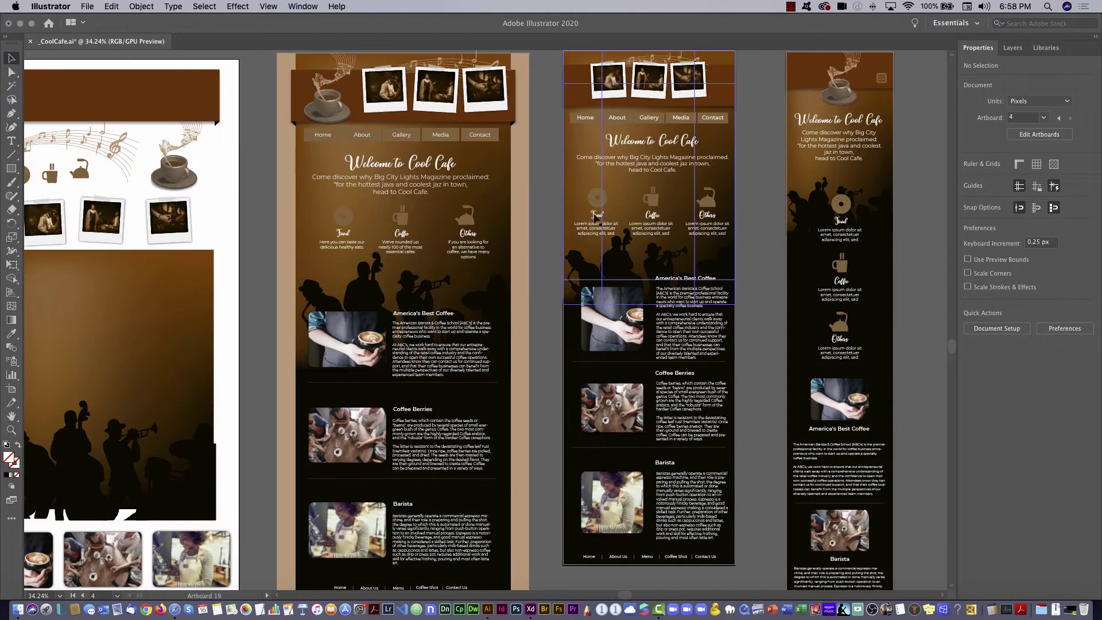
- Switch to Adobe XD and close the open CoolCafe document
key("super+Tab")
left_click(484, 318)
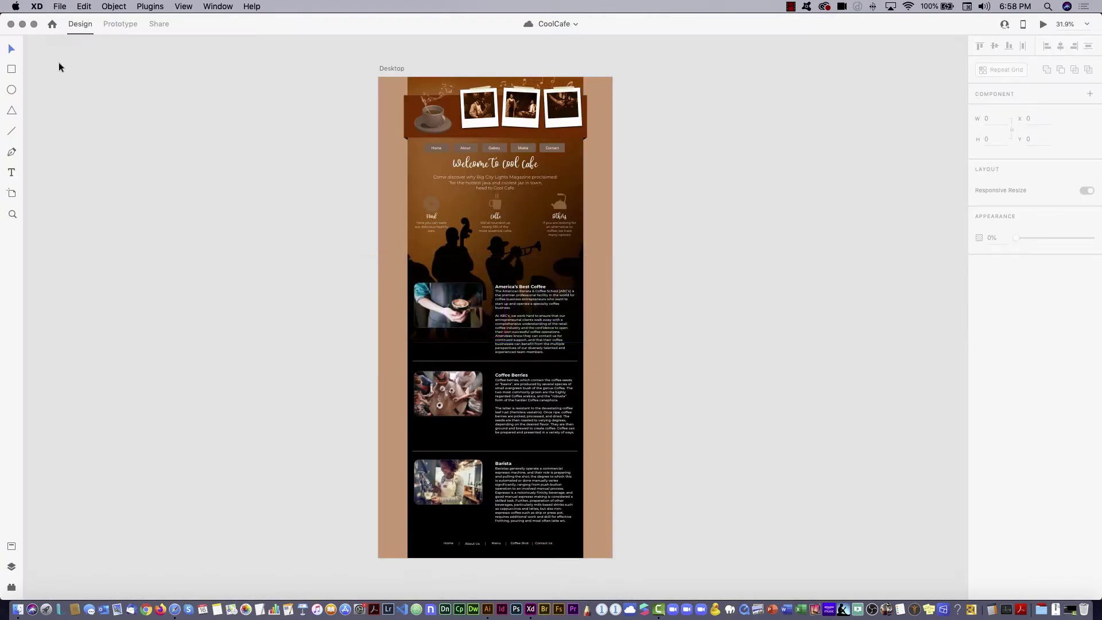
key("super+w")
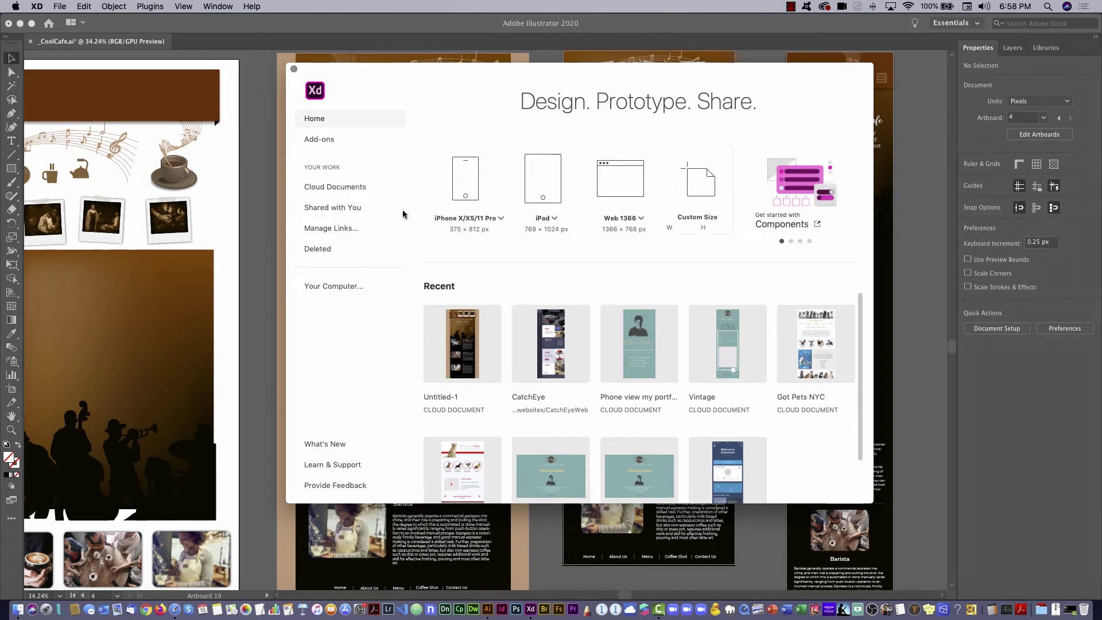
- Create a new document from the Web 1280 (1280 × 800) preset
left_click_drag(479, 73, 421, 134)
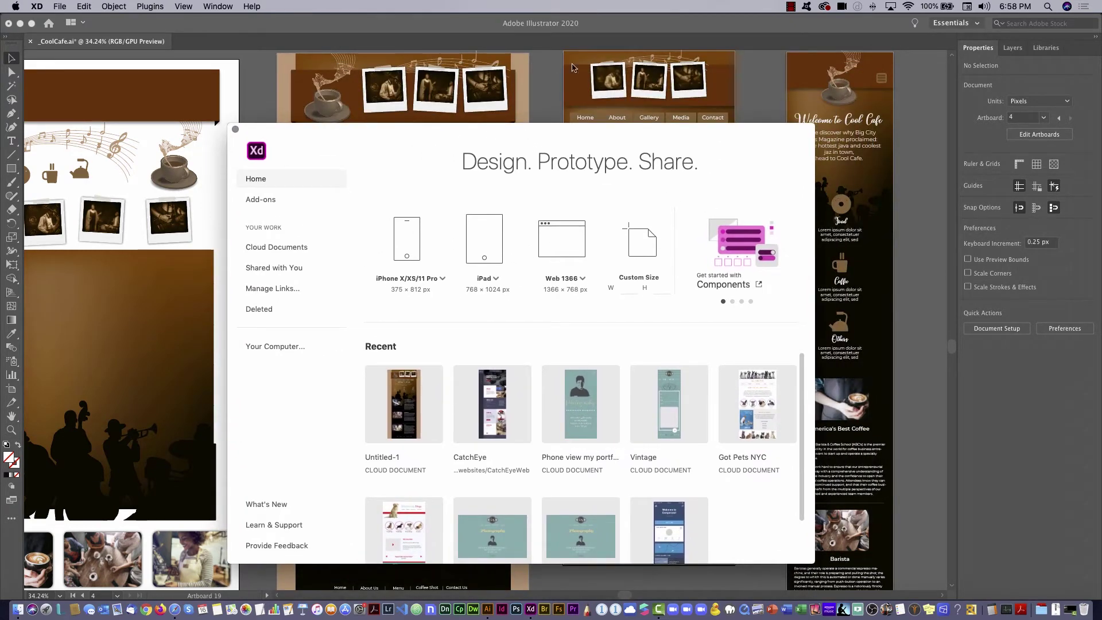
left_click(583, 279)
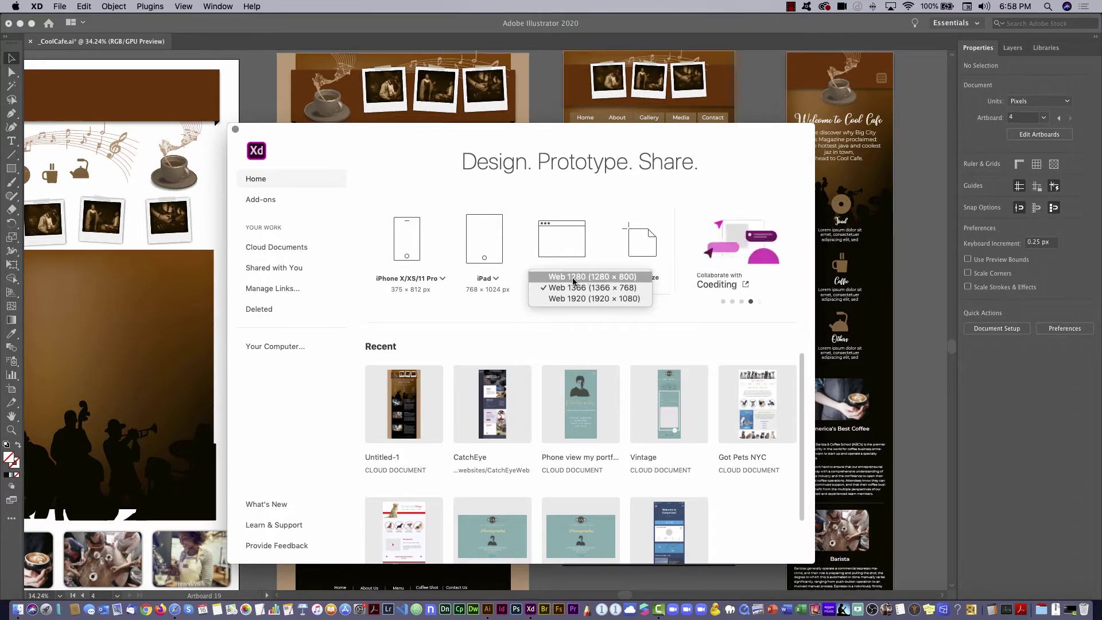
left_click(581, 279)
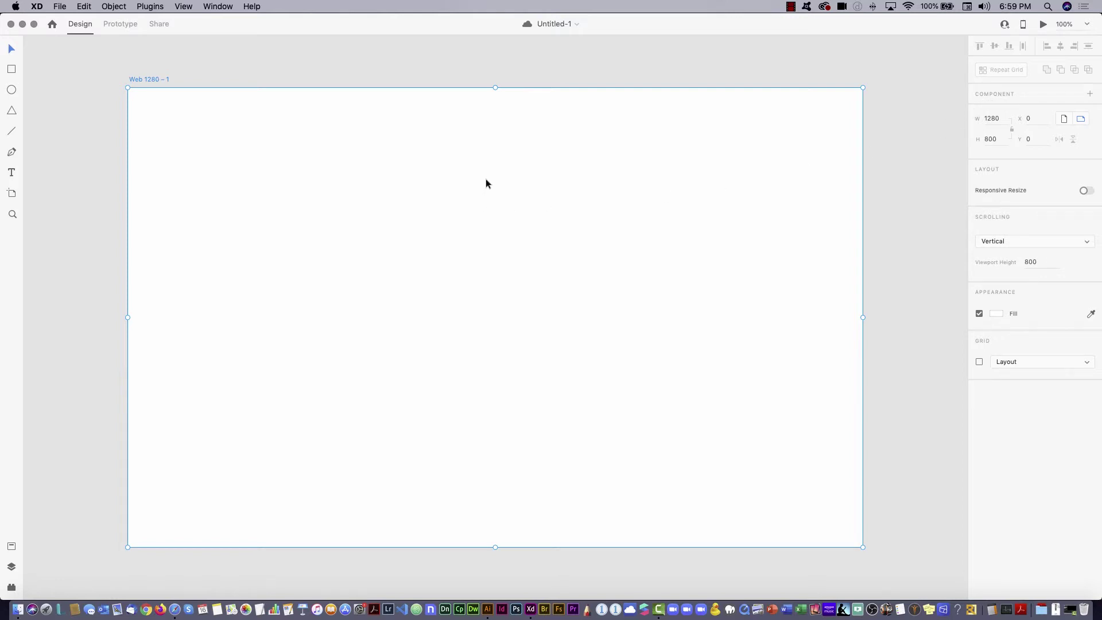
left_click(11, 69)
left_click_drag(585, 157, 698, 255)
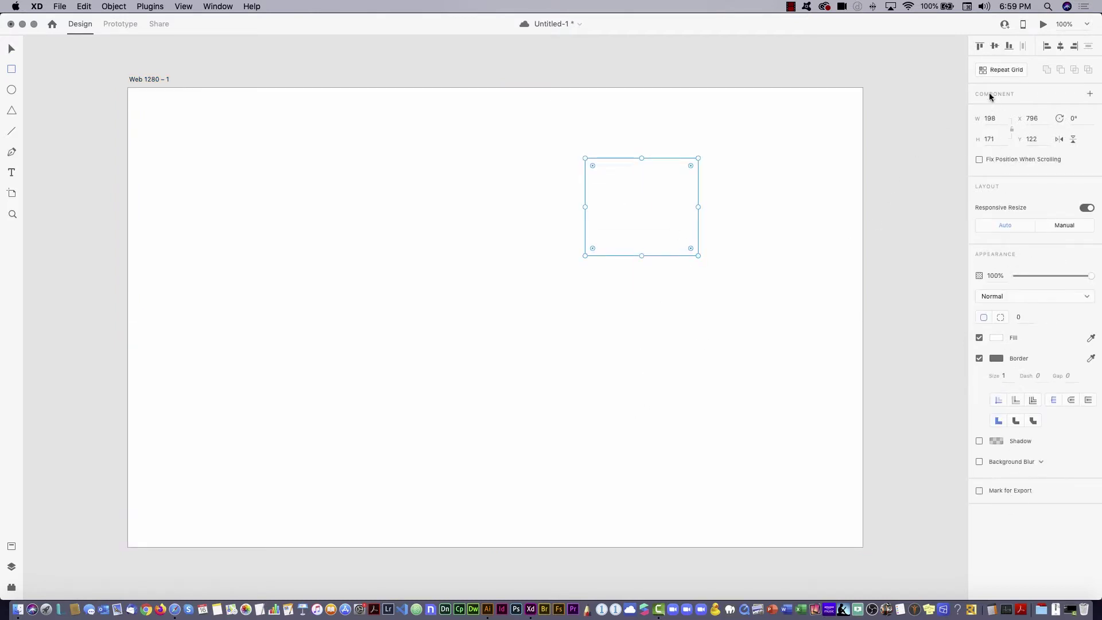
key("BackSpace")
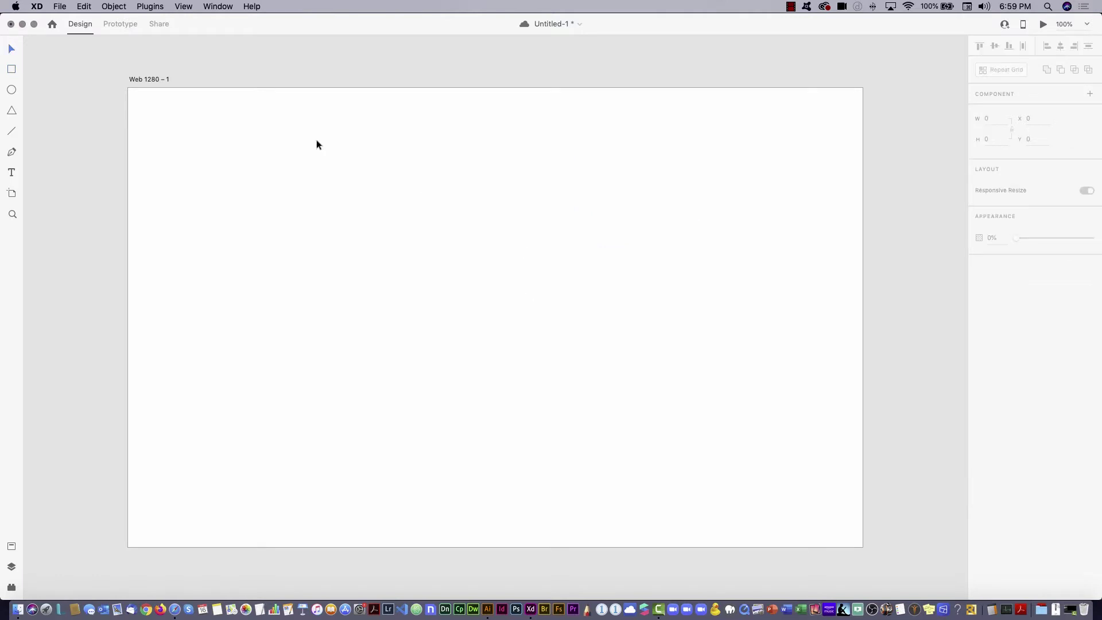
- Set the height of the Web 1280 artboard to 2400
left_click(175, 104)
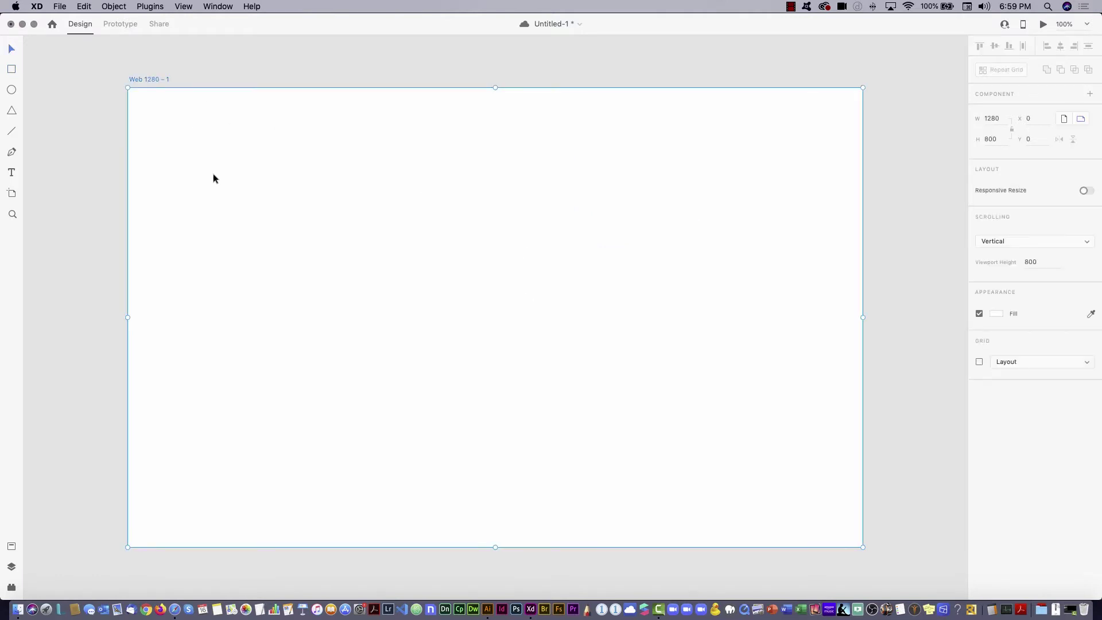
left_click(990, 138)
type("24")
key("Return")
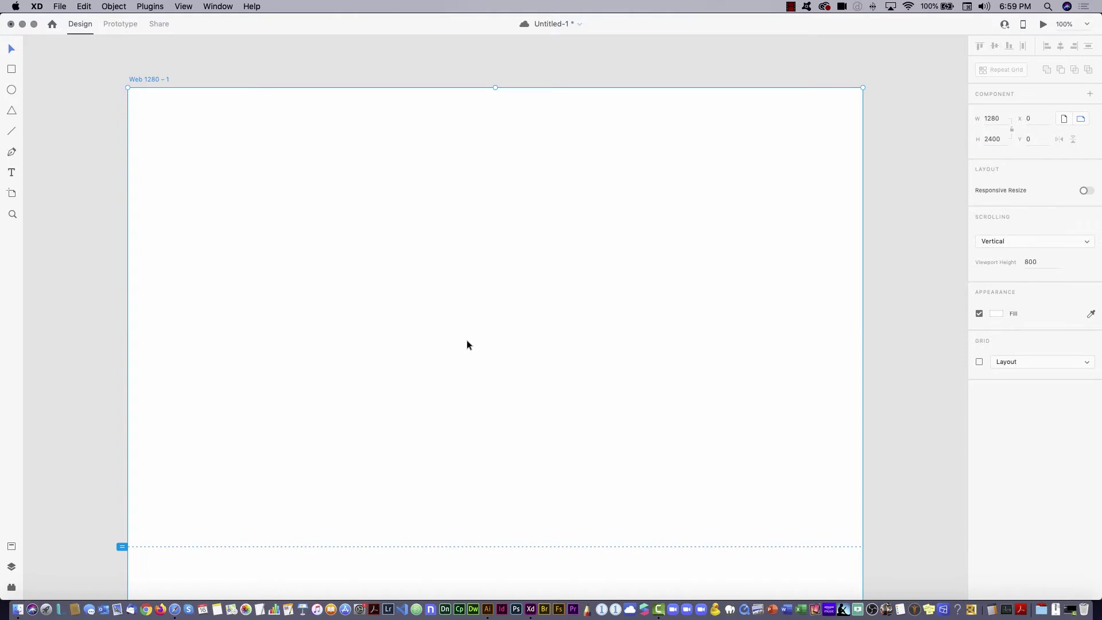
key("super+minus")
key("super+minus")
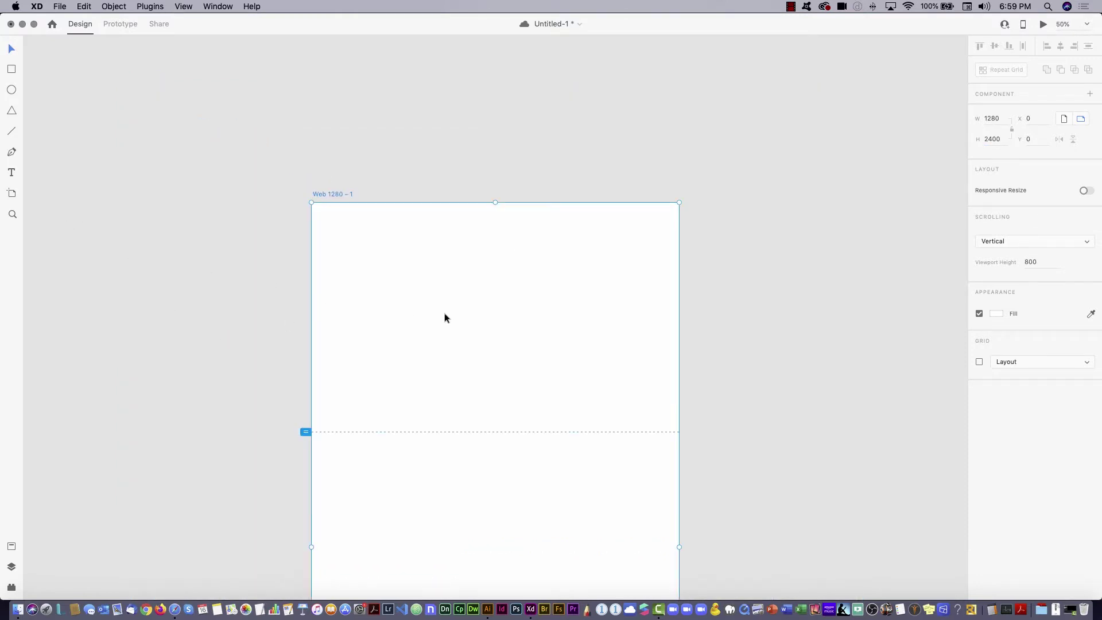
left_click_drag(454, 338, 516, 217)
left_click_drag(524, 366, 521, 248)
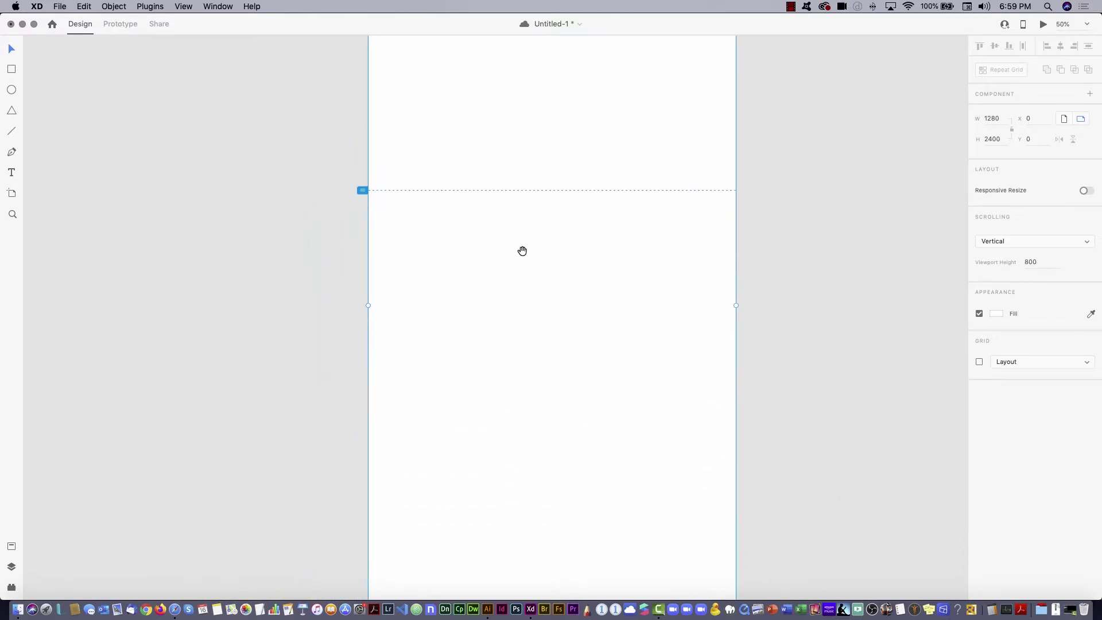
mouse_move(510, 369)
left_mouse_down()
mouse_move(528, 221)
mouse_move(512, 385)
left_mouse_up()
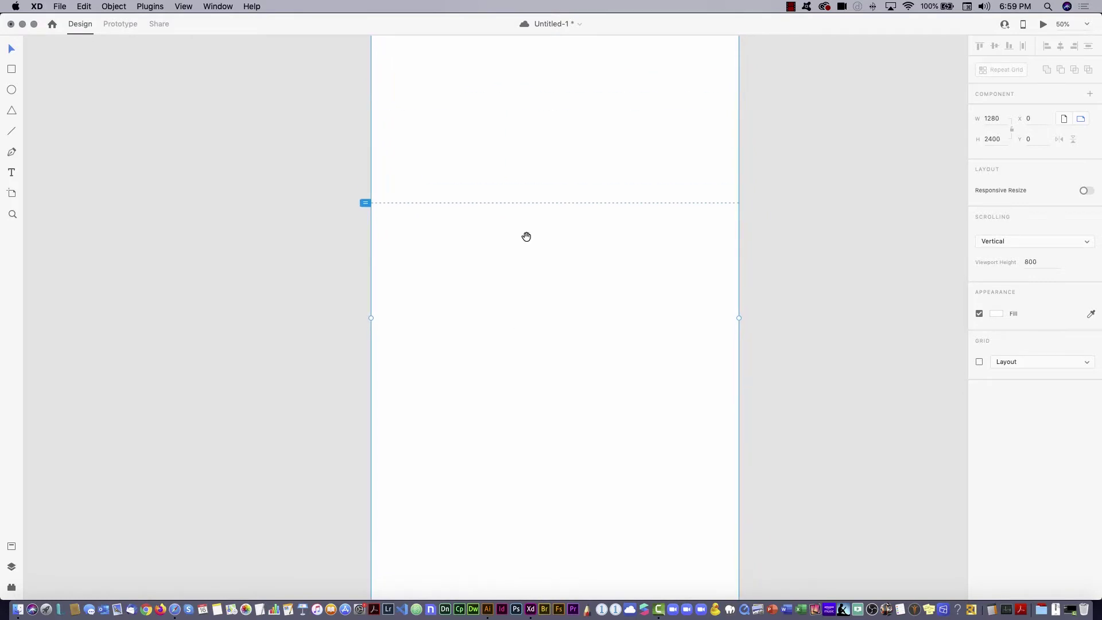
left_click_drag(531, 205, 534, 376)
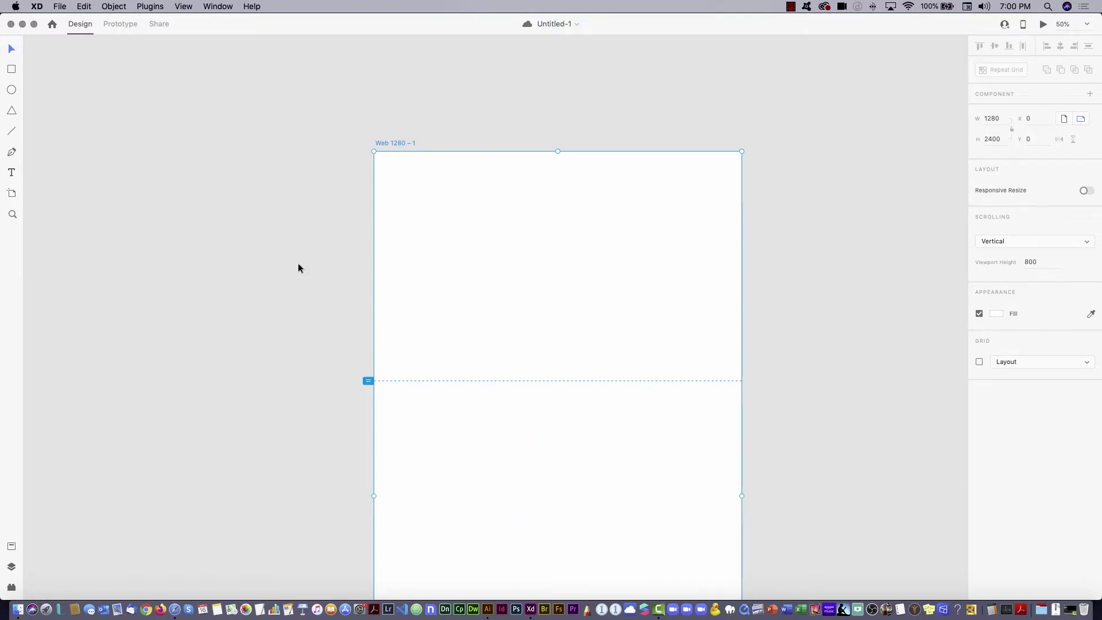
- Switch to Illustrator and copy the RGB hex code of the tan background rectangle's fill in the desktop mockup
key("super+Tab")
left_click(475, 292)
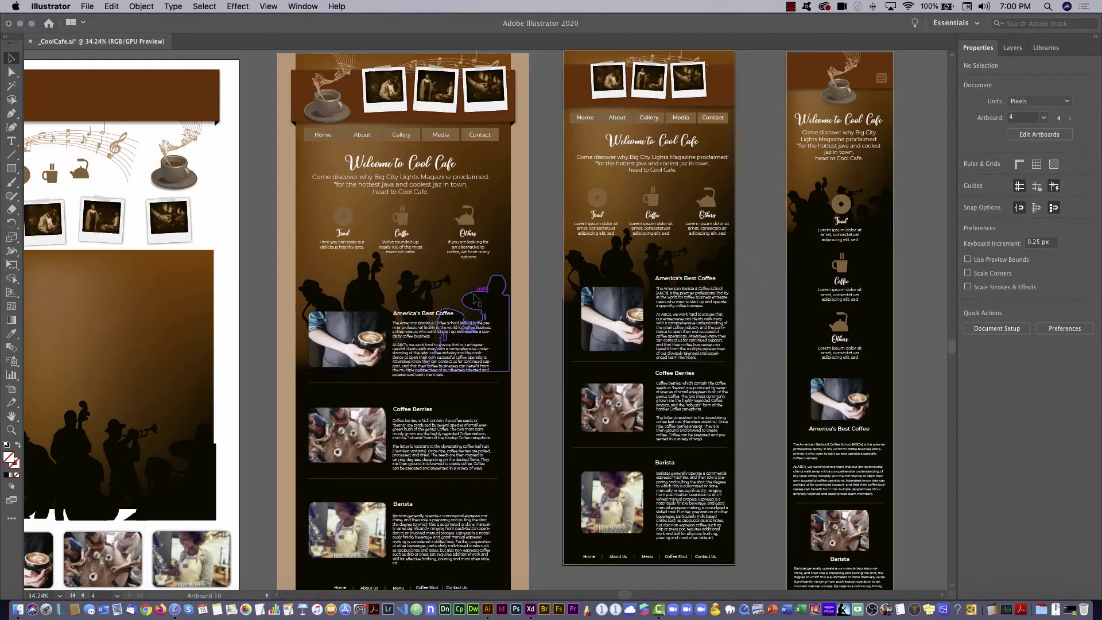
left_click(530, 168)
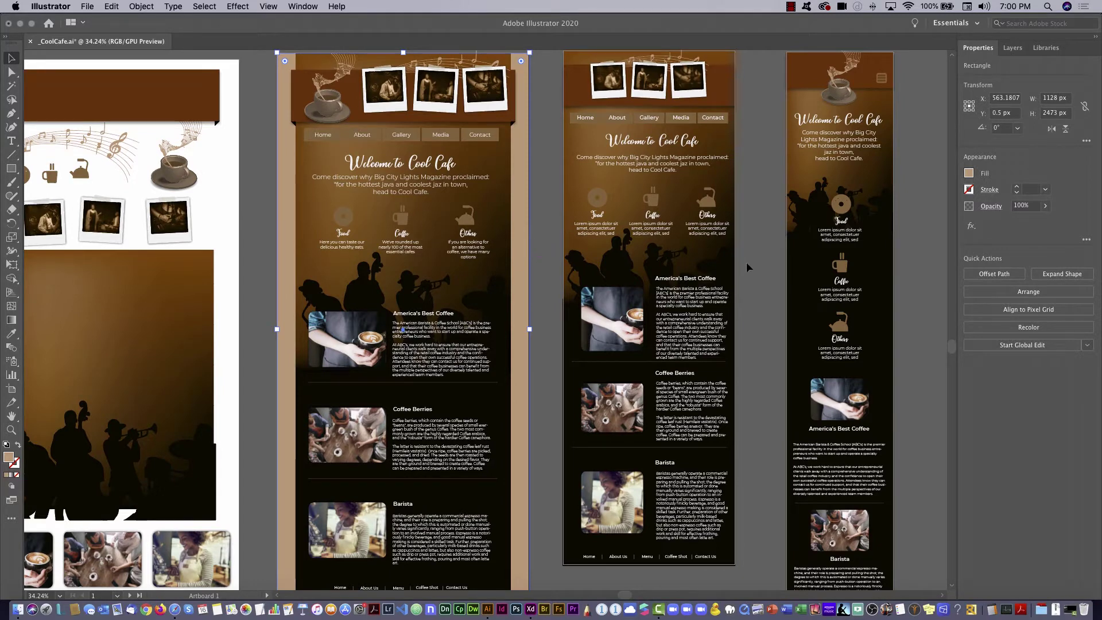
left_click(968, 173)
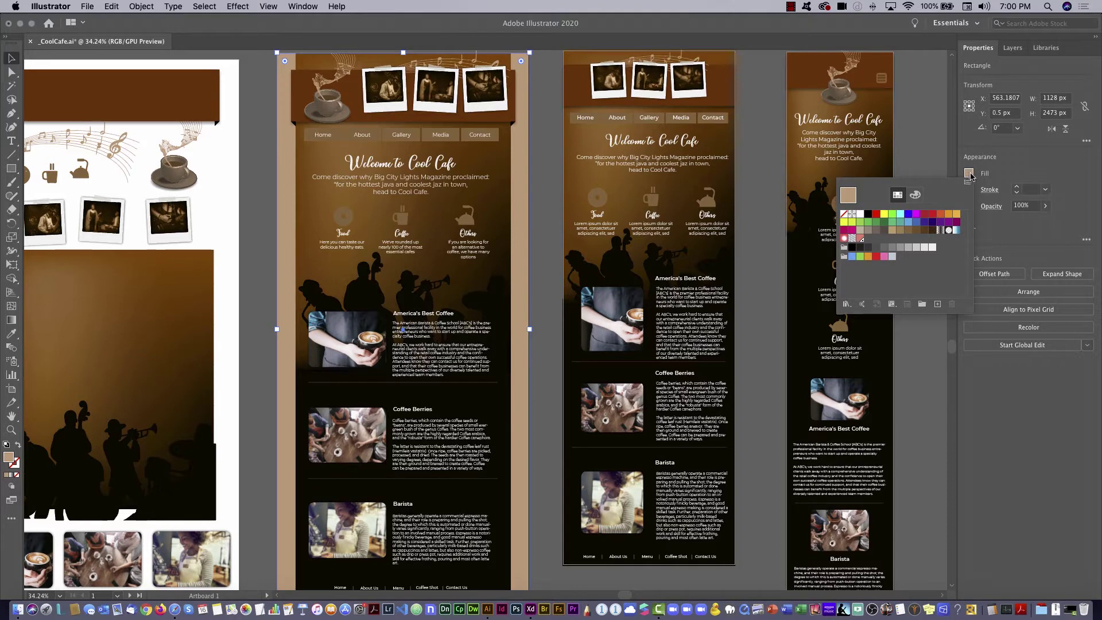
left_click(916, 195)
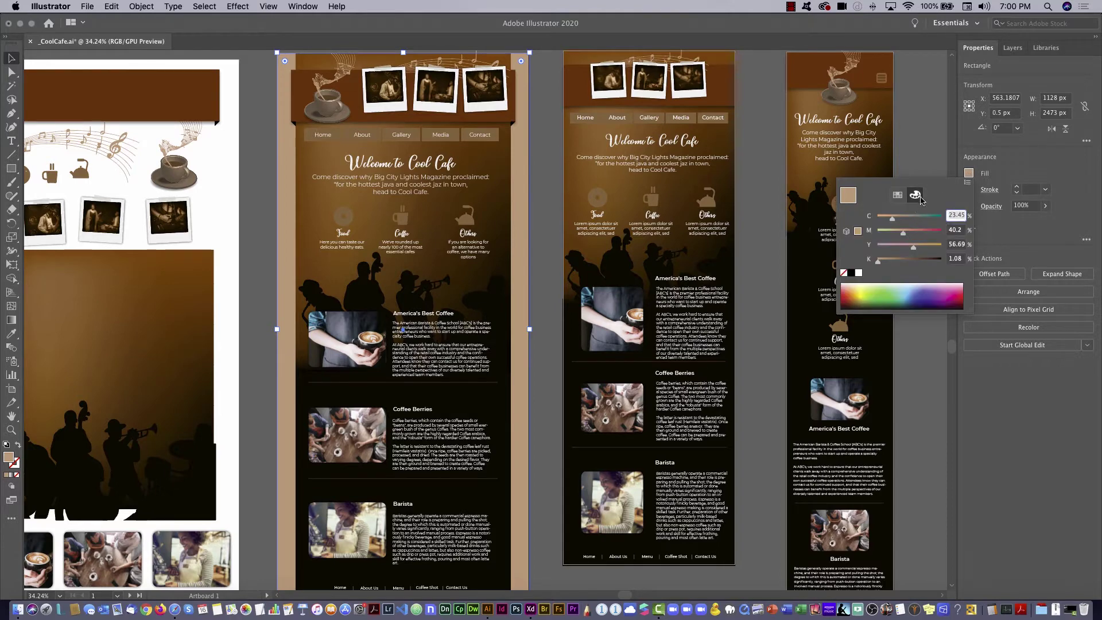
left_click(968, 183)
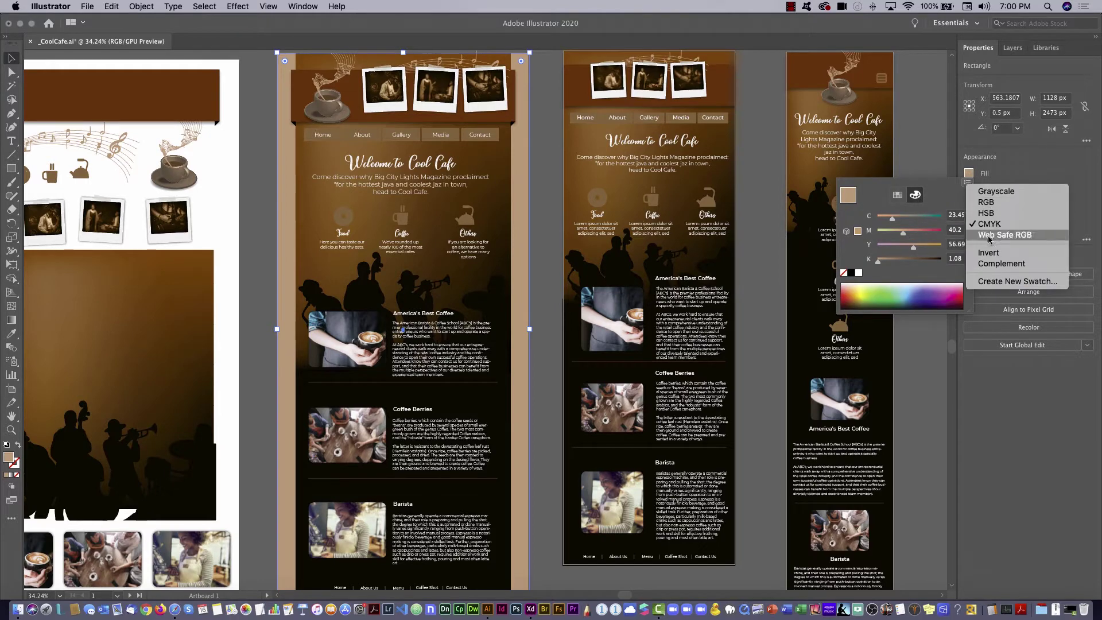
left_click(996, 204)
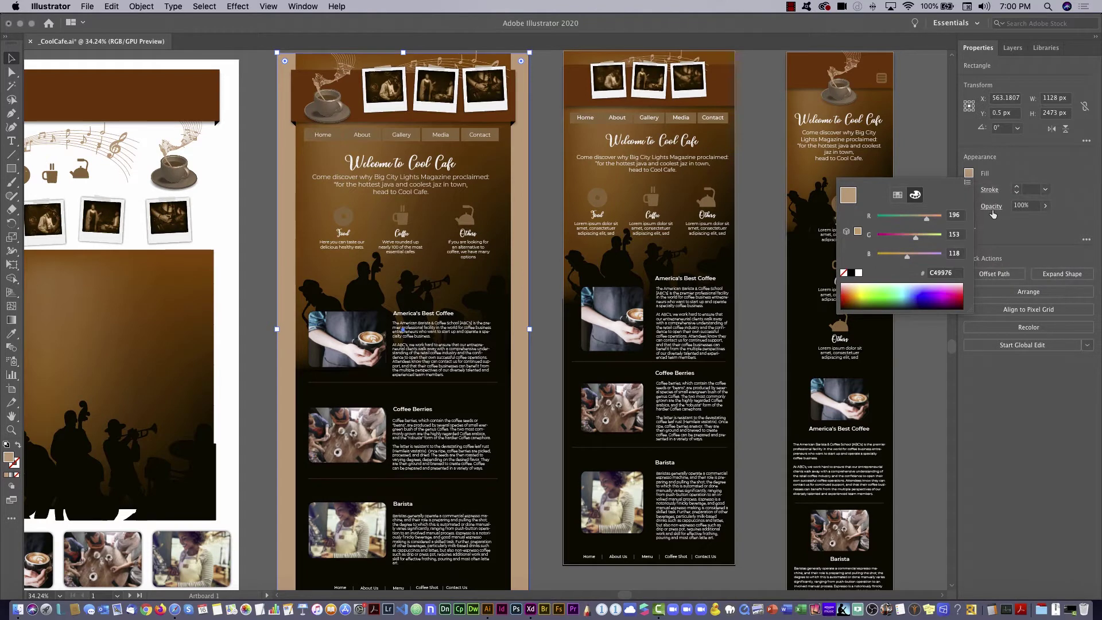
left_click(947, 272)
key("super+c")
- Switch back to Adobe XD and fill the artboard with the copied tan color #C49976
key("super+Tab")
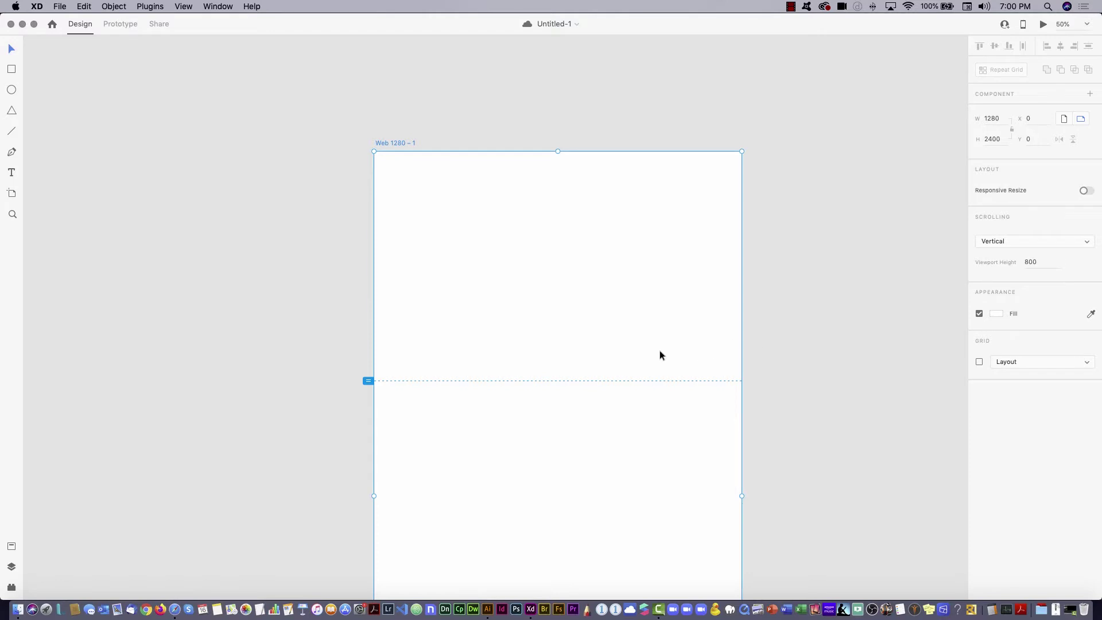
left_click(999, 317)
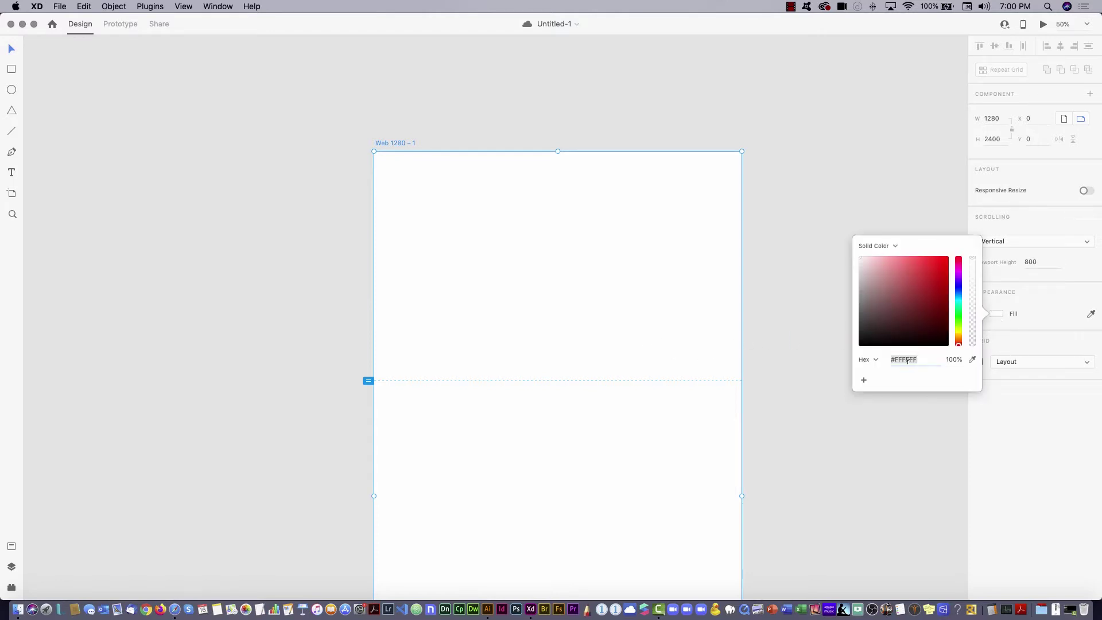
key("super+v")
key("Return")
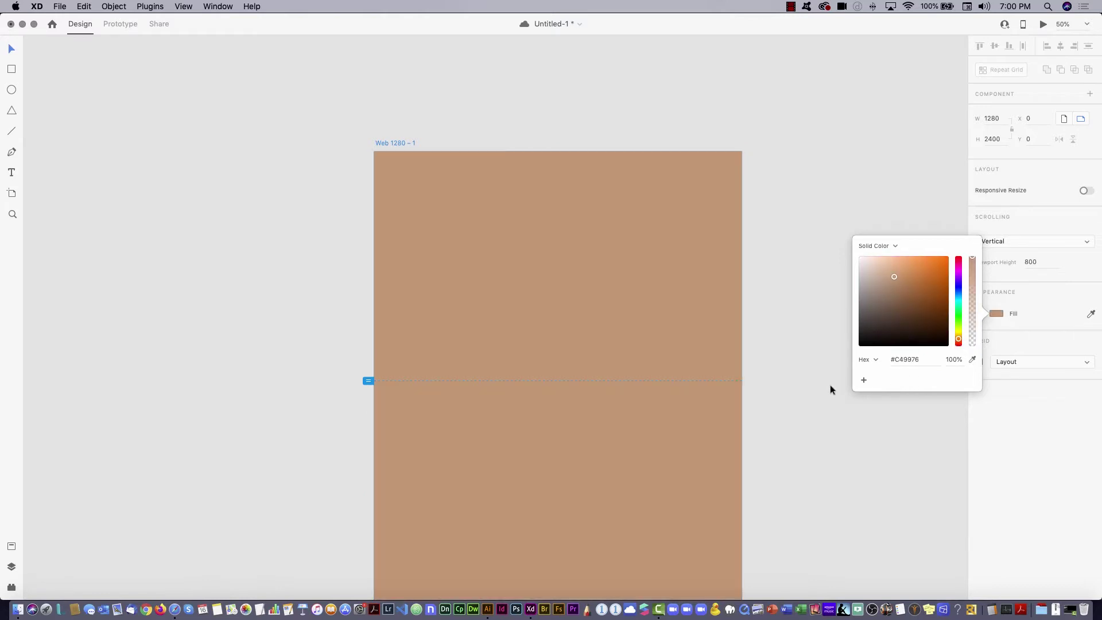
left_click(753, 382)
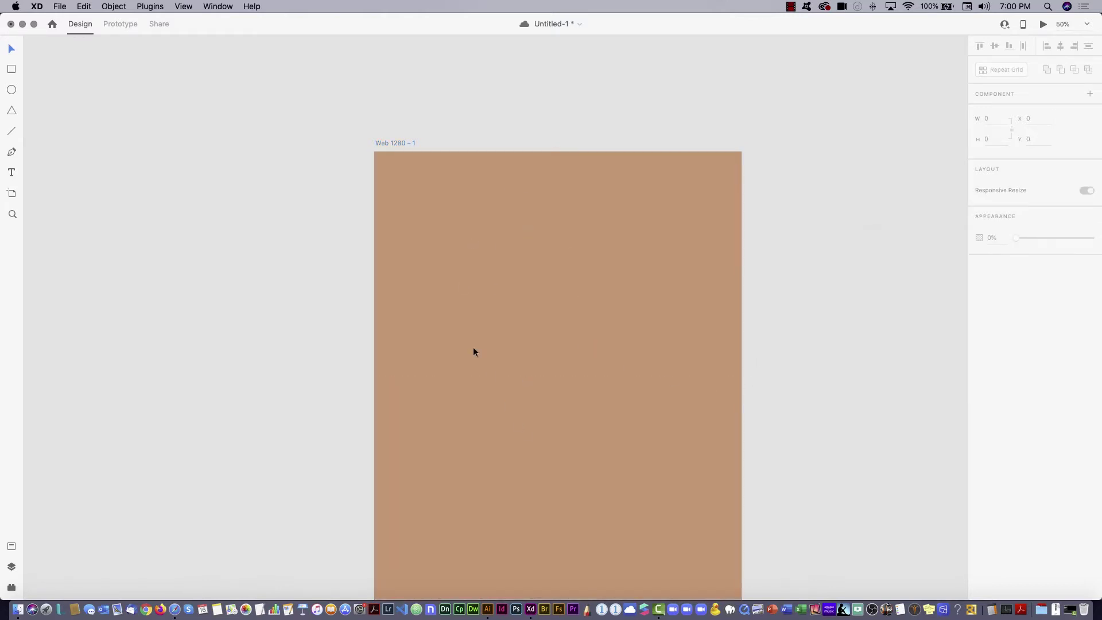
- Rename the artboard as Desktop 1280
left_click(388, 145)
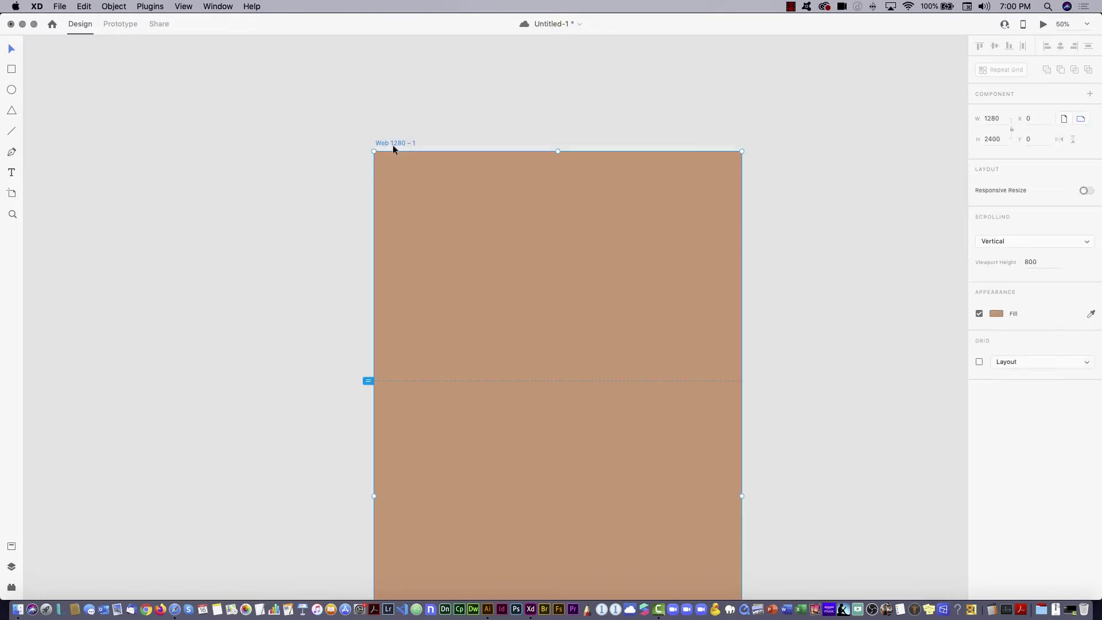
double_click(398, 145)
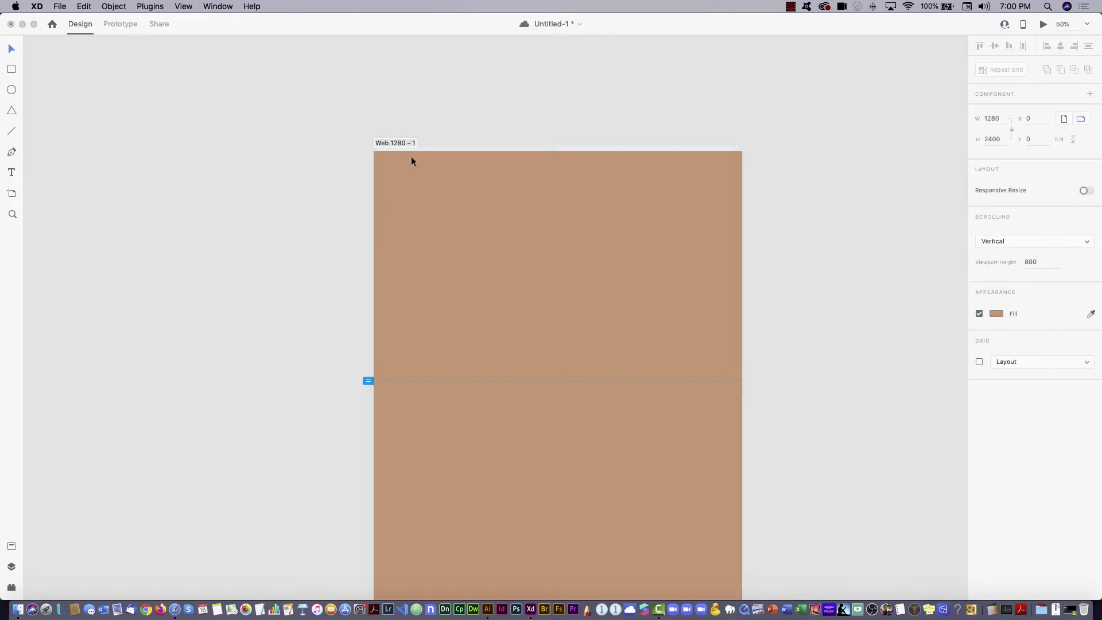
type("Desktop")
key("Return")
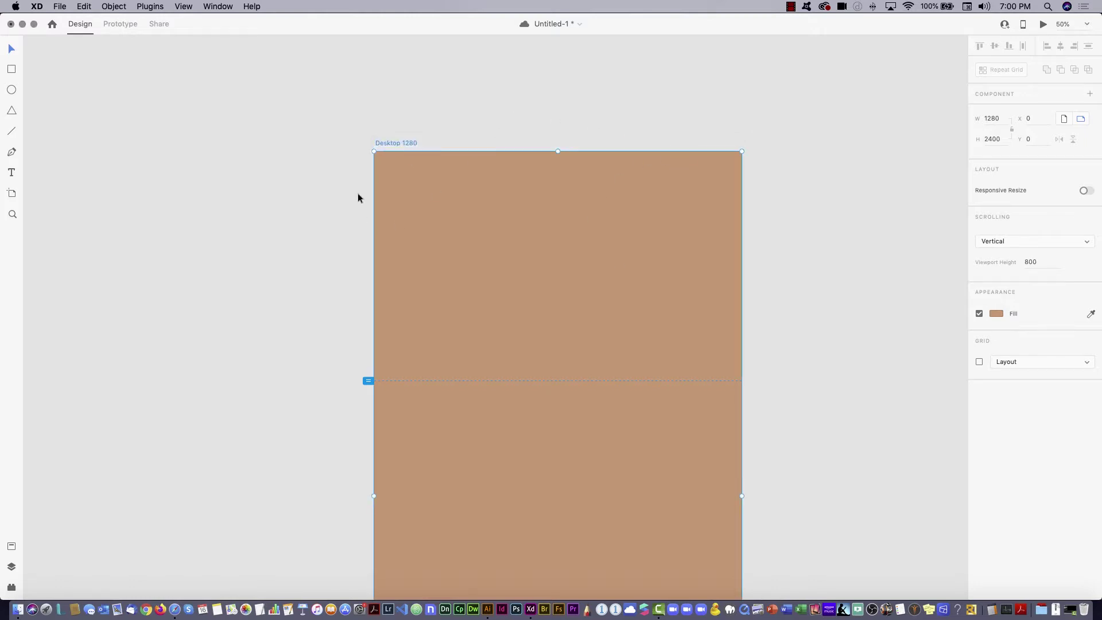
left_click(462, 121)
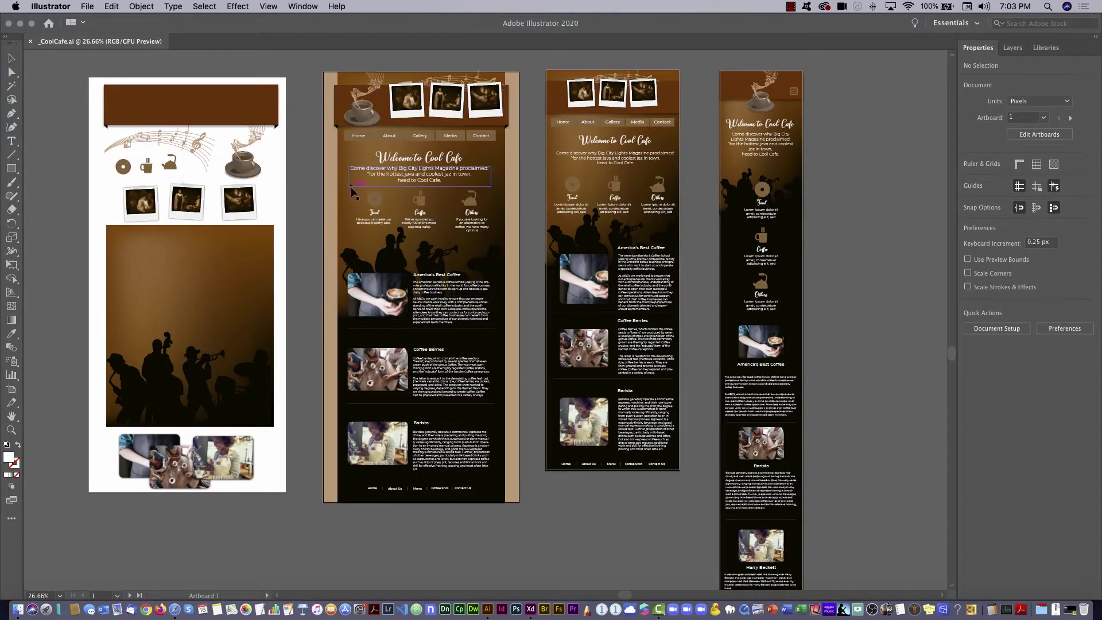
- Move the brown gradient mesh off the assets artboard in Illustrator to inspect it, and undo the move
left_click(357, 218)
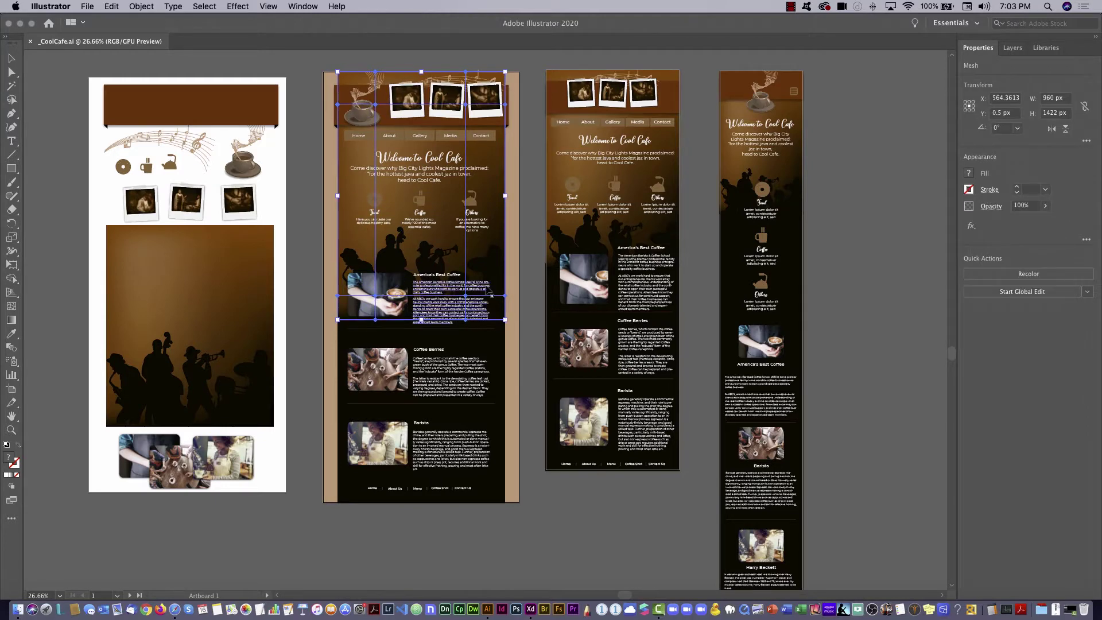
left_click_drag(330, 290, 768, 271)
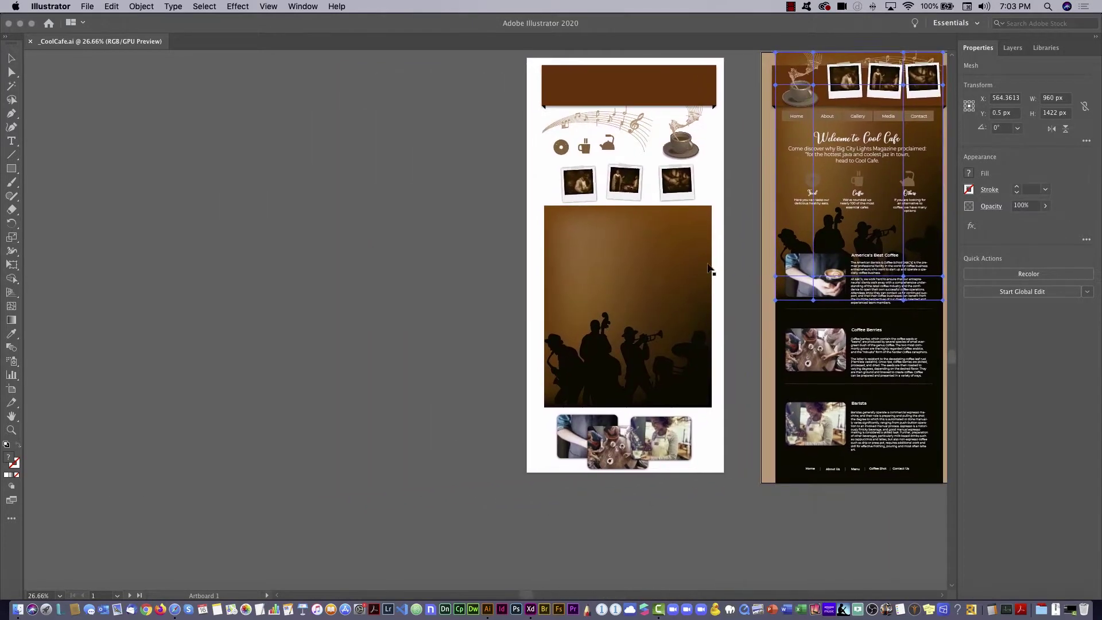
left_click(622, 308)
left_click_drag(616, 277, 360, 237)
left_click(462, 190)
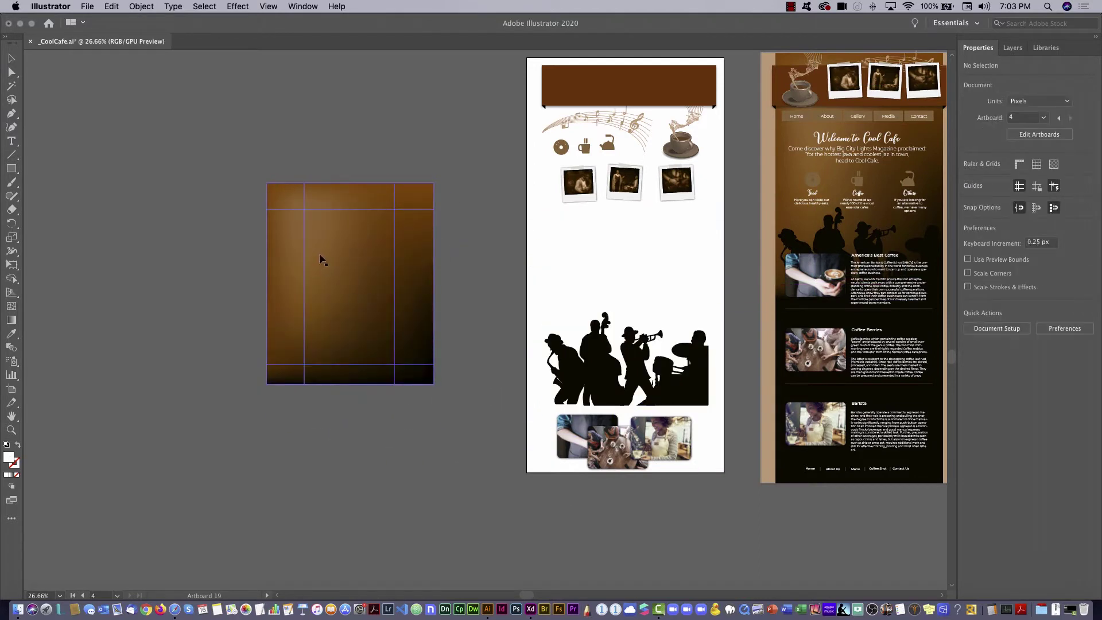
left_click(306, 213)
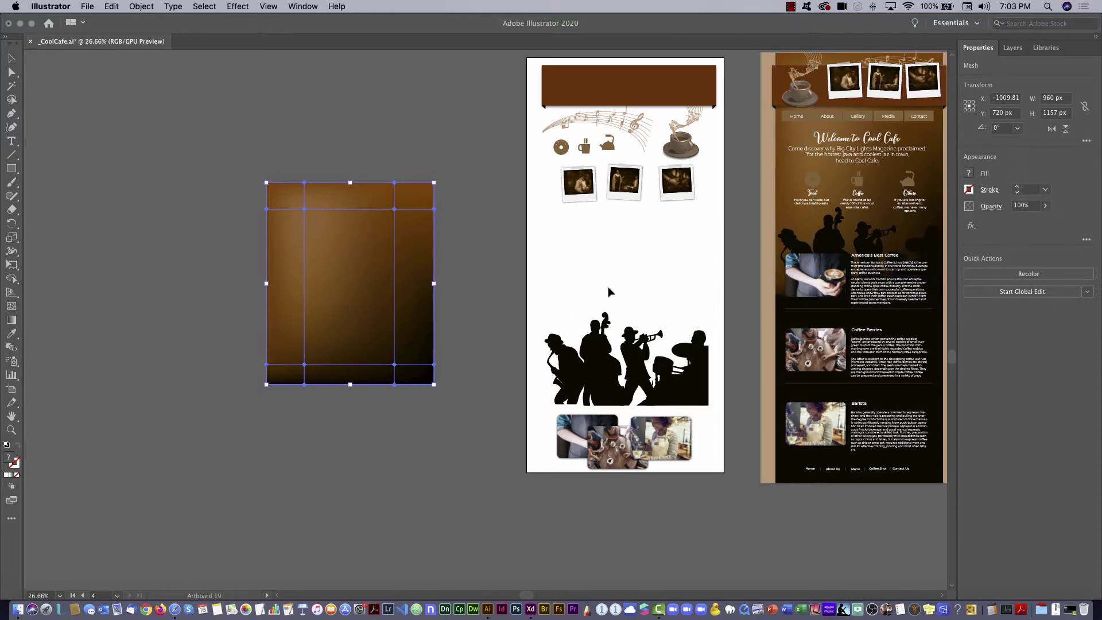
left_click_drag(608, 288, 373, 319)
key("super+z")
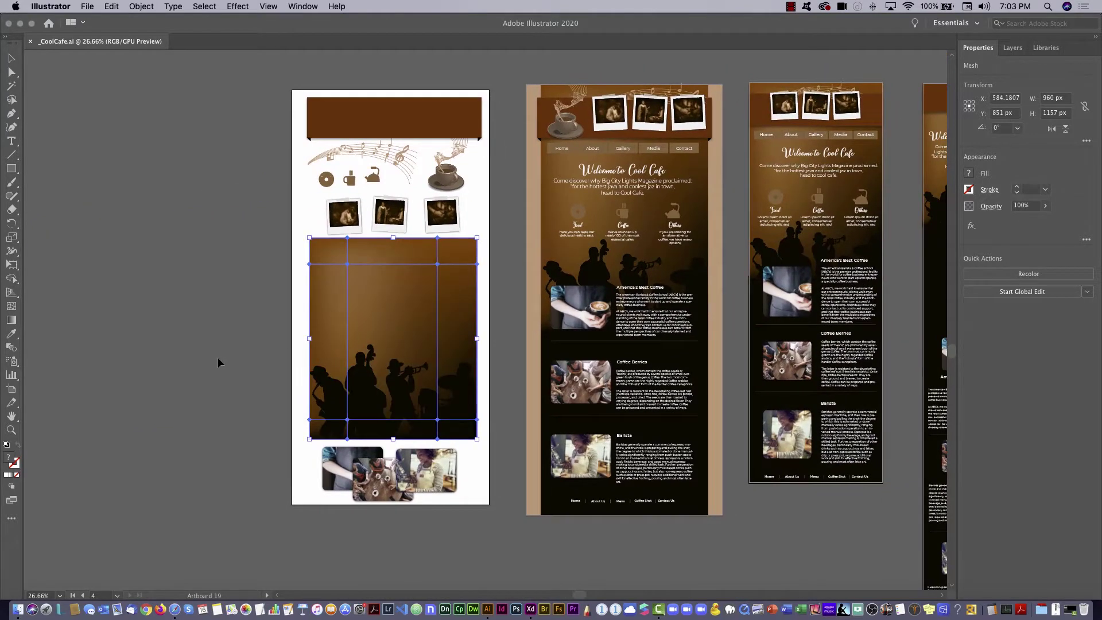
- Switch to Adobe XD and draw a rectangle about 1057 × 1444 from the upper edge of the Desktop 1280 artboard, at about X 108
key("super+Tab")
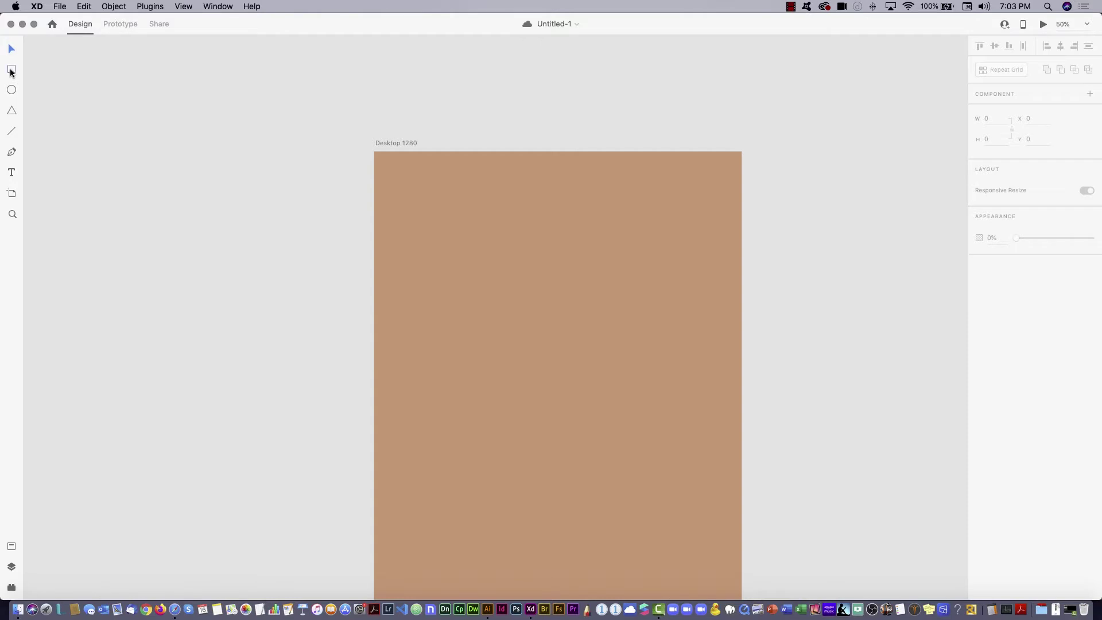
left_click(10, 70)
left_click(405, 151)
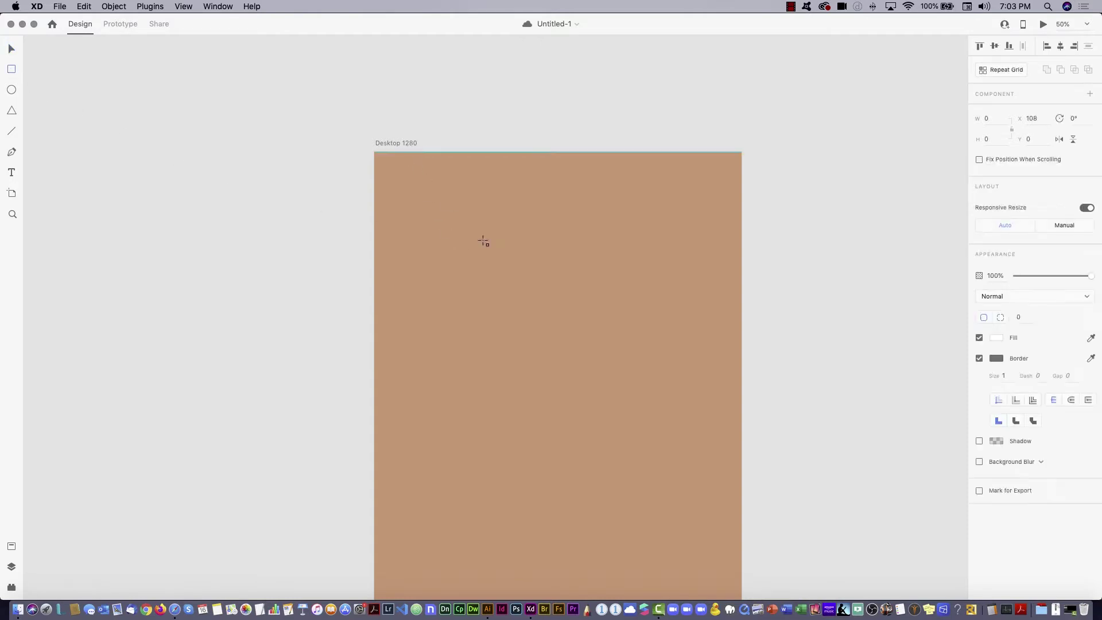
left_click_drag(483, 241, 710, 566)
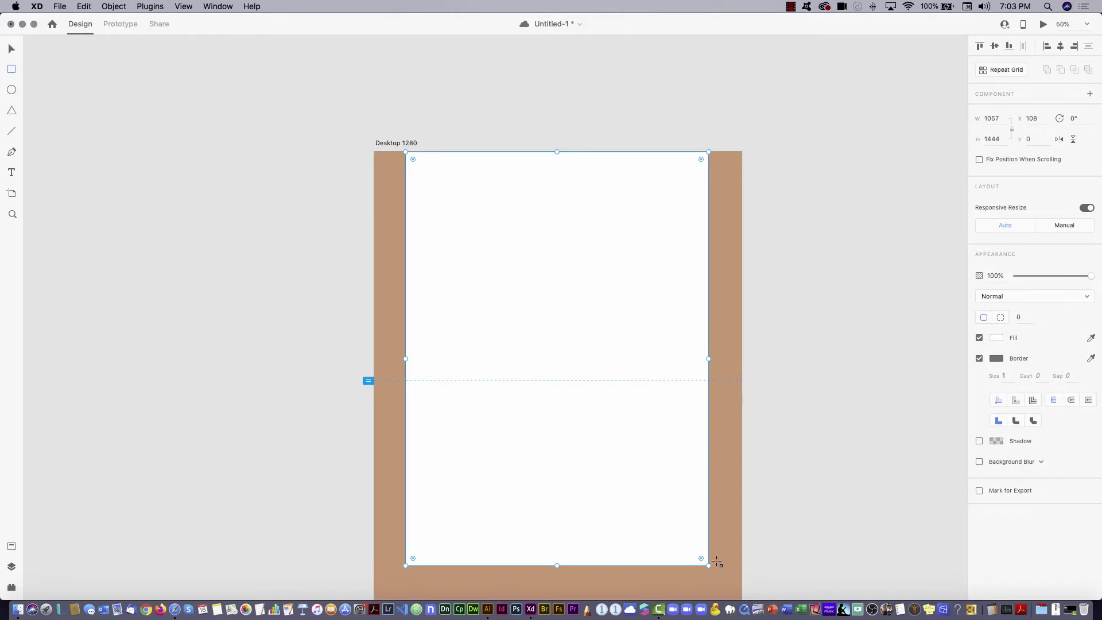
- Resize the white rectangle on the Desktop 1280 artboard to 960 wide and 1200 high
left_click(990, 118)
type("960")
key("Tab")
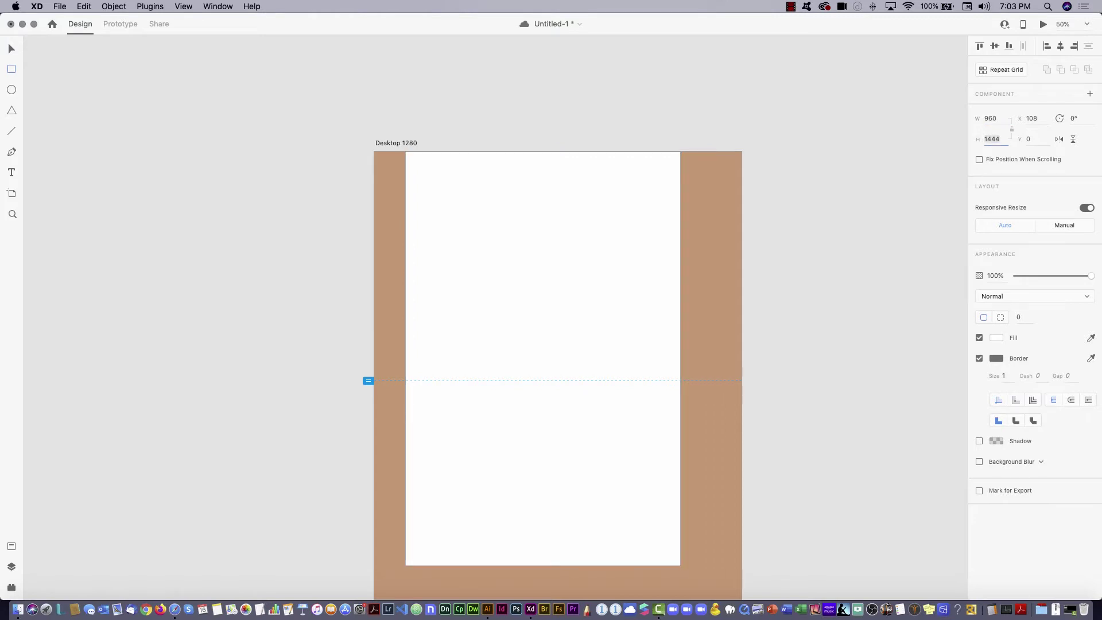
type("1200")
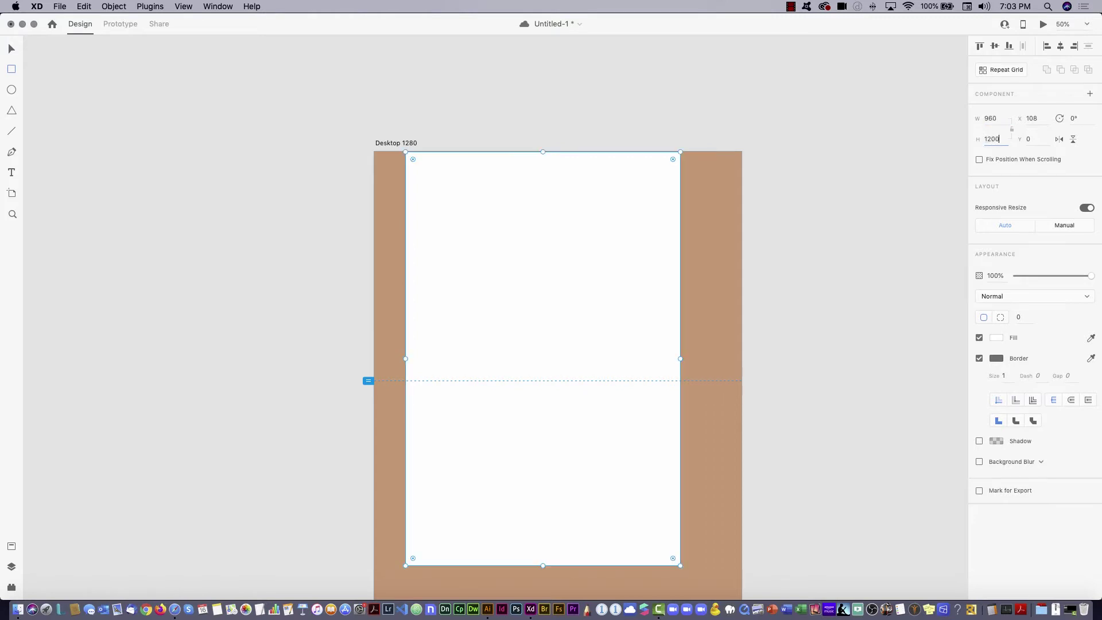
key("Return")
- Center the rectangle horizontally on the artboard at X 160, Y 0 and remove its border
key("v")
left_click_drag(520, 246, 533, 246)
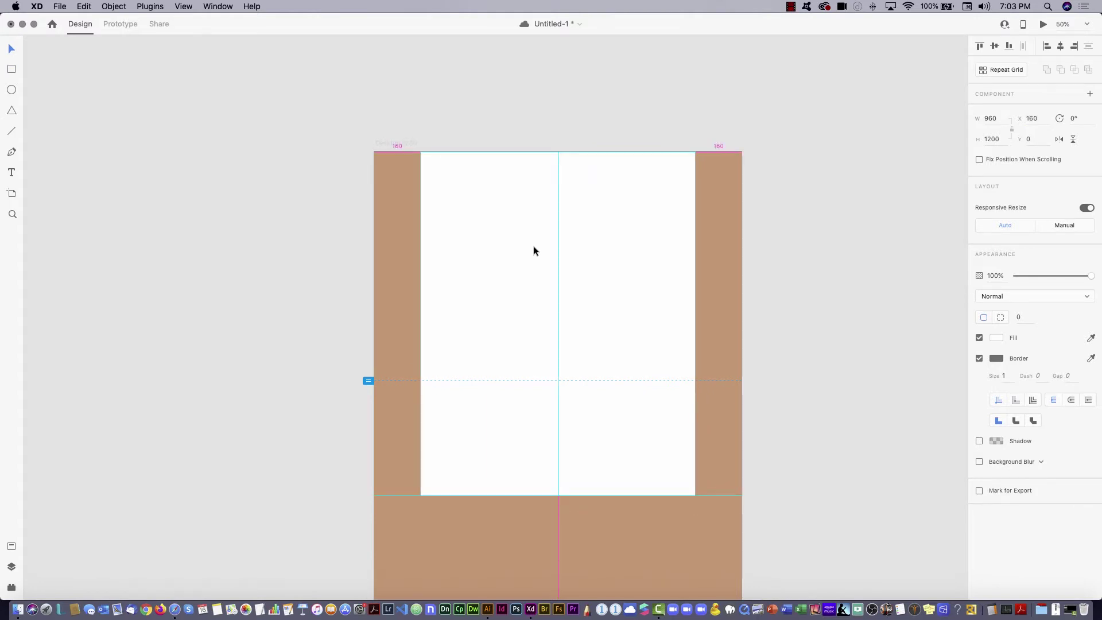
left_click_drag(533, 247, 533, 246)
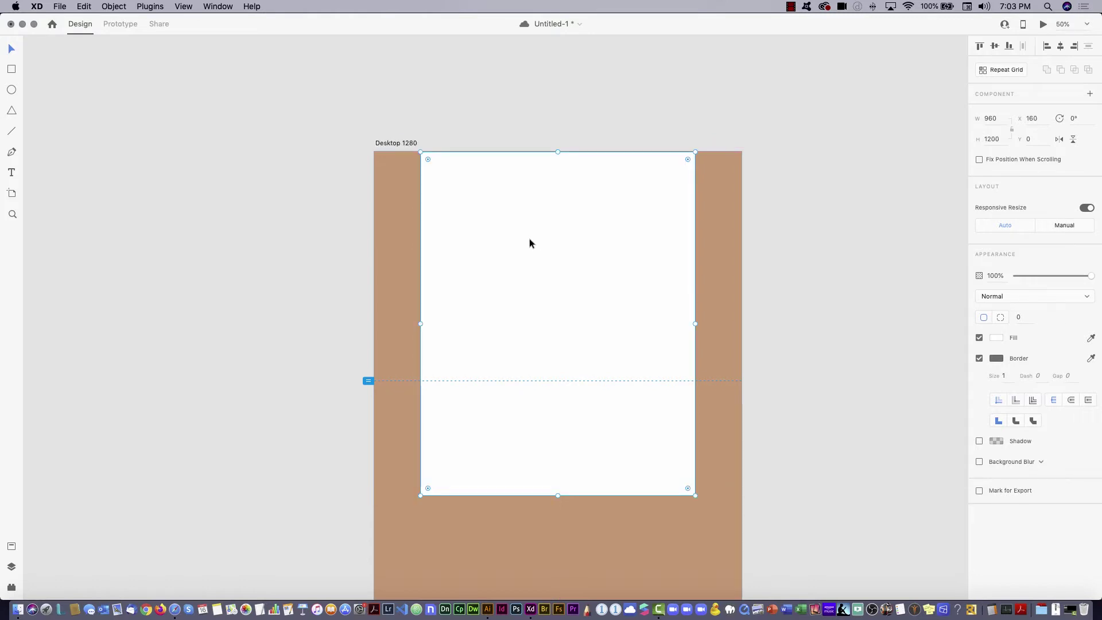
left_click(979, 358)
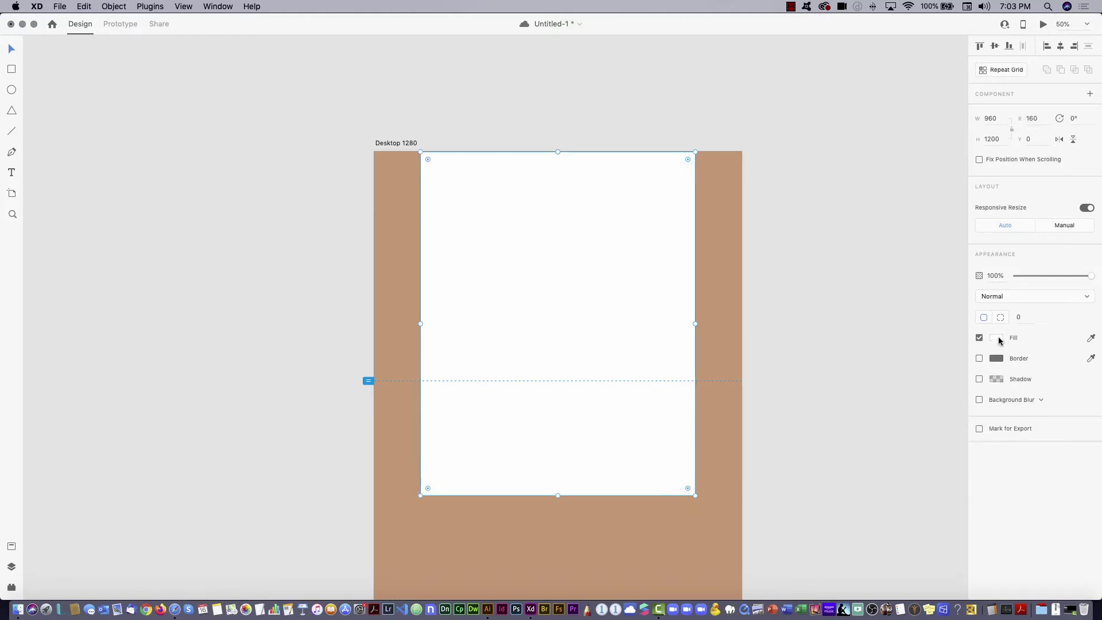
- Switch to Illustrator and copy the RGB hex color 986333 from the background mesh's upper-left mesh point
left_click(997, 339)
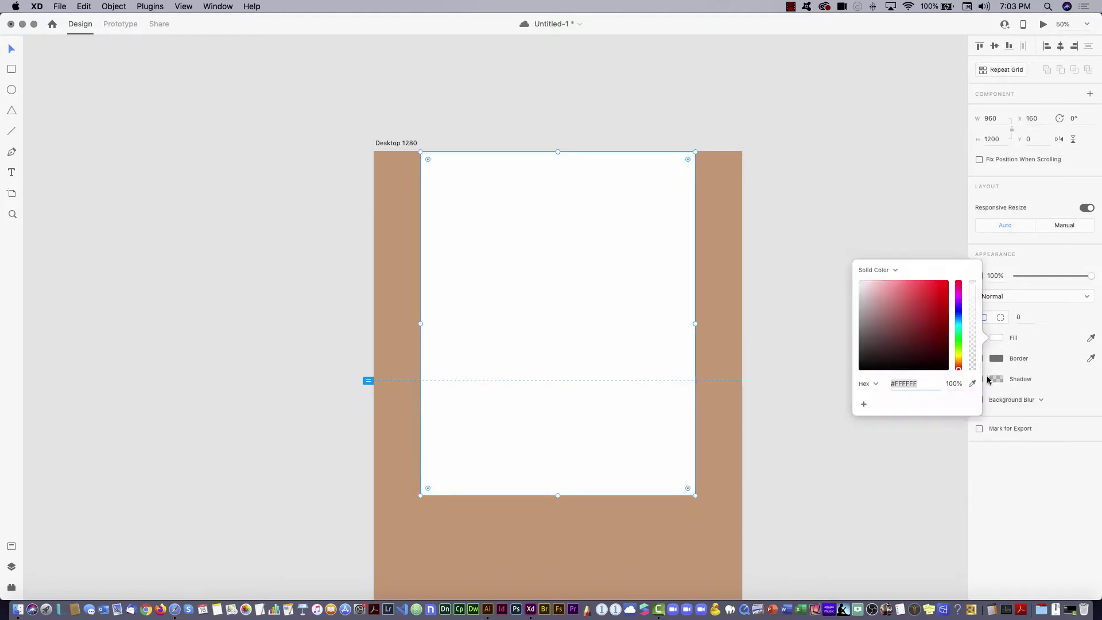
left_click(780, 286)
key("super+Tab")
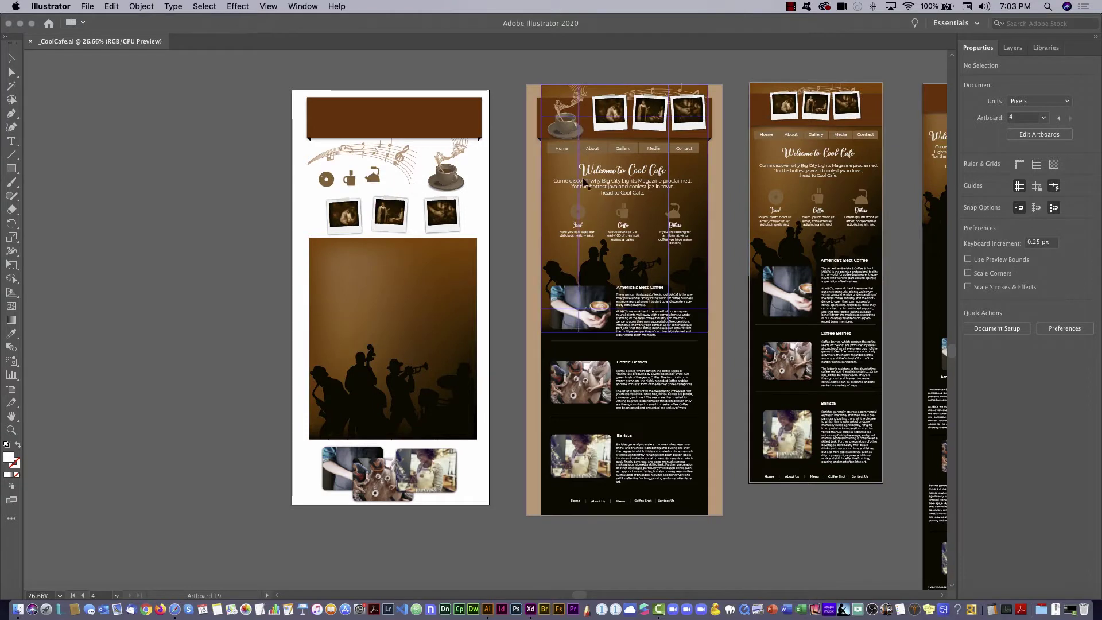
key("a")
left_click(381, 266)
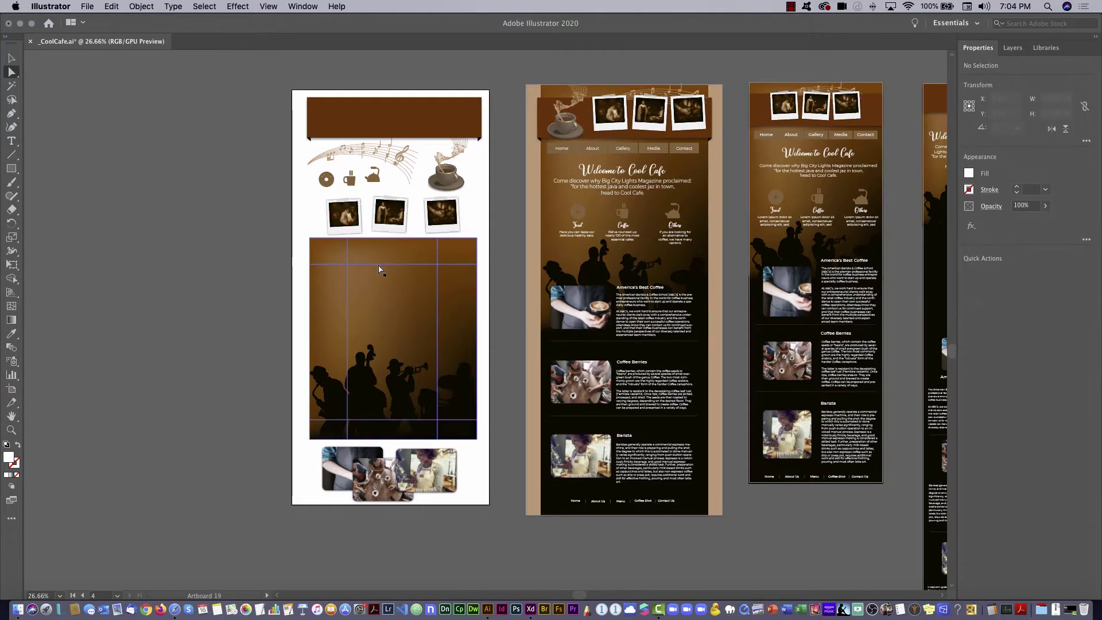
left_click(348, 264)
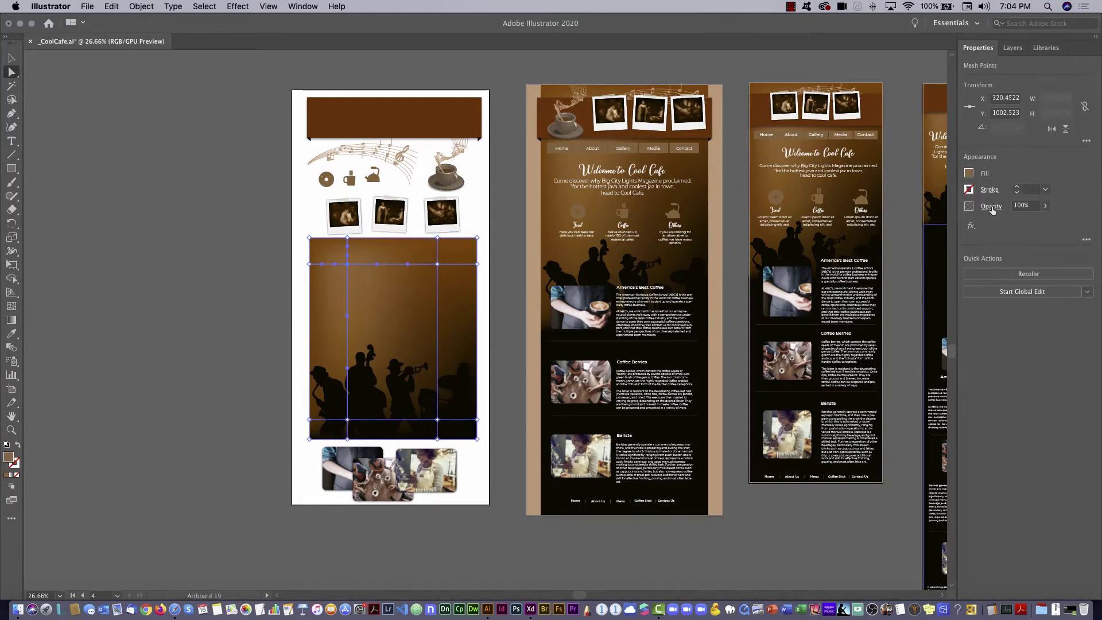
left_click(968, 173)
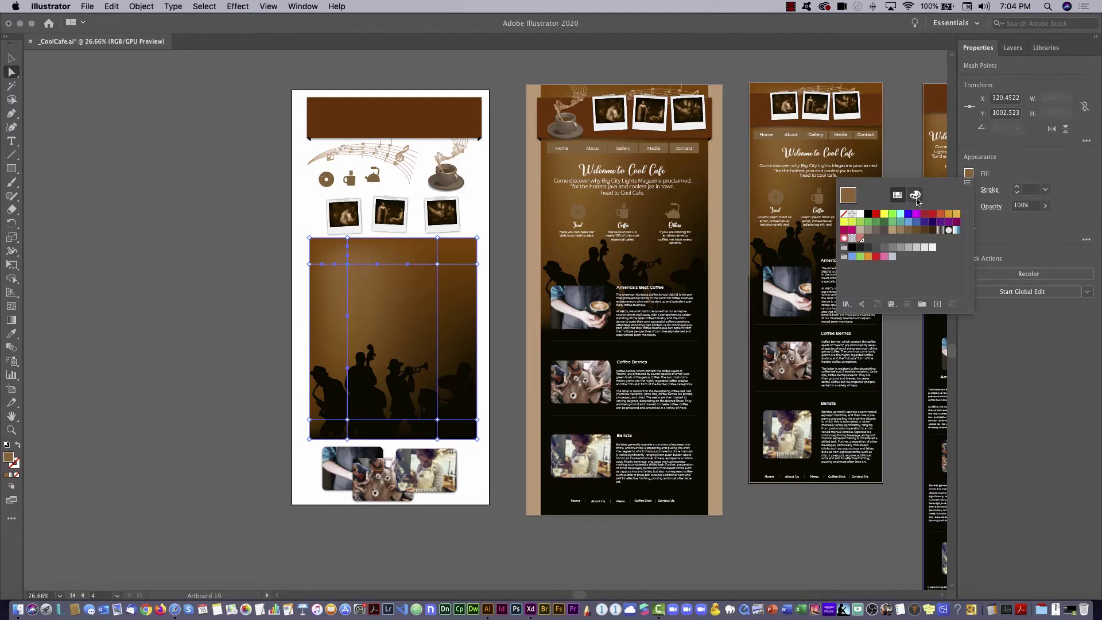
left_click(916, 195)
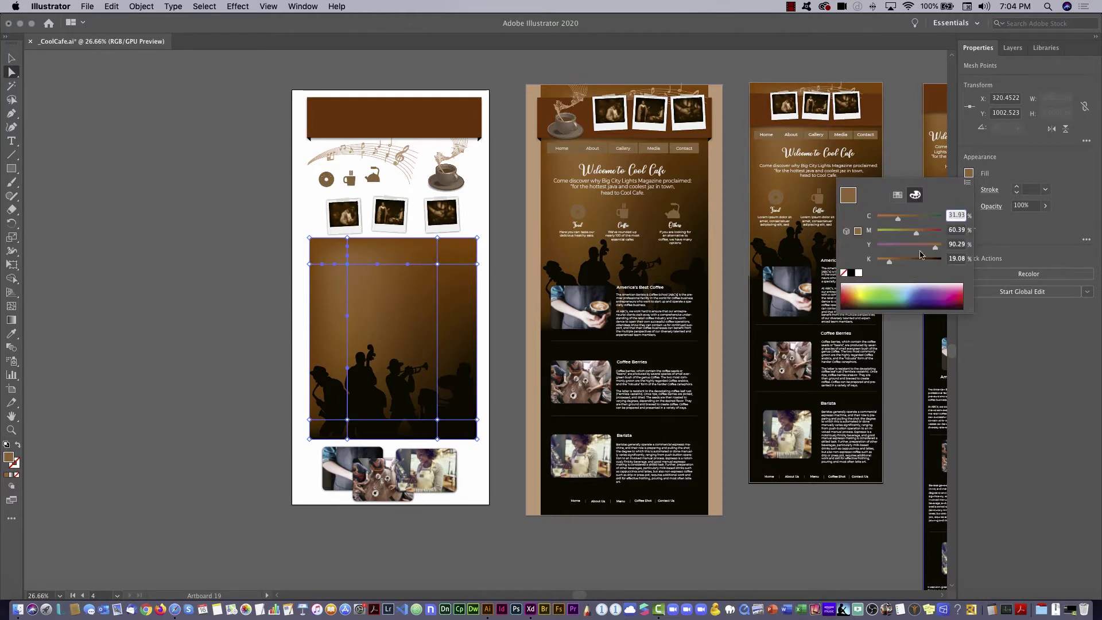
left_click(968, 185)
left_click(970, 236)
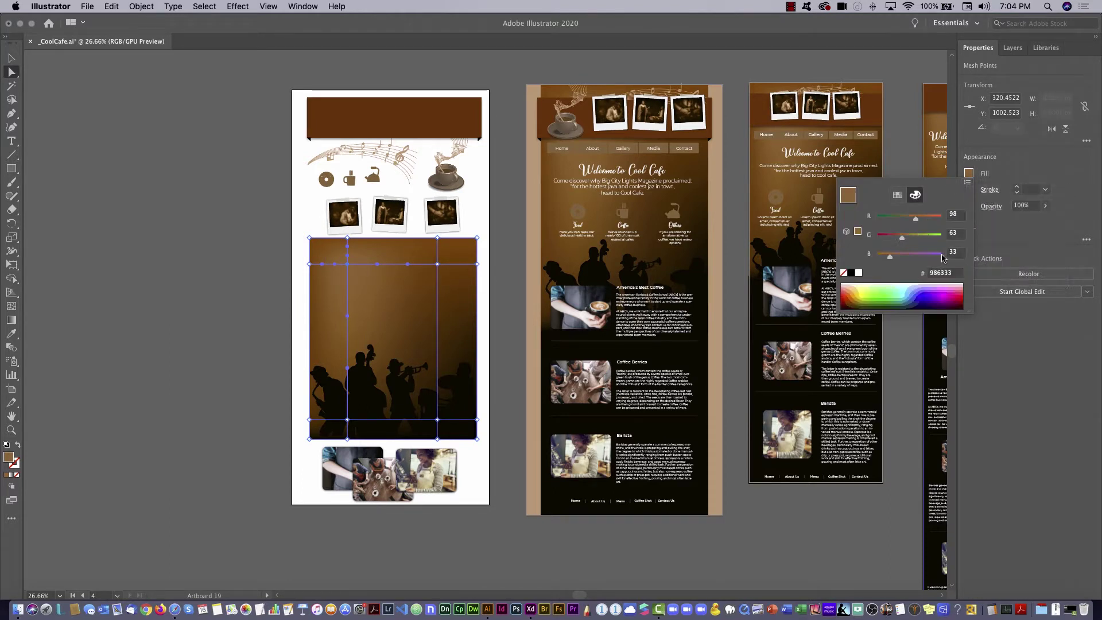
left_click(944, 272)
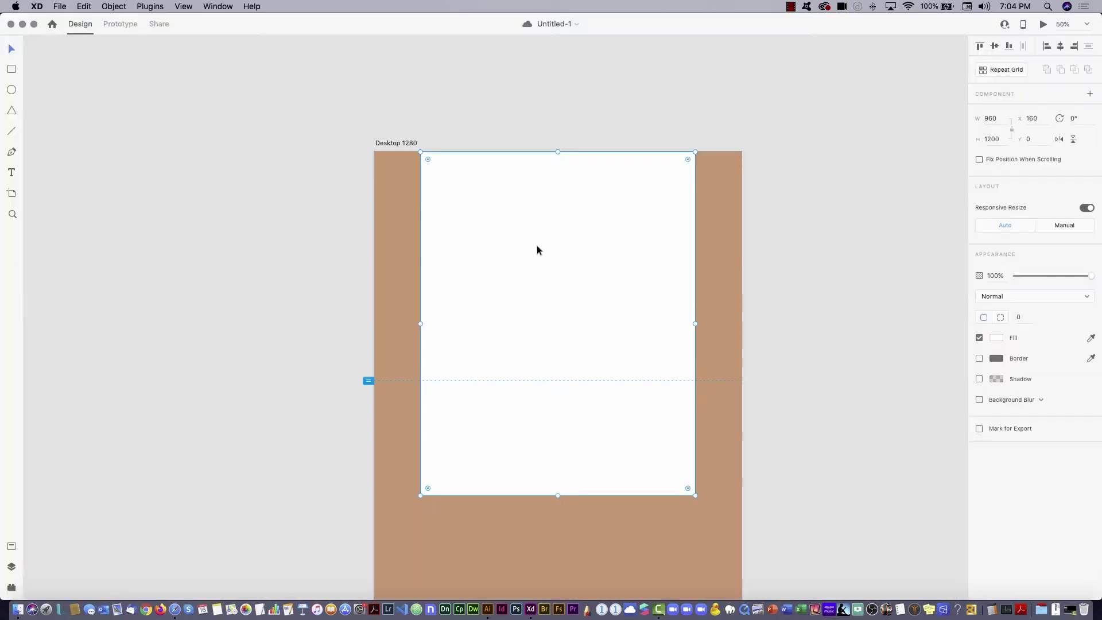
- In Adobe XD, change the rectangle's fill to a radial gradient with #986333 as its center color
left_click(997, 338)
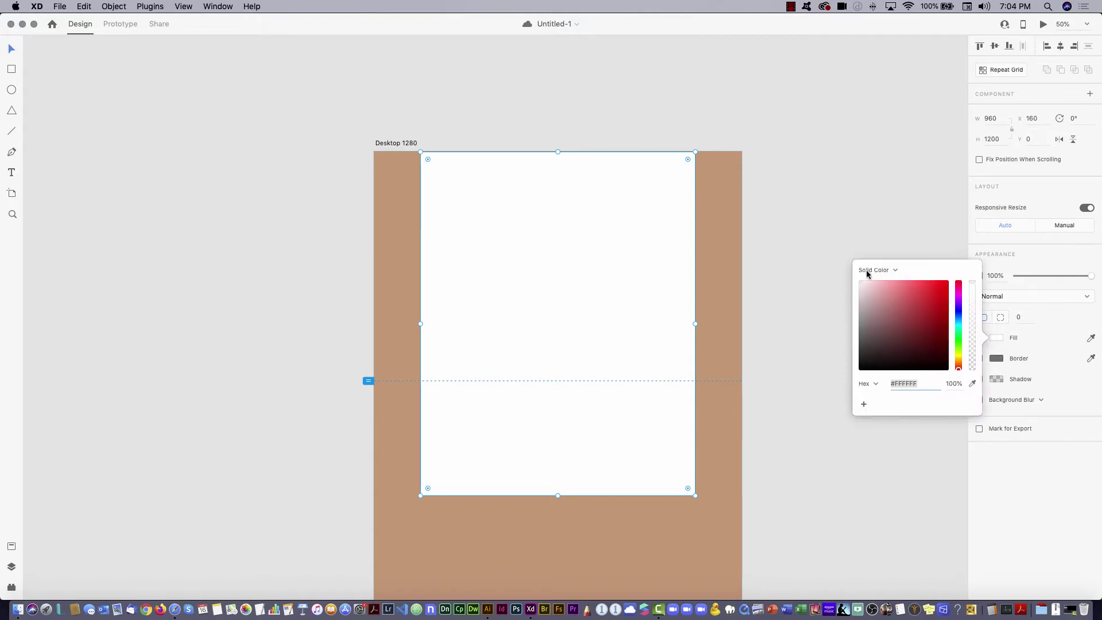
left_click(895, 270)
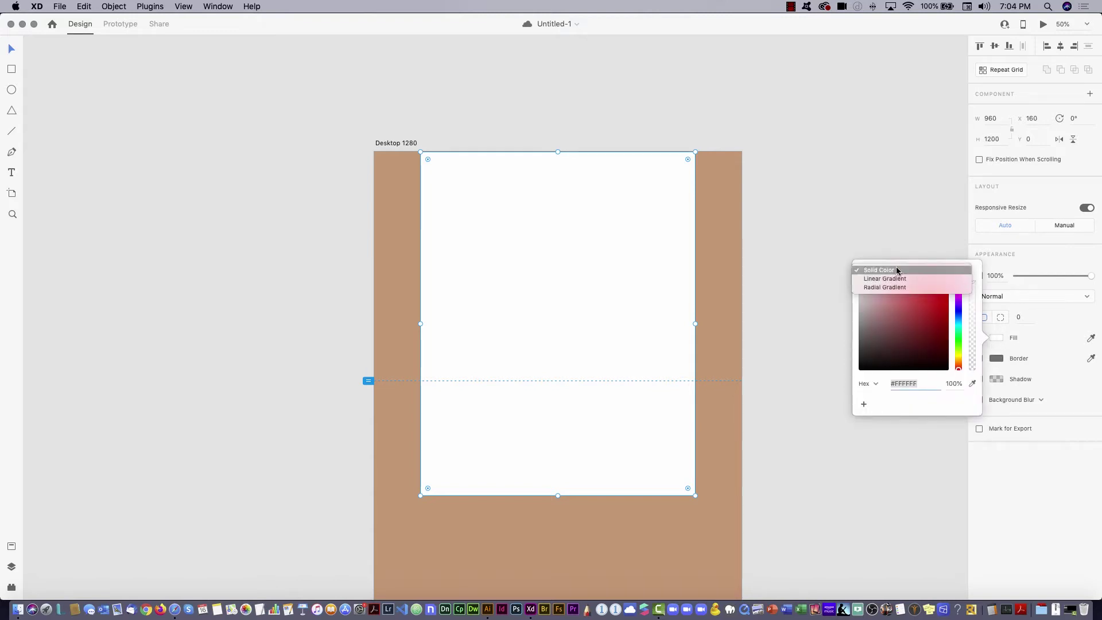
left_click(895, 280)
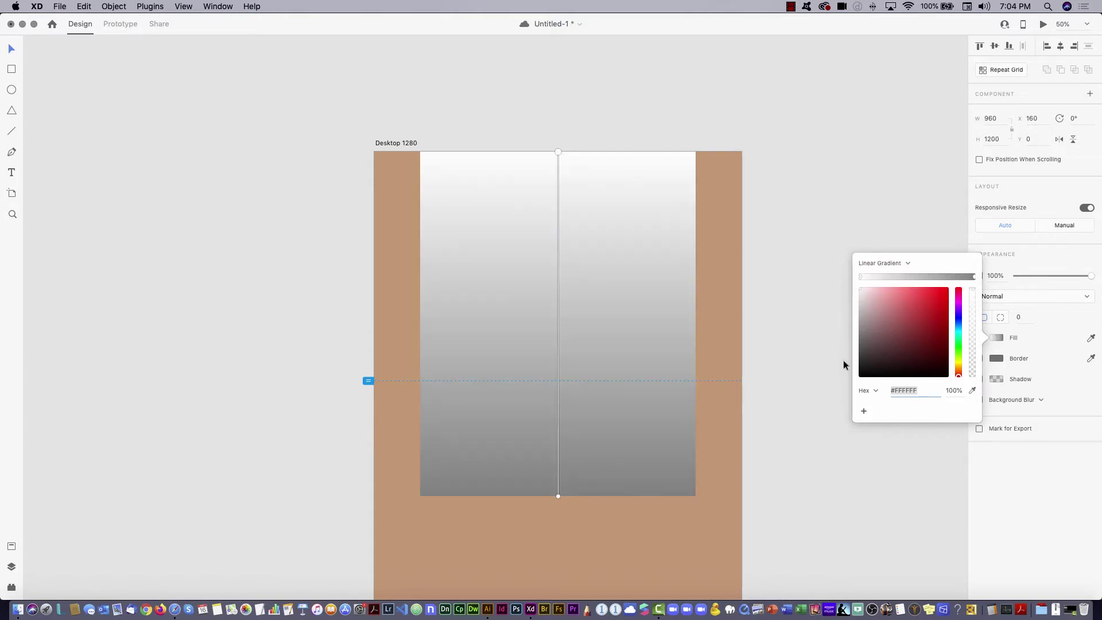
left_click(904, 262)
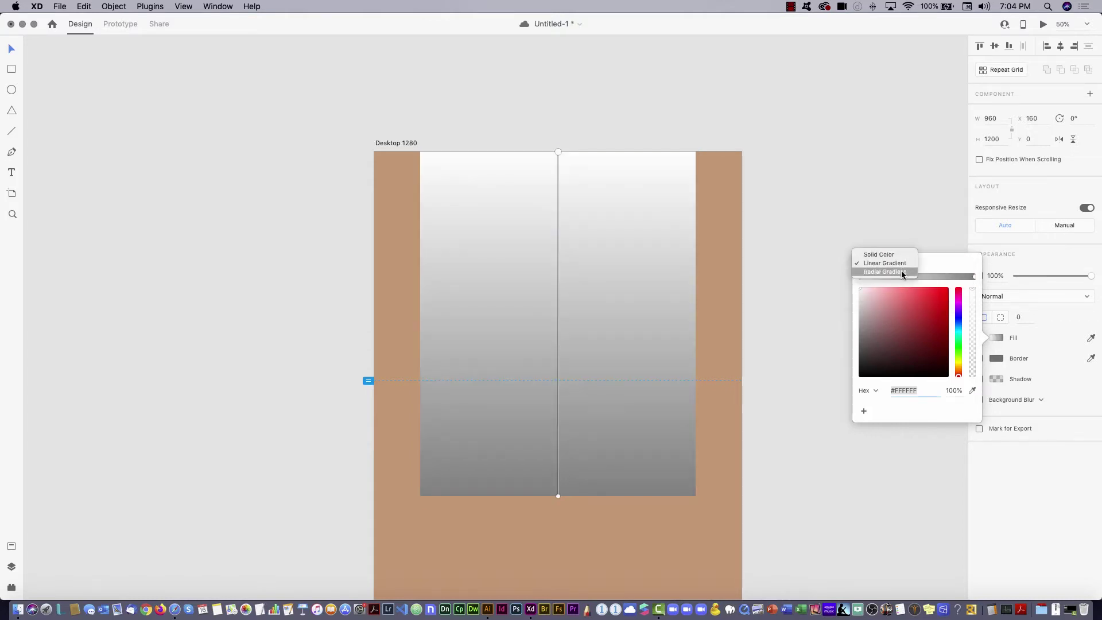
left_click(896, 272)
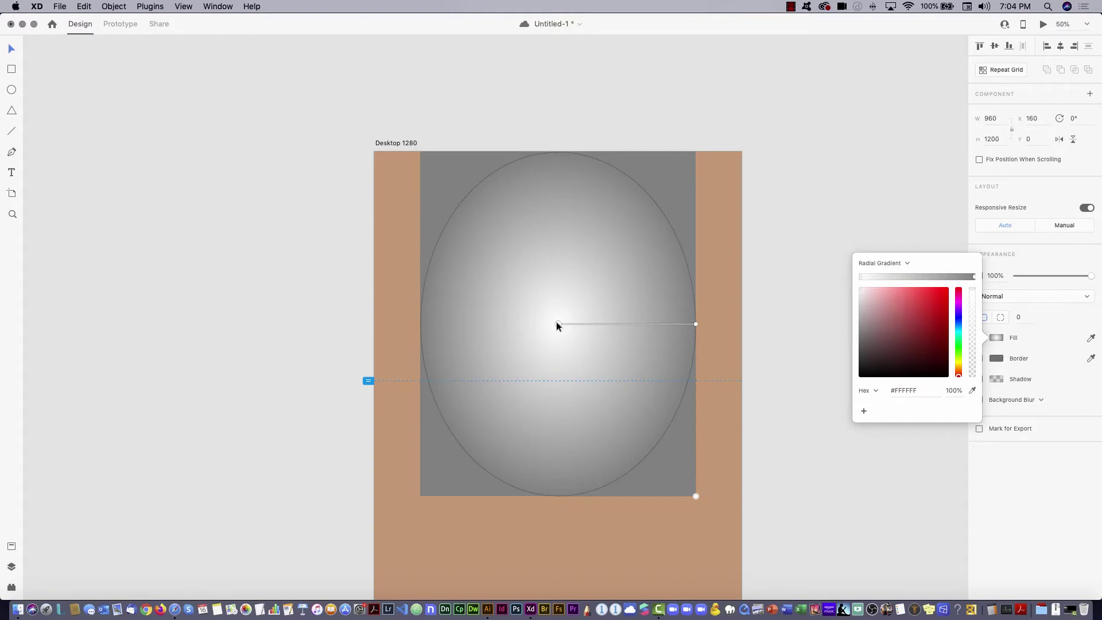
left_click(900, 389)
type("986333")
key("Return")
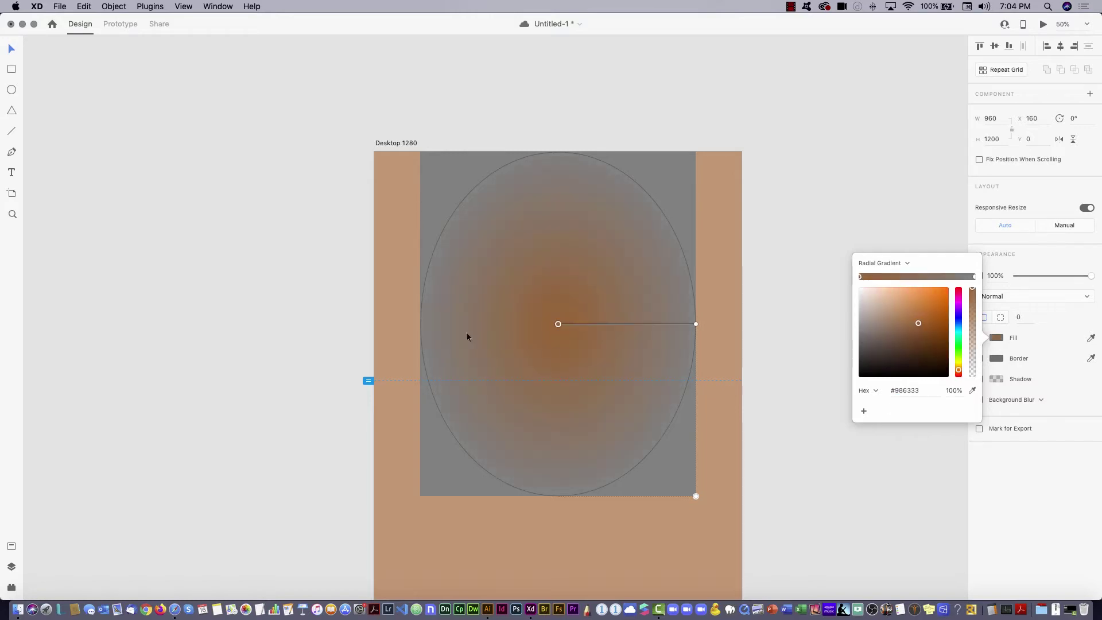
- Switch to Illustrator and get the hex fill color of the background mesh's upper-right mesh point
key("super+Tab")
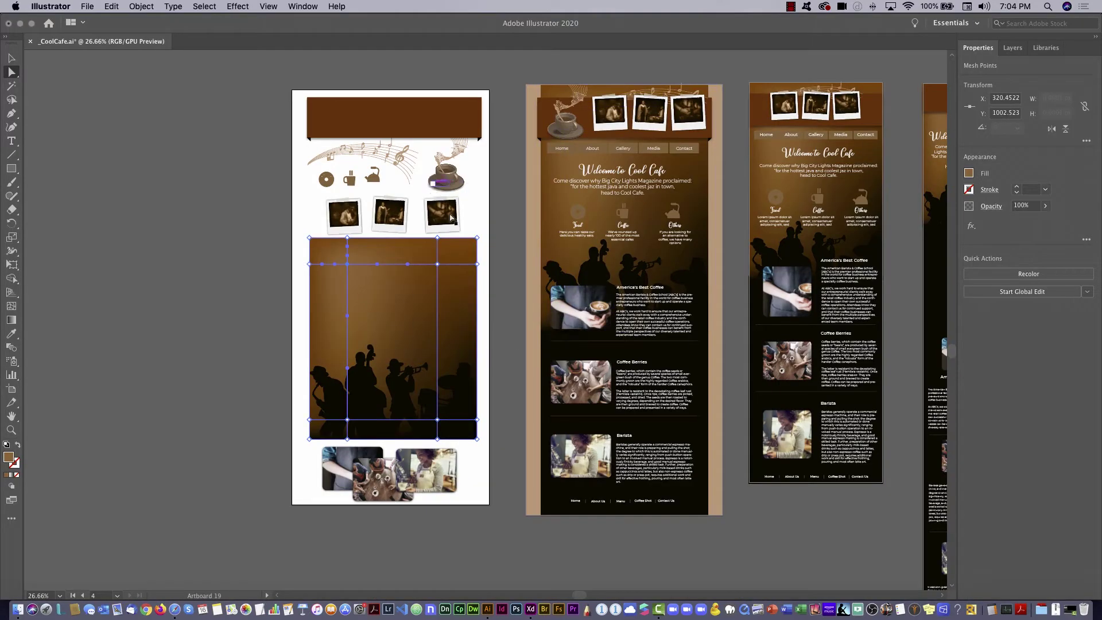
left_click(440, 265)
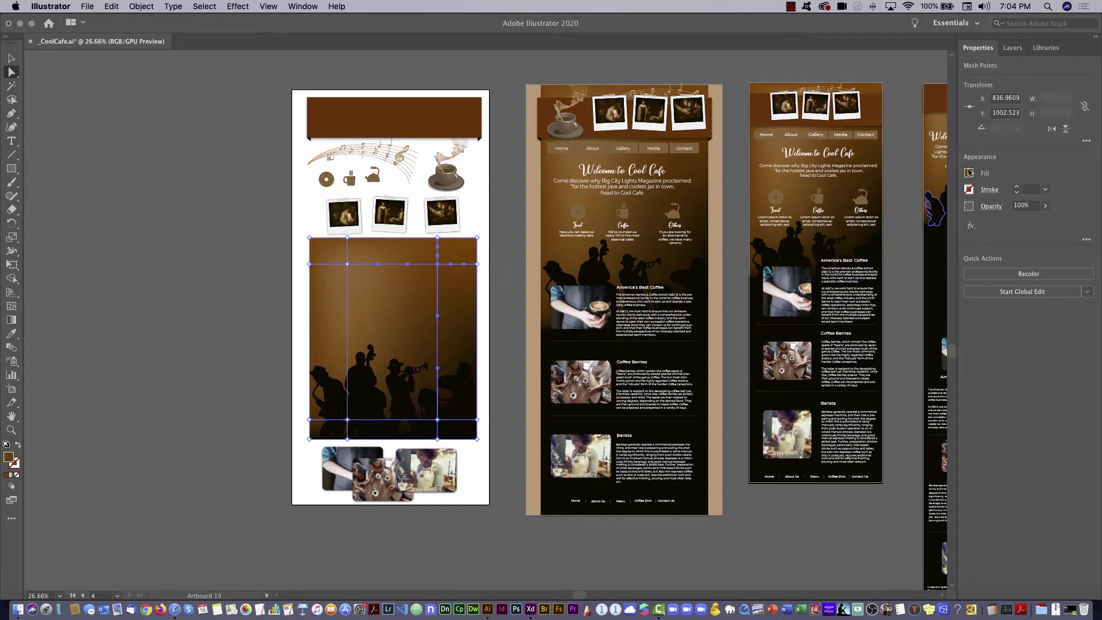
left_click(969, 173)
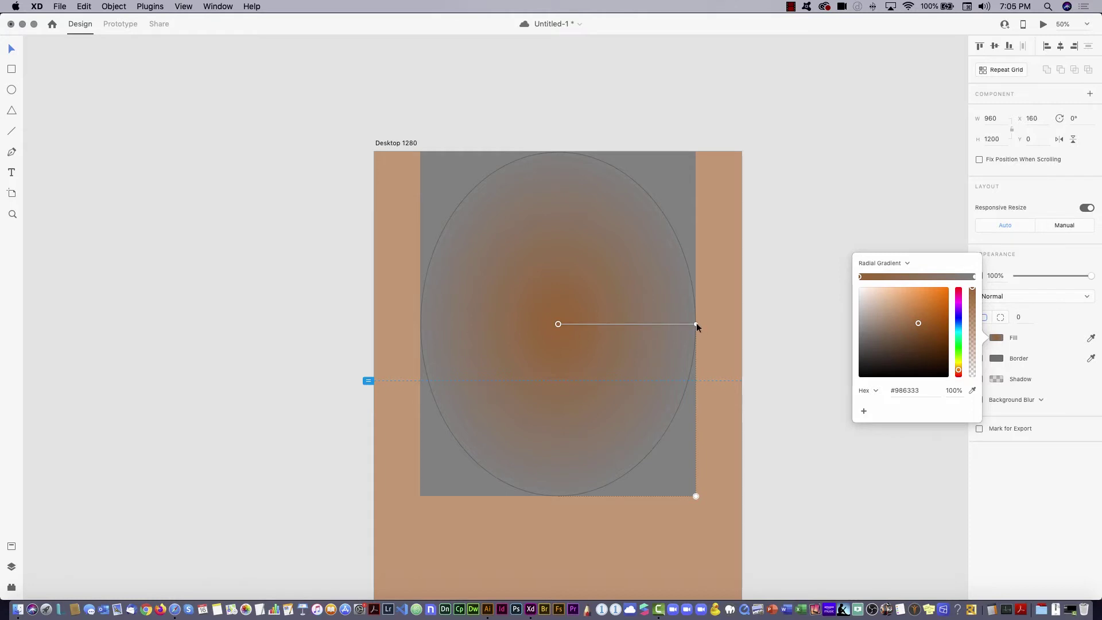
- Back in Adobe XD, set the radial gradient's outer color stop to #773A00
left_click(695, 324)
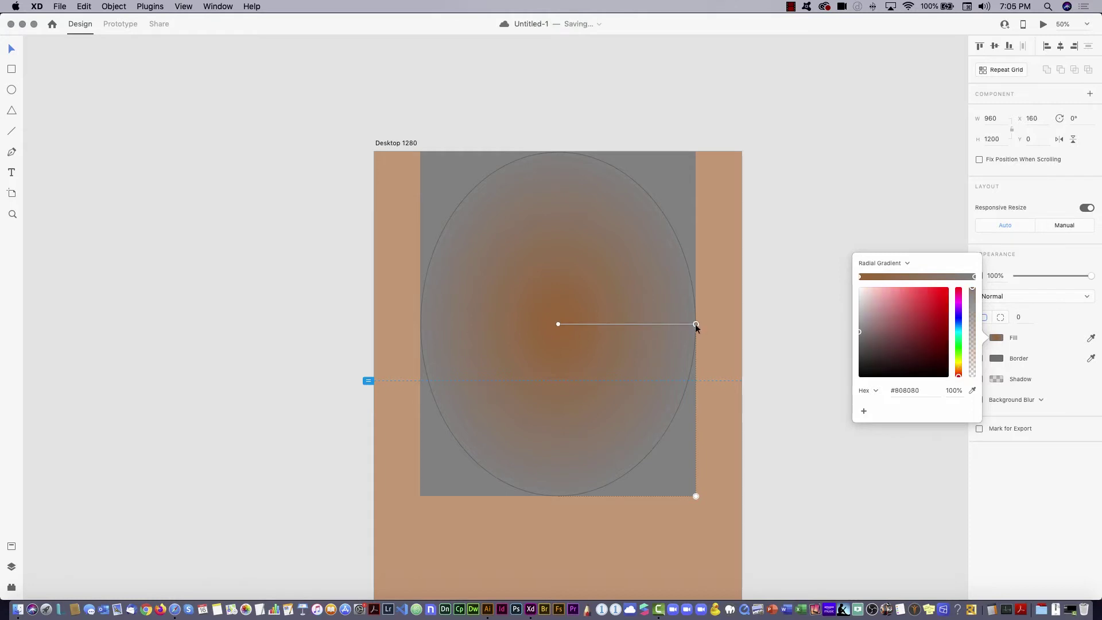
left_click(913, 390)
type("773A00")
key("Return")
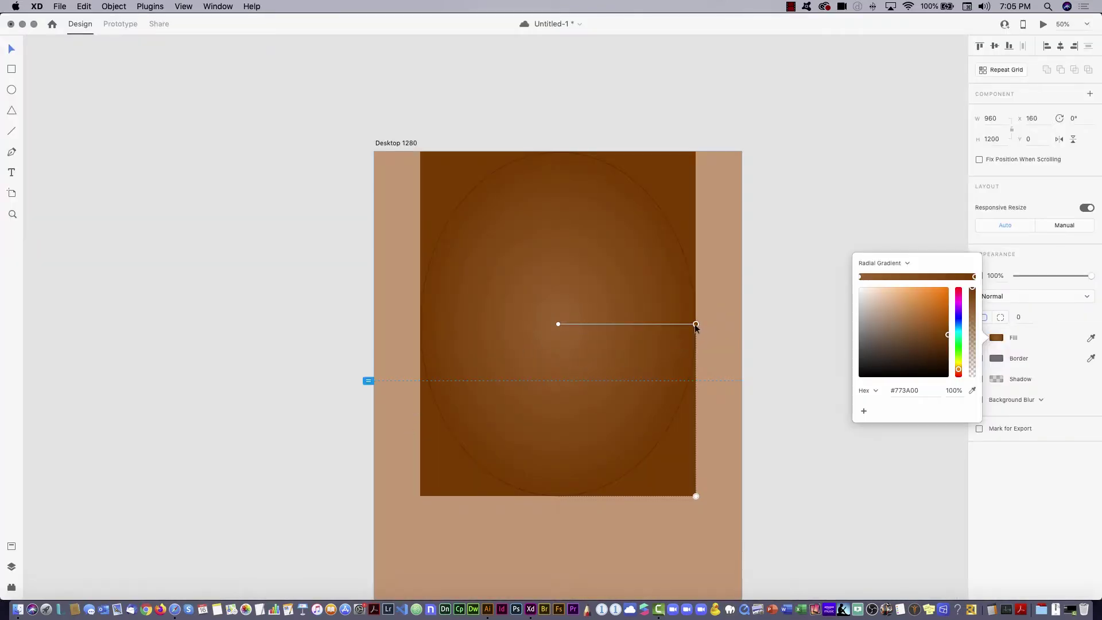
- Move the gradient's center toward the rectangle's upper left and angle and enlarge its radius toward the lower right
left_click_drag(693, 328, 630, 448)
left_click_drag(556, 323, 497, 245)
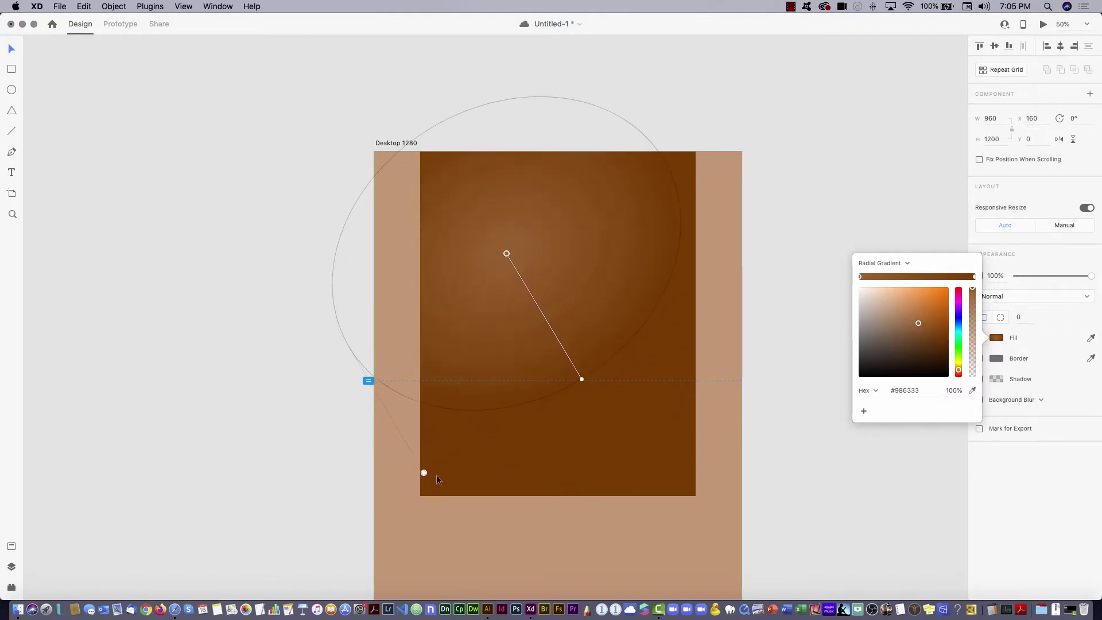
left_click_drag(427, 475, 450, 483)
left_click_drag(594, 400, 611, 443)
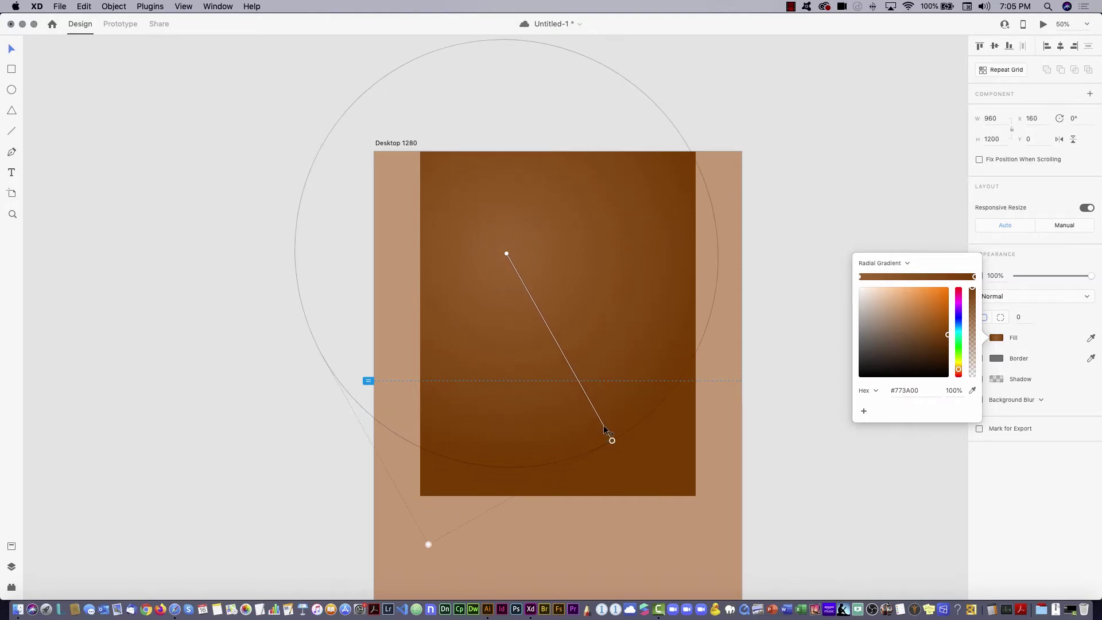
- Add a brown color stop midway along the gradient and change the outer stop to black #000000
left_click(604, 425)
mouse_move(602, 424)
left_mouse_down()
mouse_move(566, 374)
mouse_move(573, 383)
left_mouse_up()
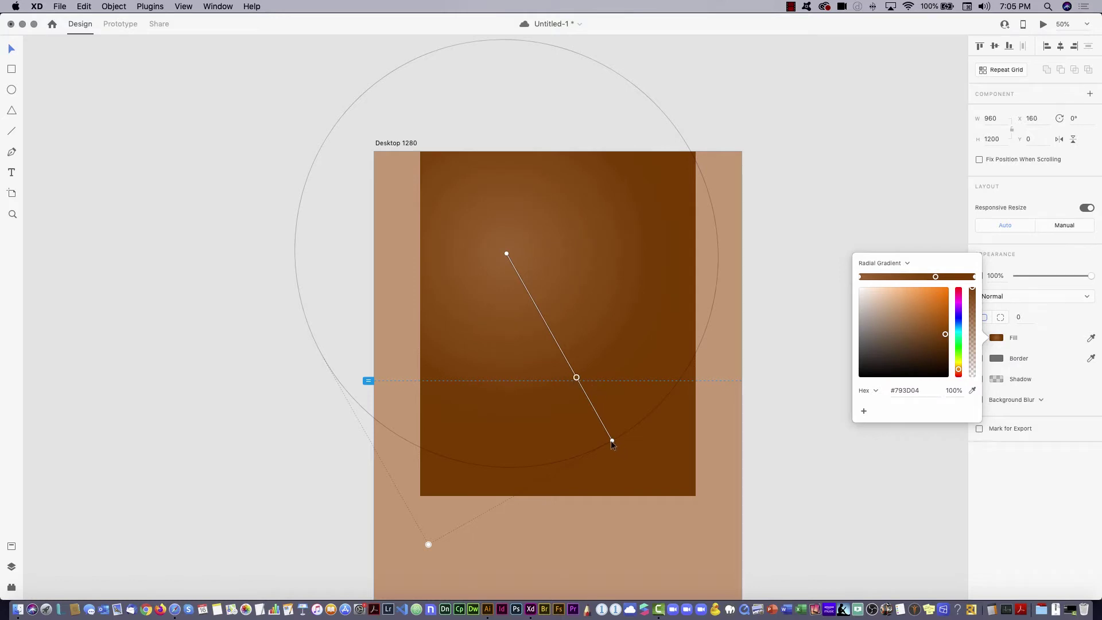
left_click(612, 441)
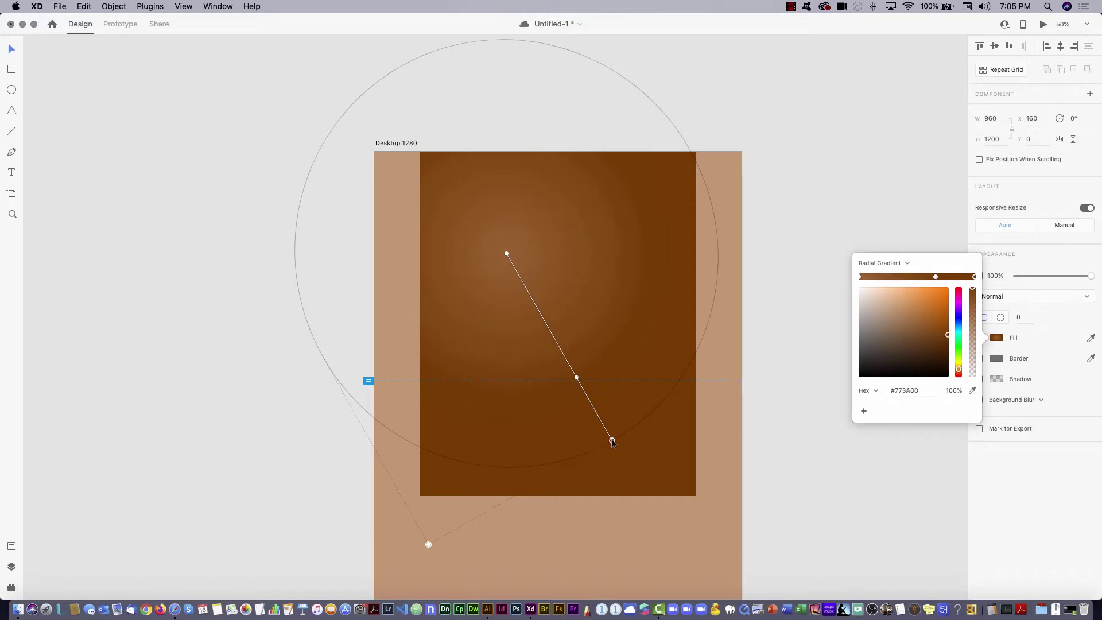
left_click(947, 337)
left_click_drag(947, 337, 949, 379)
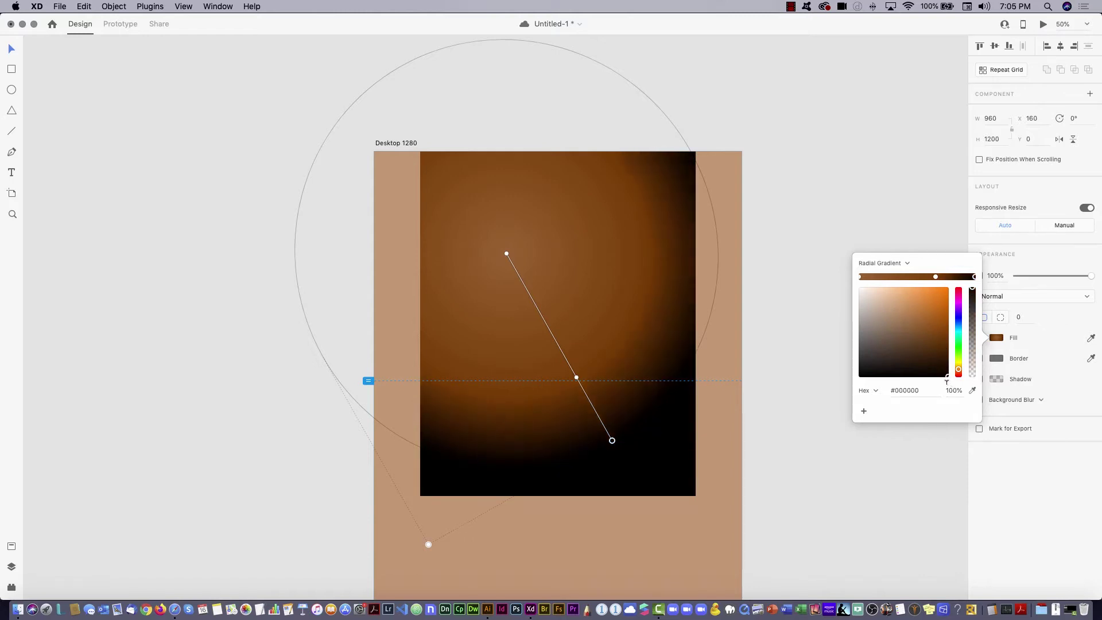
- Move the middle stop nearer the gradient's center, stretch the gradient downward and shift its center slightly right, without any extra color stop
left_click_drag(577, 377, 556, 344)
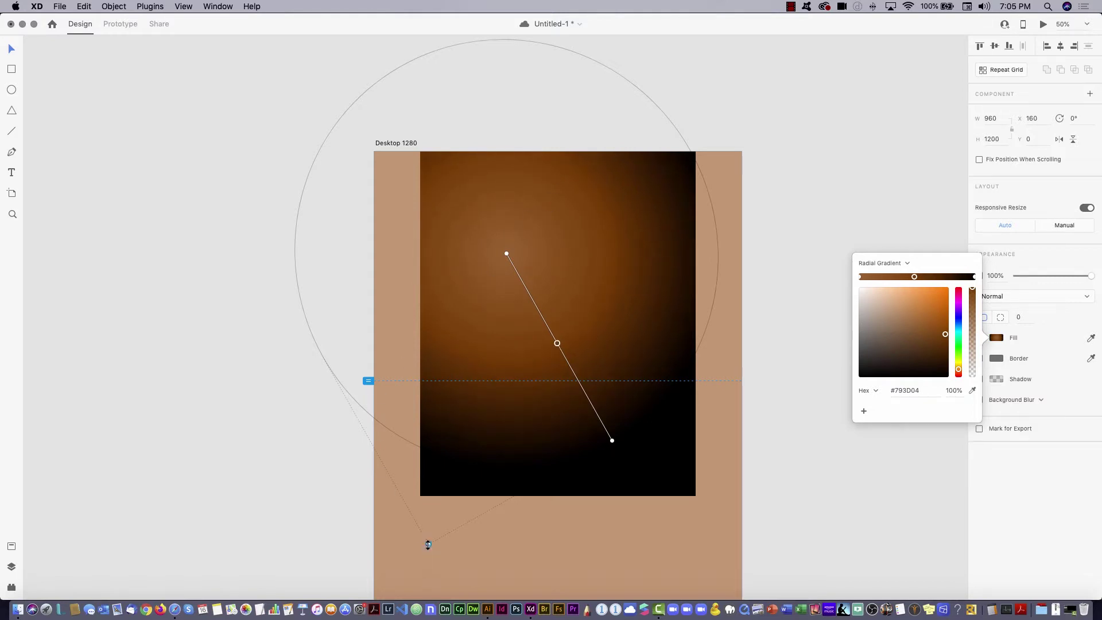
left_click_drag(440, 544, 451, 581)
left_click(539, 311)
left_click_drag(506, 253, 525, 249)
left_click(558, 308)
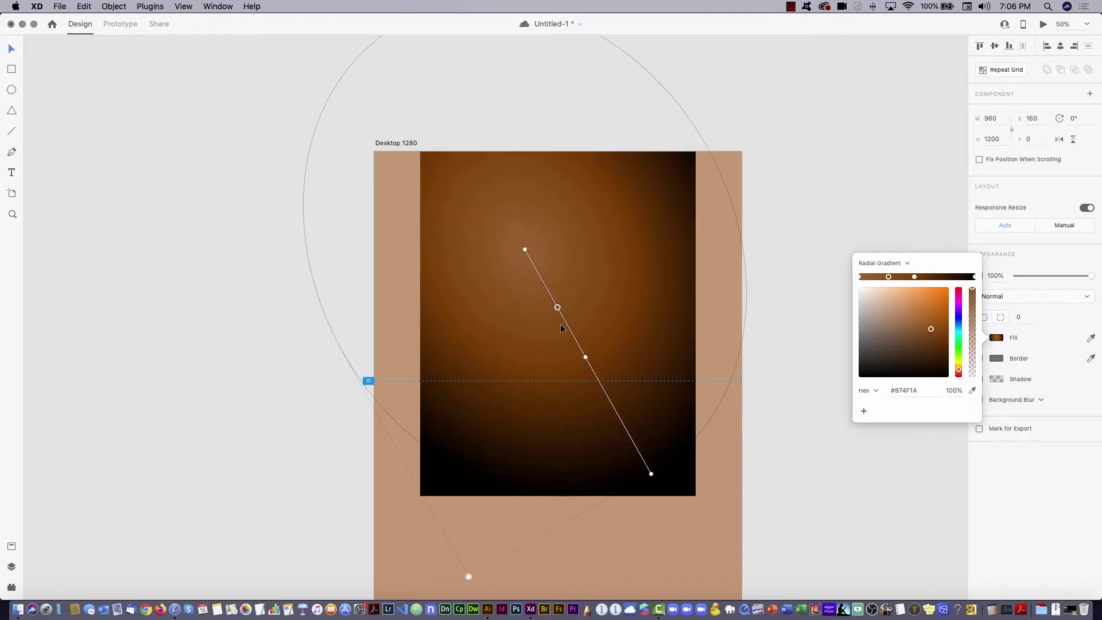
key("Delete")
left_click(607, 314)
- Extend the gradient rectangle down to the artboard's bottom edge, for a height of 2400
scroll(600, 393, "down", 10)
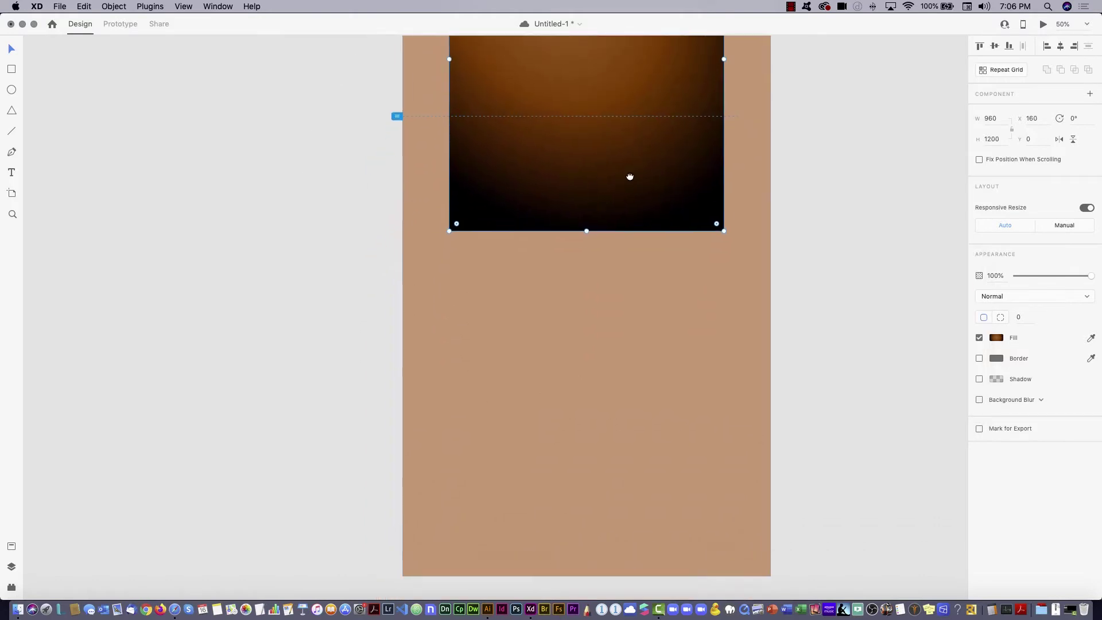
left_click_drag(589, 167, 607, 511)
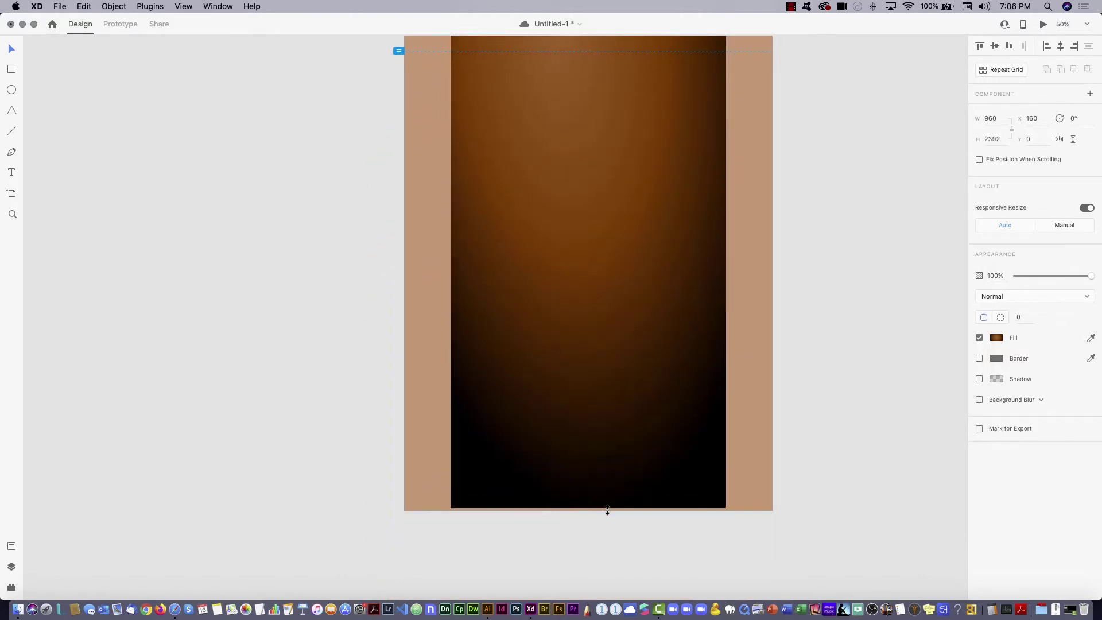
scroll(624, 327, "down", 3)
scroll(629, 393, "up", 3)
scroll(629, 393, "up", 1)
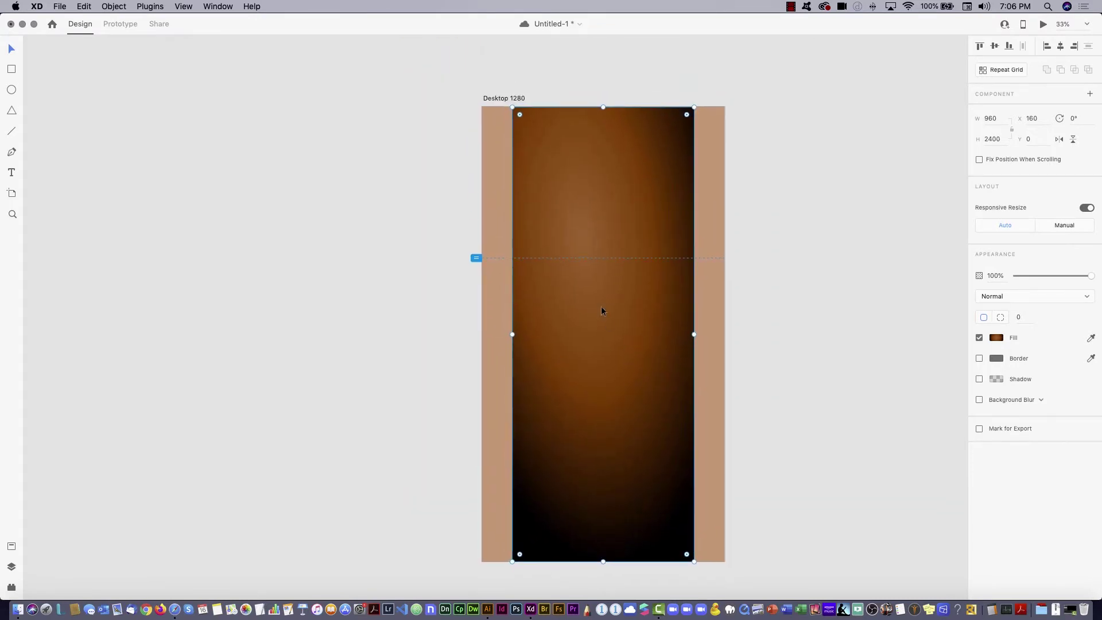
- Shorten the rectangle's radial gradient vertically, widen it into a near-circular glow and move its center up toward the page top
left_click(997, 338)
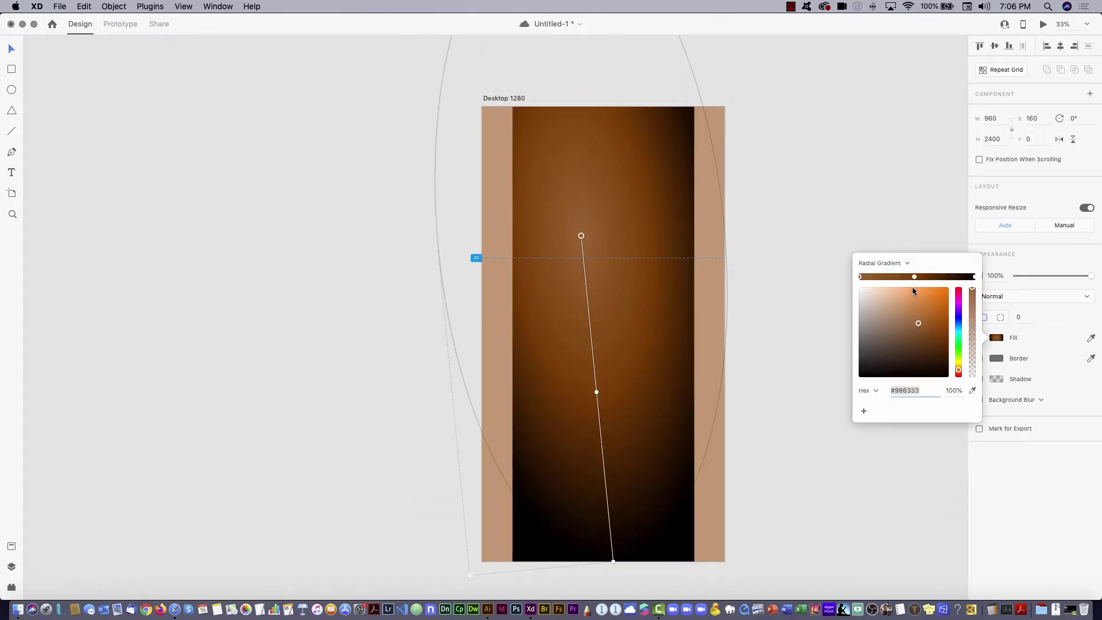
left_click_drag(613, 564, 615, 416)
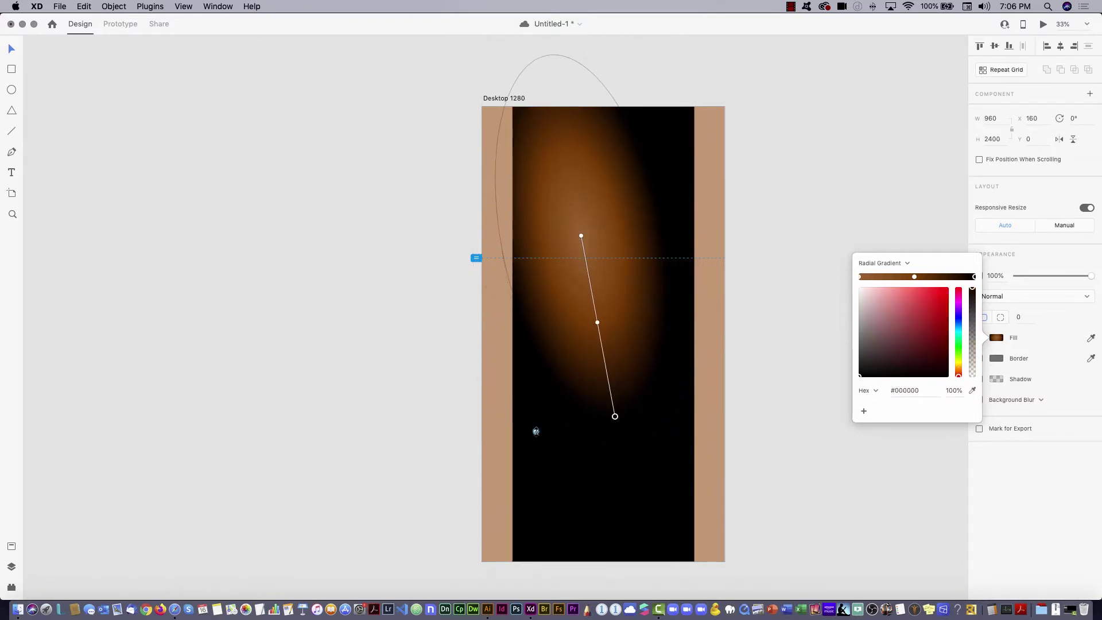
left_click_drag(535, 431, 452, 451)
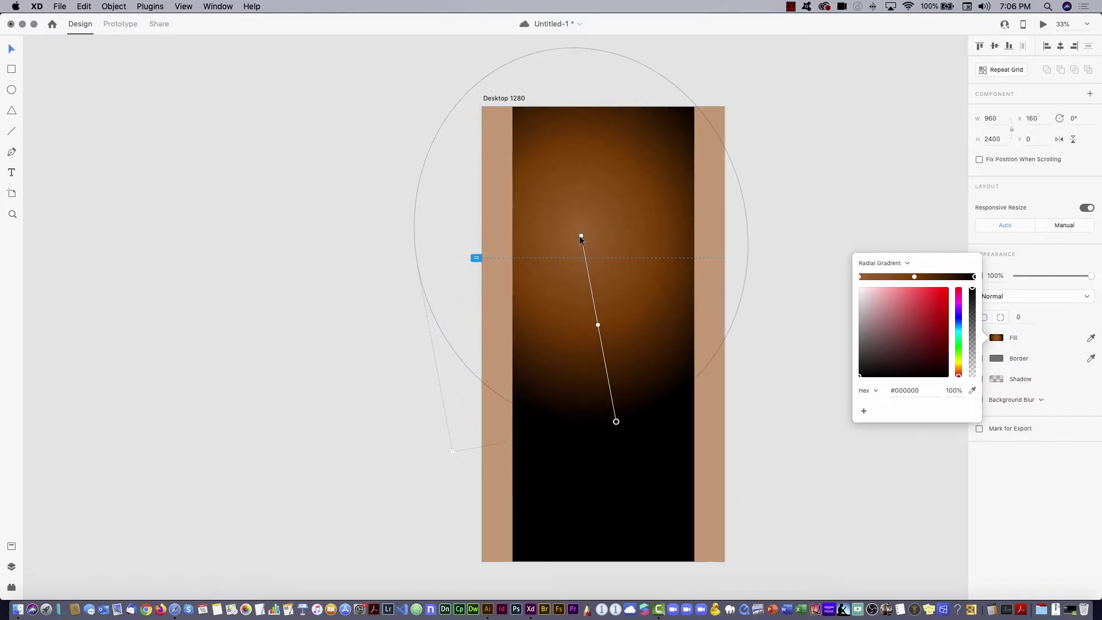
left_click_drag(581, 236, 575, 178)
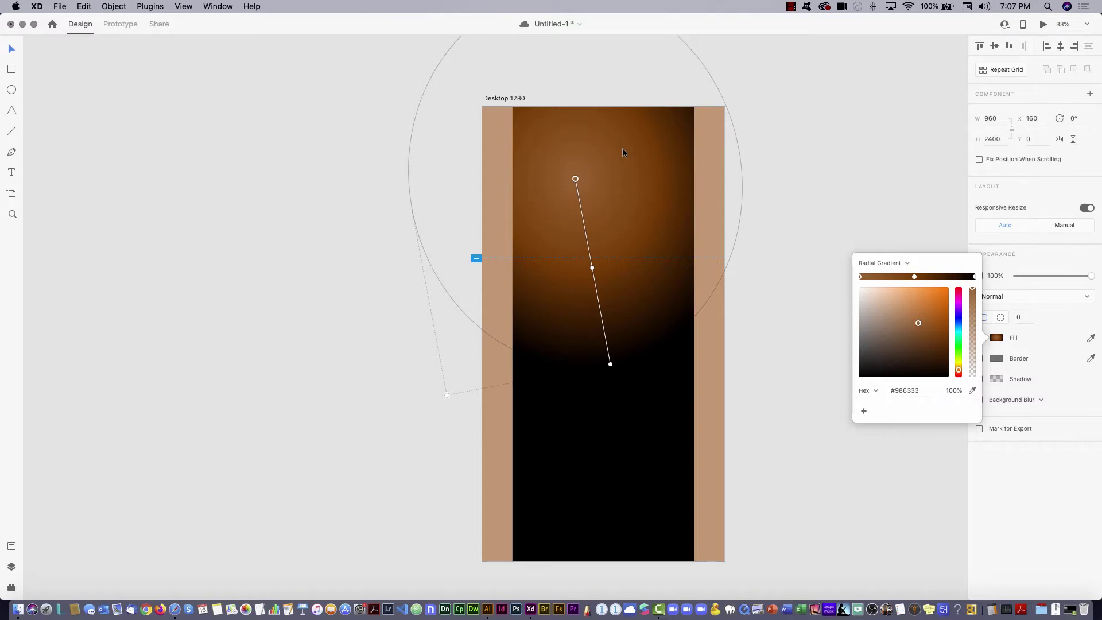
- Switch to Illustrator and examine the jazz musician silhouettes over the gradient mesh background
key("super+Tab")
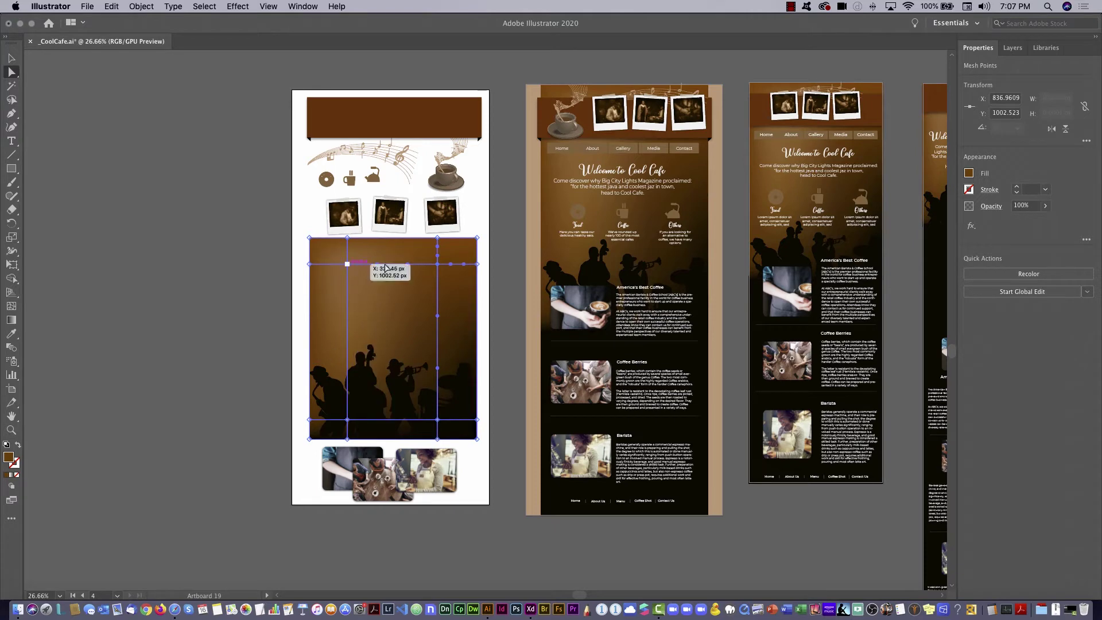
left_click(241, 406)
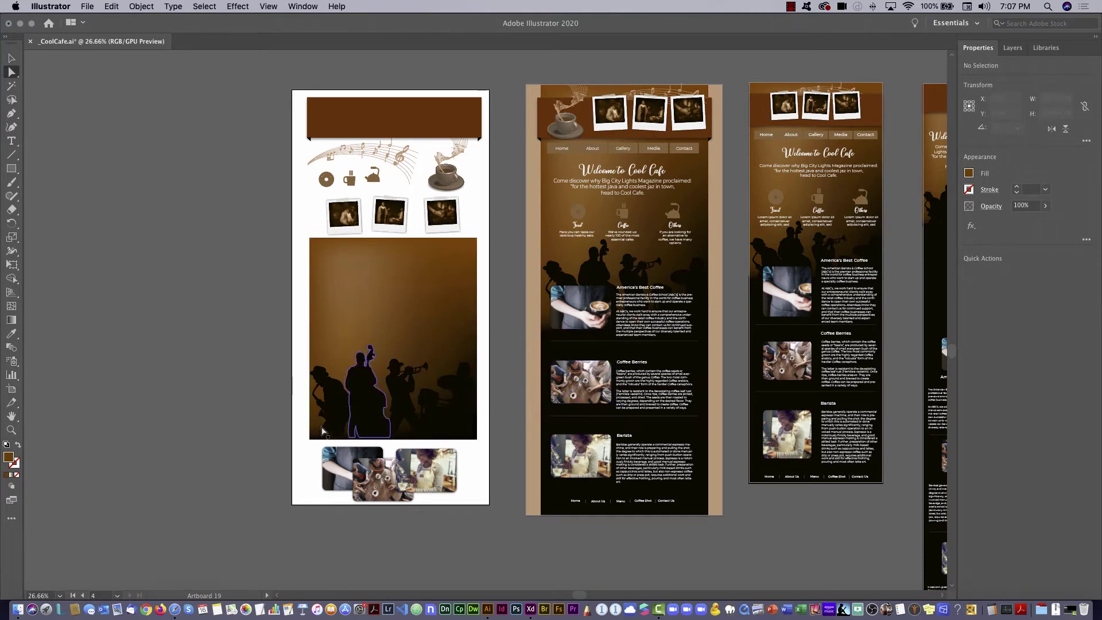
key("super+Tab")
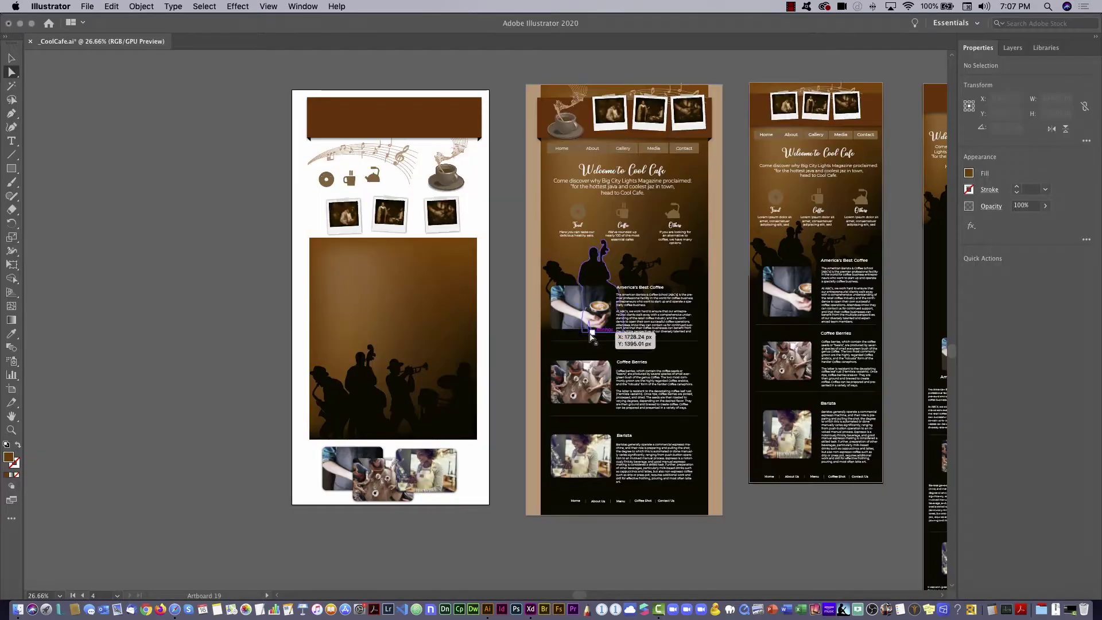
key("super+Tab")
left_click(354, 426)
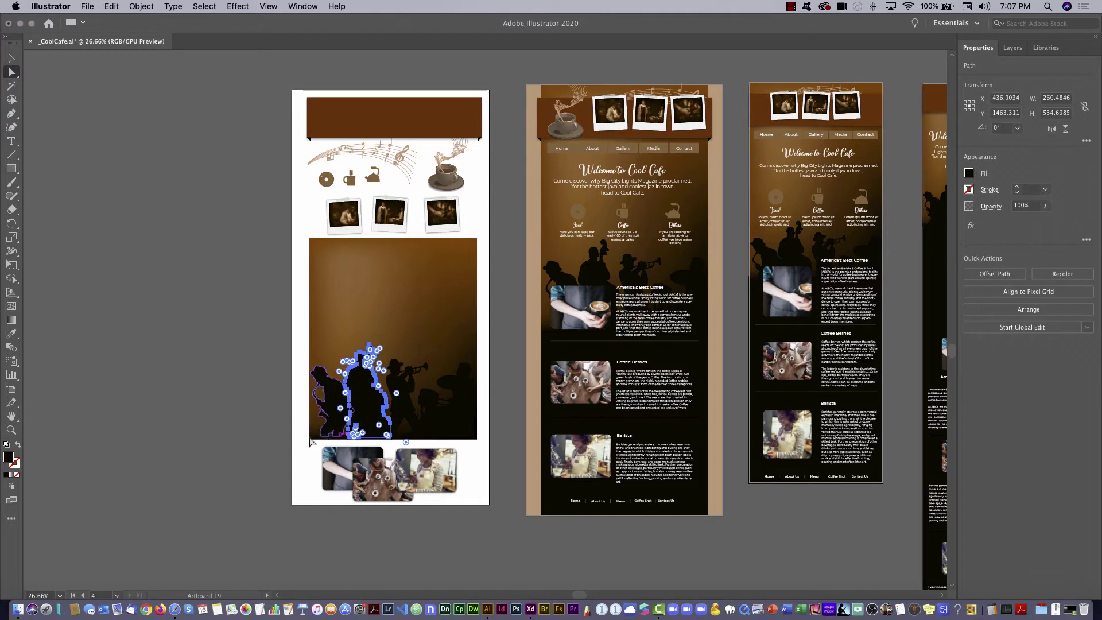
left_click_drag(270, 445, 525, 418)
left_click(442, 425)
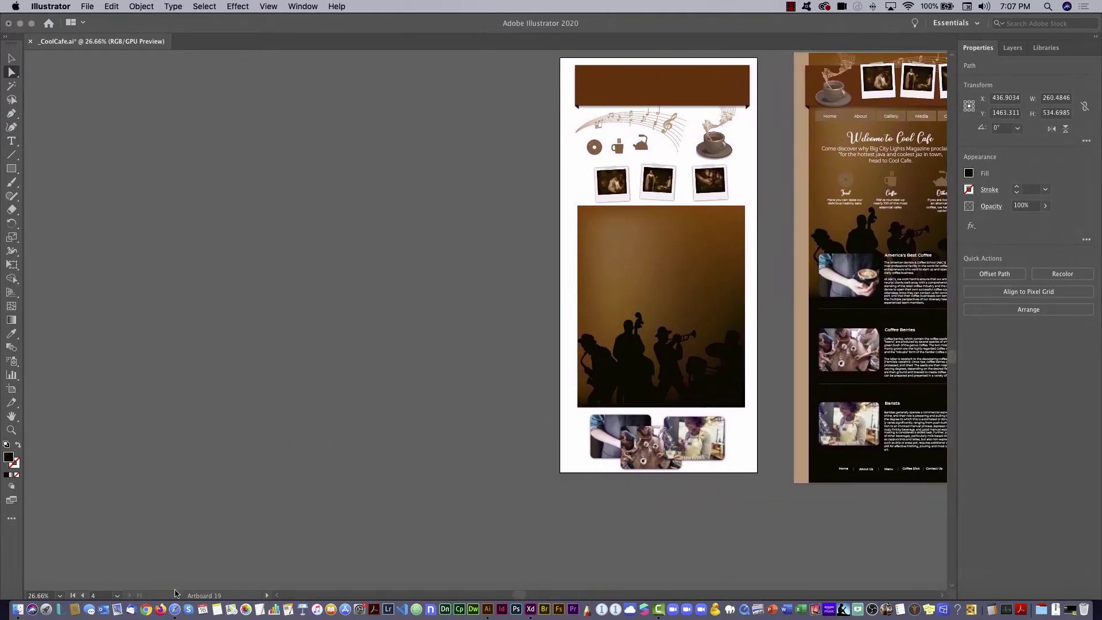
- Switch to Safari and search Google Images for "jazz band silhouette"
left_click(175, 609)
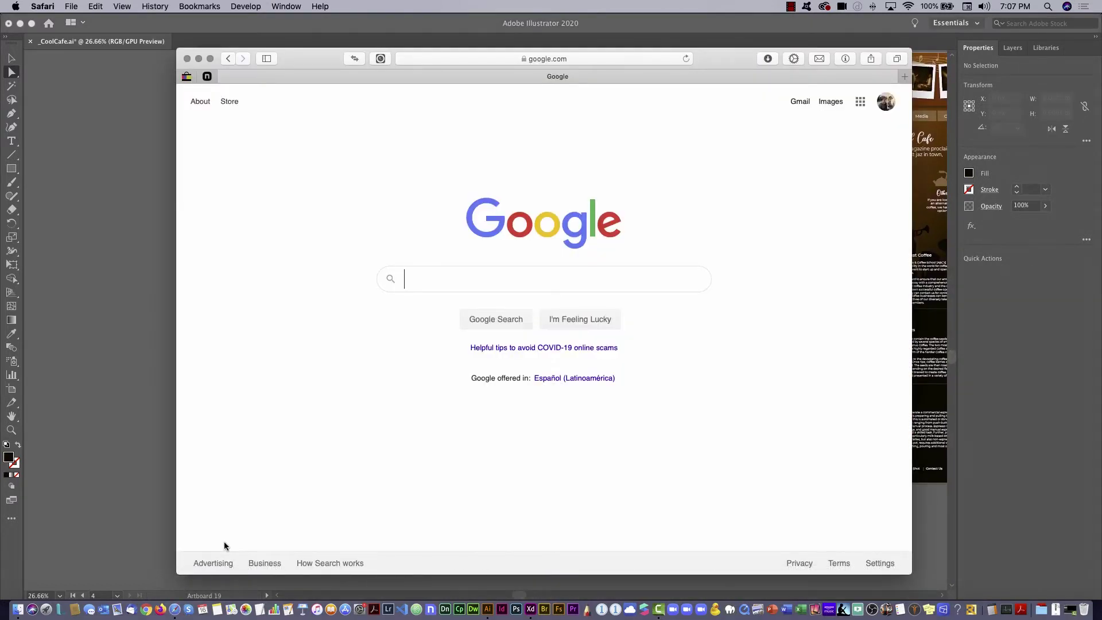
type("jezz")
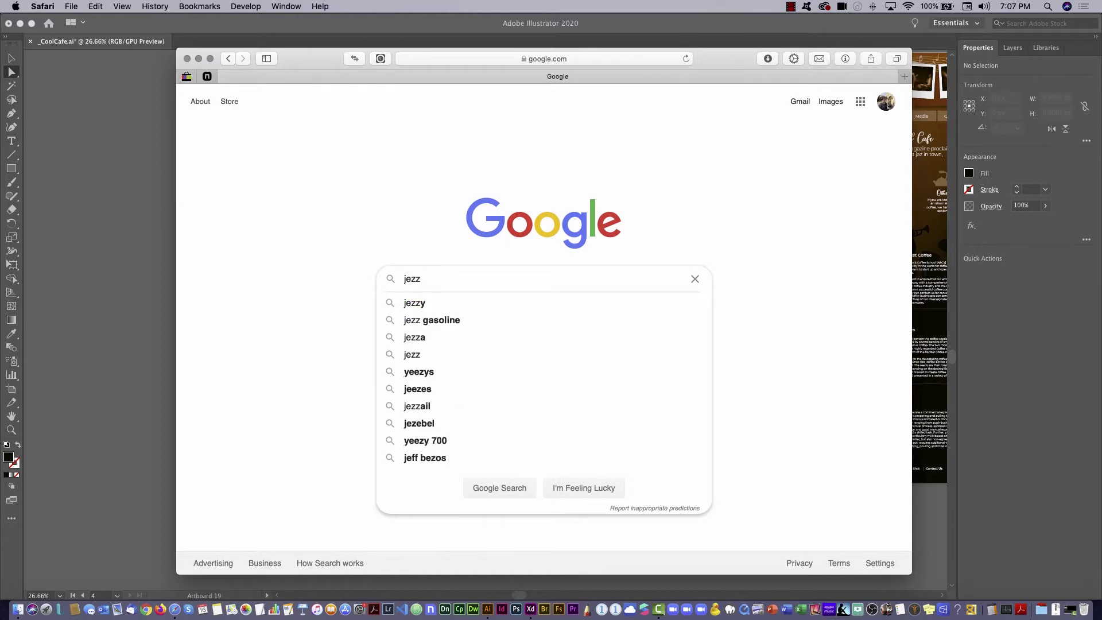
type("band")
key("Down")
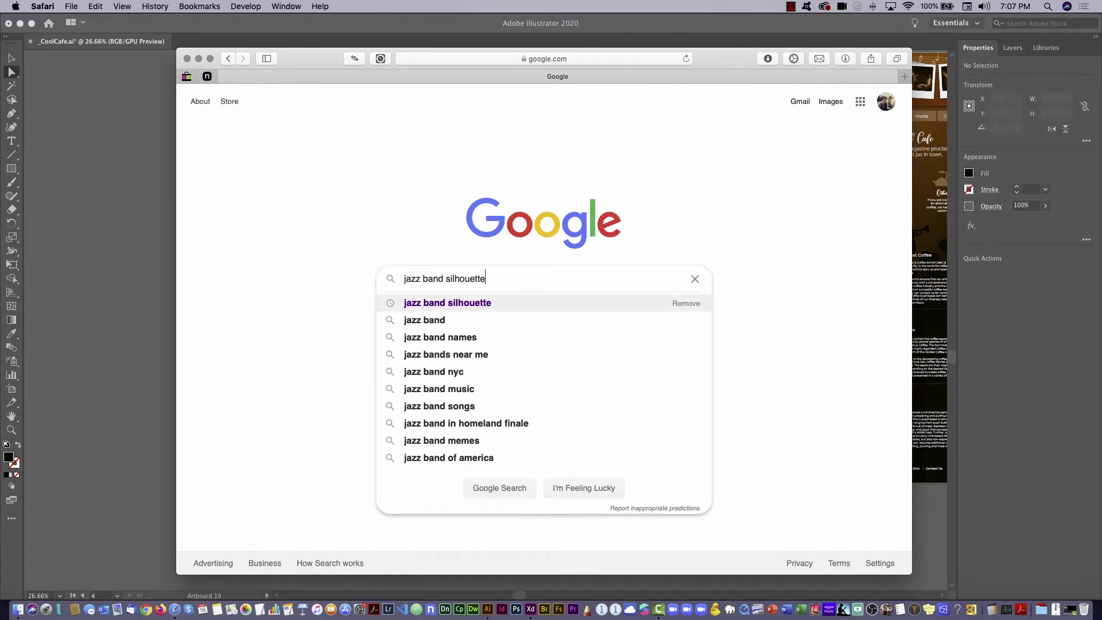
key("Return")
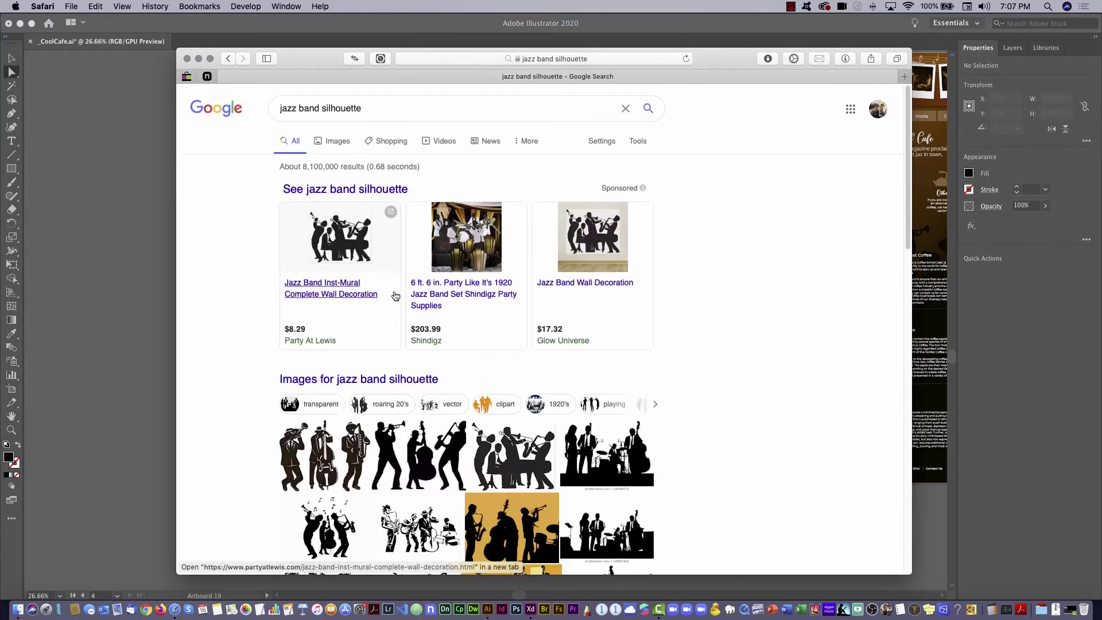
left_click(339, 141)
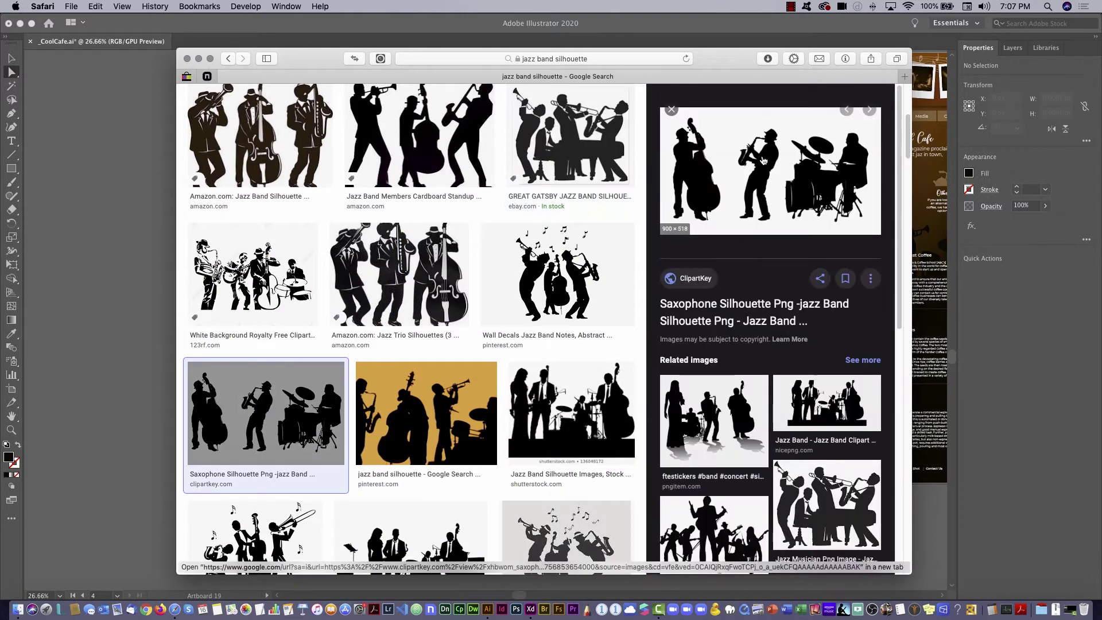
- Copy the ClipartKey image of bassist, saxophonist and drummer and paste it into Illustrator beside the assets artboard
right_click(762, 160)
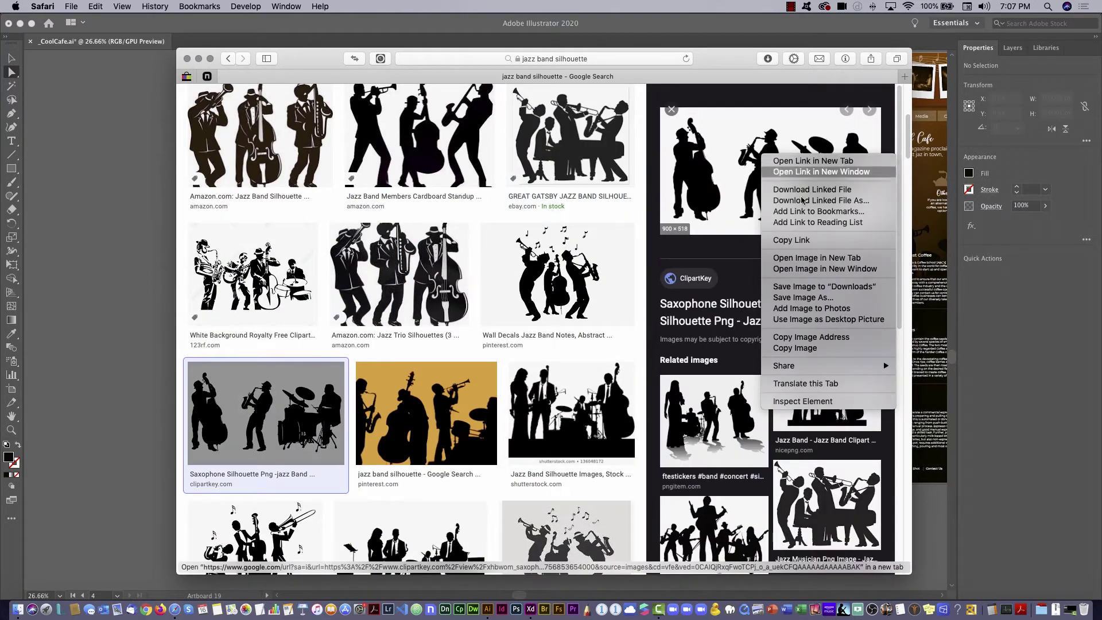
left_click(810, 348)
left_click(158, 241)
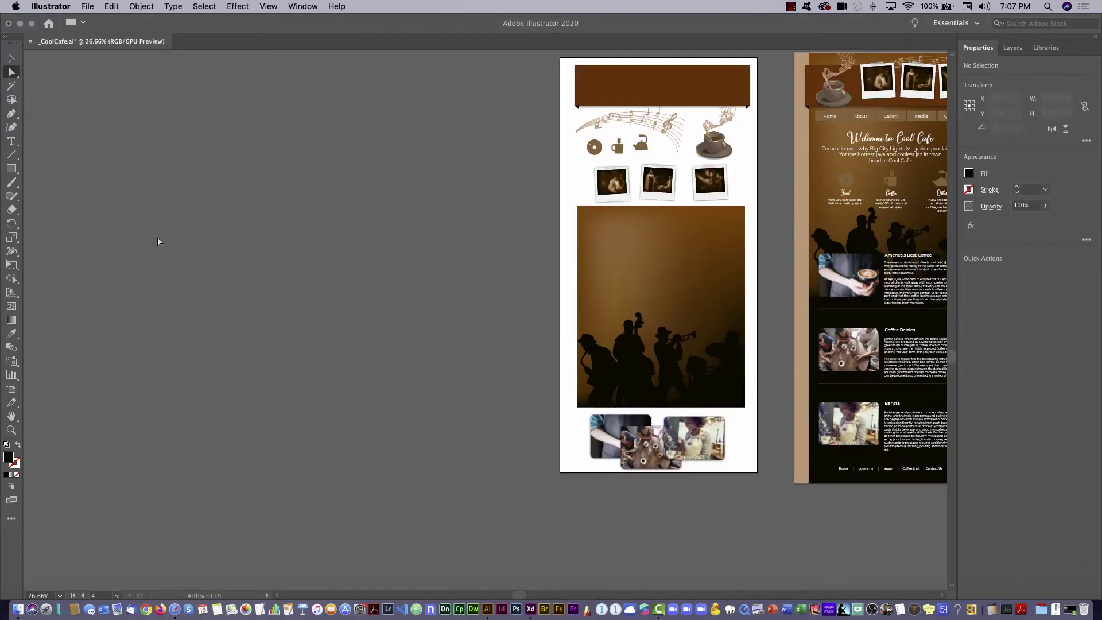
key("super+v")
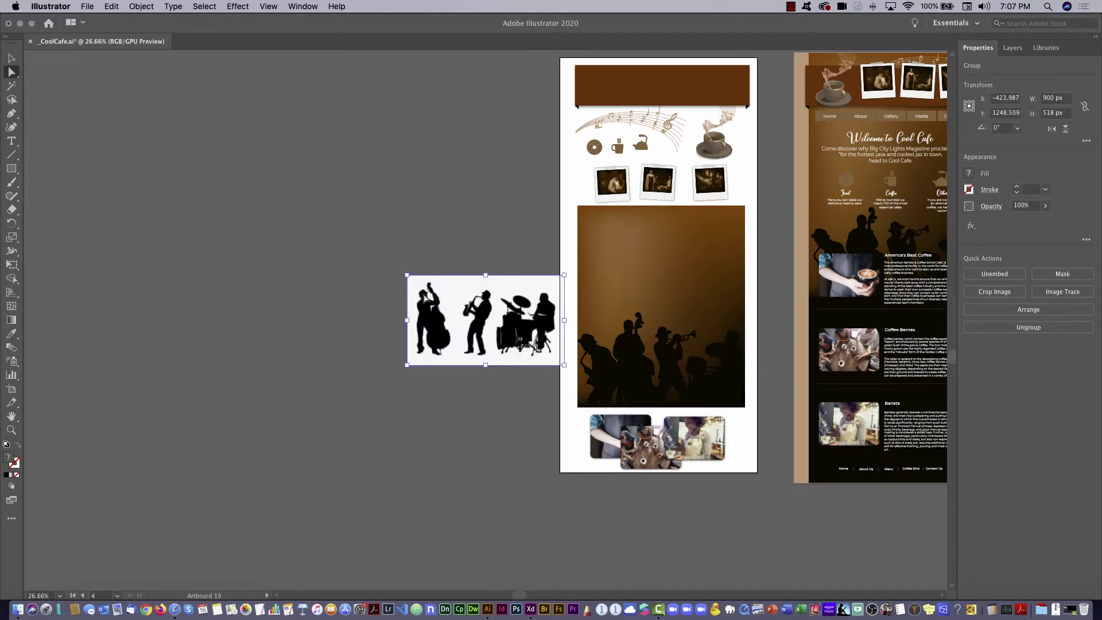
left_click_drag(501, 328, 484, 338)
scroll(494, 332, "up", 5)
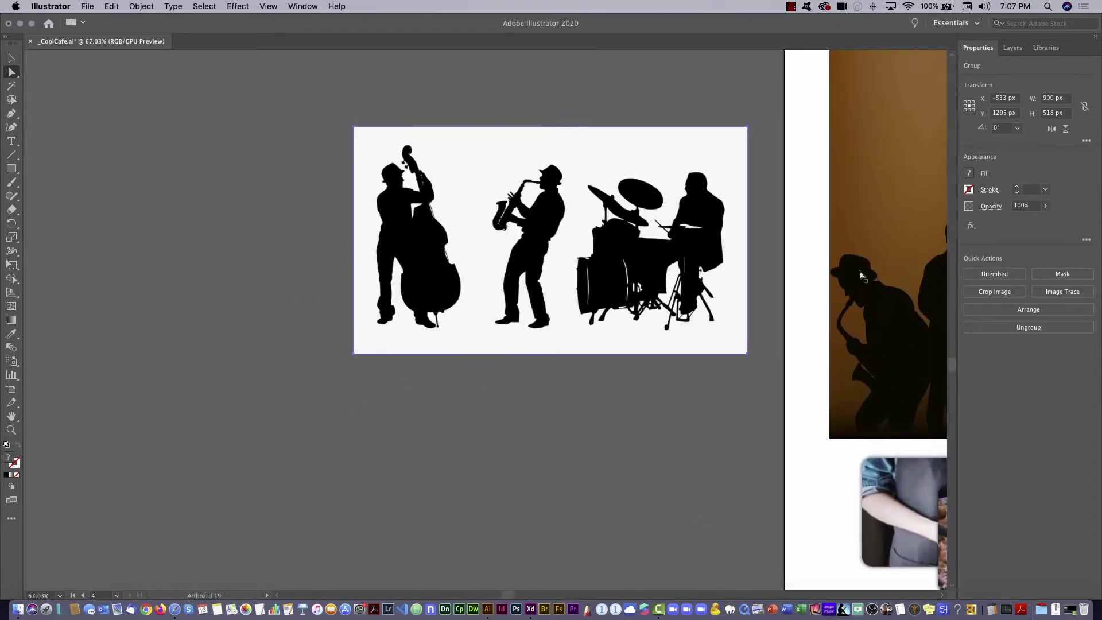
- Try Image Trace with the Silhouettes preset on the pasted band image, and undo the trace
left_click(1055, 294)
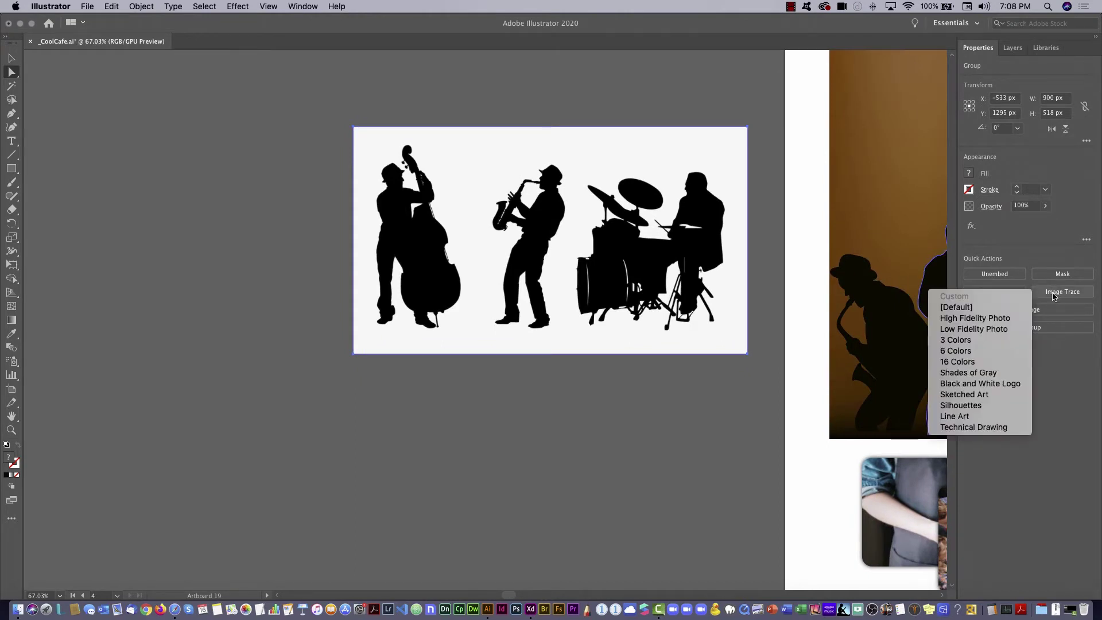
left_click(975, 406)
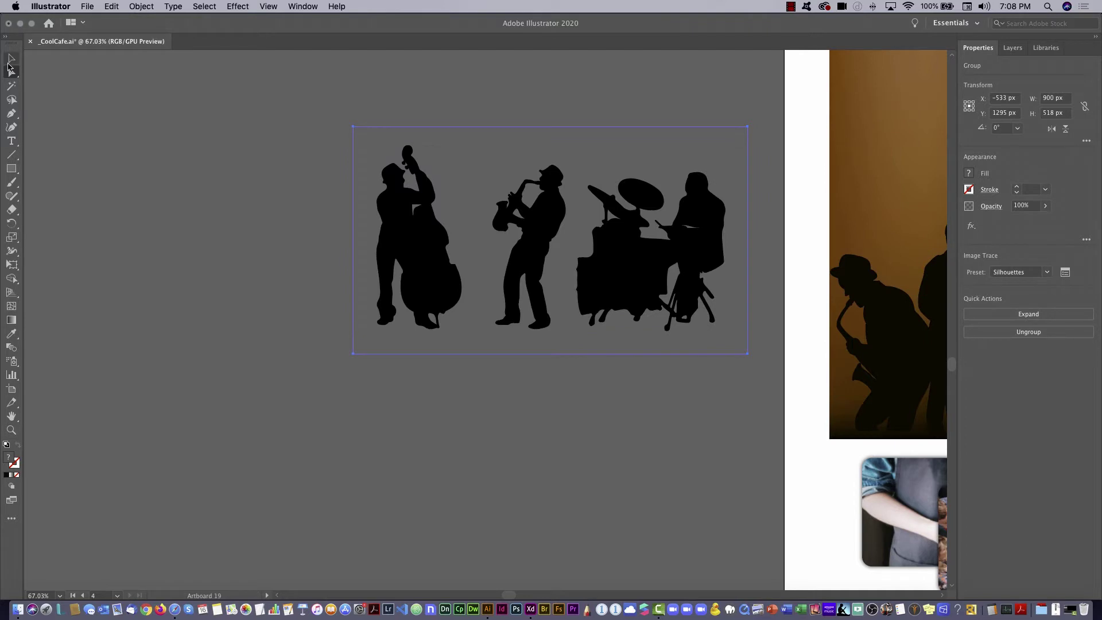
left_click(12, 59)
left_click(582, 238)
left_click(620, 294)
key("super+z")
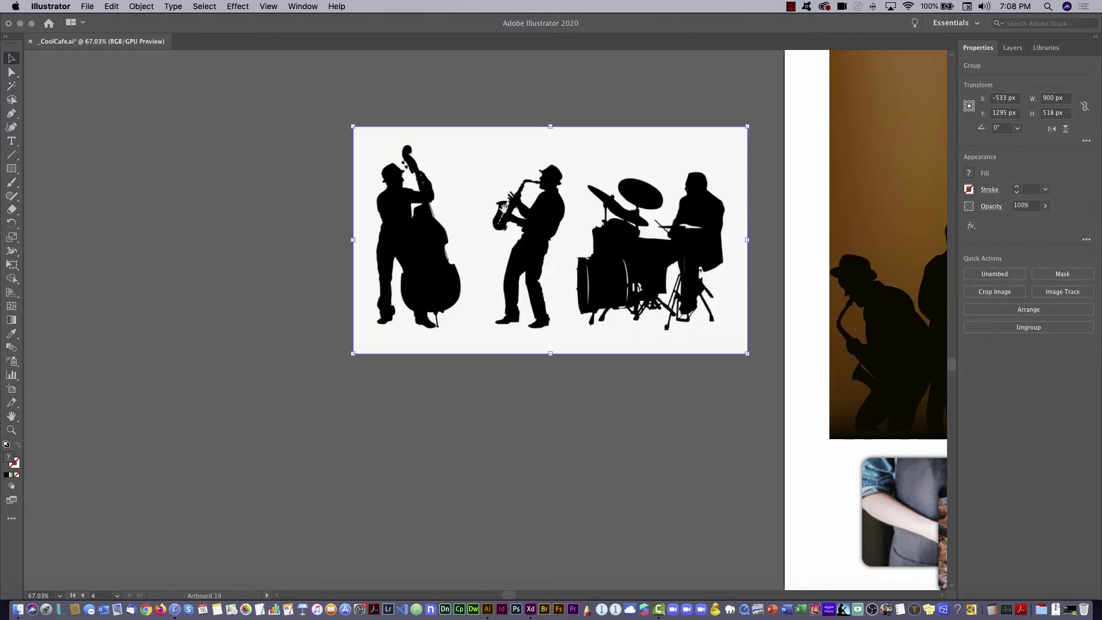
- Trace the pasted band image with the Silhouettes preset and expand the result into vector paths
mouse_move(493, 203)
left_mouse_down()
mouse_move(739, 140)
mouse_move(893, 119)
left_mouse_up()
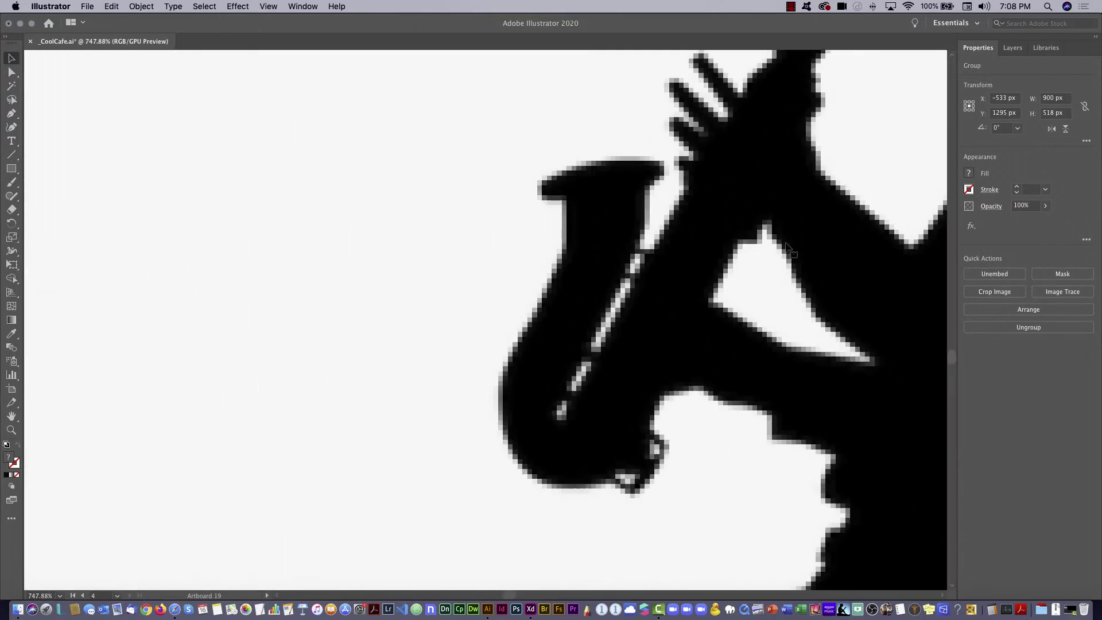
left_click(1060, 293)
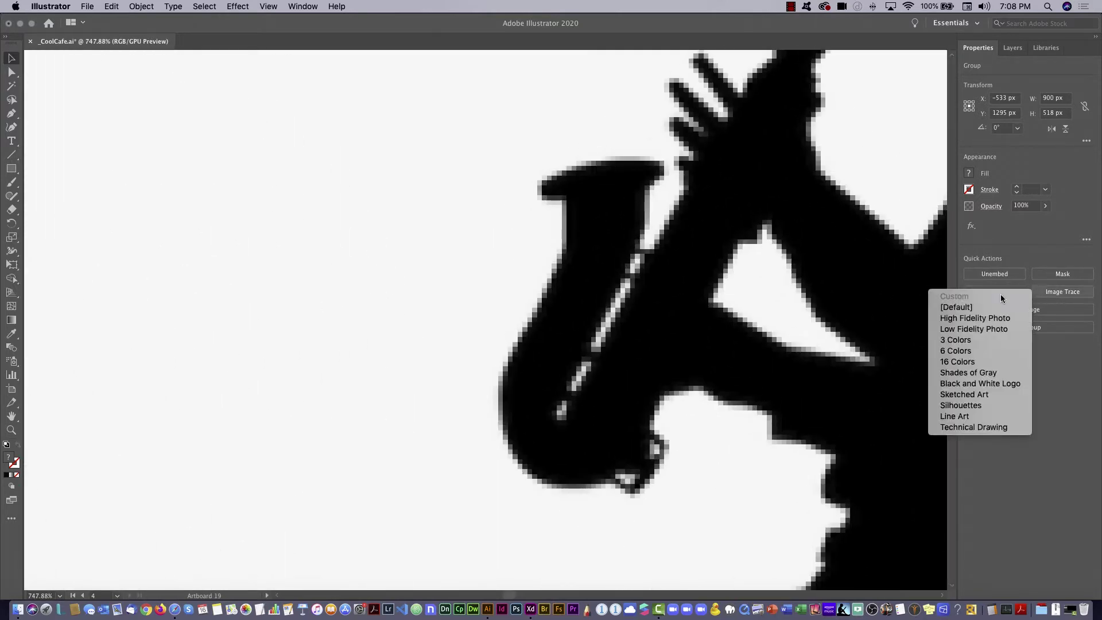
left_click(970, 406)
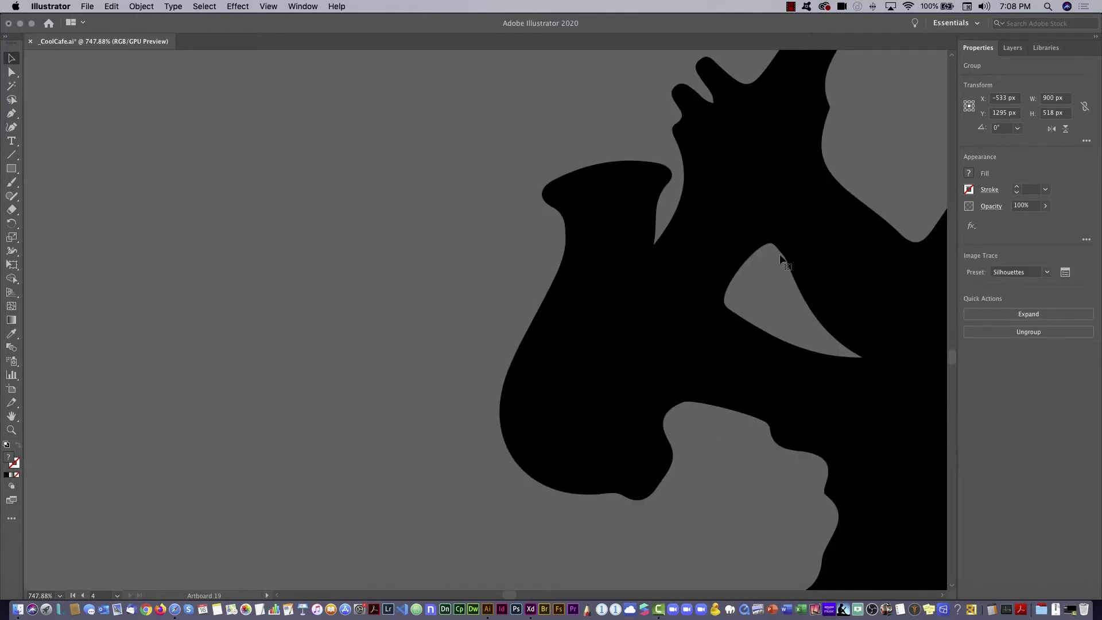
left_click_drag(762, 275, 487, 352)
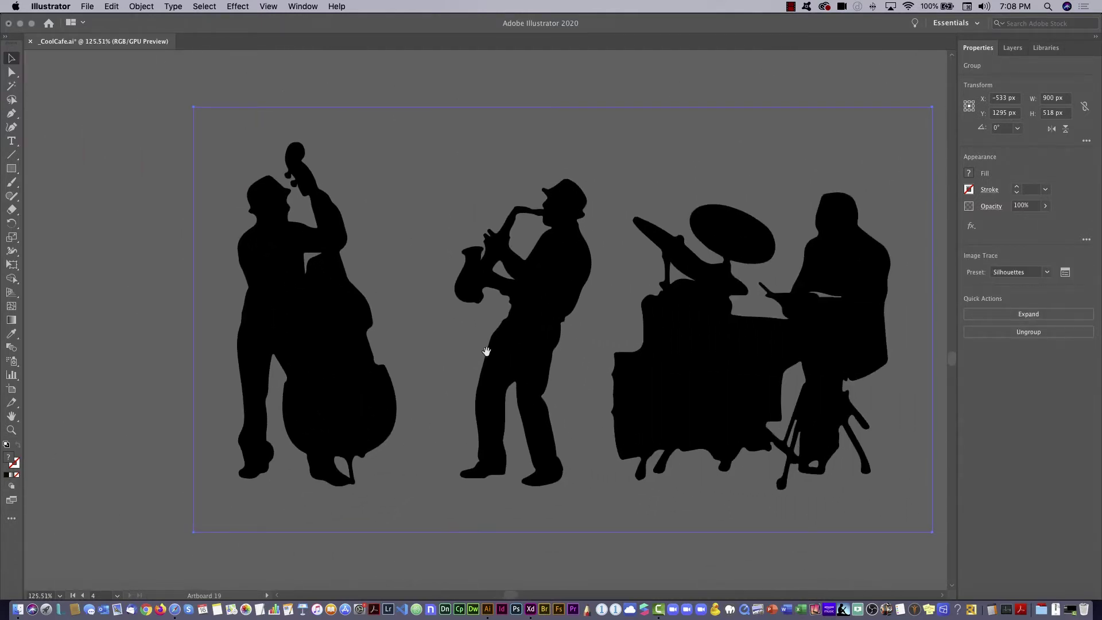
left_click(1037, 316)
- Recolor the expanded band silhouettes with a dark brown swatch, after trying a bright green one
left_click(969, 173)
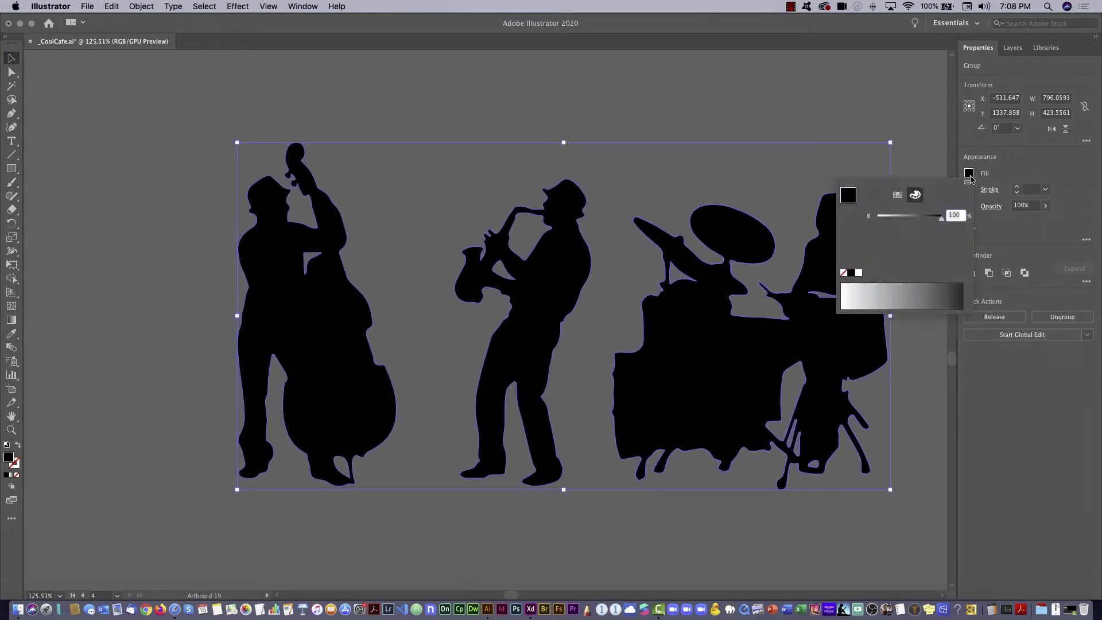
left_click(897, 196)
left_click(893, 215)
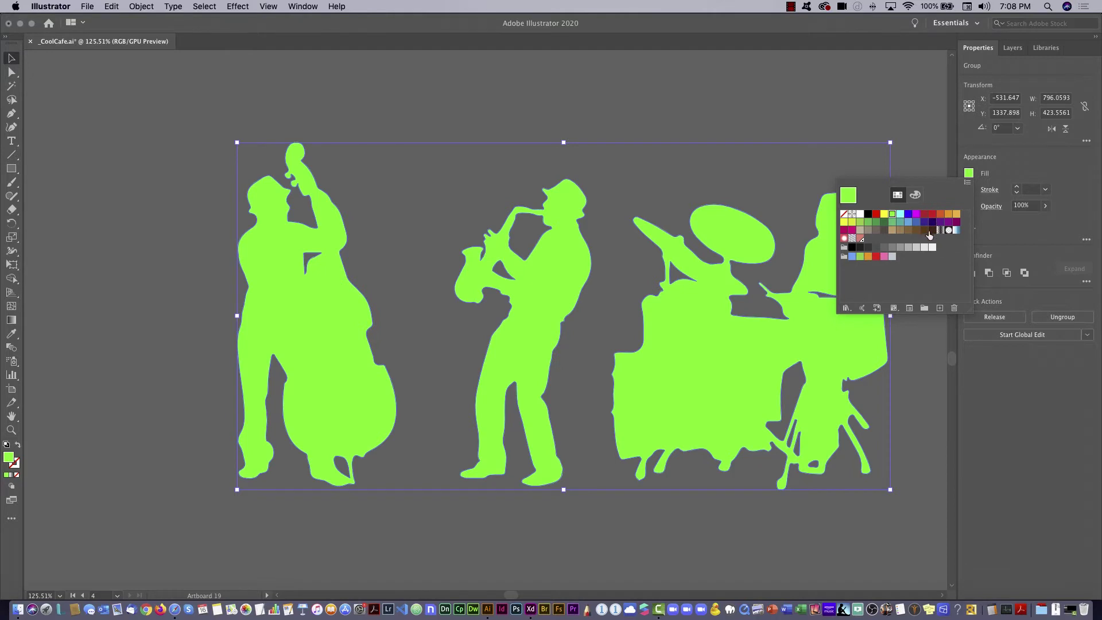
left_click(929, 231)
left_click(688, 336)
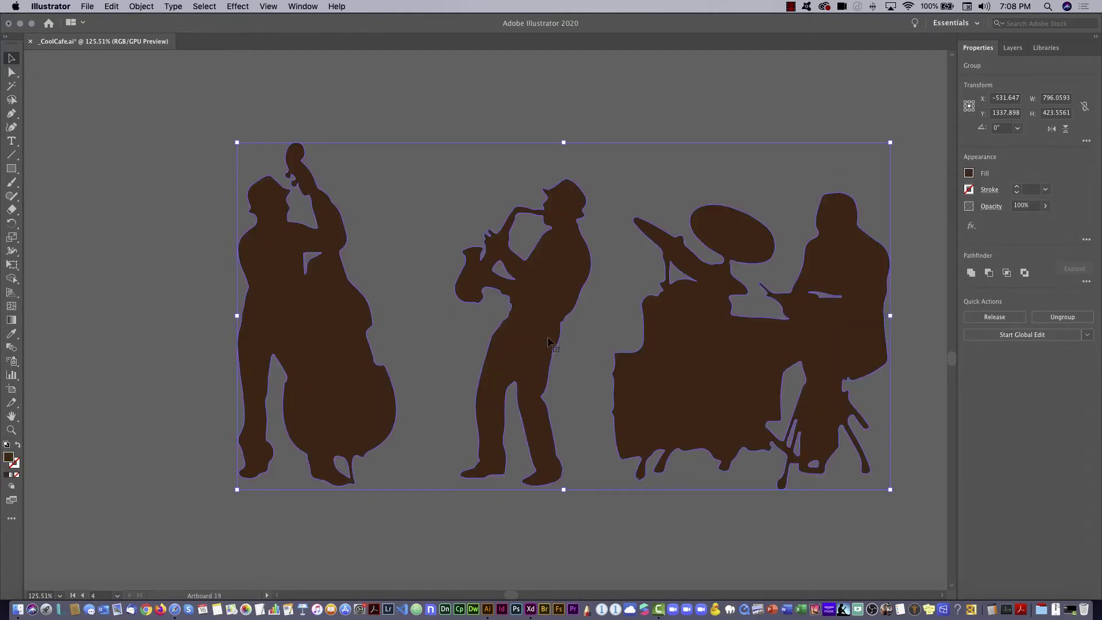
- Delete the brown traced band silhouettes beside the assets artboard
key("a")
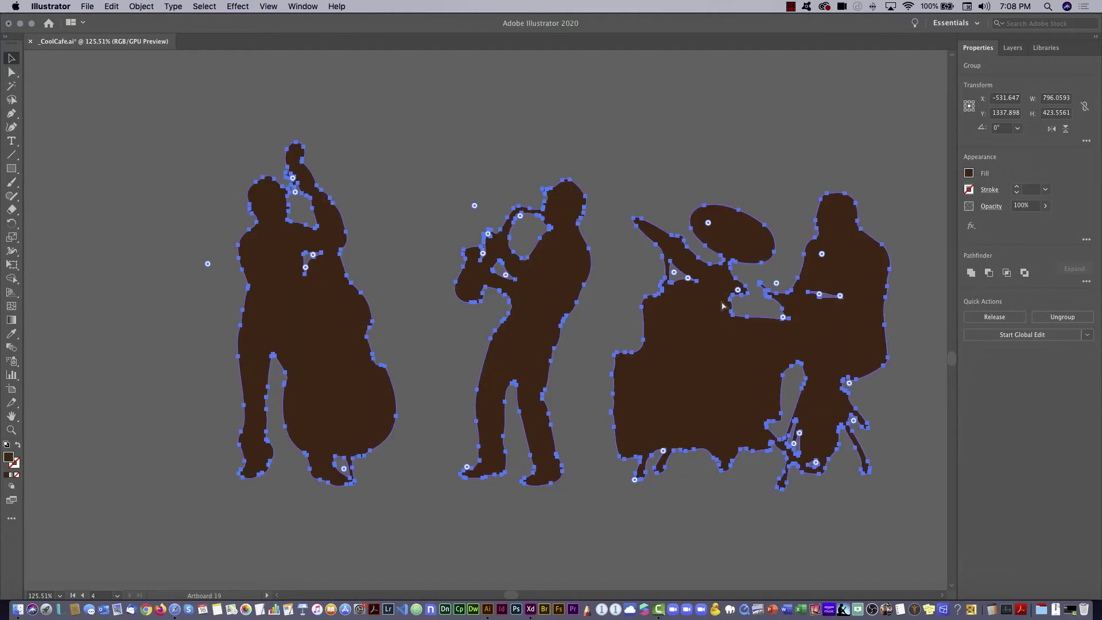
key("v")
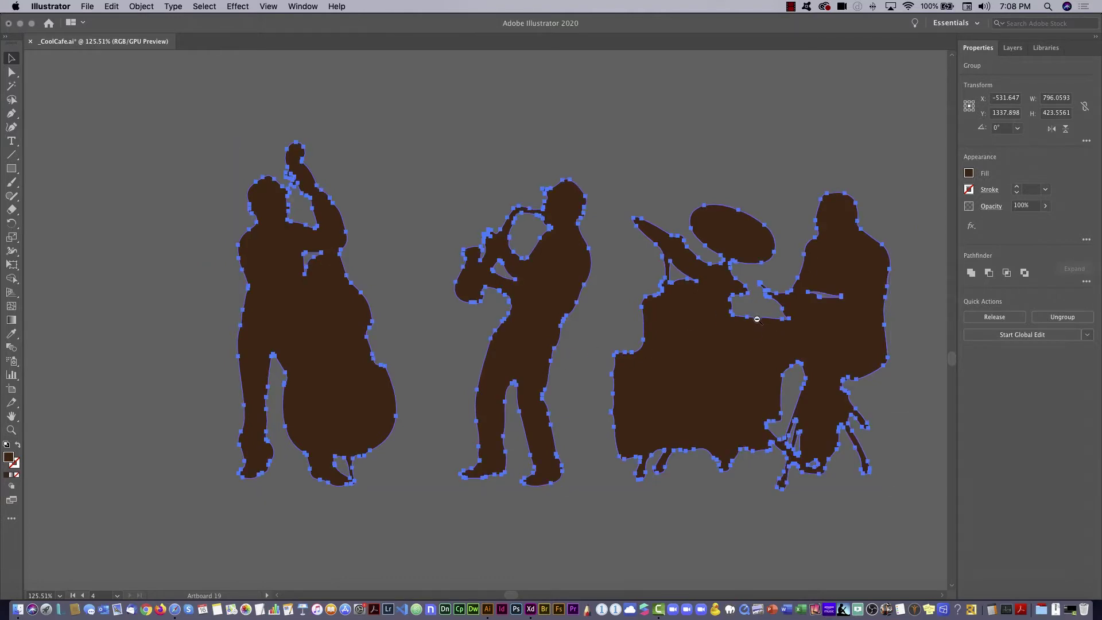
left_click_drag(755, 320, 591, 383)
left_click_drag(775, 356, 304, 347)
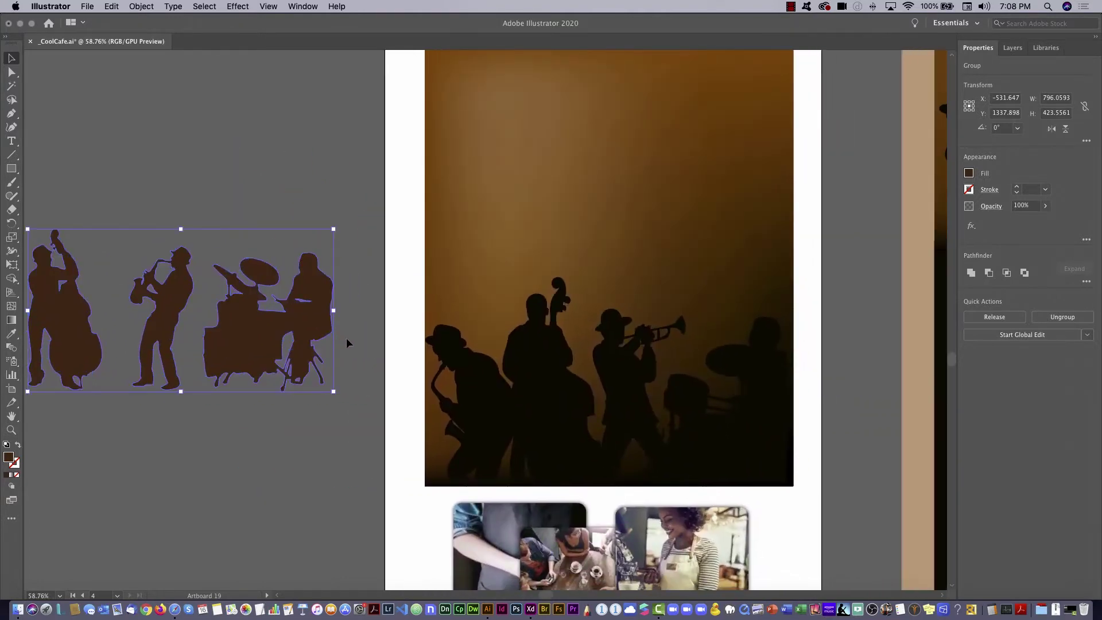
key("Delete")
- Copy the grouped black jazz band silhouettes on the gradient mesh background
left_click(601, 457)
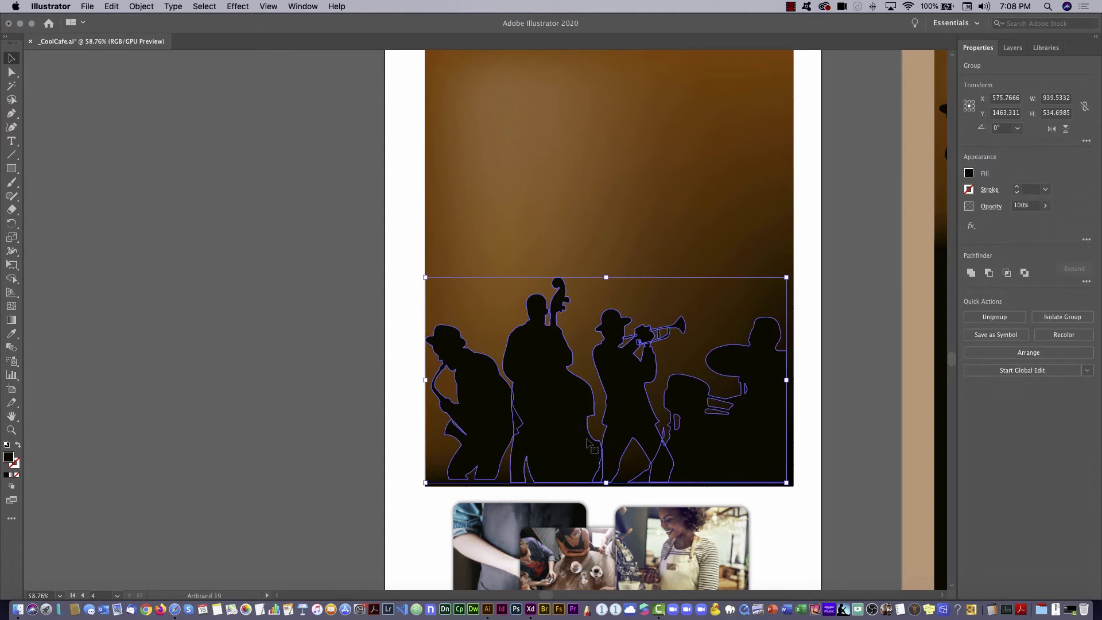
left_click(111, 8)
left_click(129, 59)
- Switch to Adobe XD and paste the copied jazz band silhouettes into the mockup
key("super+Tab")
key("super+Tab")
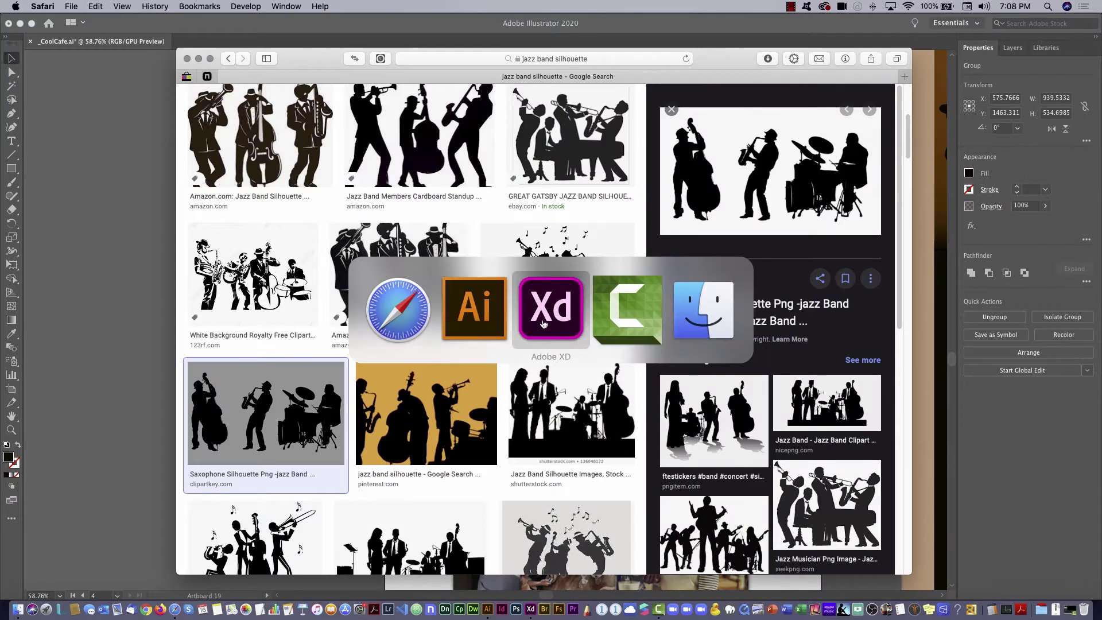
left_click(553, 320)
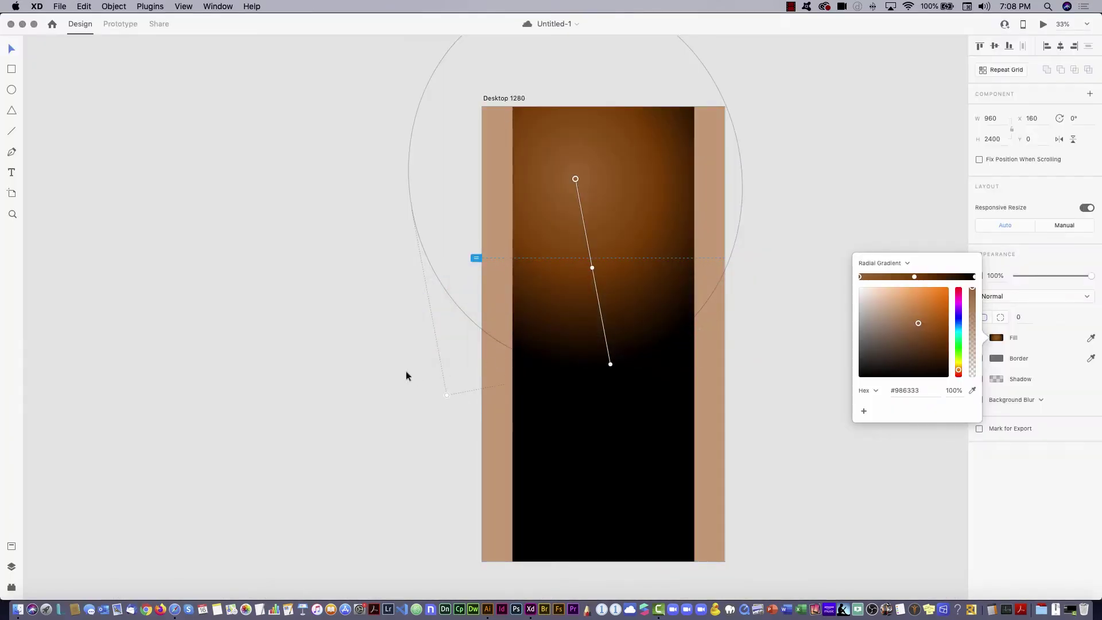
left_click(233, 221)
left_click(83, 6)
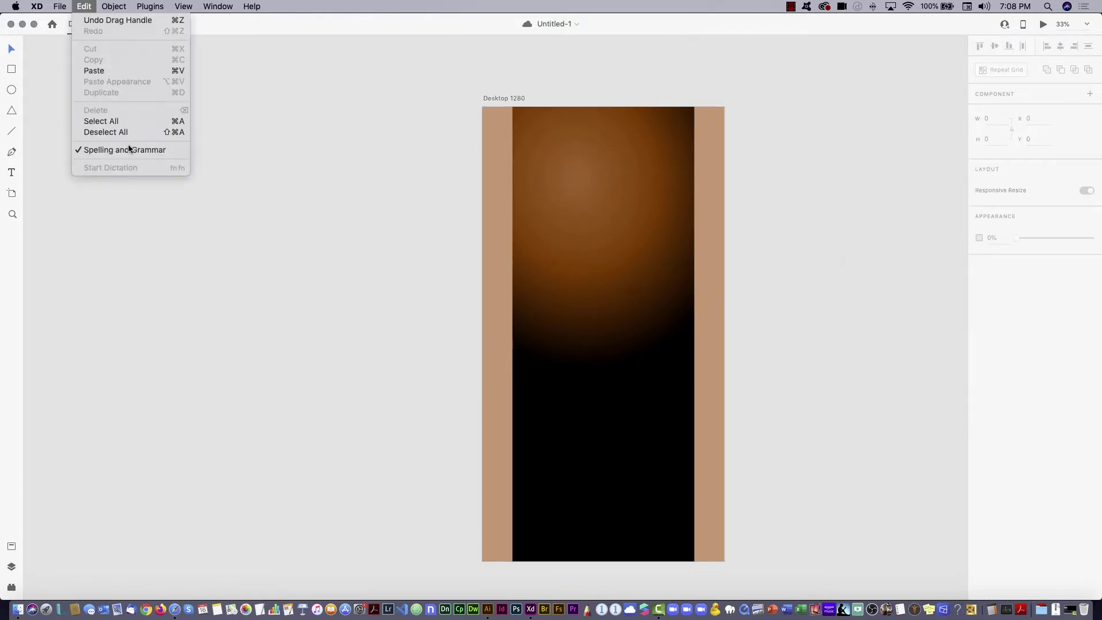
left_click(125, 71)
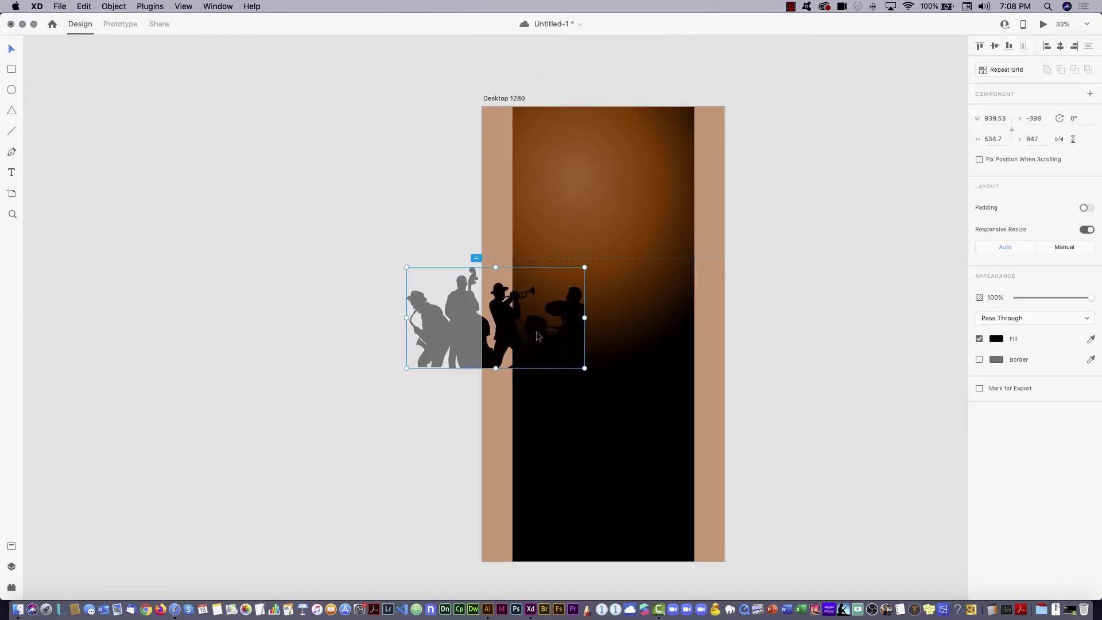
- Move the band silhouettes onto the gradient background column at about X 170, Y 718, and save the document
left_click_drag(536, 330, 681, 307)
left_click(826, 359)
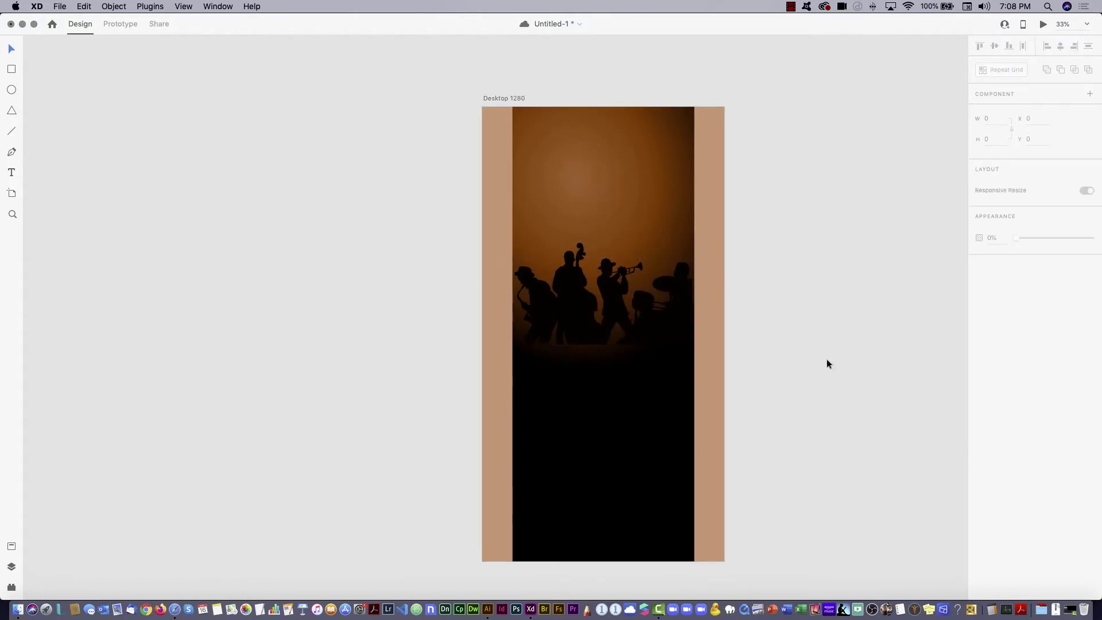
left_click_drag(601, 269, 730, 172)
left_click_drag(583, 361, 823, 151)
left_click_drag(531, 340, 580, 221)
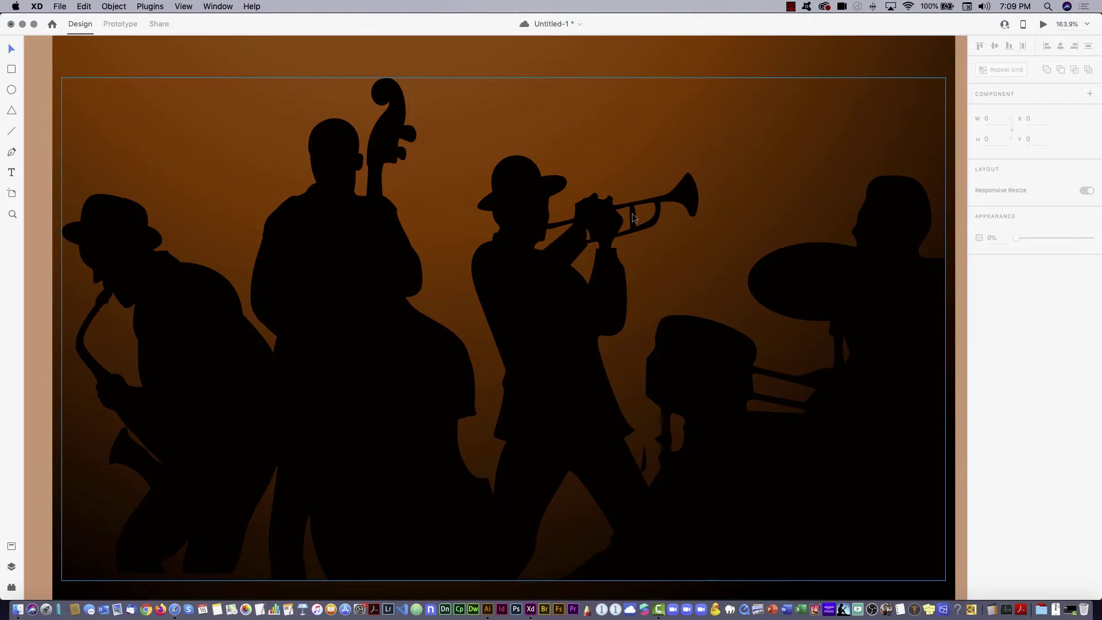
key("super+s")
key("super+0")
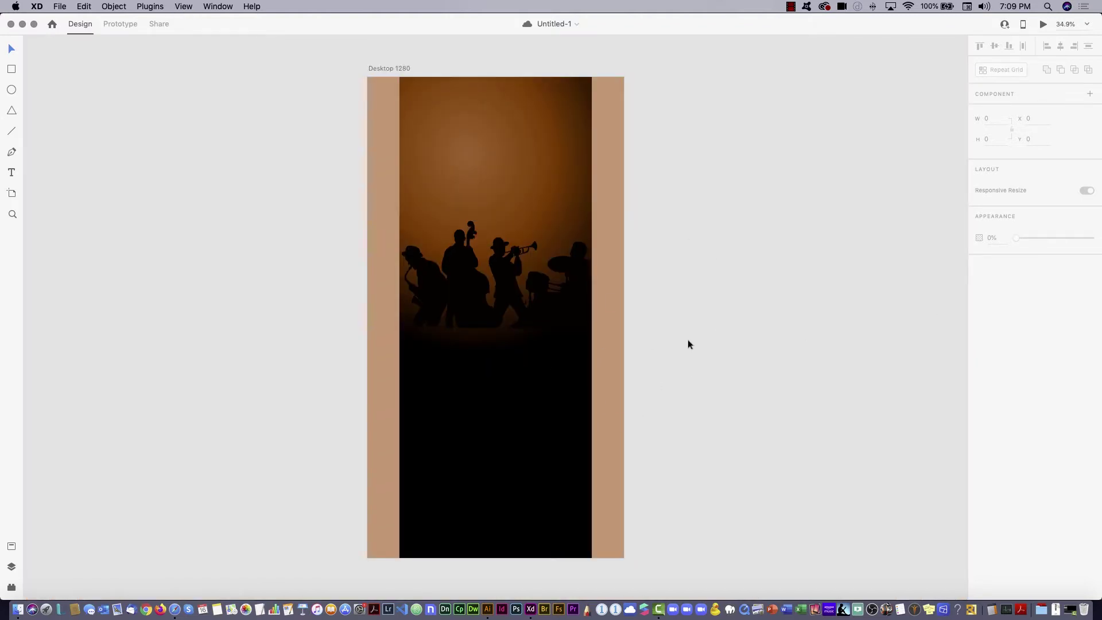
- Switch to Illustrator and select the gradient mesh background together with the band silhouettes, undoing any accidental move
key("super+Tab")
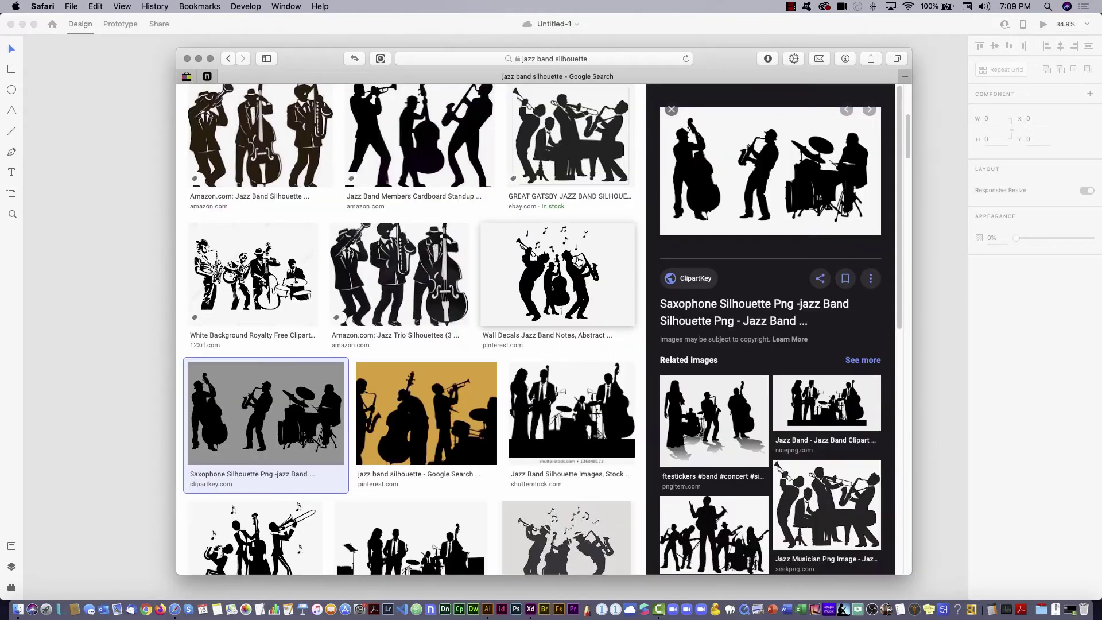
key("super+Tab")
key("super+Tab")
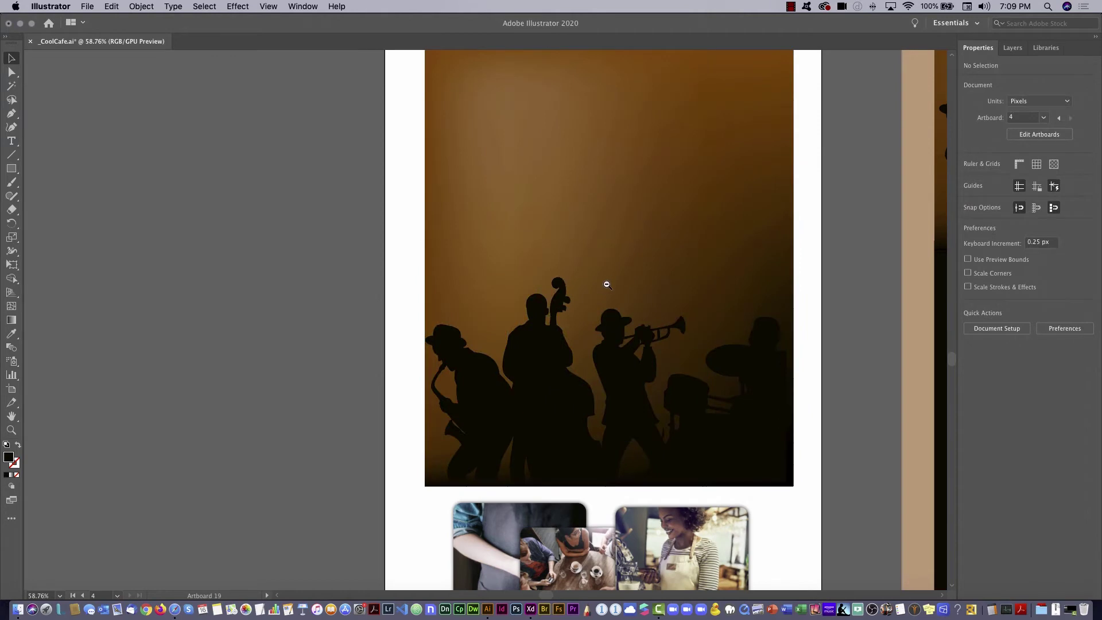
scroll(604, 283, "down", 2)
left_click_drag(605, 282, 634, 244)
left_click(637, 150)
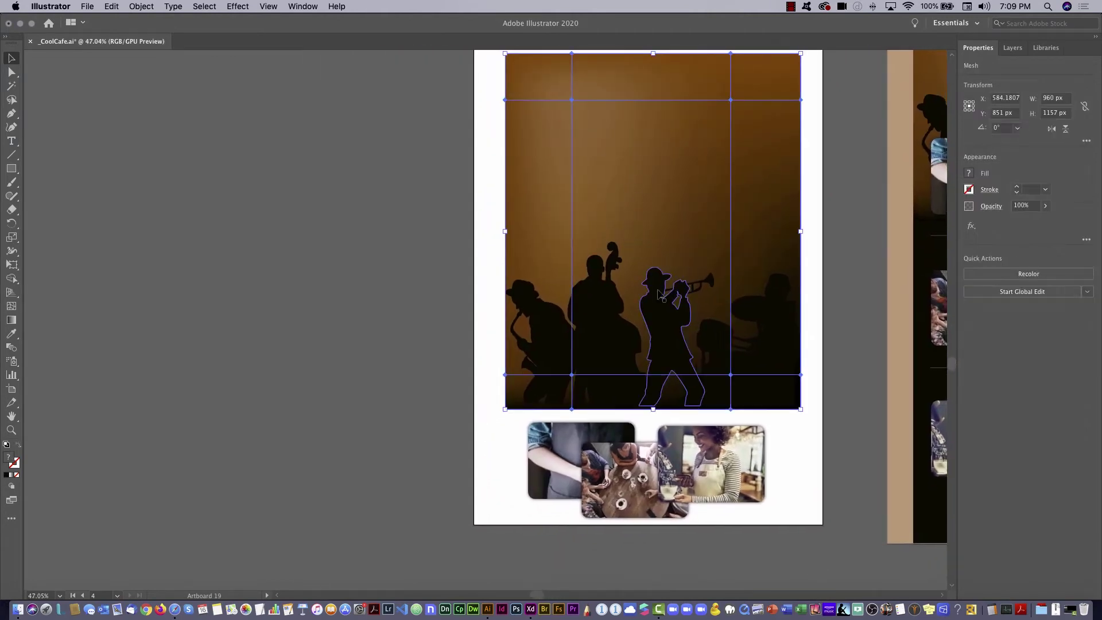
left_click(662, 316, "shift")
left_click_drag(677, 269, 314, 298)
key("super+z")
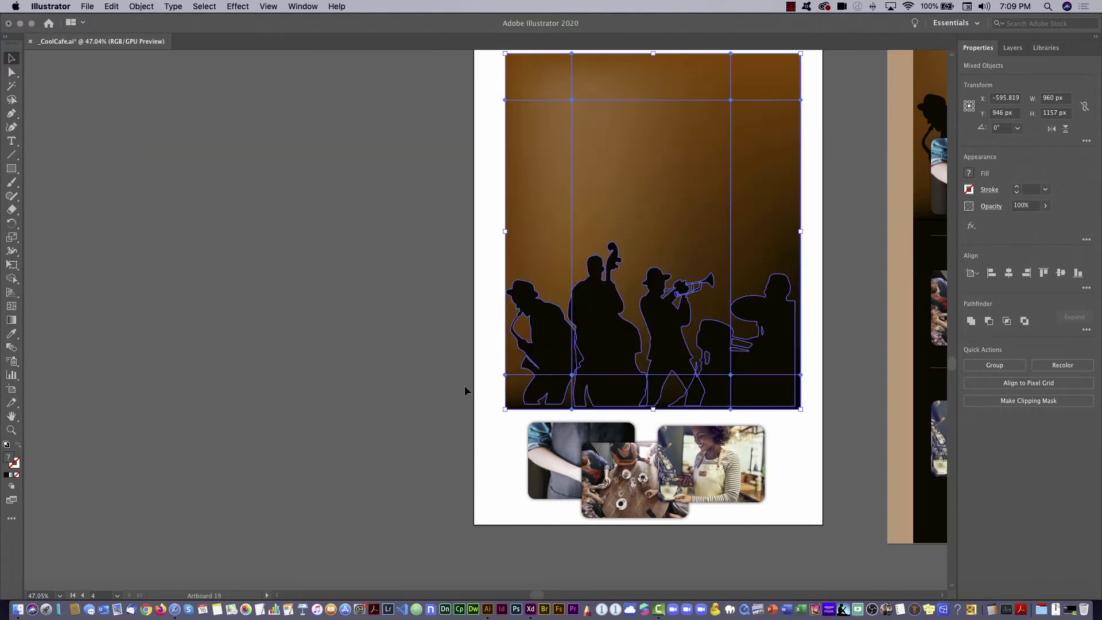
- Start exporting the selected artwork and set the export location to a new Desktop folder named DONE
right_click(574, 191)
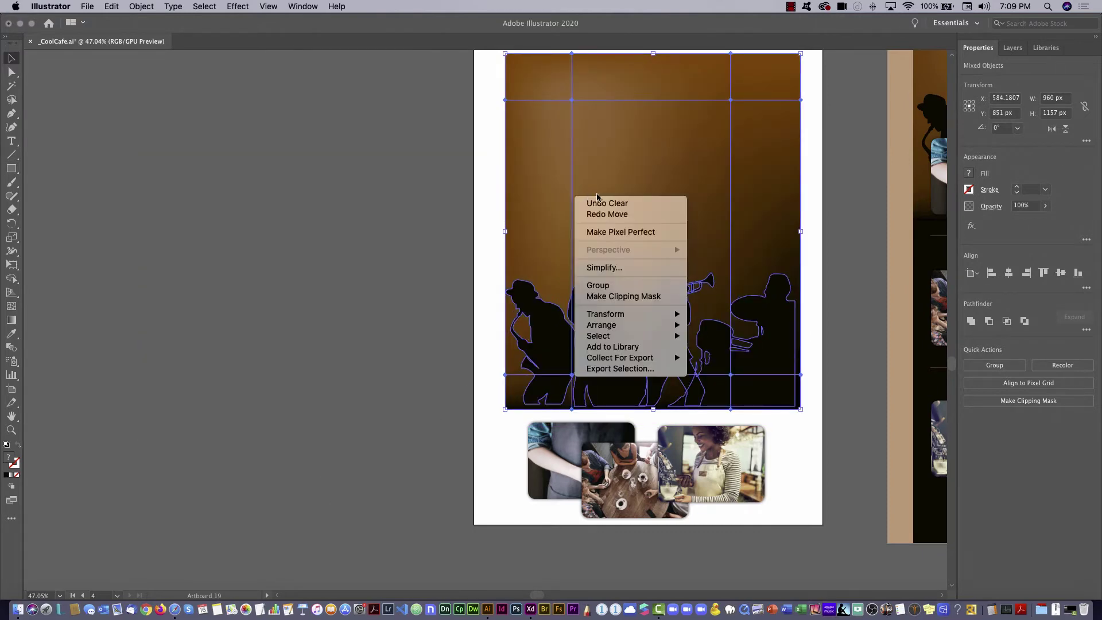
left_click(646, 371)
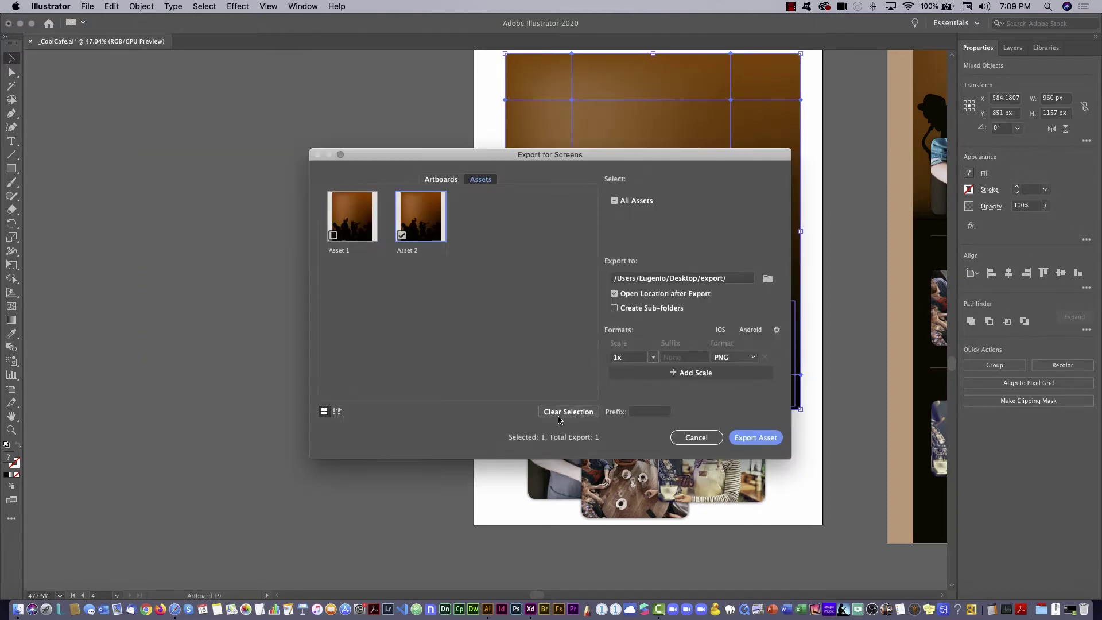
left_click(768, 279)
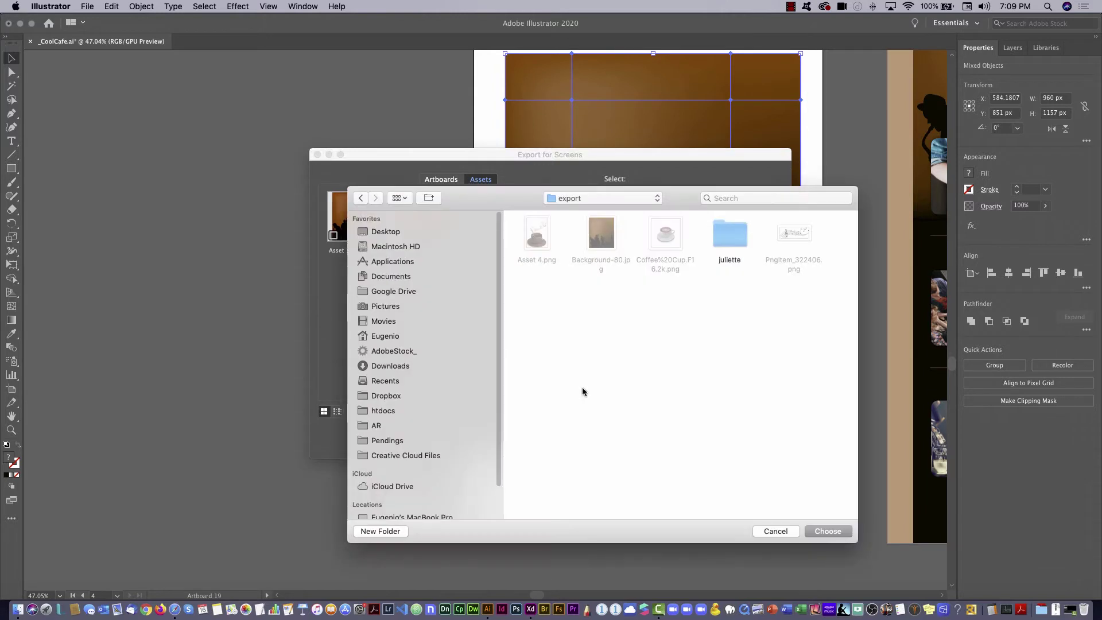
left_click(380, 232)
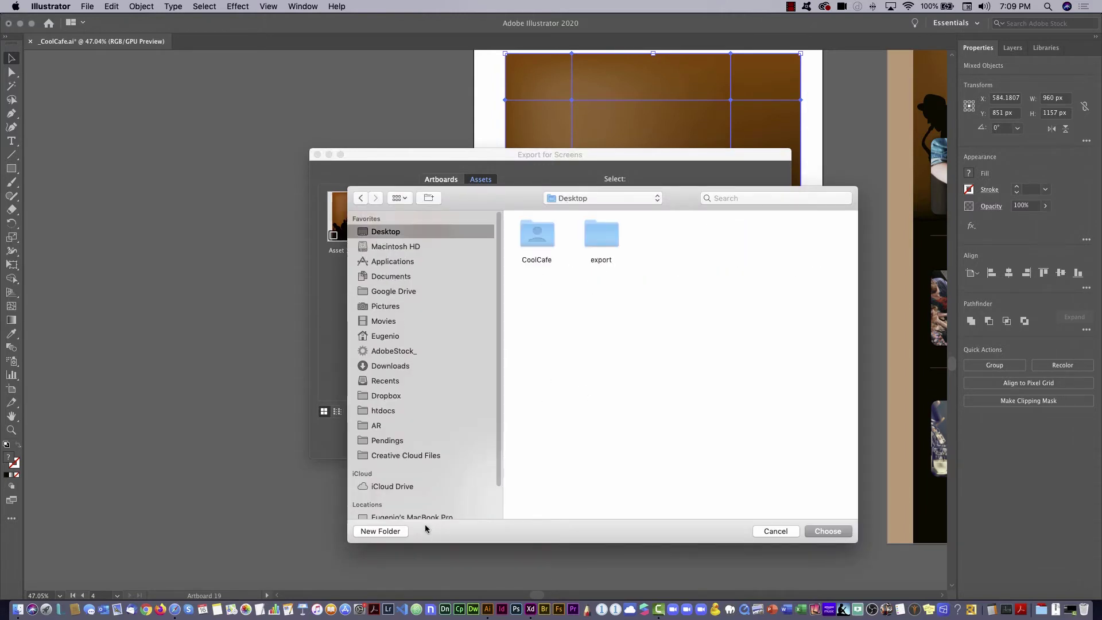
left_click(381, 531)
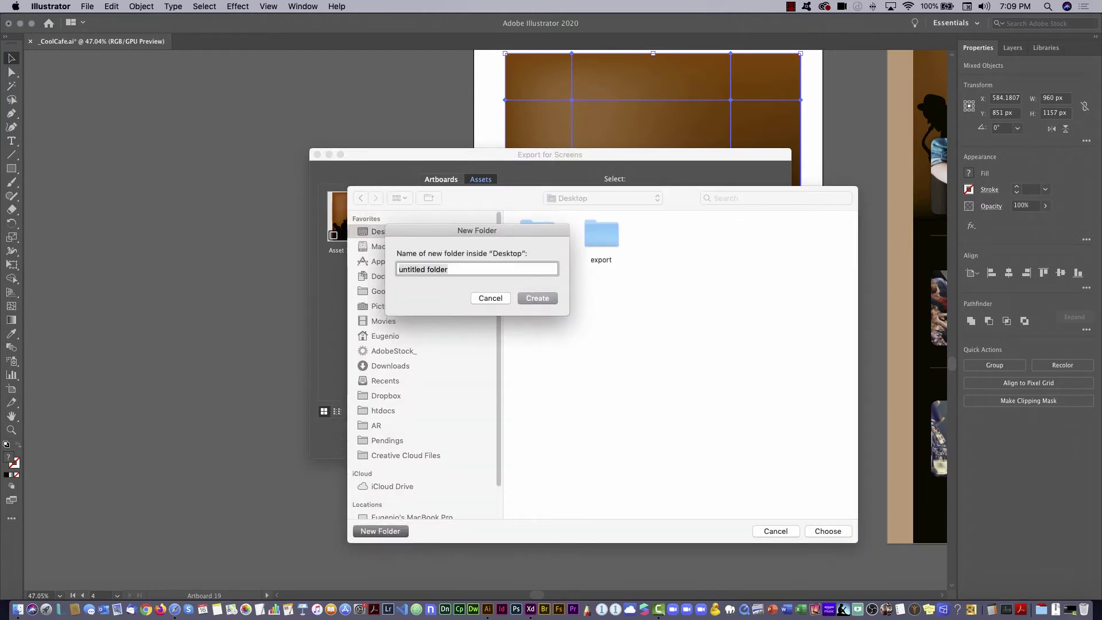
type("DONE")
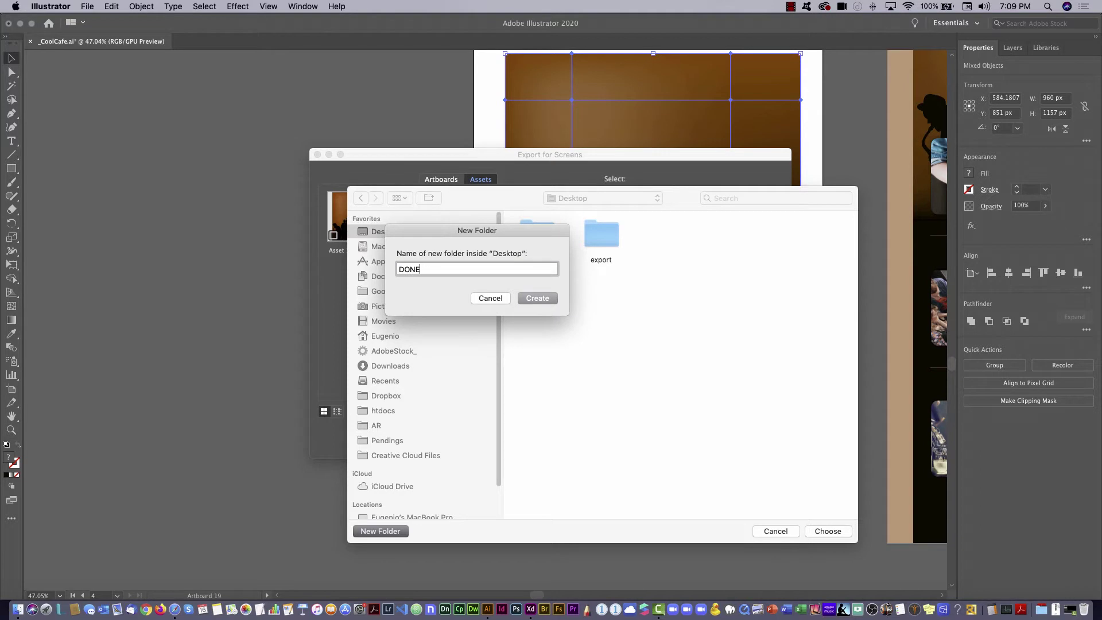
key("Return")
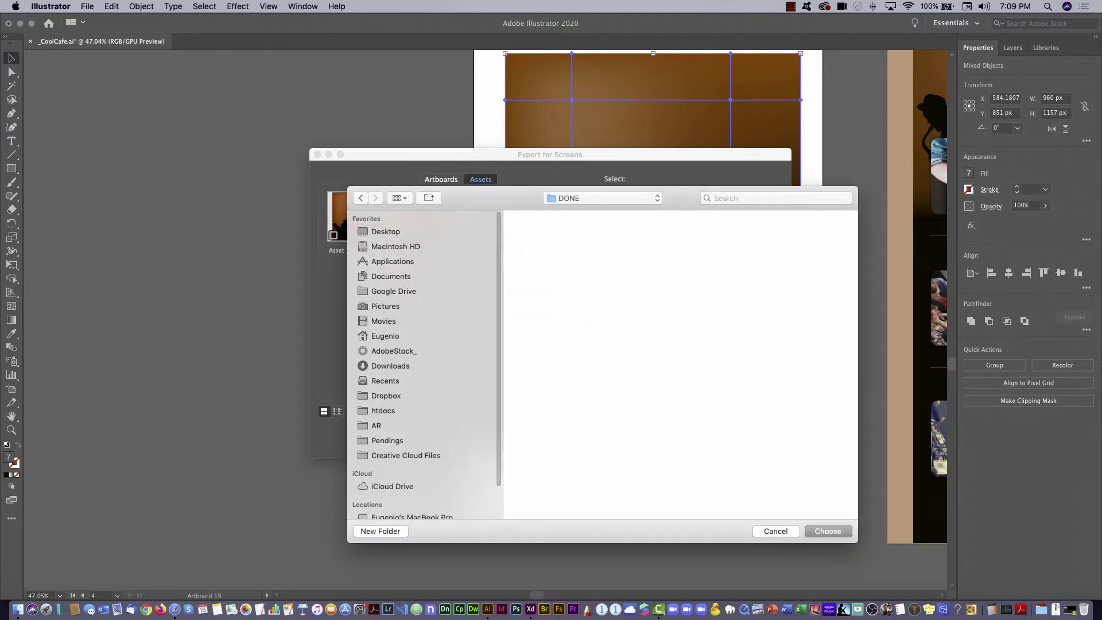
left_click(832, 529)
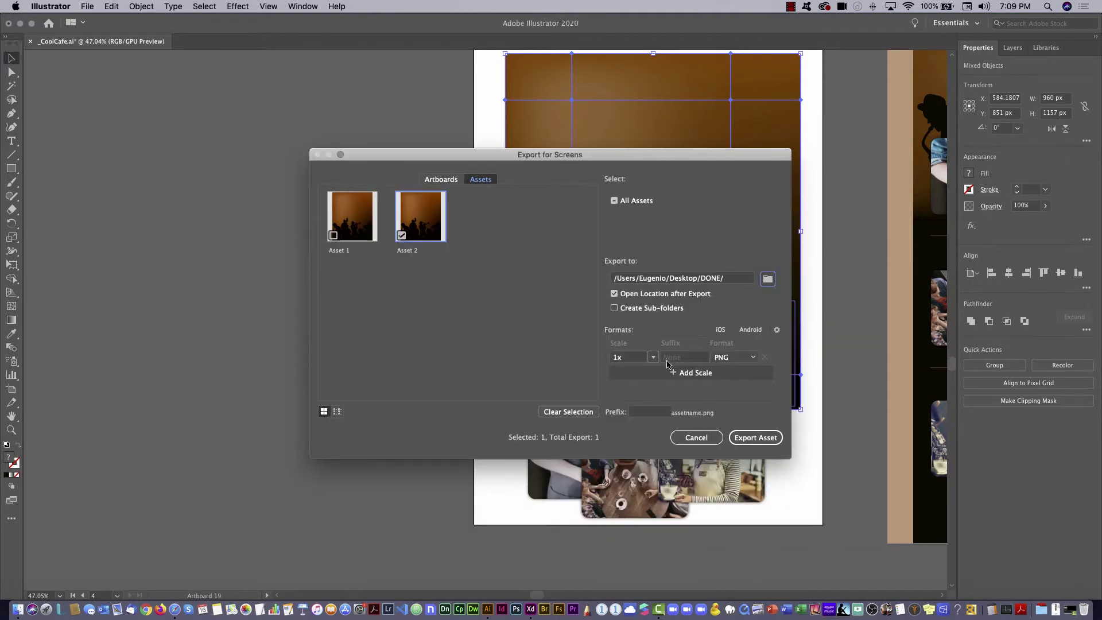
- Set the export format to JPG 80, rename Asset 2 as BAND, and export it
left_click(751, 357)
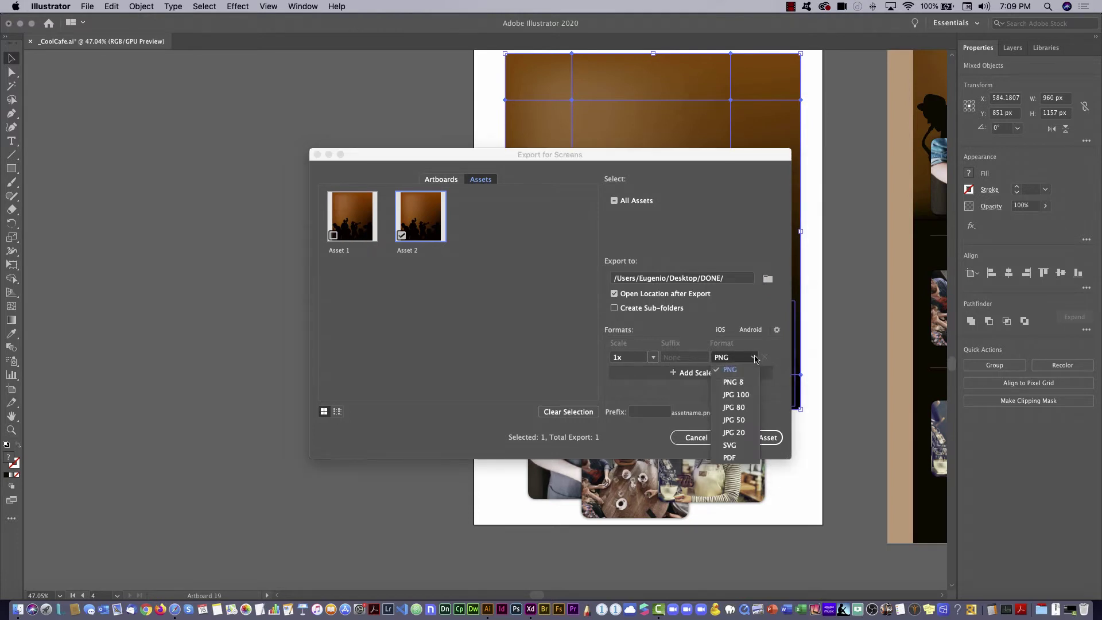
left_click(735, 408)
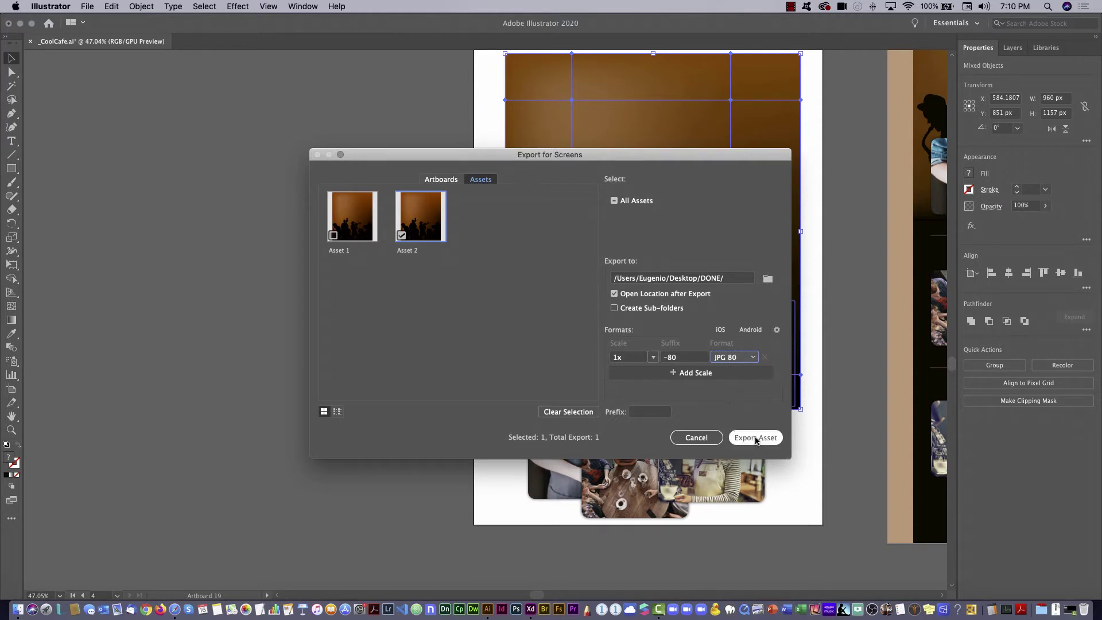
double_click(409, 250)
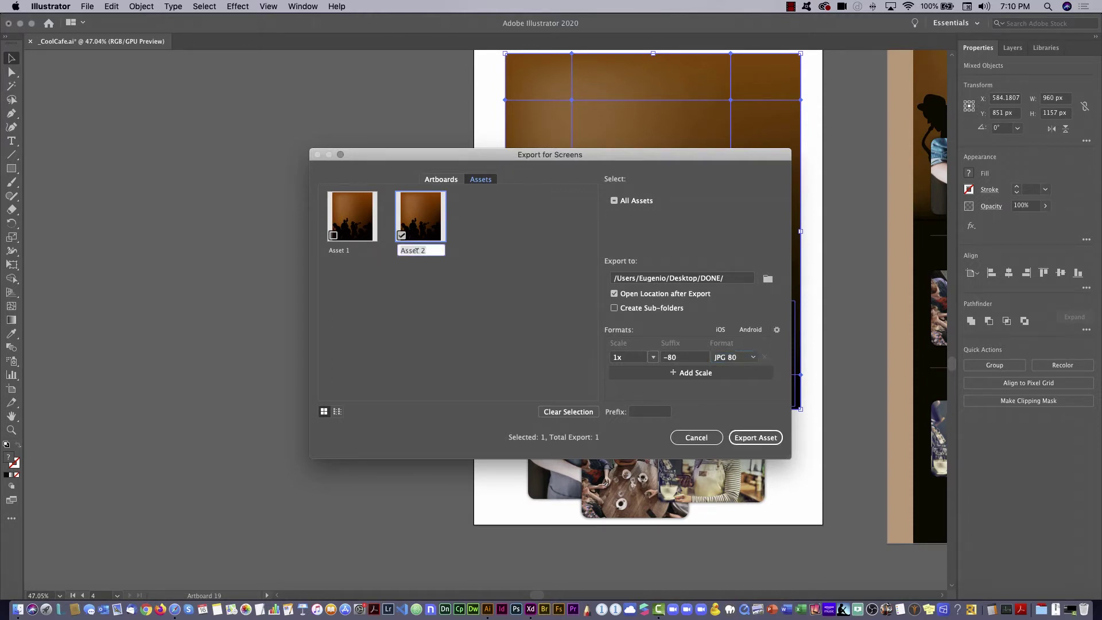
type("BAND")
key("Return")
left_click(746, 439)
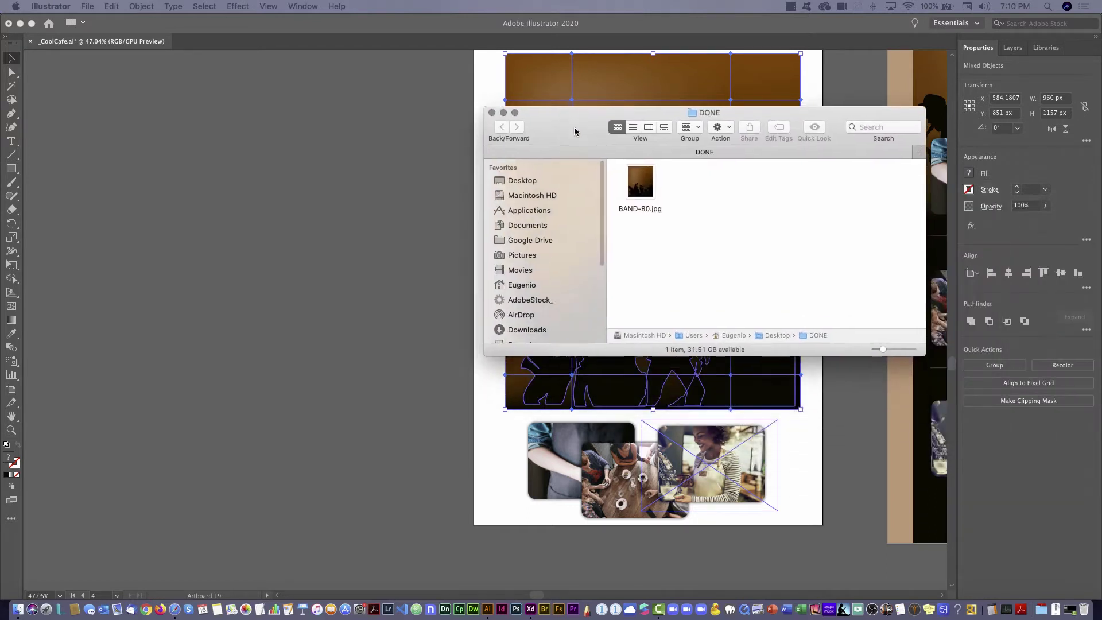
- Preview the exported BAND-80.jpg in the DONE folder
left_click(644, 182)
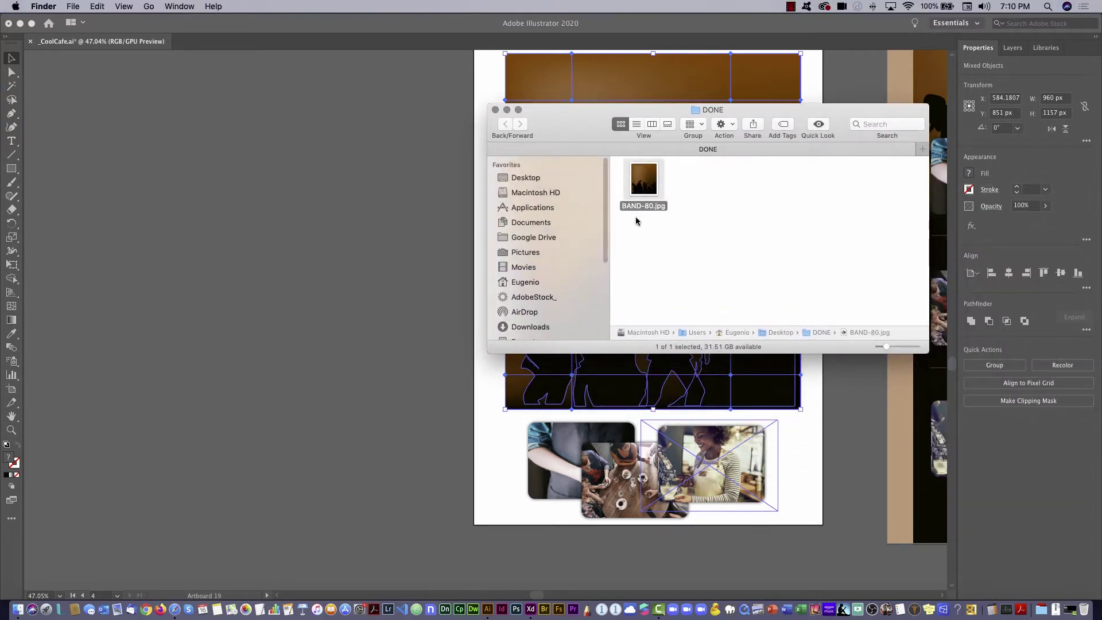
key("space")
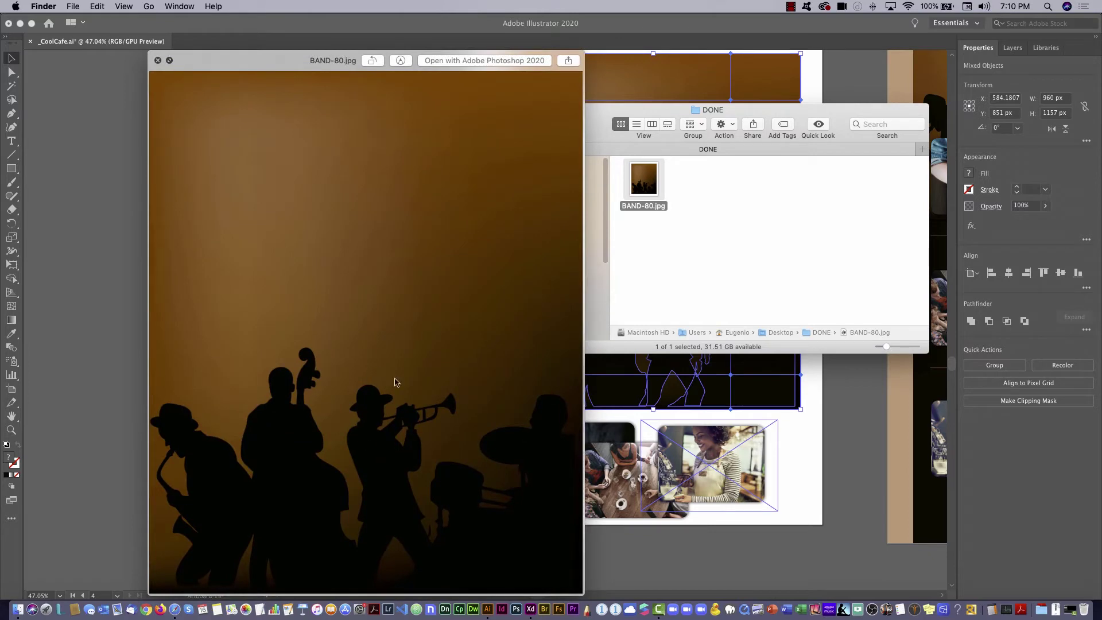
key("space")
left_click(691, 281)
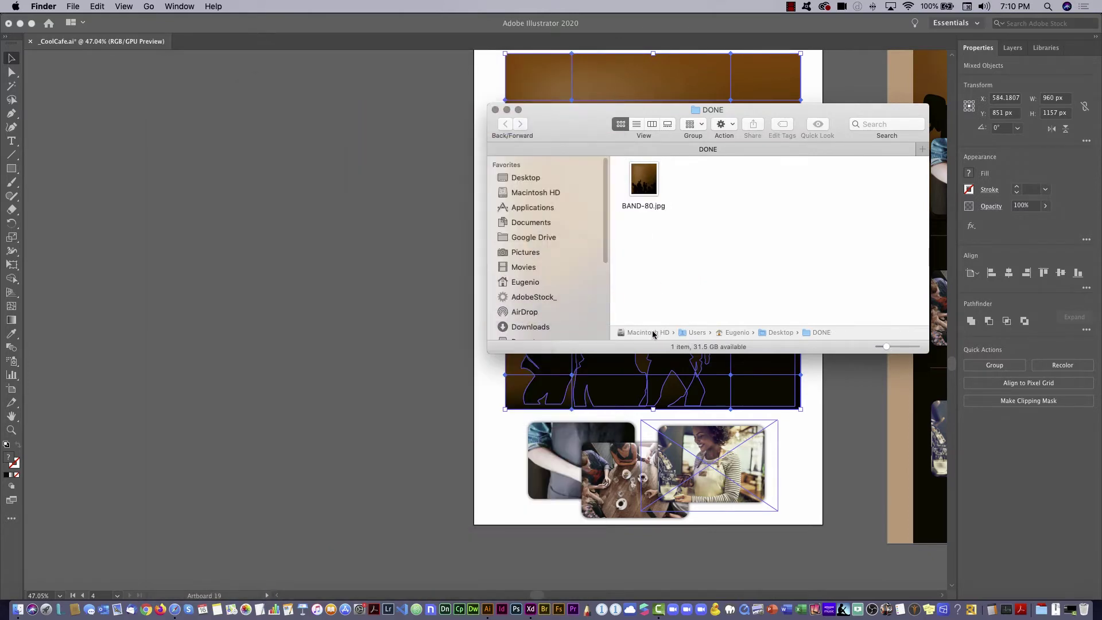
- Switch to Adobe XD and place the DONE folder window beside the Desktop 1280 artboard
key("super+Tab")
left_click(624, 310)
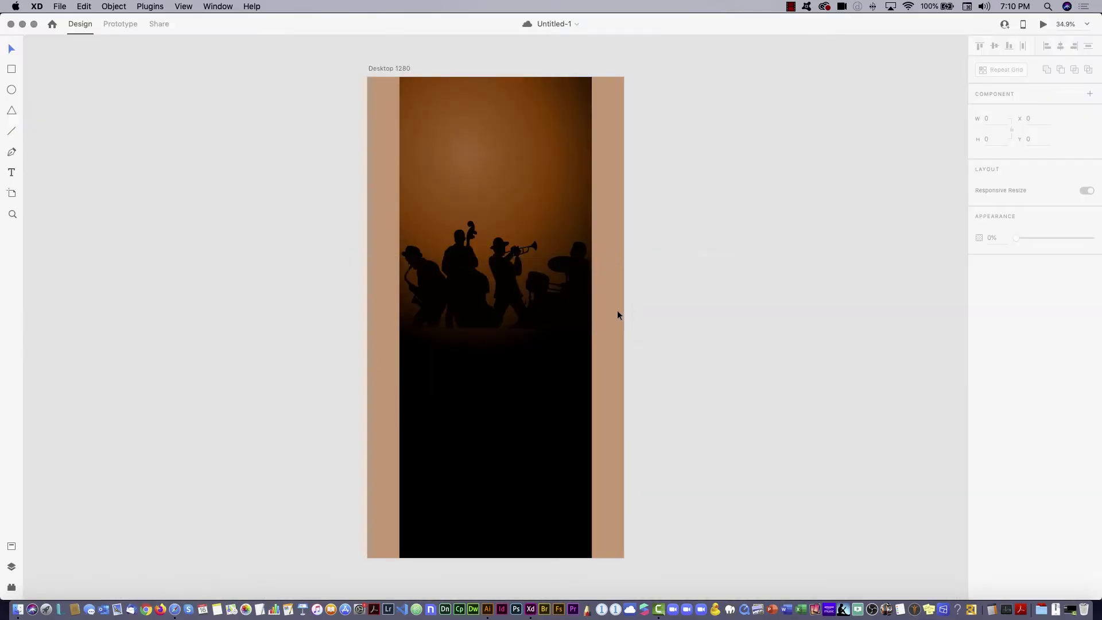
key("super+Tab")
left_click_drag(634, 105, 841, 120)
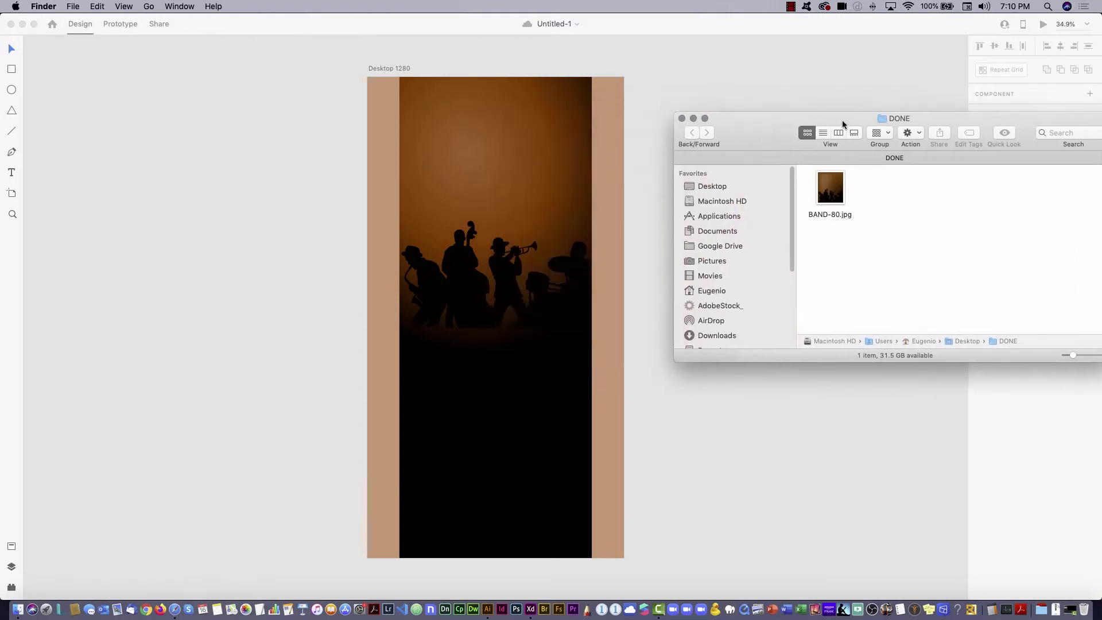
- Try placing BAND-80.jpg over the band silhouettes on the artboard, and undo the placement
left_click_drag(829, 188, 498, 280)
key("super+z")
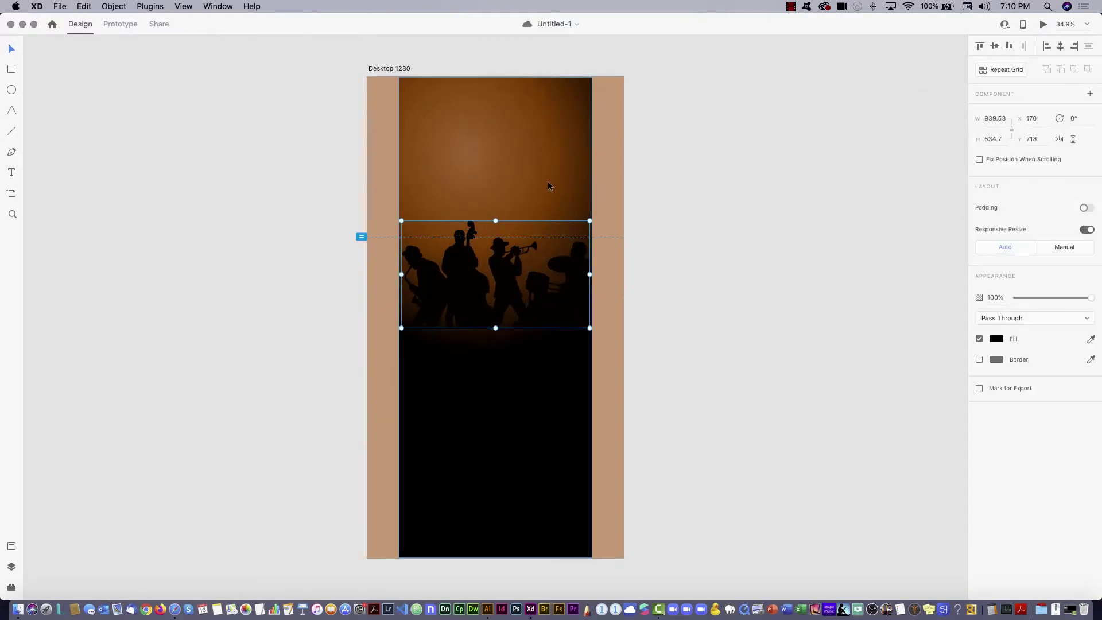
left_click(679, 214)
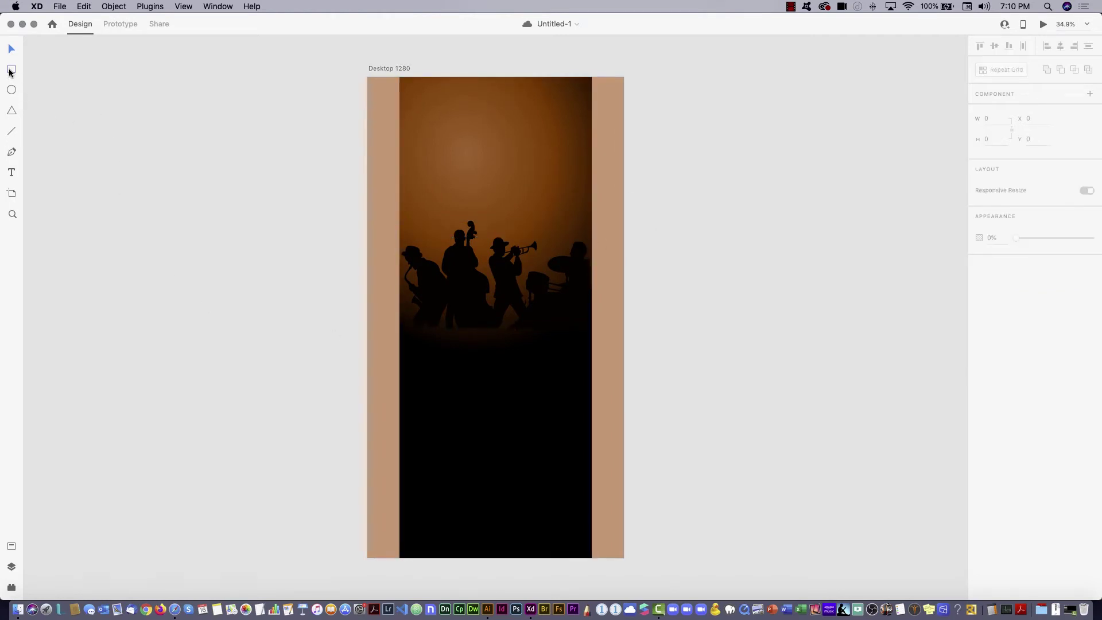
- Draw a white rectangle about 1307 by 1639 pixels overlapping the left edge of the Desktop 1280 artboard
left_click(11, 70)
mouse_move(393, 75)
left_mouse_down()
mouse_move(312, 240)
mouse_move(155, 446)
mouse_move(128, 406)
left_mouse_up()
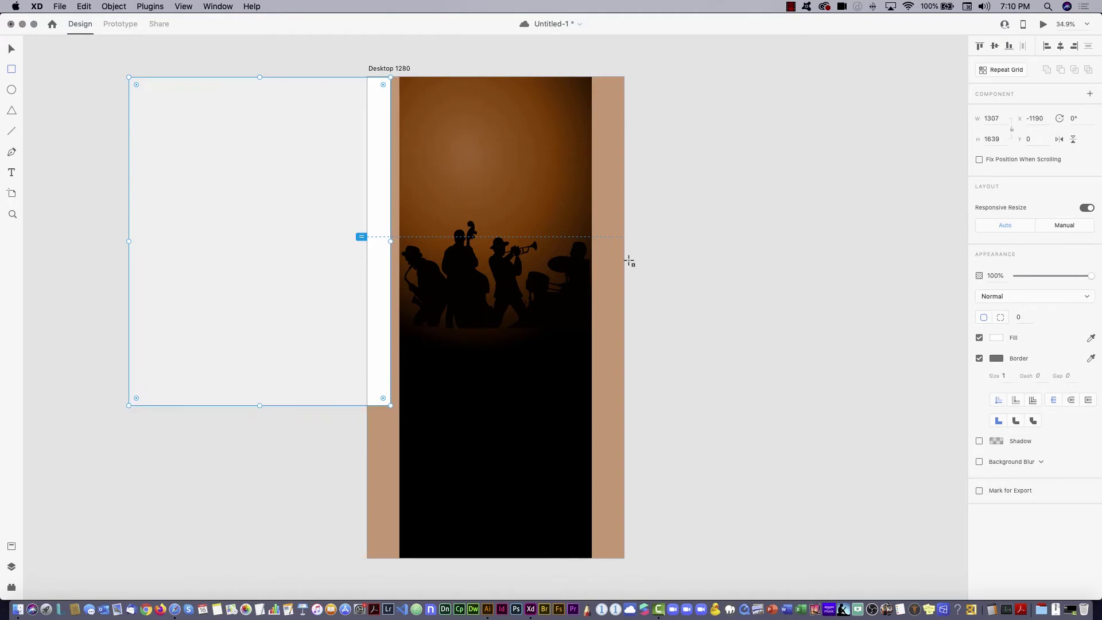
- Place BAND-80.jpg on the canvas left of the artboard and enlarge it to about 958.5 by 1153.5 pixels
key("super+Tab")
mouse_move(834, 189)
left_mouse_down()
mouse_move(663, 277)
mouse_move(303, 255)
mouse_move(246, 195)
left_mouse_up()
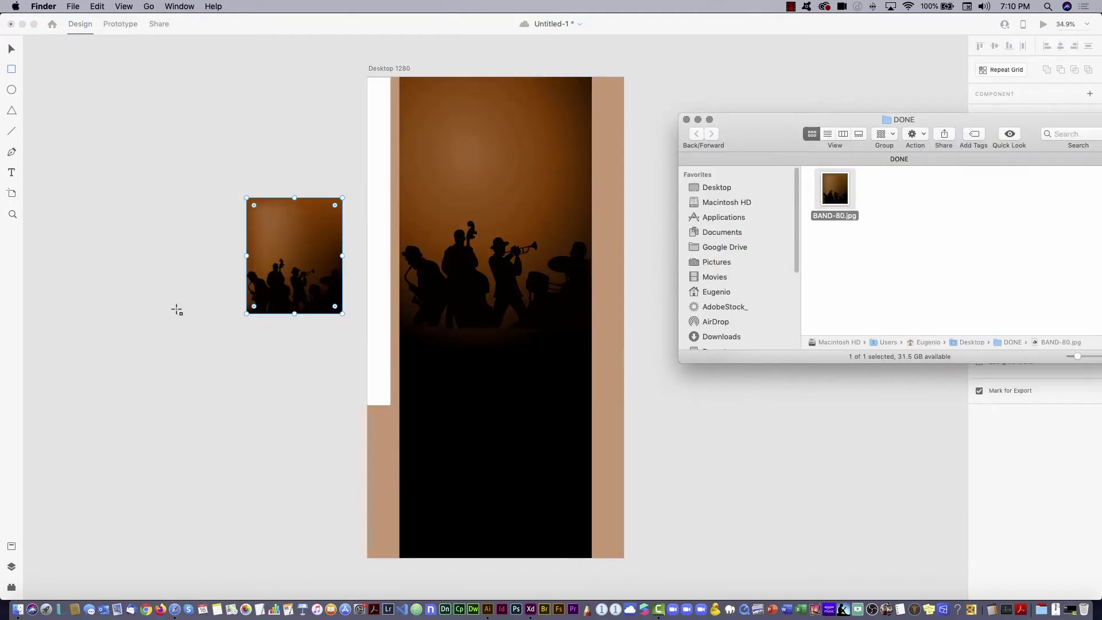
left_click(13, 50)
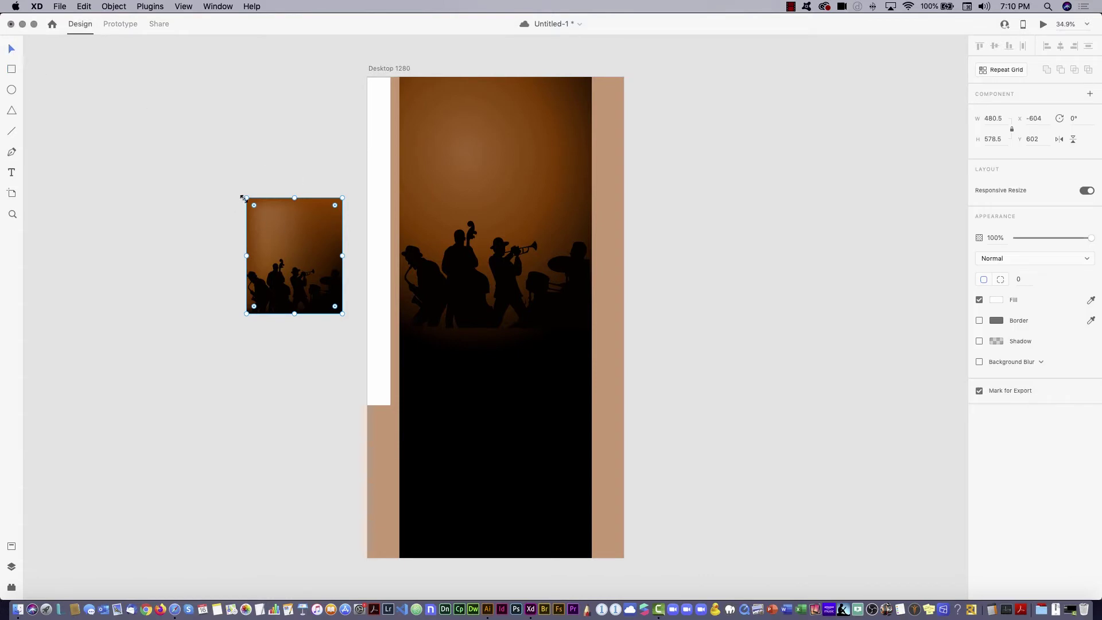
left_click_drag(244, 196, 143, 106)
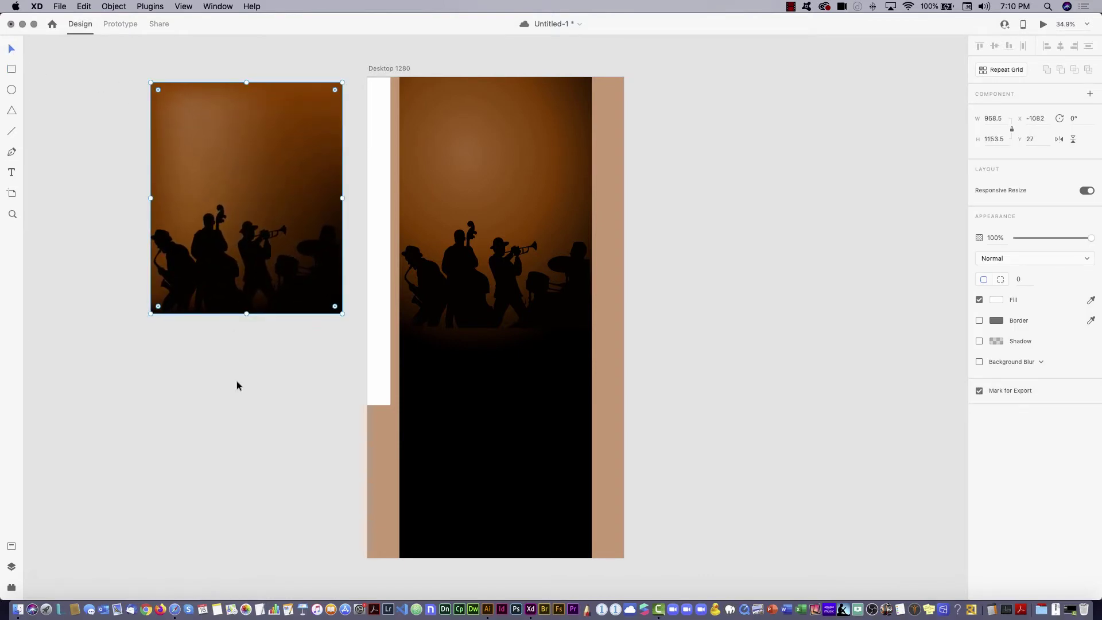
left_click(281, 381)
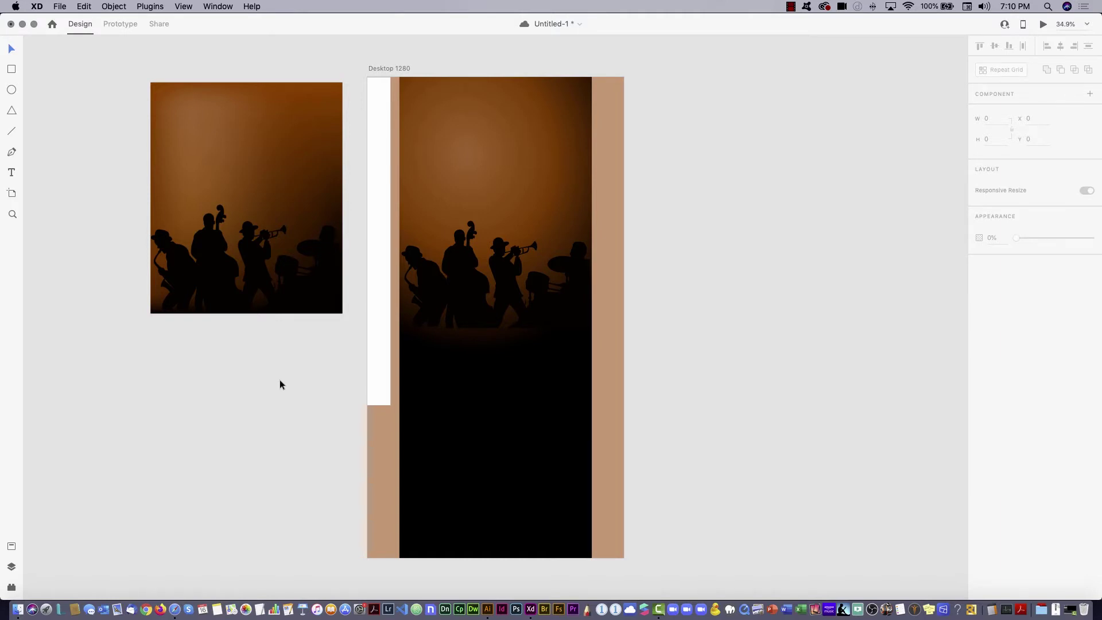
- Delete the placed band image beside the artboard and the white rectangle overlapping the artboard's left edge
left_click_drag(239, 383, 302, 228)
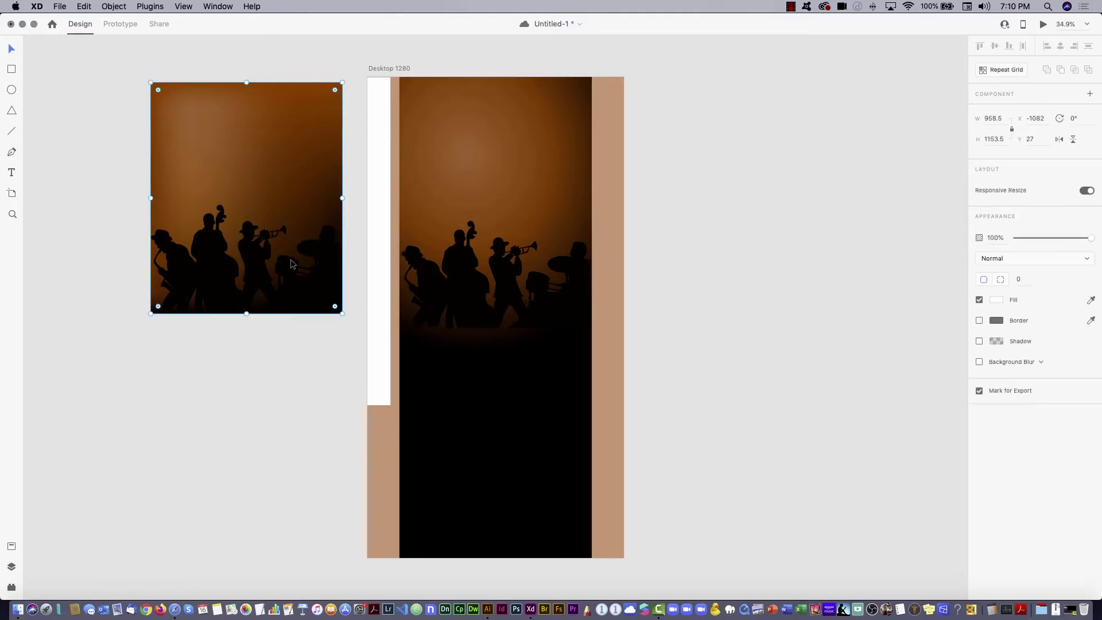
key("Delete")
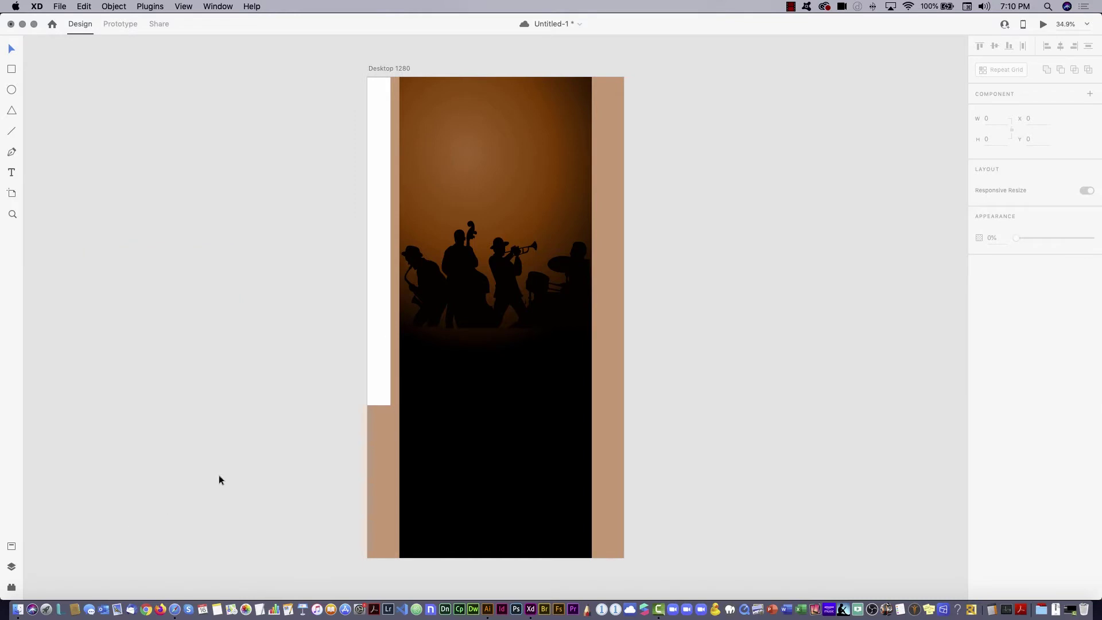
left_click(370, 371)
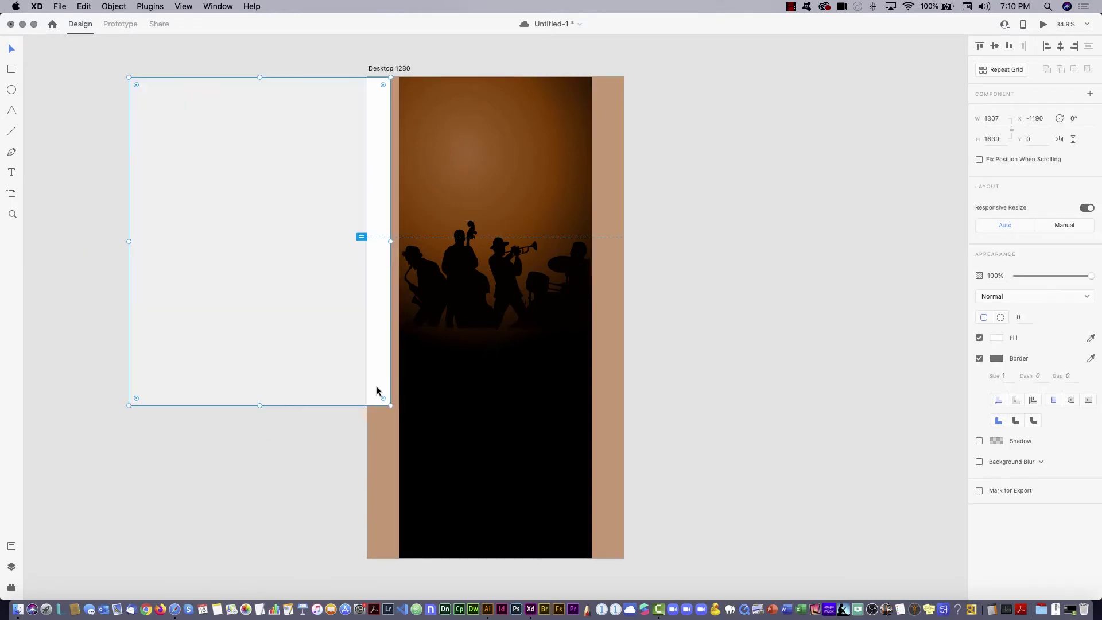
key("Delete")
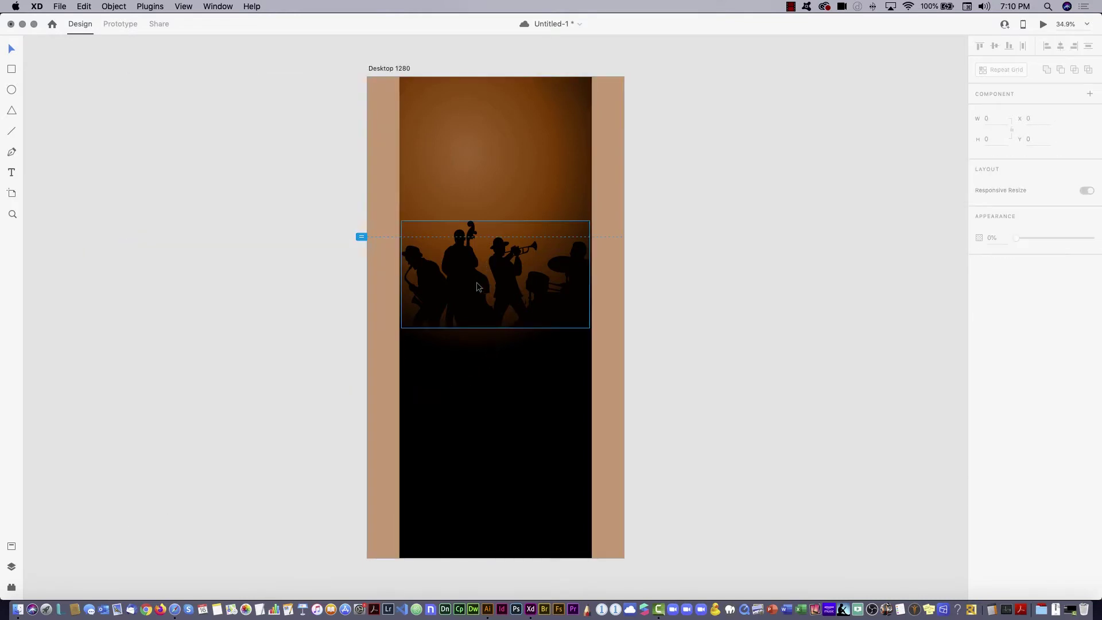
- Switch to Illustrator and examine the header banner of the Cool Cafe page, selecting its brown background shape
mouse_move(478, 286)
left_mouse_down()
mouse_move(478, 253)
mouse_move(476, 316)
mouse_move(472, 307)
left_mouse_up()
left_click(716, 291)
left_click_drag(531, 208, 579, 177)
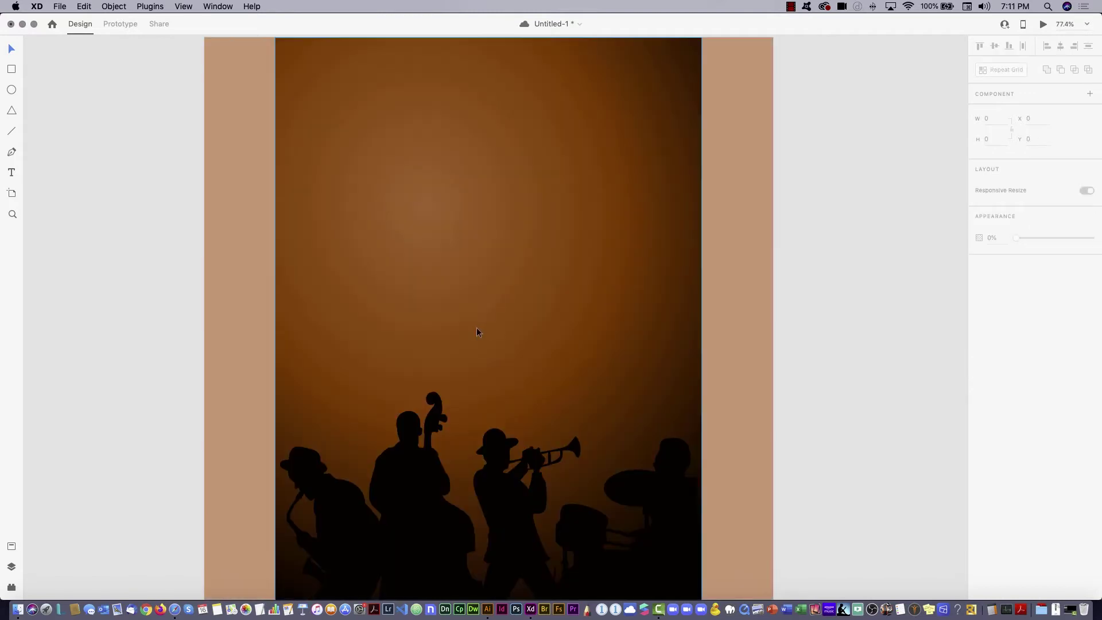
key("super+Tab")
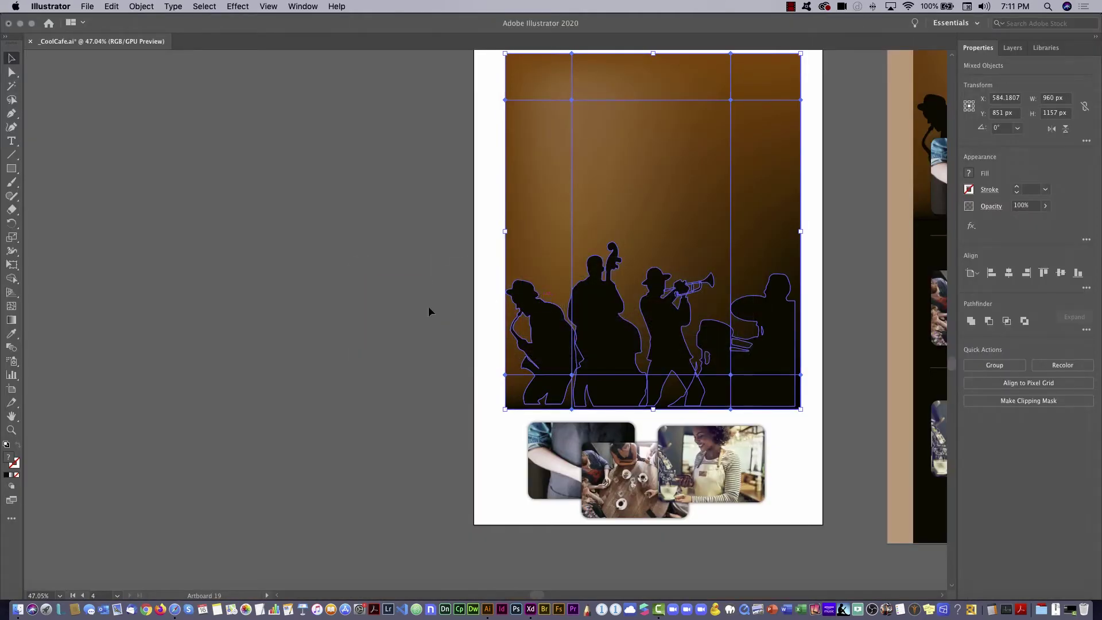
left_click(428, 312)
scroll(428, 312, "right", 10)
scroll(429, 312, "up", 5)
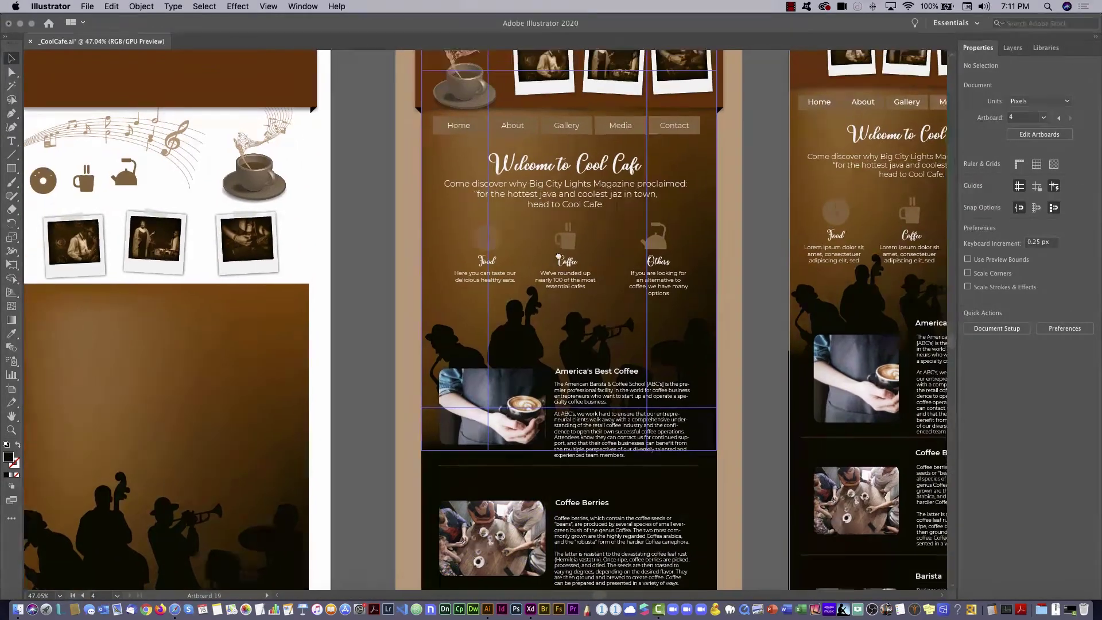
scroll(558, 256, "up", 5)
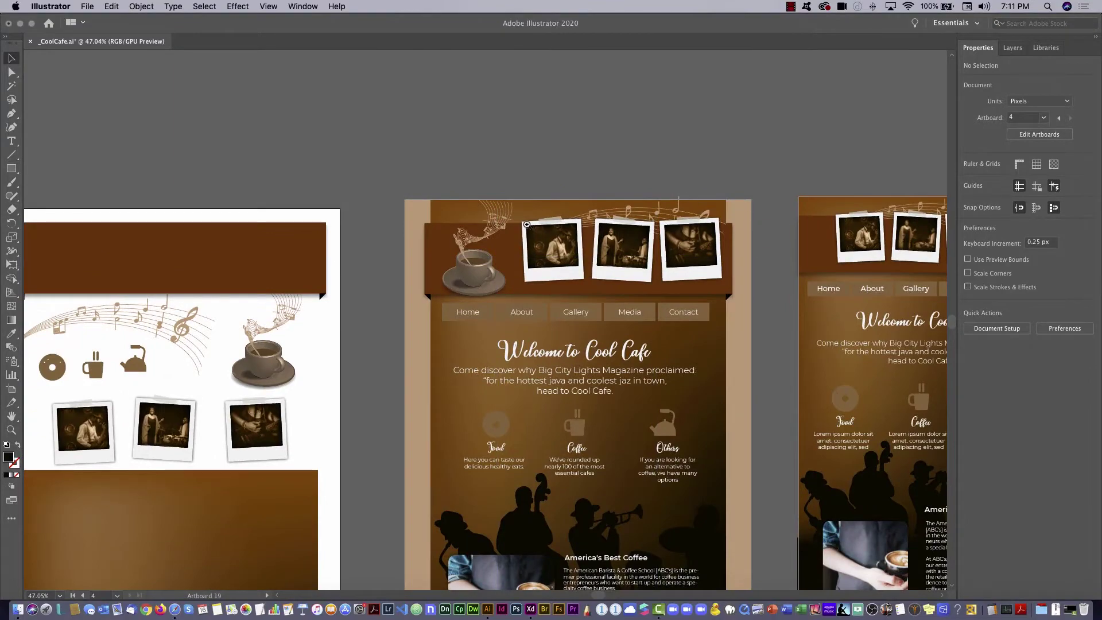
left_click_drag(582, 291, 591, 261)
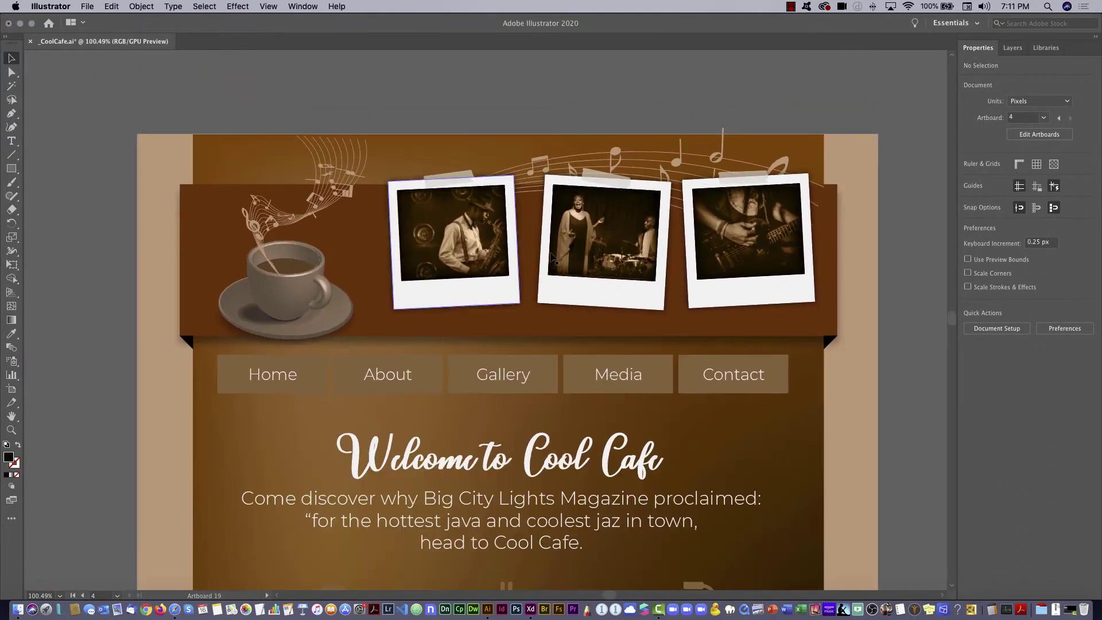
left_click(197, 286)
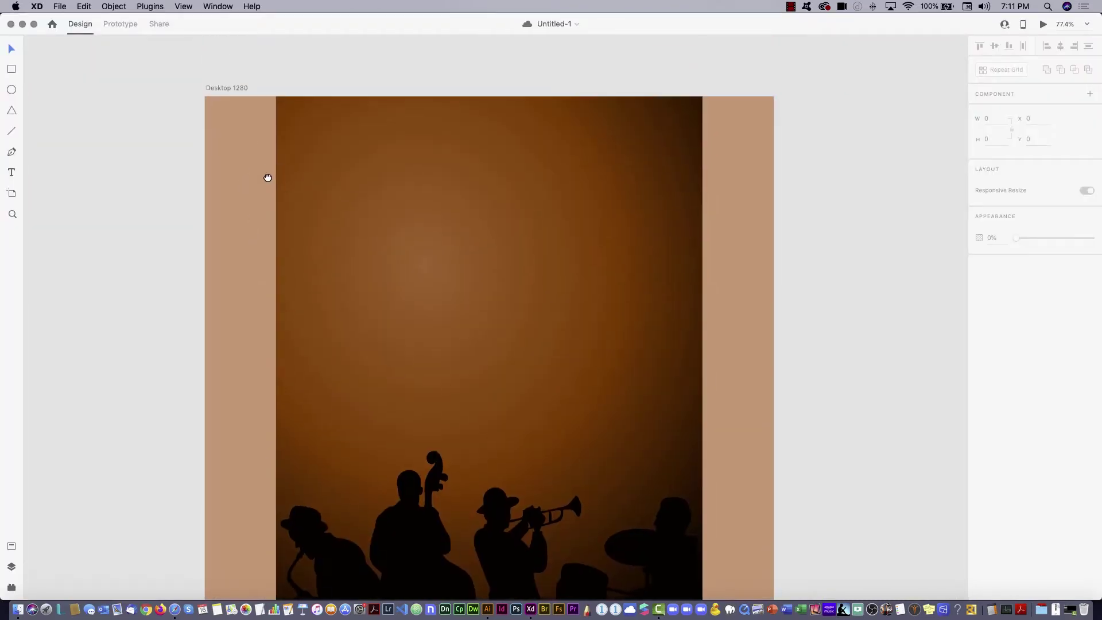
- In Adobe XD, draw a rectangle across the upper part of the Desktop 1280 artboard and set it to 1000 by 250 pixels
left_click(12, 69)
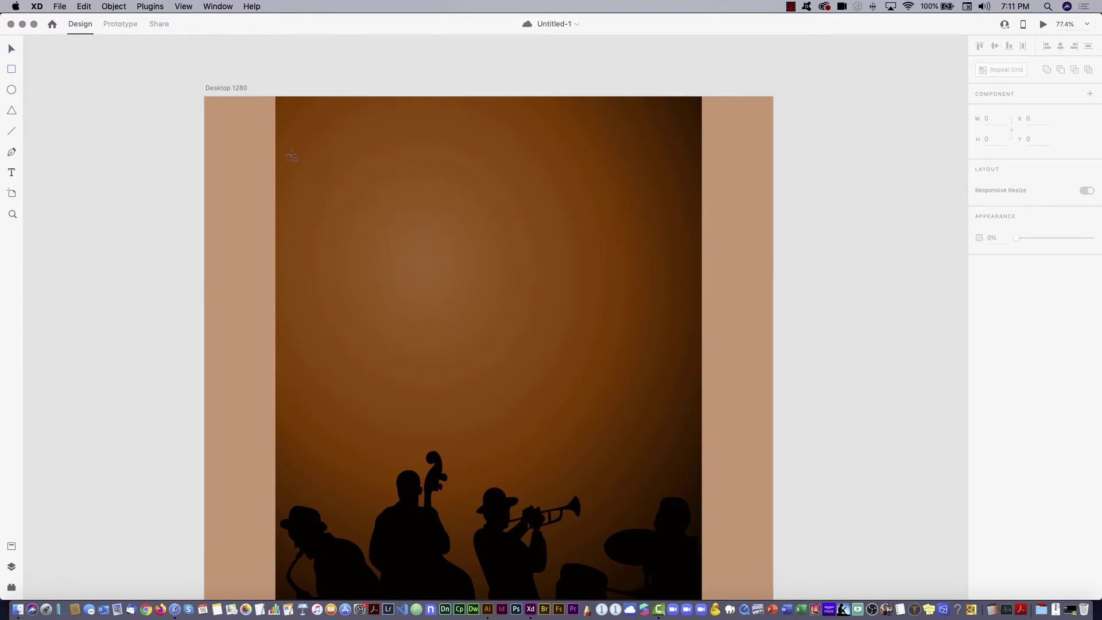
mouse_move(260, 118)
left_mouse_down()
mouse_move(754, 268)
mouse_move(726, 265)
left_mouse_up()
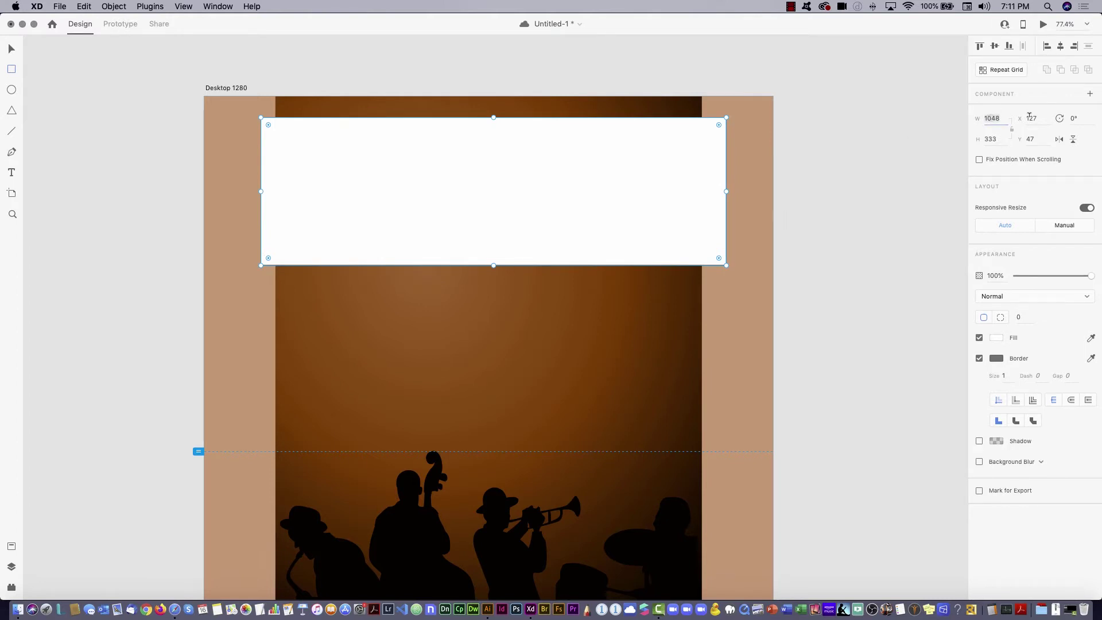
type("1000")
key("Tab")
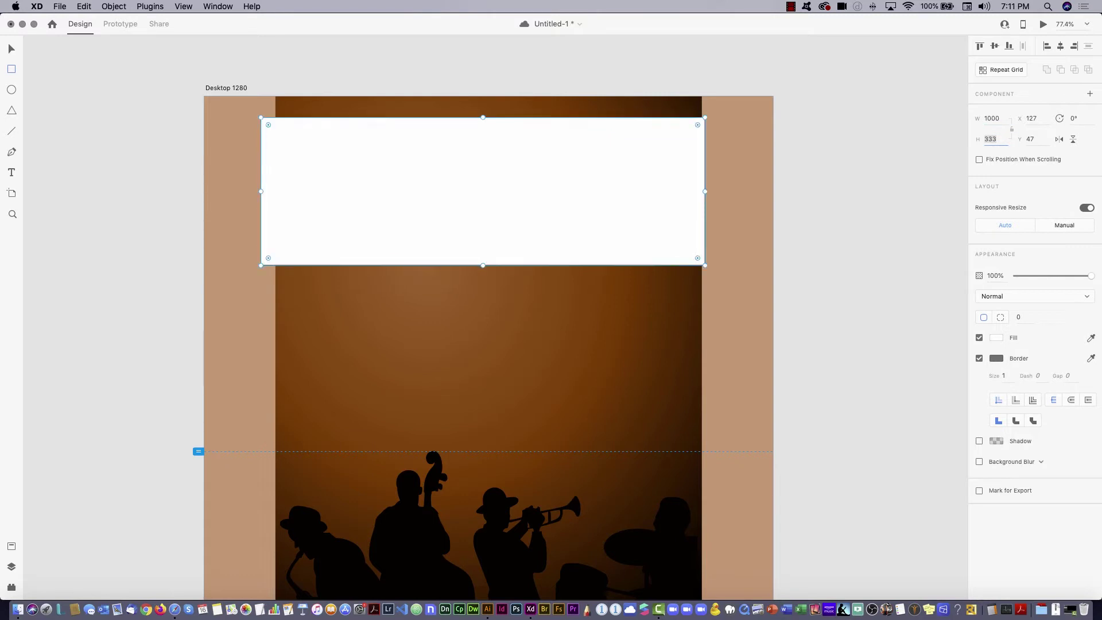
type("250")
key("Tab")
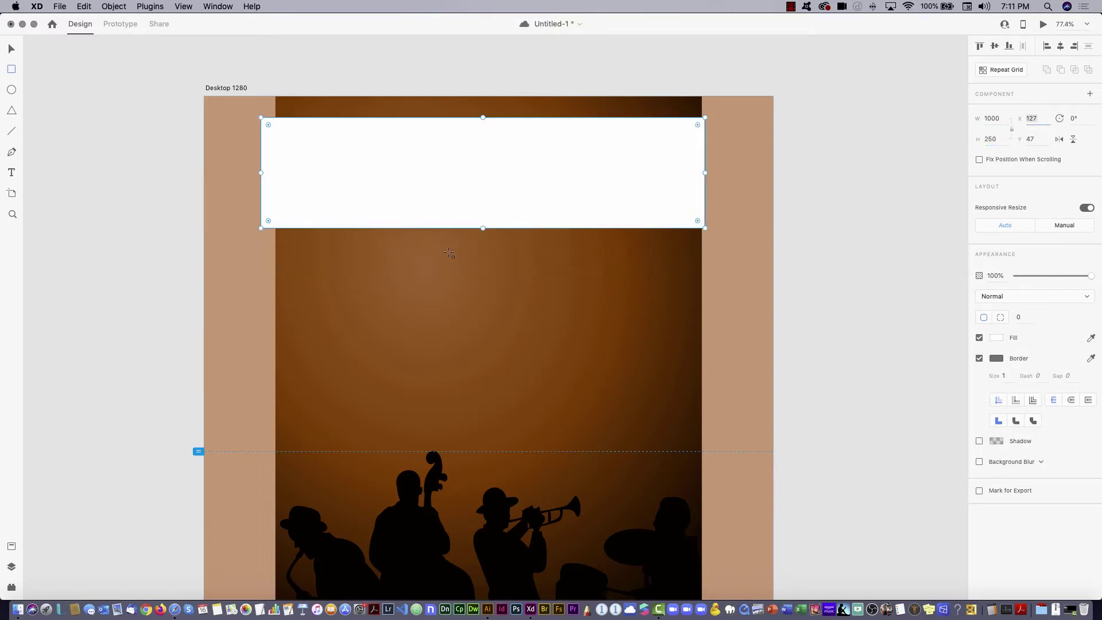
- Center the white rectangle horizontally on the artboard at X 140 and set its Y position to 50
left_click(16, 50)
mouse_move(524, 174)
left_mouse_down()
mouse_move(539, 165)
mouse_move(529, 170)
left_mouse_up()
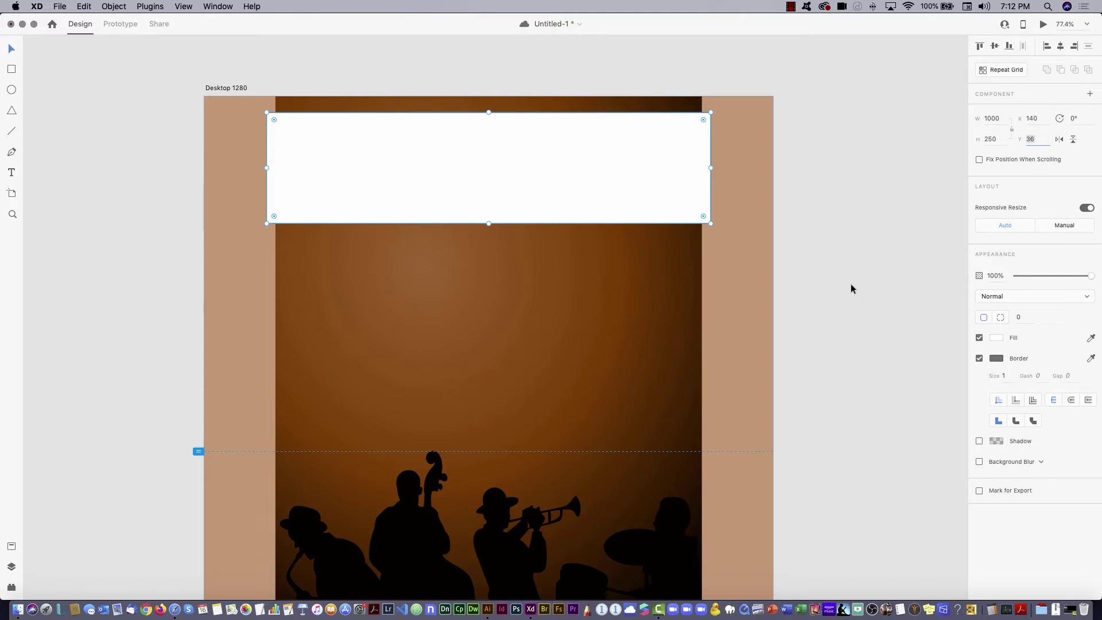
key("Return")
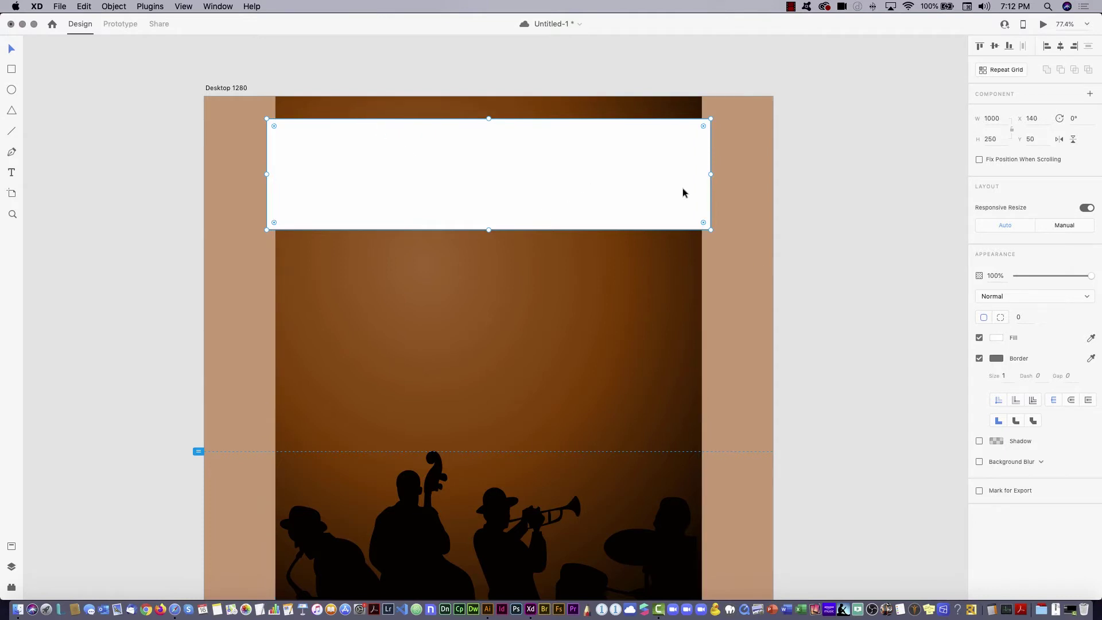
left_click(791, 196)
left_click(522, 180)
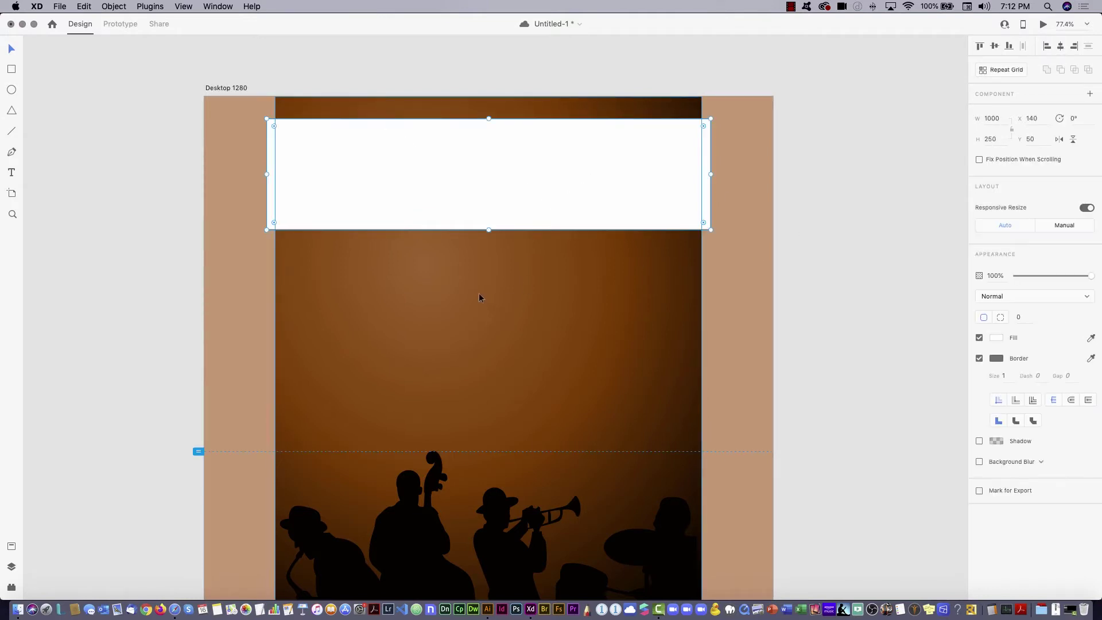
- Switch to Illustrator and copy the header banner's fill hex code, 702D02
key("super+Tab")
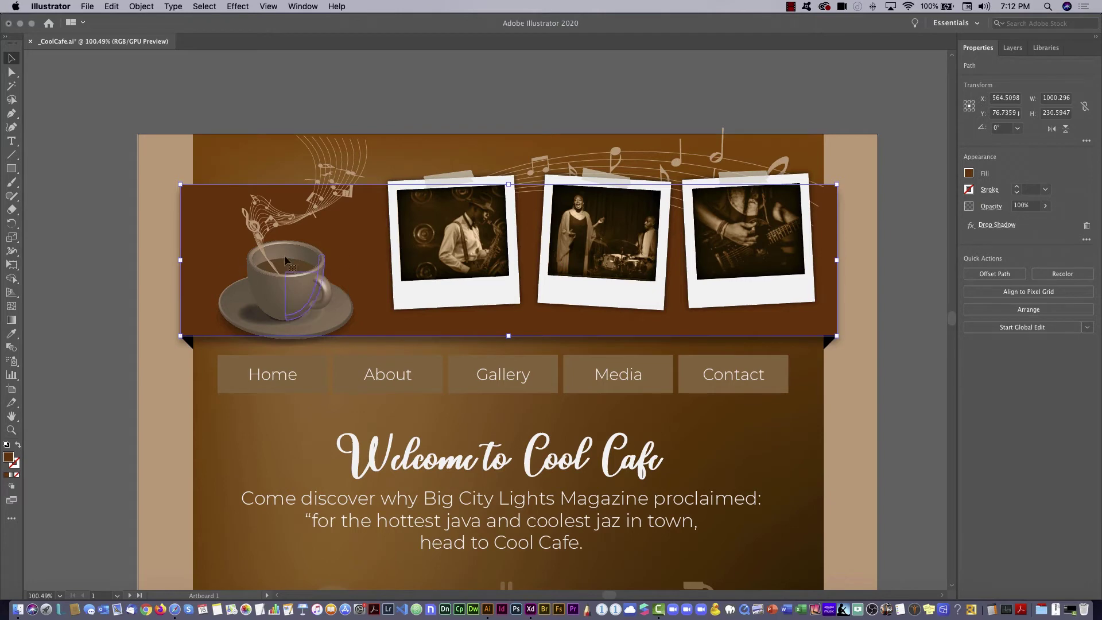
left_click(968, 174)
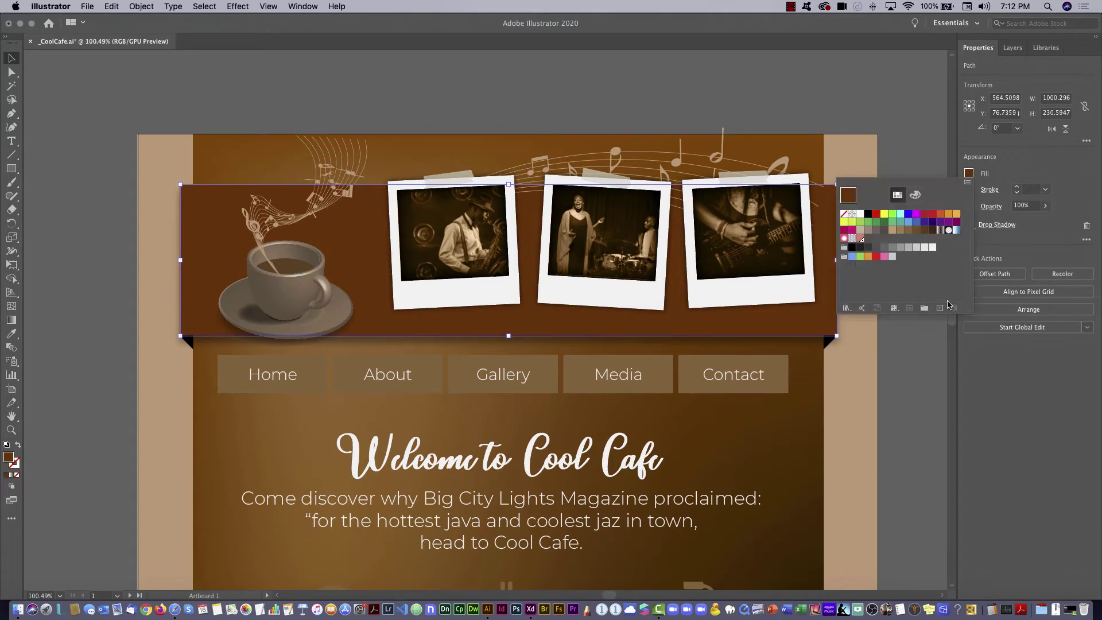
left_click(915, 195)
left_click(934, 272)
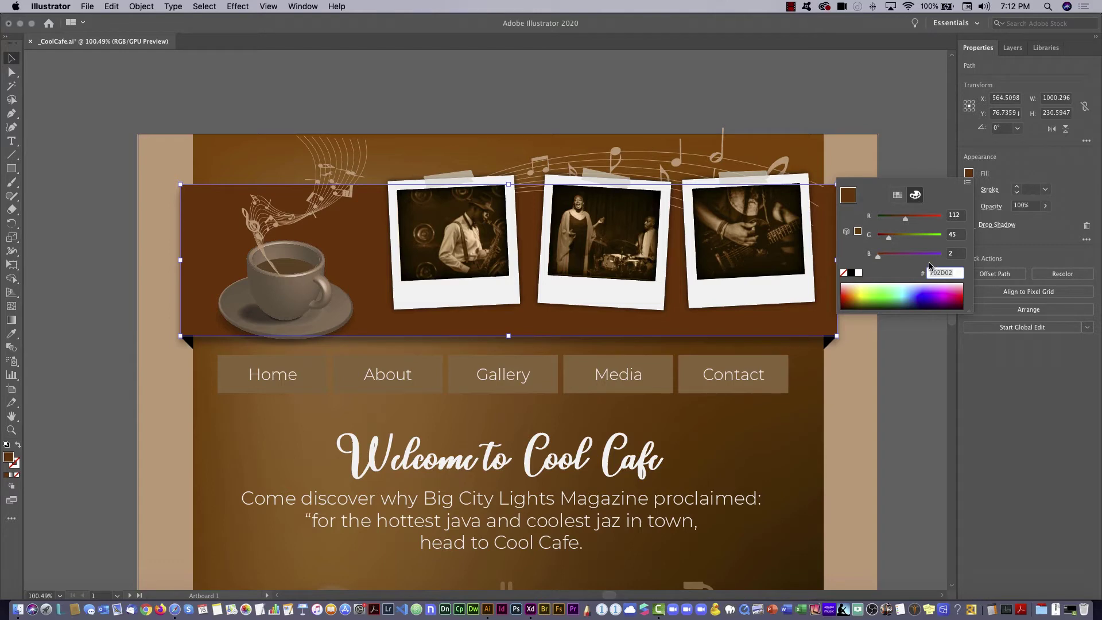
- Return to Adobe XD, remove the white rectangle's border and fill it with hex color 702D02
key("super+Tab")
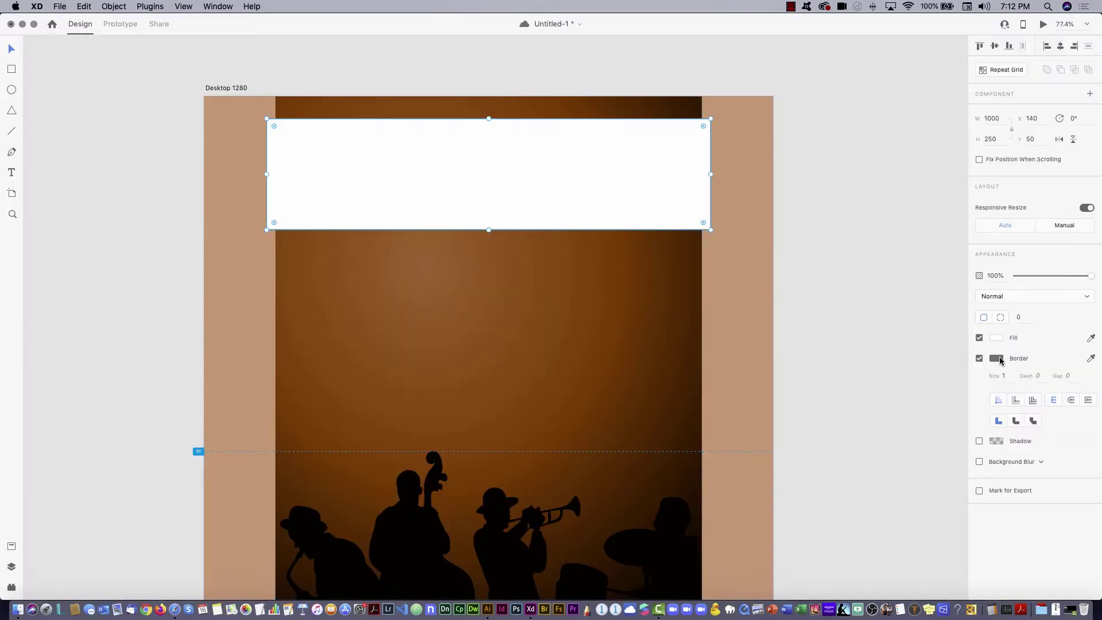
left_click(979, 358)
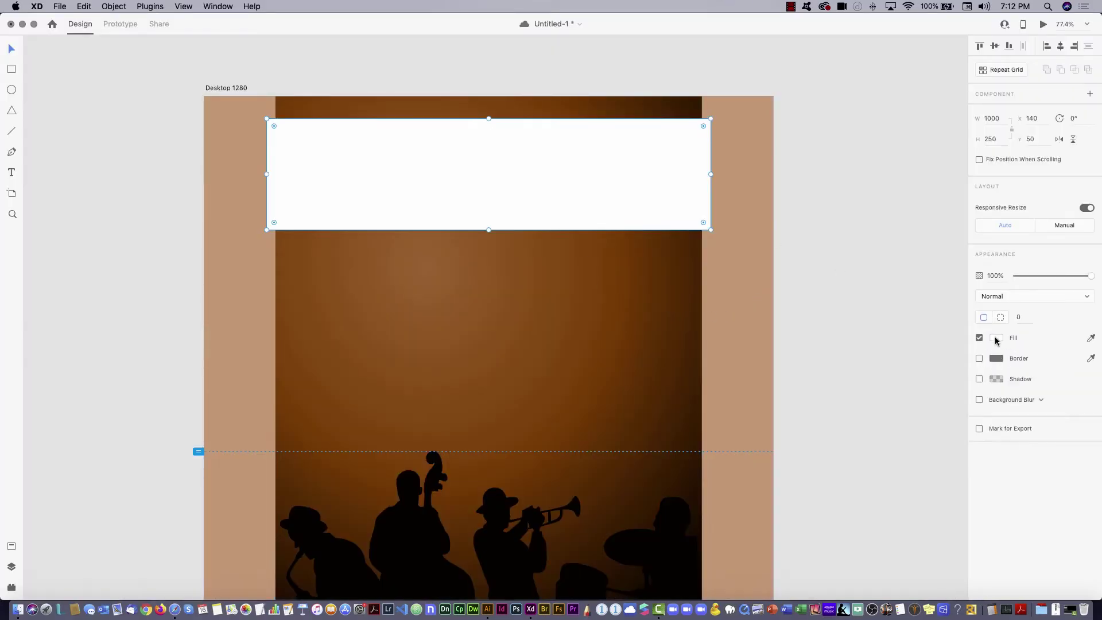
left_click(996, 338)
type("702602")
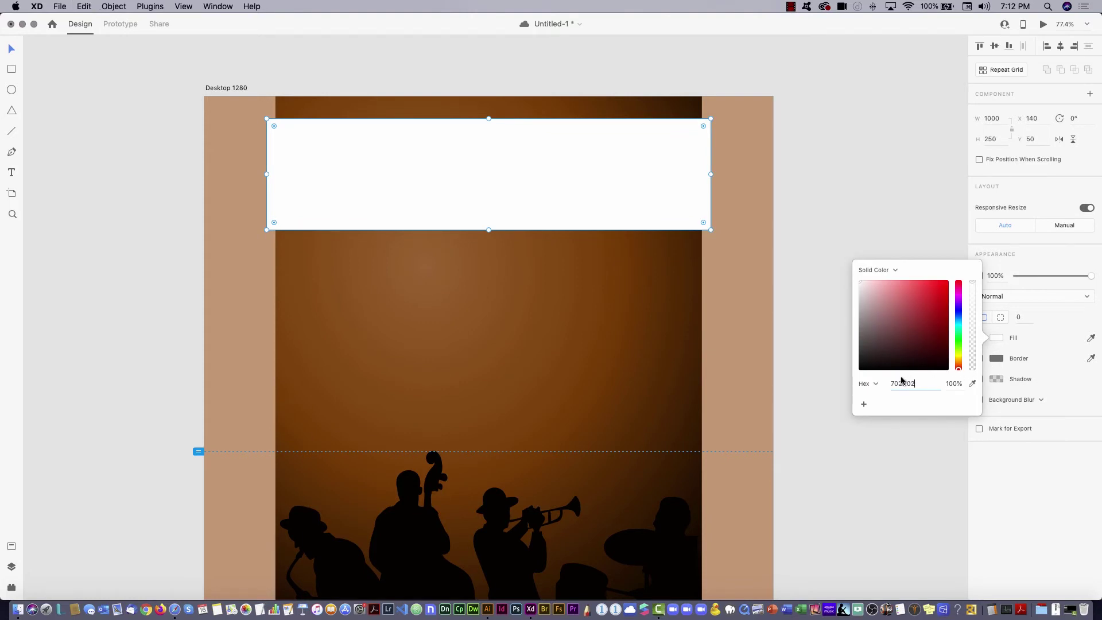
key("Return")
left_click(530, 179)
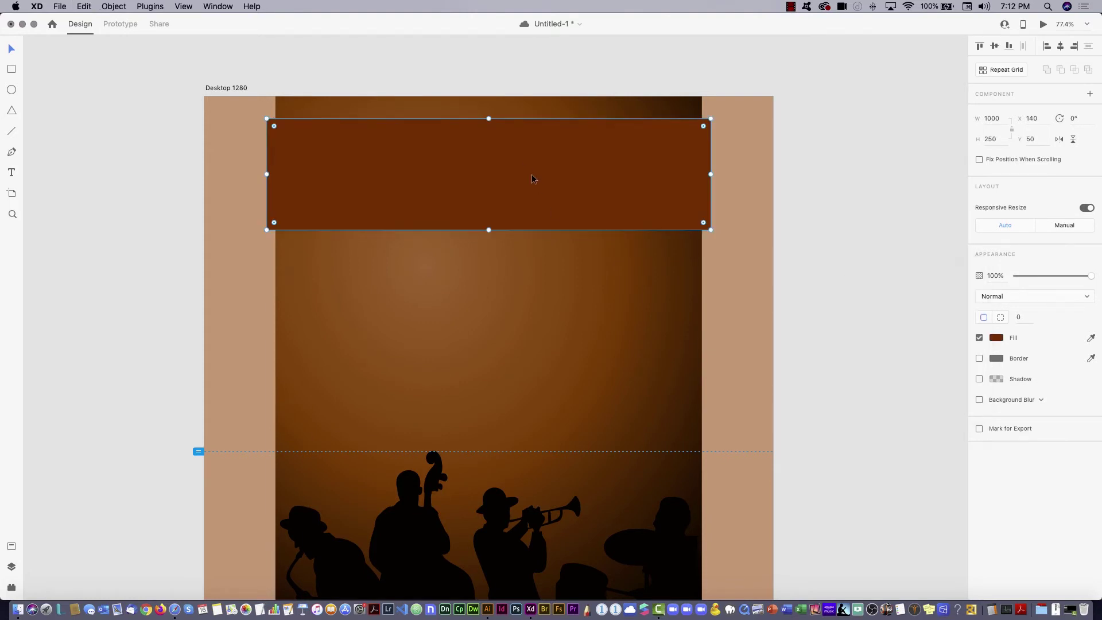
- Compare with the banner in Illustrator, and give the brown rectangle in Adobe XD a black drop shadow with increased opacity
key("super+Tab")
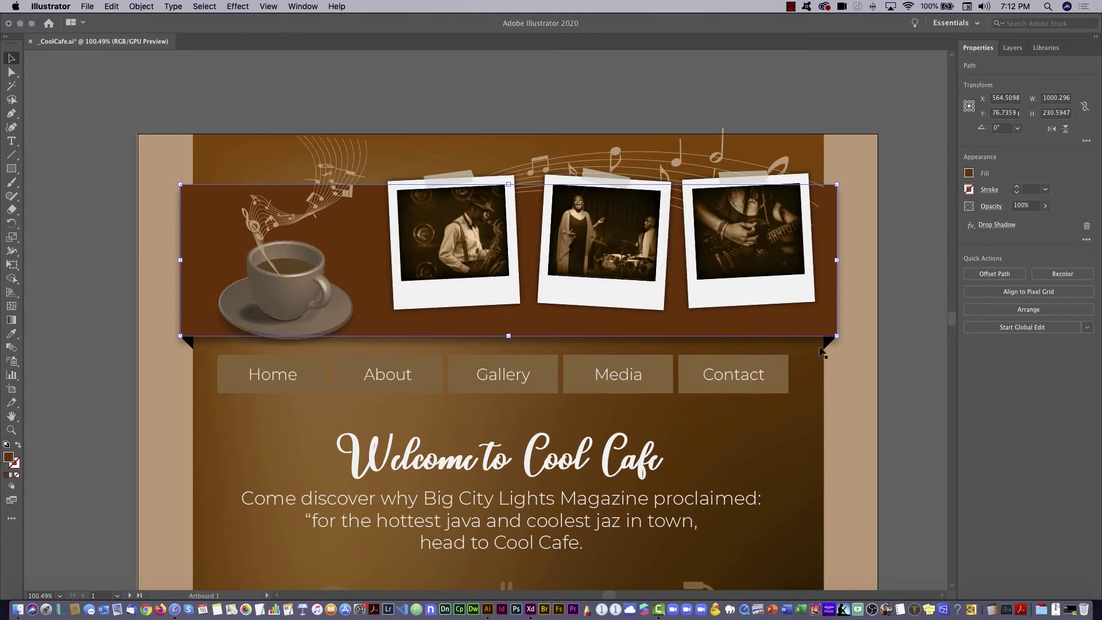
left_click(895, 338)
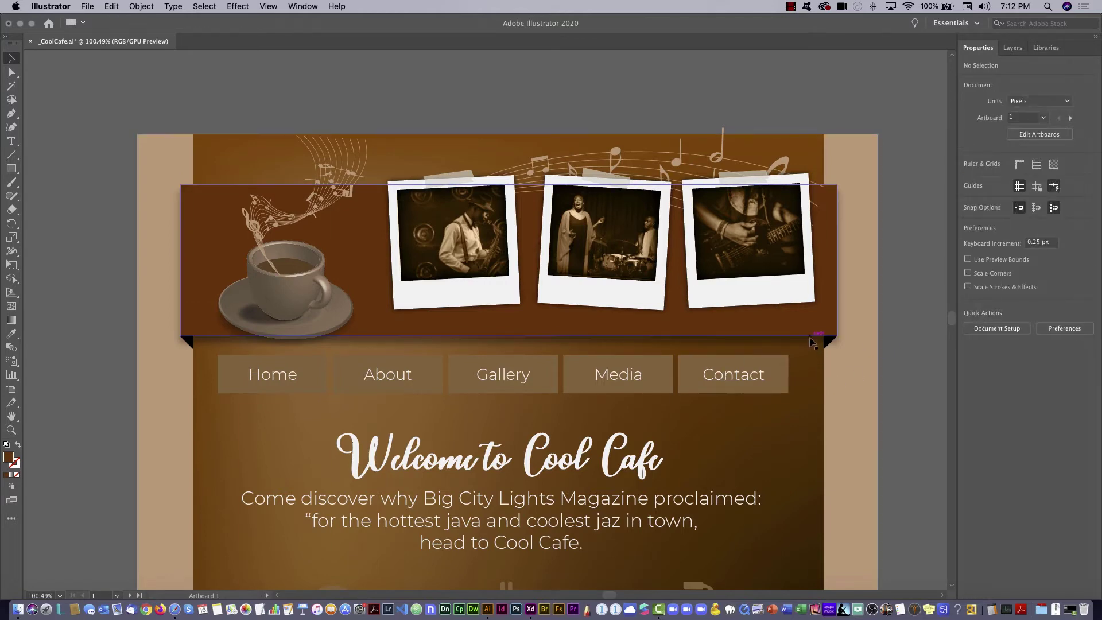
key("super+Tab")
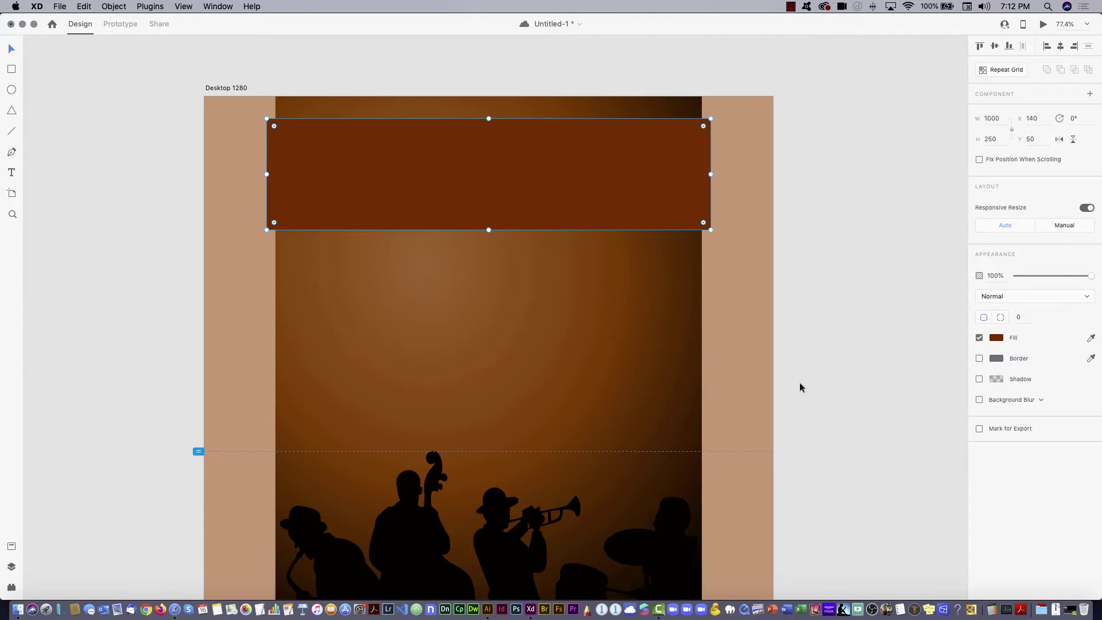
left_click(979, 379)
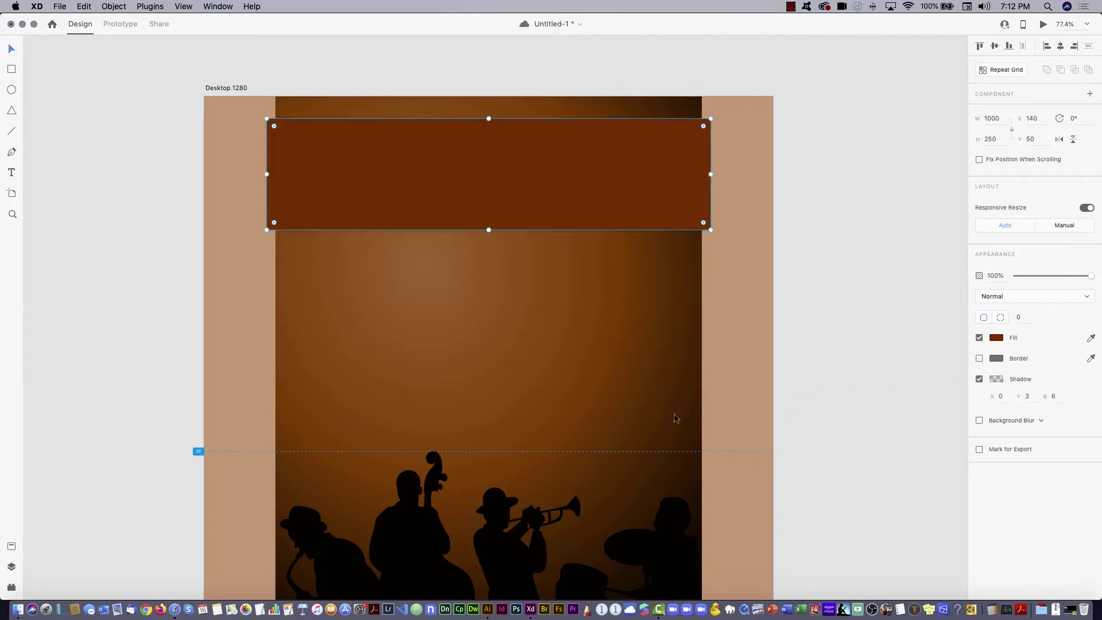
left_click(996, 379)
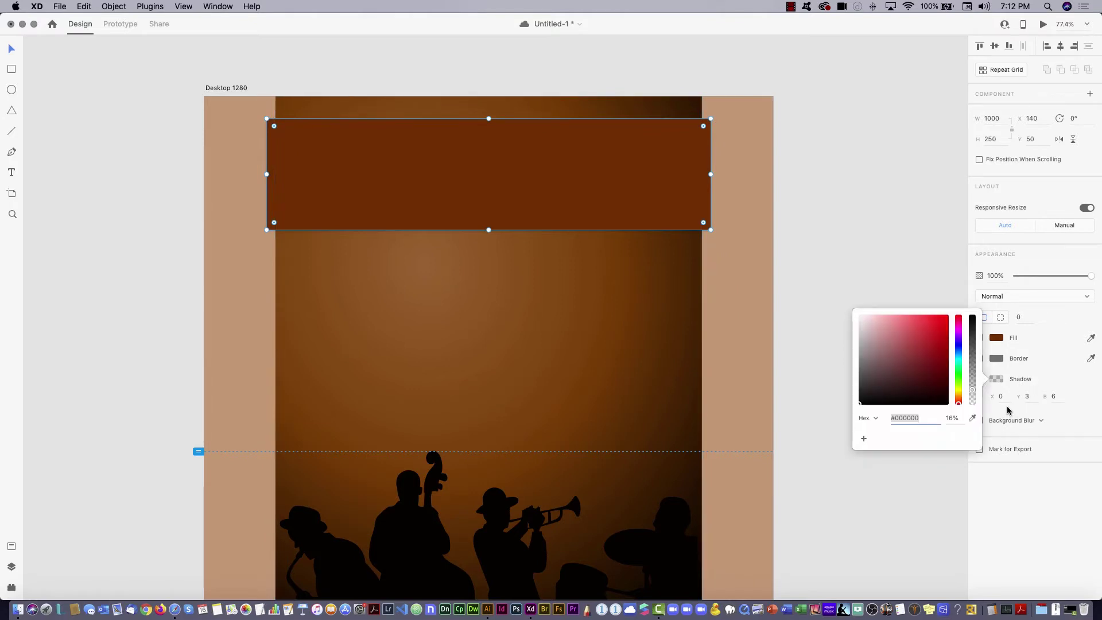
left_click_drag(971, 391, 972, 369)
left_click(1014, 381)
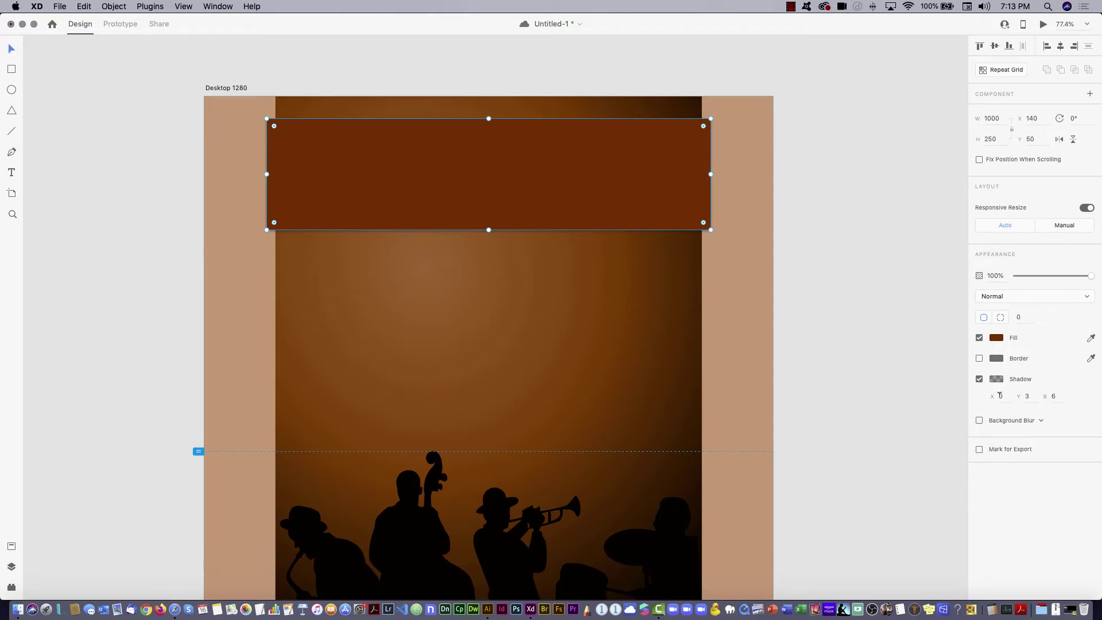
left_click(1028, 396)
left_click(838, 412)
left_click(567, 208)
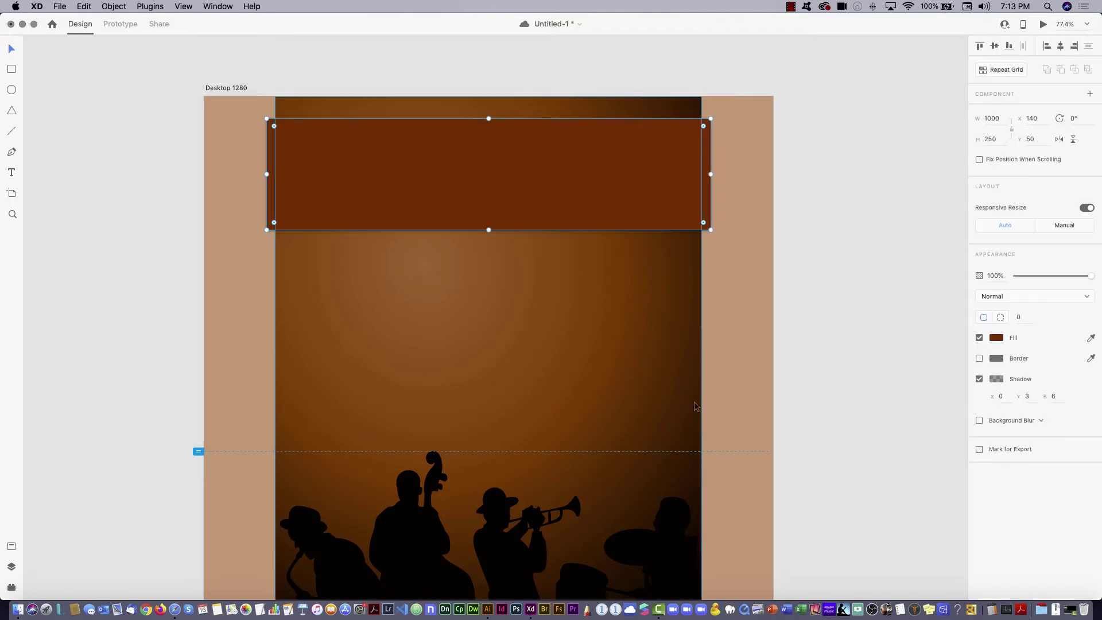
left_click(837, 343)
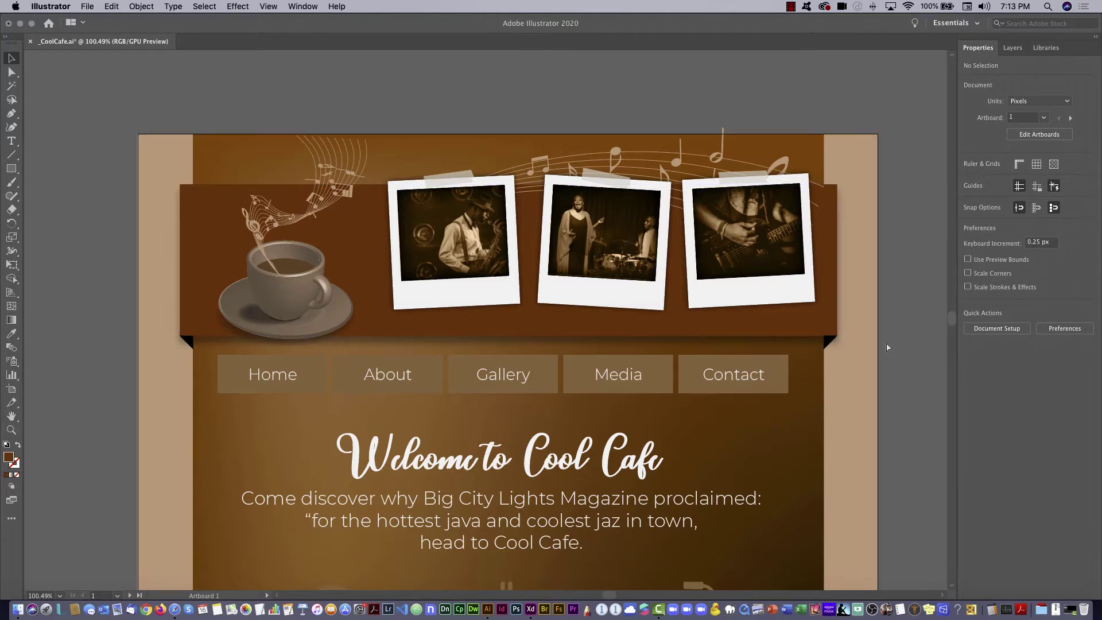
- Switch to Adobe XD and draw a borderless white rectangle 20 × 18 directly beneath the brown banner's right overhang, at X 1120, Y 300
key("super+Tab")
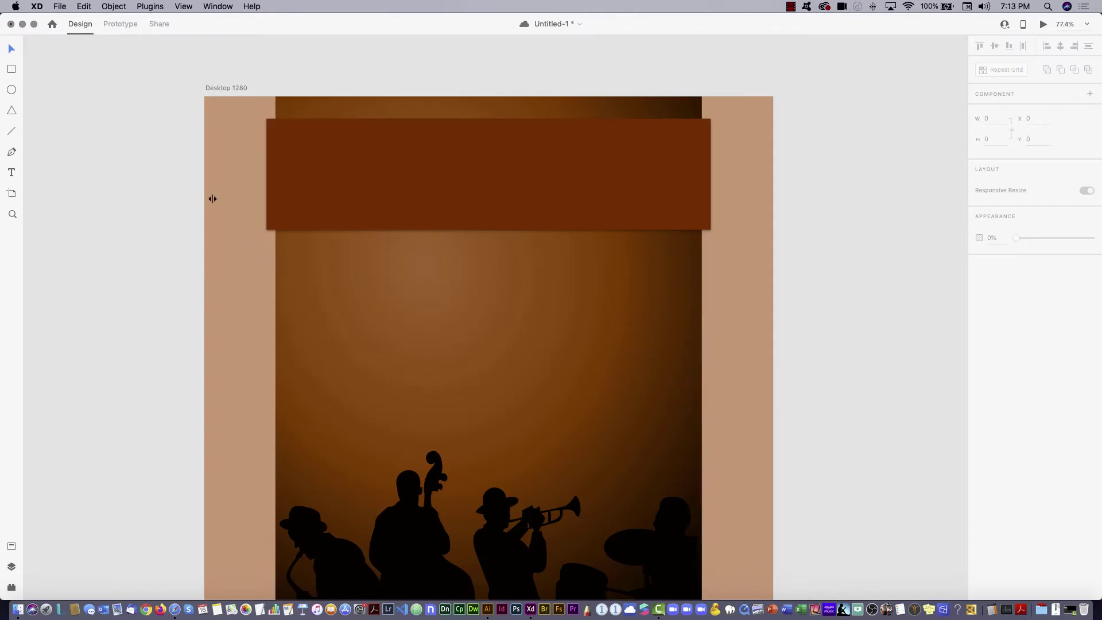
left_click(14, 213)
left_click_drag(728, 215, 683, 253)
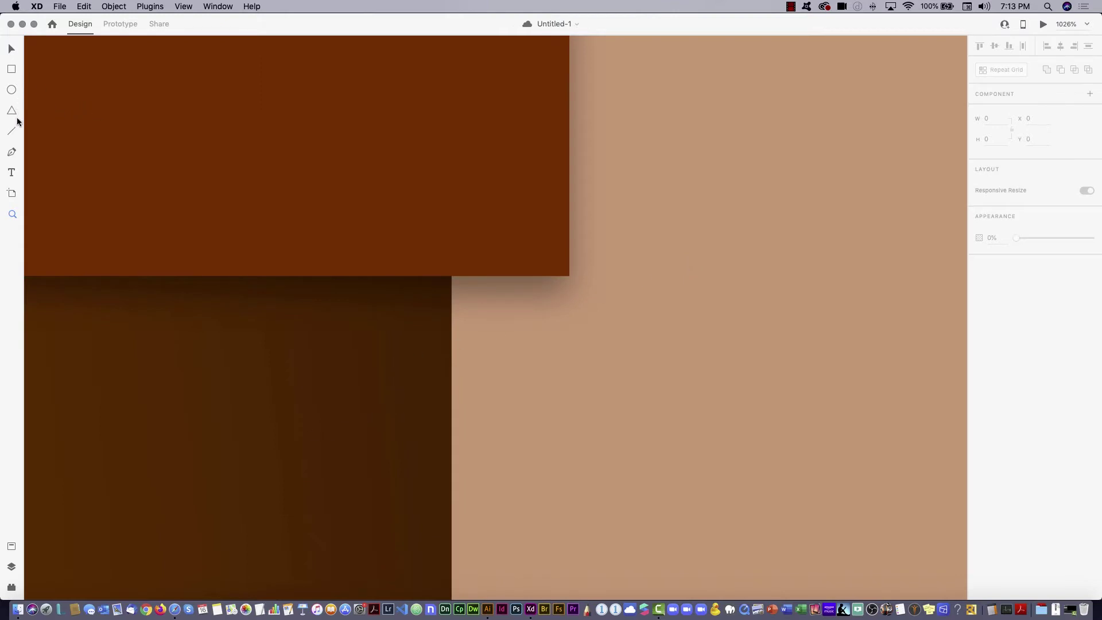
left_click(12, 71)
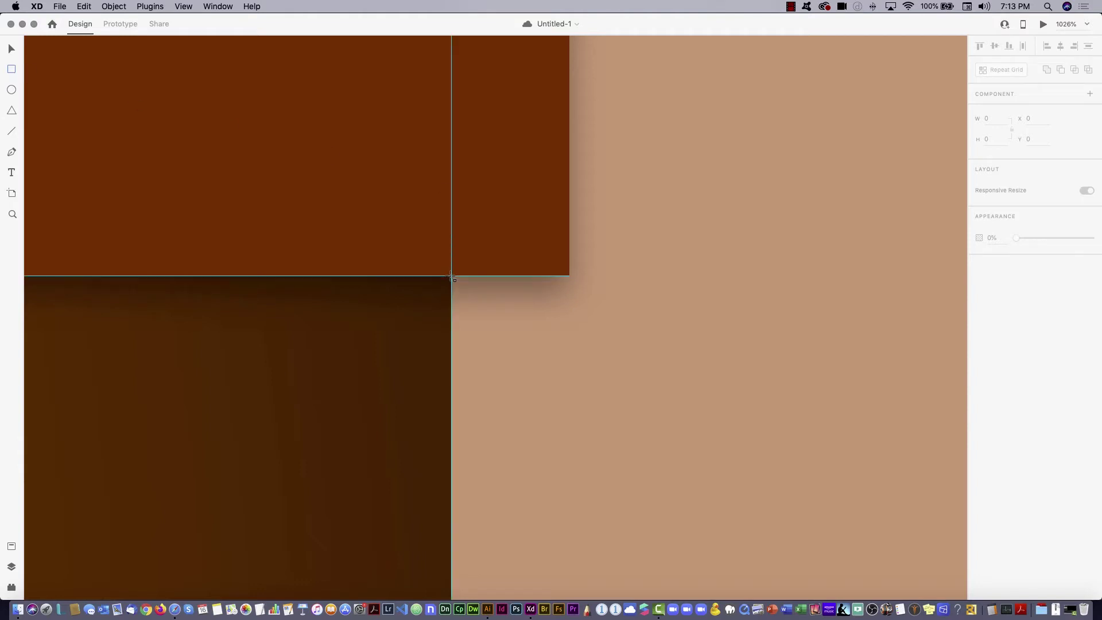
mouse_move(451, 276)
left_mouse_down()
mouse_move(489, 325)
mouse_move(570, 384)
left_mouse_up()
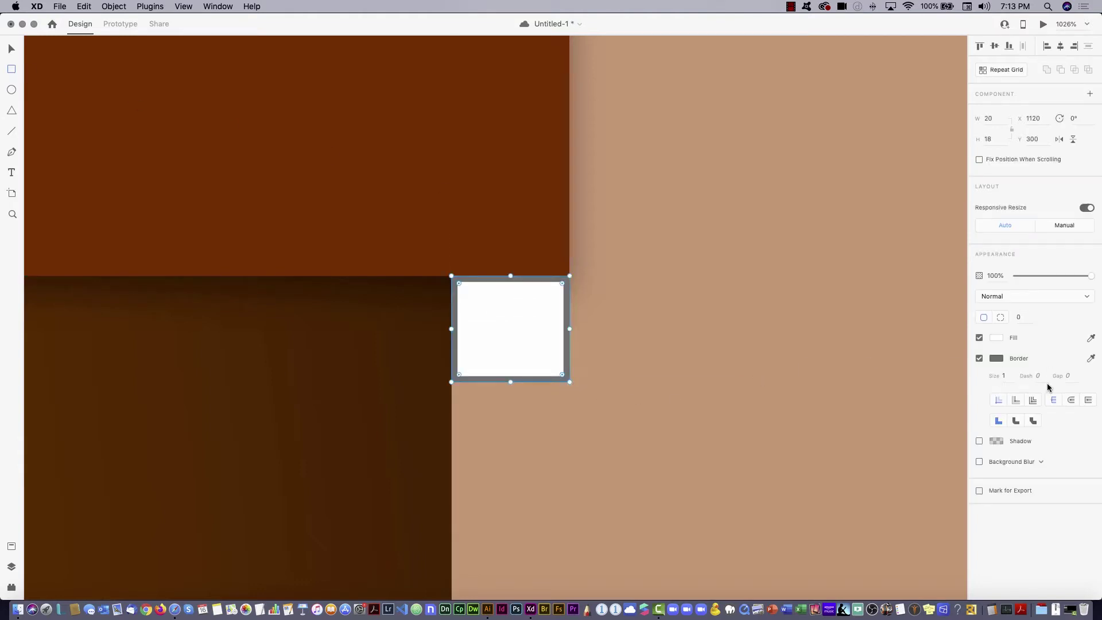
left_click(979, 358)
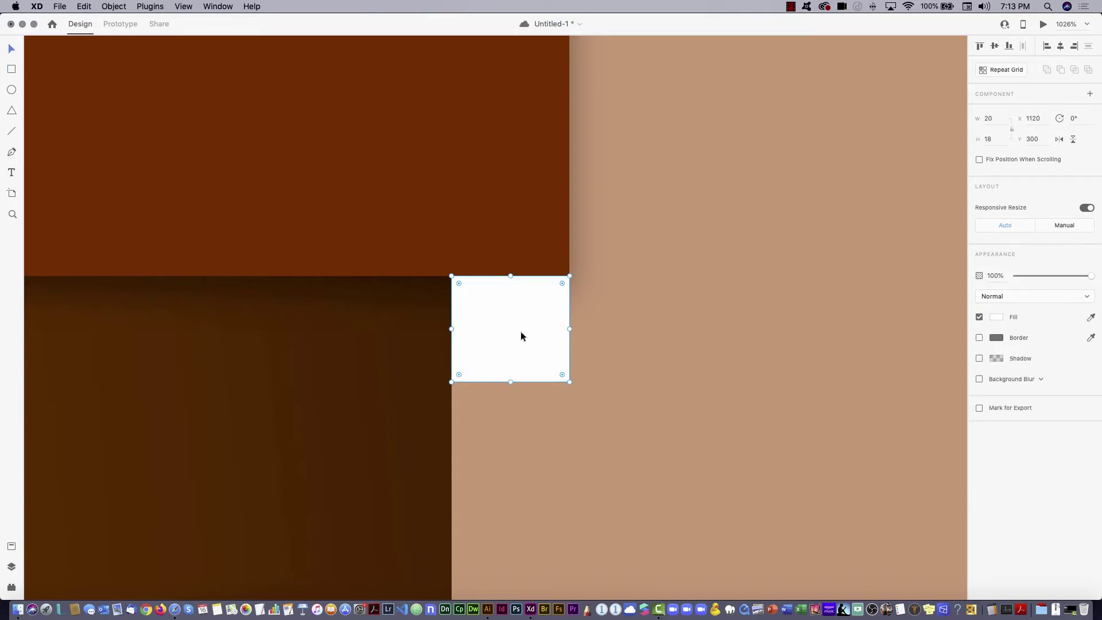
- Remove the small rectangle's lower-right anchor point to form a folded-corner triangle, and fill it with black
double_click(521, 332)
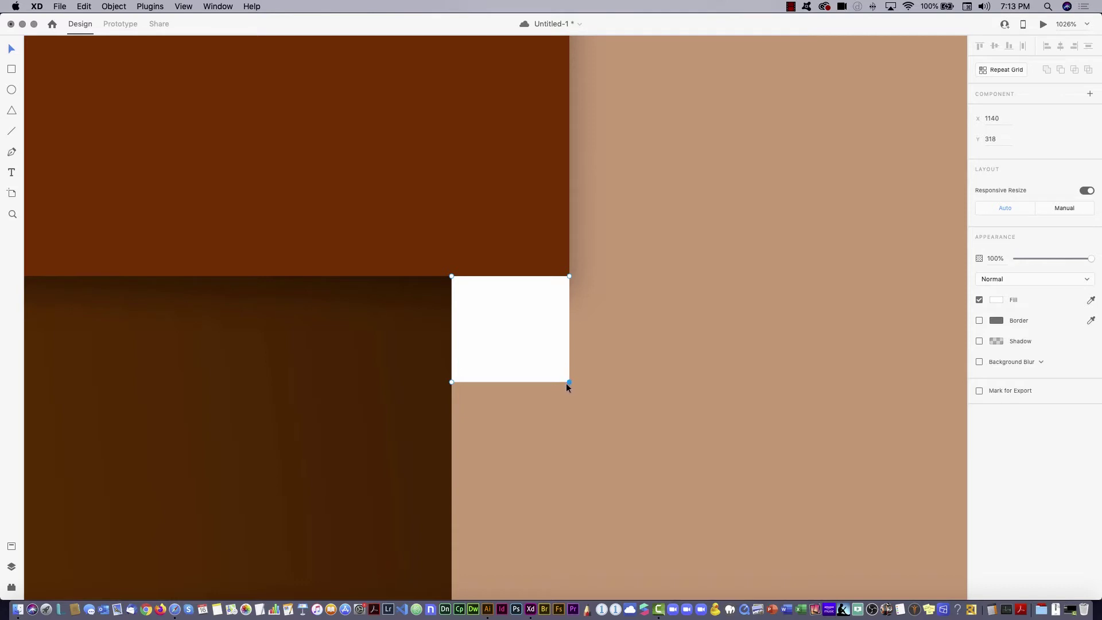
key("Delete")
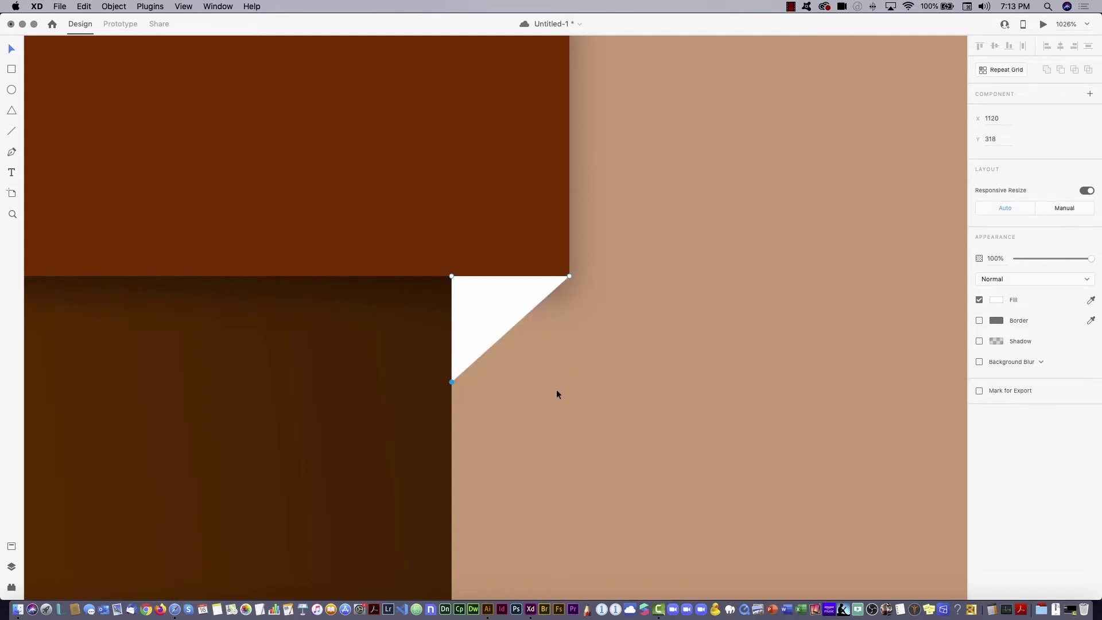
left_click(996, 299)
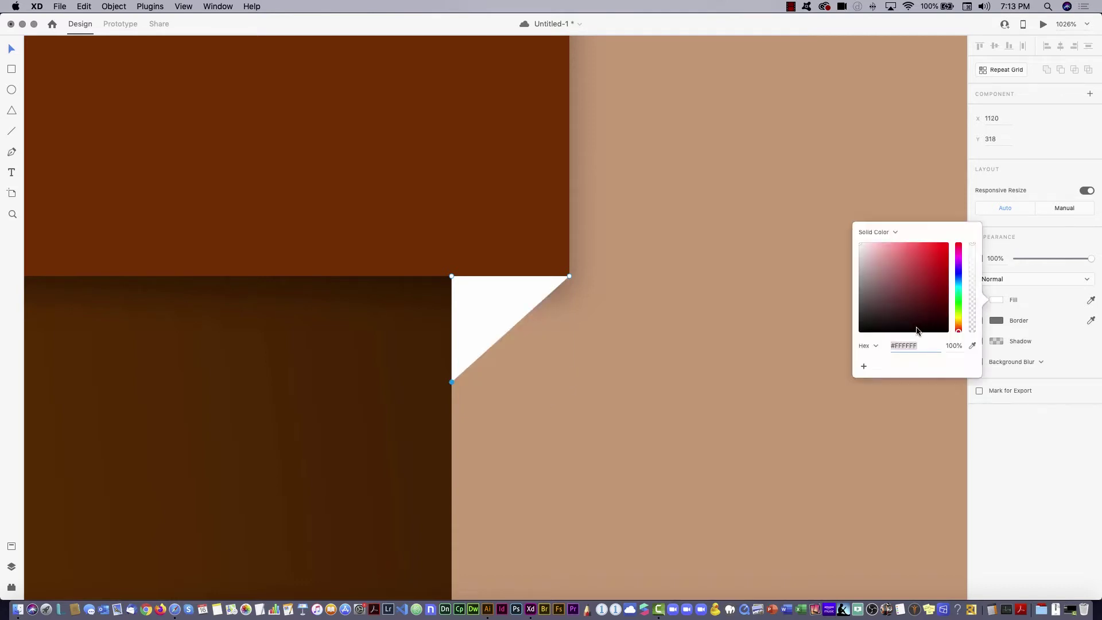
left_click_drag(917, 331, 966, 343)
left_click(636, 473)
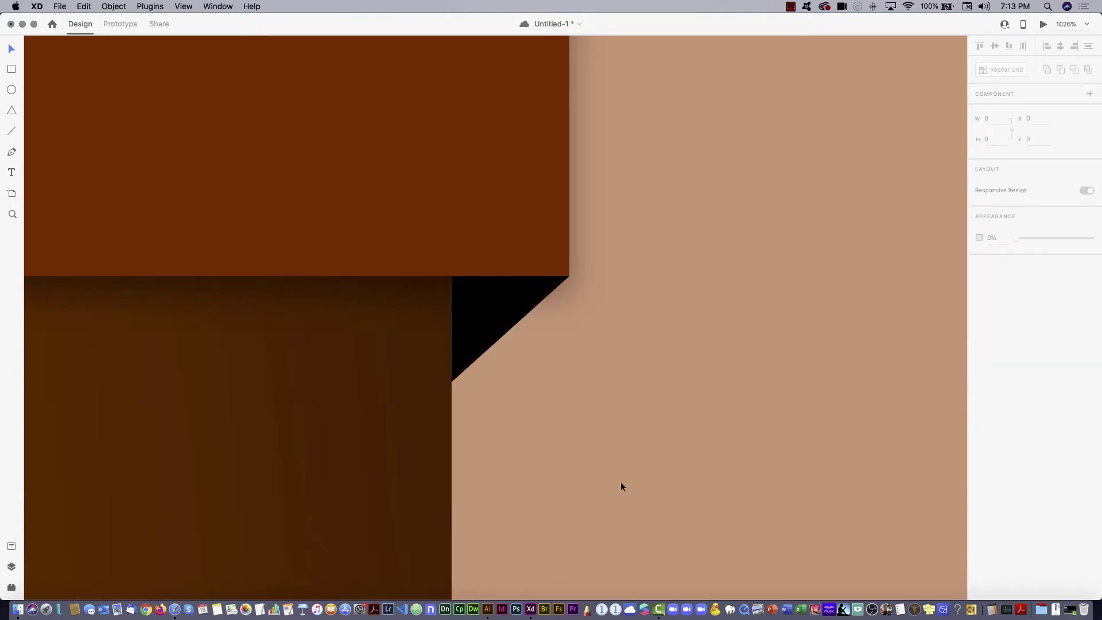
- Copy the black triangle and paste it beneath the banner's left overhang, positioned at X 140, Y 300
left_click(499, 328)
right_click(496, 310)
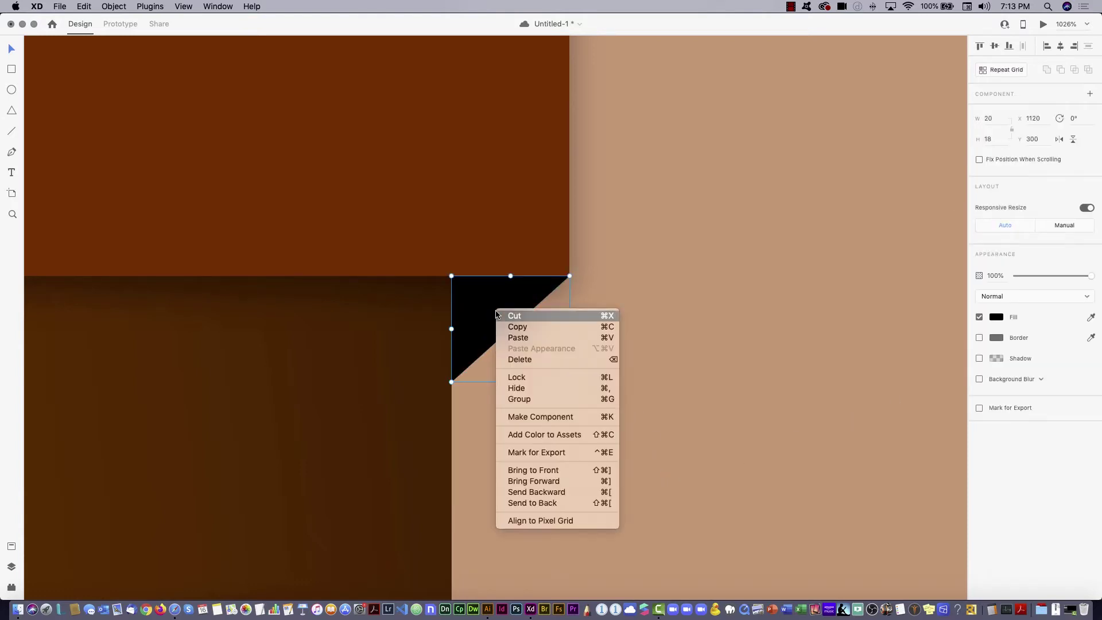
left_click(535, 327)
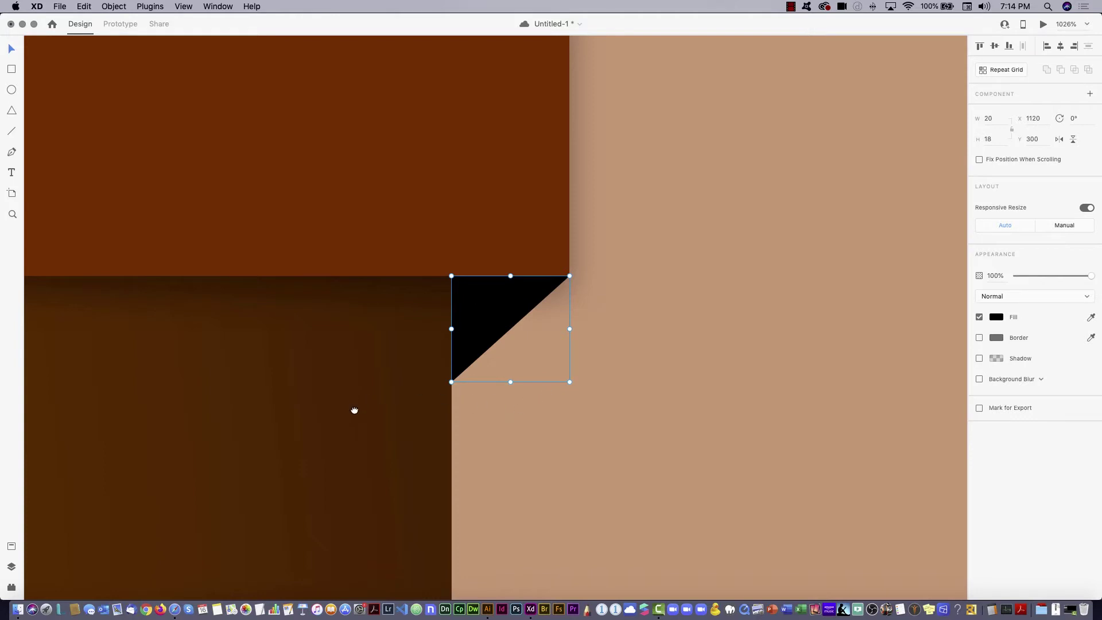
left_click_drag(354, 411, 632, 367)
left_click_drag(232, 387, 762, 388)
left_click_drag(189, 364, 545, 349)
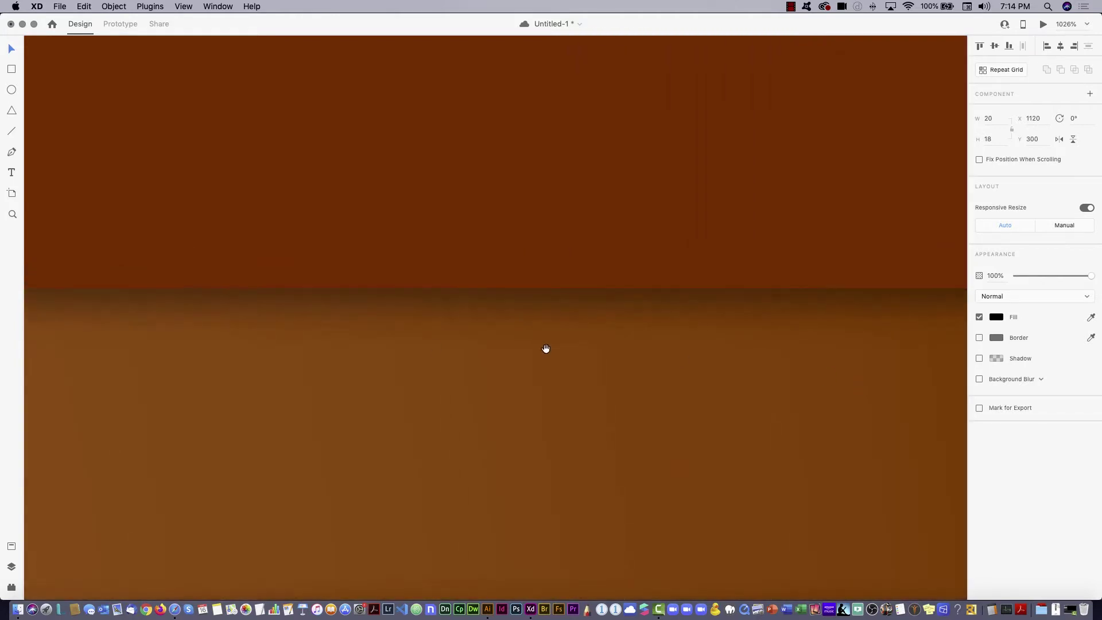
left_click_drag(143, 362, 923, 369)
left_click_drag(310, 371, 463, 389)
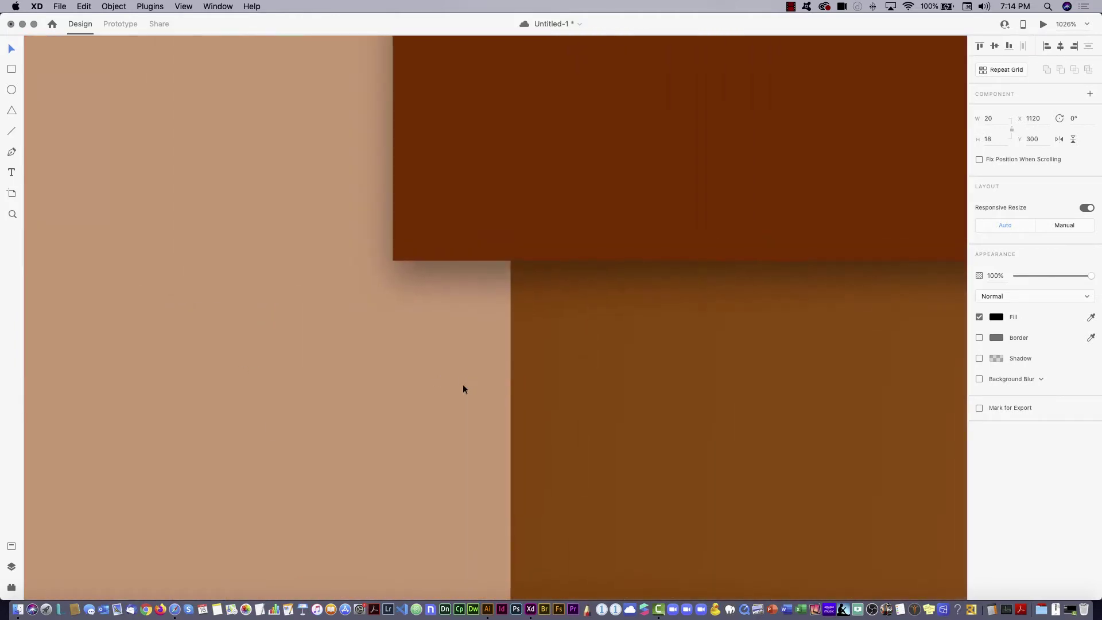
right_click(394, 368)
left_click(434, 365)
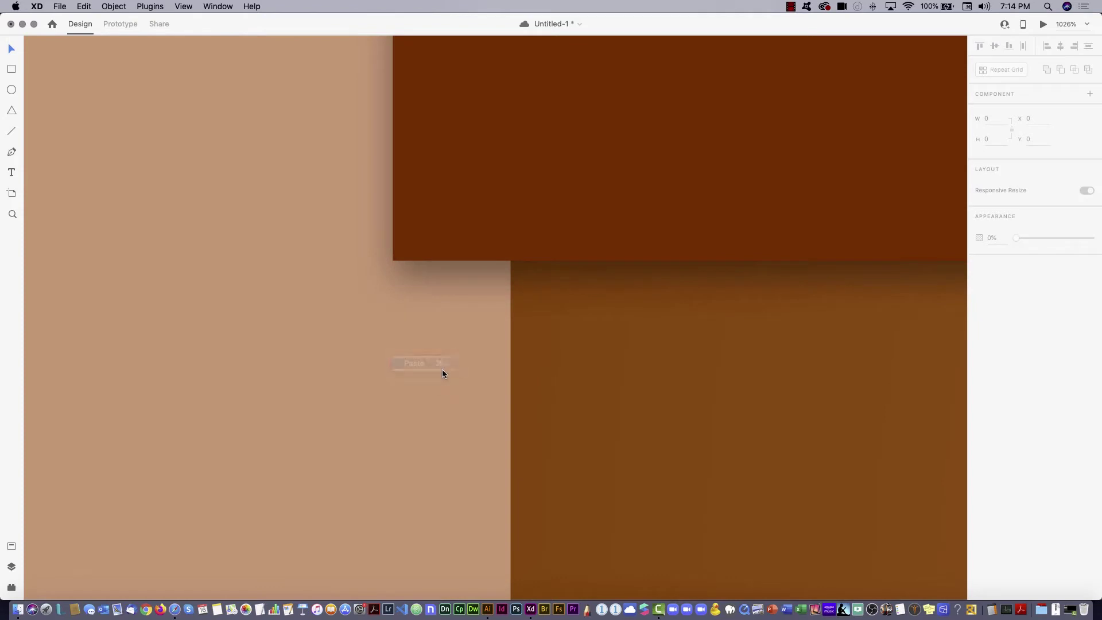
left_click_drag(466, 315, 440, 301)
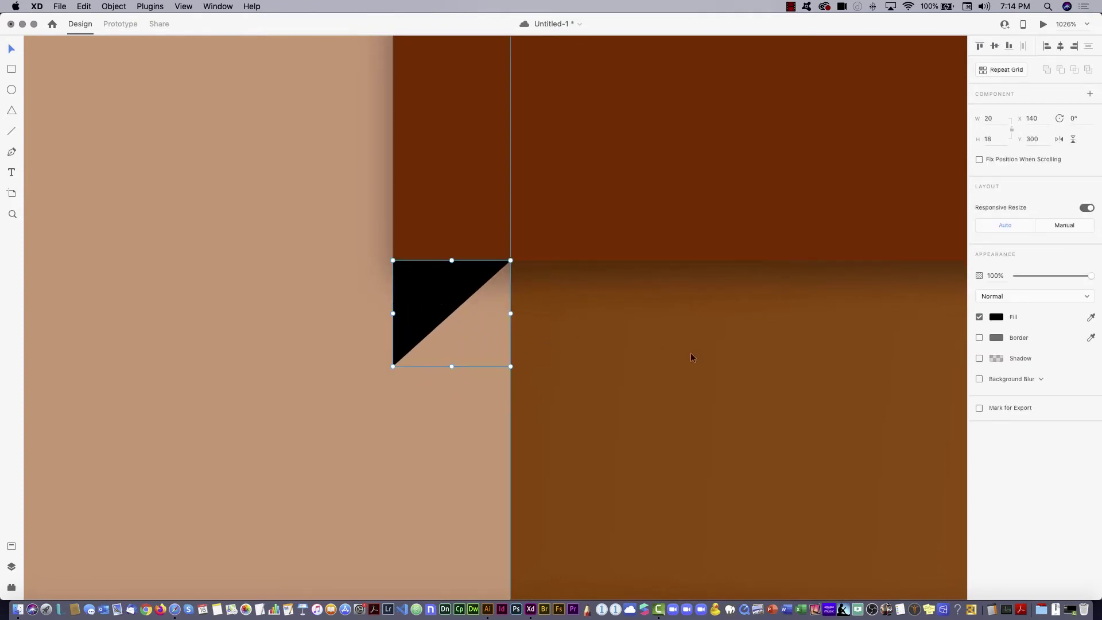
- Flip the pasted triangle horizontally so its slanted edge mirrors the right folded corner
left_click(1058, 139)
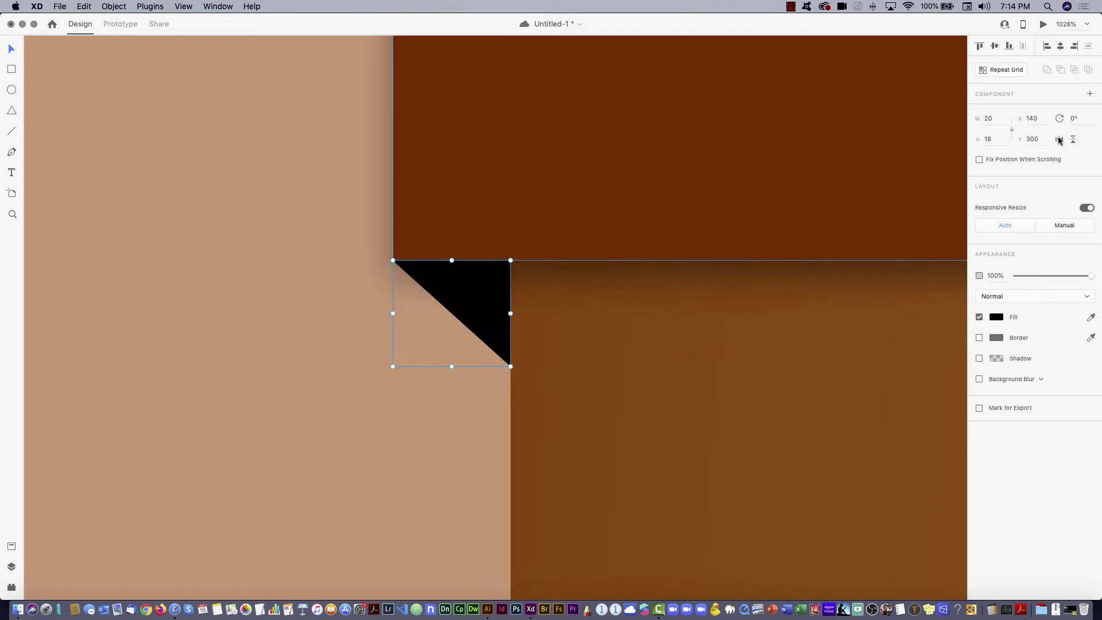
left_click(1059, 139)
left_click(1059, 142)
left_click(427, 516)
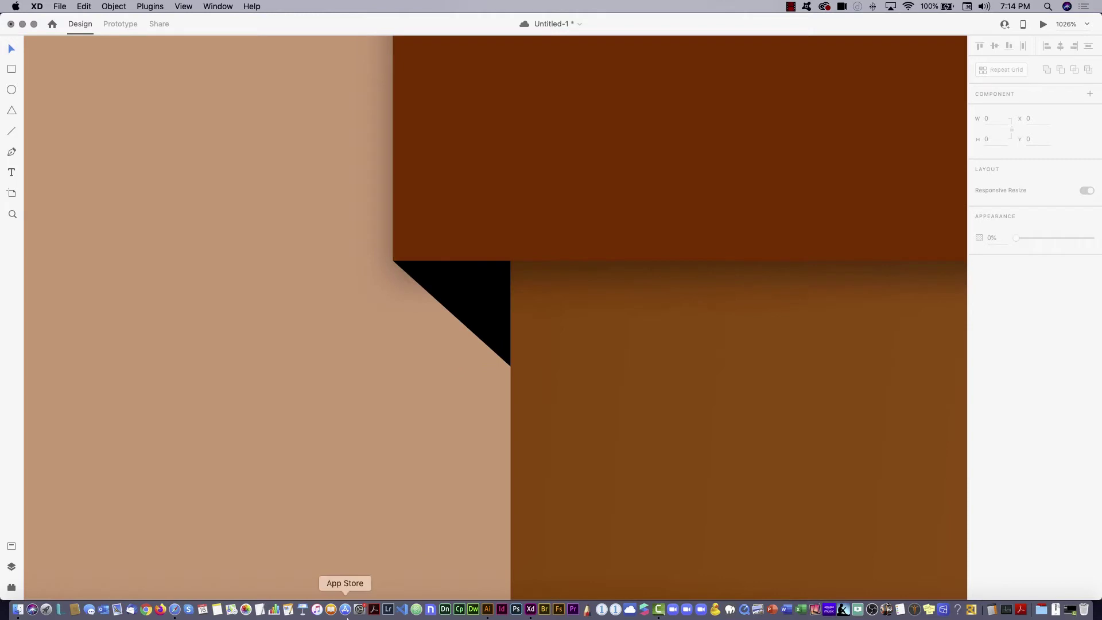
- Check both folded corners of the banner, switch to Illustrator and copy the saxophonist Polaroid group from the header
key("super+0")
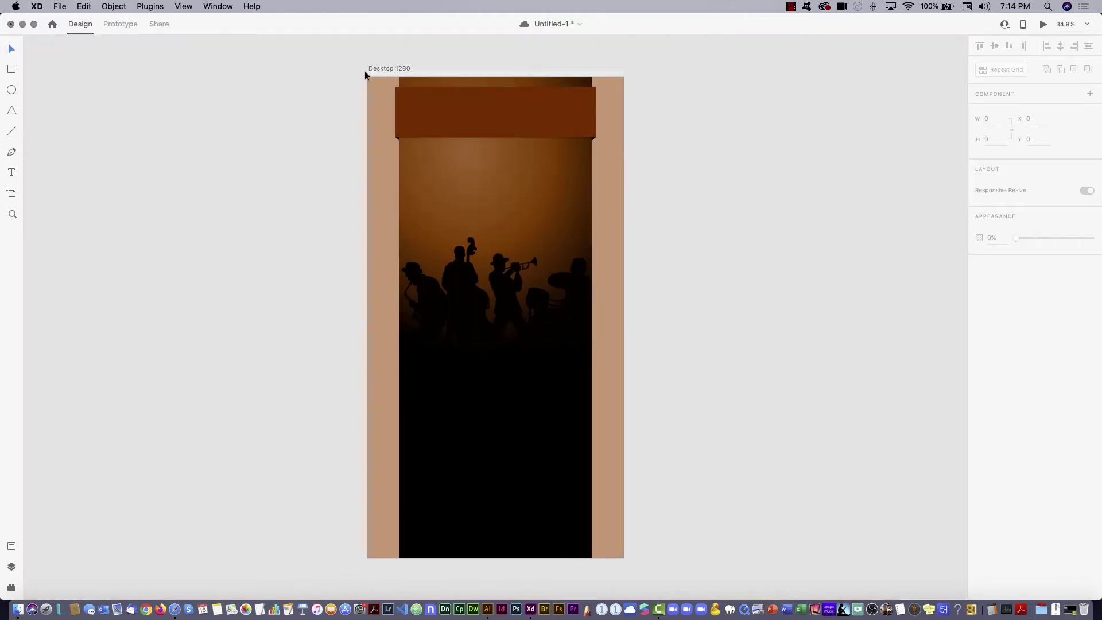
left_click(12, 213)
left_click_drag(352, 58, 661, 211)
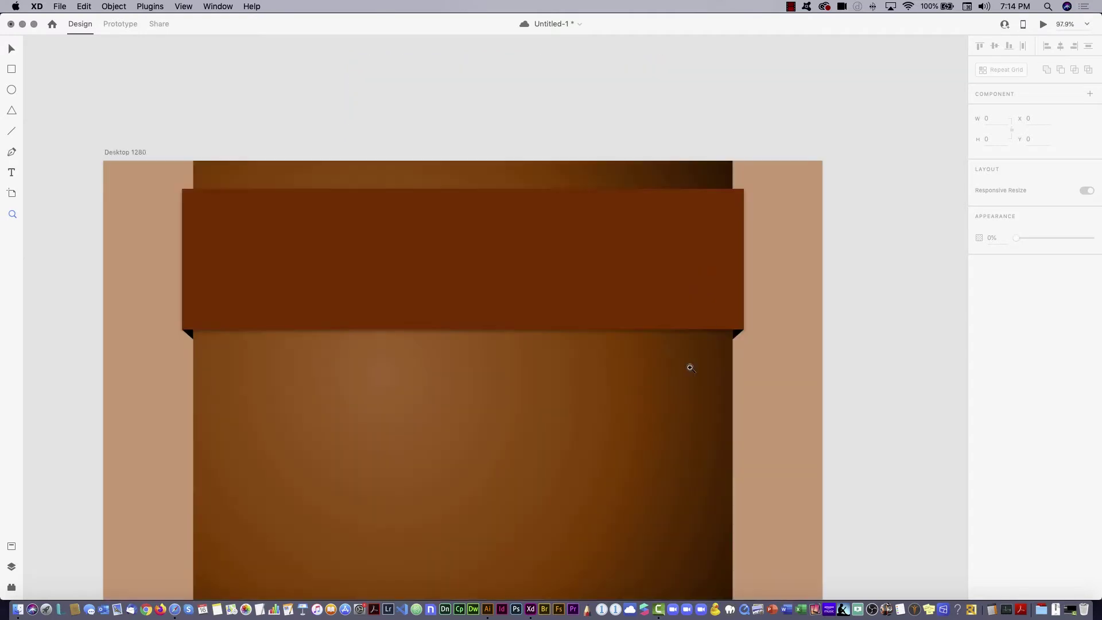
left_click(12, 51)
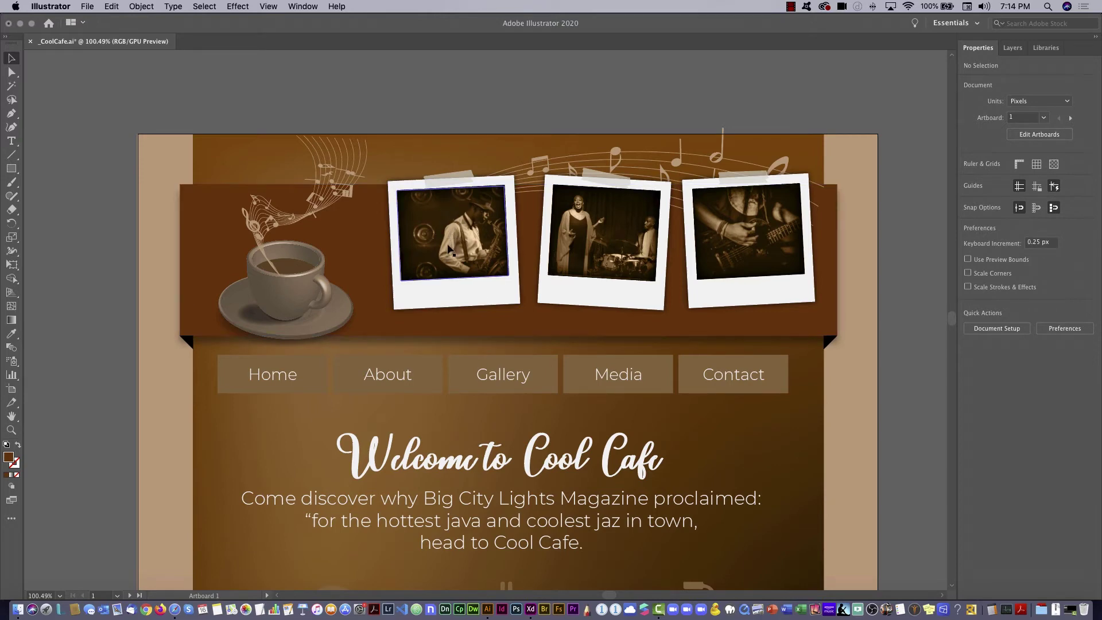
left_click(463, 236)
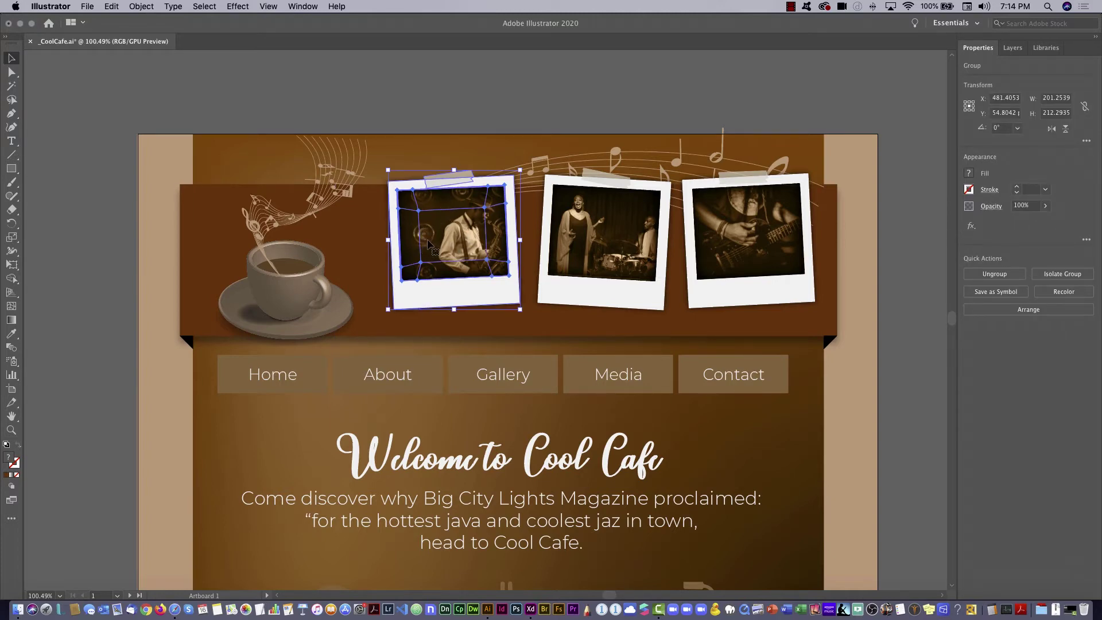
key("a")
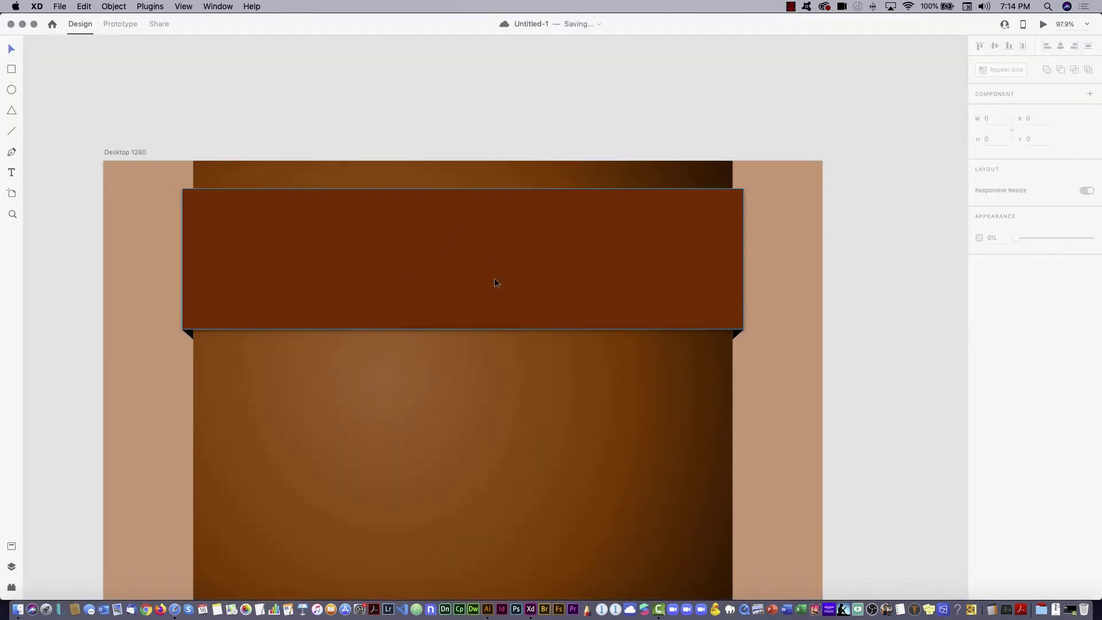
- Paste the saxophonist Polaroid group into Adobe XD and place it outside the artboard at X 1300, Y -115
key("super+v")
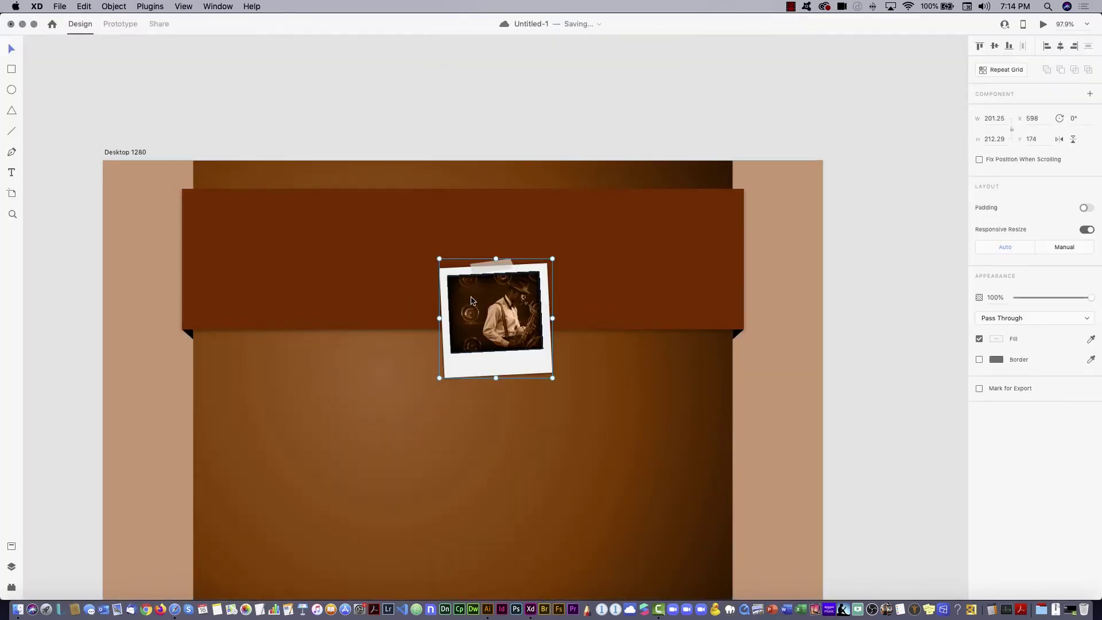
left_click_drag(474, 300, 870, 141)
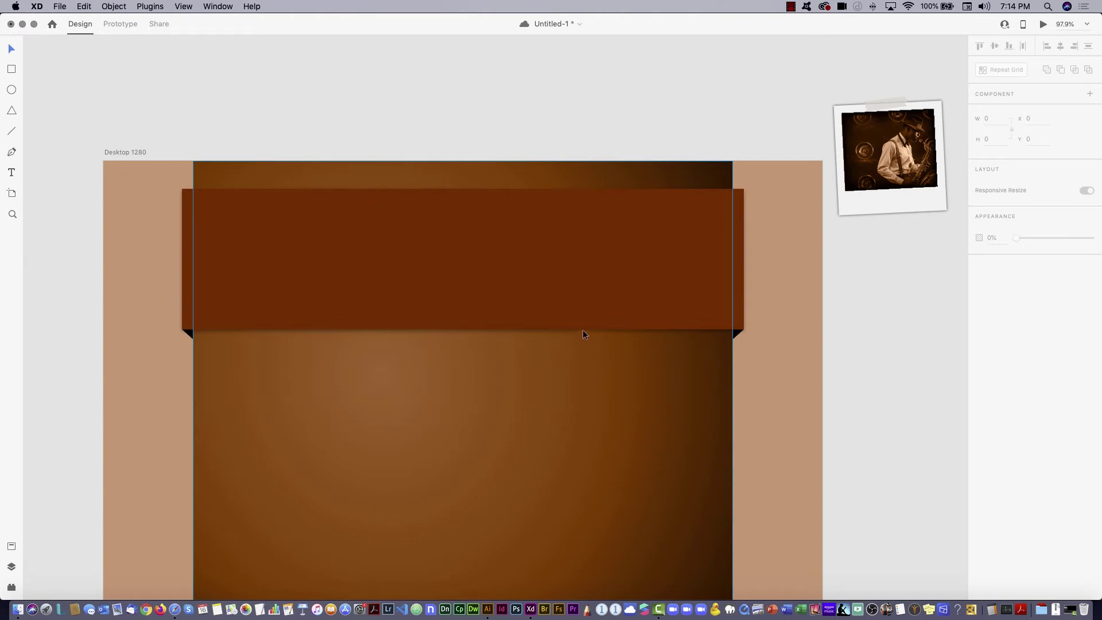
left_click(866, 198)
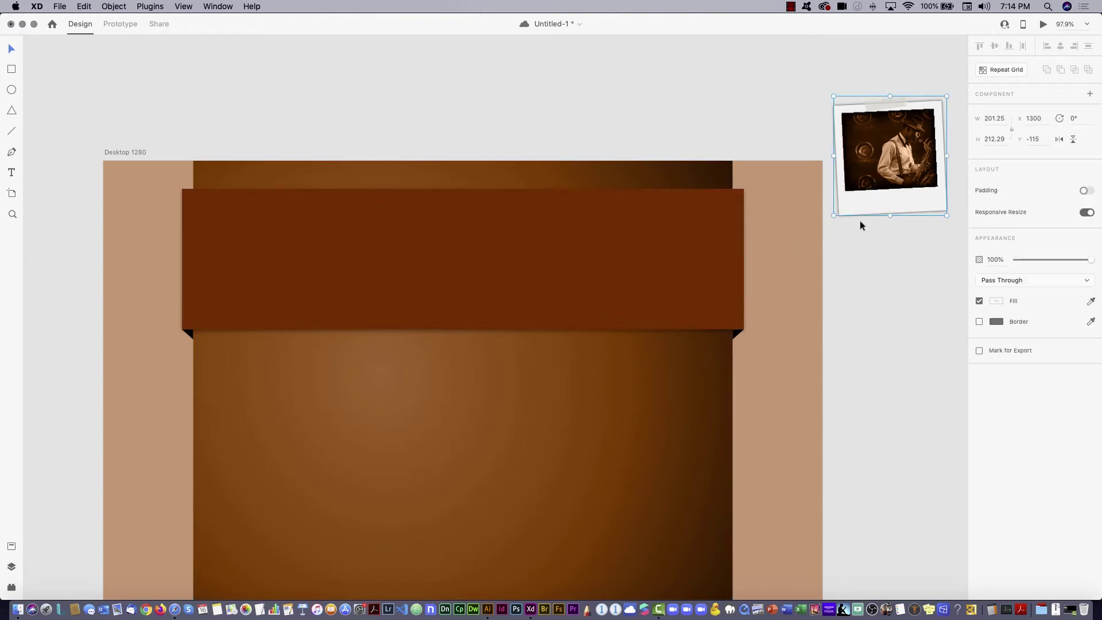
left_click(556, 117)
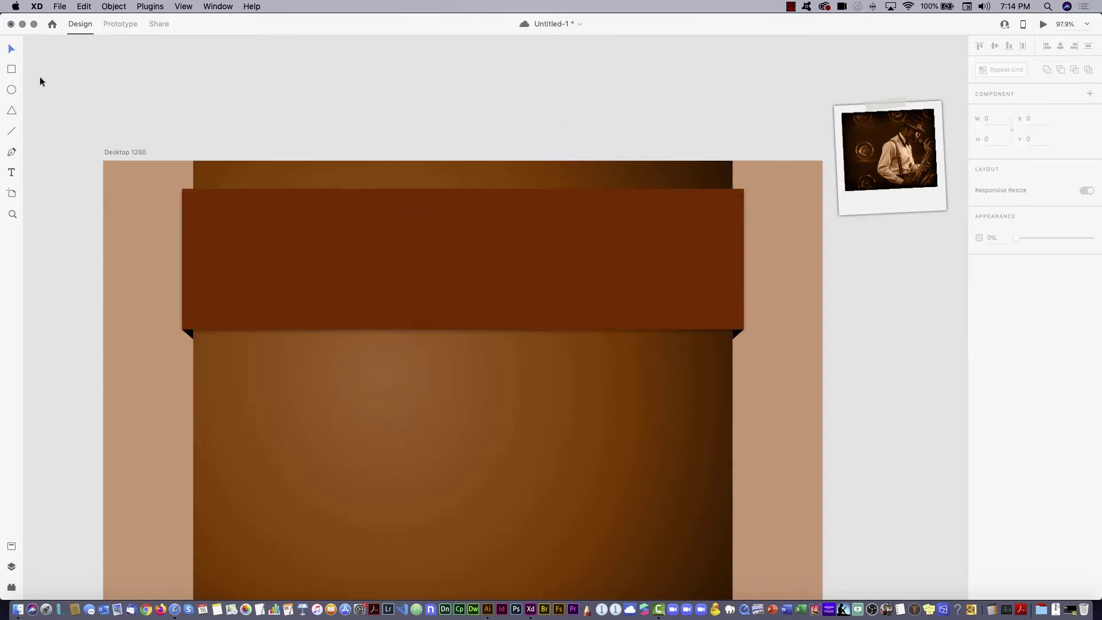
- Draw a white rectangle beside the reference Polaroid and set its width and height to 200
left_click(11, 69)
mouse_move(700, 107)
left_mouse_down()
mouse_move(755, 174)
mouse_move(814, 222)
mouse_move(828, 216)
mouse_move(818, 220)
left_mouse_up()
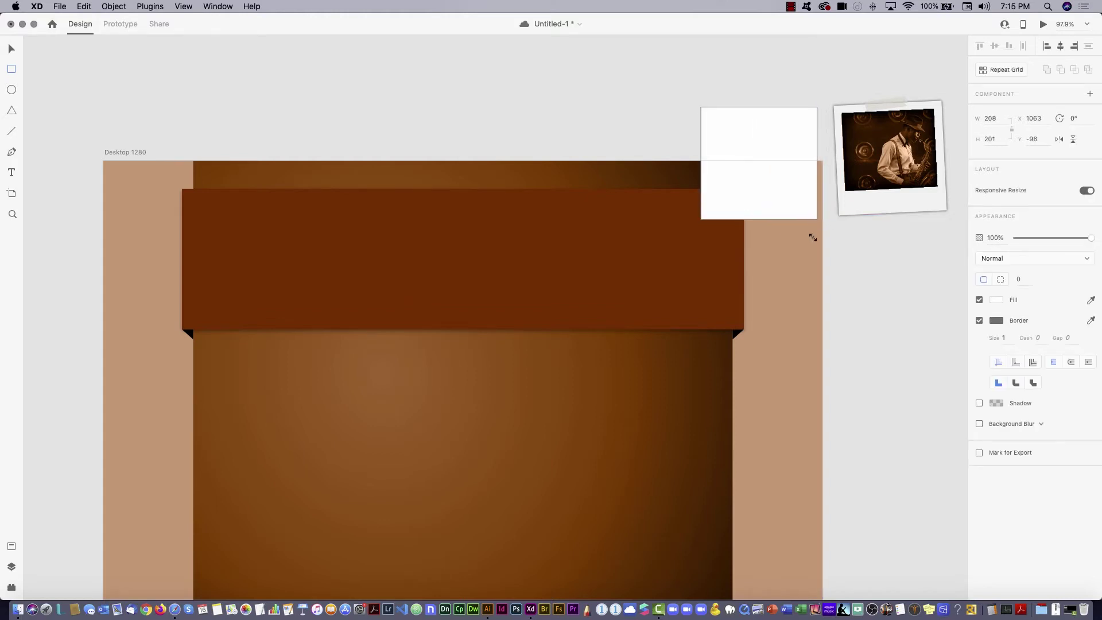
key("Tab")
type("2")
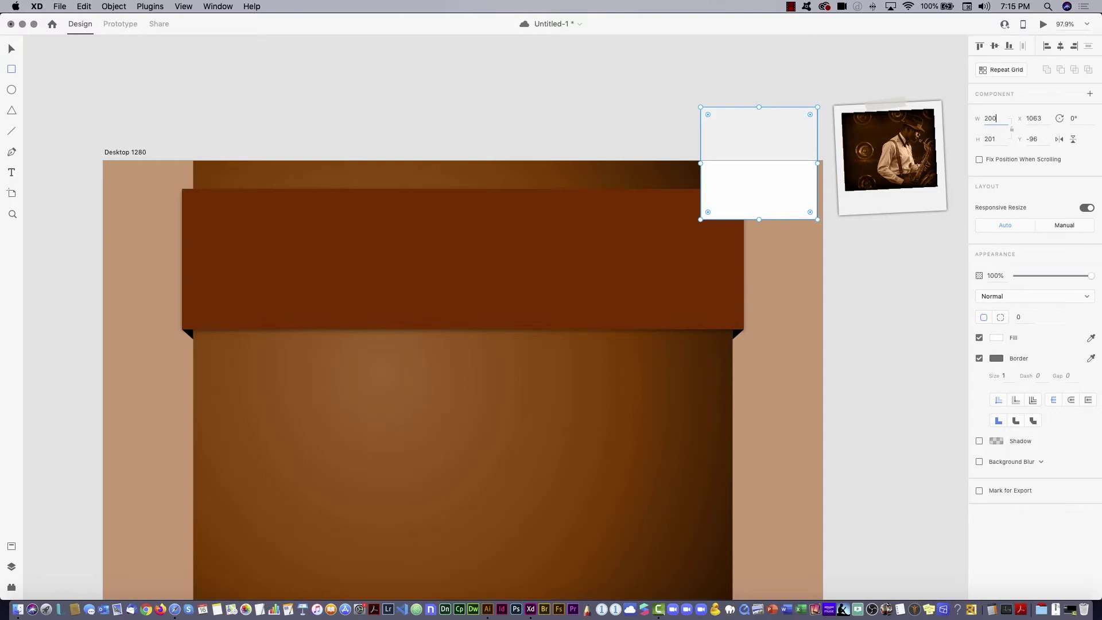
type("00")
key("Tab")
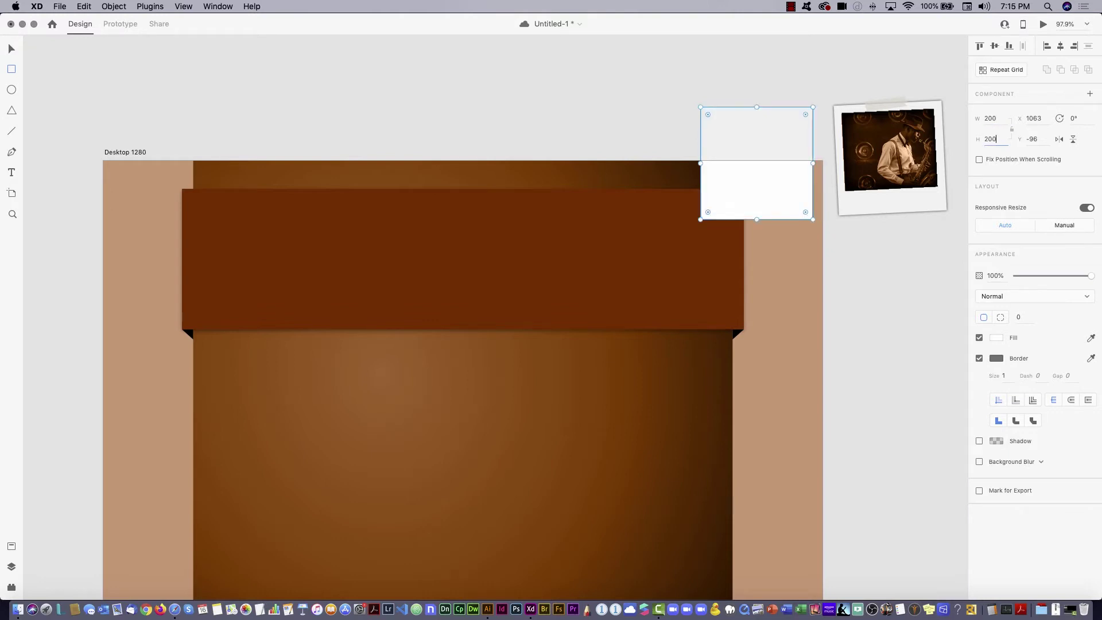
type("200")
key("Tab")
- Move the white square clear above the artboard to X 987, Y -235, near the reference Polaroid
left_click(11, 48)
left_click_drag(779, 198, 738, 120)
left_click_drag(812, 118, 853, 69)
left_click_drag(539, 290, 790, 97)
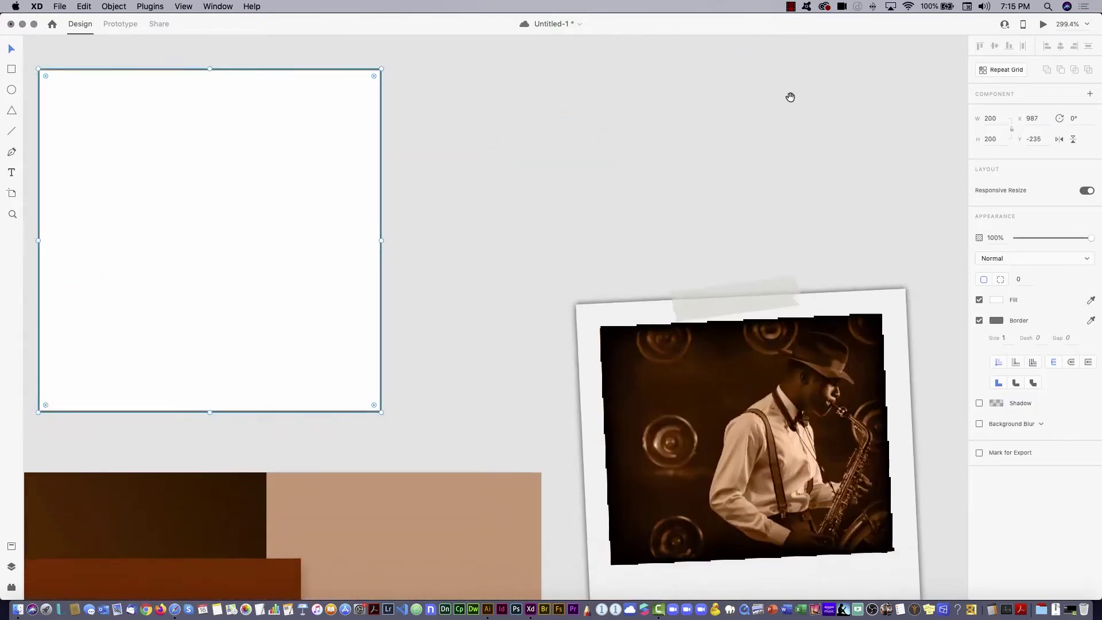
left_click_drag(599, 269, 583, 187)
left_click(534, 246, "alt+super")
left_click_drag(528, 257, 606, 274)
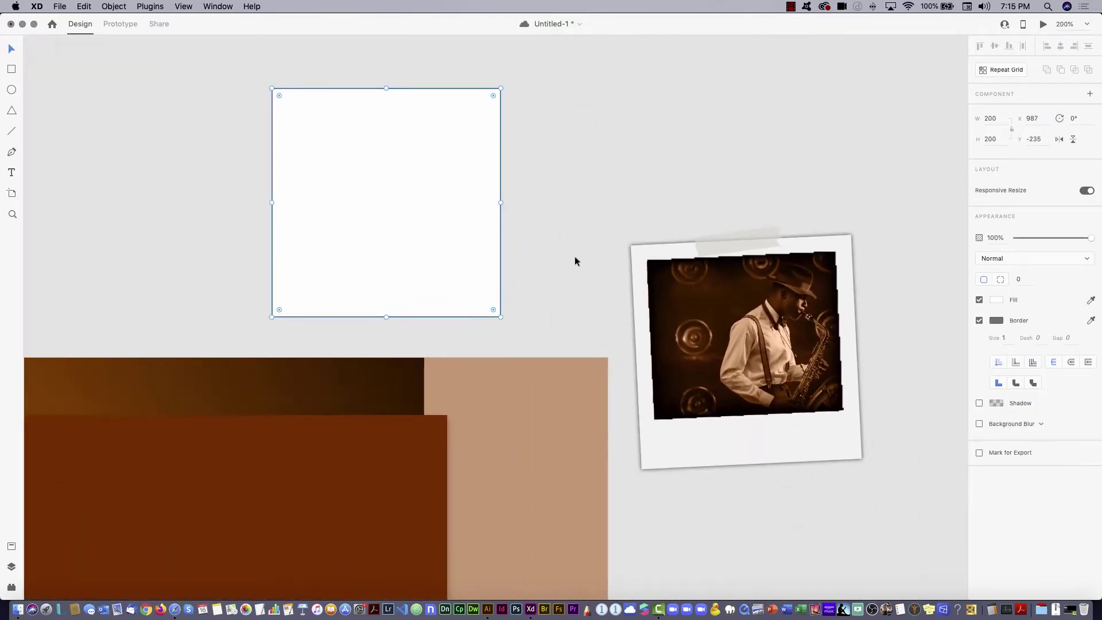
- Remove the white square's border and turn on its shadow, comparing the offset and blur settings with the banner's shadow
left_click(979, 321)
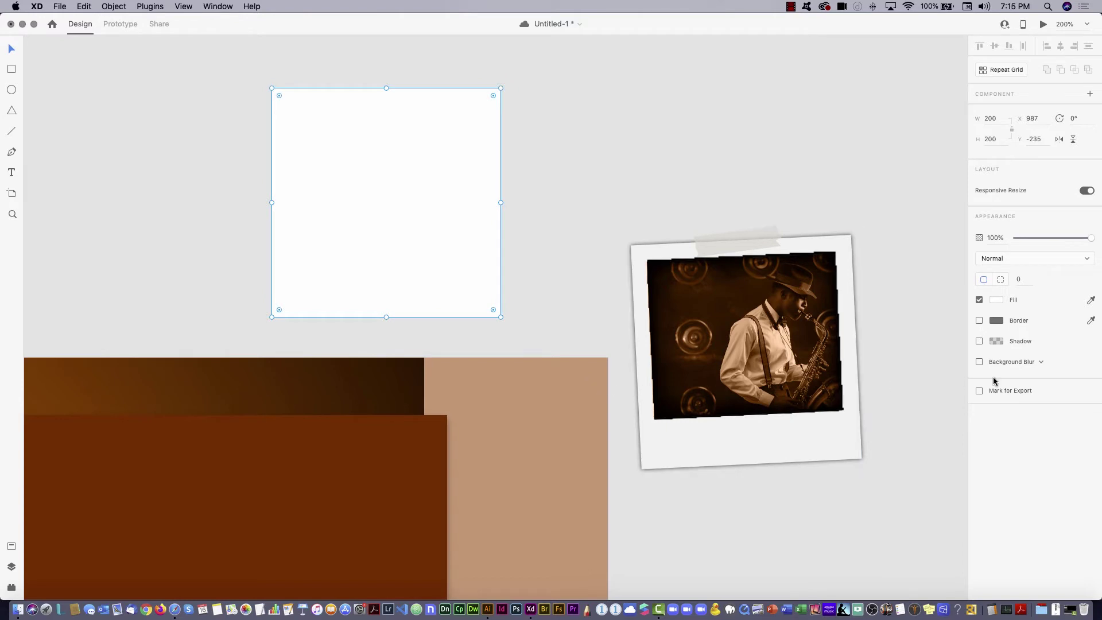
left_click(1016, 345)
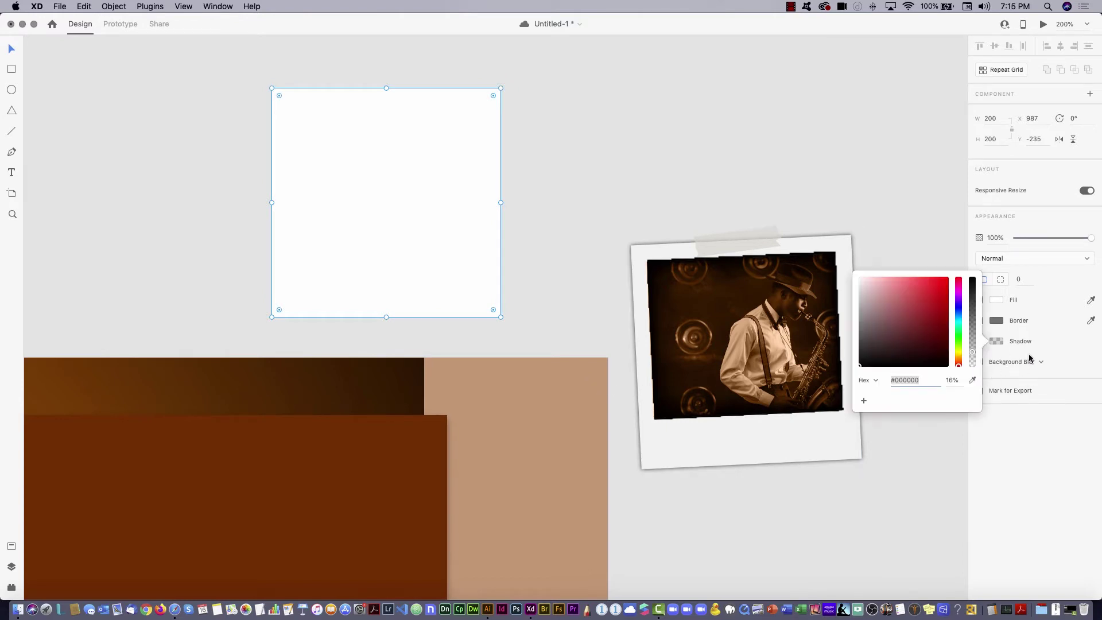
left_click(1026, 348)
left_click(979, 341)
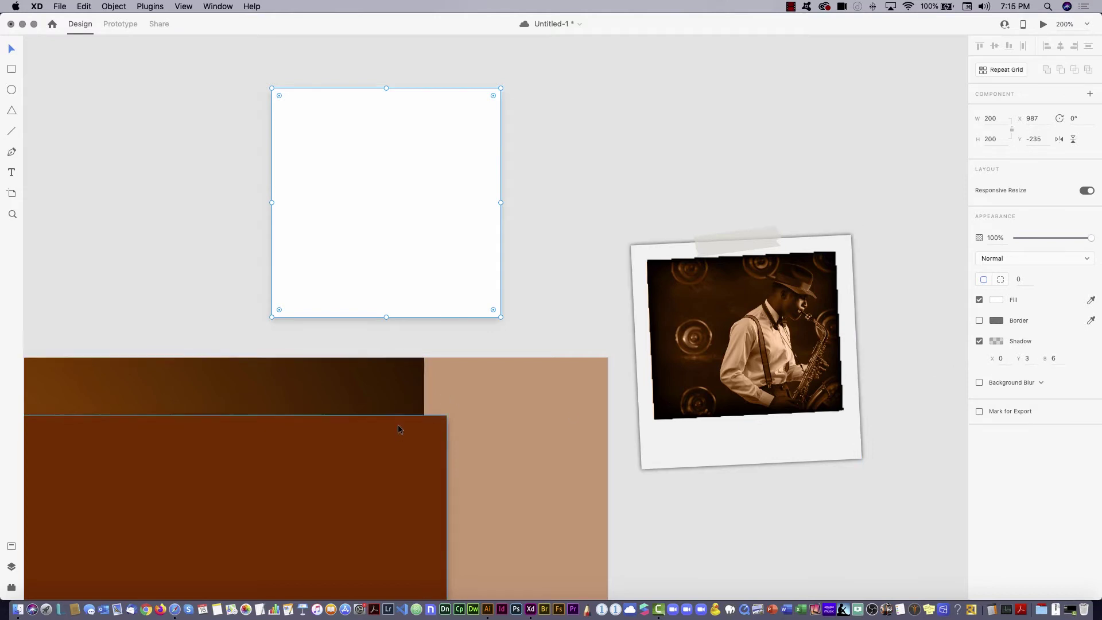
left_click(400, 441)
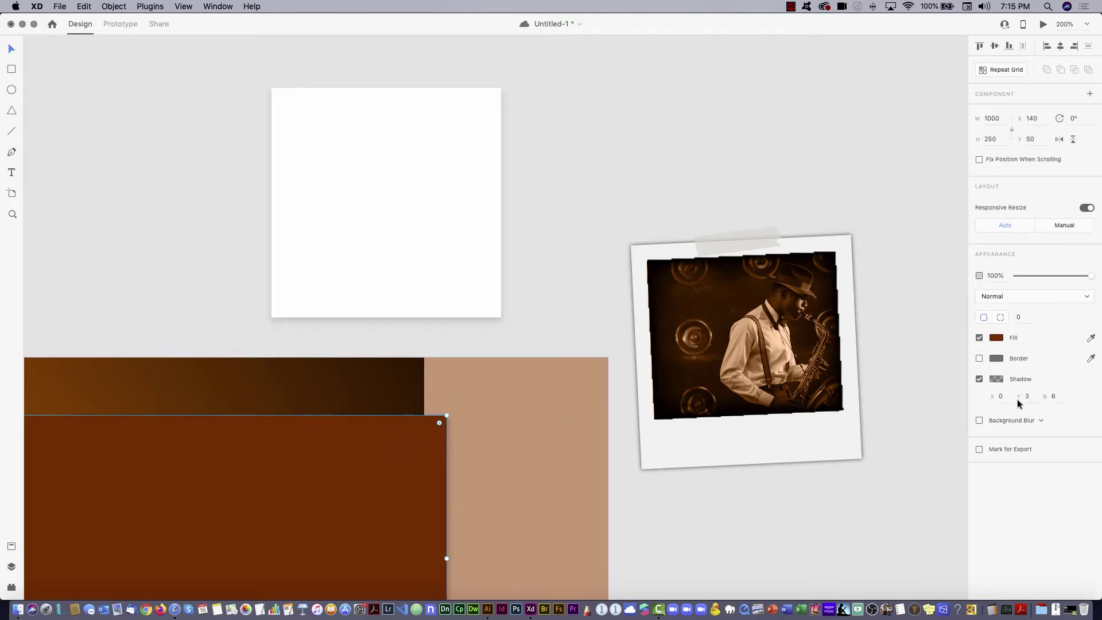
left_click(418, 280)
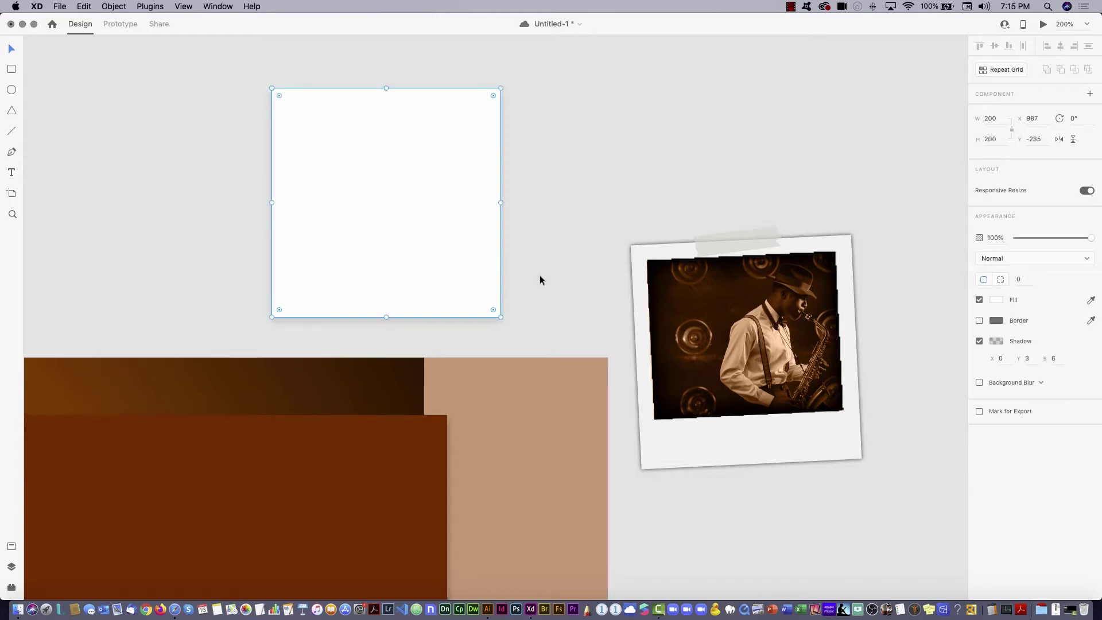
left_click(607, 158)
- Draw a borderless photo rectangle about 174 by 139 inside the upper part of the white square and fill it with light pink
left_click(417, 125)
left_click(185, 153)
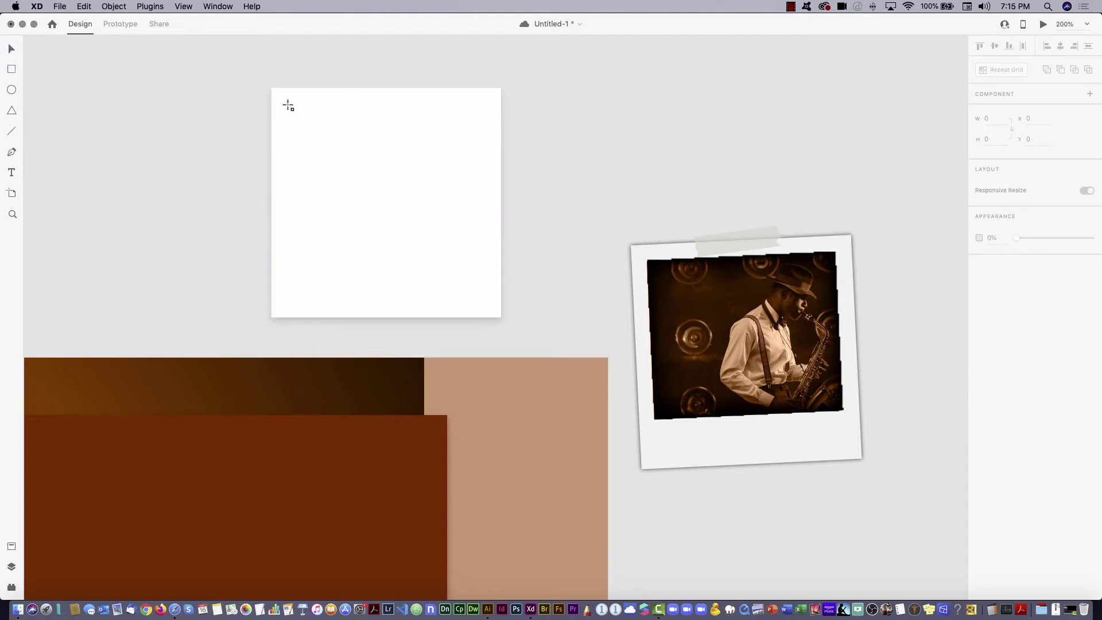
mouse_move(287, 104)
left_mouse_down()
mouse_move(455, 216)
mouse_move(494, 249)
mouse_move(488, 263)
left_mouse_up()
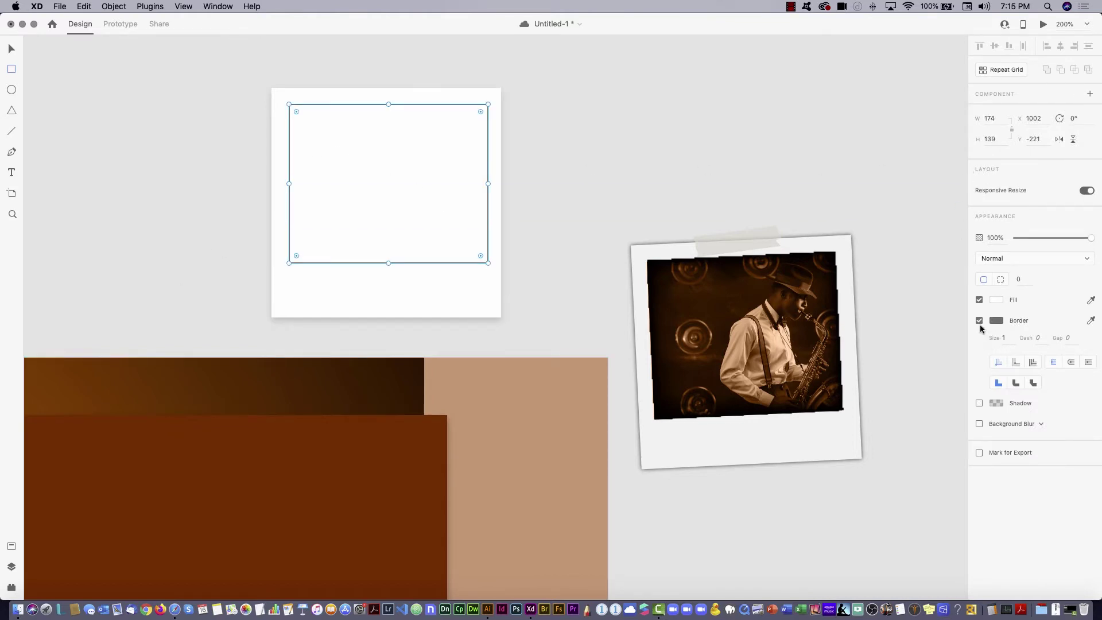
left_click(979, 320)
left_click(997, 300)
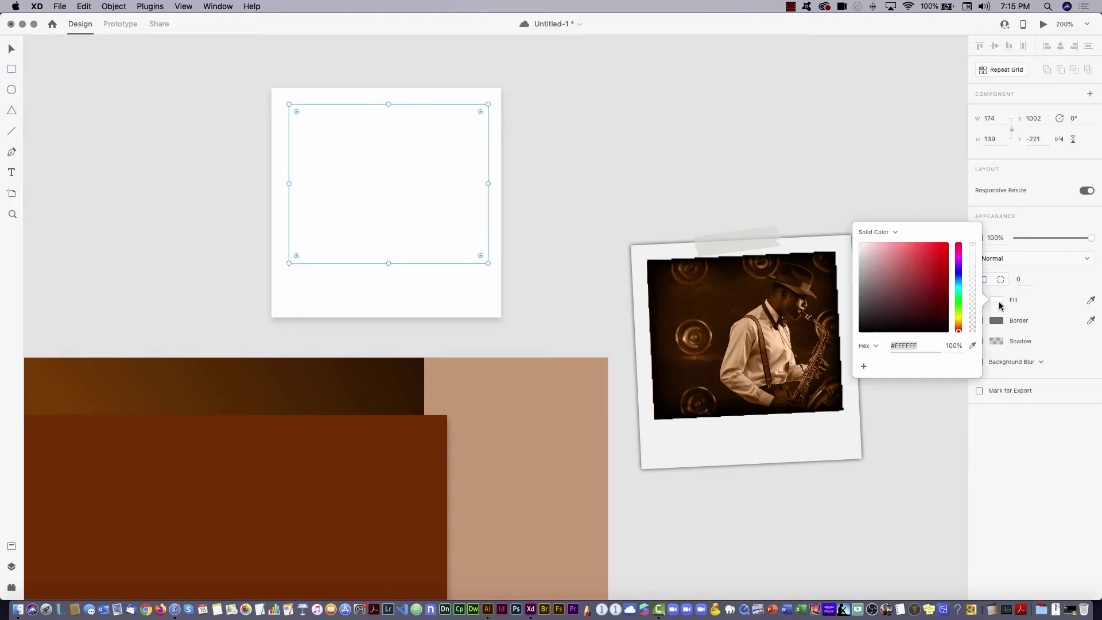
left_click(884, 251)
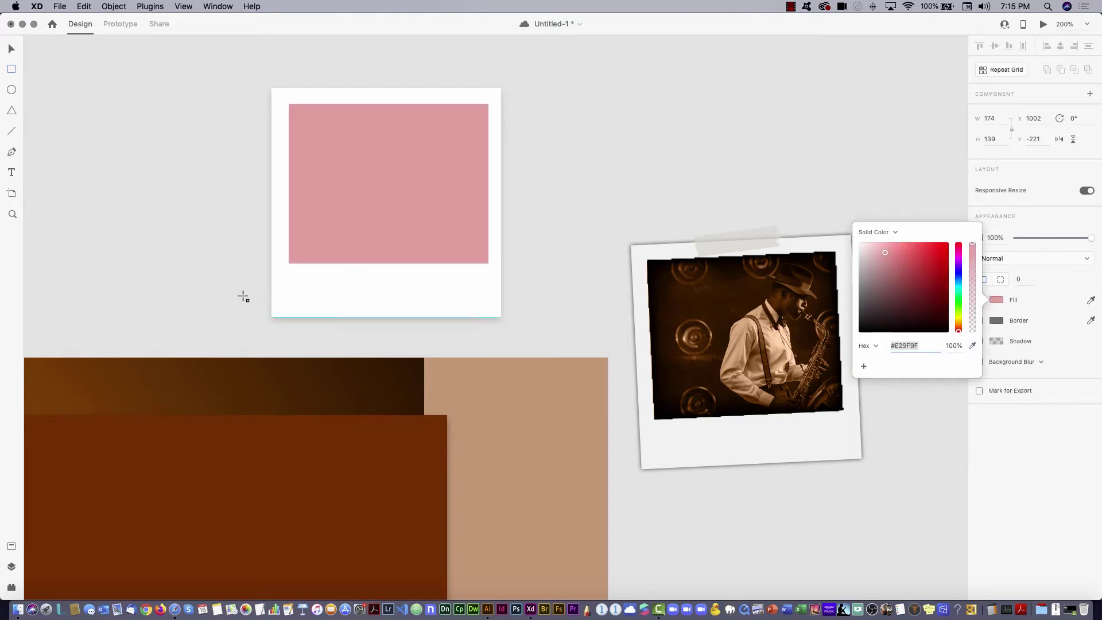
- Centre the pink photo rectangle horizontally with the white square
left_click(11, 50)
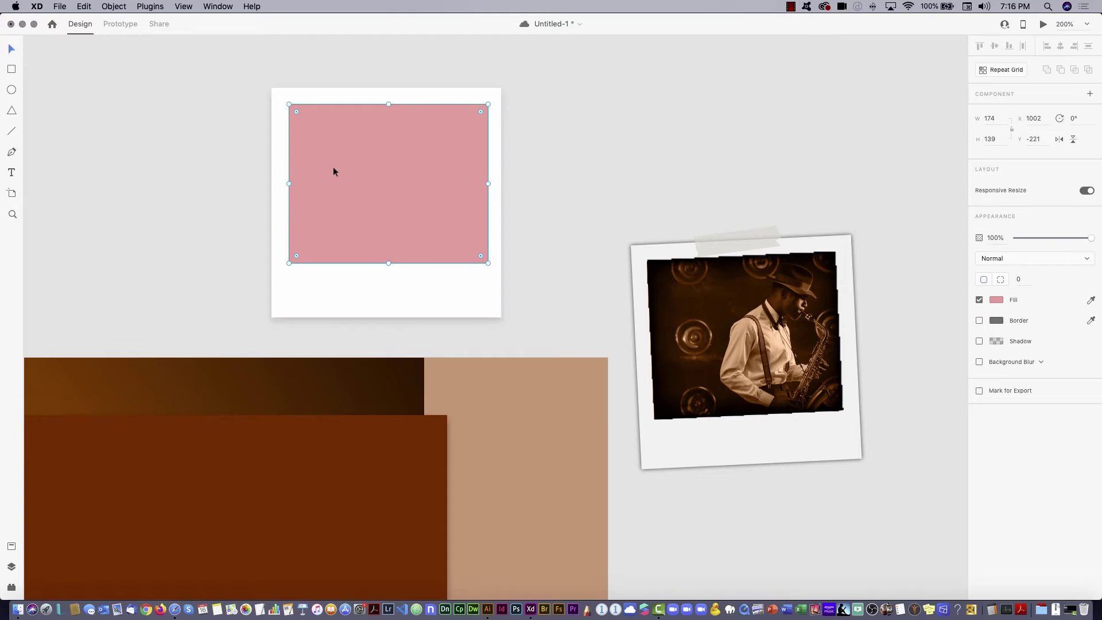
left_click(376, 298, "shift")
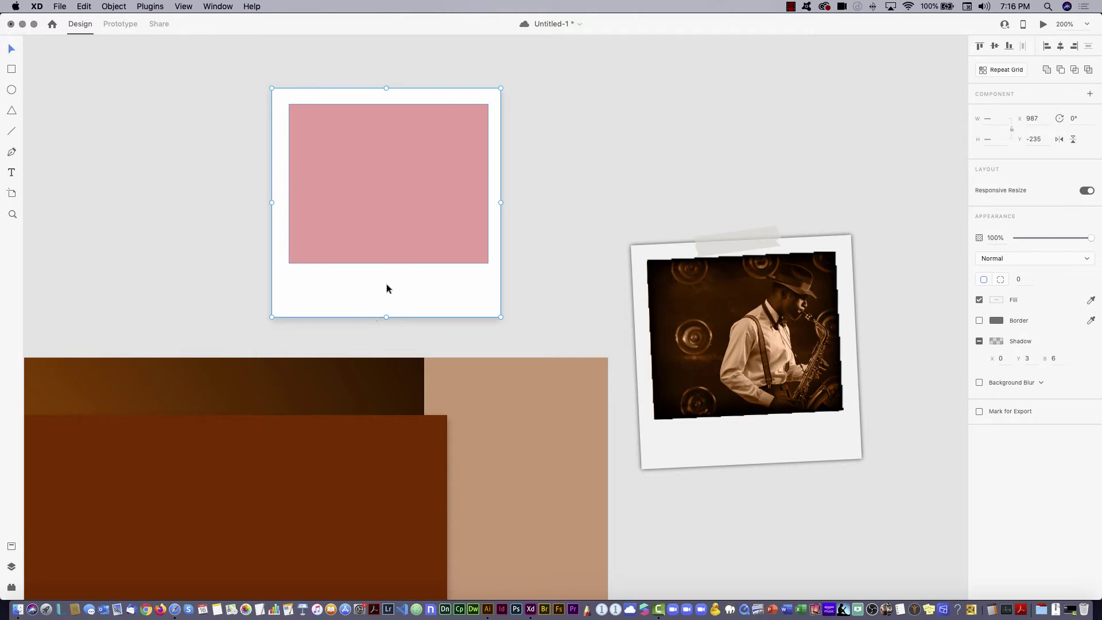
left_click(1061, 48)
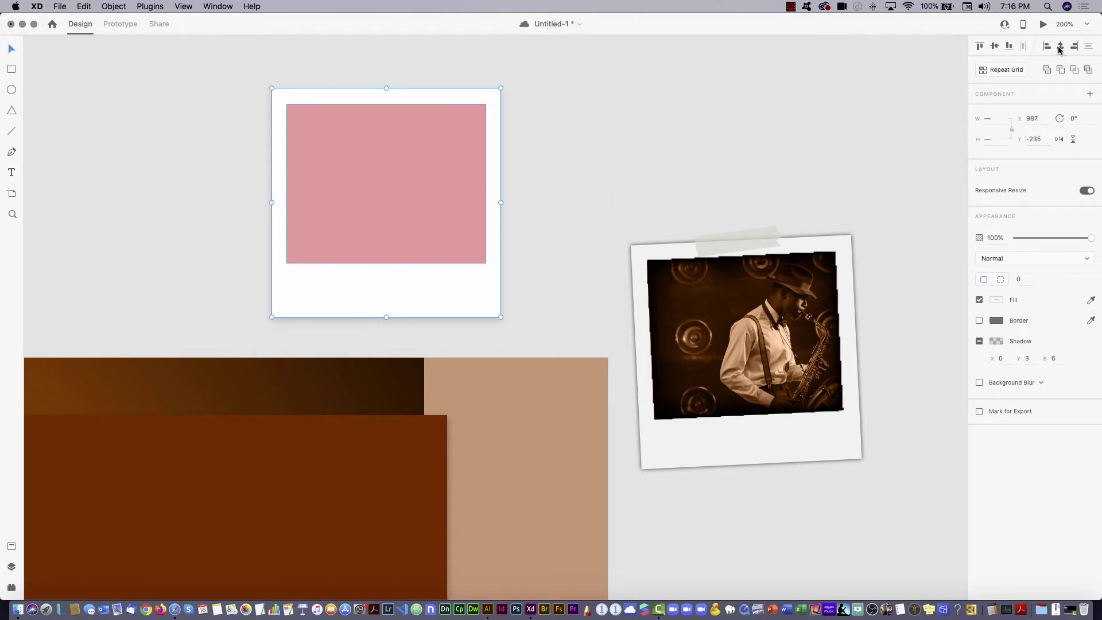
left_click(539, 190)
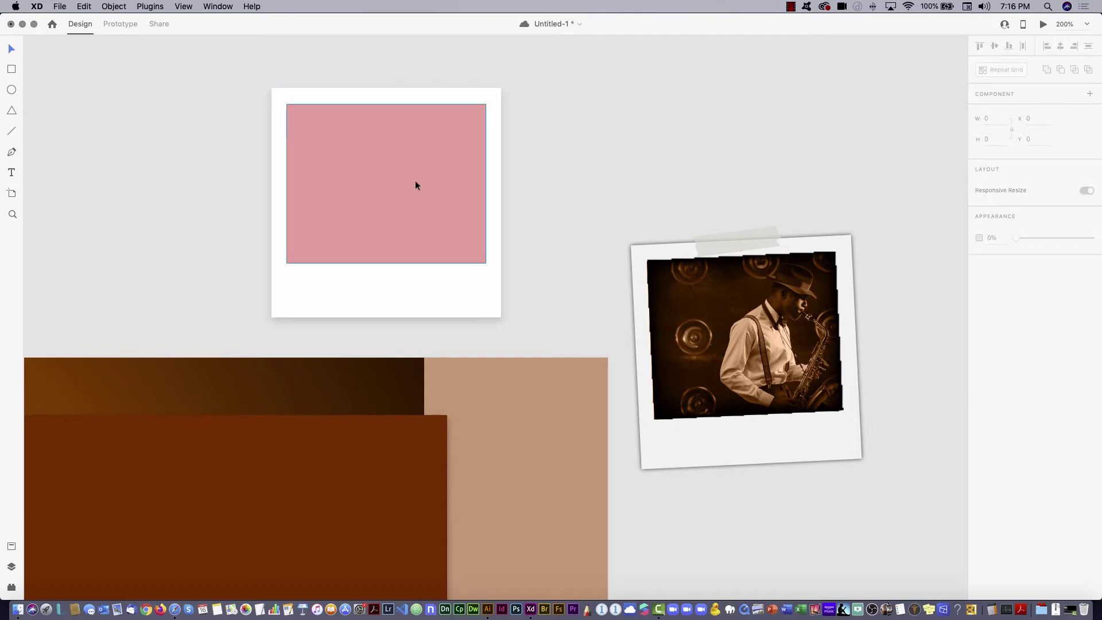
- Move the pink rectangle off-centre over the square's edge, then align the two shapes to a common horizontal centre again
left_click_drag(415, 182, 460, 198)
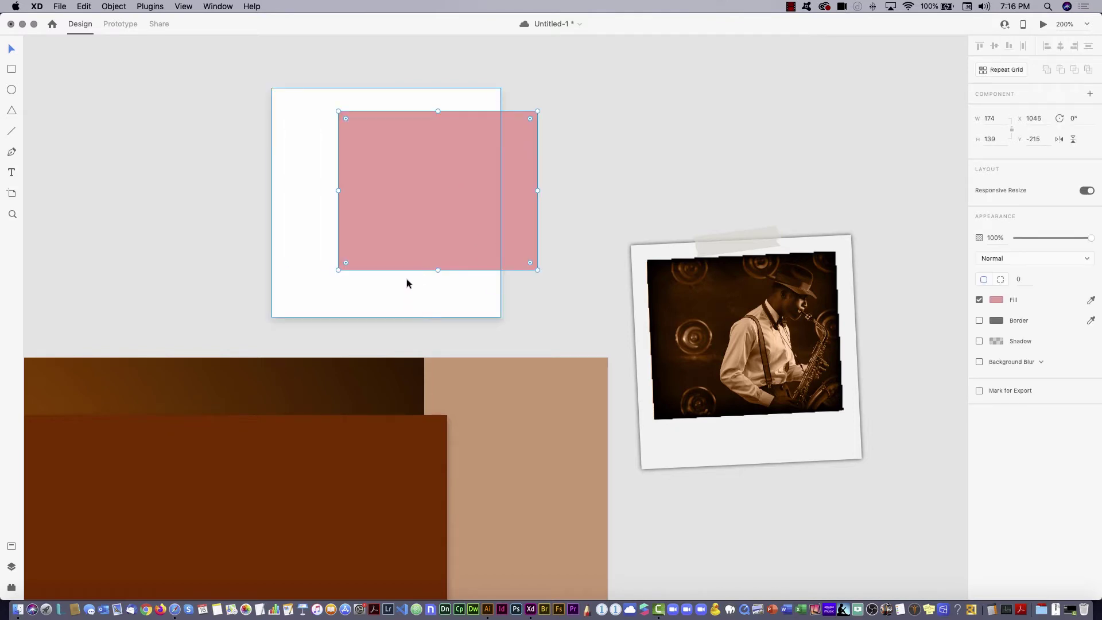
left_click(302, 245, "shift")
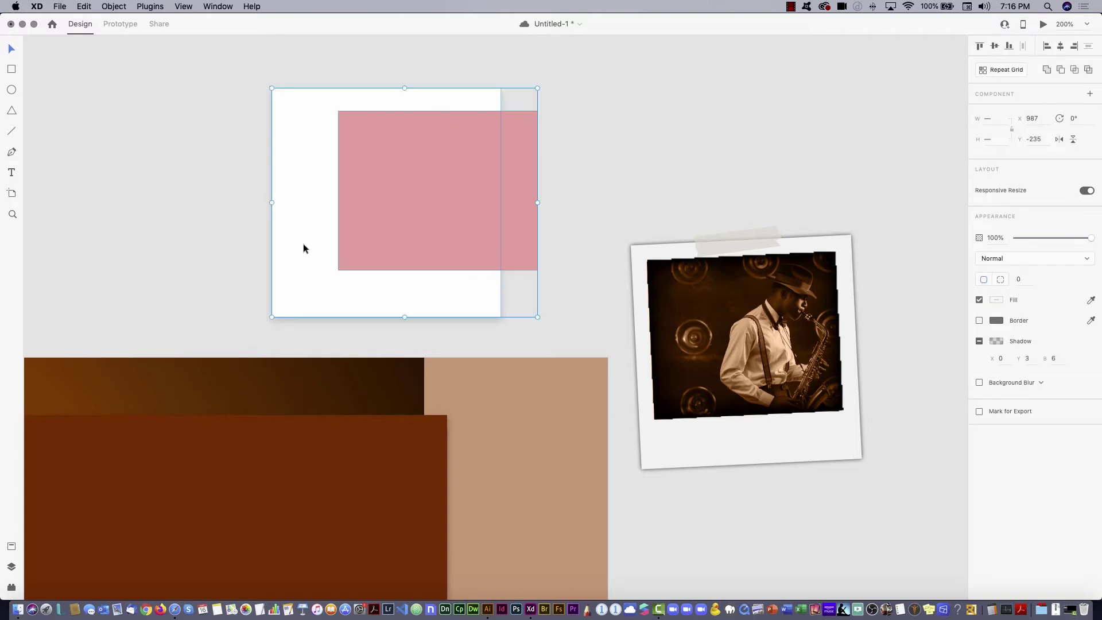
left_click(1060, 47)
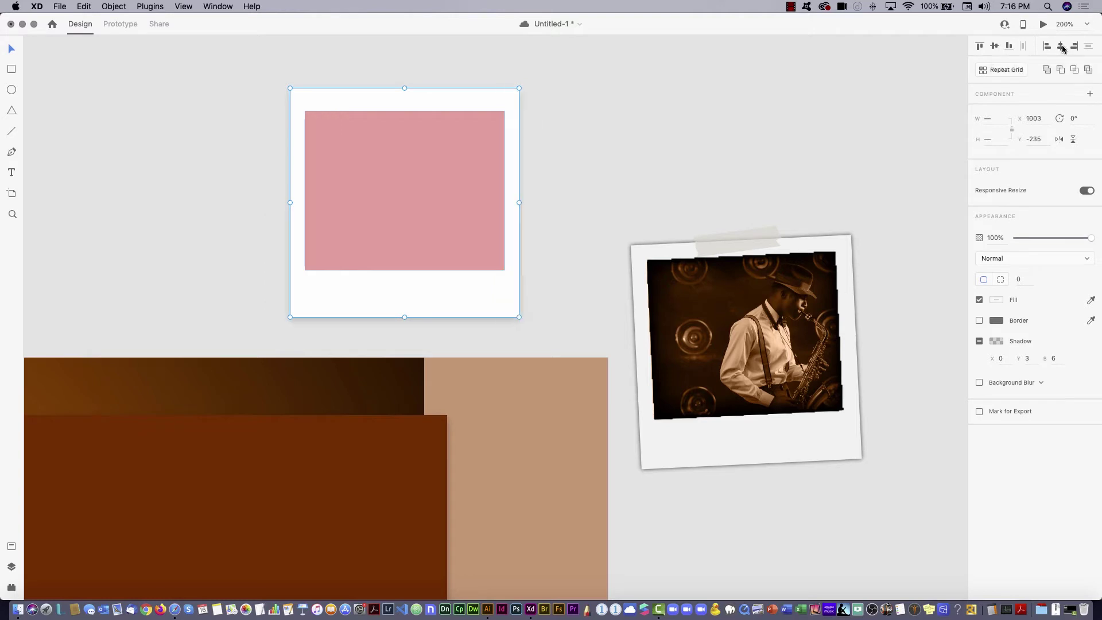
left_click(601, 172)
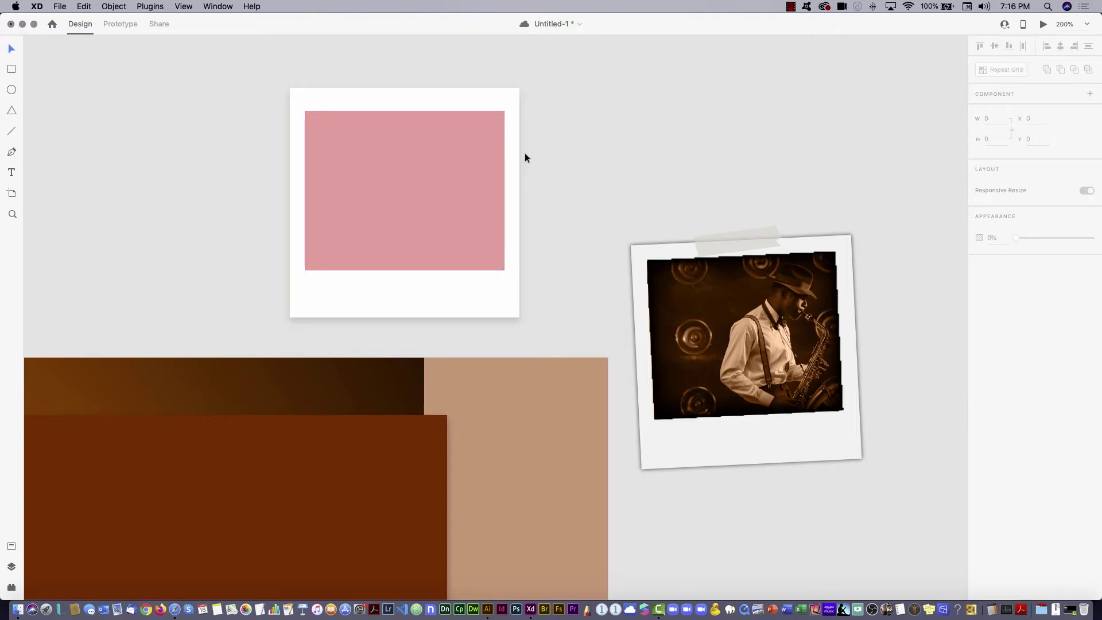
- Nudge the pink photo rectangle up to Y -221 within the white frame
left_click(483, 167)
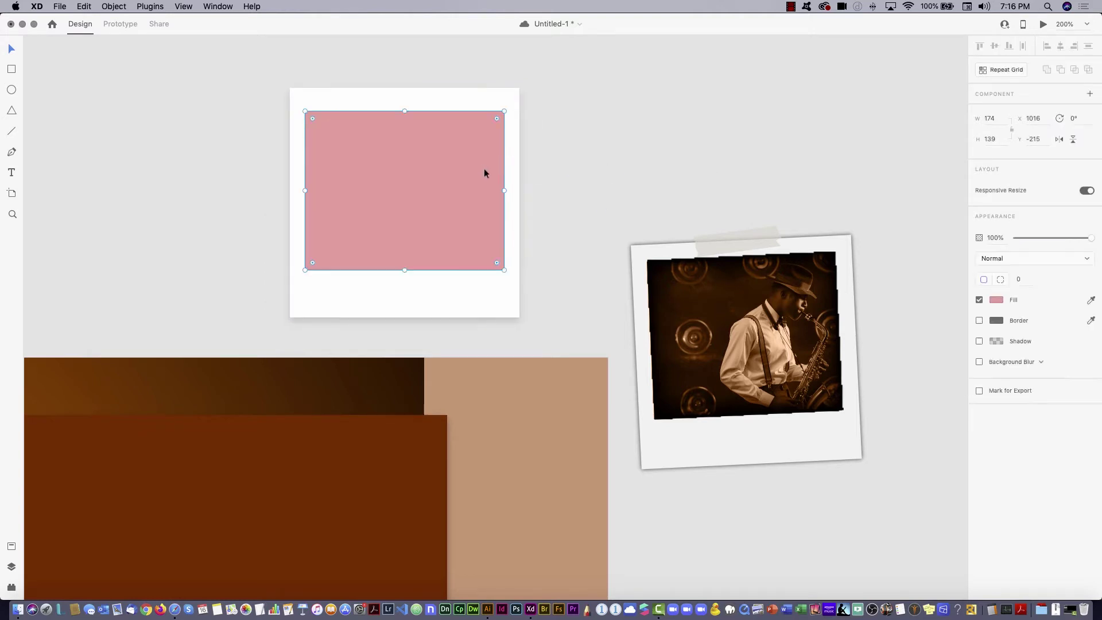
key("Up")
key("Up")
key("Up")
key("Up")
key("Up")
key("Up")
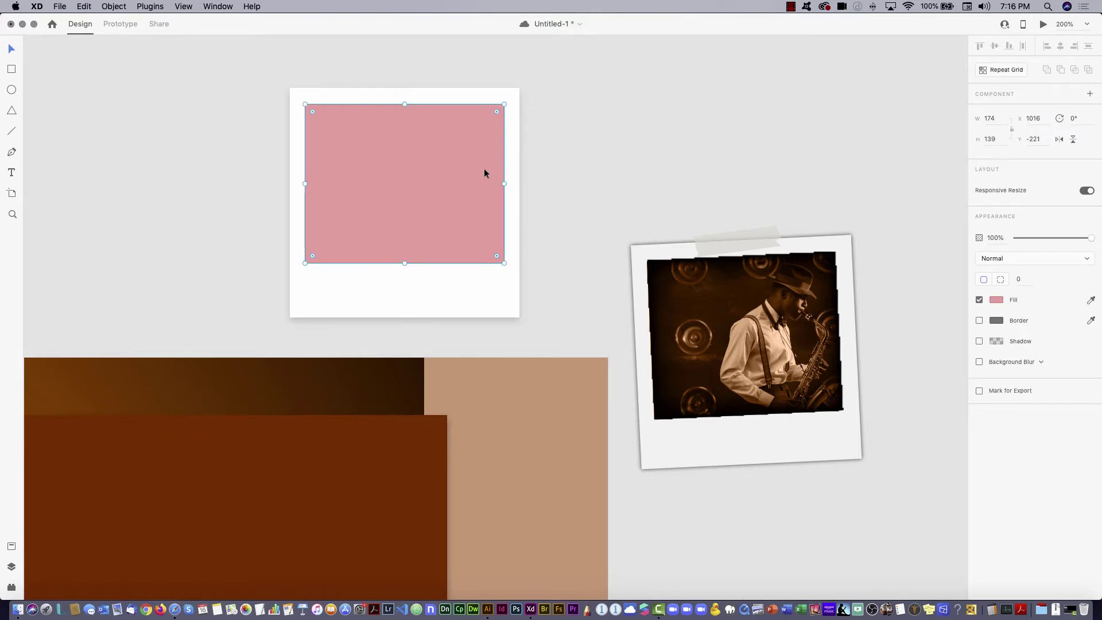
left_click(581, 199)
- Switch to Finder and open the CoolCafe folder on the Desktop
left_click(447, 208)
key("super+Tab")
key("super+Tab")
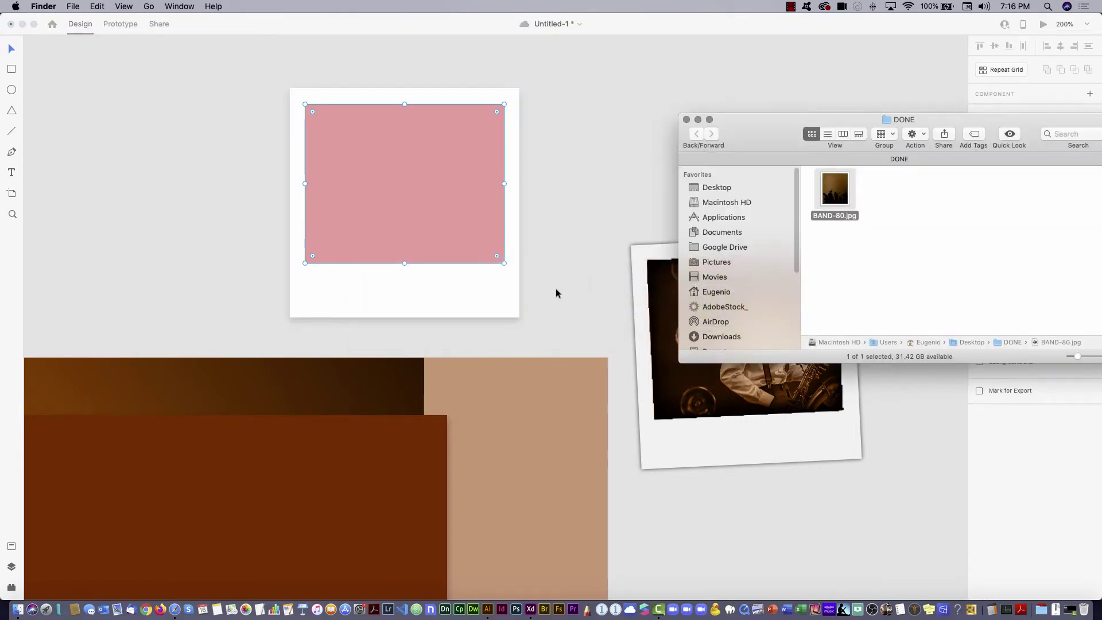
key("super+shift+d")
key("Down")
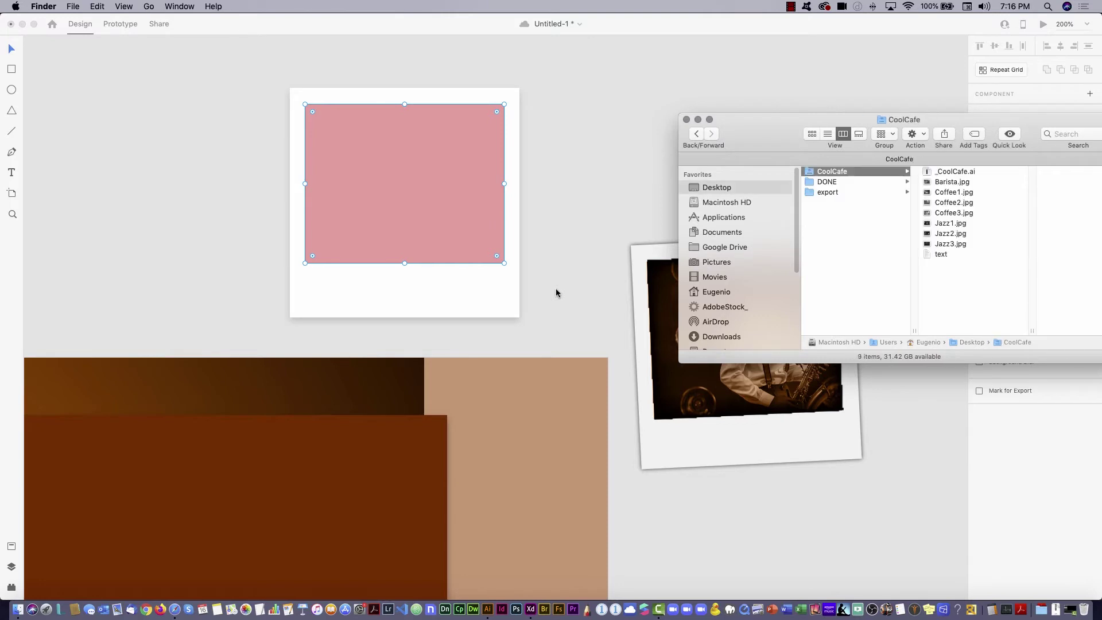
key("Right")
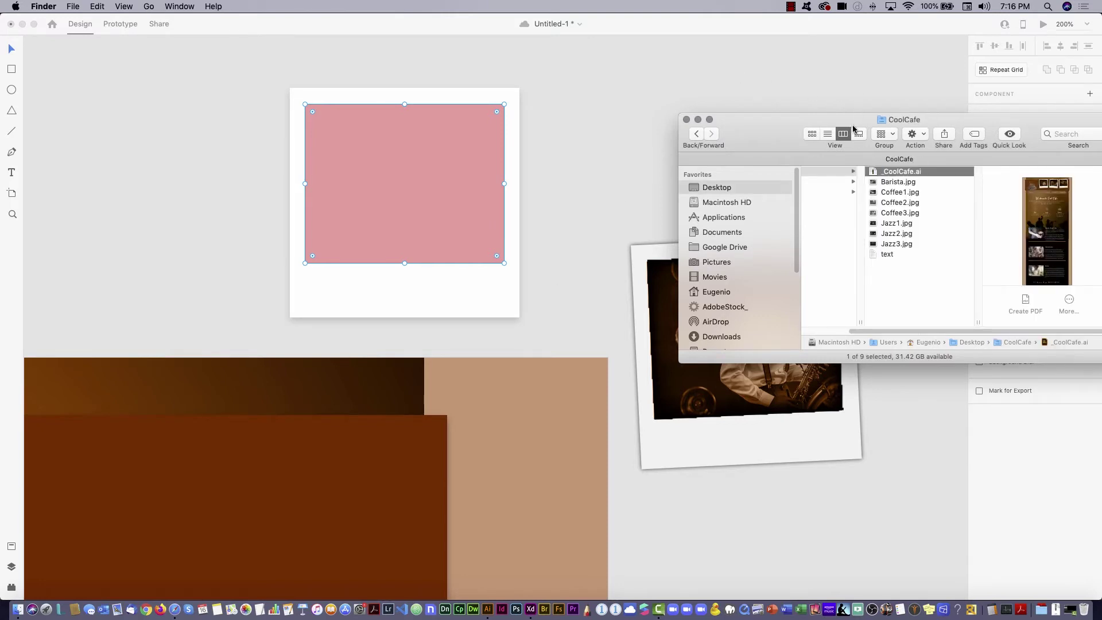
- Show the CoolCafe files as icons, enlarge the Finder window and move it so the pink rectangle stays reachable
left_click(813, 135)
left_click_drag(695, 360, 358, 560)
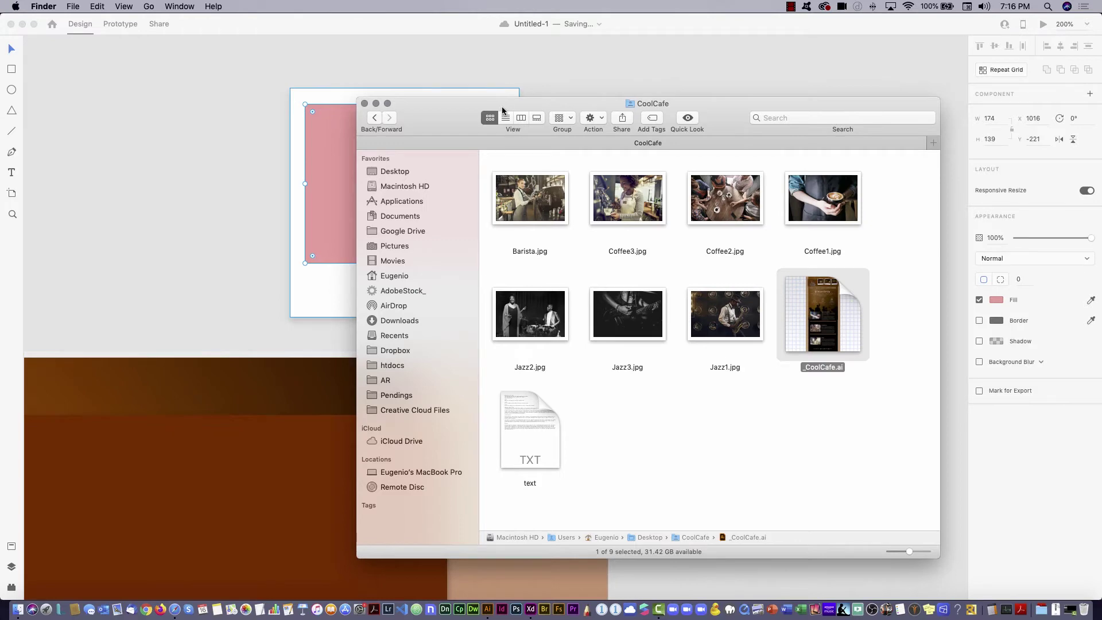
left_click_drag(507, 107, 641, 171)
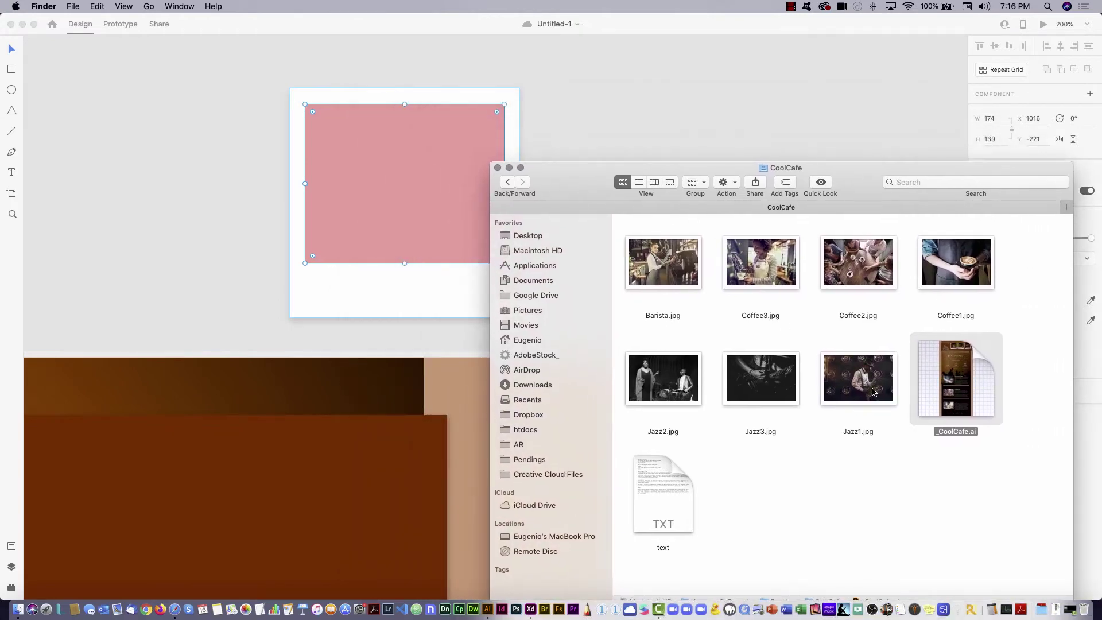
- Preview Jazz1.jpg, place it into the pink photo rectangle as its fill and return to Adobe XD
left_click(873, 407)
key("space")
key("space")
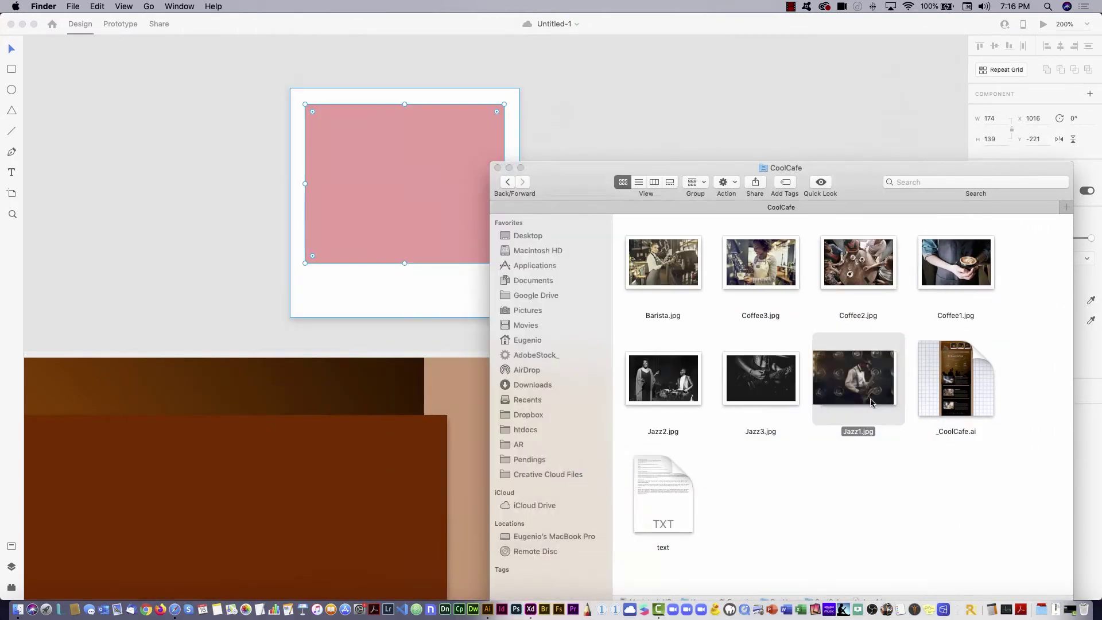
left_click_drag(859, 382, 389, 177)
key("super+Tab")
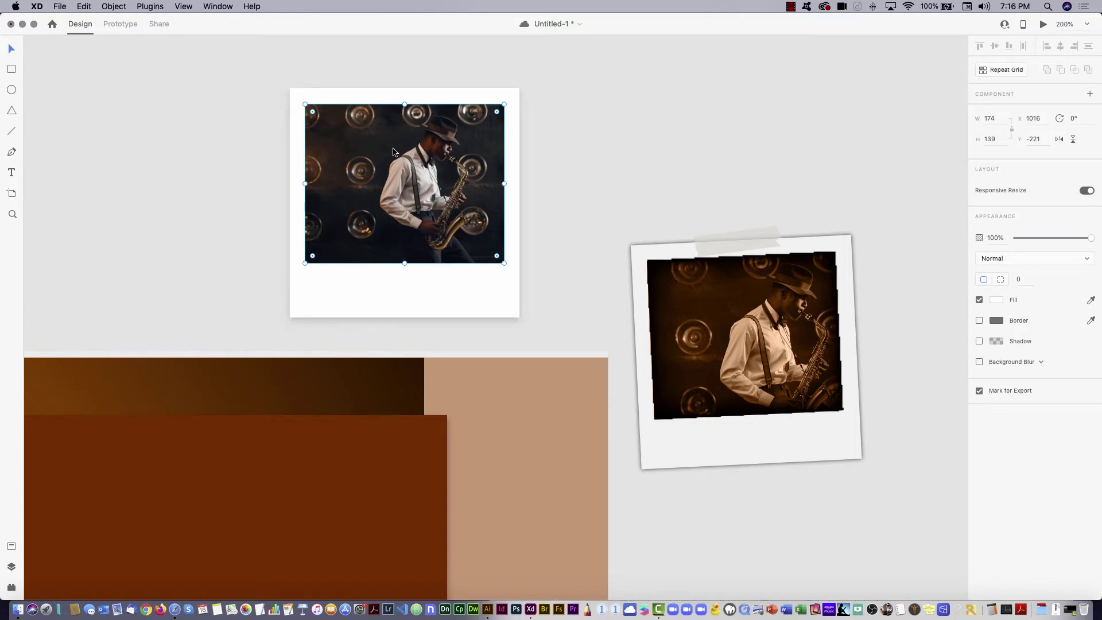
- Enlarge the saxophonist photo inside its mask and reposition it to match the crop of the reference Polaroid
double_click(395, 192)
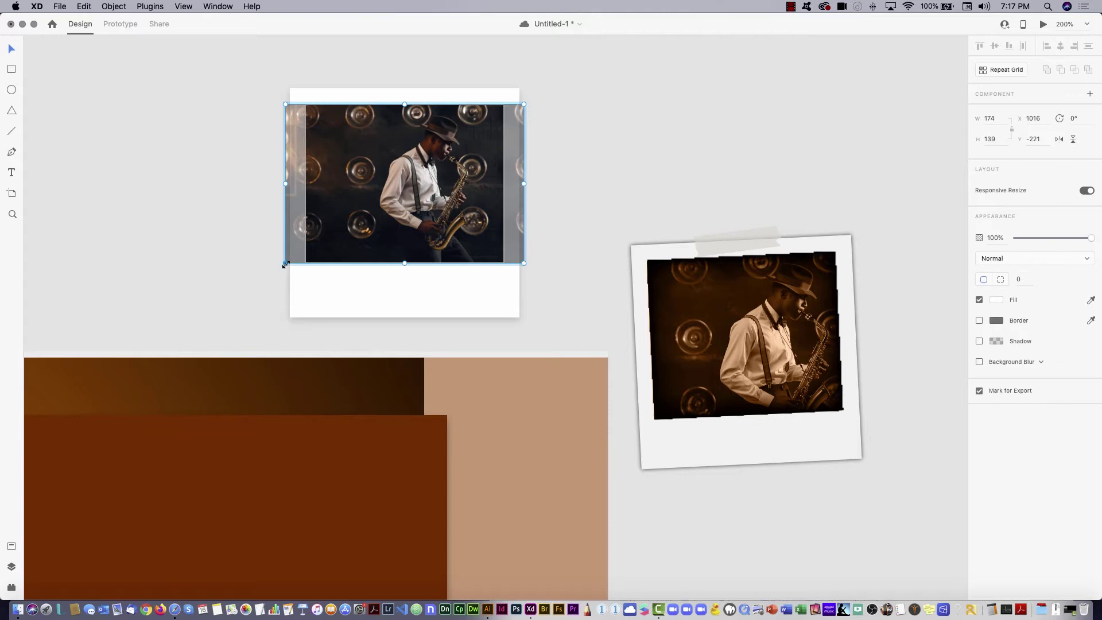
left_click_drag(281, 269, 256, 299)
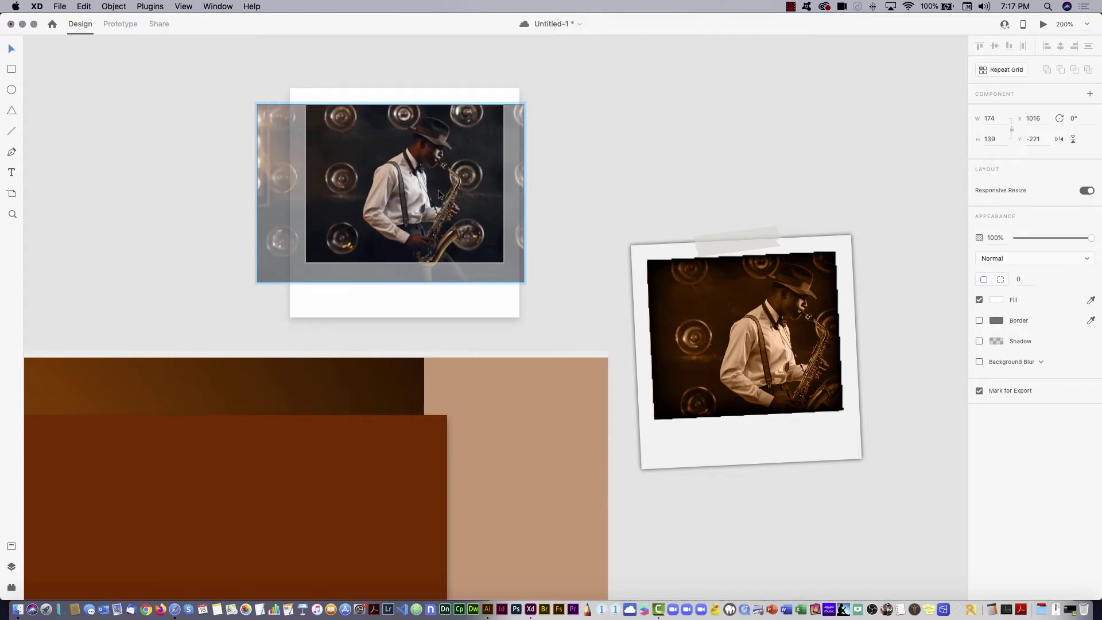
left_click_drag(439, 194, 426, 214)
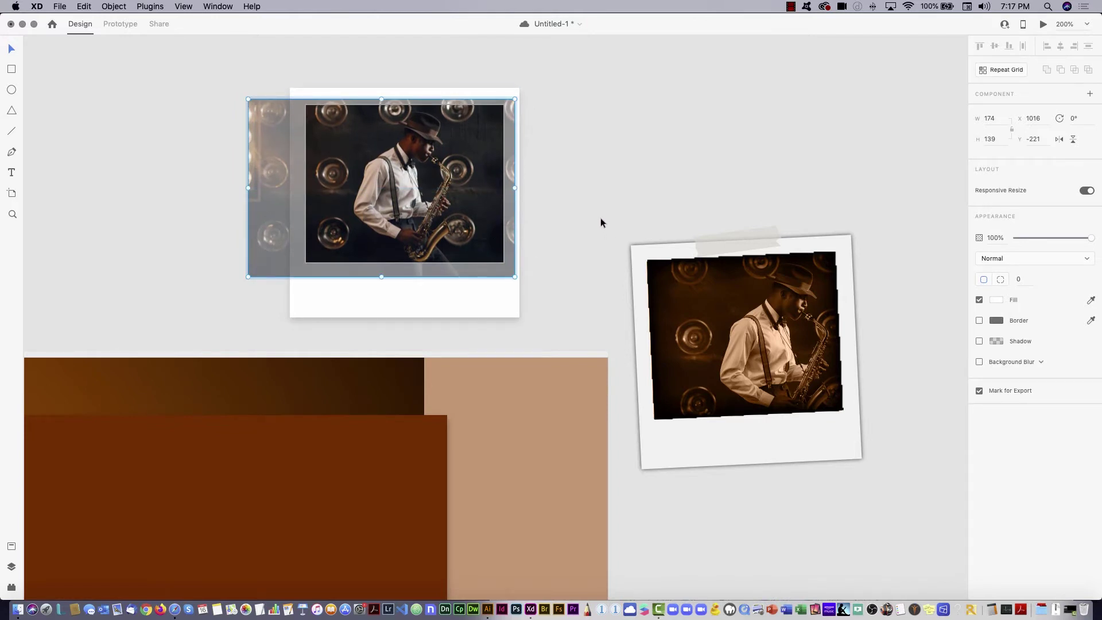
left_click(615, 112)
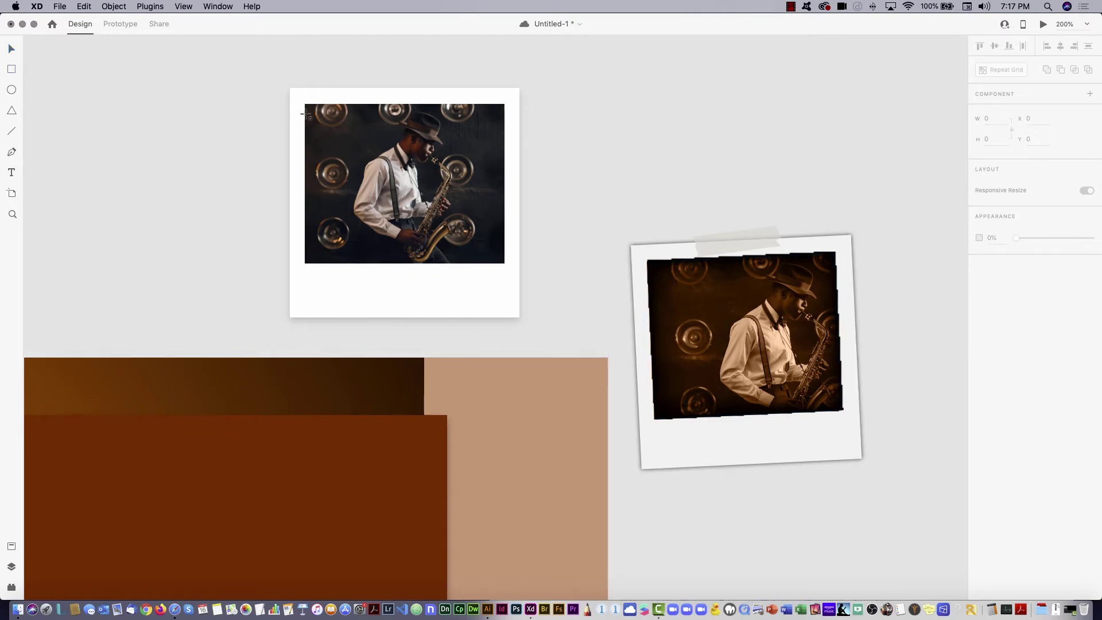
- Draw a borderless 174 by 139 rectangle exactly over the saxophonist photo and fill it with brown #8B4F24
left_click_drag(311, 110, 503, 263)
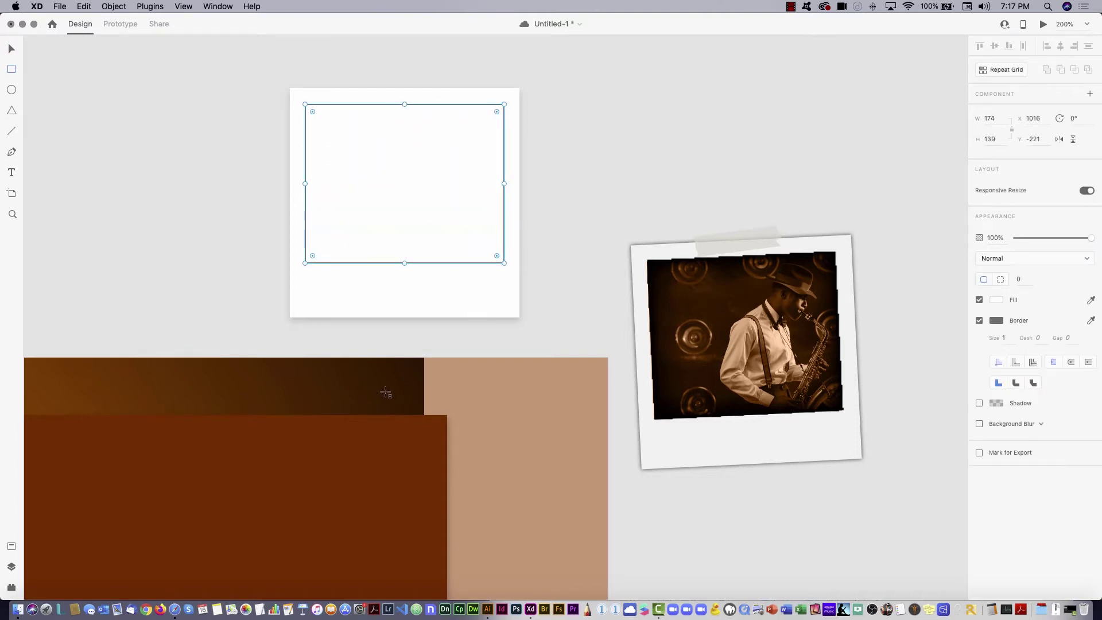
left_click(979, 320)
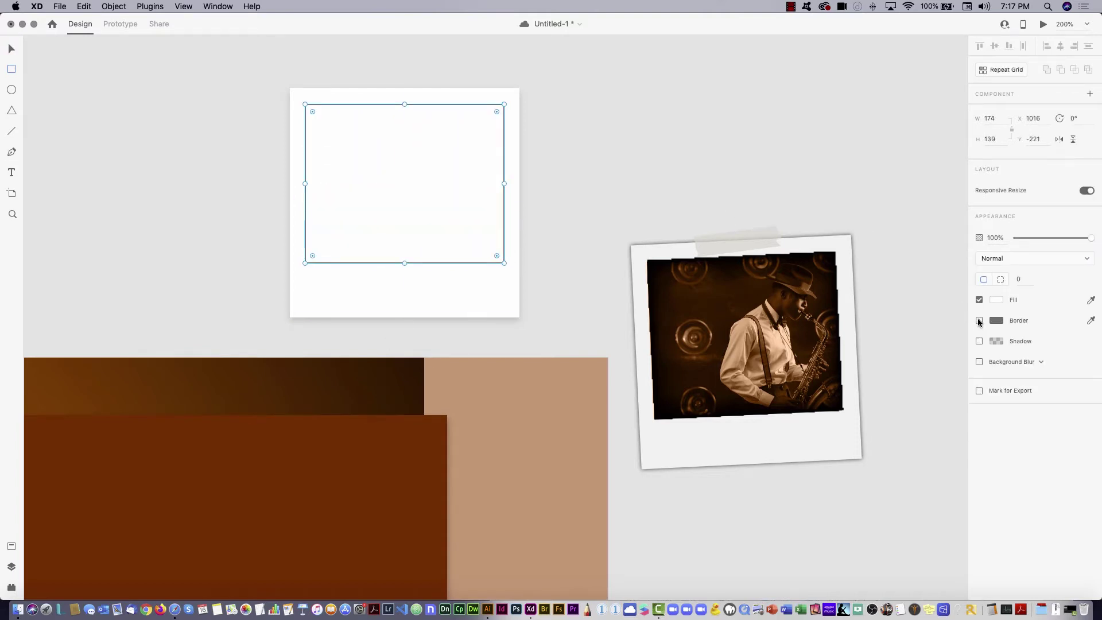
left_click(997, 300)
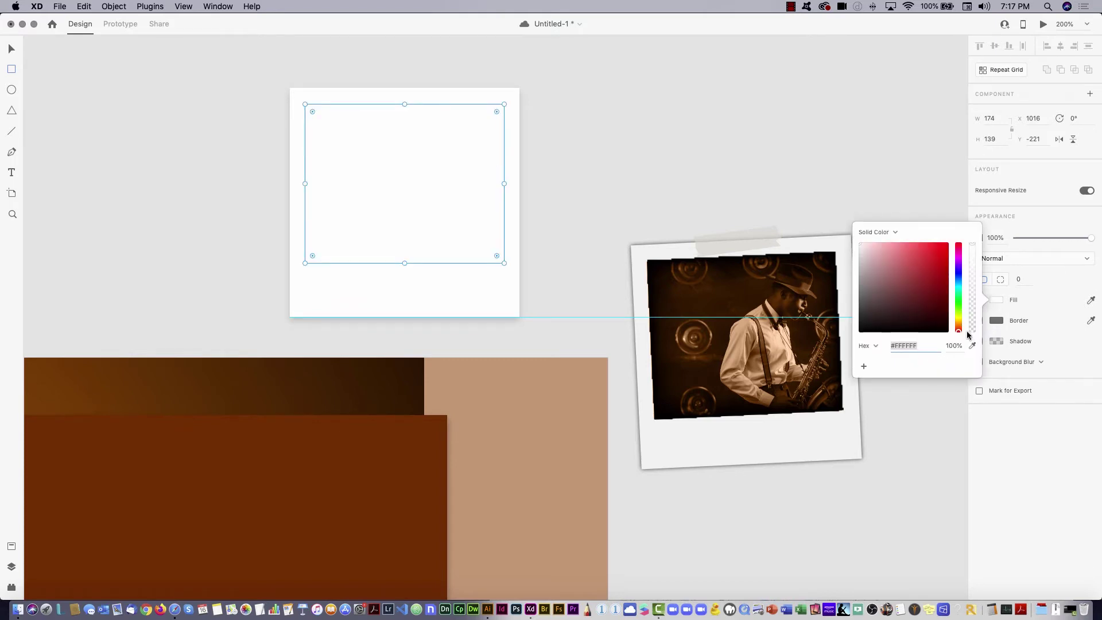
left_click_drag(959, 330, 958, 325)
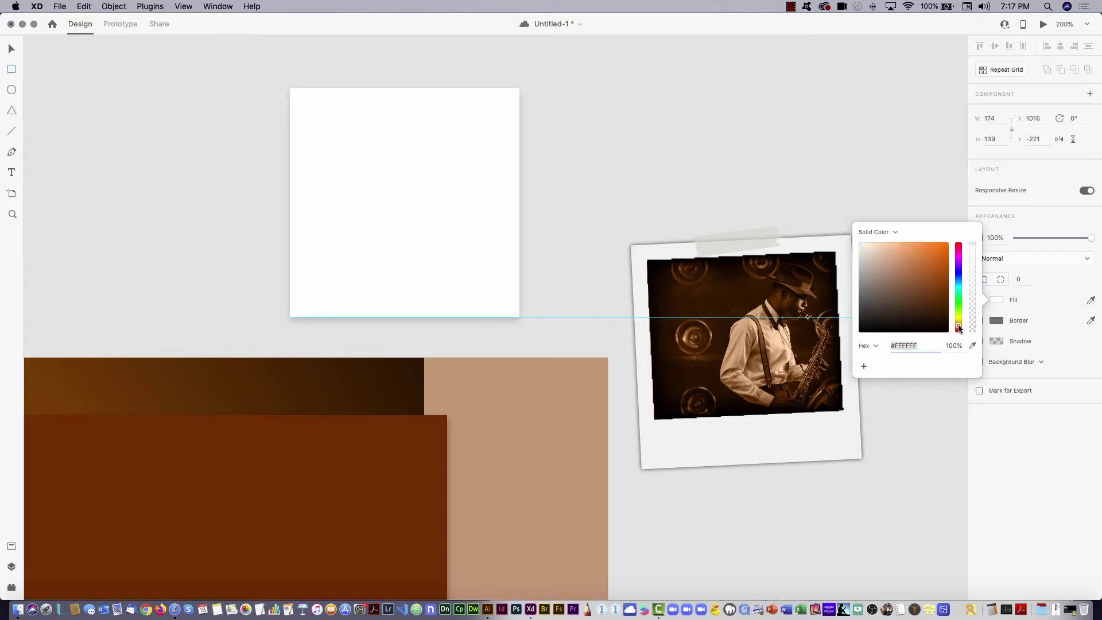
left_click(925, 283)
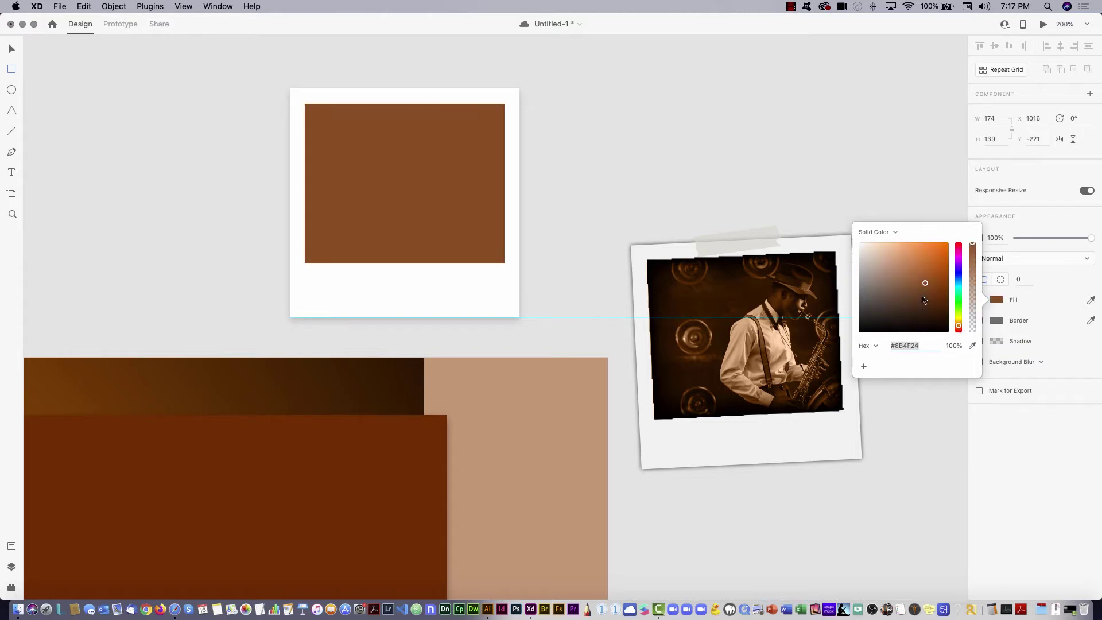
- Set the blend mode of the brown rectangle covering the saxophonist photo to Color
left_click(999, 315)
left_click(1001, 260)
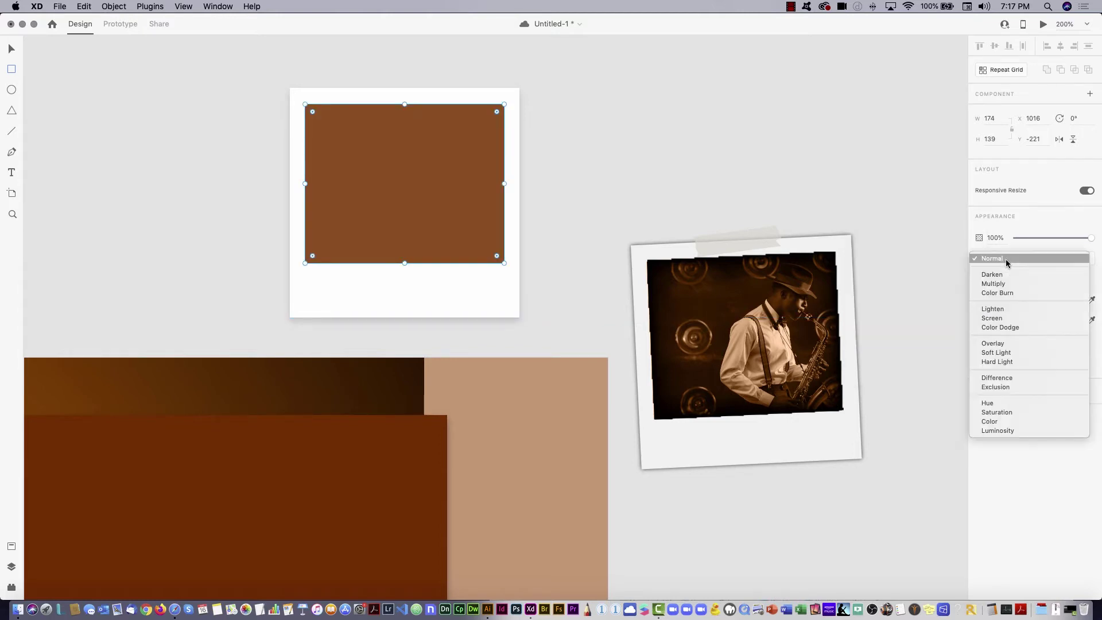
left_click(990, 422)
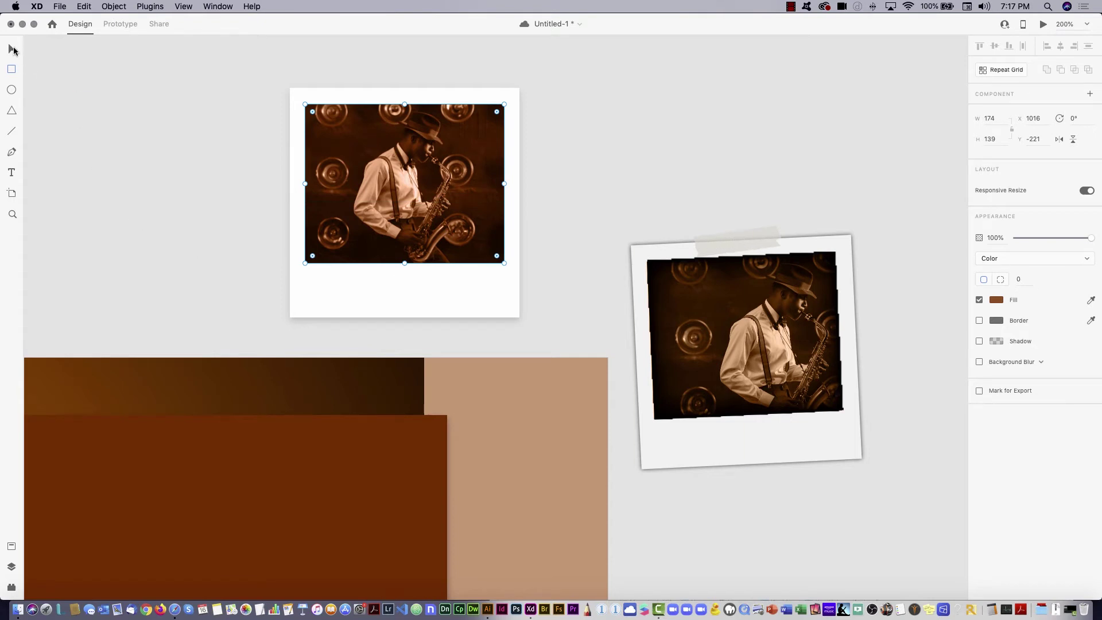
- Draw a borderless 85 by 25 rectangle just above the Polaroid and fill it with pale cream #F4F5E4
left_click(12, 69)
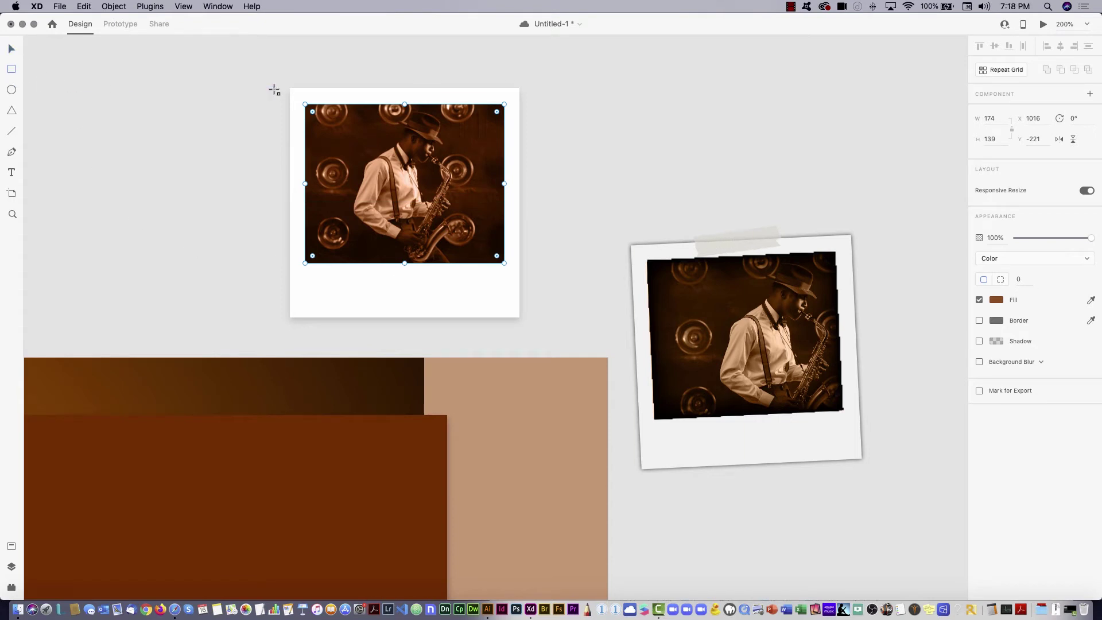
left_click(361, 56)
left_click_drag(361, 55, 458, 82)
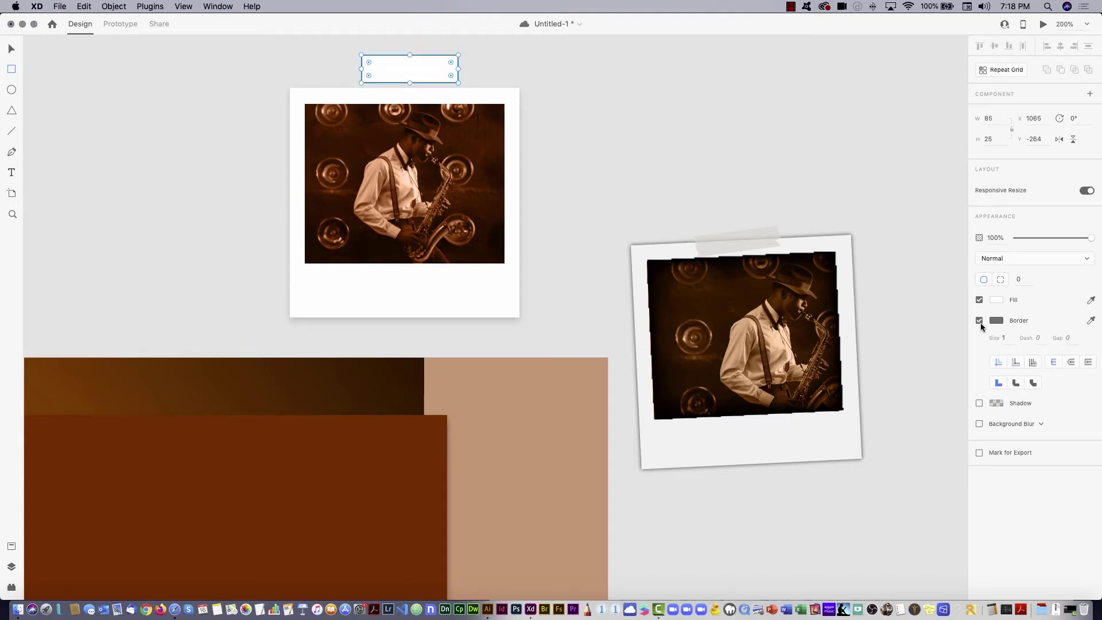
left_click(980, 321)
left_click(996, 300)
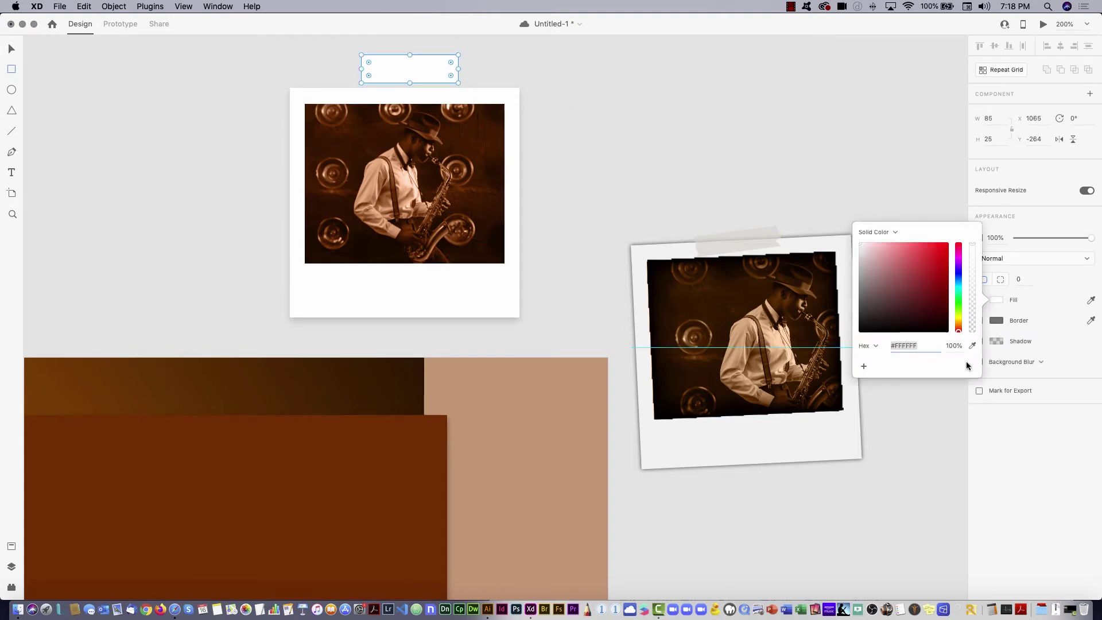
left_click(957, 321)
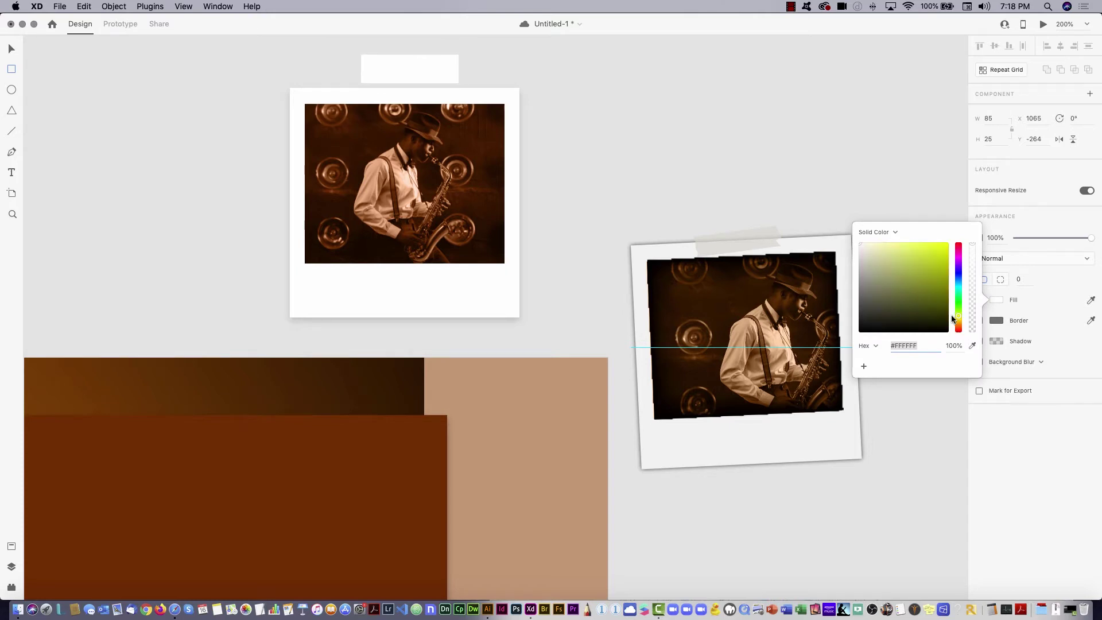
left_click(864, 246)
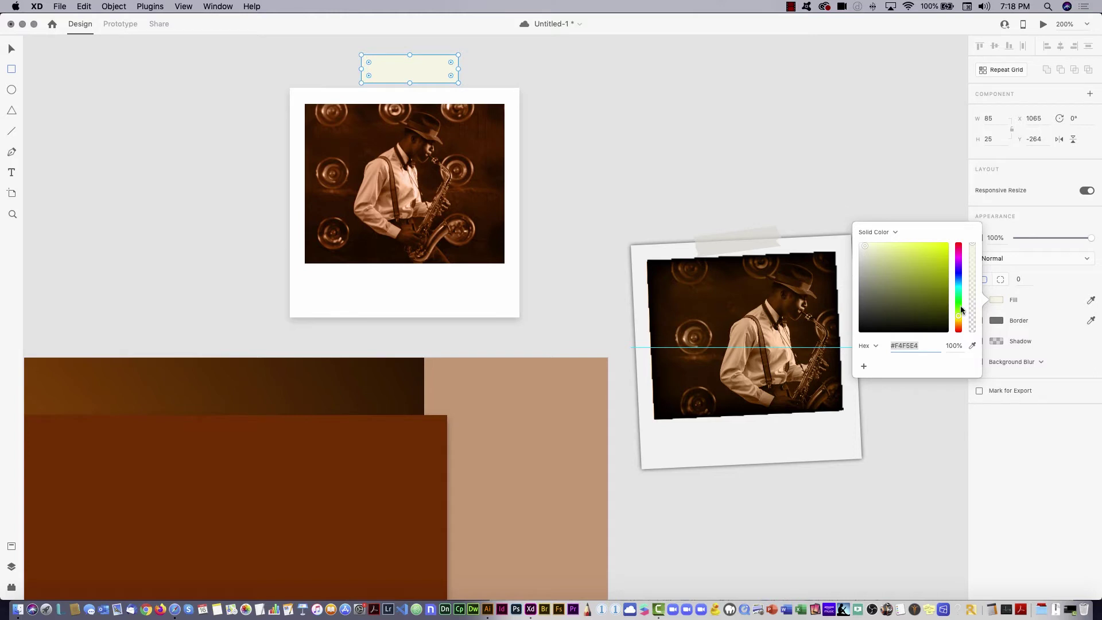
left_click(998, 303)
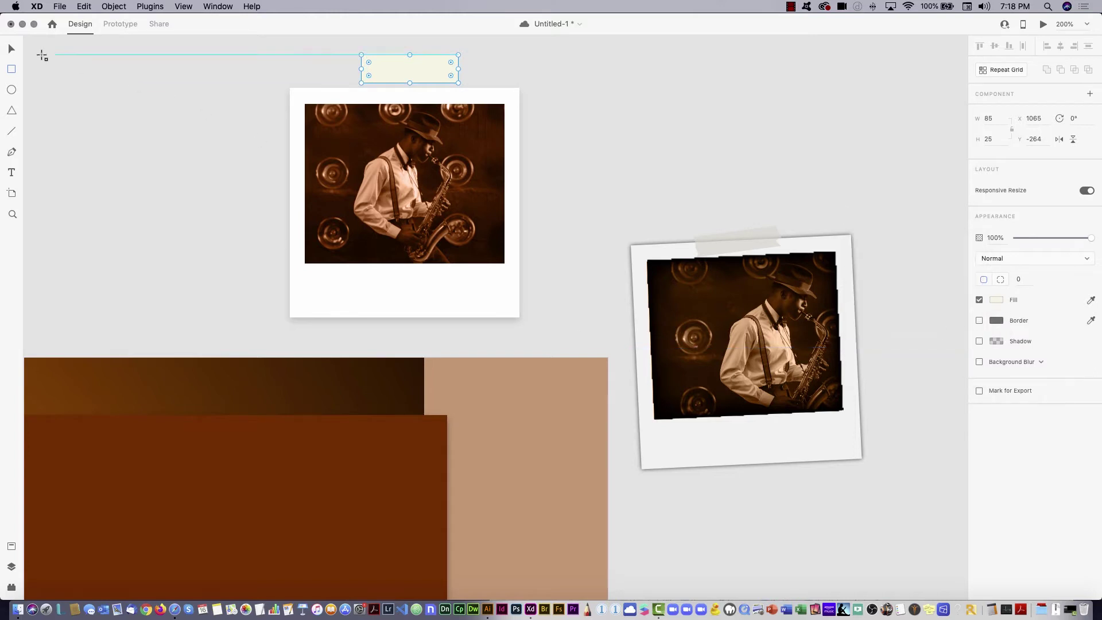
- Pull the cream strip's upper-left corner slightly outward and add two offset anchor points on its left edge for a torn end
left_click(11, 48)
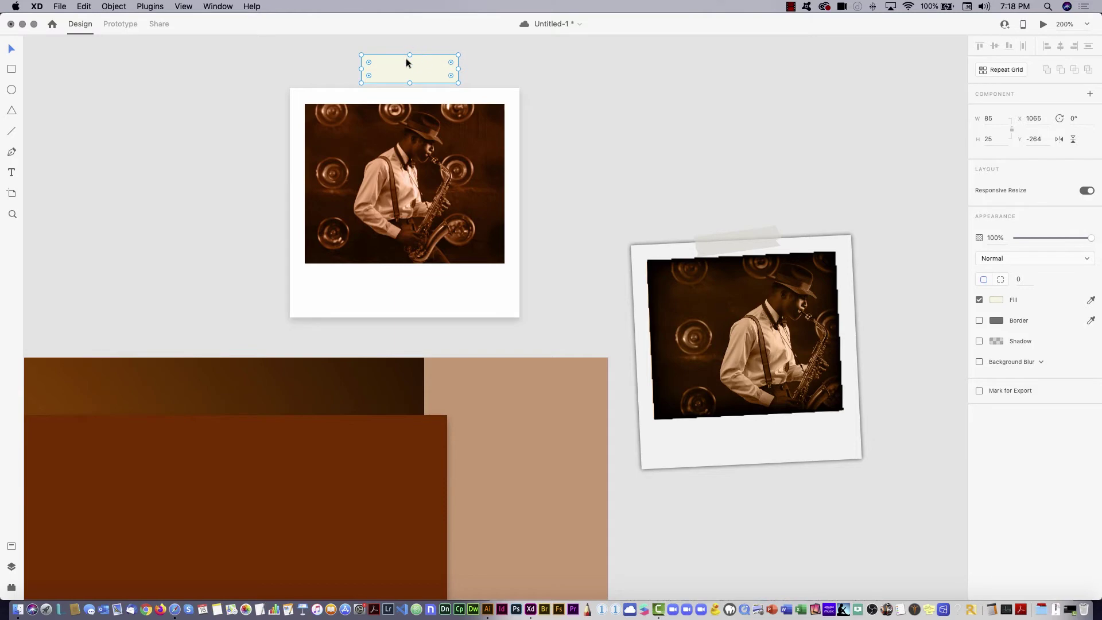
key("super+equal")
key("super+equal")
key("super+equal")
scroll(437, 205, "up", 10)
scroll(437, 205, "left", 5)
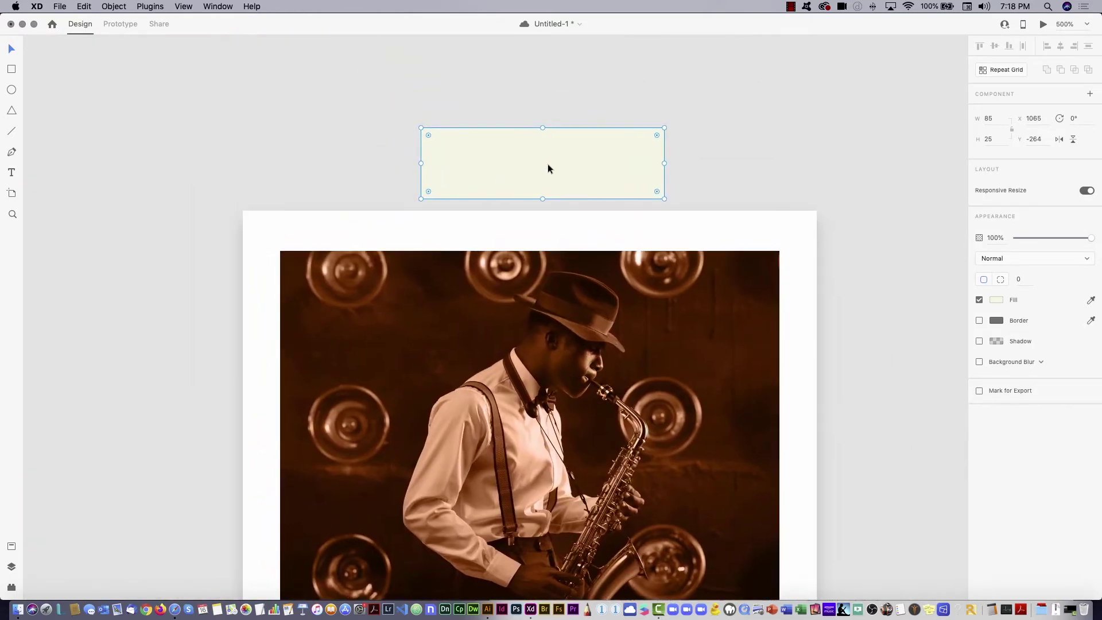
left_click_drag(549, 167, 536, 165)
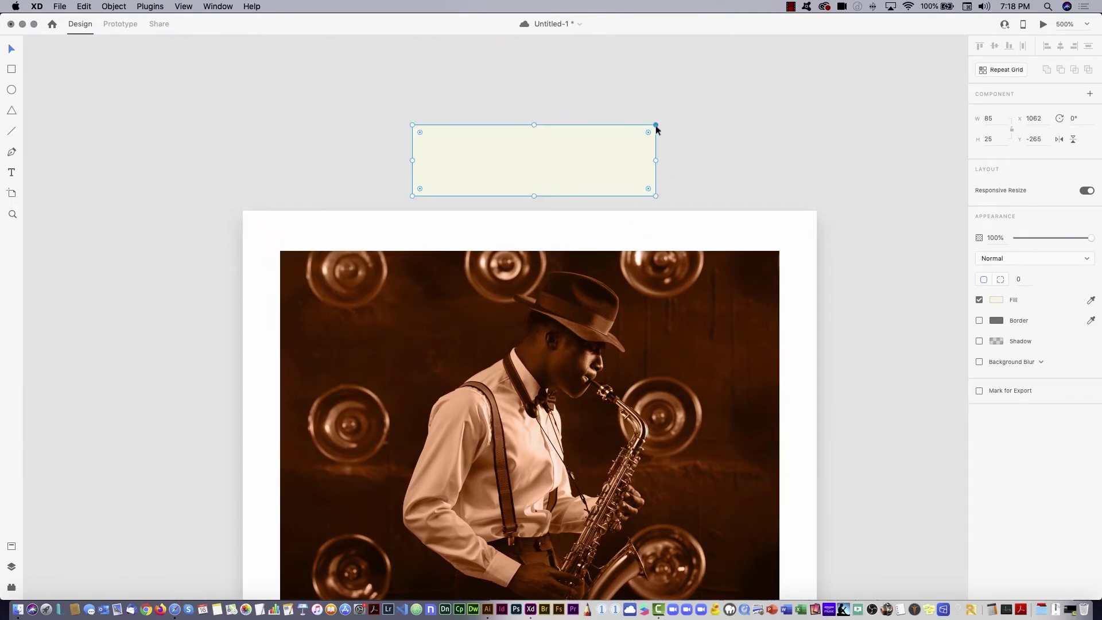
double_click(545, 156)
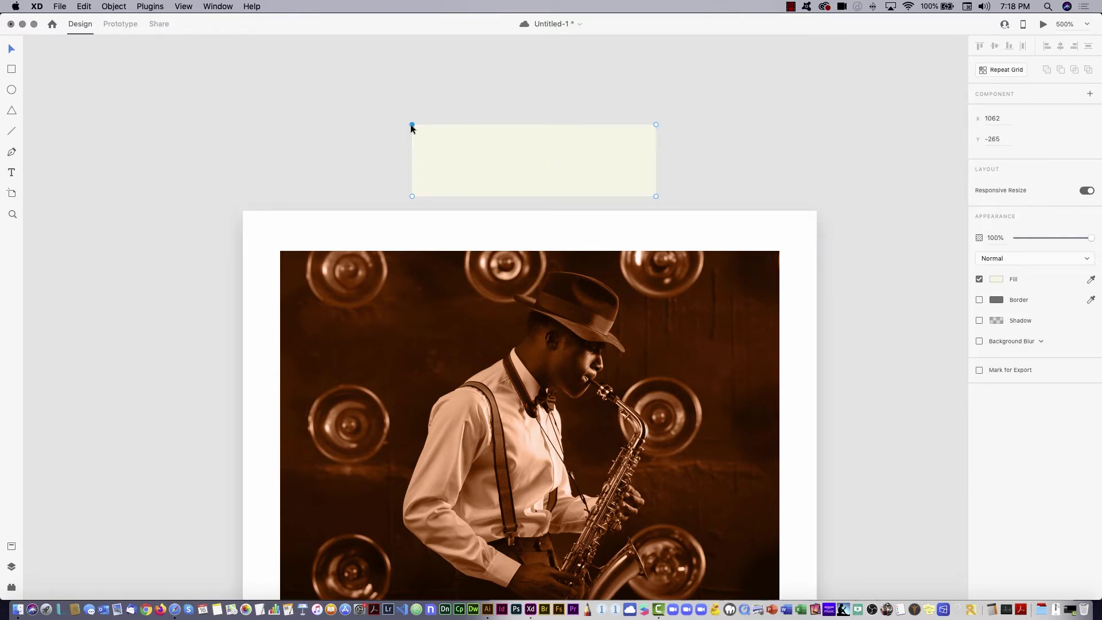
left_click_drag(411, 125, 404, 128)
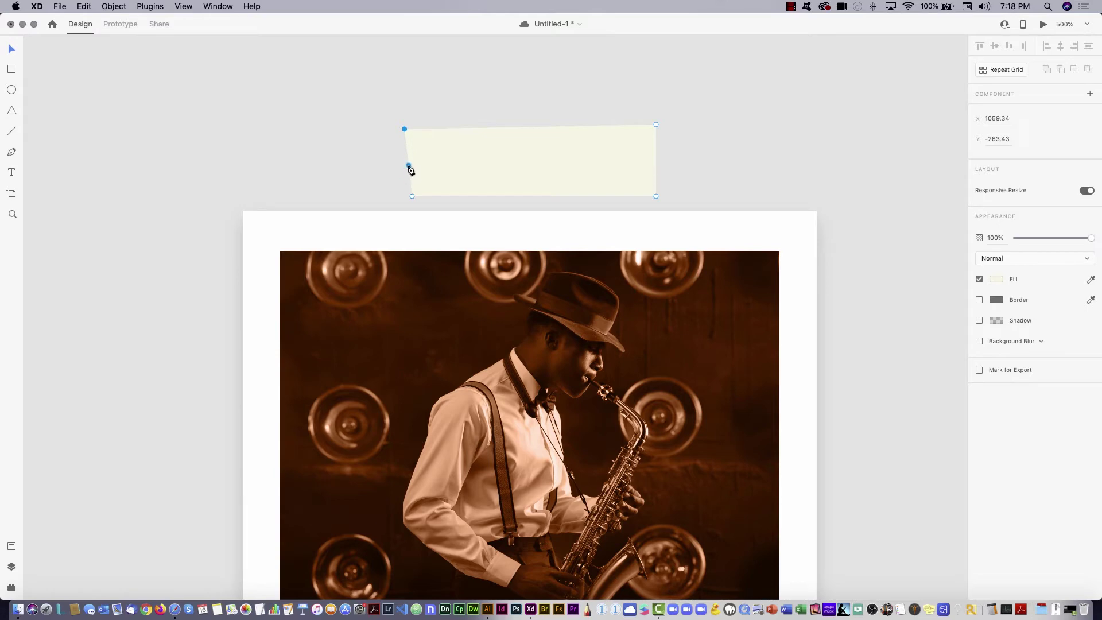
mouse_move(409, 166)
left_mouse_down()
mouse_move(423, 164)
mouse_move(413, 165)
mouse_move(419, 150)
mouse_move(409, 178)
left_mouse_up()
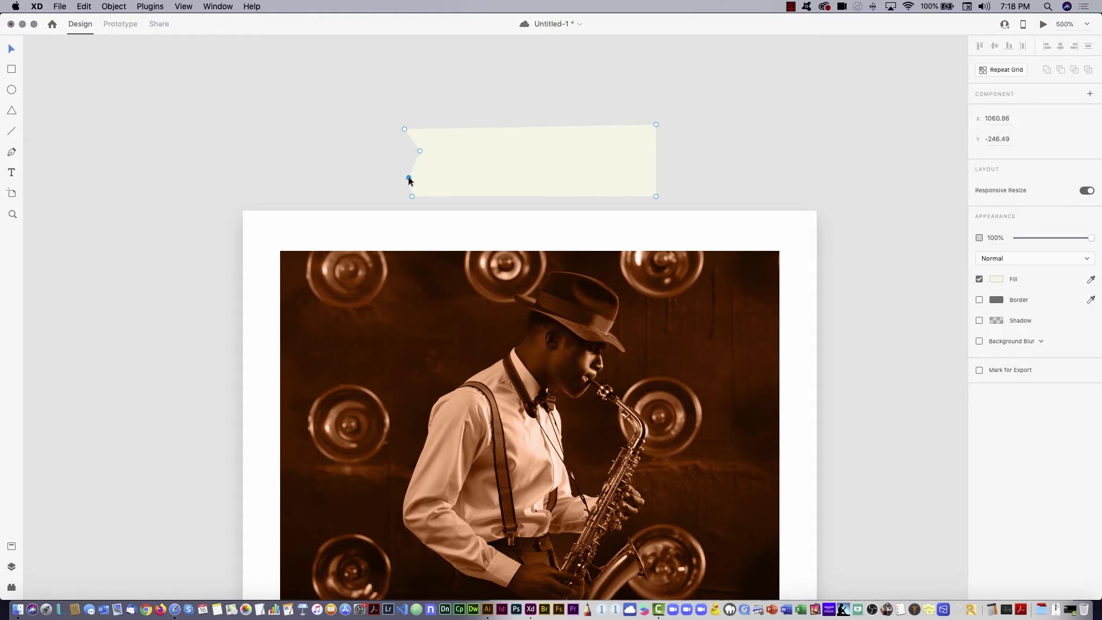
- Add an inset anchor point on the cream strip's right edge and lower its upper-right corner slightly
left_click(657, 169)
left_click_drag(656, 129, 656, 130)
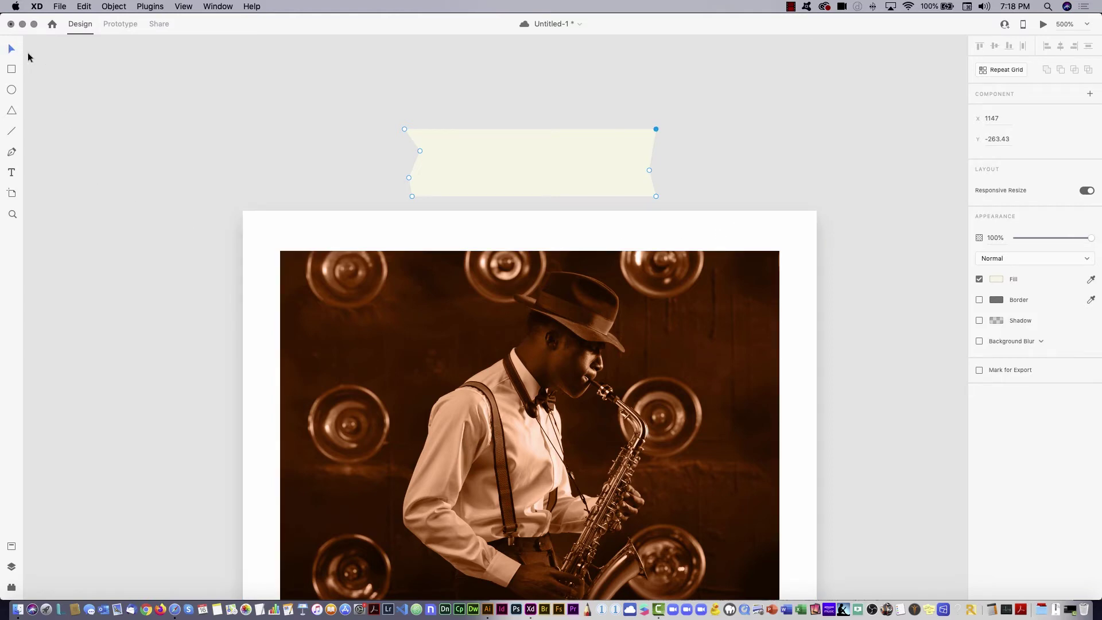
left_click(372, 133)
- Place the cream tape across the Polaroid's top edge, rotated -5° and with 59% opacity
left_click(534, 163)
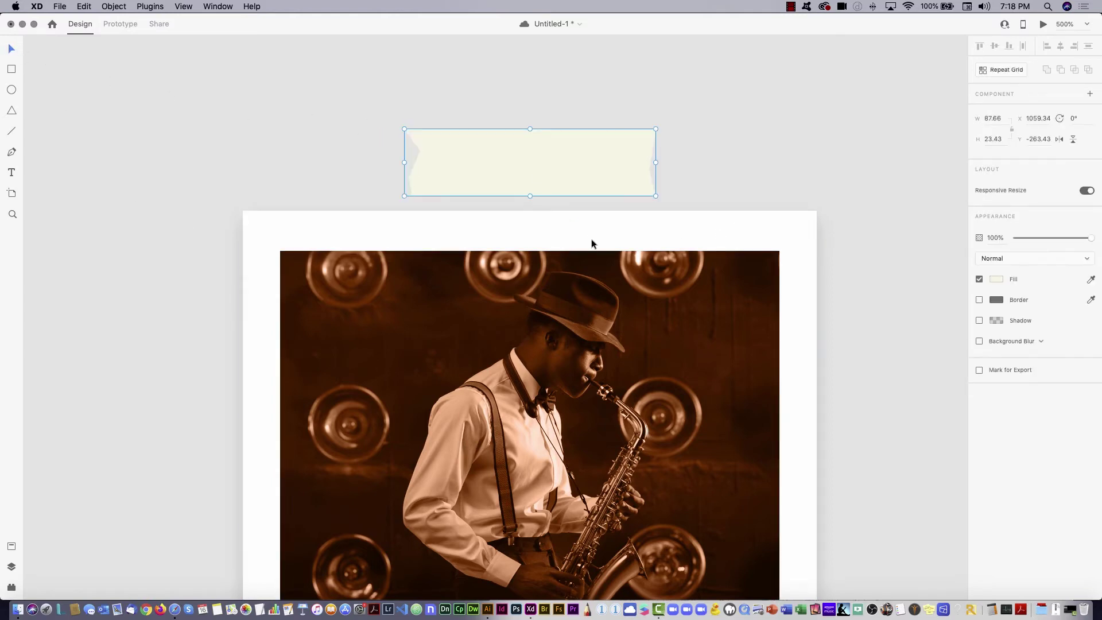
left_click_drag(534, 164, 538, 211)
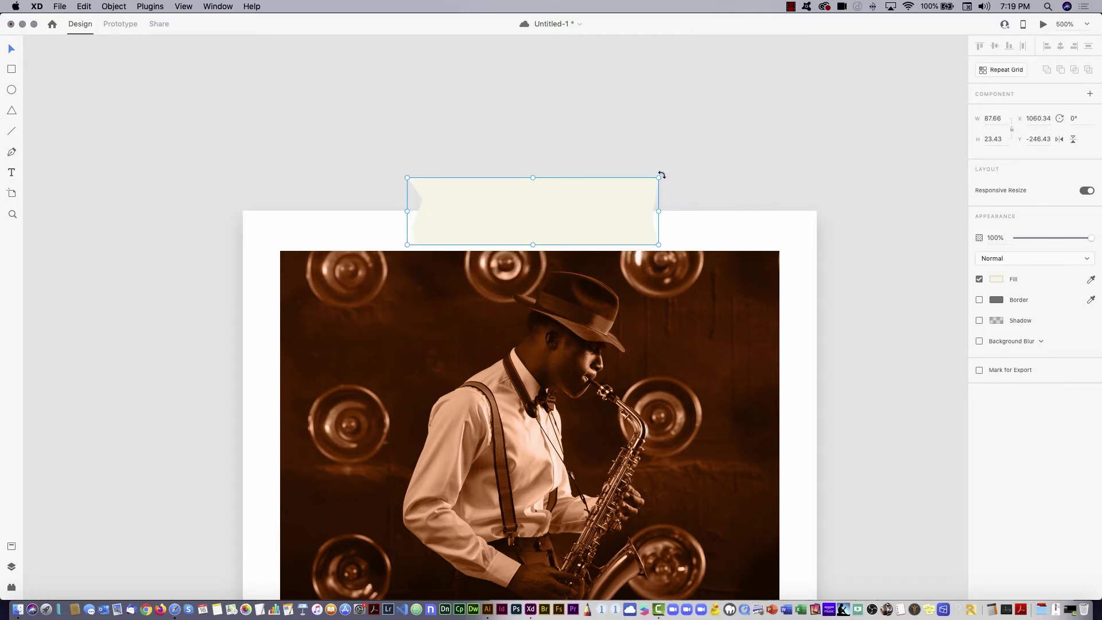
mouse_move(662, 171)
left_mouse_down()
mouse_move(654, 155)
mouse_move(662, 160)
left_mouse_up()
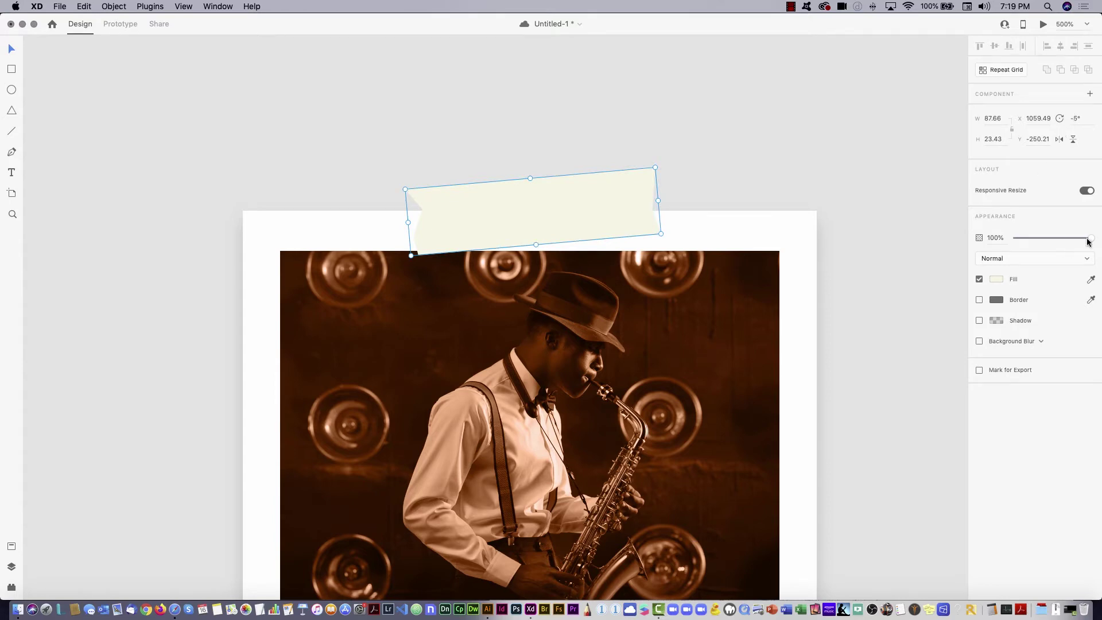
left_click_drag(1089, 238, 1058, 235)
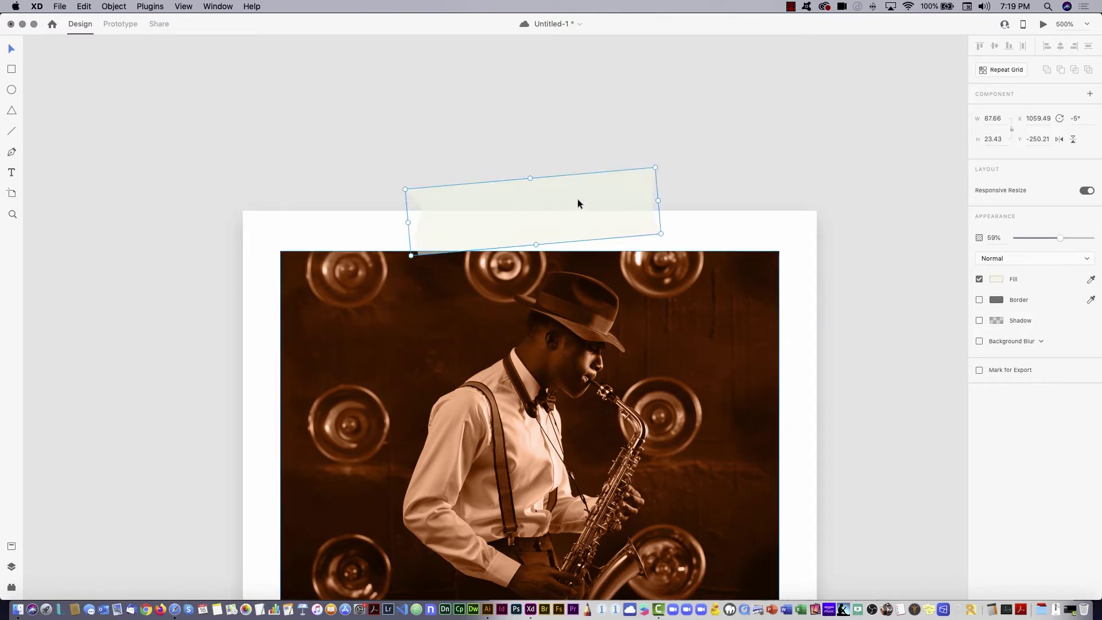
left_click_drag(580, 202, 587, 199)
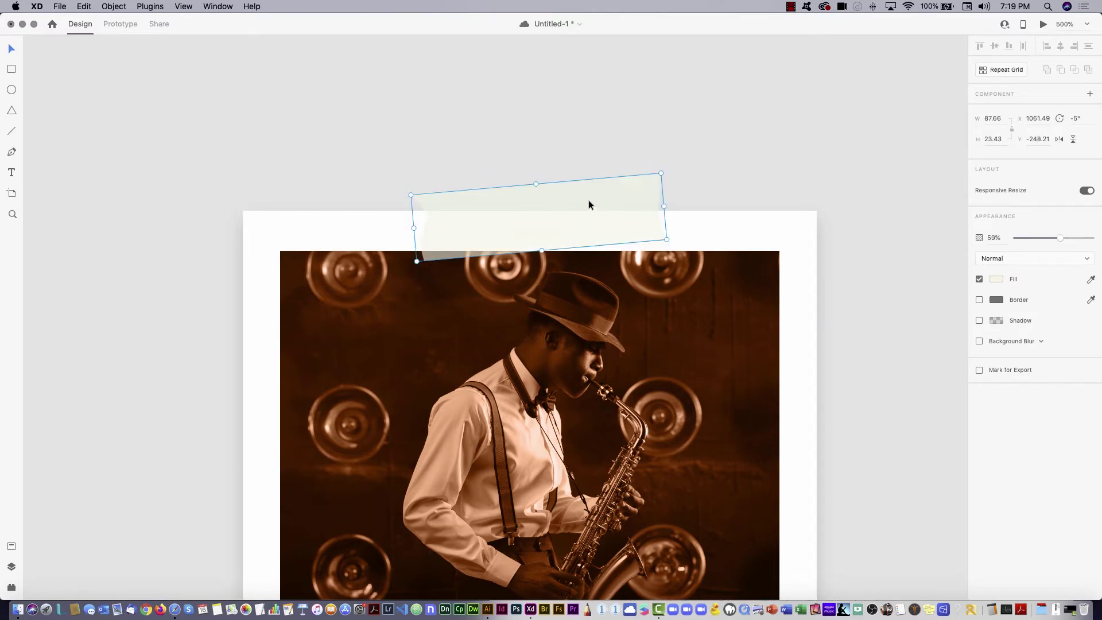
left_click(705, 181)
- Select the tape, photo, brown overlay and white frame together, move them up beside the reference Polaroid and group them
key("super+minus")
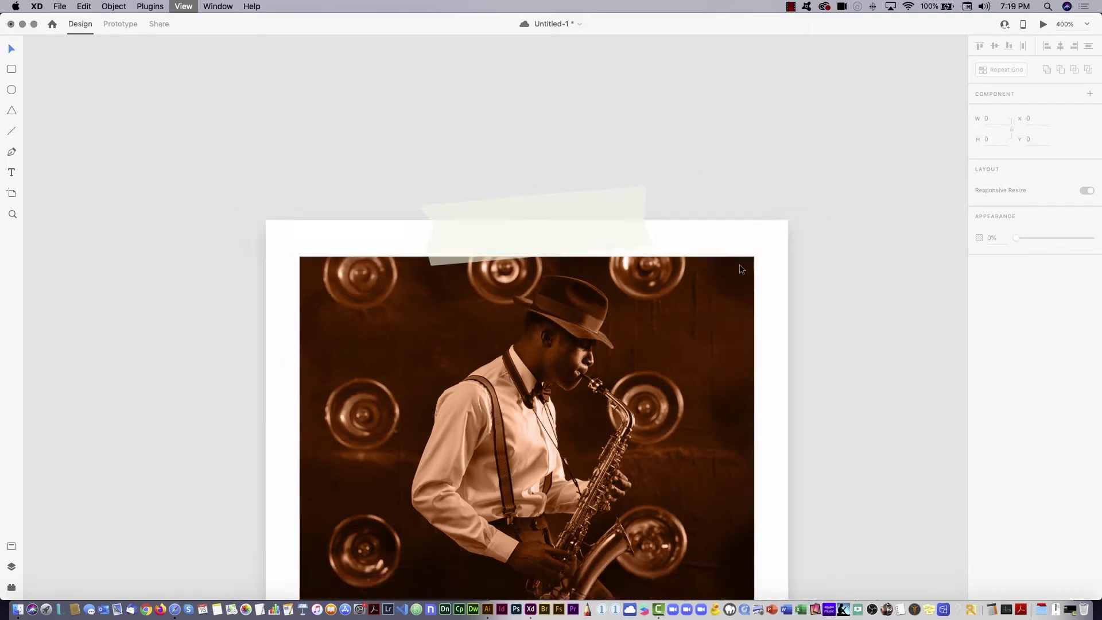
key("super+minus")
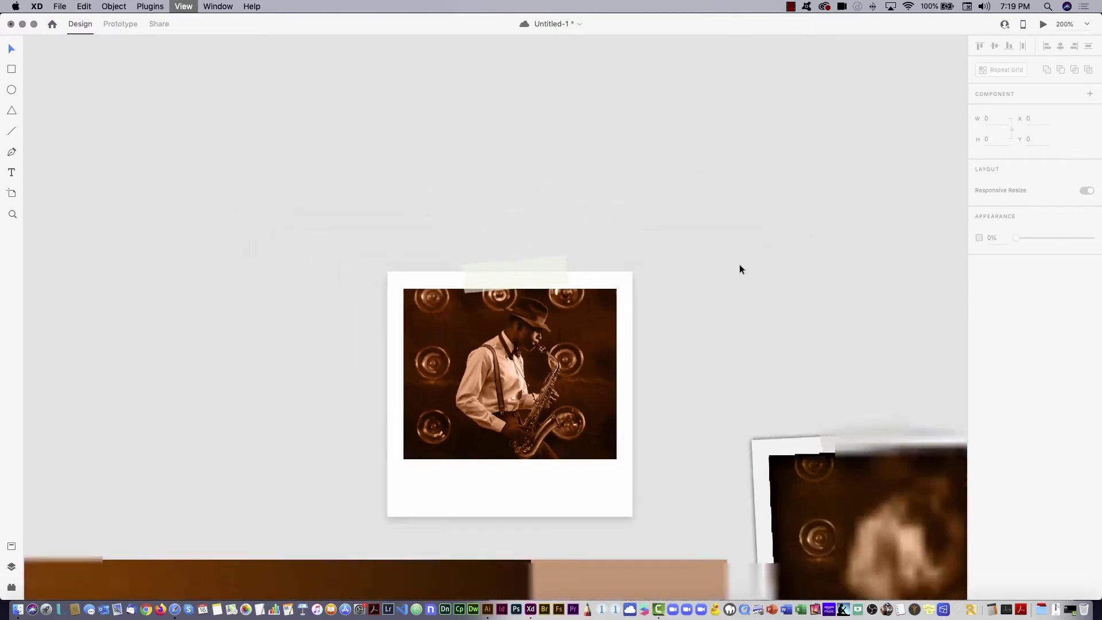
scroll(689, 206, "down", 5)
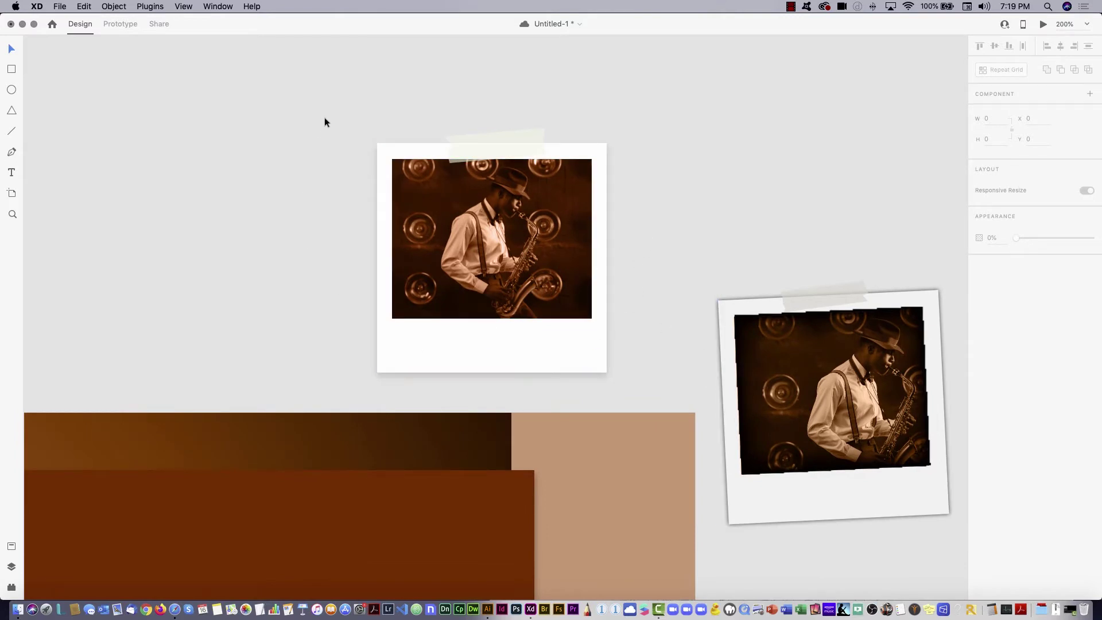
left_click_drag(325, 122, 661, 399)
left_click_drag(581, 346, 519, 296)
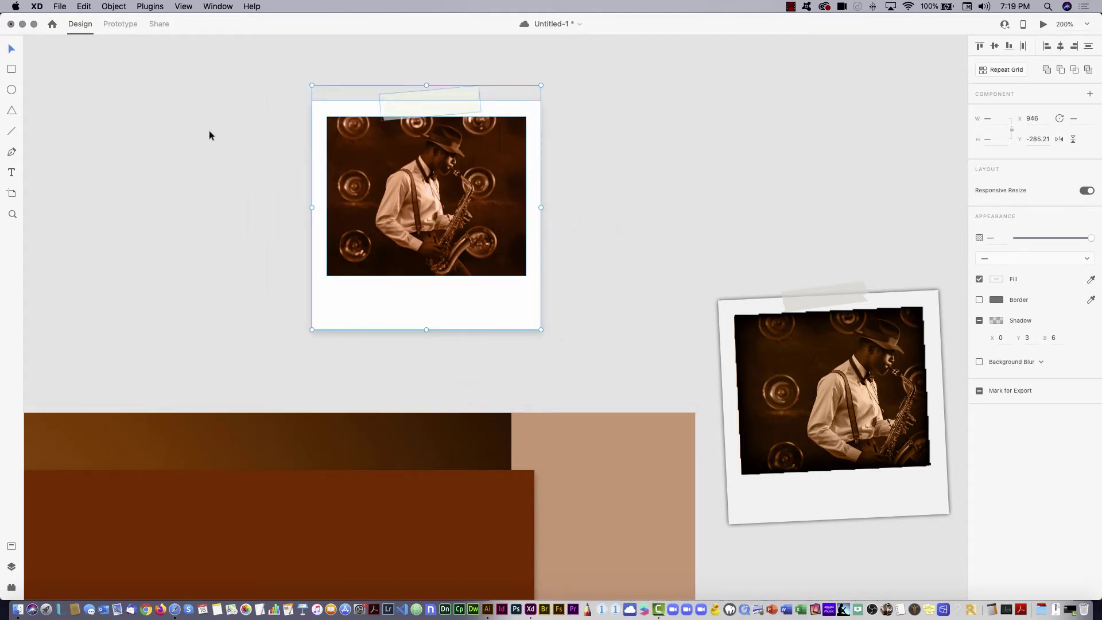
left_click(113, 6)
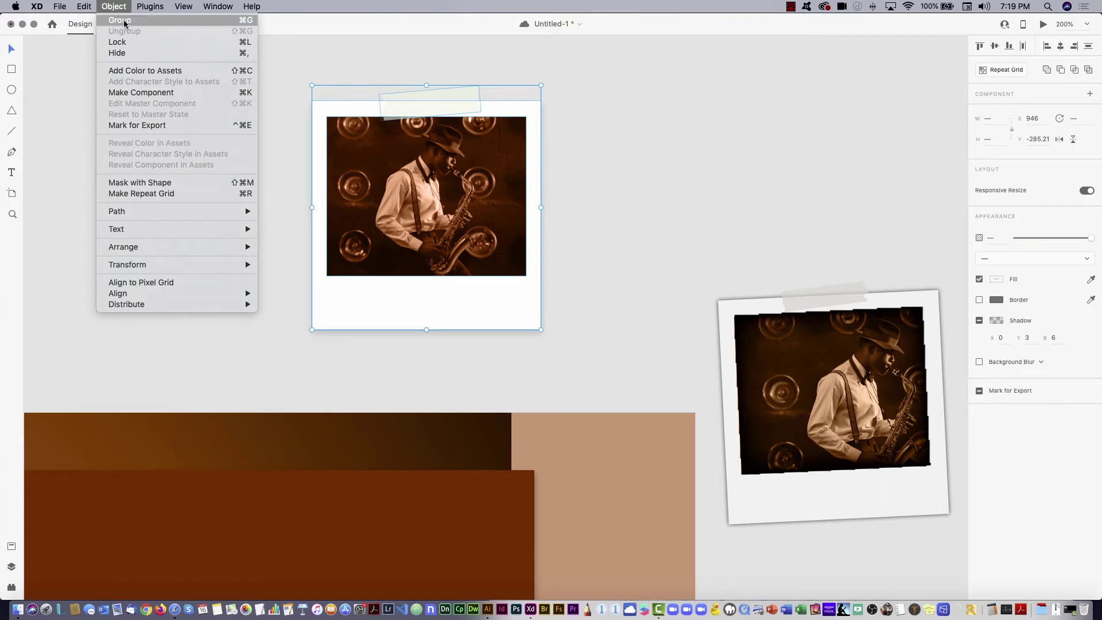
left_click(227, 22)
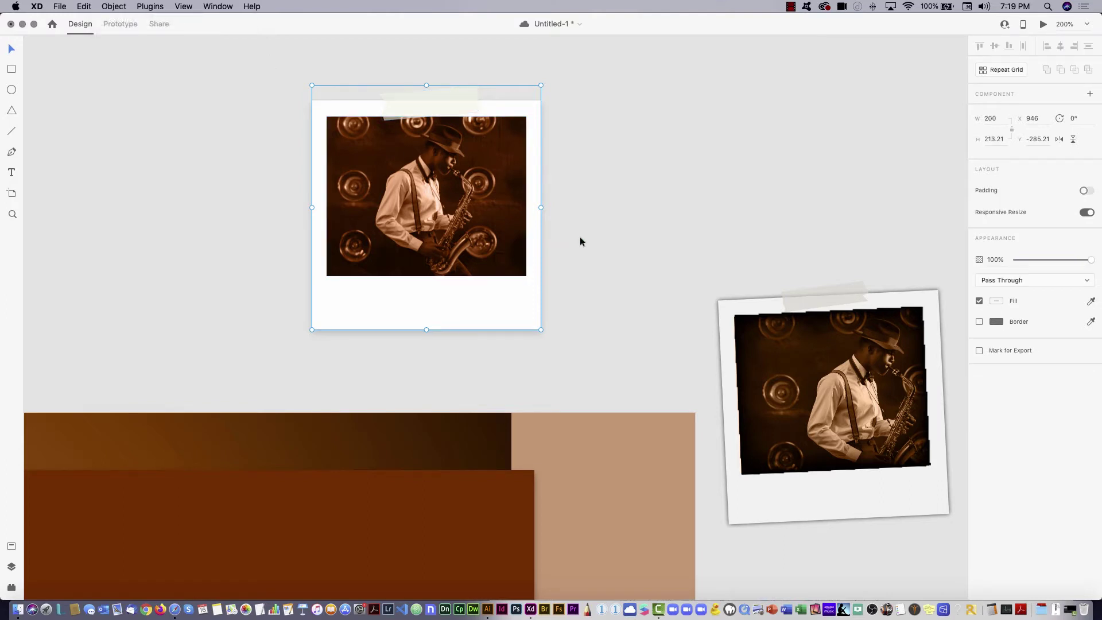
left_click(608, 245)
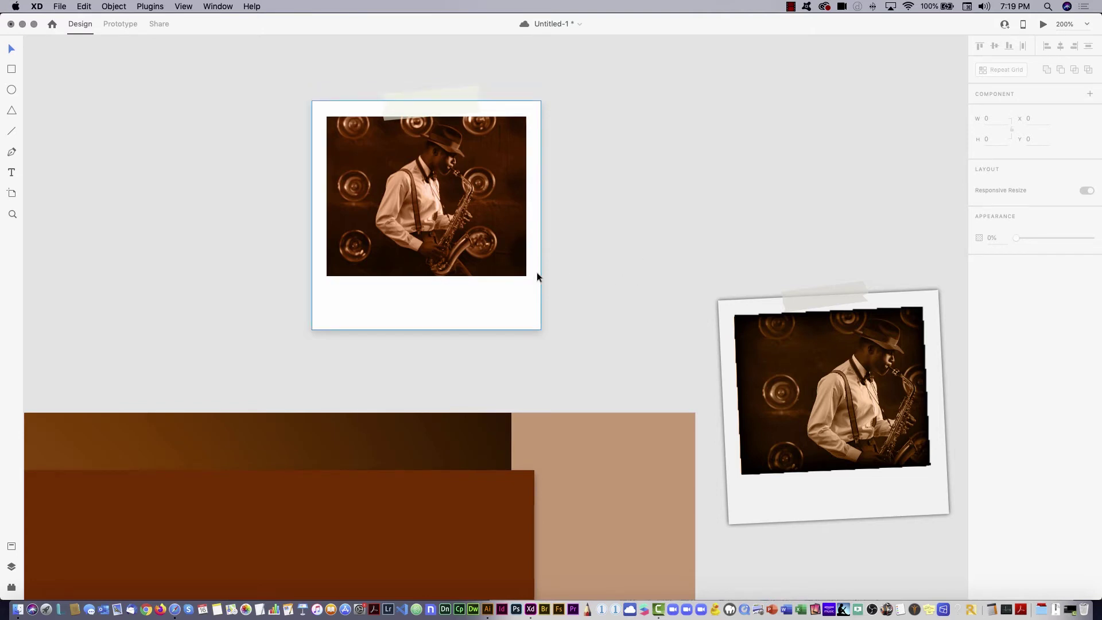
- Move the Polaroid group onto the artboard's dark brown header banner at about X 495, Y 60, and show the layer list
key("super+minus")
left_click_drag(382, 335, 688, 238)
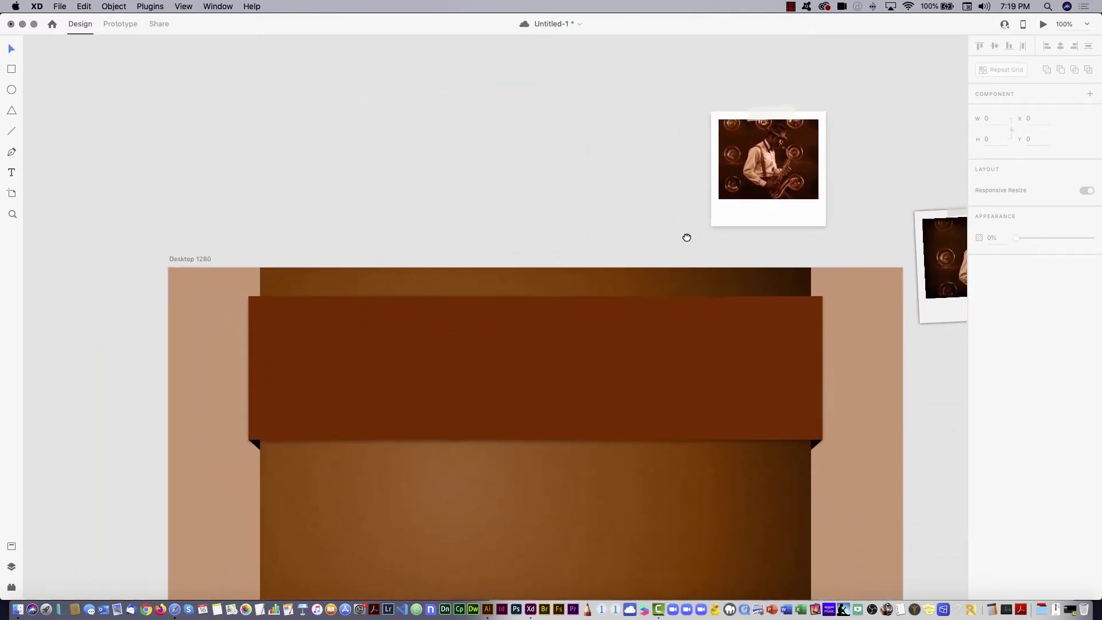
left_click_drag(751, 187, 490, 354)
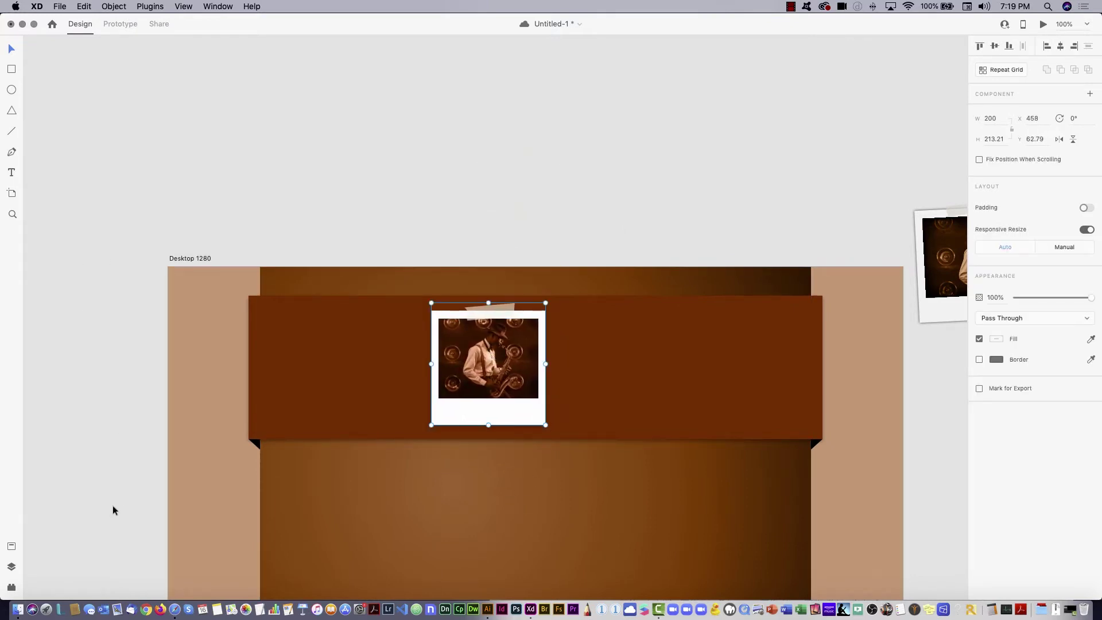
left_click(13, 566)
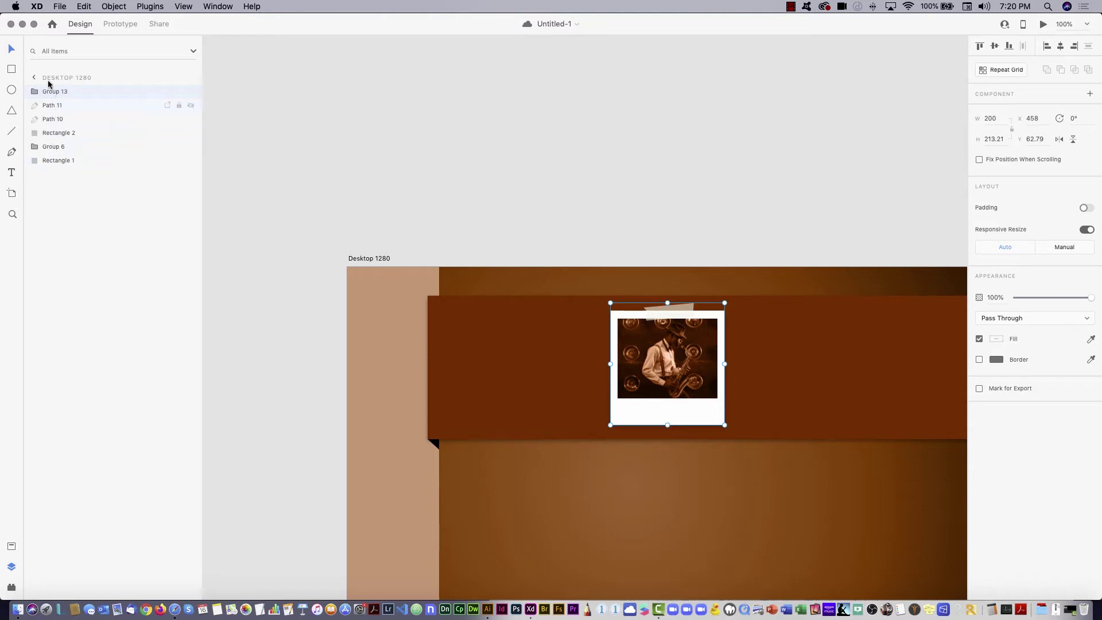
left_click_drag(678, 356, 700, 354)
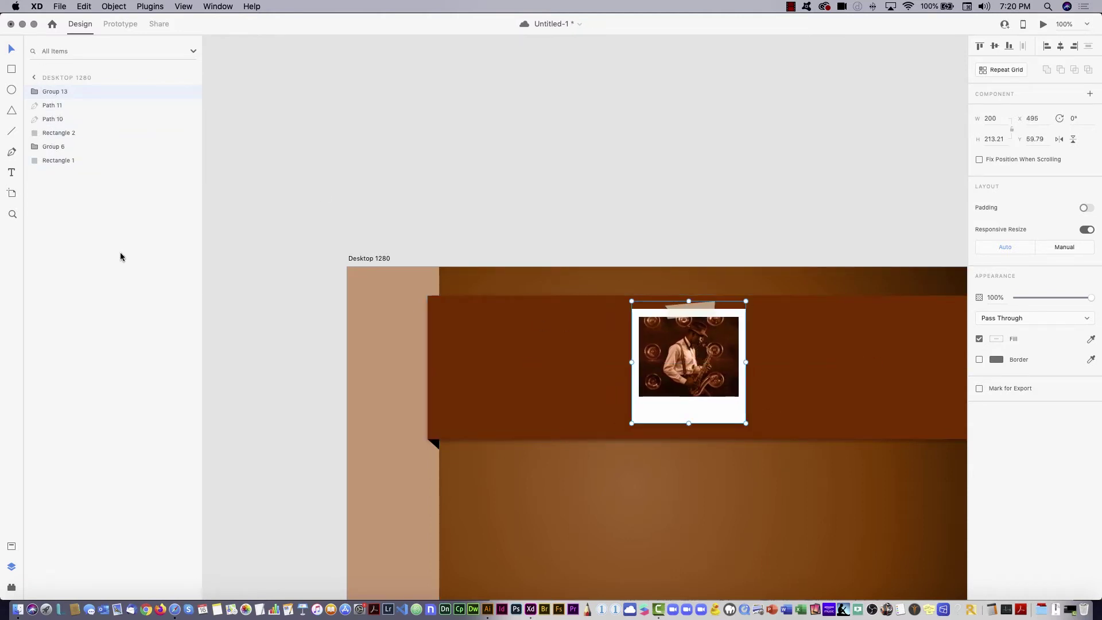
- Rename the Polaroid group's layer as JAZZ SLIDE 1
double_click(73, 92)
type("JAZZ SLIDE 1")
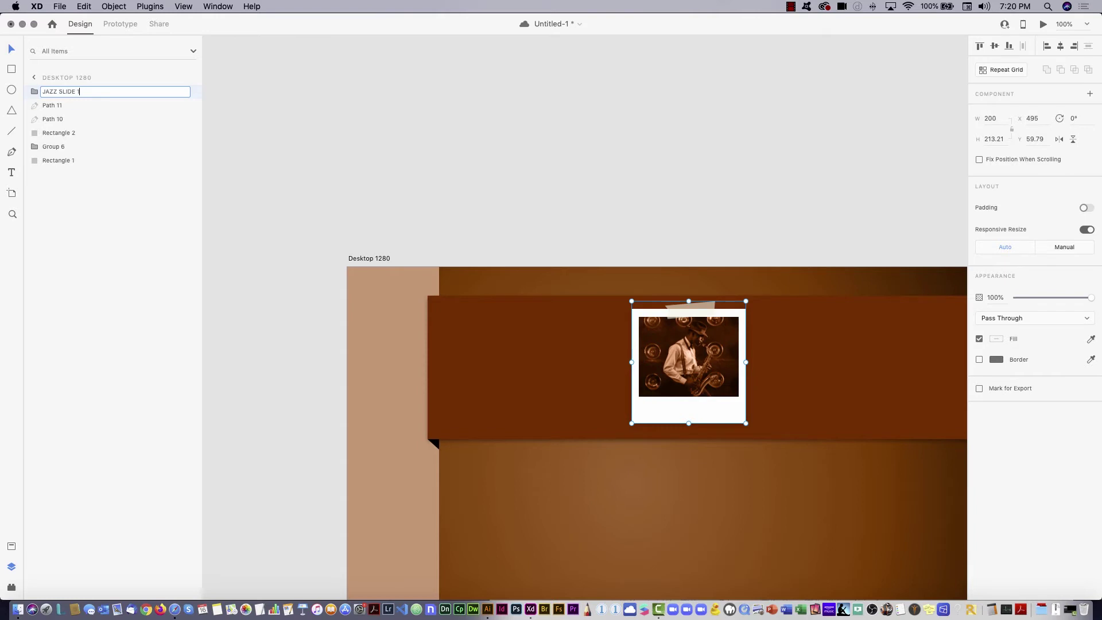
key("Return")
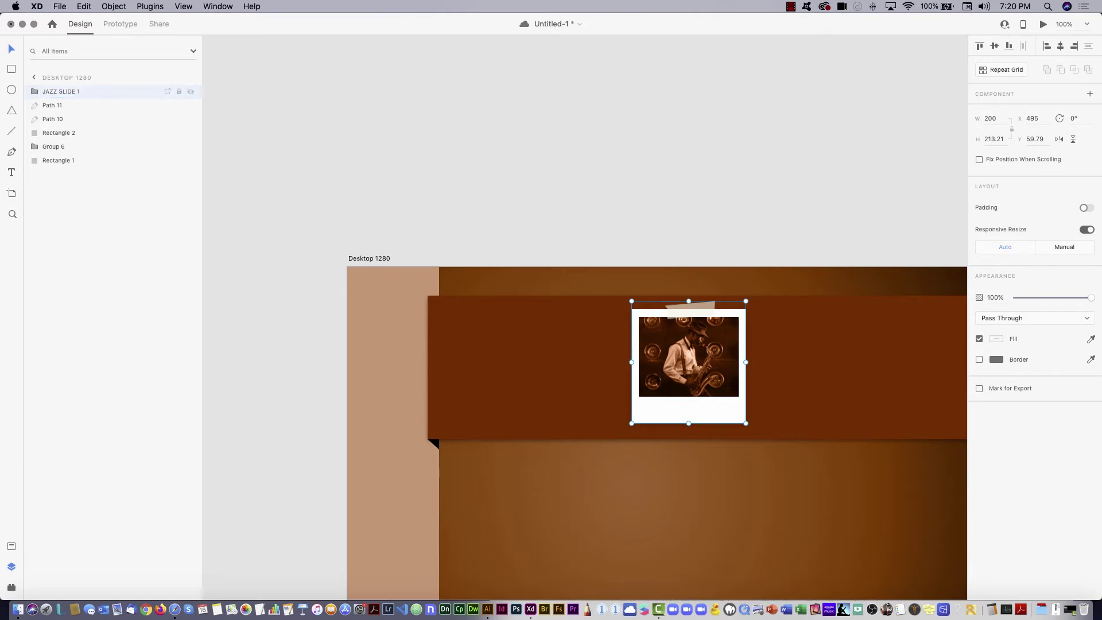
- Expand the JAZZ SLIDE 1 group to check its layers, select the jazz photo inside and collapse the group again
left_click(35, 92)
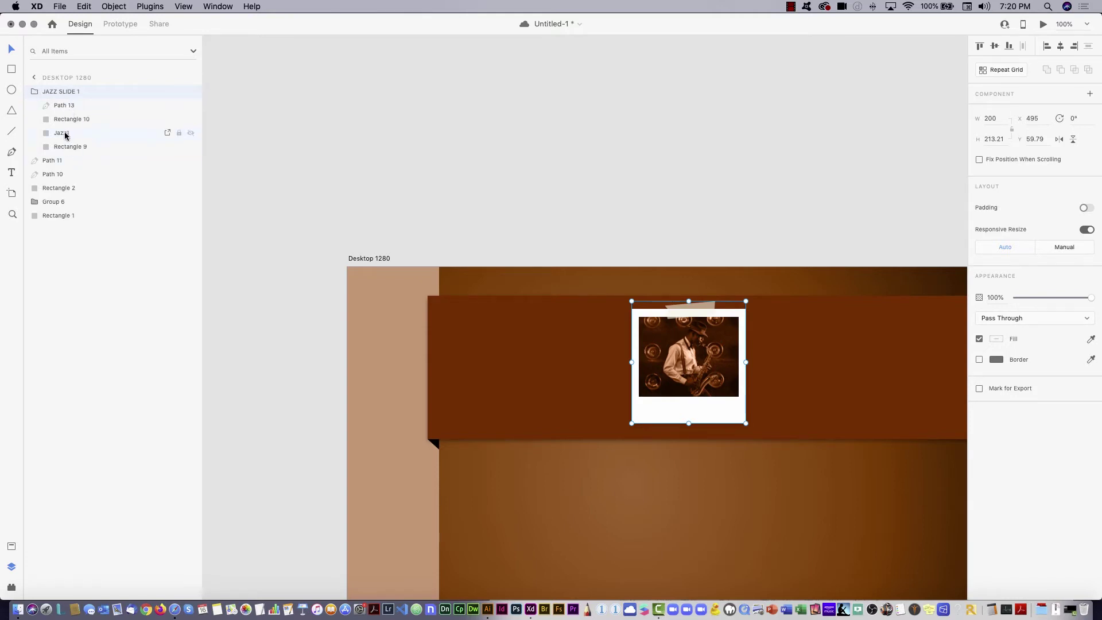
left_click(57, 134)
left_click(35, 92)
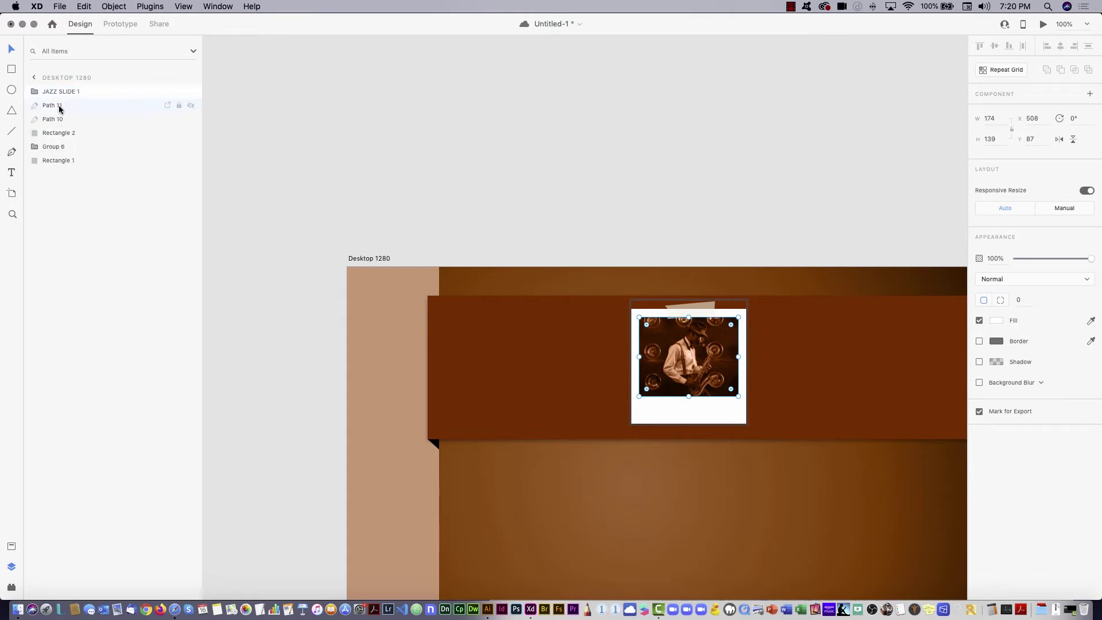
- Duplicate the JAZZ SLIDE 1 Polaroid, space the two copies apart on the header banner, and place the copy at X 715, Y 68.79
left_click(515, 168)
left_click(650, 361)
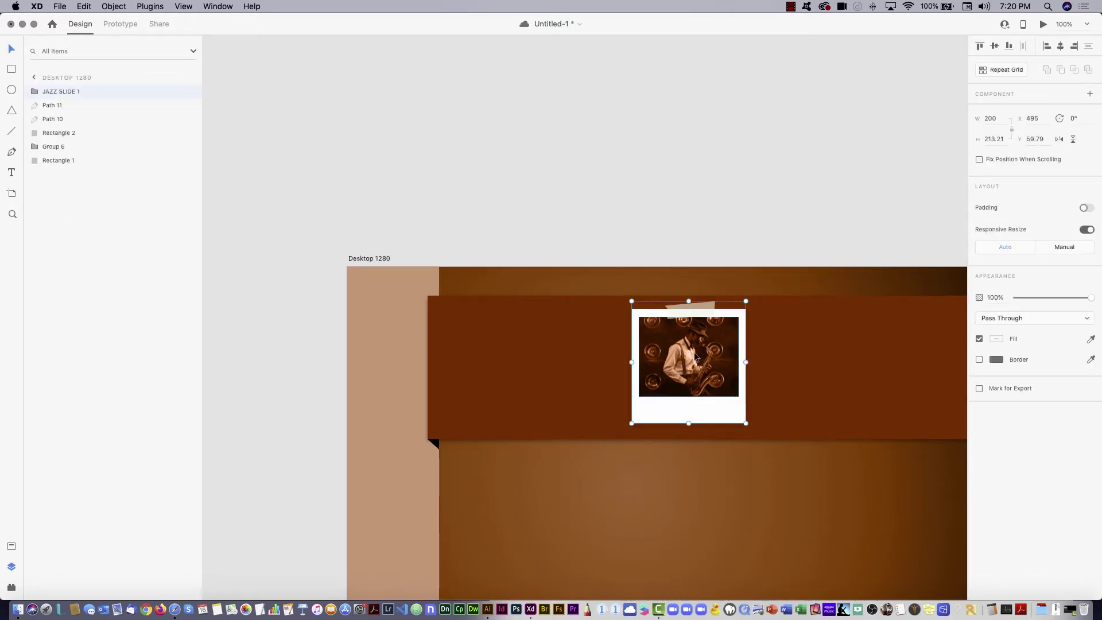
left_click_drag(695, 356, 708, 362)
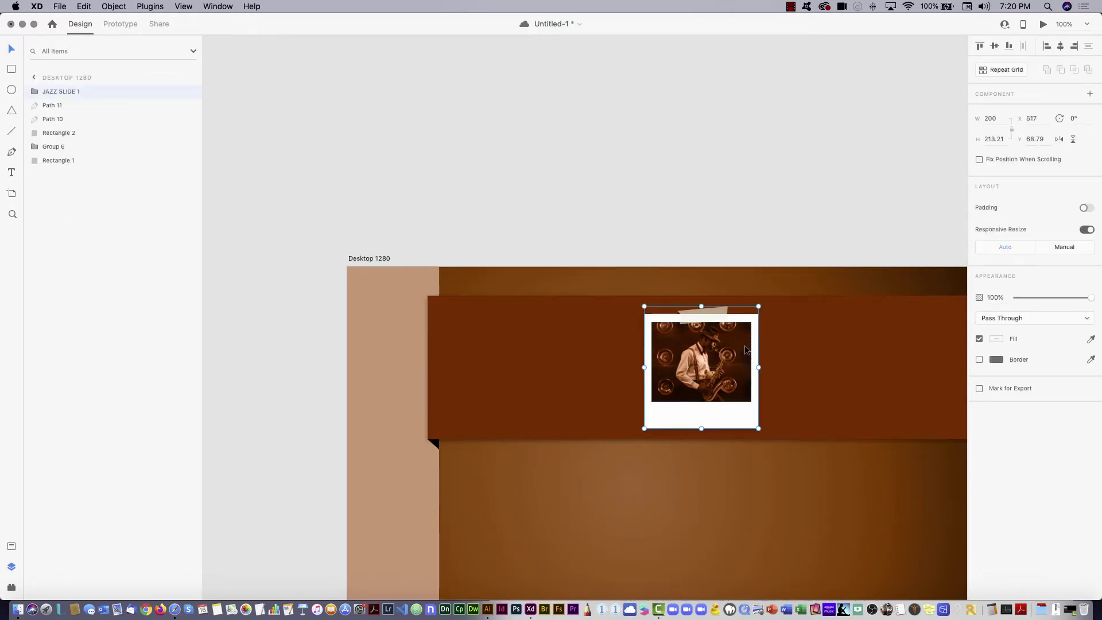
key("super+d")
left_click_drag(750, 353, 846, 350)
key("space")
left_click_drag(867, 349, 743, 217)
left_click_drag(591, 228, 563, 226)
left_click_drag(711, 229, 690, 230)
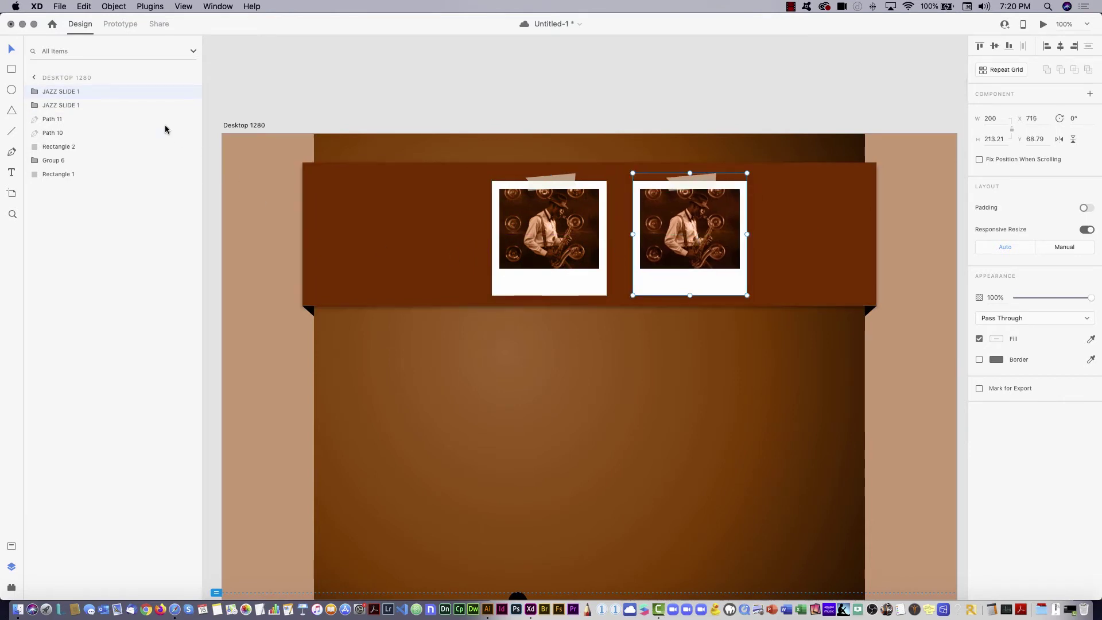
- Rename the duplicated Polaroid's layer as JAZZ SLIDE 2
double_click(83, 91)
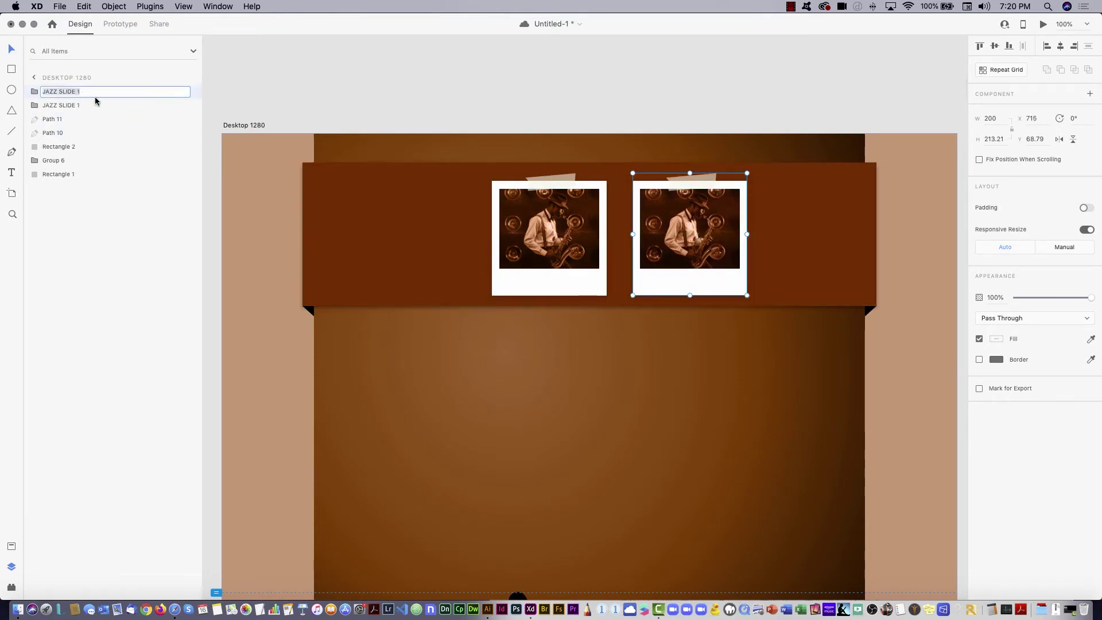
key("Right")
key("BackSpace")
type("2")
key("Return")
- Copy JAZZ SLIDE 2, place the pasted Polaroid at X 930 near the banner's end, and rename its layer as JAZZ SLIDE 3
key("super+c")
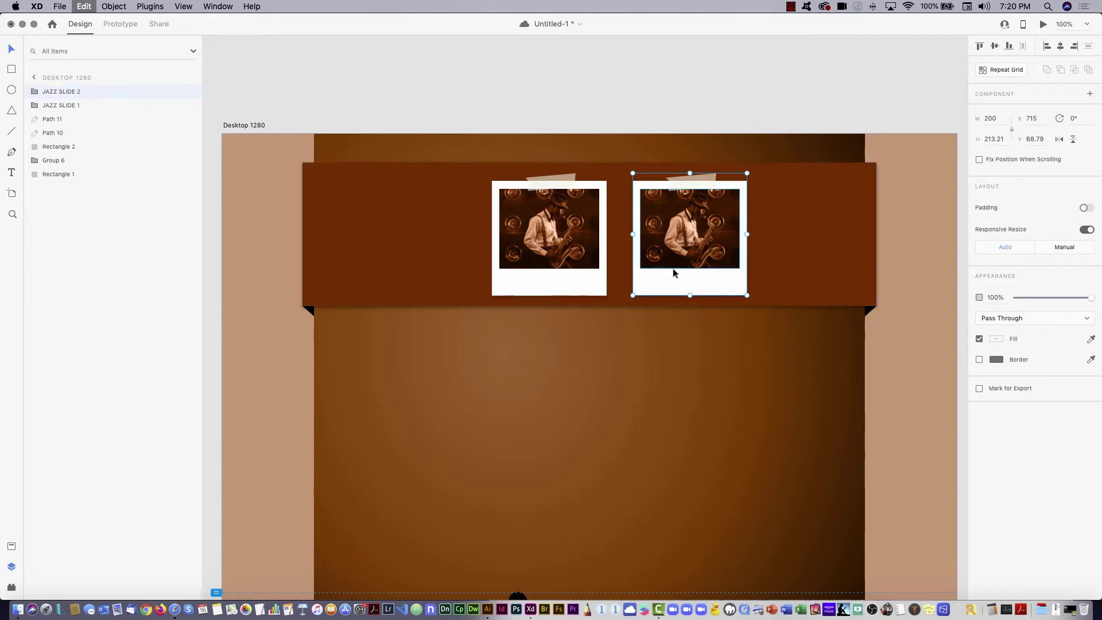
key("super+v")
left_click_drag(732, 270, 822, 245)
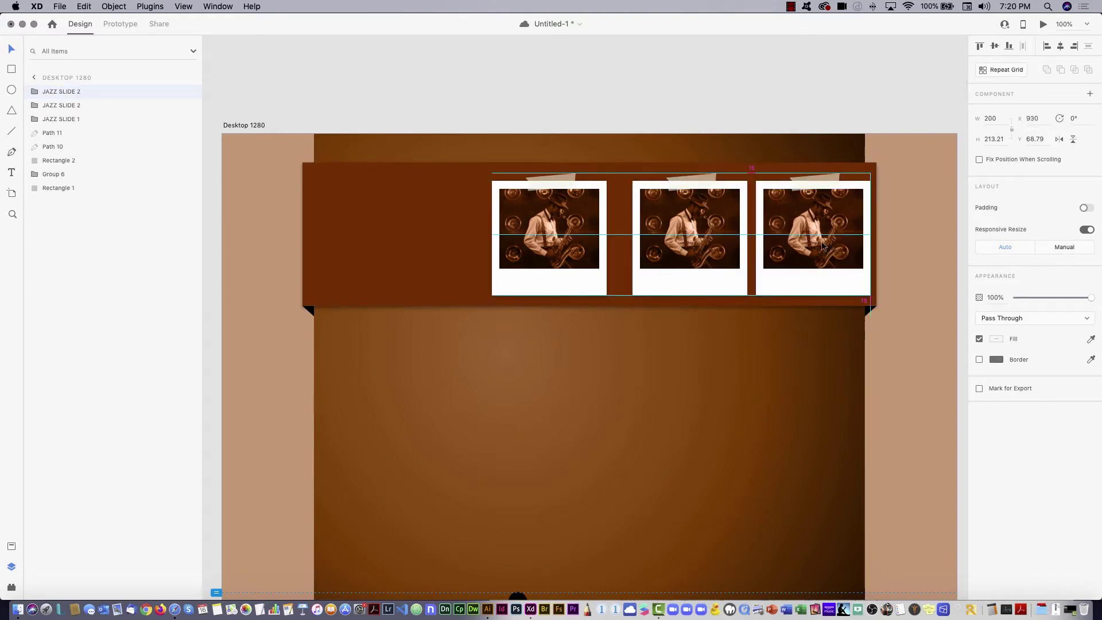
double_click(81, 91)
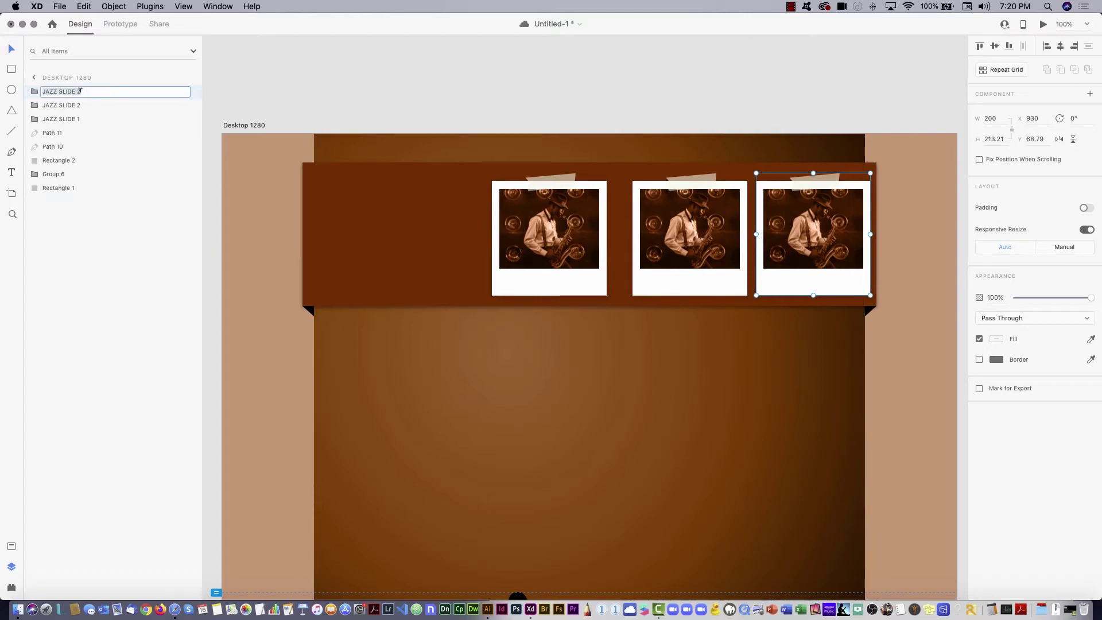
key("Right")
key("Return")
- Move JAZZ SLIDE 1 to X 449, Y 62.79, tilt it to -5°, and check the reference Polaroids in Illustrator before returning to XD
left_click_drag(574, 236, 562, 232)
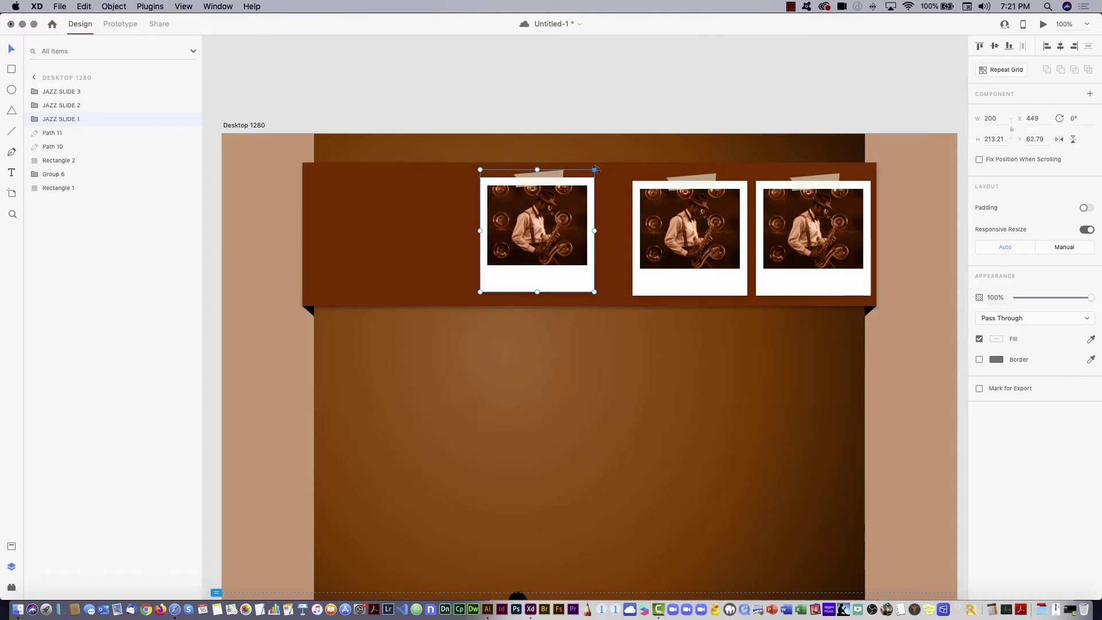
left_click_drag(593, 161, 589, 174)
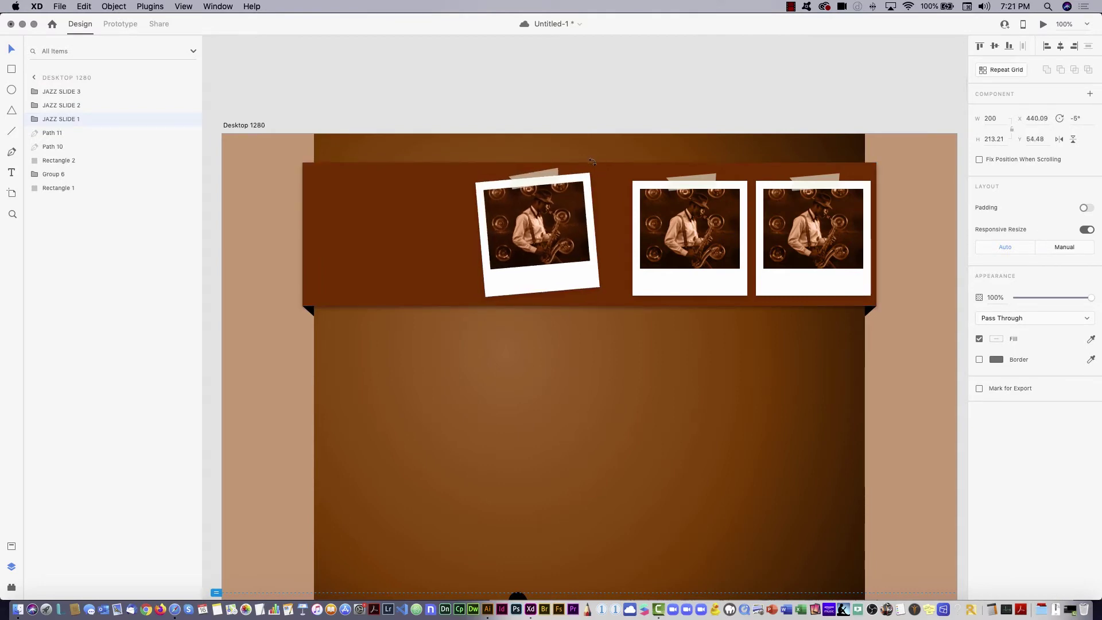
key("super+Tab")
key("super+Tab")
key("super+Tab")
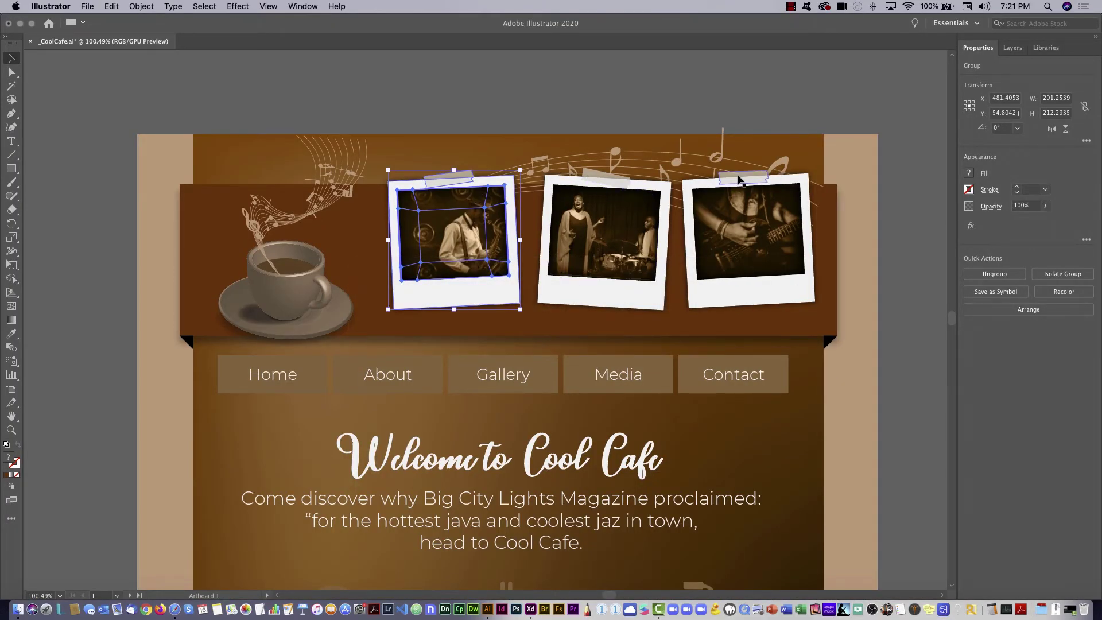
key("super+Tab")
- Tilt the JAZZ SLIDE 2 Polaroid to 3° and shift it slightly toward JAZZ SLIDE 1
left_click(715, 214)
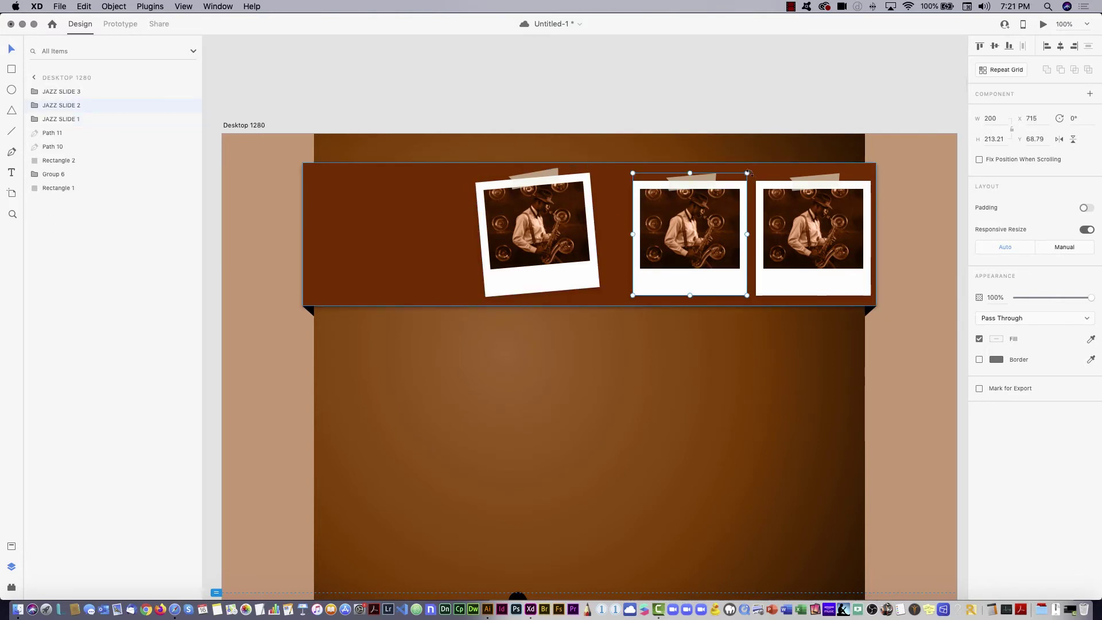
left_click_drag(749, 172, 752, 175)
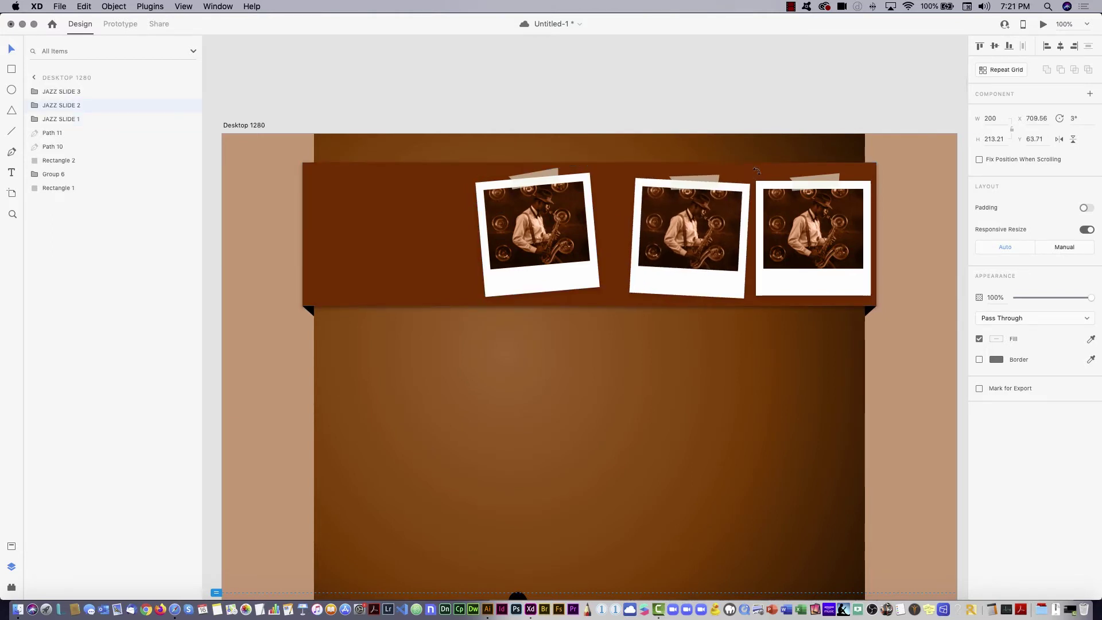
left_click_drag(706, 217, 696, 213)
- Tilt JAZZ SLIDE 3 to -6° at about X 918, Y 50, and adjust JAZZ SLIDE 2 to about X 689, Y 58
left_click(865, 176)
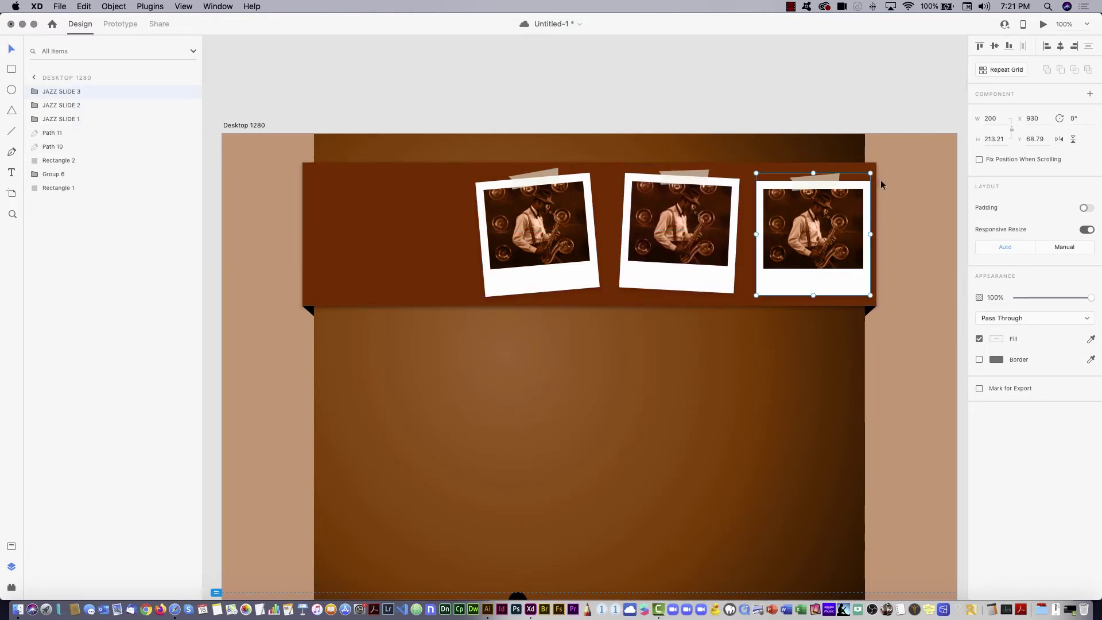
left_click_drag(871, 171, 865, 166)
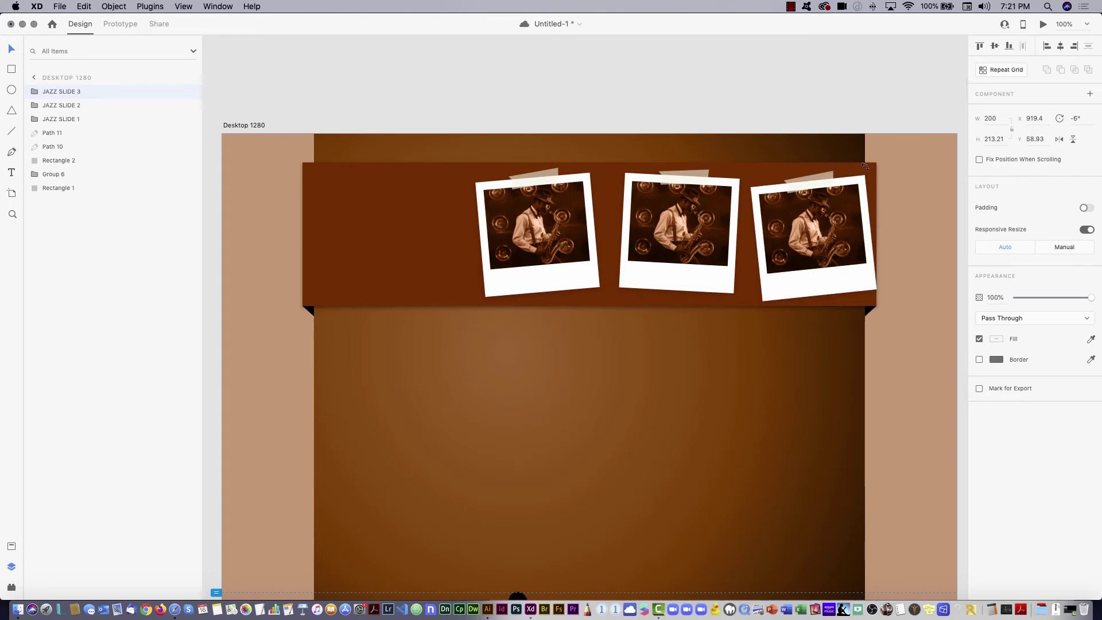
left_click_drag(776, 231, 774, 225)
left_click_drag(709, 244, 661, 275)
scroll(763, 236, "up", 3)
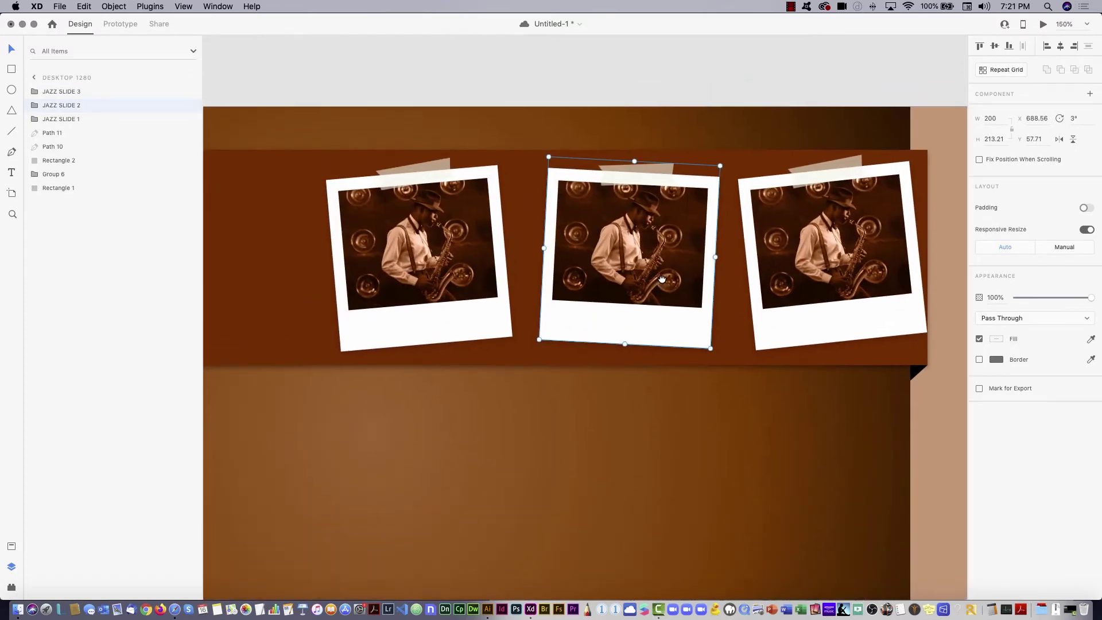
- Replace the Jazz1 photo inside the JAZZ SLIDE 2 group with Jazz2.jpg from the CoolCafe folder
left_click(535, 73)
left_click(461, 285)
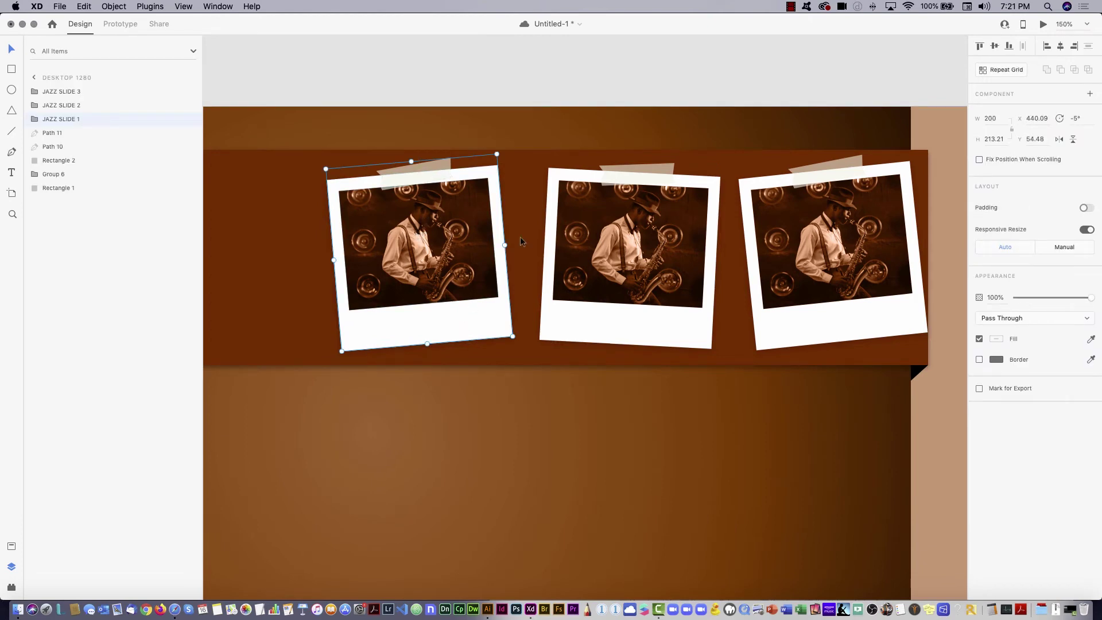
left_click(597, 241)
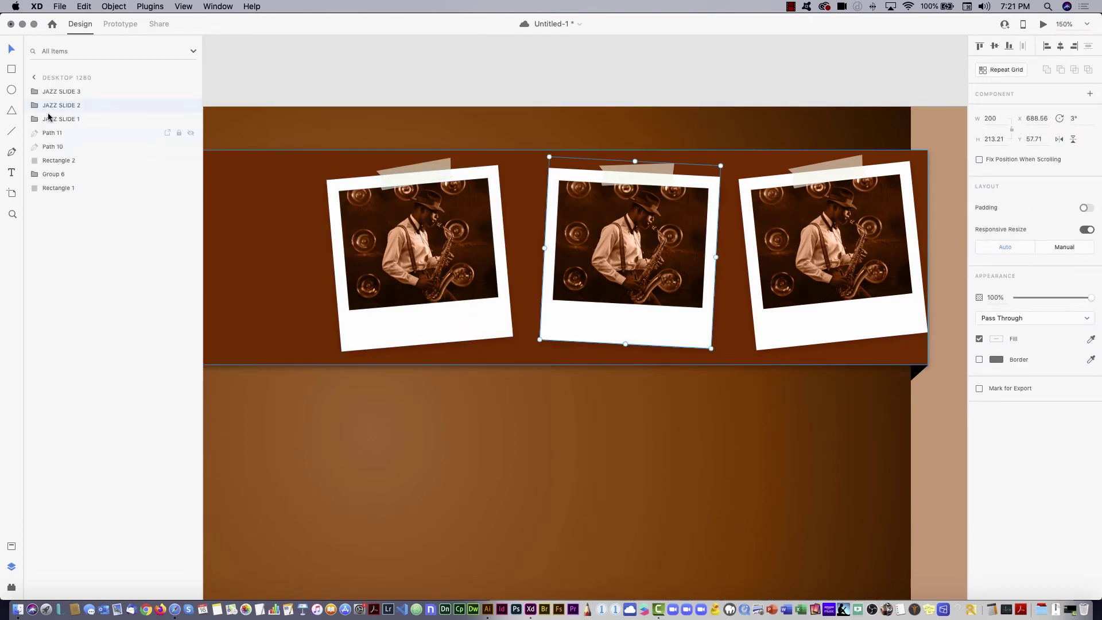
left_click(34, 107)
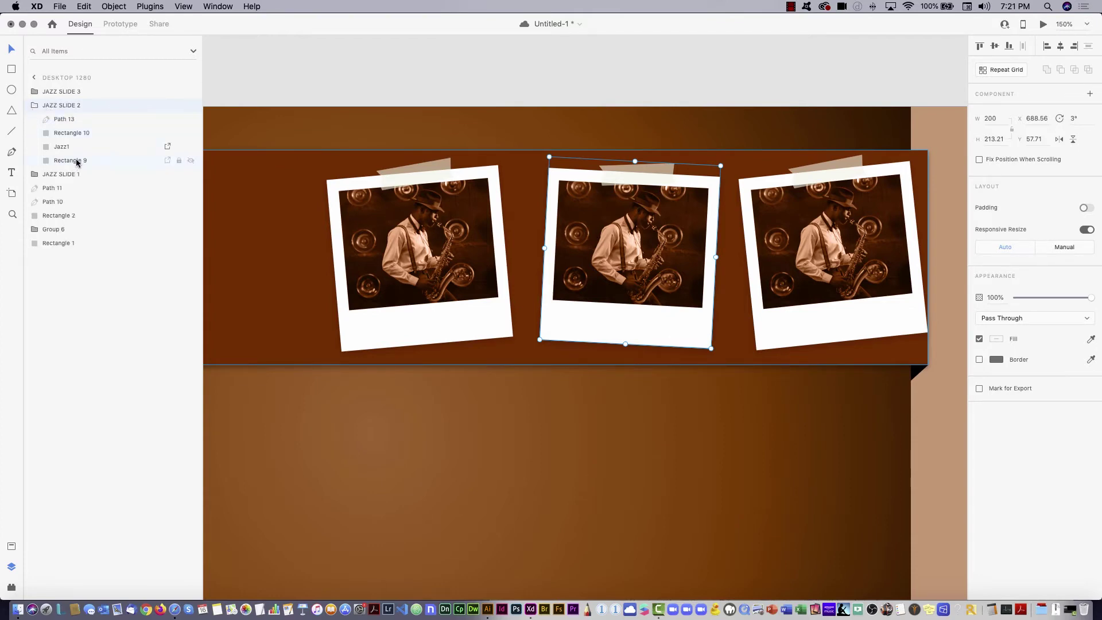
left_click(62, 146)
right_click(61, 149)
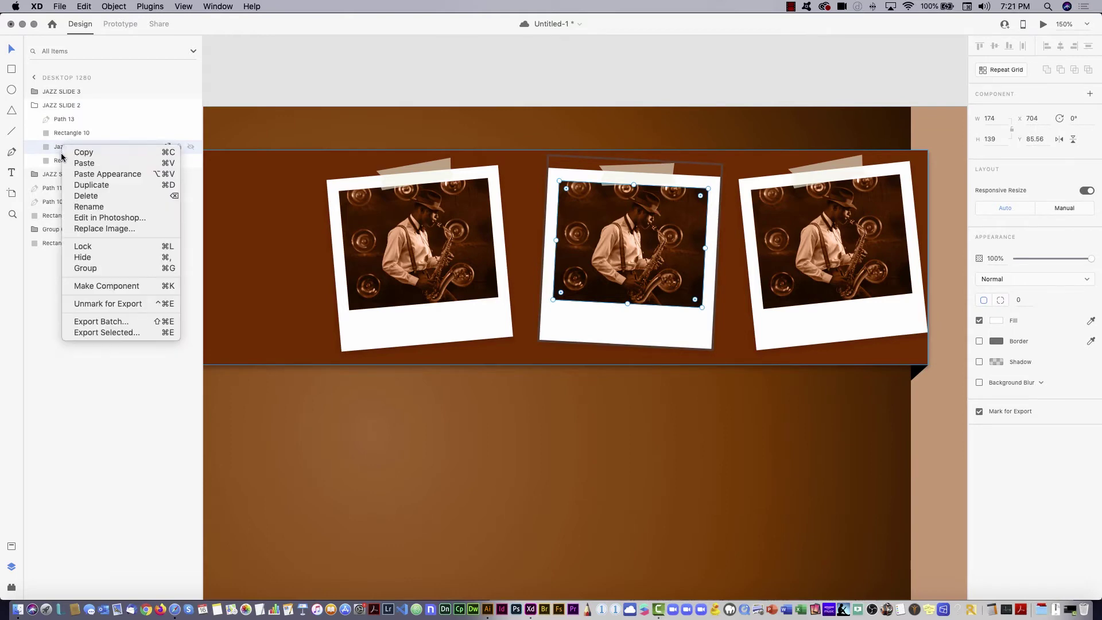
left_click(139, 229)
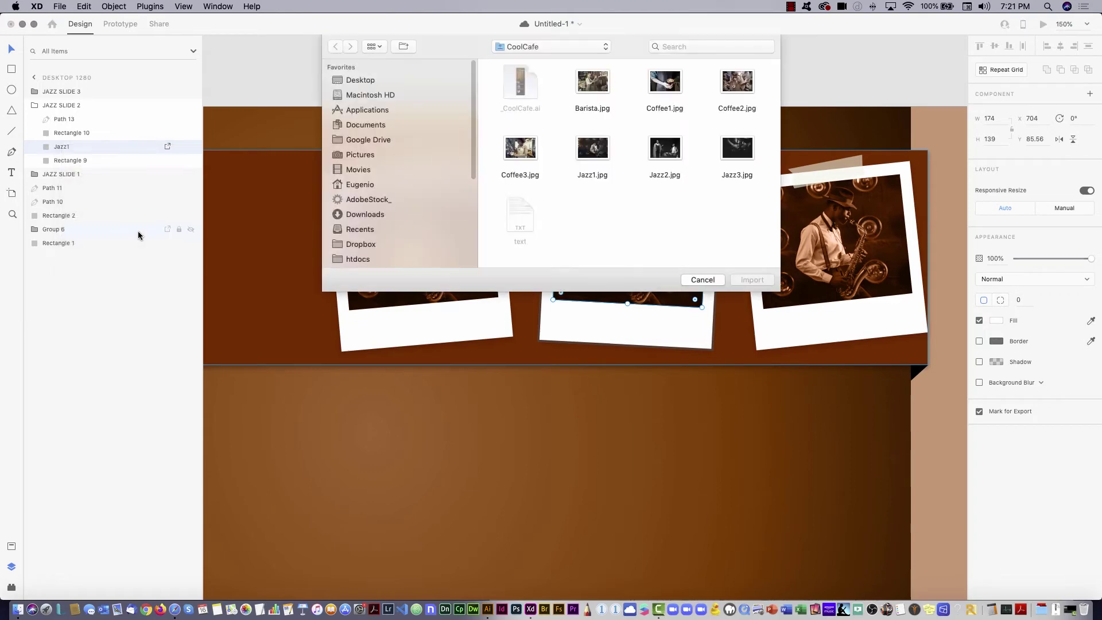
left_click(676, 156)
left_click(747, 283)
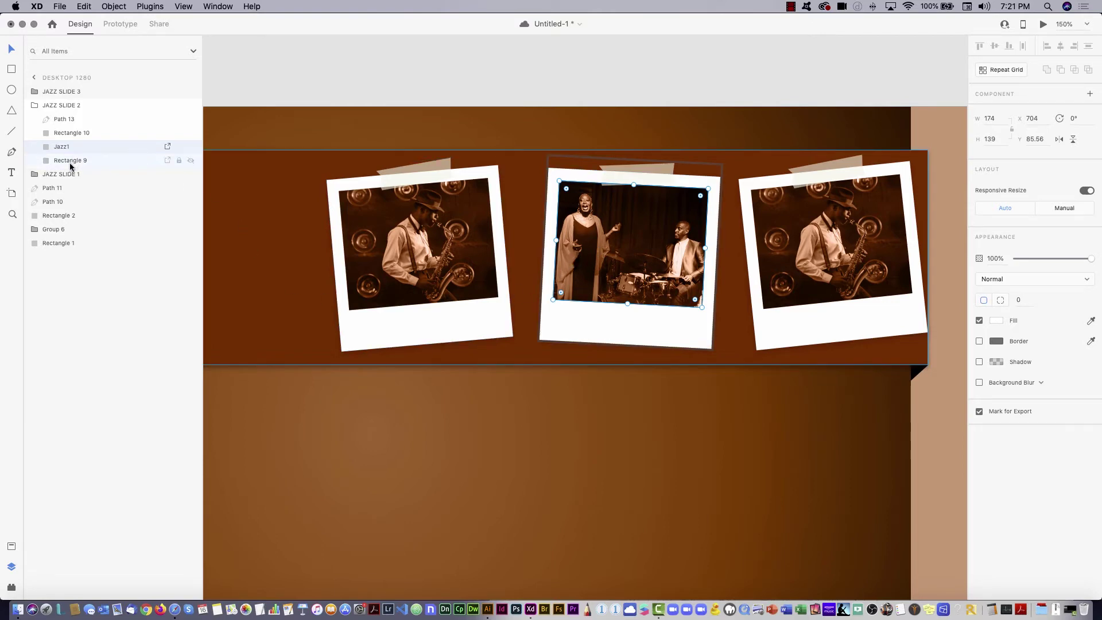
- Rotate the tape strip on JAZZ SLIDE 2 to -174° and collapse the group
left_click(66, 120)
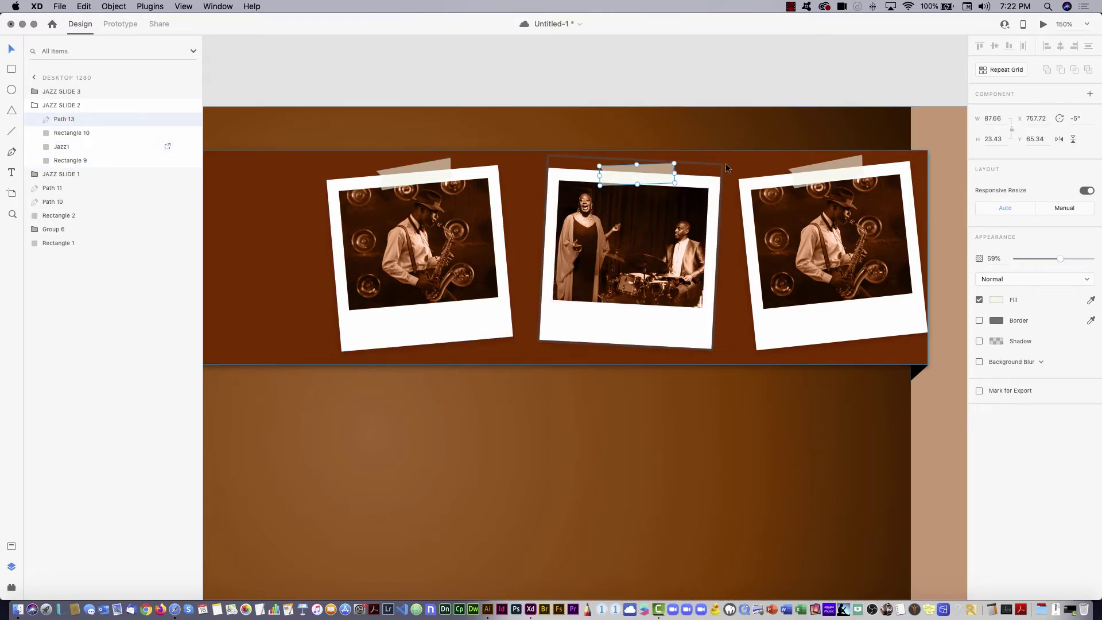
left_click_drag(676, 161, 564, 185)
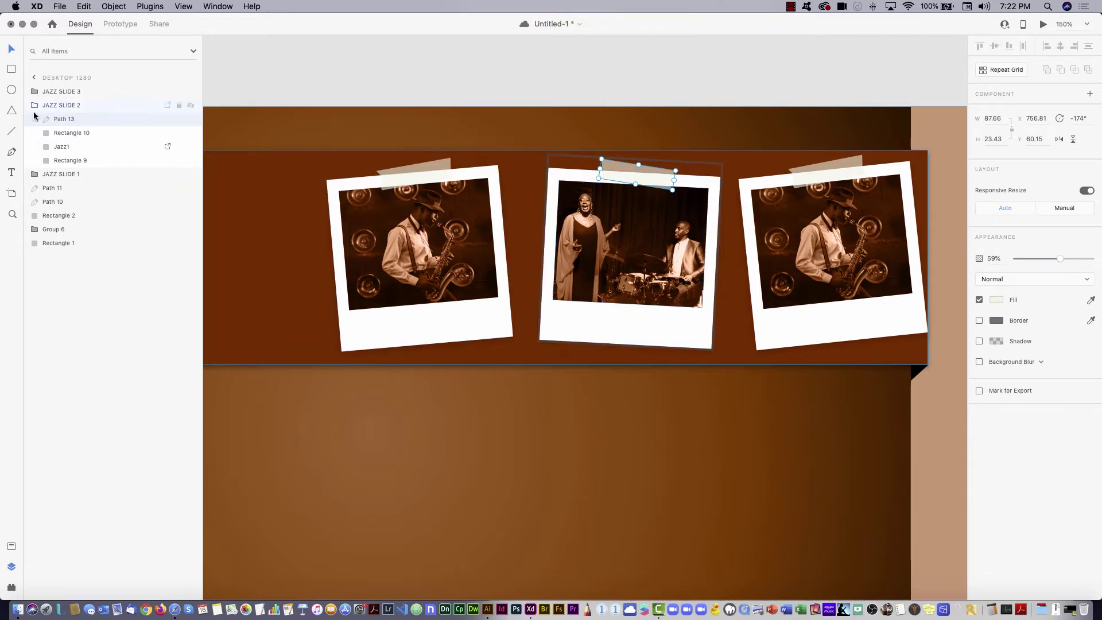
left_click(33, 107)
- Replace the Jazz1 photo inside the JAZZ SLIDE 3 group with Jazz3.jpg
left_click(34, 93)
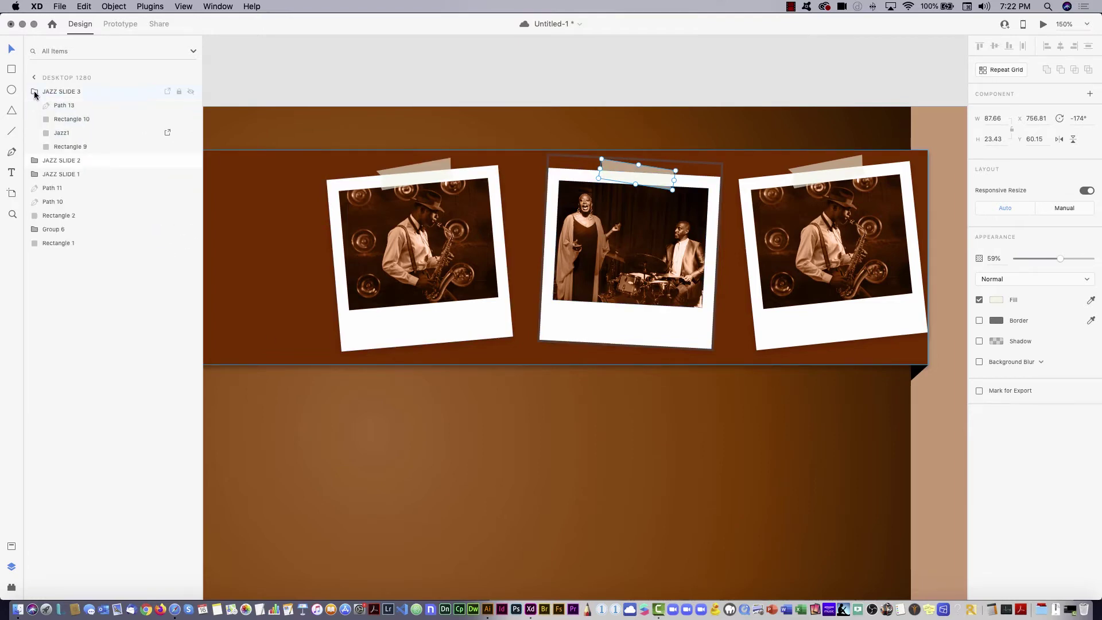
left_click(61, 136)
right_click(66, 135)
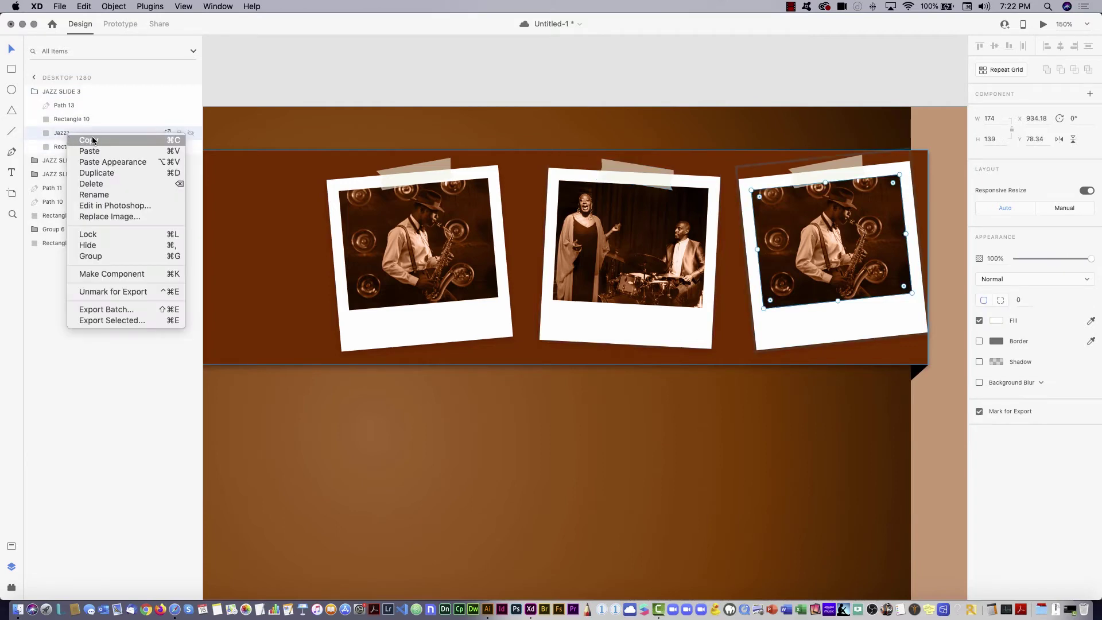
left_click(141, 218)
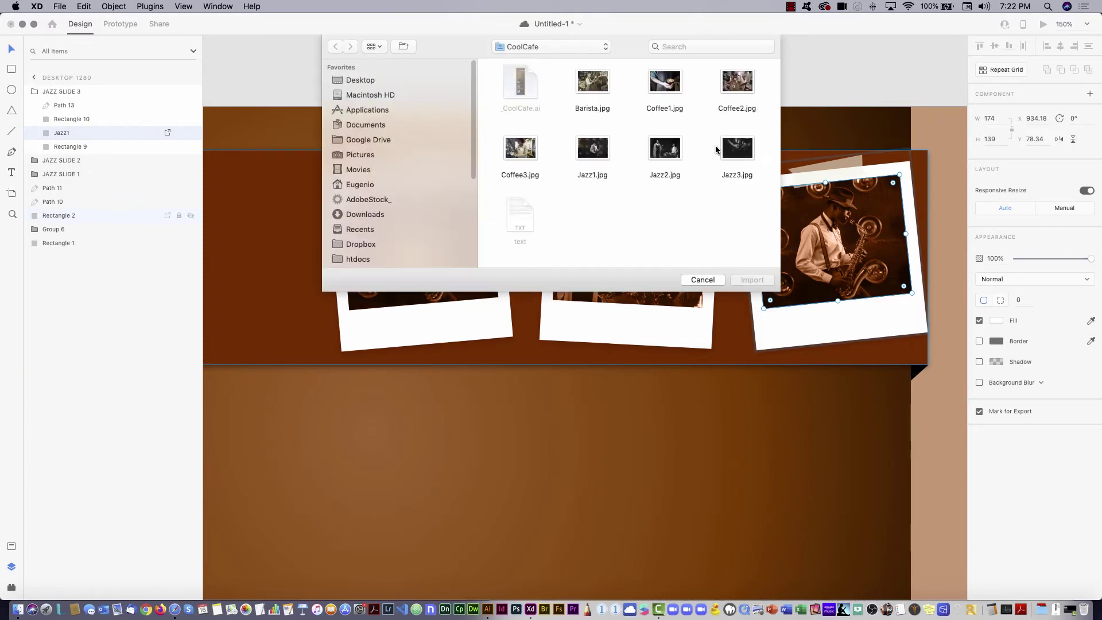
double_click(730, 151)
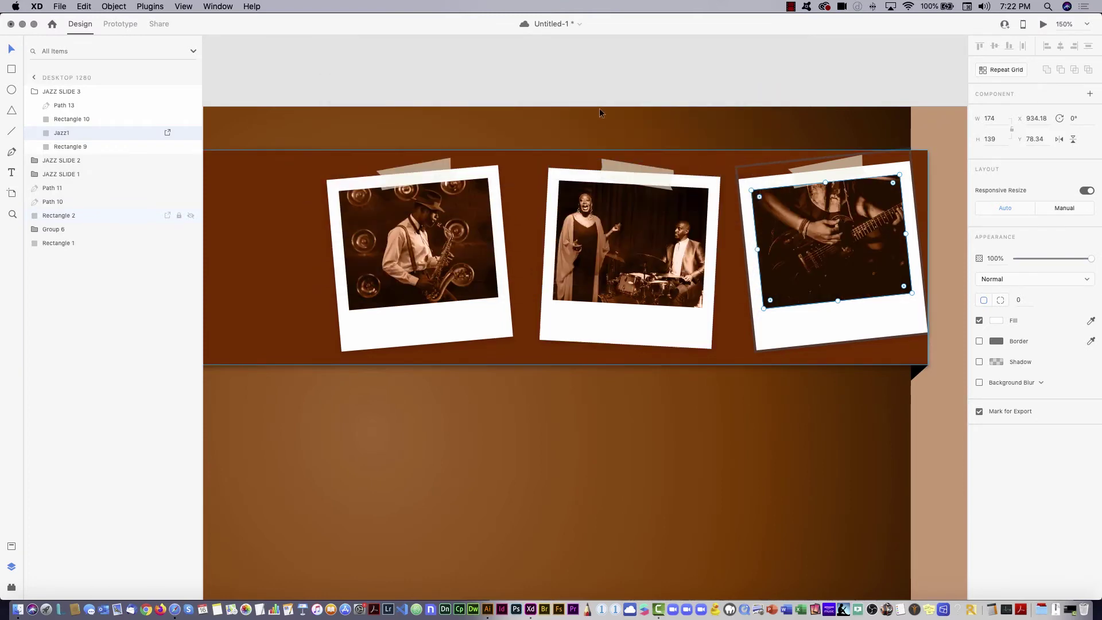
- Rotate the tape strip on JAZZ SLIDE 3 to 6° and leave the group
left_click(838, 248)
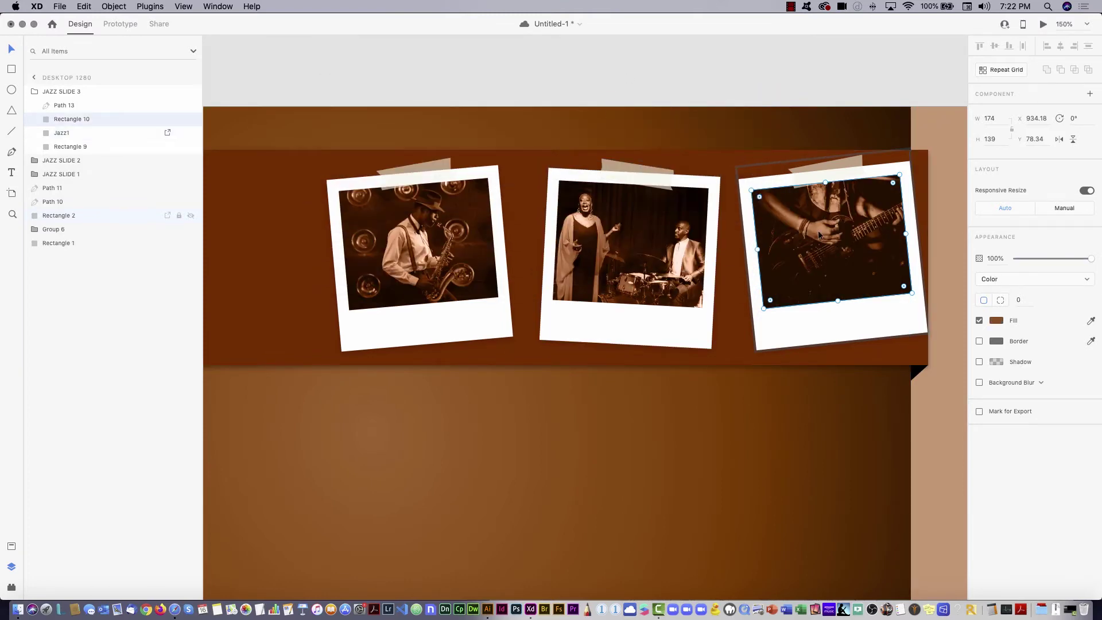
double_click(830, 237)
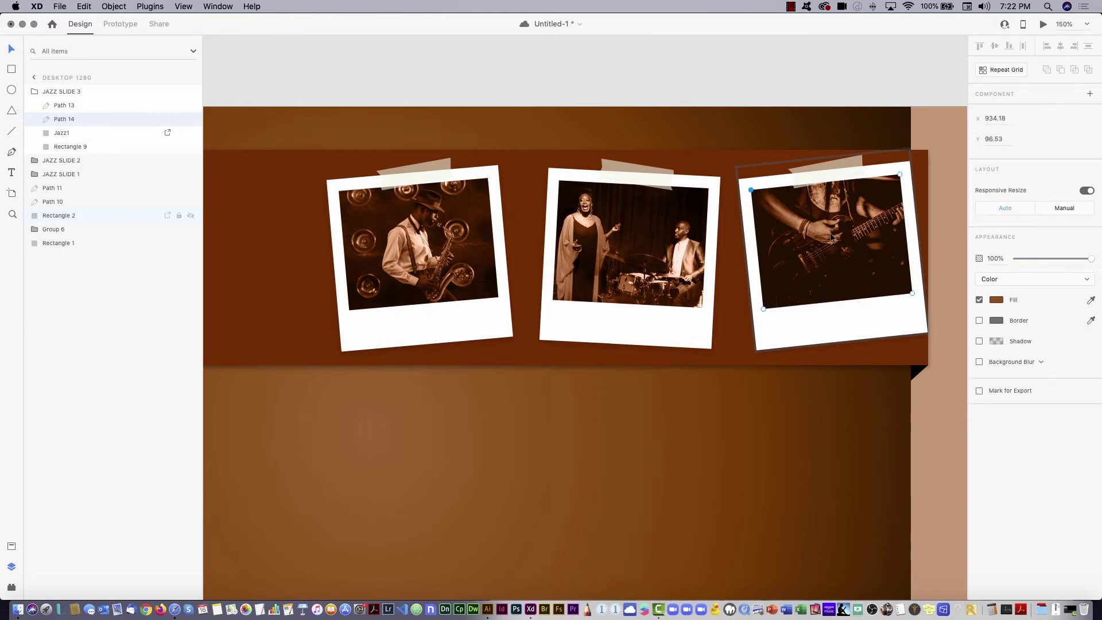
left_click(850, 162)
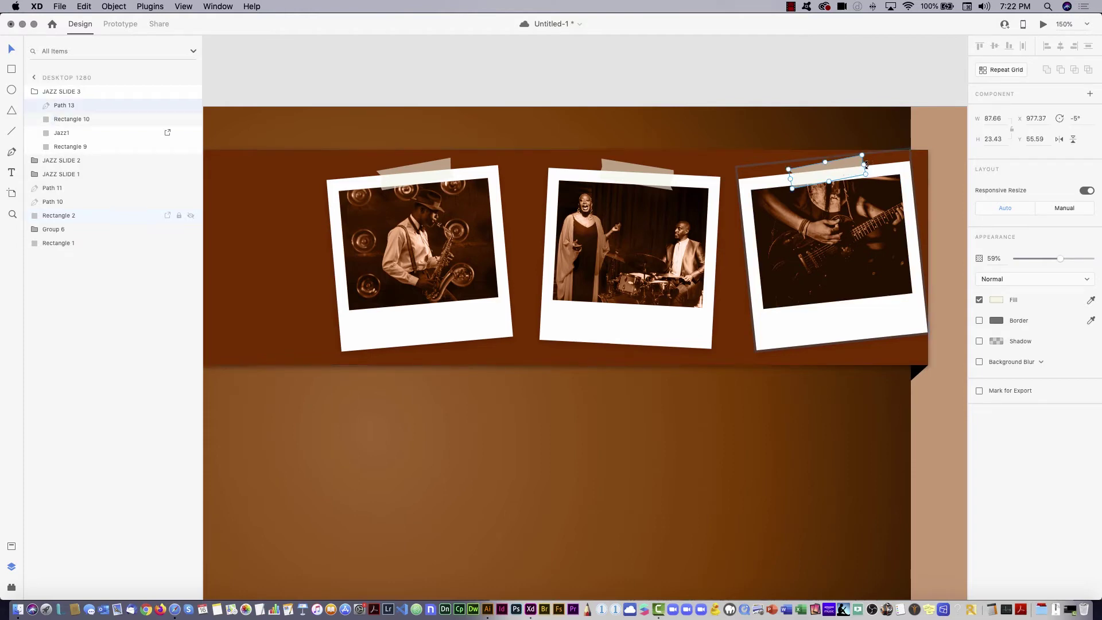
left_click_drag(867, 151, 869, 184)
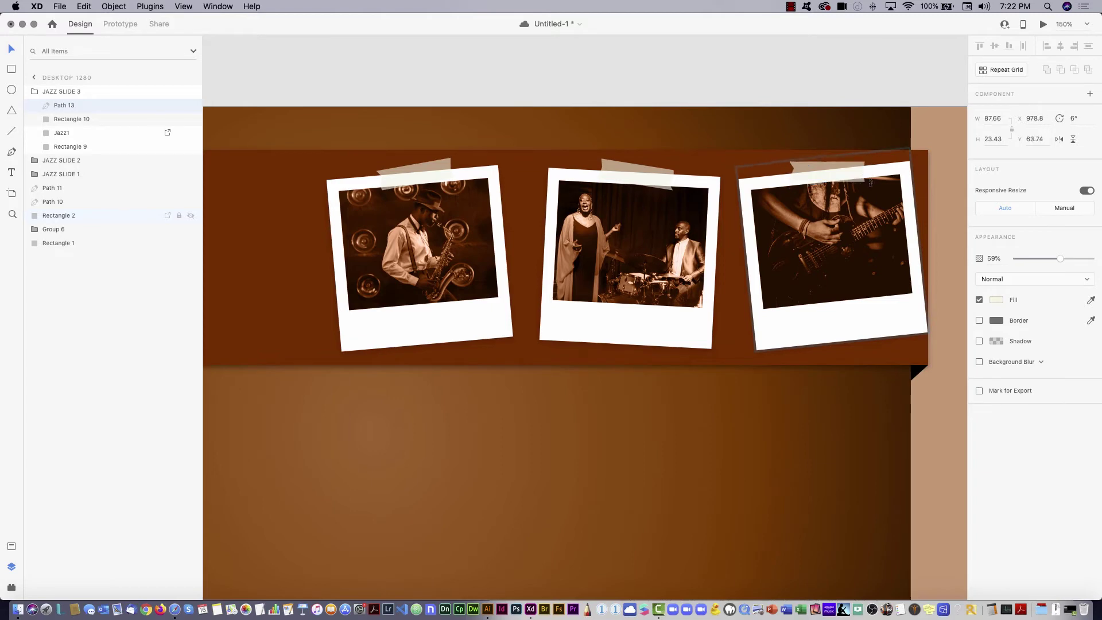
left_click(948, 170)
left_click(949, 170)
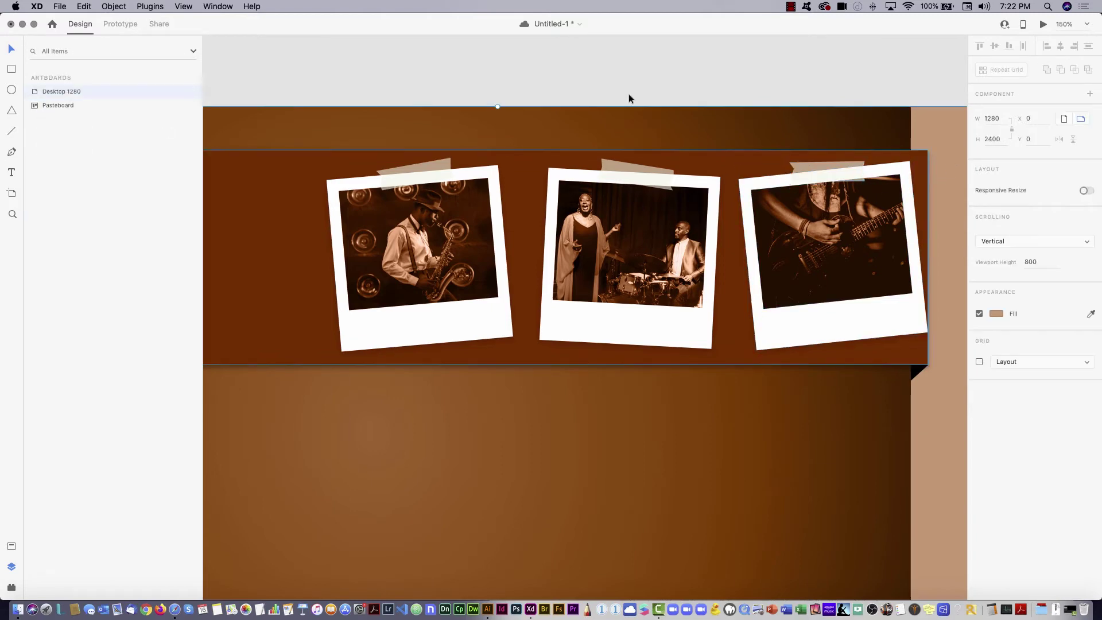
left_click(256, 77)
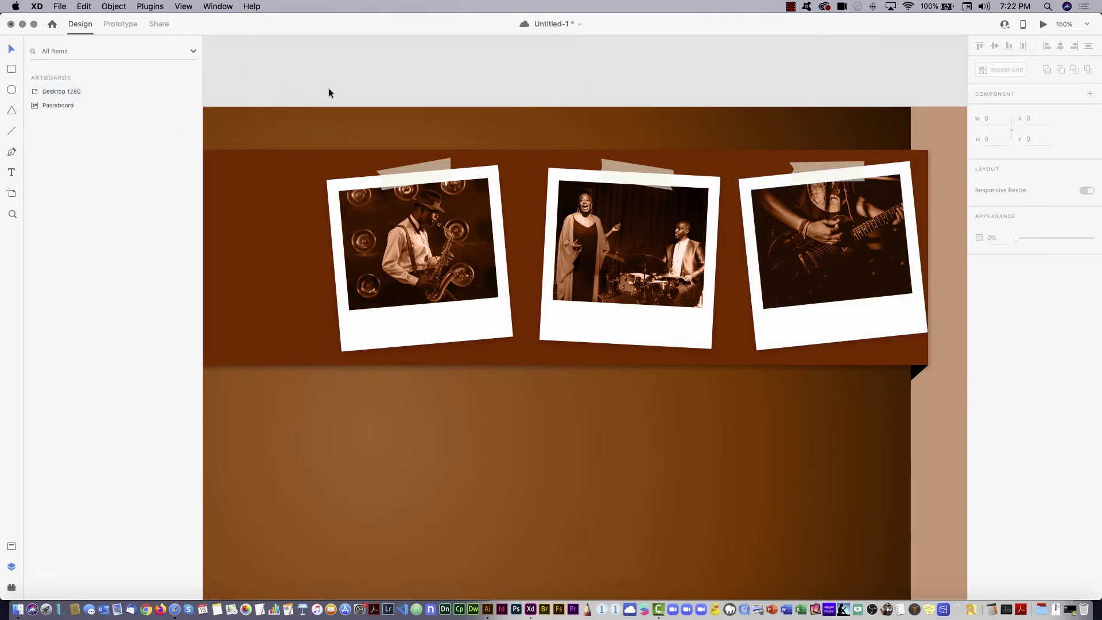
left_click(376, 144)
left_click(769, 247)
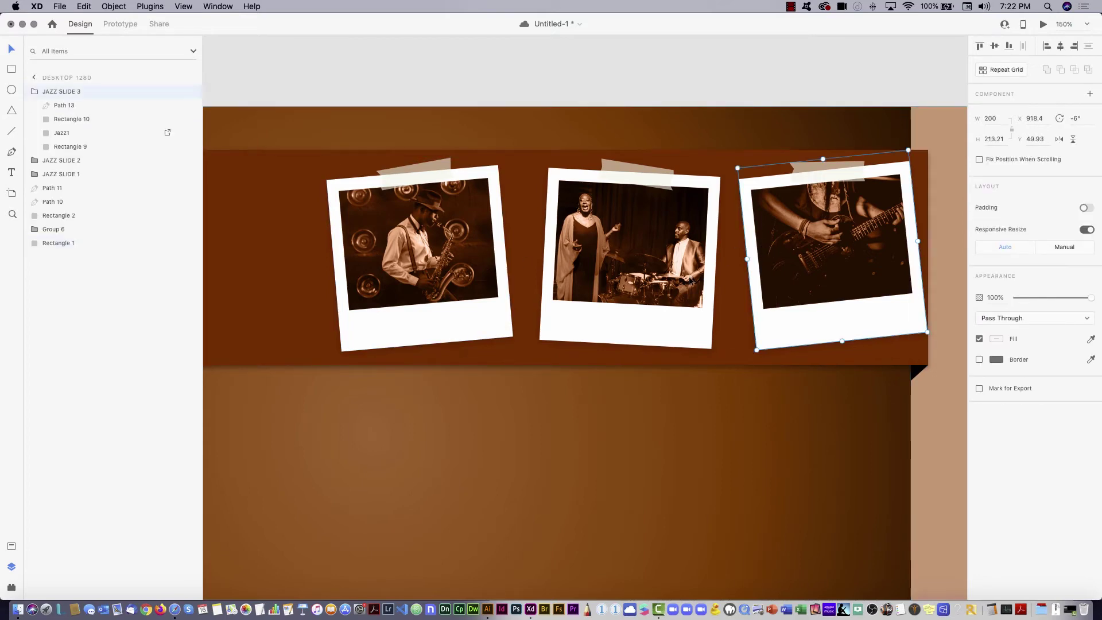
left_click_drag(519, 270, 807, 273)
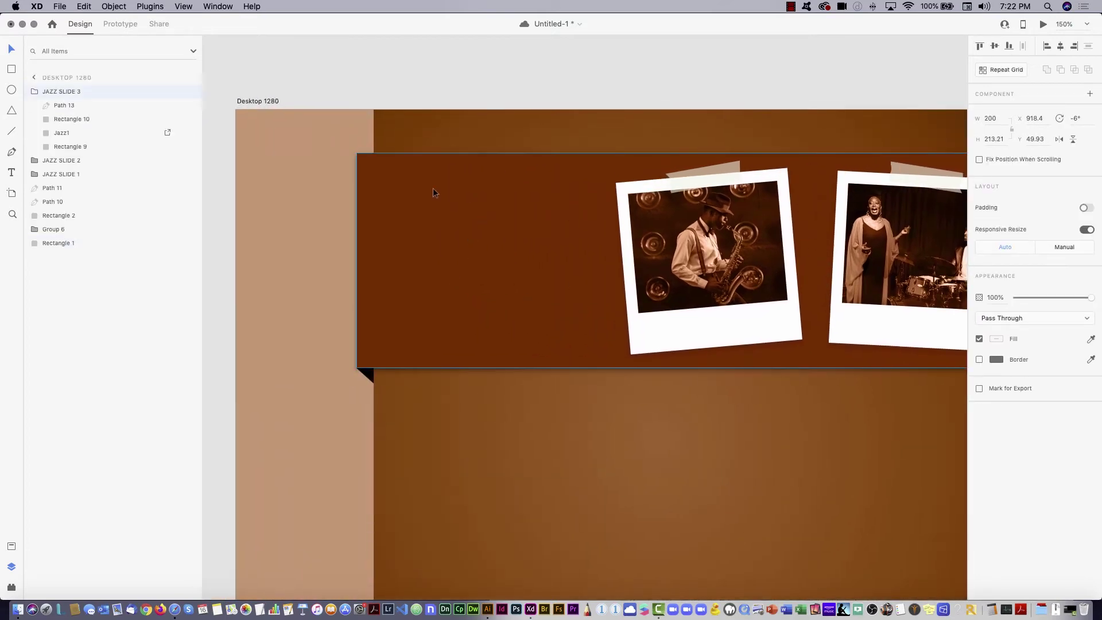
- Switch to Illustrator and move the curved music staff group from behind the Polaroids to the empty area above the artboard
left_click(773, 247, "alt+super")
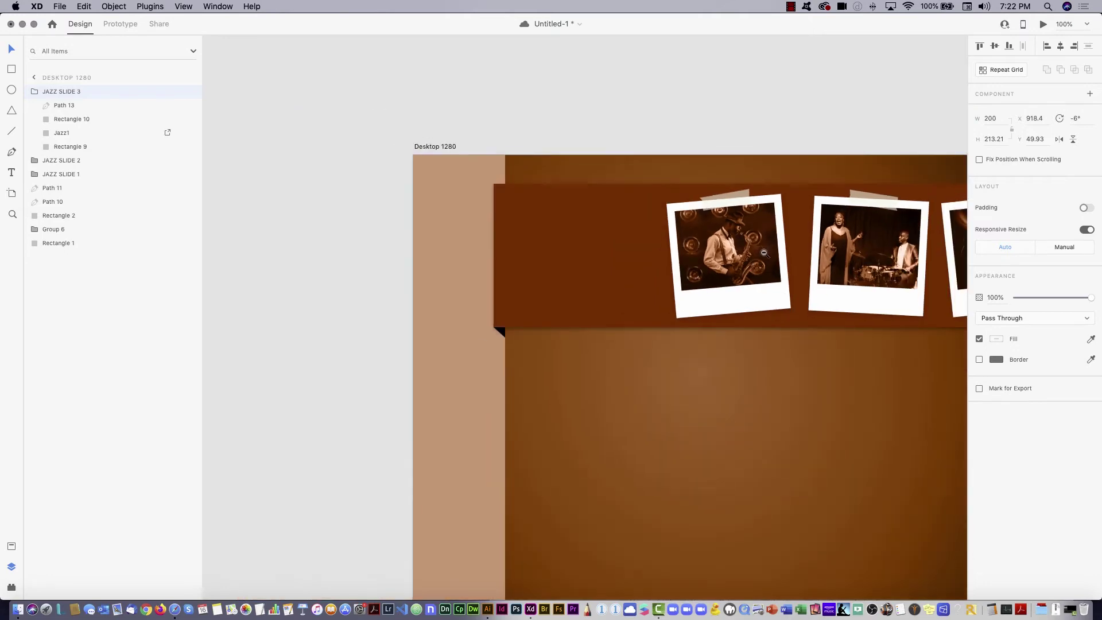
left_click_drag(770, 251, 574, 228)
key("Escape")
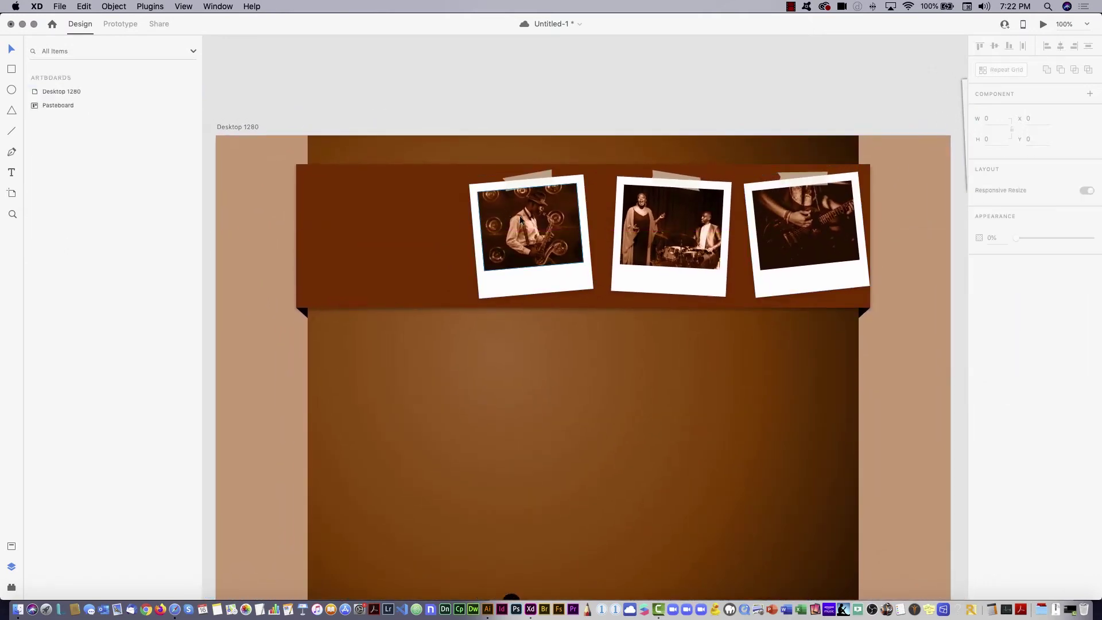
key("super+Tab")
left_click(468, 308)
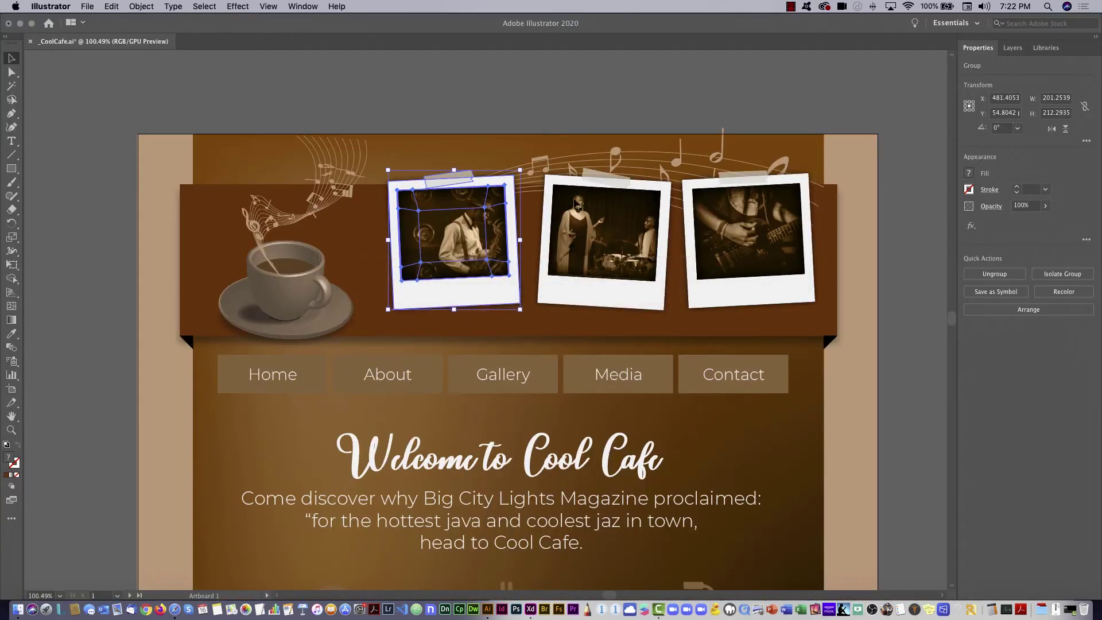
left_click_drag(540, 142, 521, 72)
key("space")
left_click_drag(572, 135, 588, 290)
left_click_drag(757, 261, 741, 177)
left_click(852, 225)
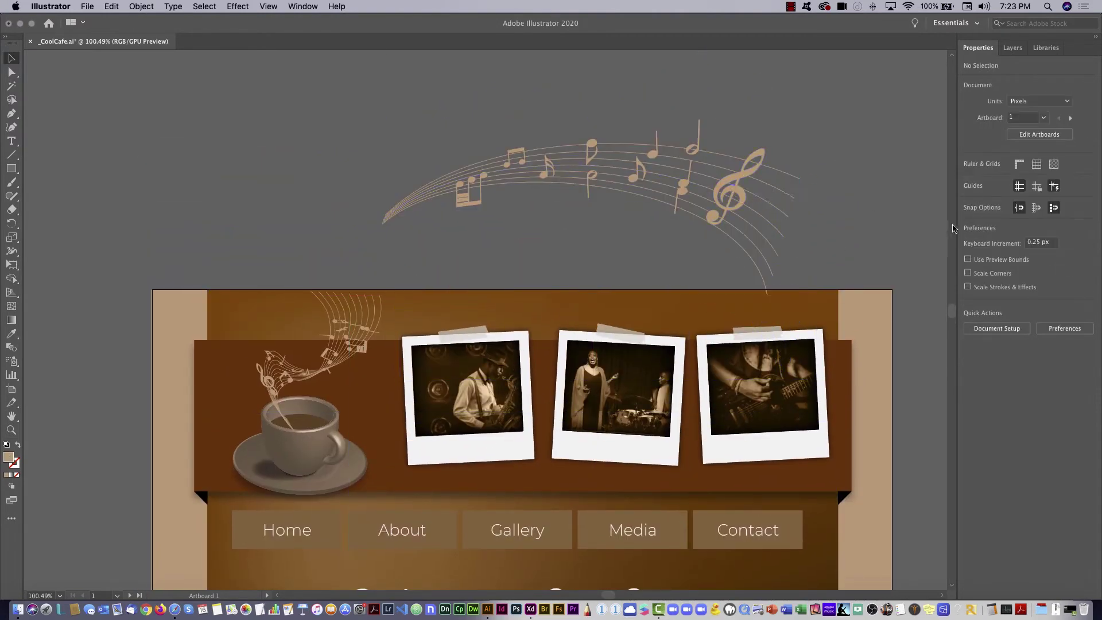
left_click(762, 191)
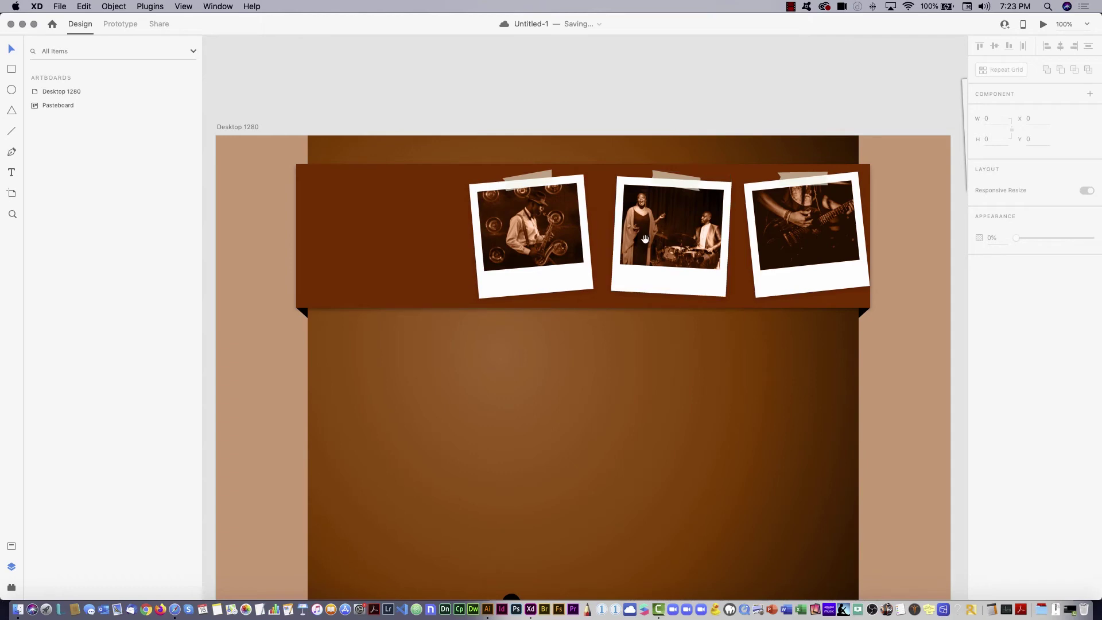
- Bring the export folder window over the XD artboard and preview PngItem_322406.png
left_click_drag(644, 238, 659, 377)
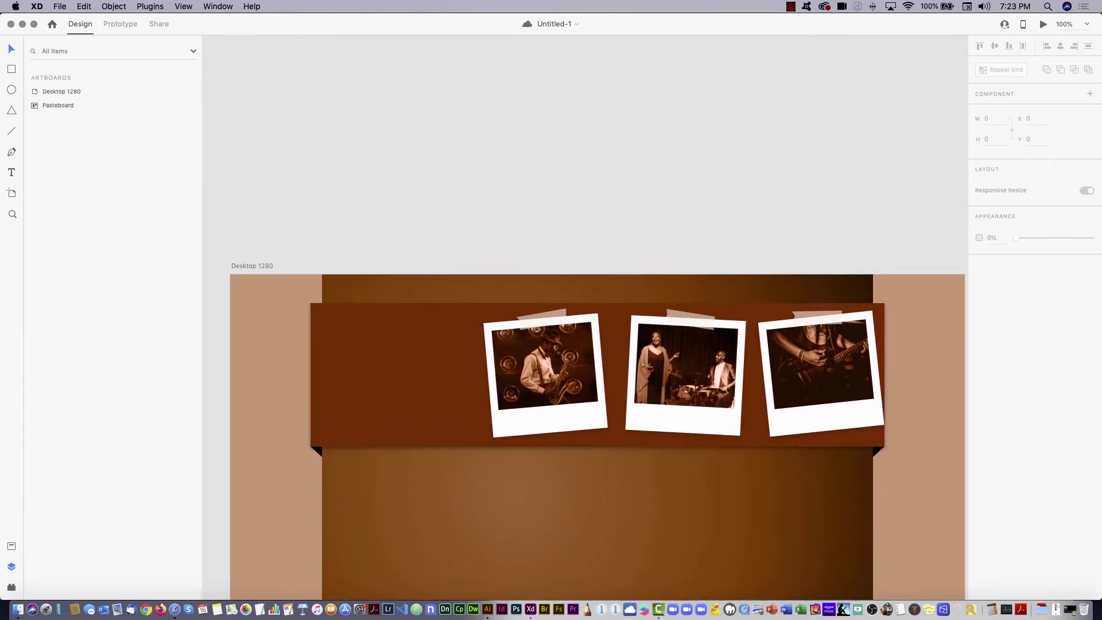
left_click_drag(1101, 115, 745, 94)
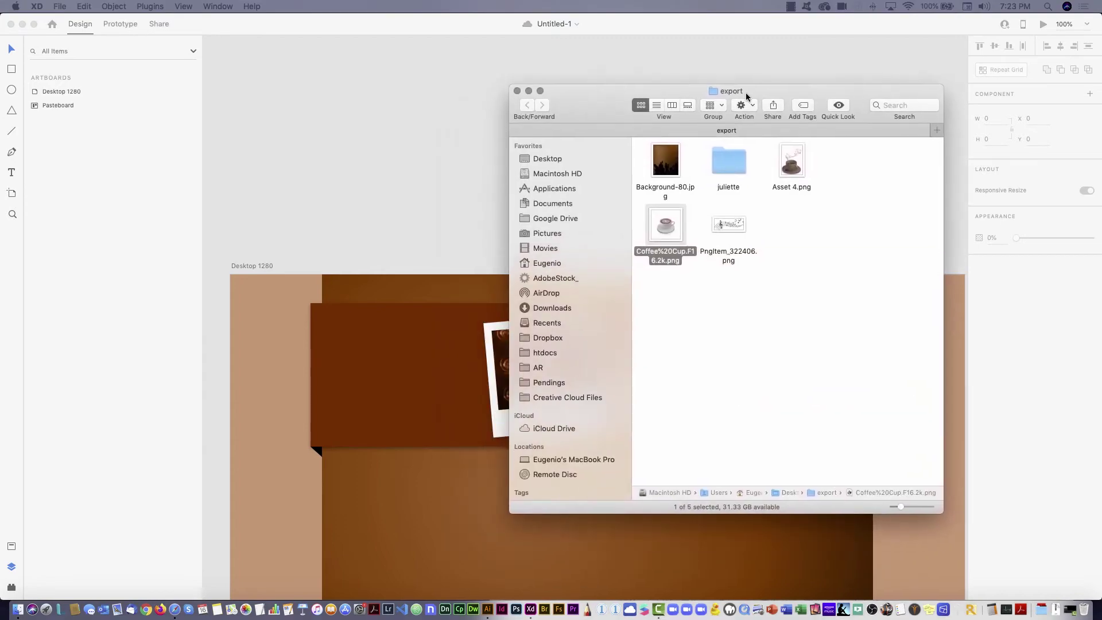
left_click(732, 225)
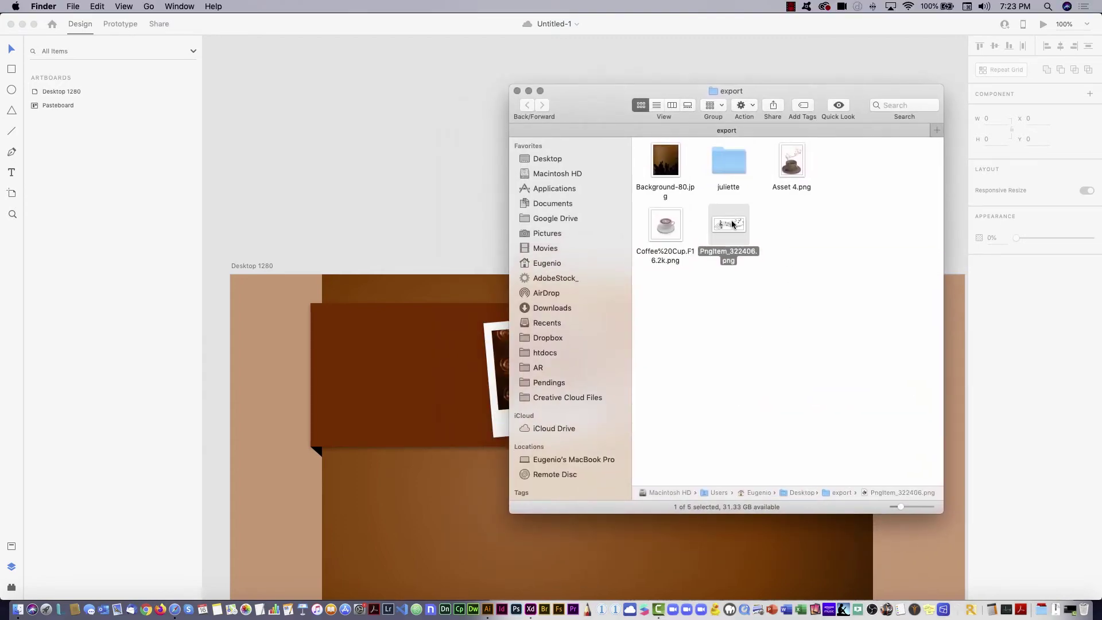
key("space")
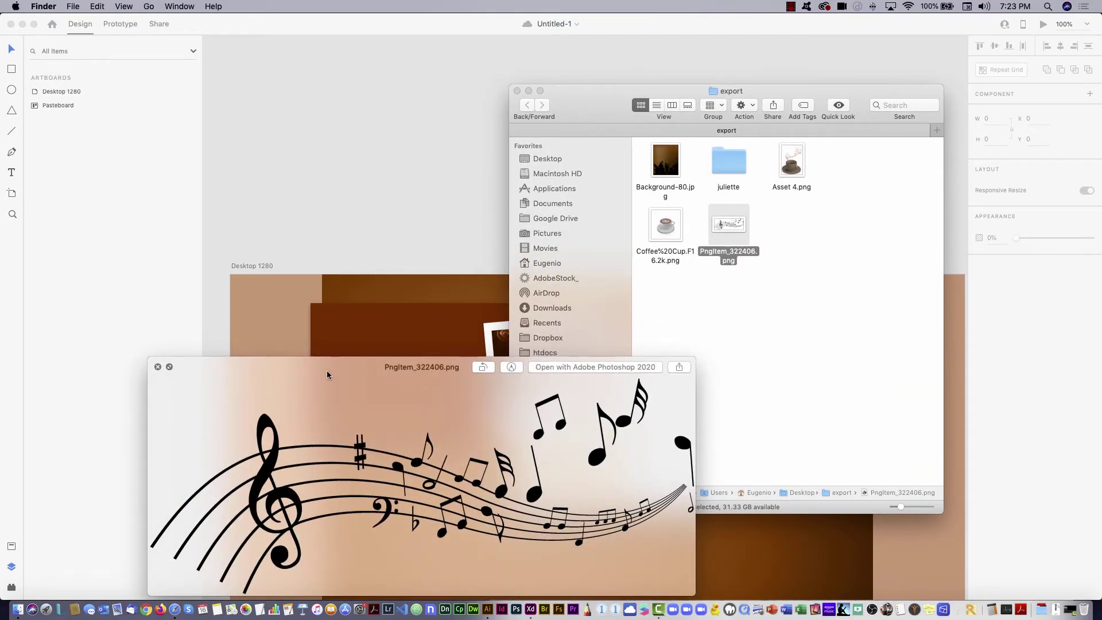
left_click_drag(326, 370, 543, 126)
key("space")
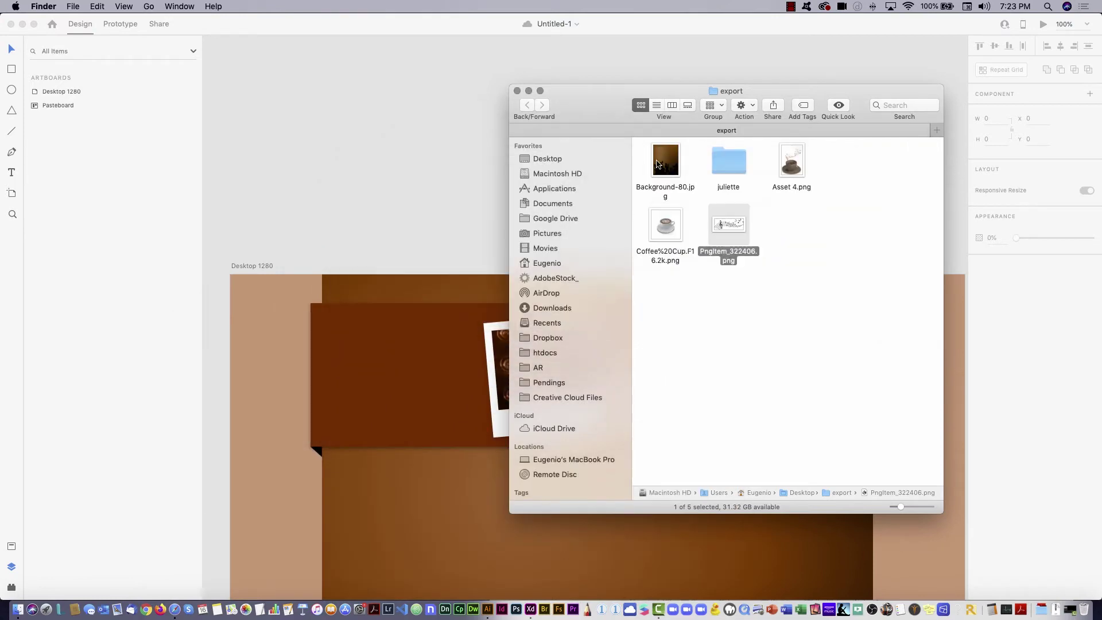
- Try placing PngItem_322406.png over the header banner on the Desktop 1280 artboard, and delete it again
left_click_drag(730, 228, 389, 206)
left_click(548, 294)
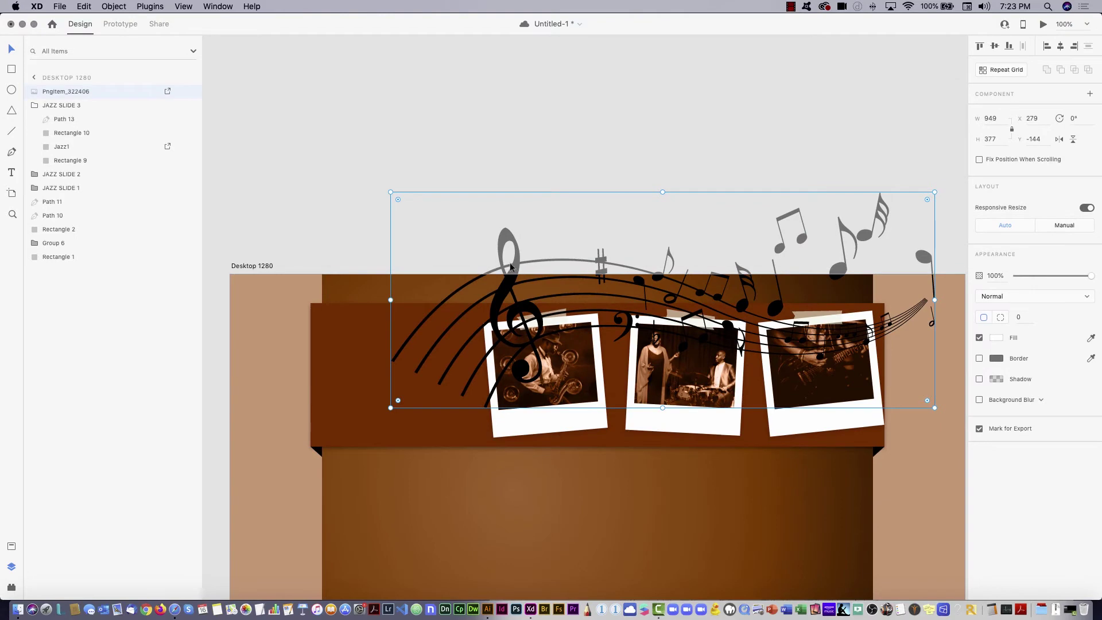
left_click_drag(510, 267, 427, 217)
key("Delete")
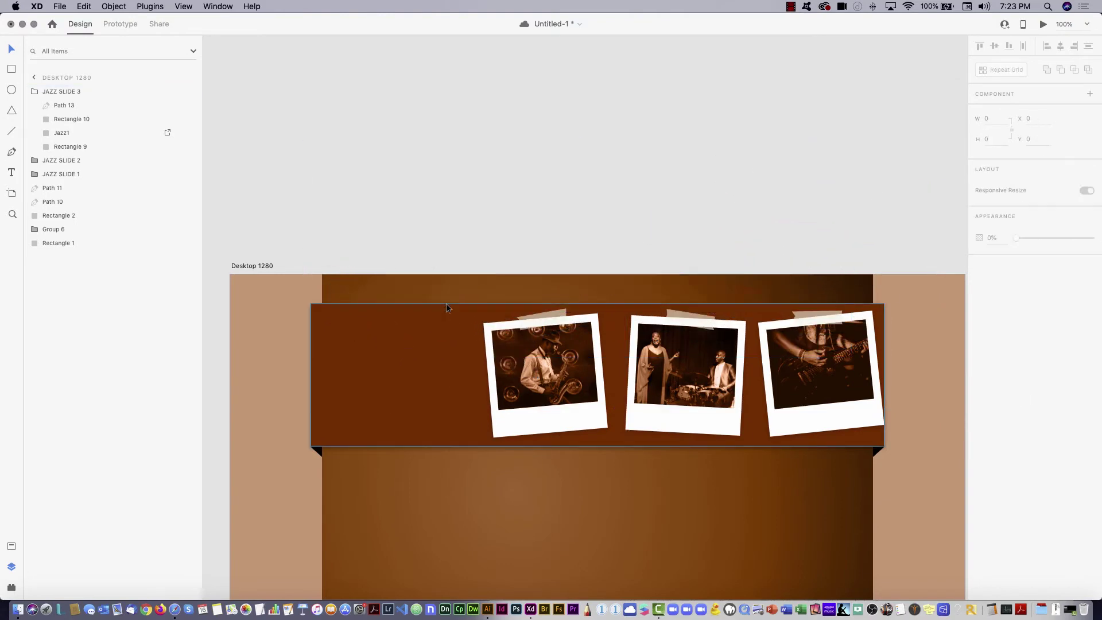
- Switch to Illustrator and copy the curved music staff group above the artboard
key("super+Tab")
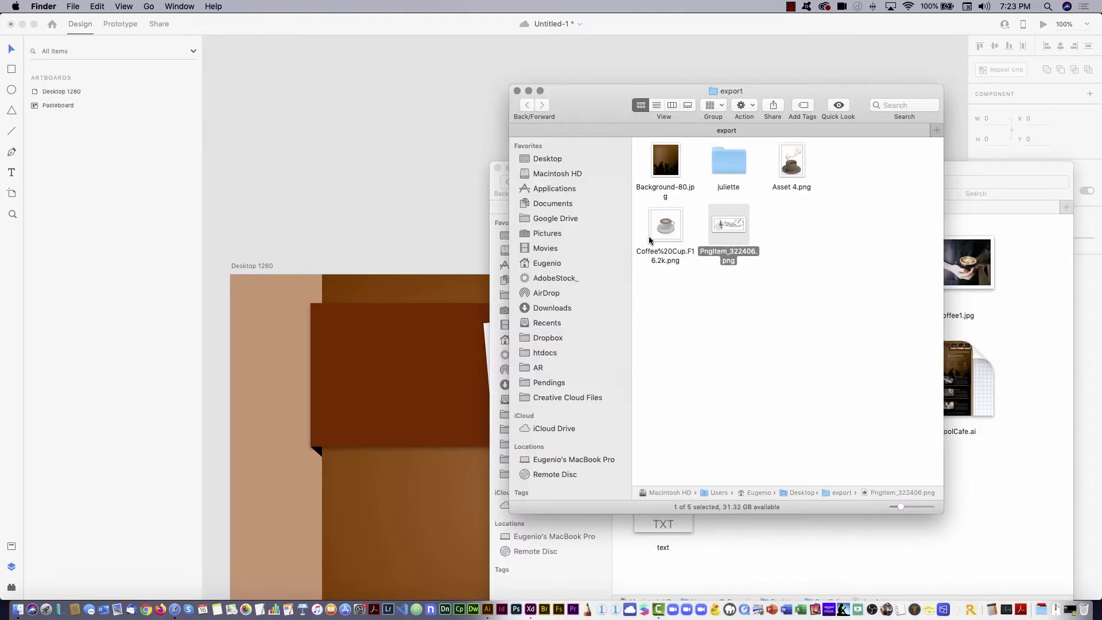
key("super+Tab")
key("super+Tab")
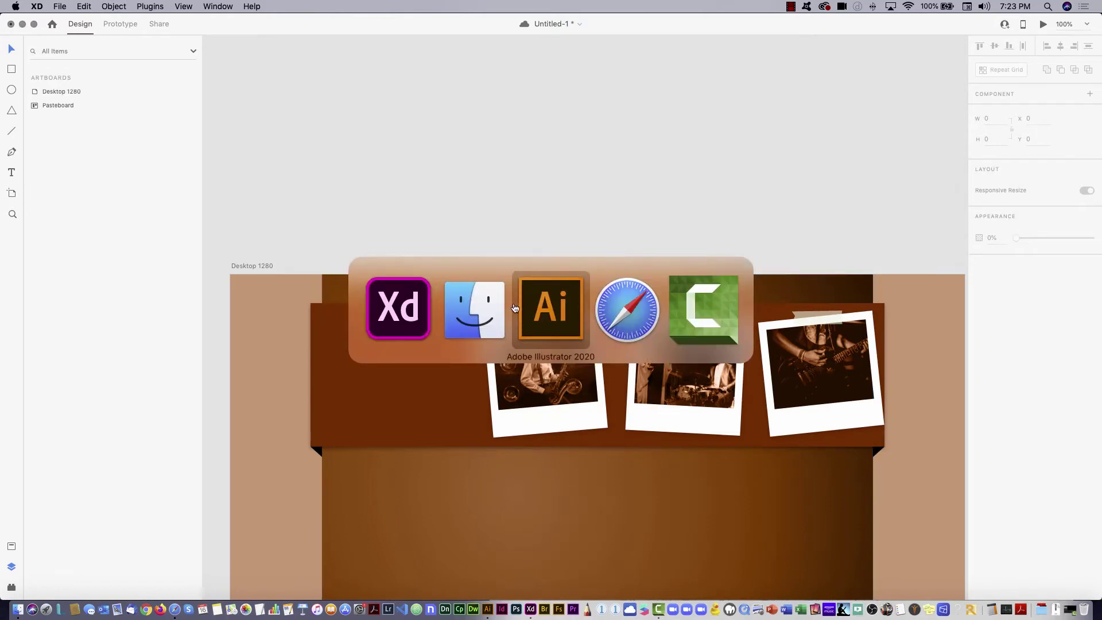
left_click(547, 315)
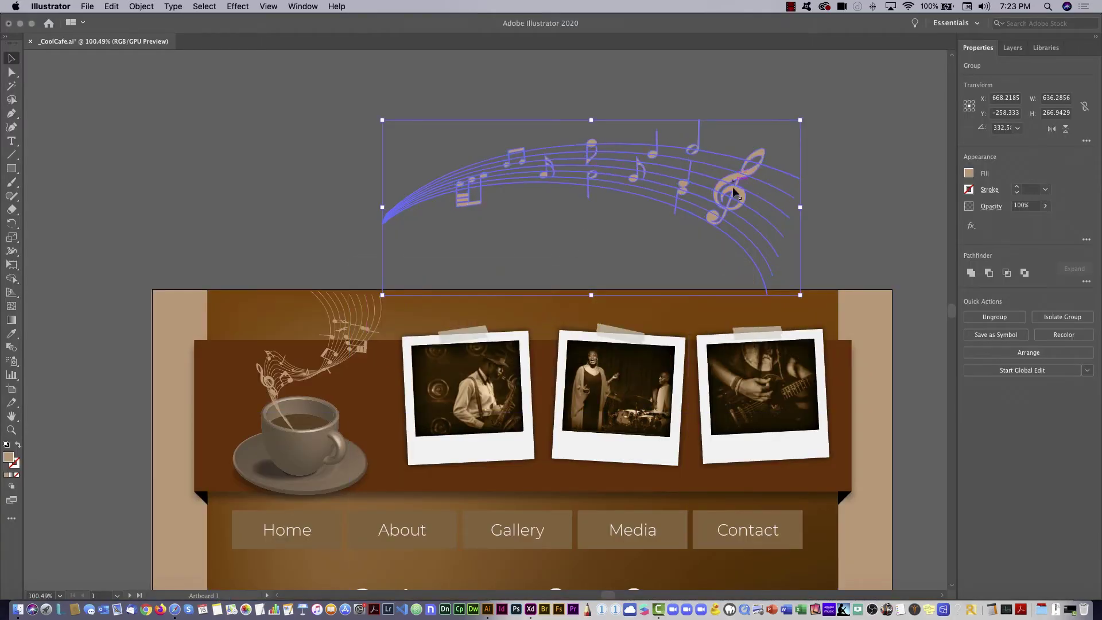
left_click(111, 6)
left_click(577, 240)
- Paste the music staff group into the Adobe XD artboard and move it across the upper part of the Polaroids
key("super+Tab")
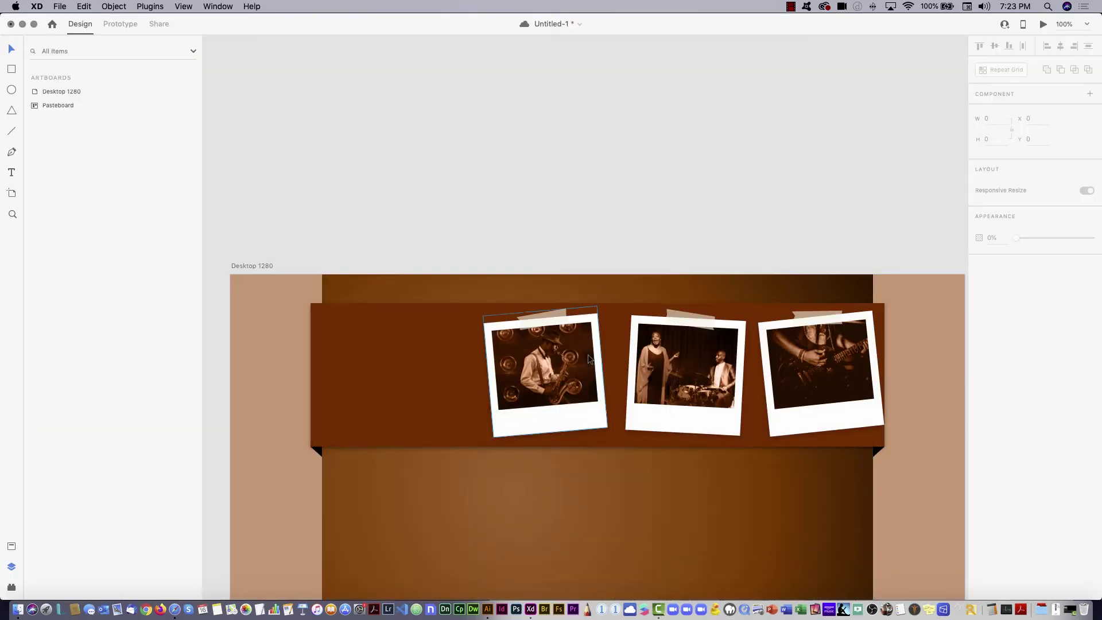
right_click(499, 178)
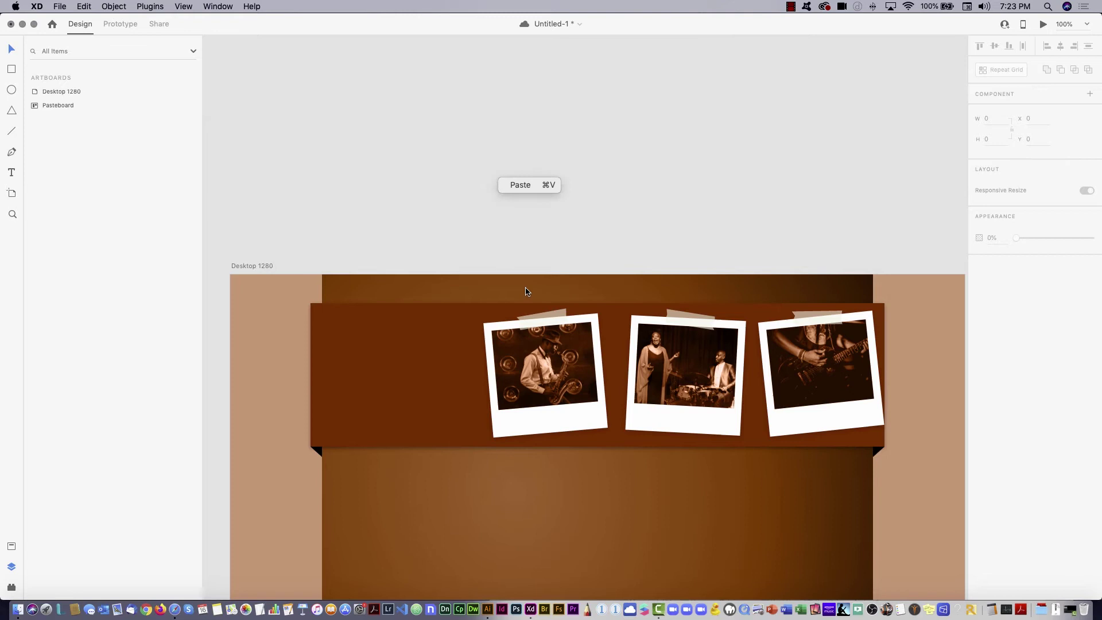
left_click(532, 185)
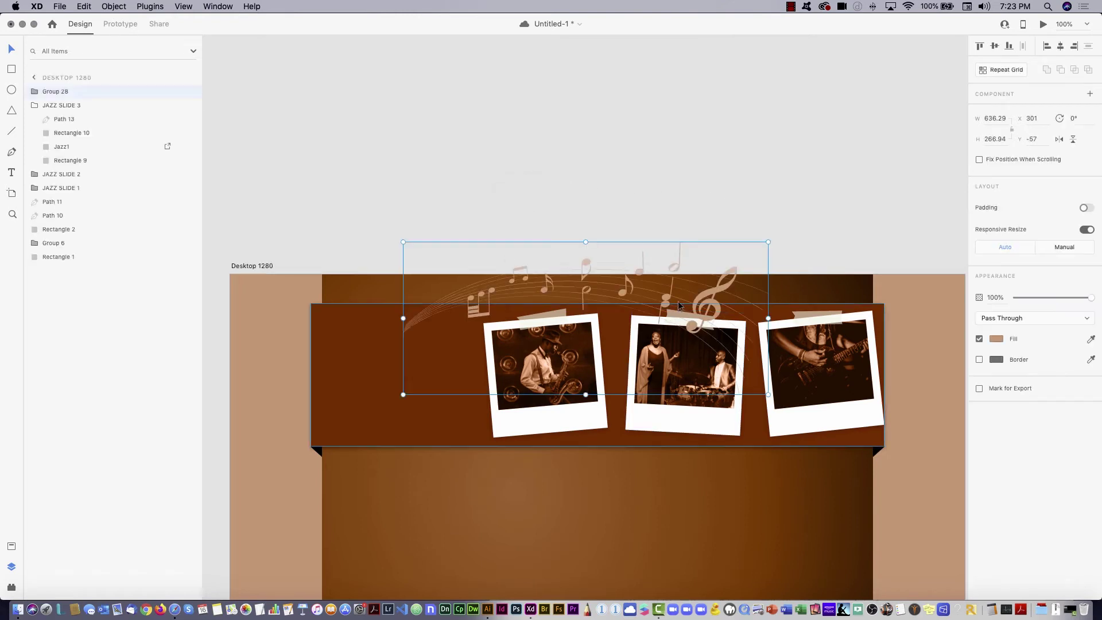
left_click_drag(668, 278, 764, 337)
- Bring the three jazz Polaroid groups in front of the music staff and shift the staff slightly leftward
left_click(798, 408)
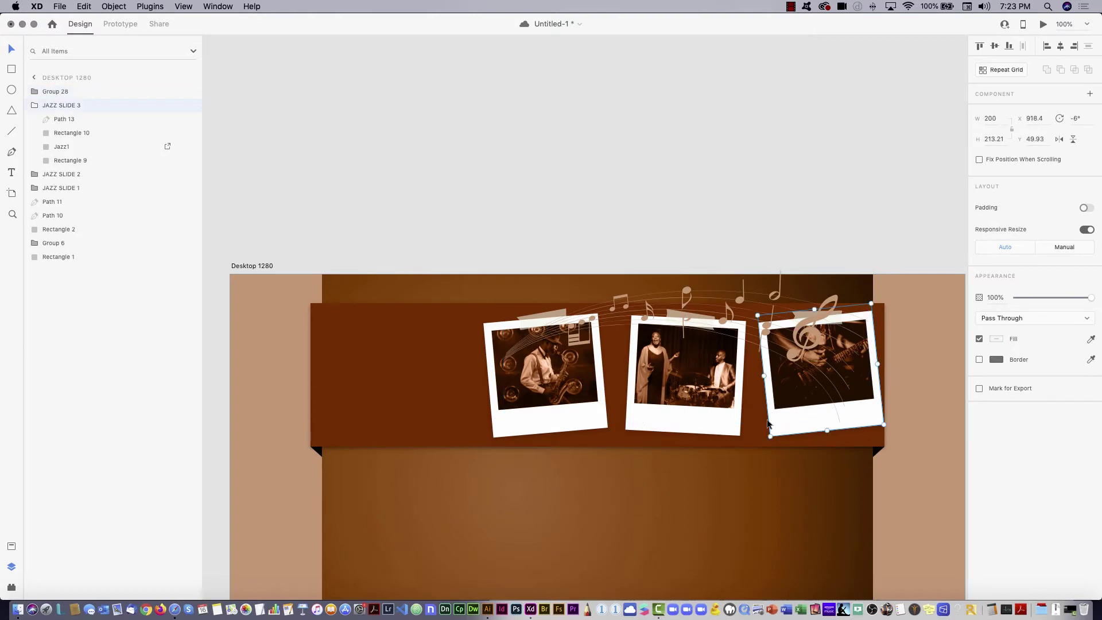
left_click(730, 428, "shift")
left_click(577, 426, "shift")
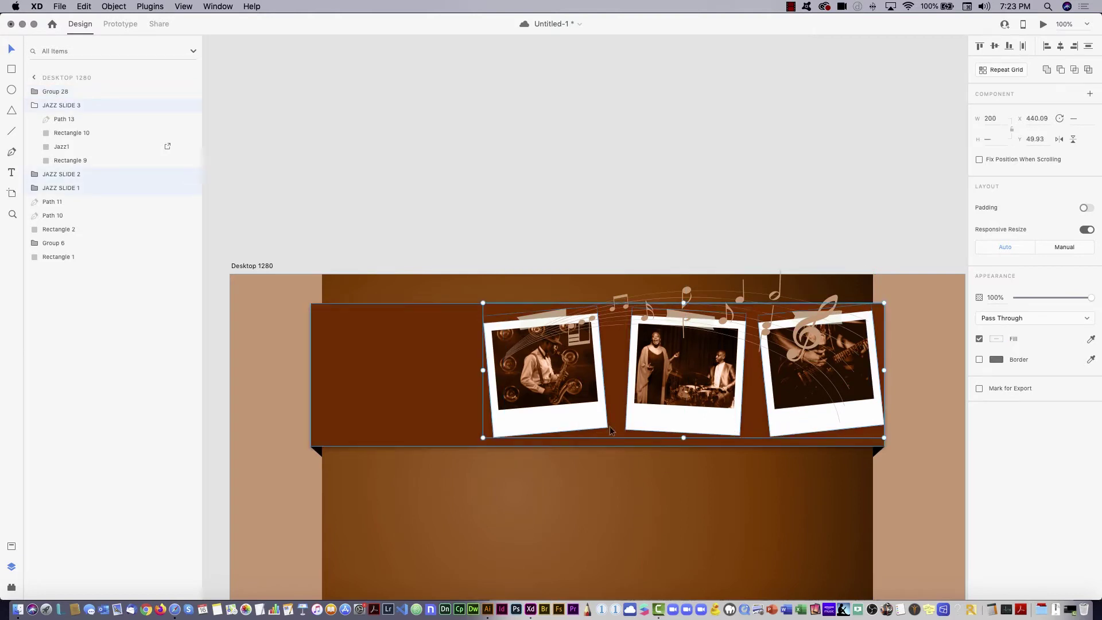
right_click(588, 395)
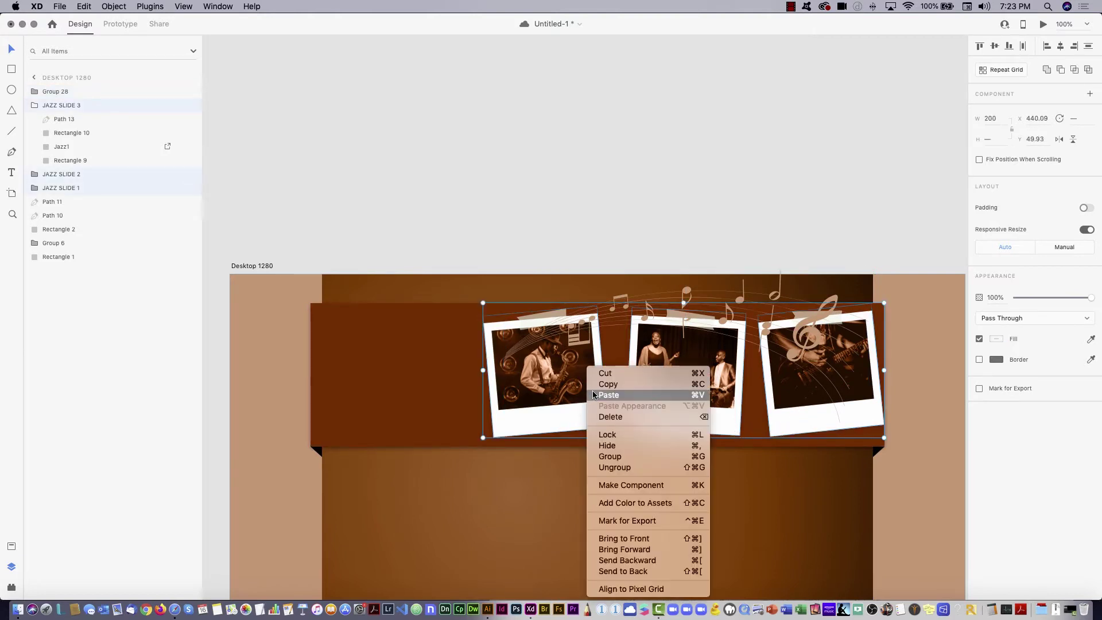
left_click(675, 538)
left_click(742, 209)
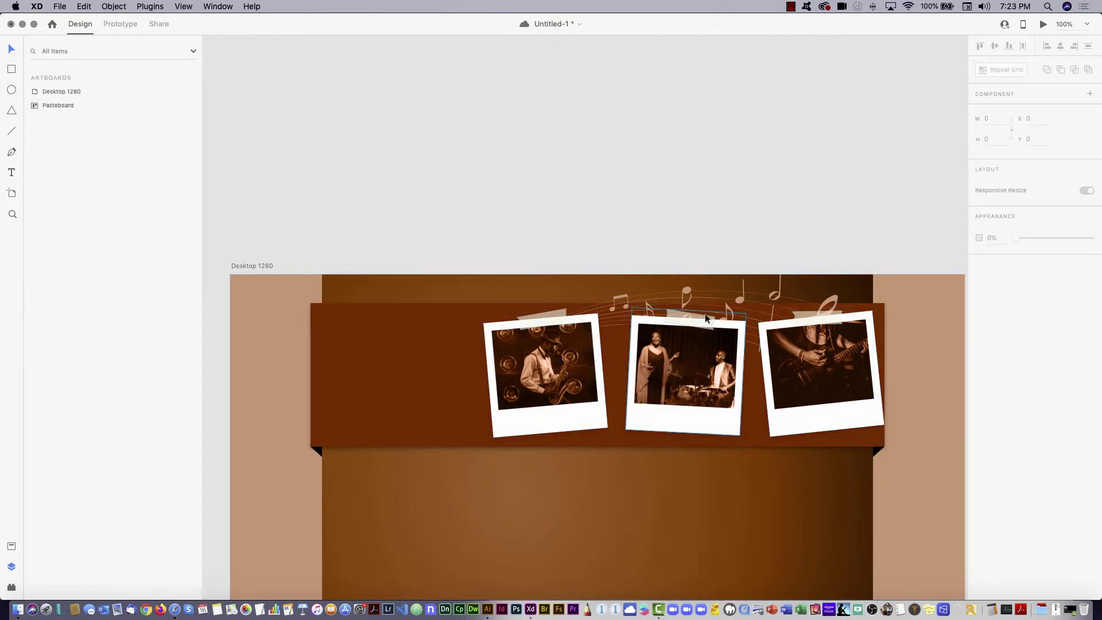
mouse_move(687, 291)
left_mouse_down()
mouse_move(678, 279)
mouse_move(677, 289)
left_mouse_up()
left_click(708, 225)
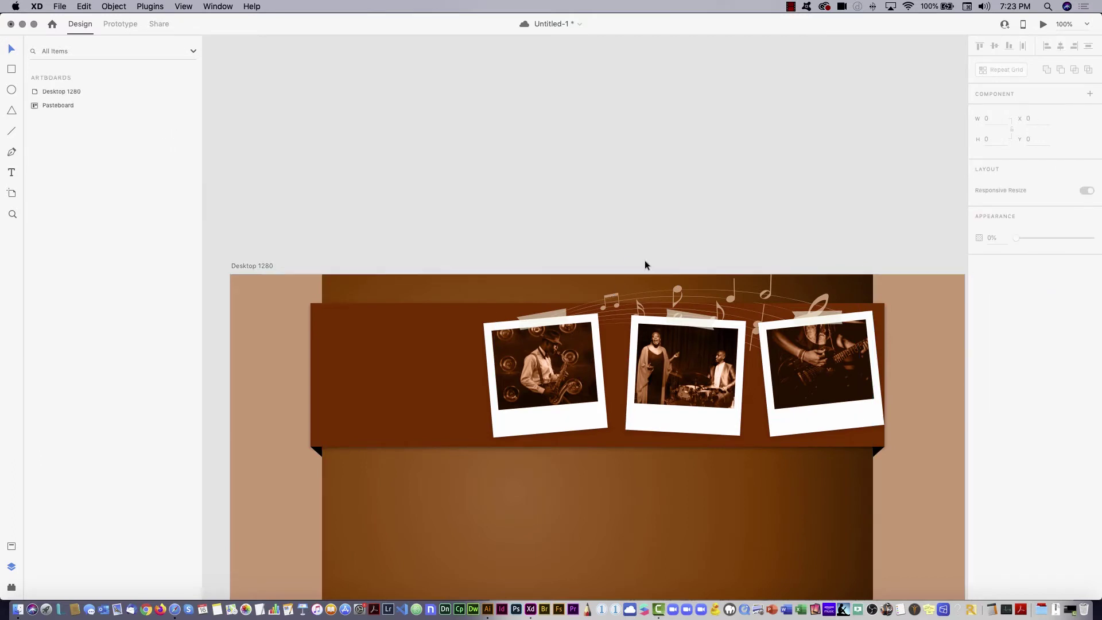
- Move the music staff group out above the artboard and undo the move
left_click_drag(681, 290, 610, 161)
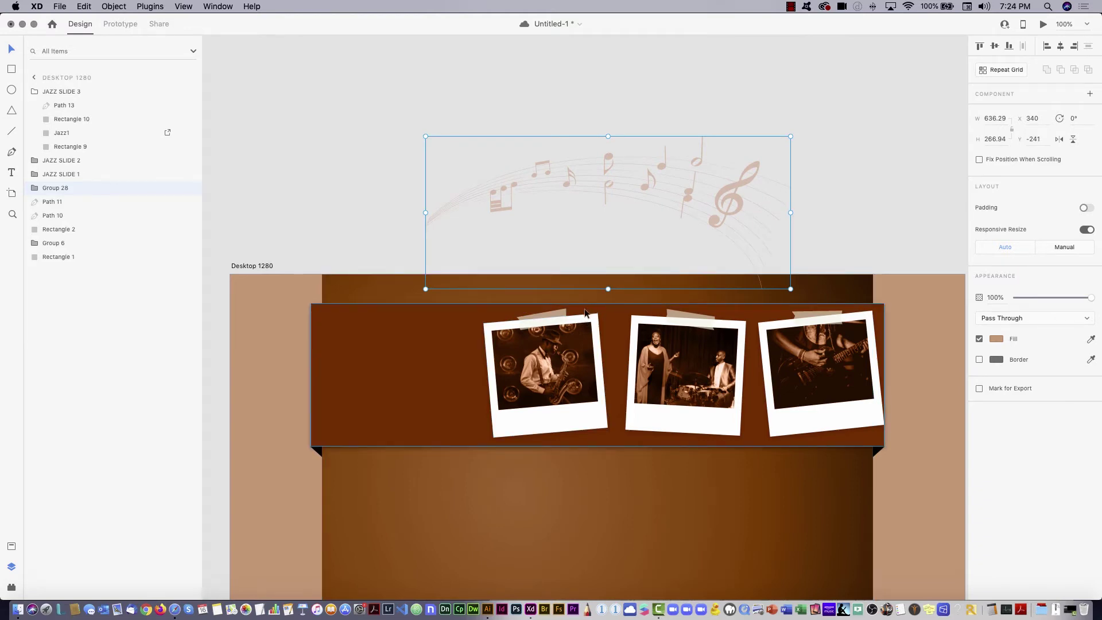
key("super+z")
left_click(577, 212)
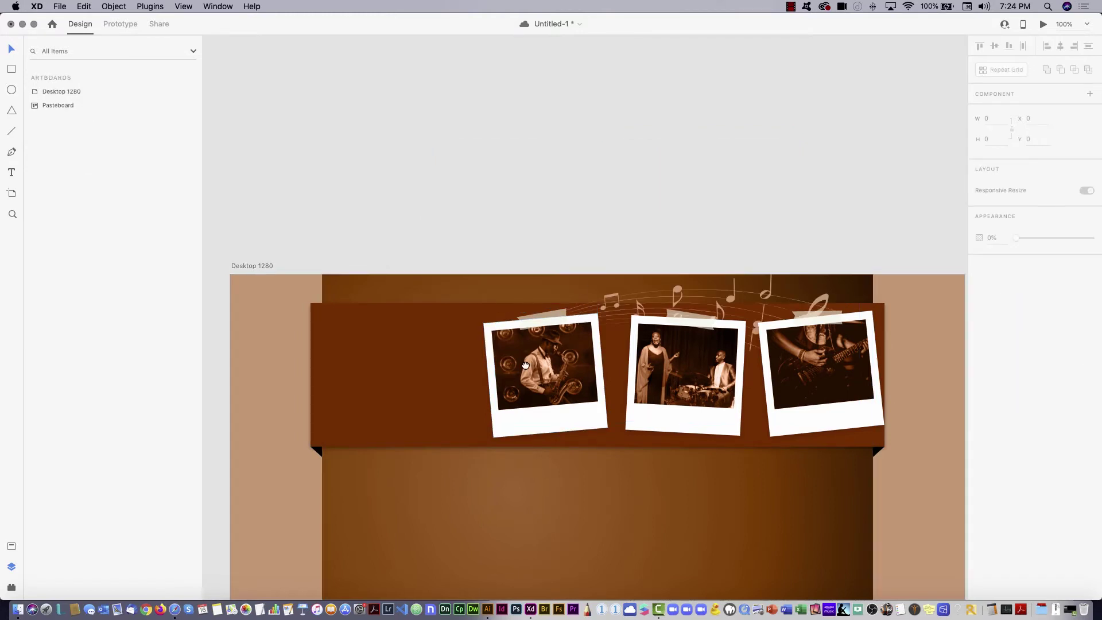
- Switch to Illustrator and move the coffee cup group with its musical steam slightly leftward on the white assets artboard
left_click_drag(510, 382, 624, 248)
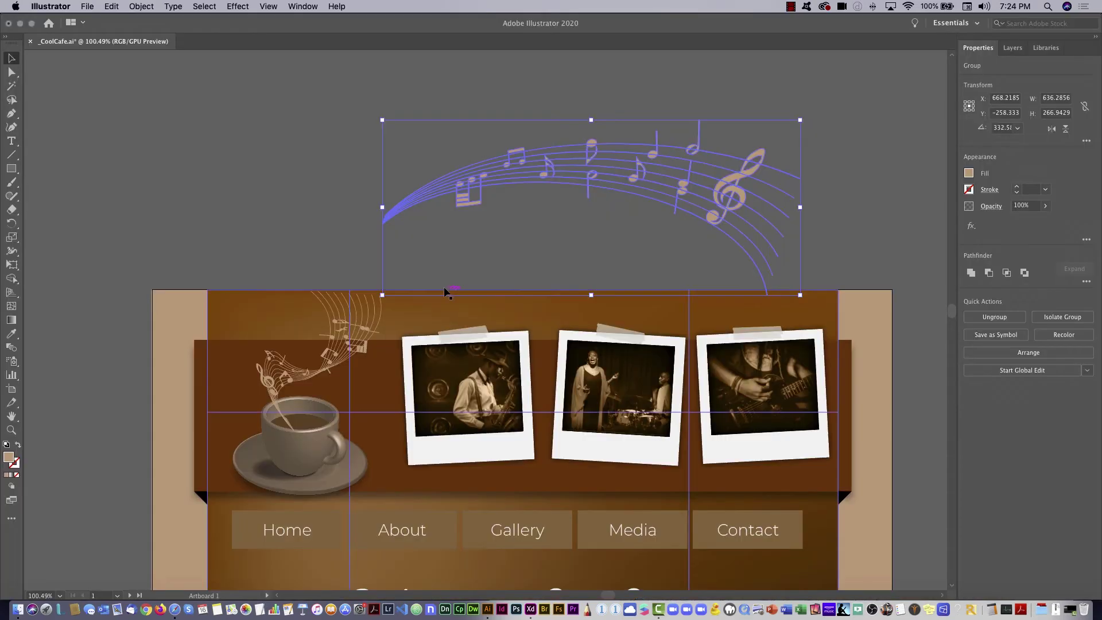
left_click(270, 304)
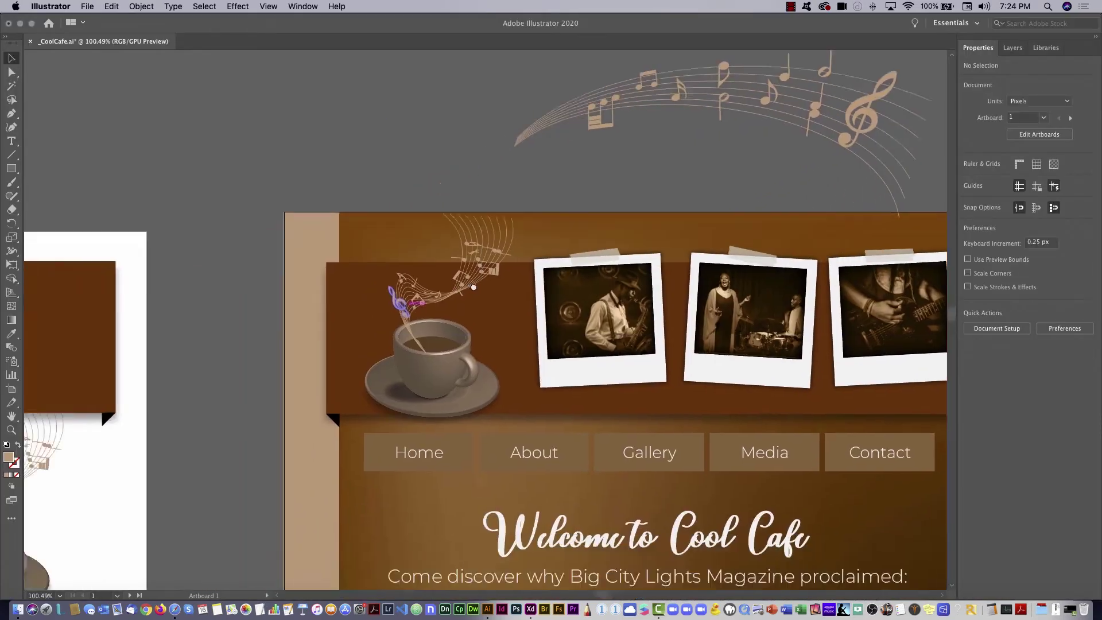
left_click_drag(473, 287, 612, 186)
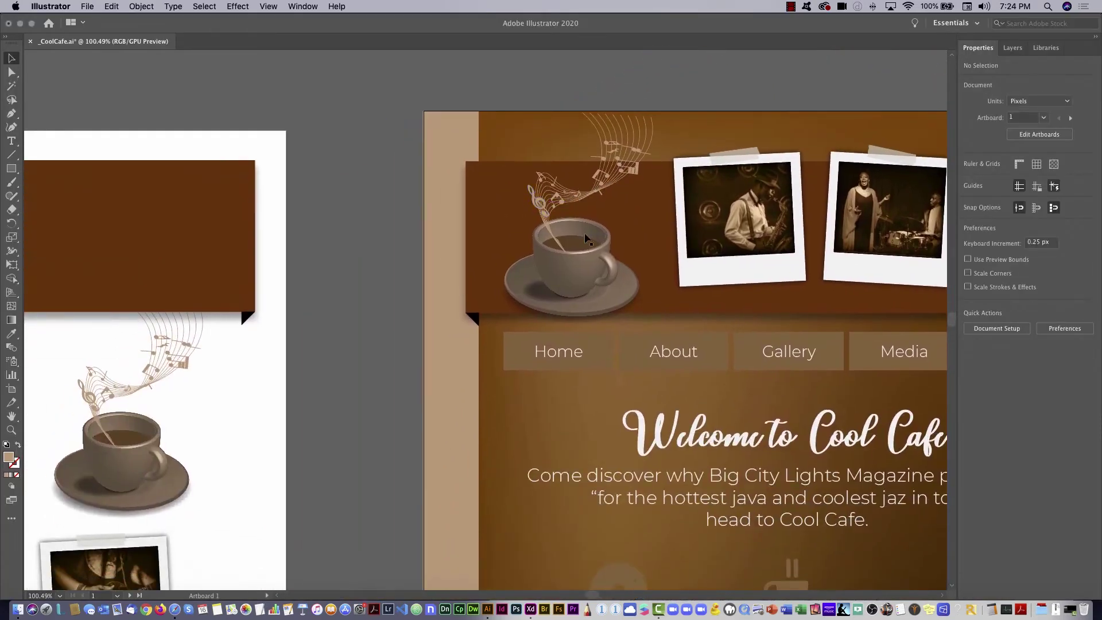
left_click(589, 266)
left_click_drag(413, 347, 477, 304)
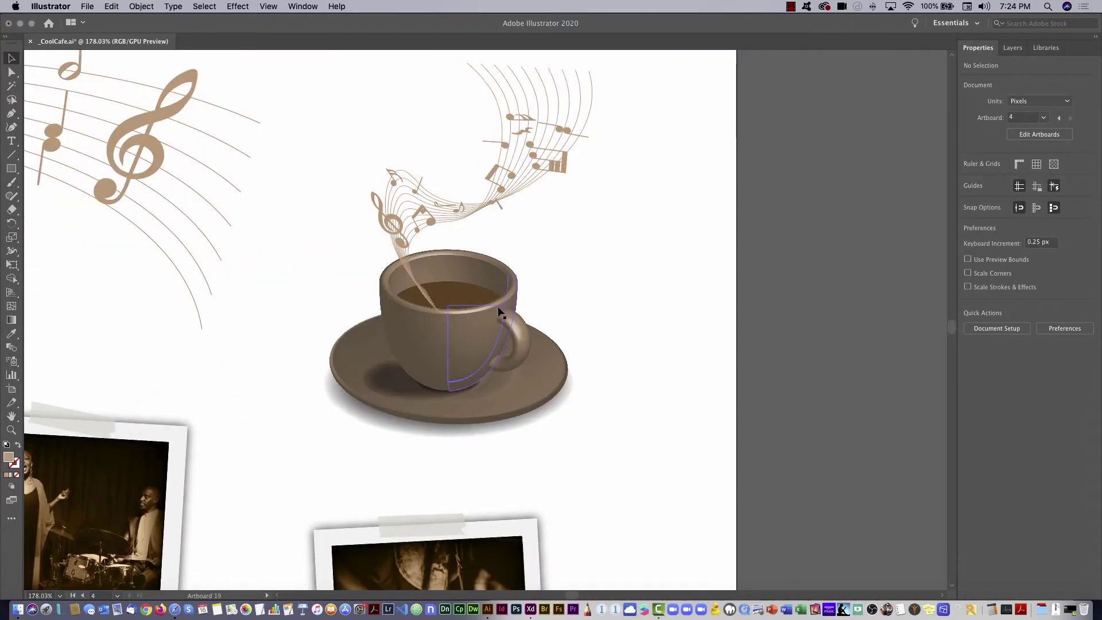
left_click(498, 309)
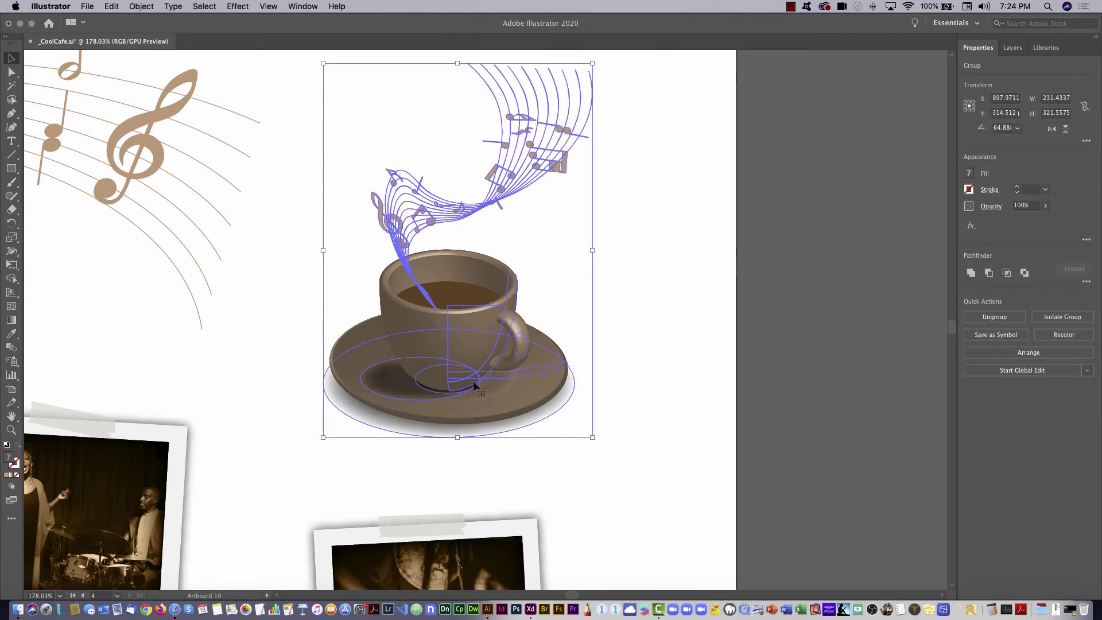
left_click_drag(502, 305, 452, 301)
left_click(634, 316)
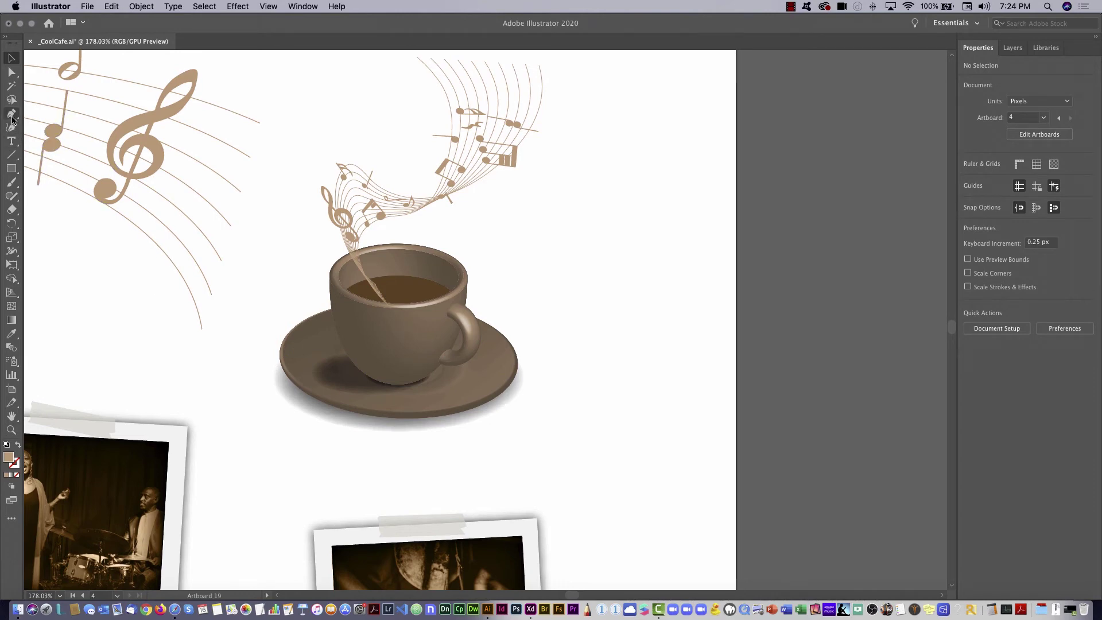
- Draw an arc about 112 × 151 px beside the coffee cup and set its stroke weight to 8 pt
left_click(11, 155)
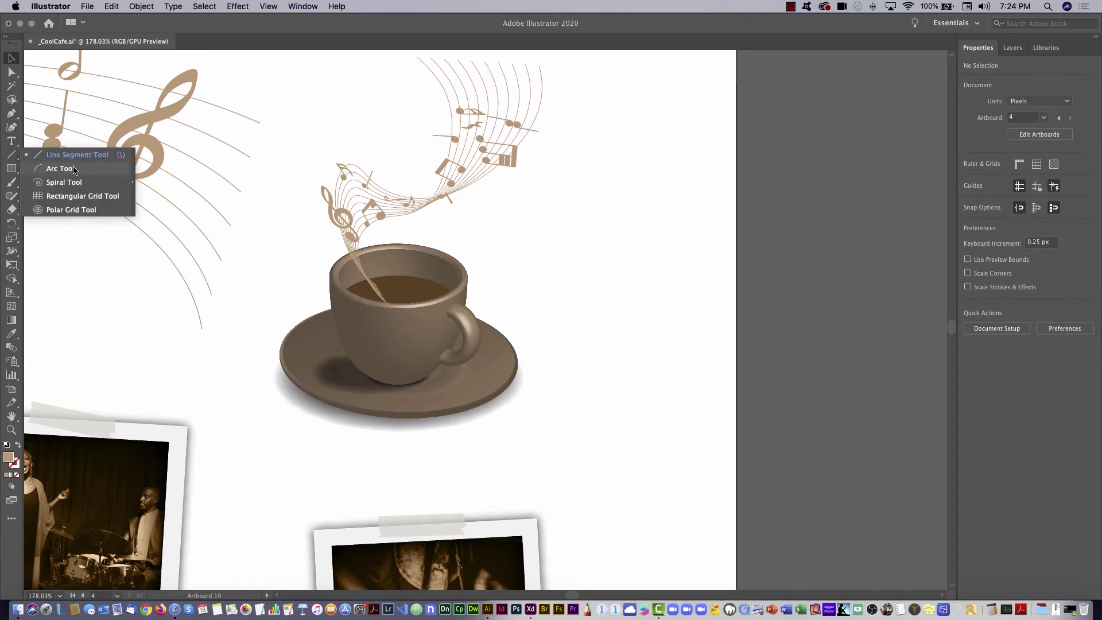
left_click(74, 169)
left_click_drag(698, 157, 568, 333)
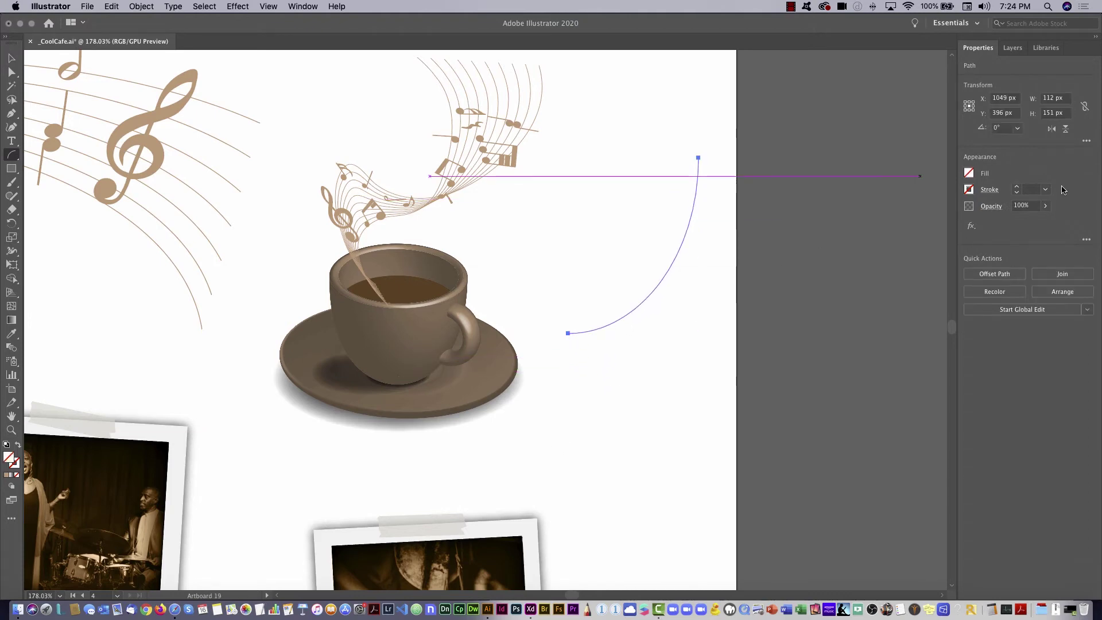
left_click(1046, 190)
left_click(1075, 334)
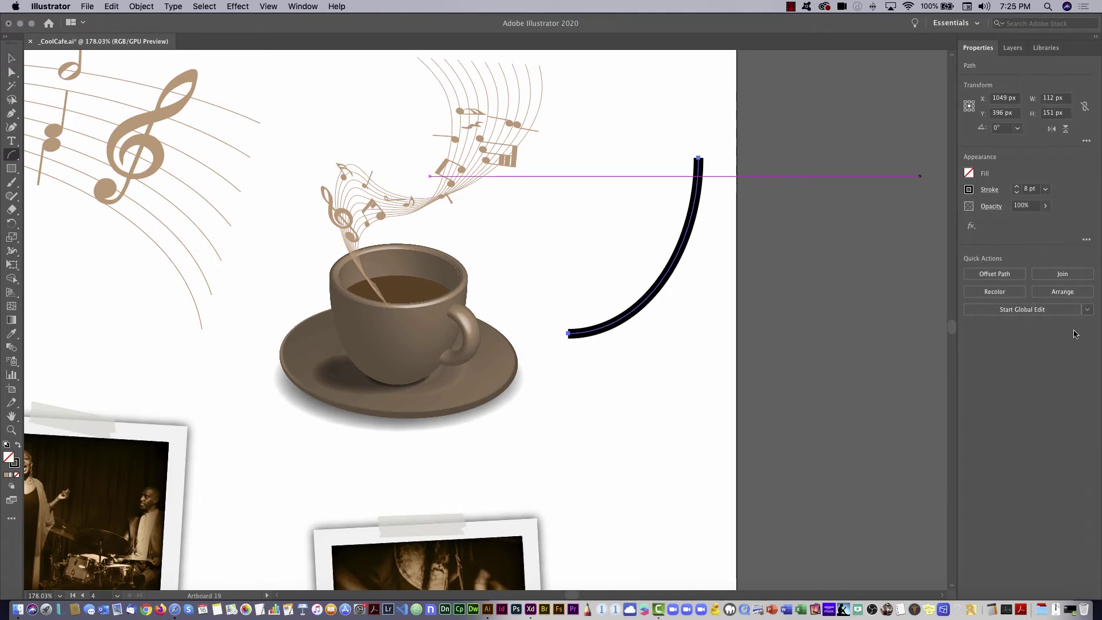
- Change the arc's stroke colour to a brown swatch
left_click(969, 189)
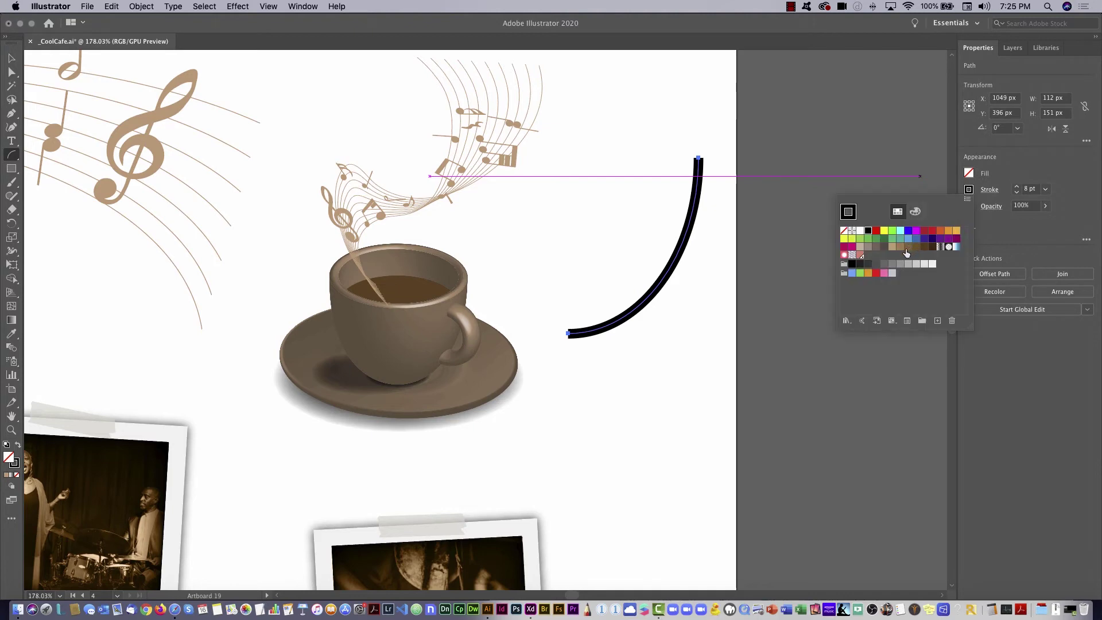
left_click(905, 249)
key("Escape")
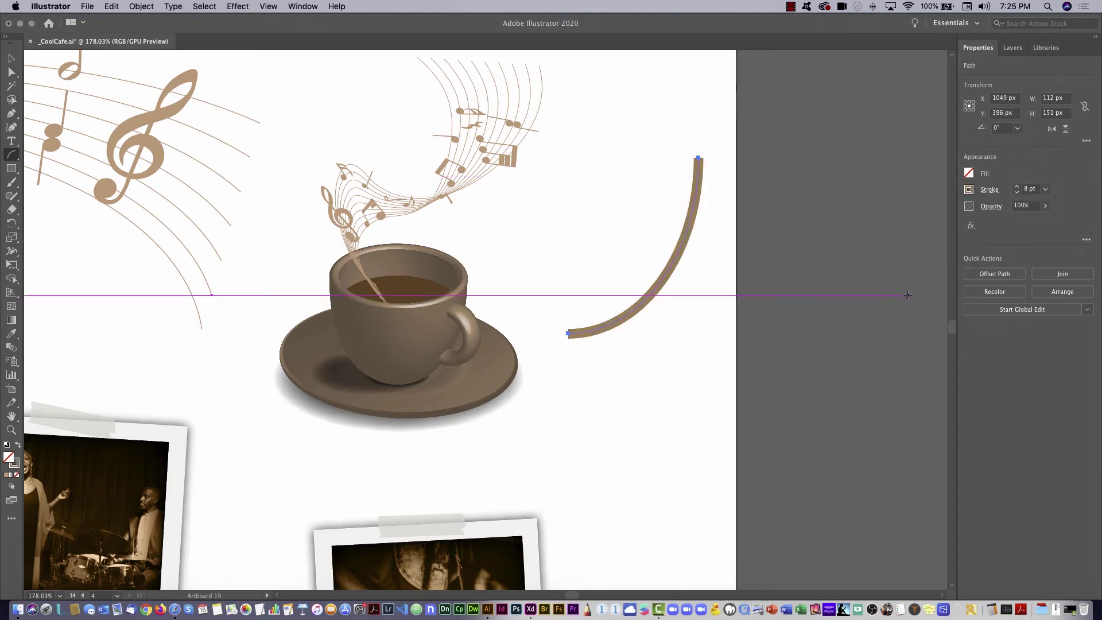
- Preview the 3D Revolve effect on the curved brown path without applying it
left_click(970, 227)
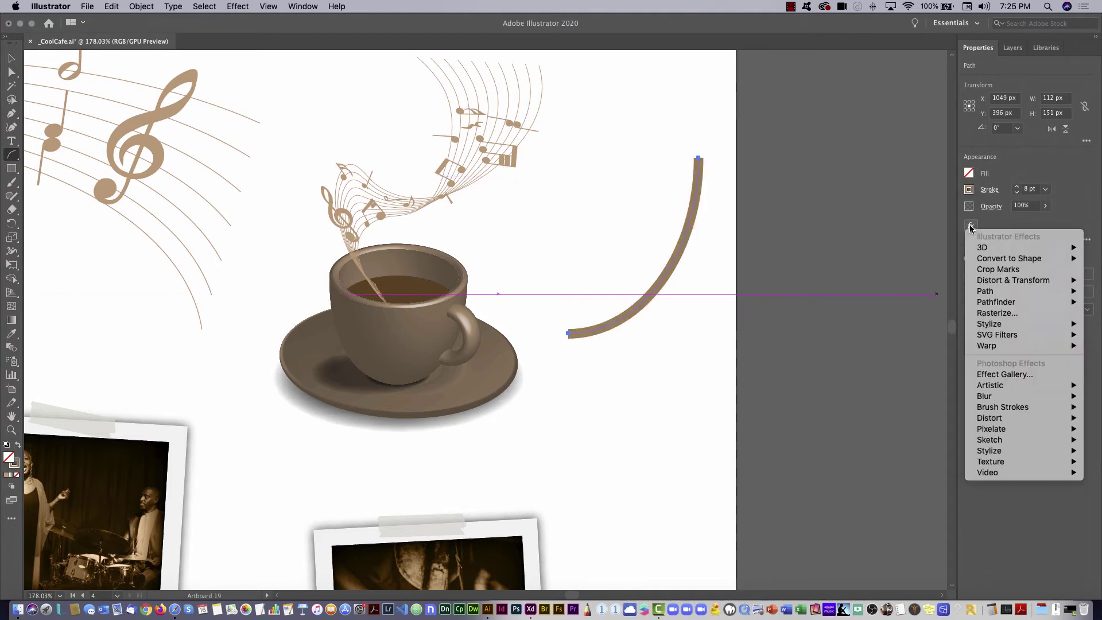
mouse_move(984, 247)
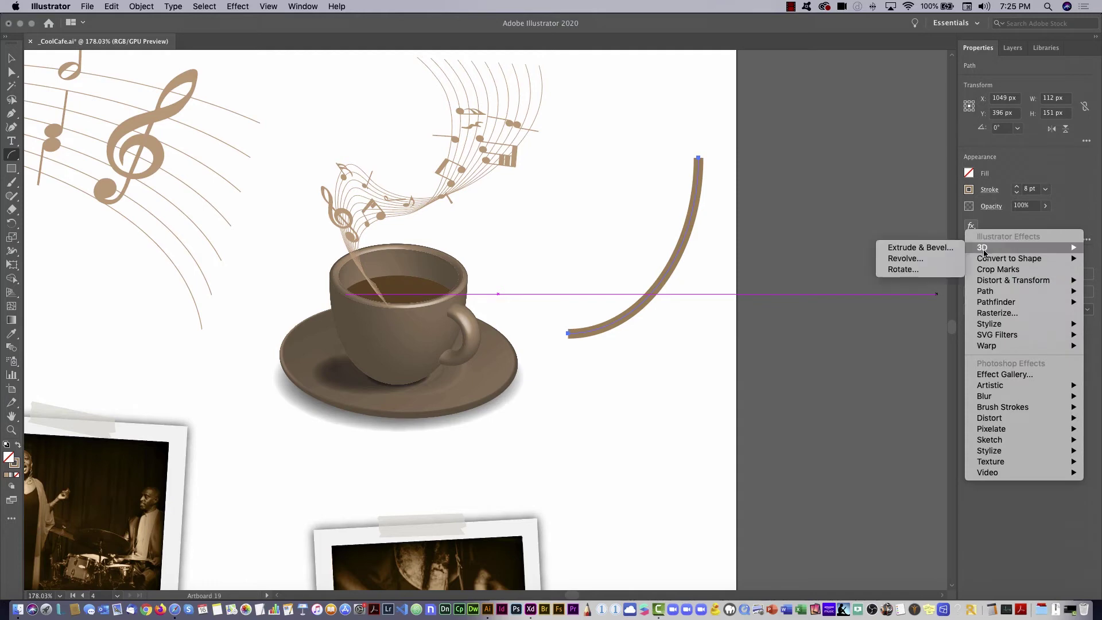
left_click(937, 260)
left_click_drag(660, 123, 908, 104)
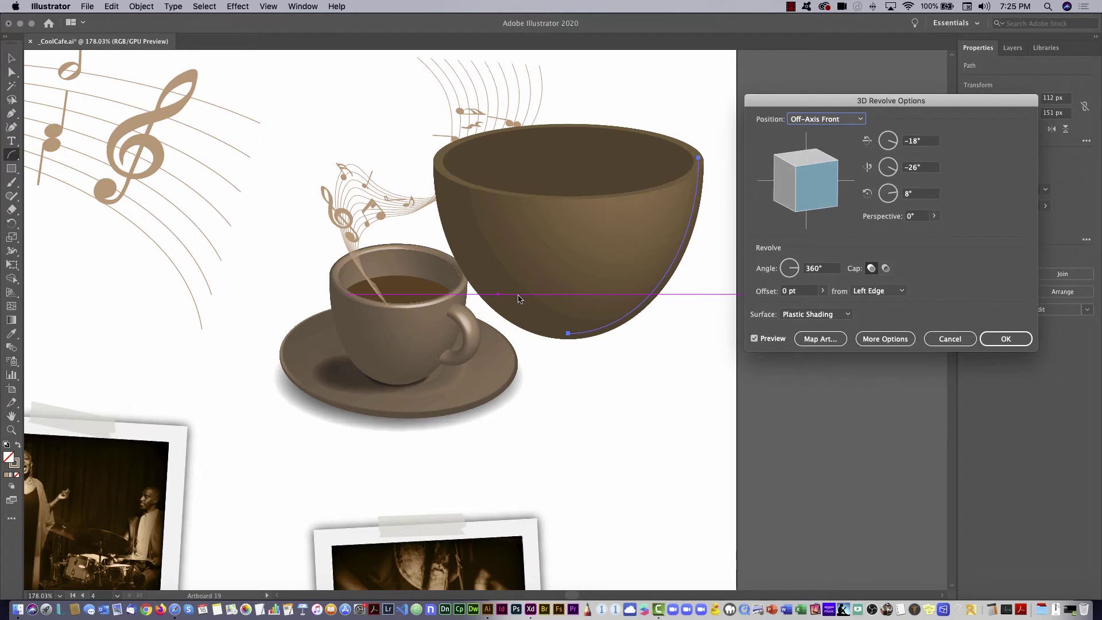
left_click(949, 338)
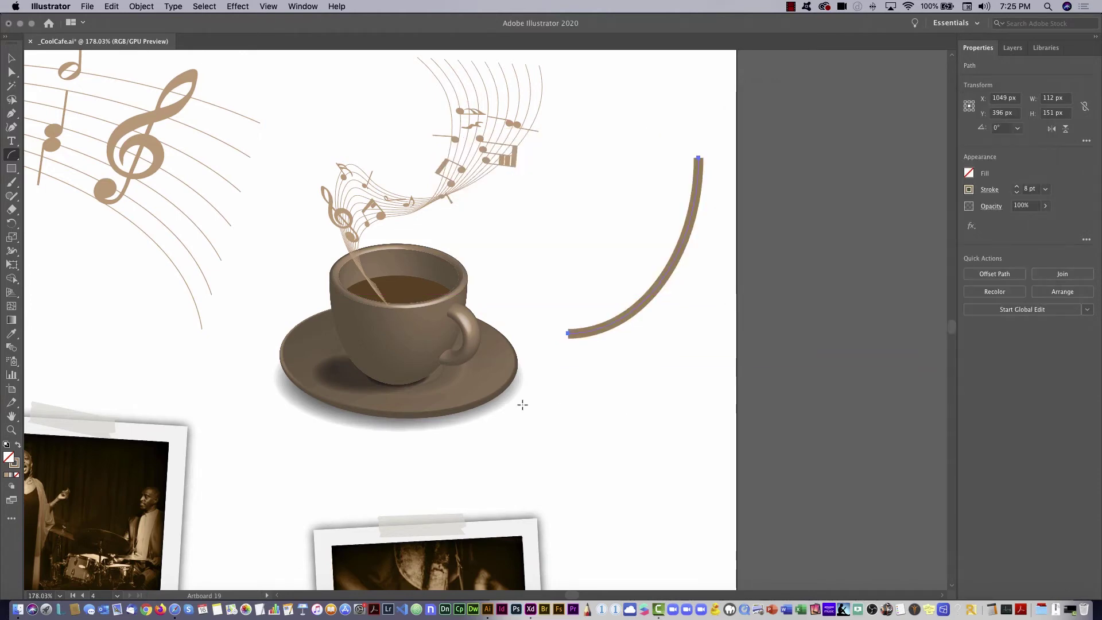
- Open the export settings for the steaming coffee cup group as a selected asset
key("v")
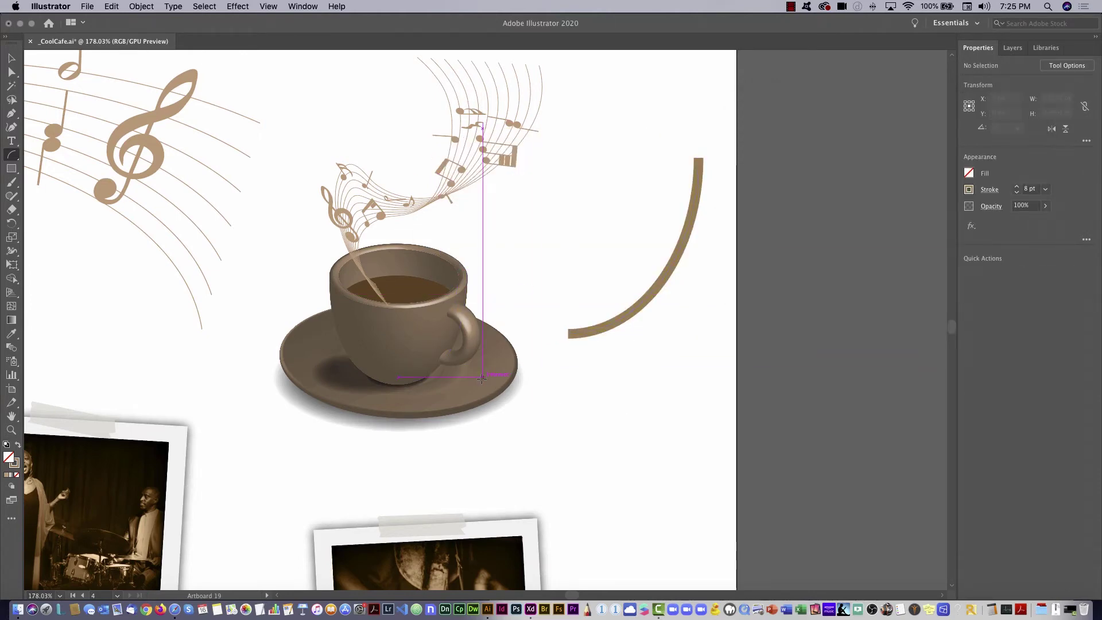
left_click(472, 395)
left_click_drag(590, 305, 496, 305)
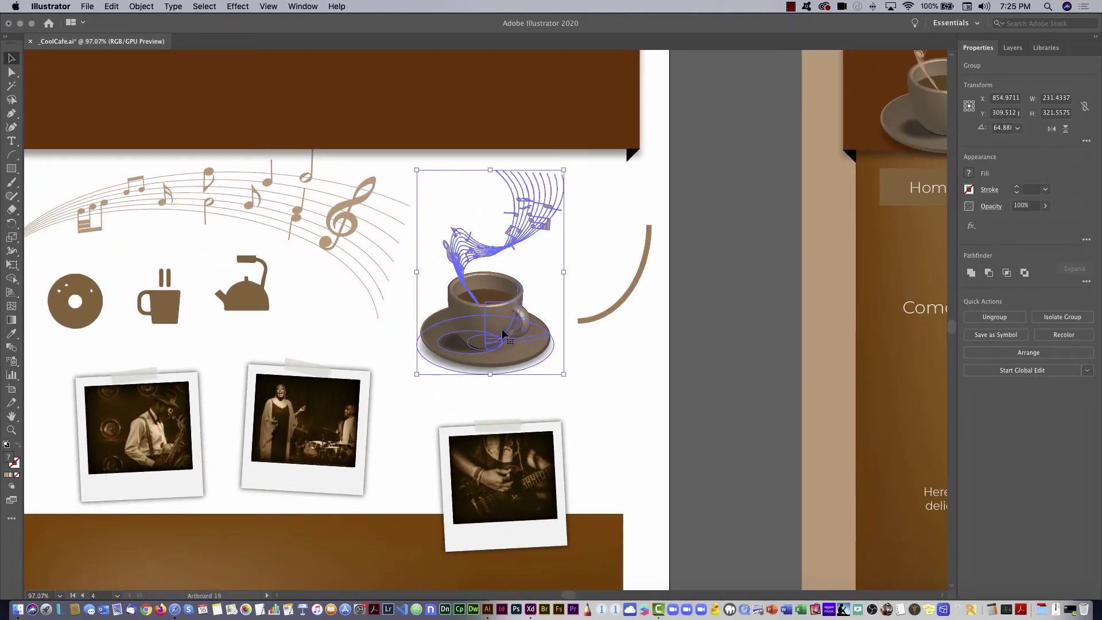
left_click_drag(502, 334, 395, 381)
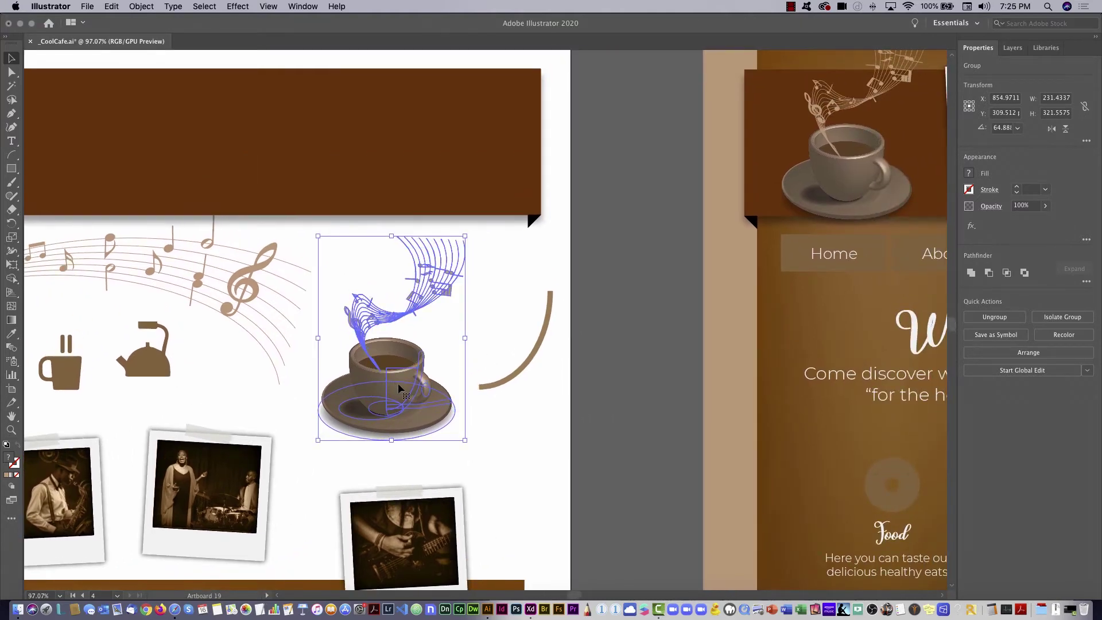
left_click(574, 403)
left_click_drag(359, 455, 576, 285)
left_click_drag(645, 294, 427, 421)
left_click_drag(593, 340, 532, 370)
left_click(549, 303)
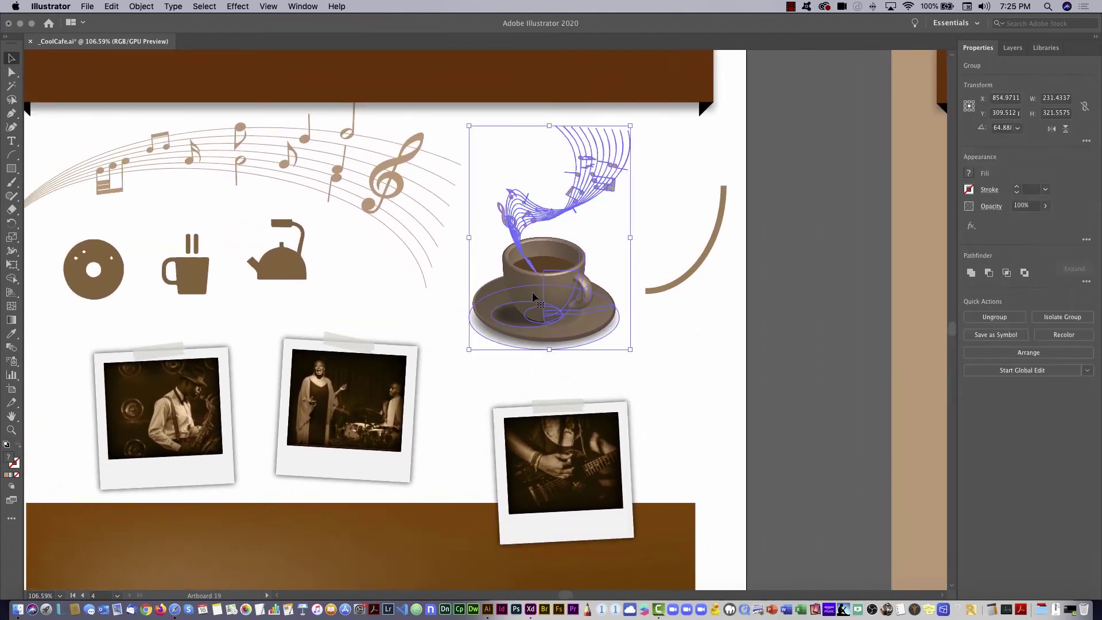
right_click(538, 285)
mouse_move(590, 465)
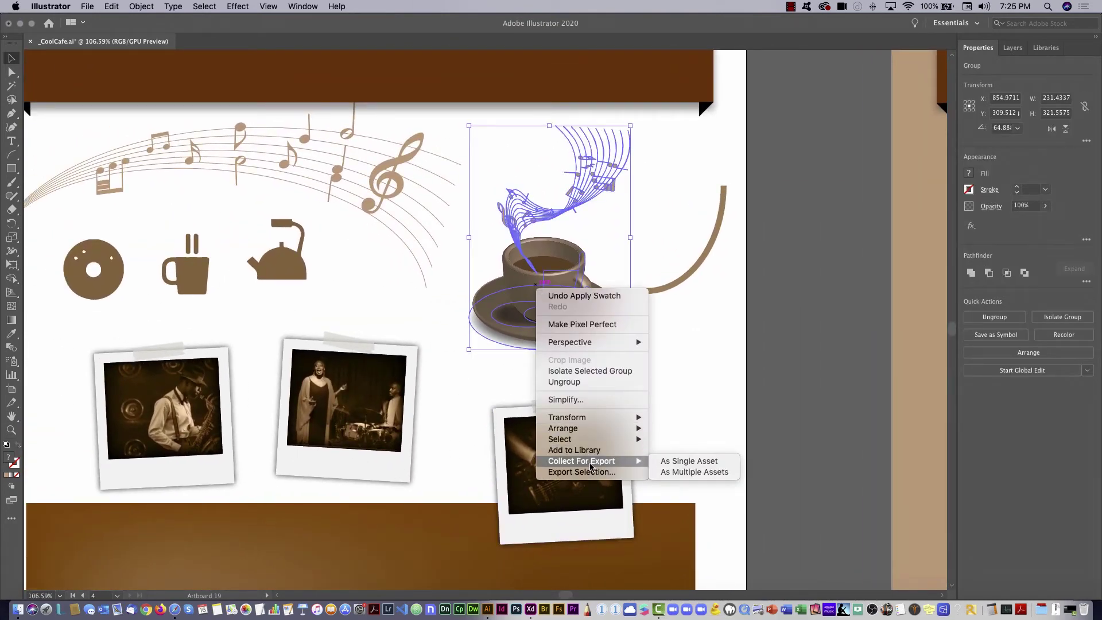
left_click(591, 473)
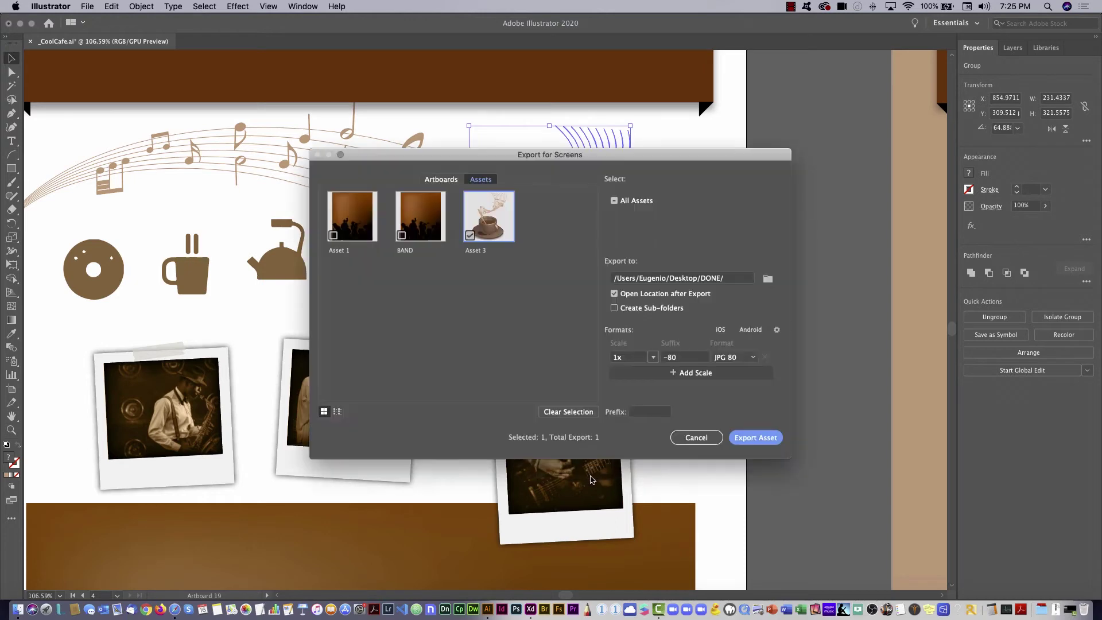
- Name the coffee cup asset CUP, set its format to PNG, and export it
double_click(476, 250)
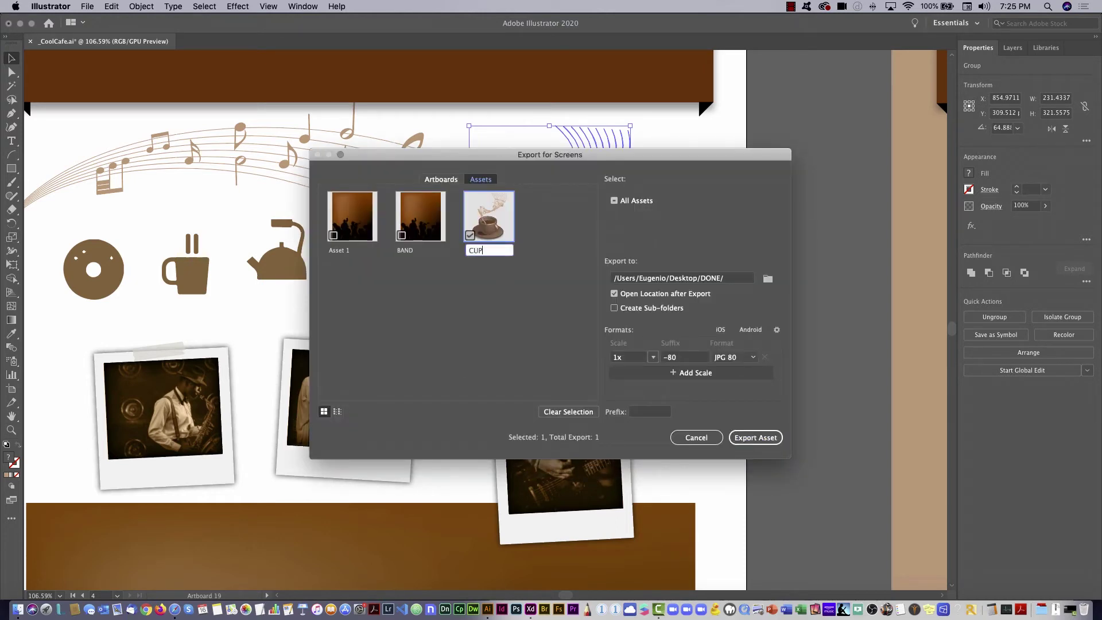
left_click(745, 358)
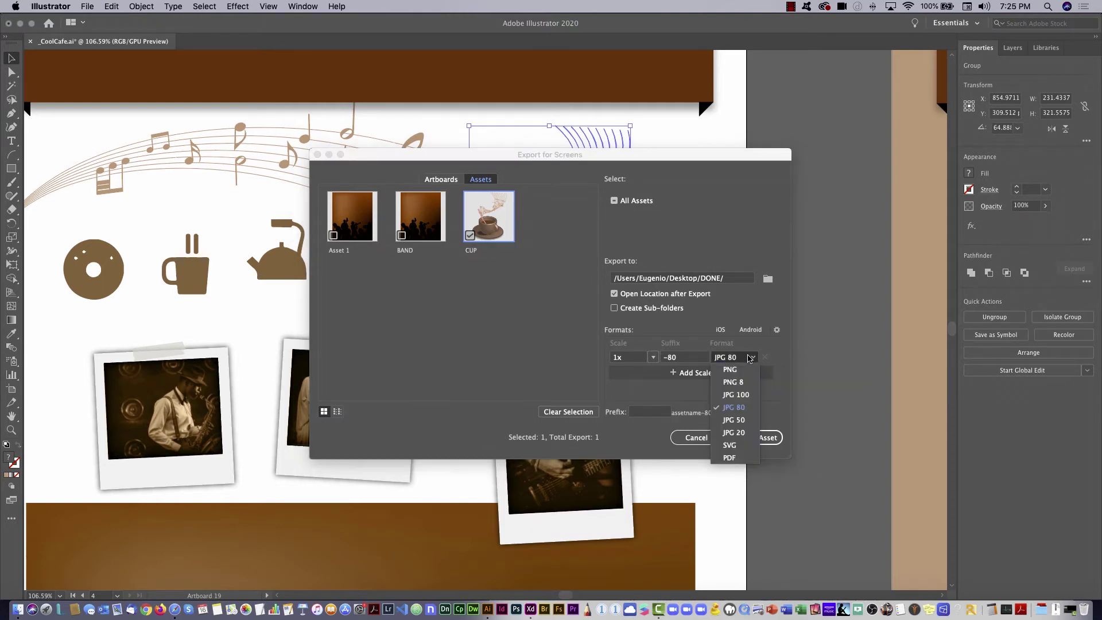
left_click(731, 370)
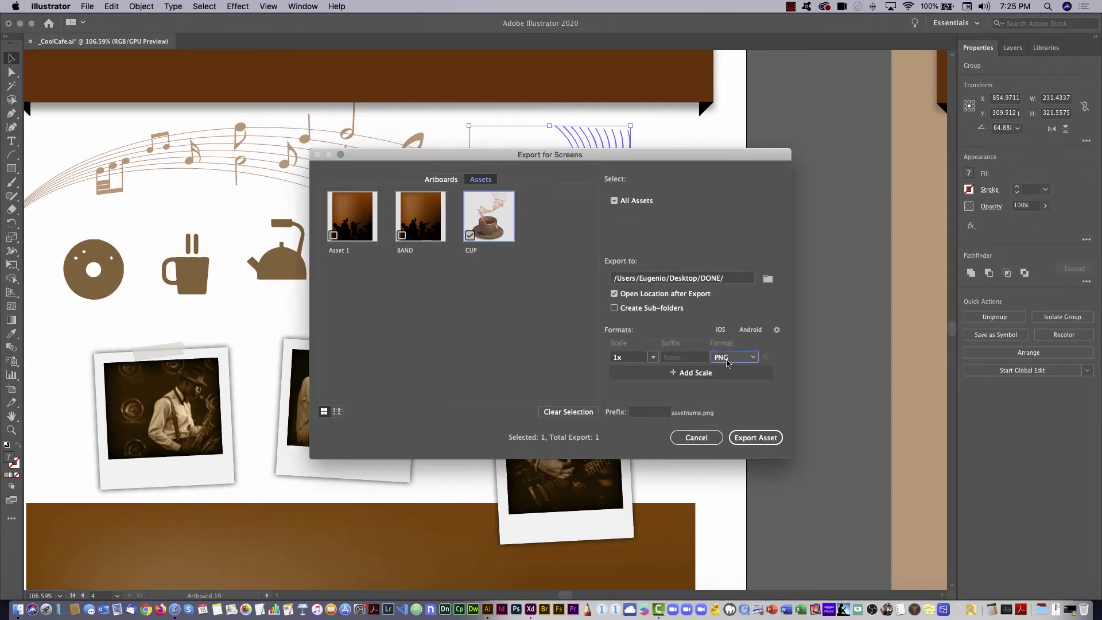
left_click(757, 437)
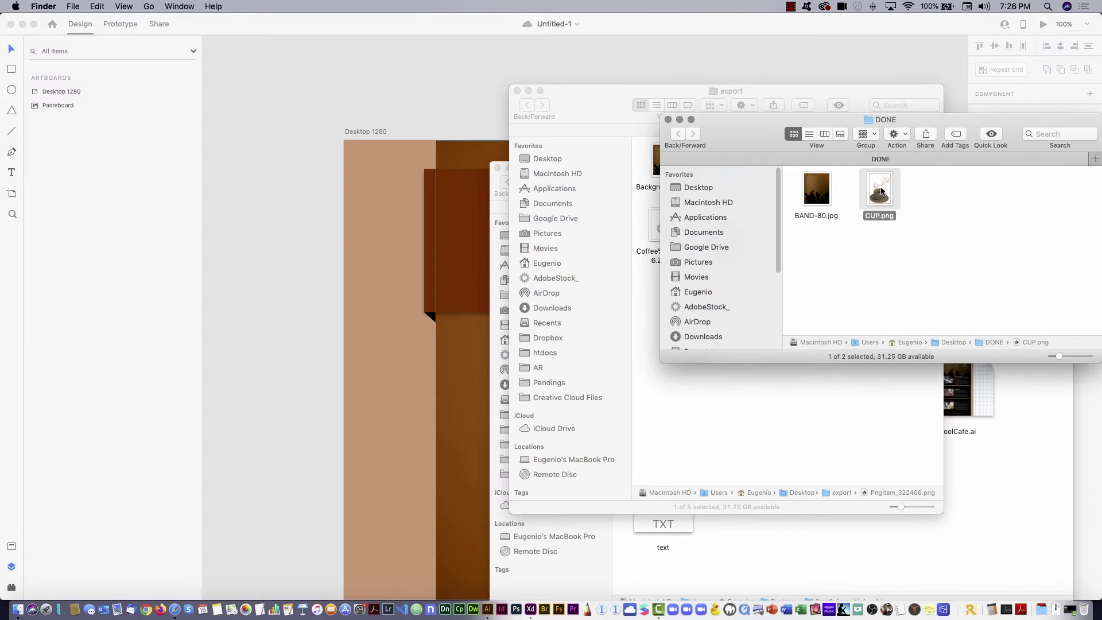
- Place CUP.png from the DONE folder onto the brown header banner of the Desktop 1280 artboard, beside the first photo
left_click_drag(882, 191, 322, 227)
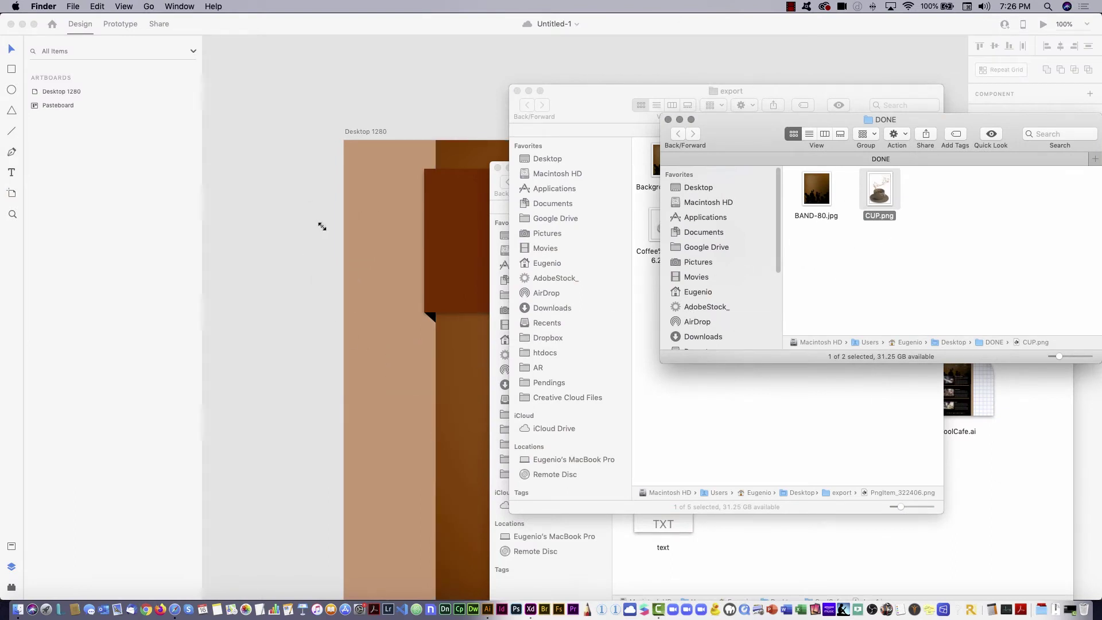
left_click(314, 298)
left_click_drag(405, 356, 524, 271)
left_click(328, 514)
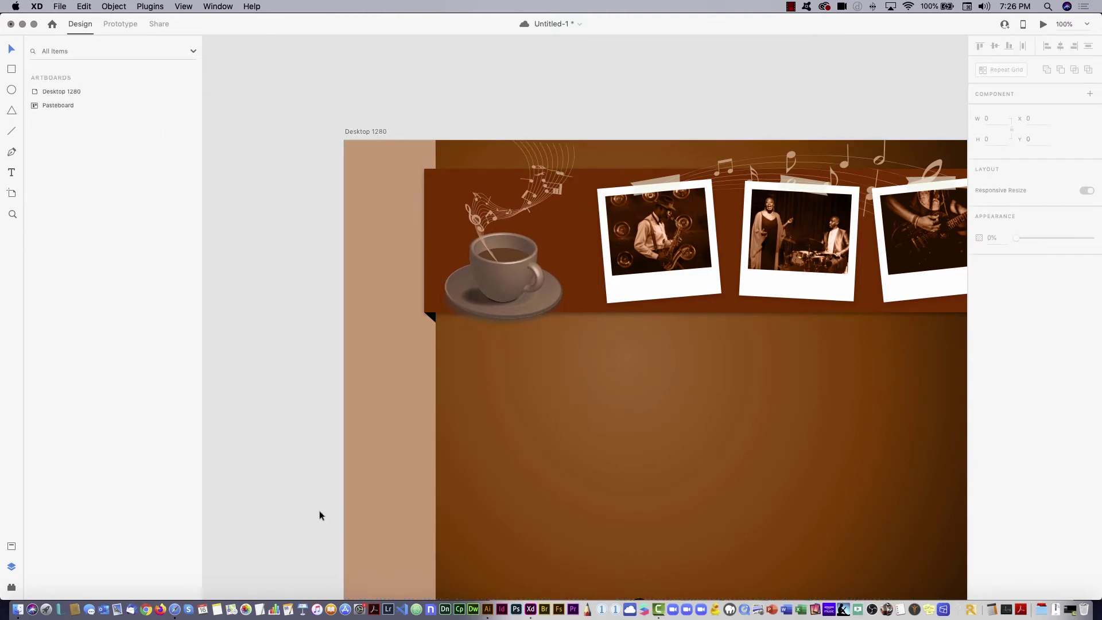
- Import the white coffee cup image Coffee%20Cup.F16.2k.png from the export folder into the XD design
key("super+Tab")
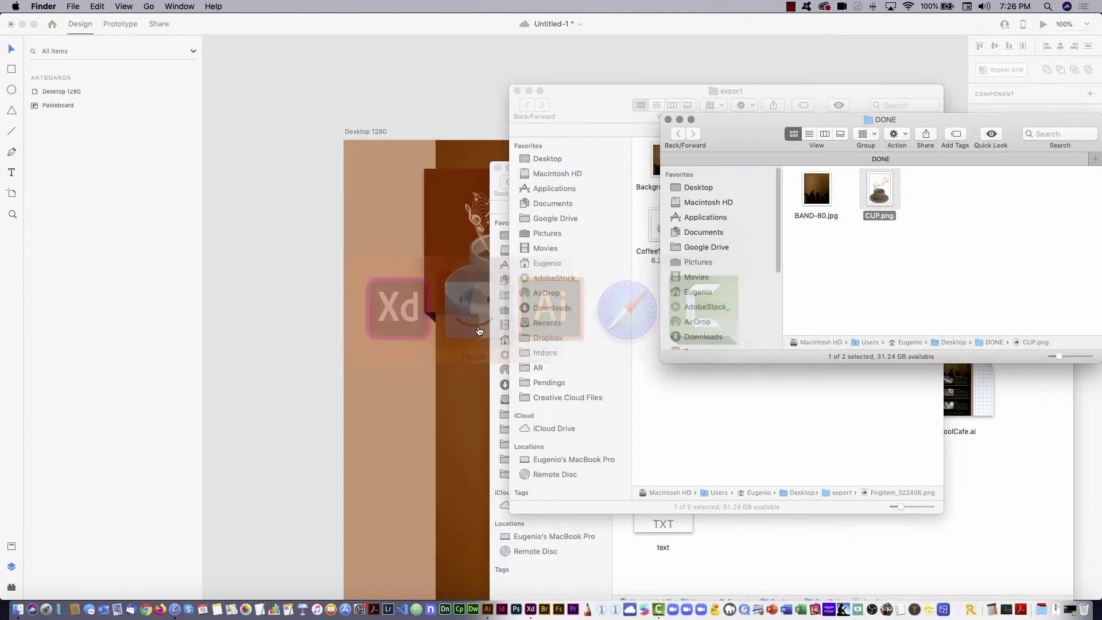
left_click(764, 423)
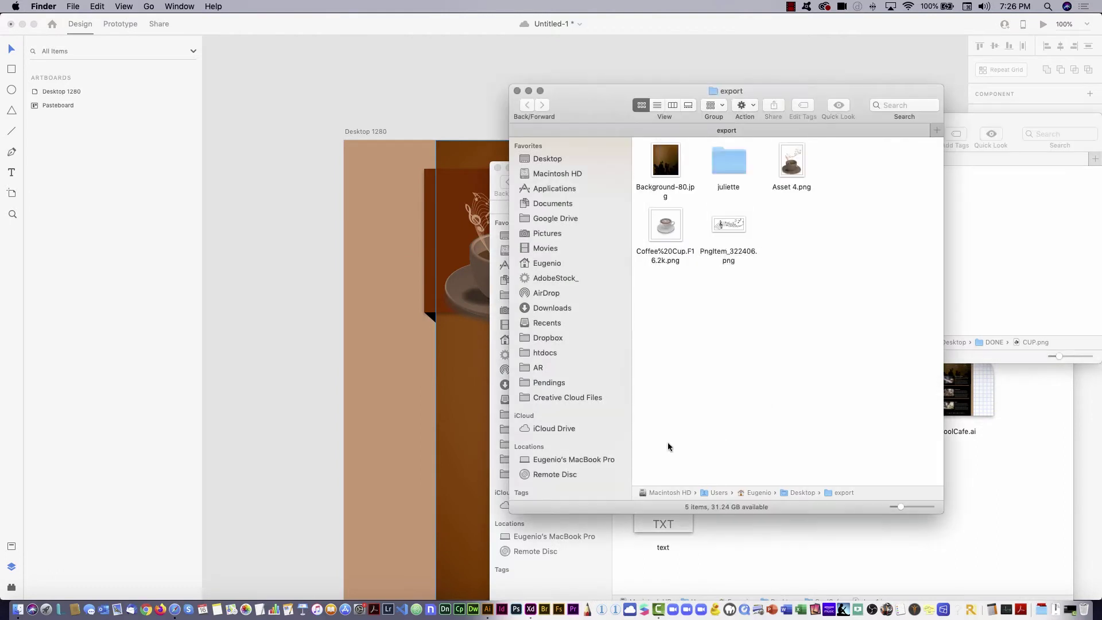
left_click(672, 229)
left_click_drag(664, 229, 273, 263)
left_click(273, 275)
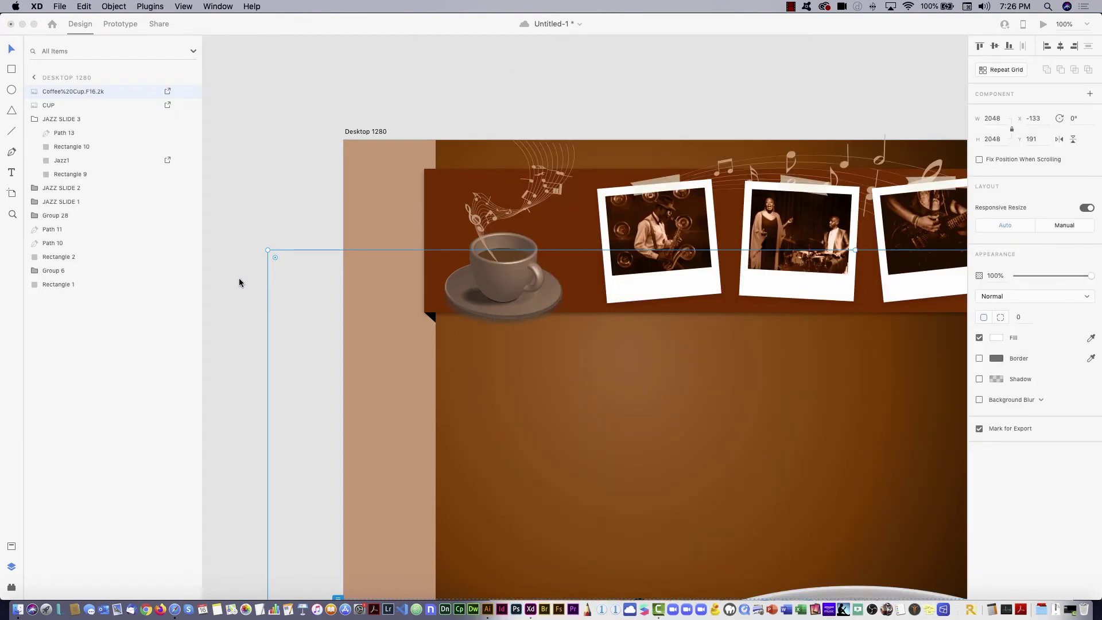
- Scale the white coffee cup image down to about 335 by 335 and place it over the brown cup
left_click(556, 339, "alt")
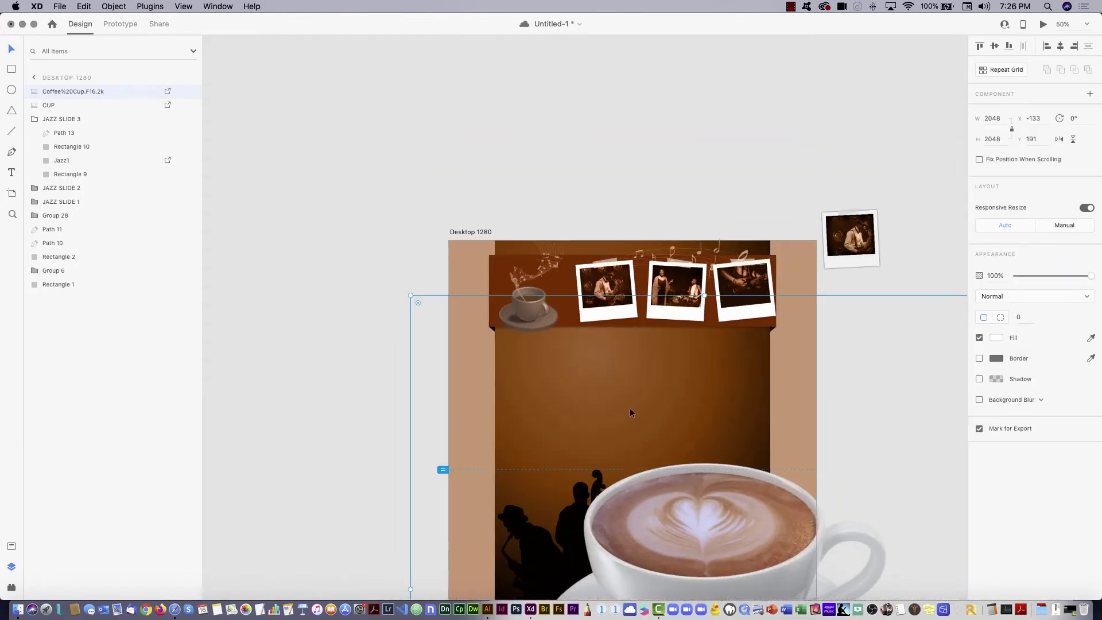
left_click_drag(746, 534, 528, 321)
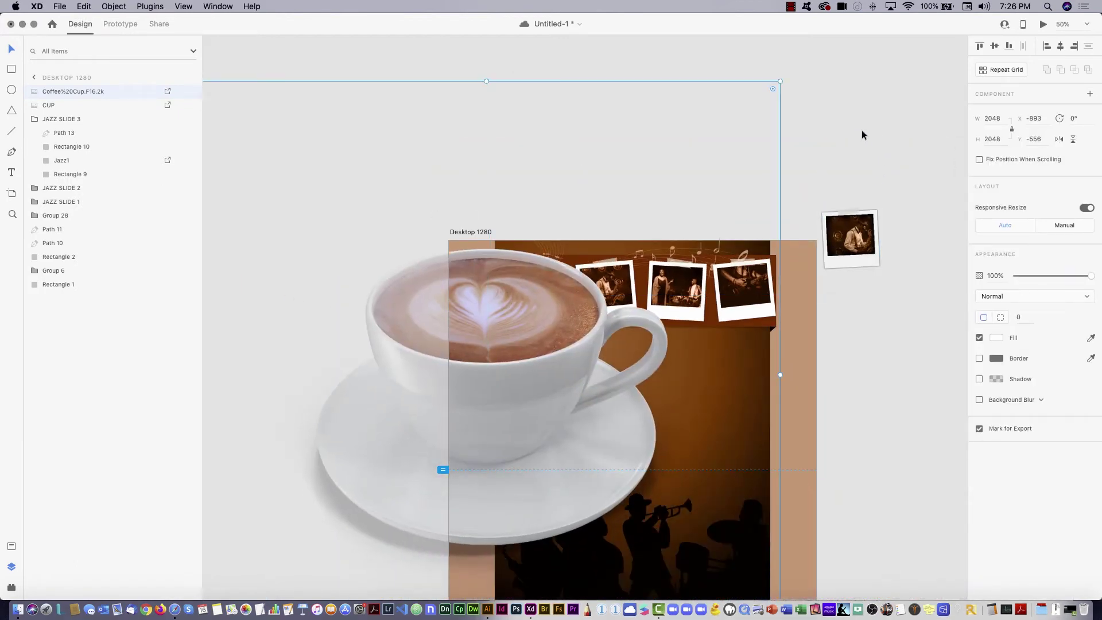
left_click_drag(756, 110, 413, 442)
left_click_drag(334, 539, 471, 249)
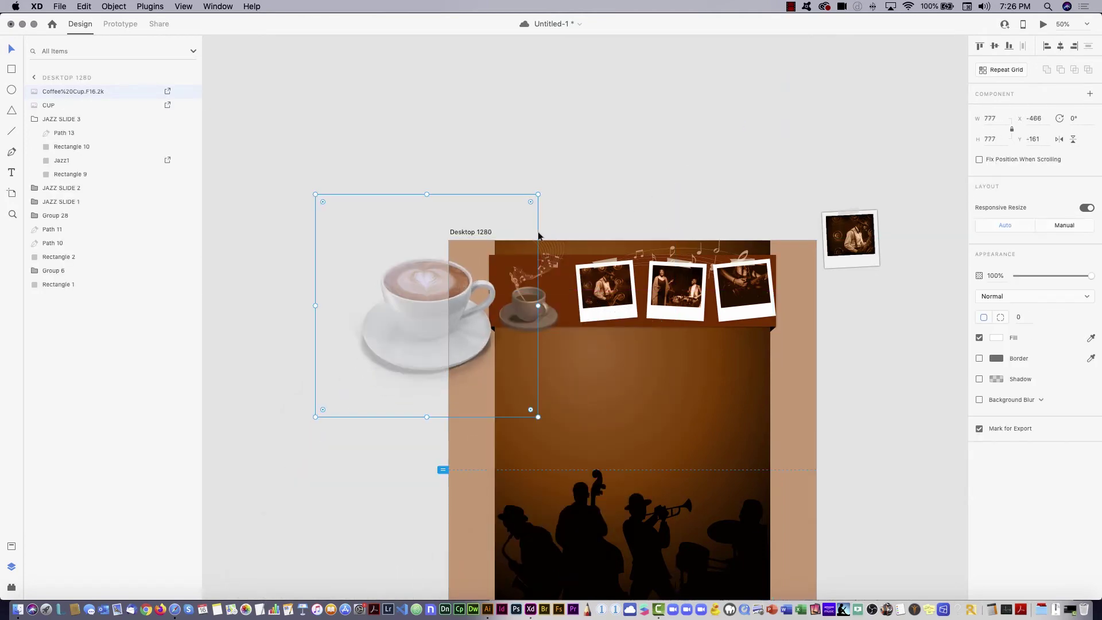
left_click_drag(538, 194, 410, 321)
left_click_drag(373, 383, 539, 307)
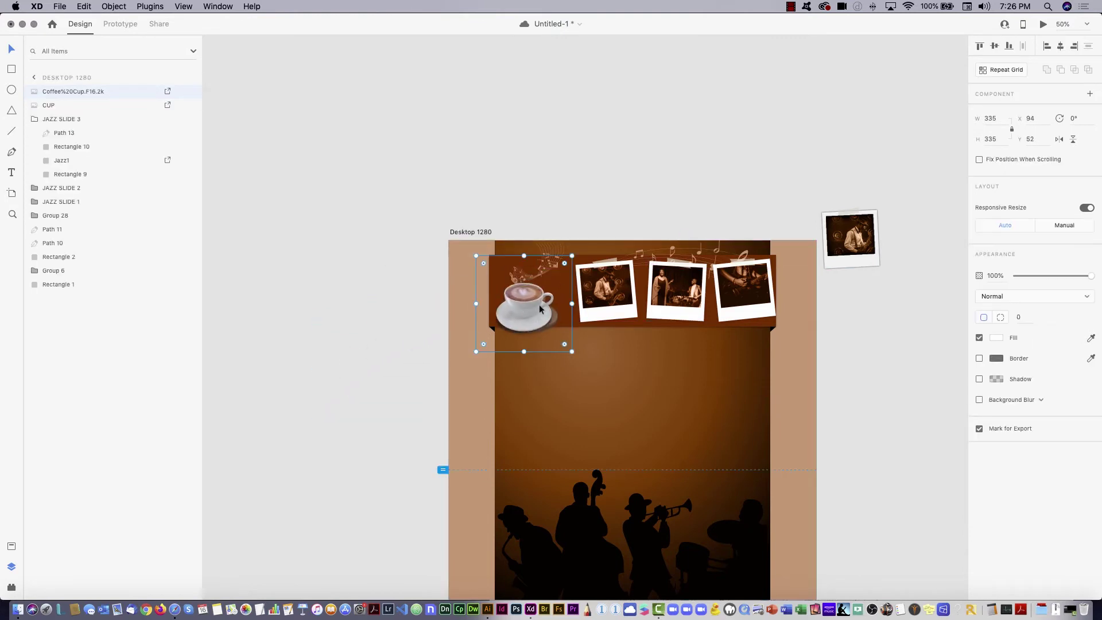
- Move the white coffee cup image below the brown cup for comparison, and delete it
key("super+equal")
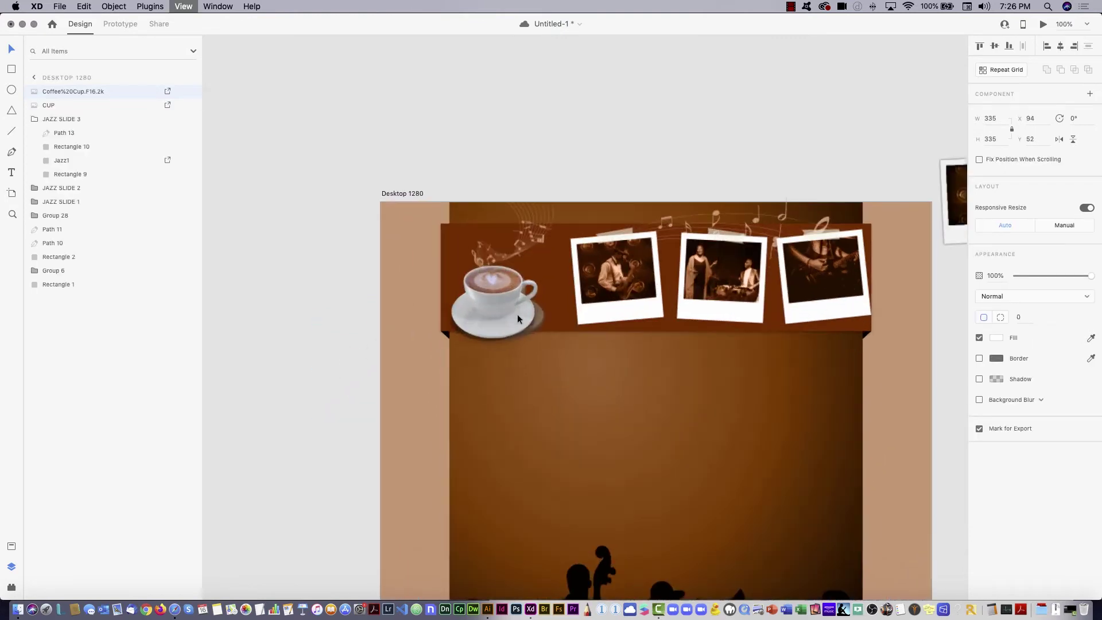
left_click_drag(455, 307, 452, 367)
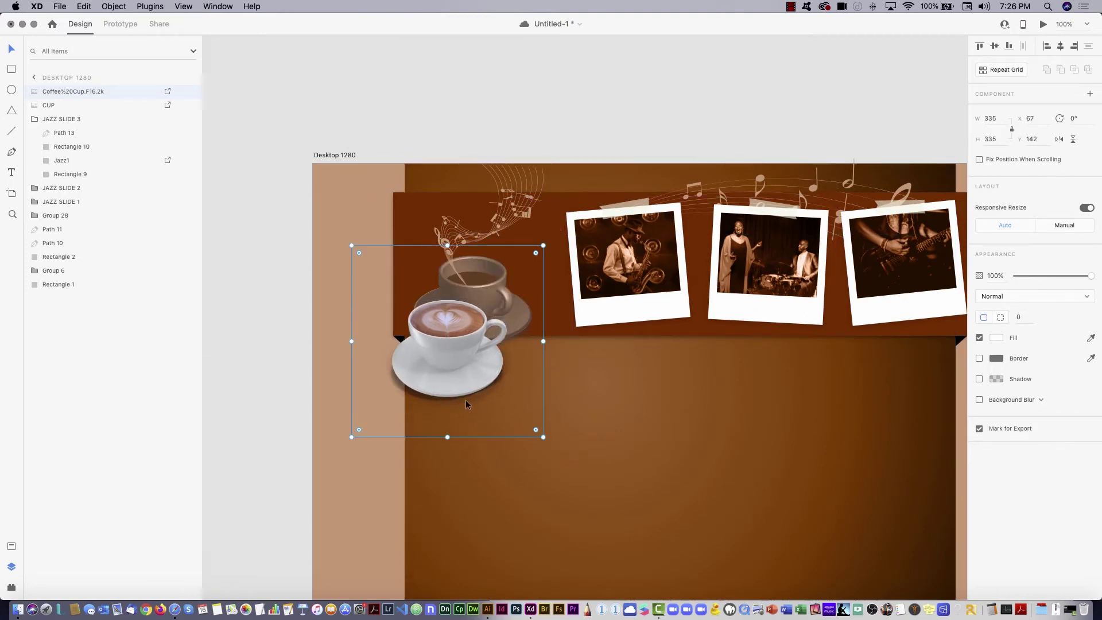
key("Delete")
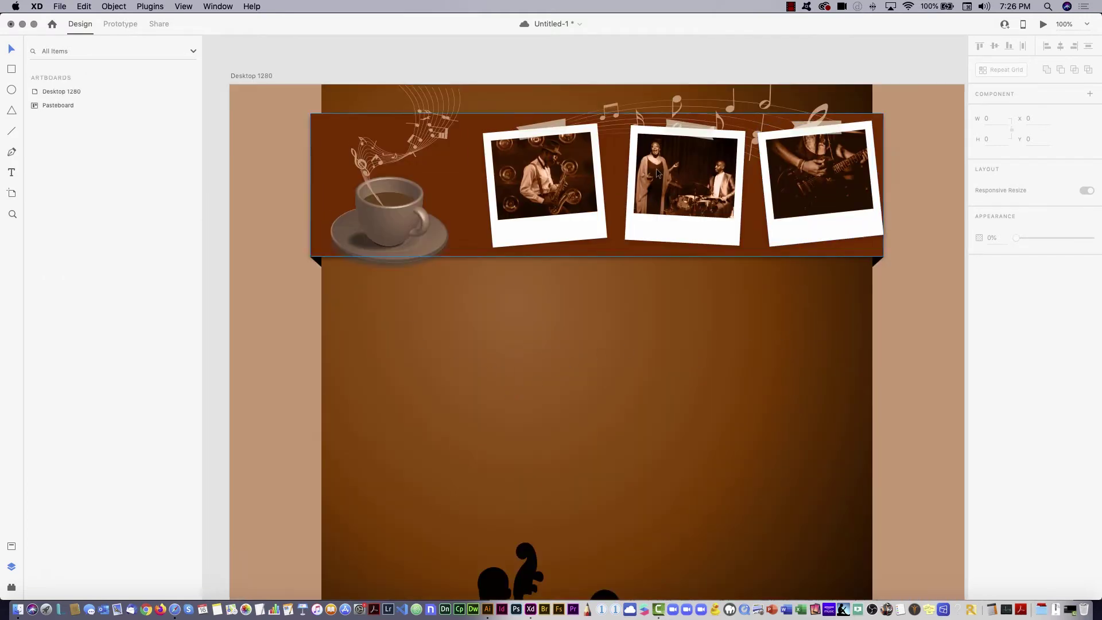
- Switch to Illustrator and examine the Home navigation button's text and background rectangle in the finished Cool Cafe page
key("super+Tab")
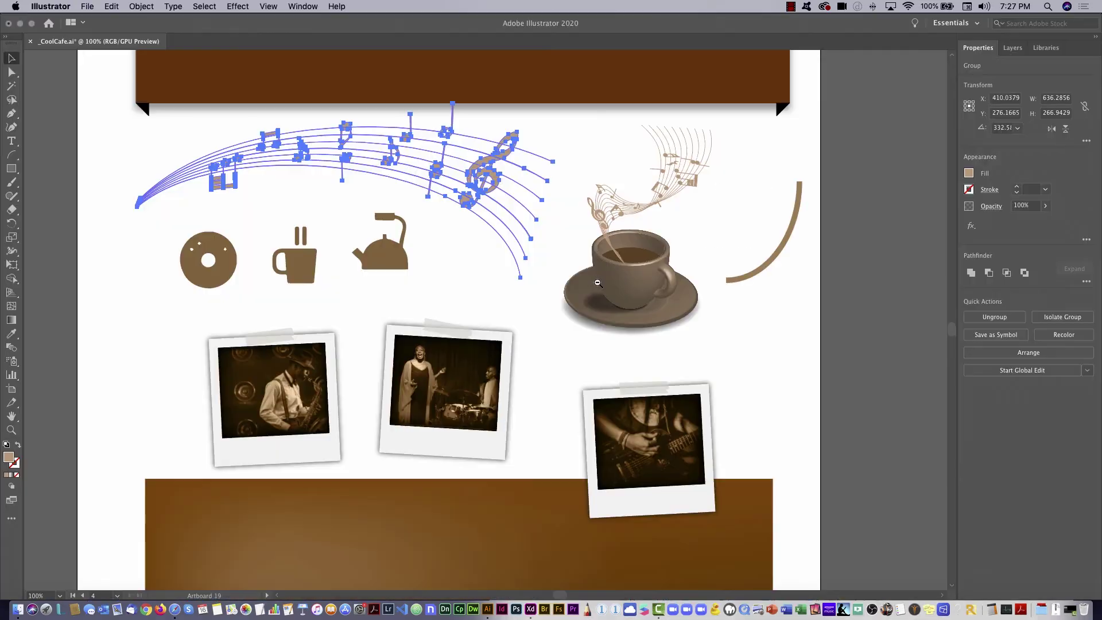
scroll(549, 262, "up", 5)
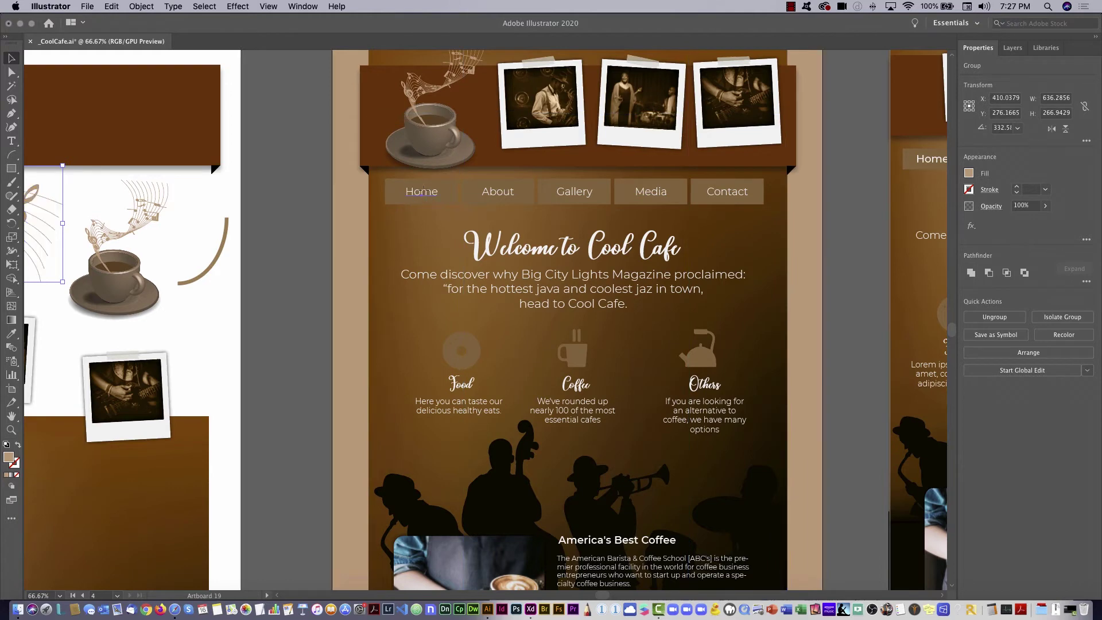
left_click(421, 193)
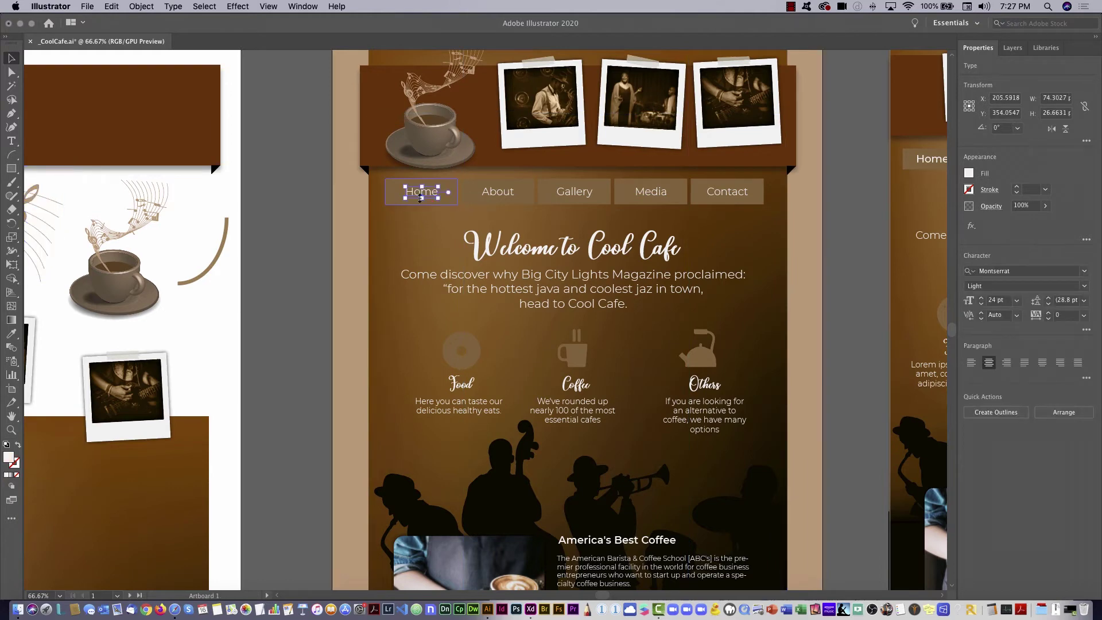
left_click(390, 191)
- Switch to Adobe XD and draw a navigation button rectangle about 131 by 46 just below the coffee cup
key("super+Tab")
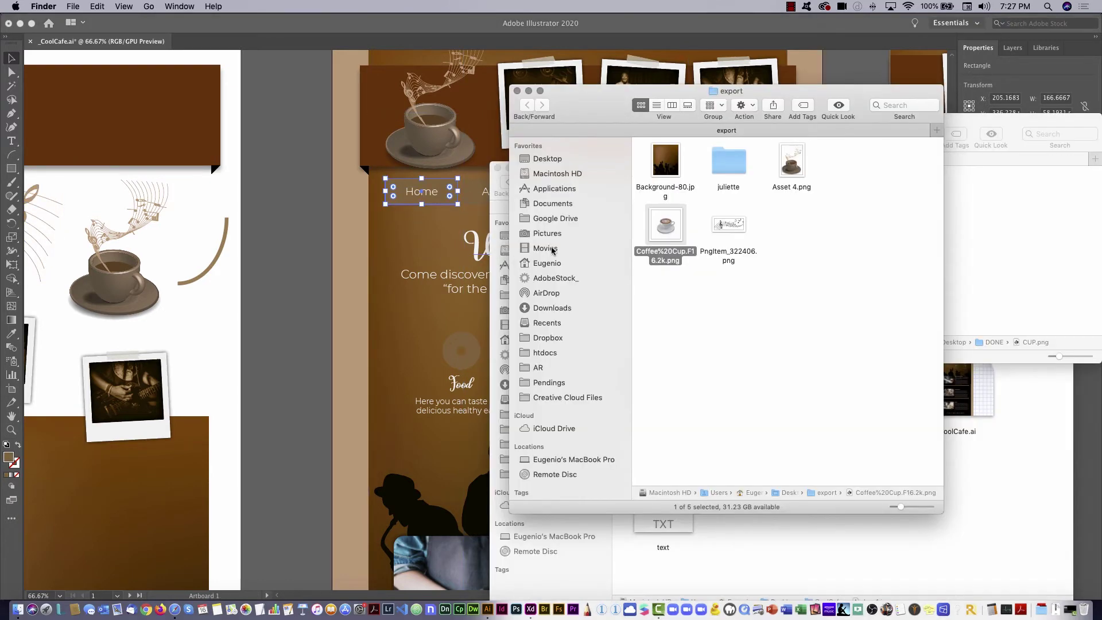
left_click(413, 301)
key("super+Tab")
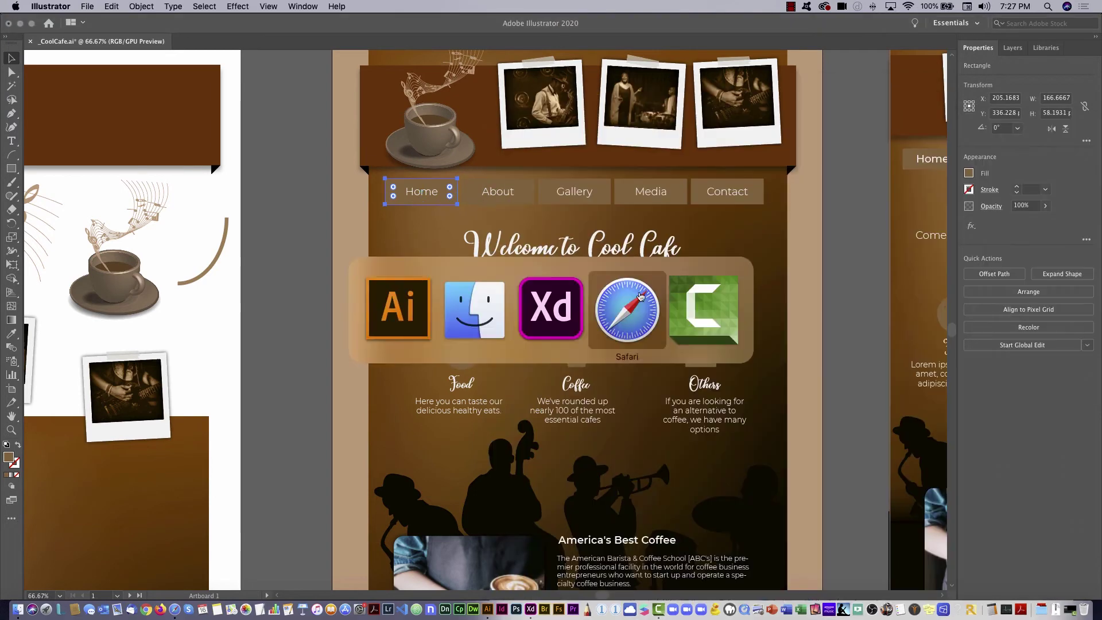
left_click(550, 323)
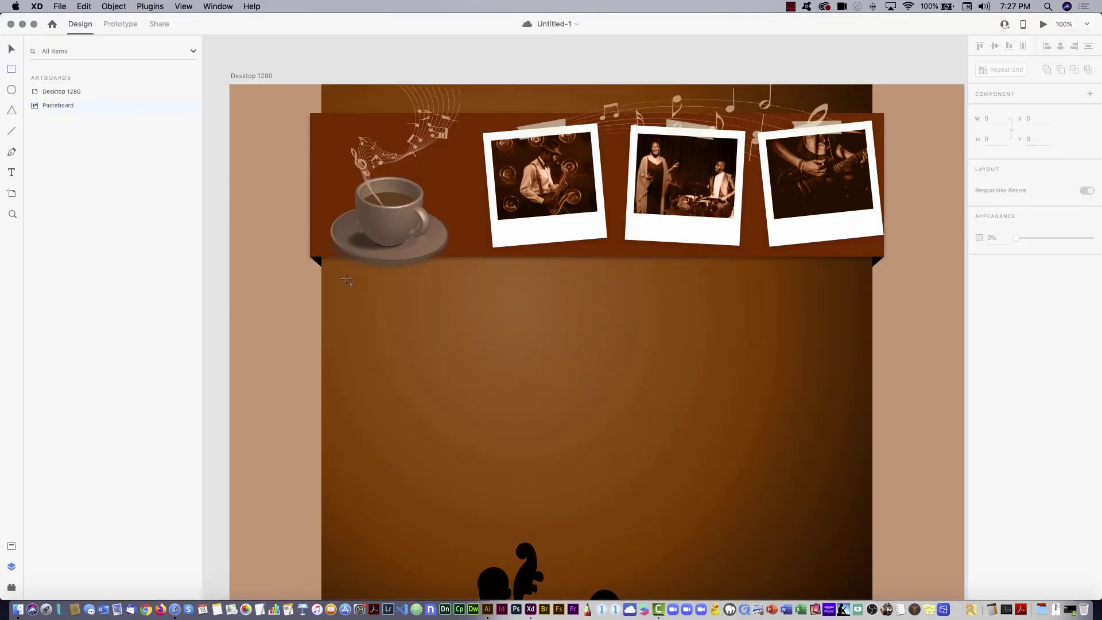
left_click_drag(343, 279, 417, 304)
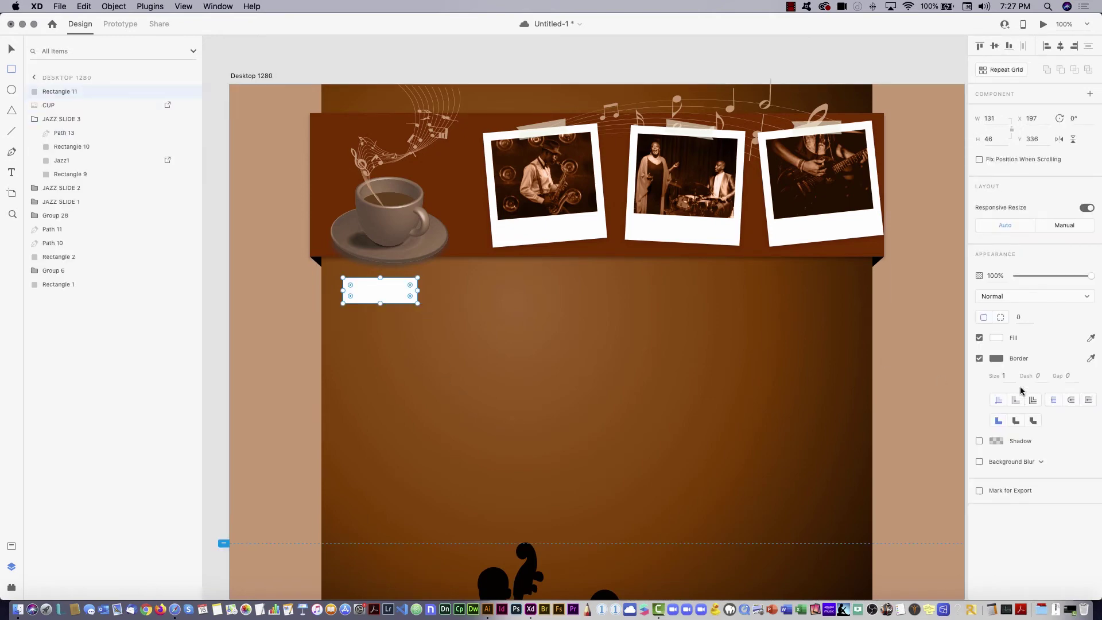
- Remove the button rectangle's border and fill it with the tan sampled from the music notes along the header banner
left_click(978, 358)
left_click(1091, 338)
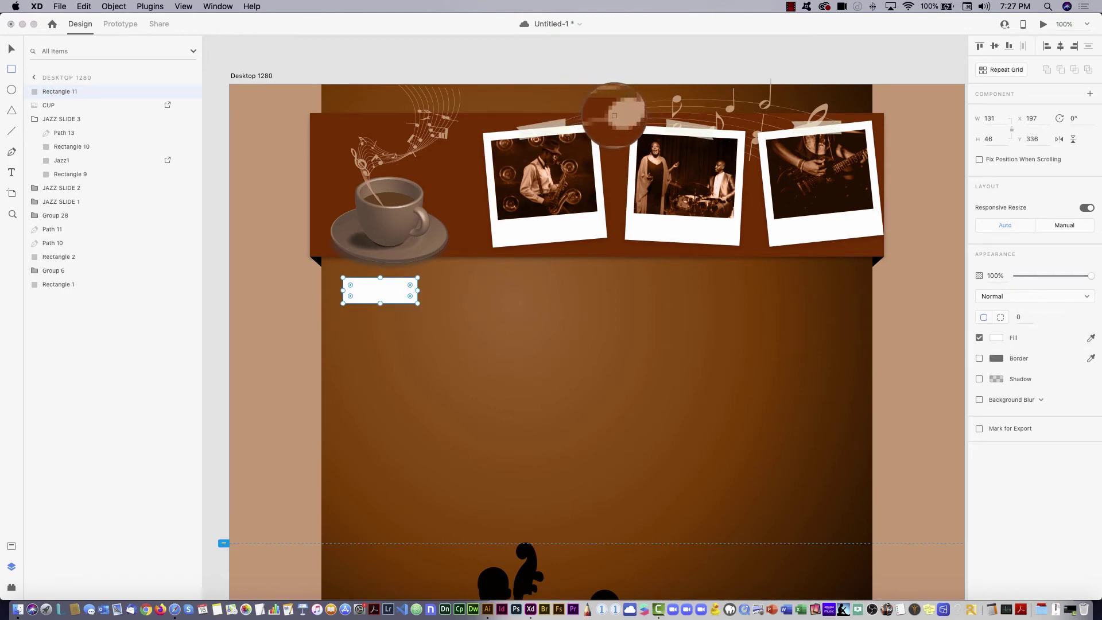
left_click(616, 114)
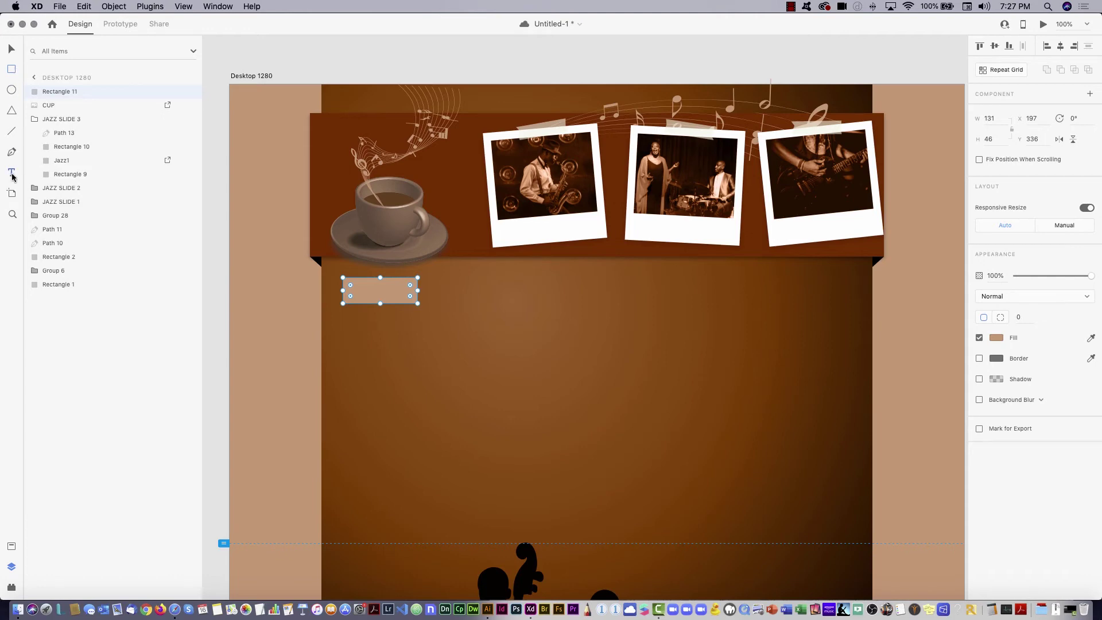
- Add the centred text "Home" just below the tan button rectangle and fill it with white (#FFFFFF)
left_click(12, 175)
left_click(380, 329)
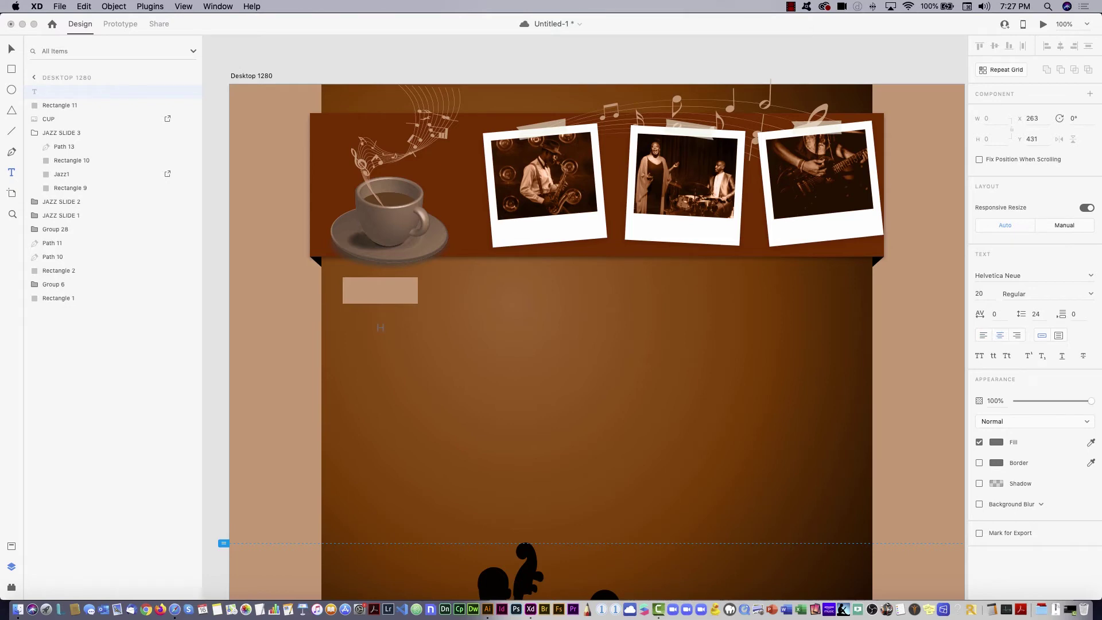
type("HOM")
type("E")
left_click(996, 442)
left_click_drag(911, 425, 850, 352)
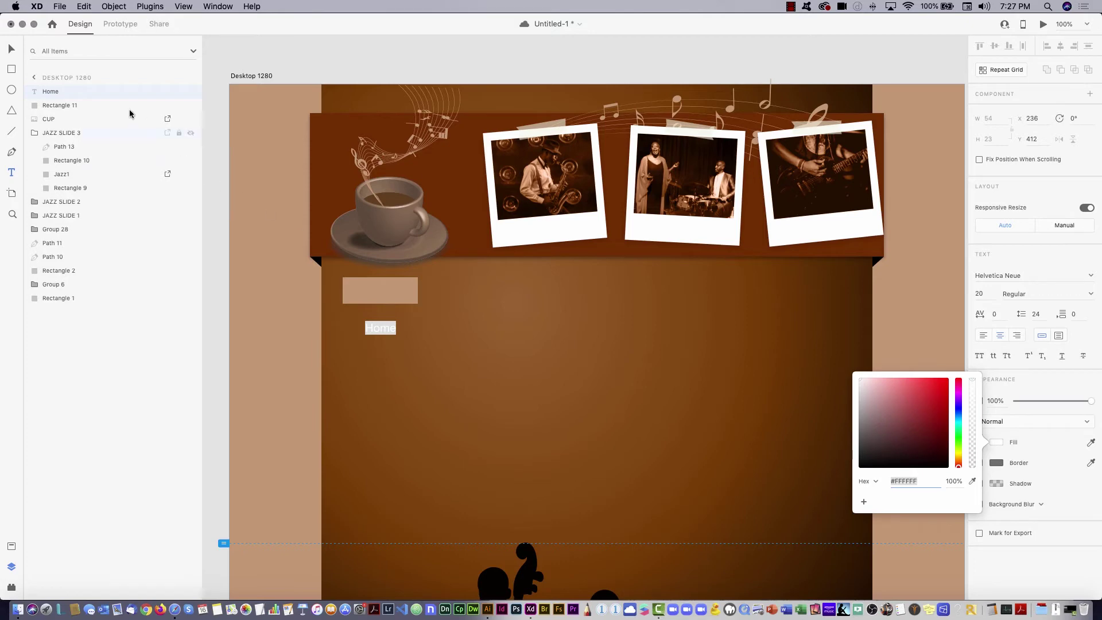
- Centre the Home text on the tan rectangle, group the two, and nudge the group slightly down and to the right
left_click(11, 50)
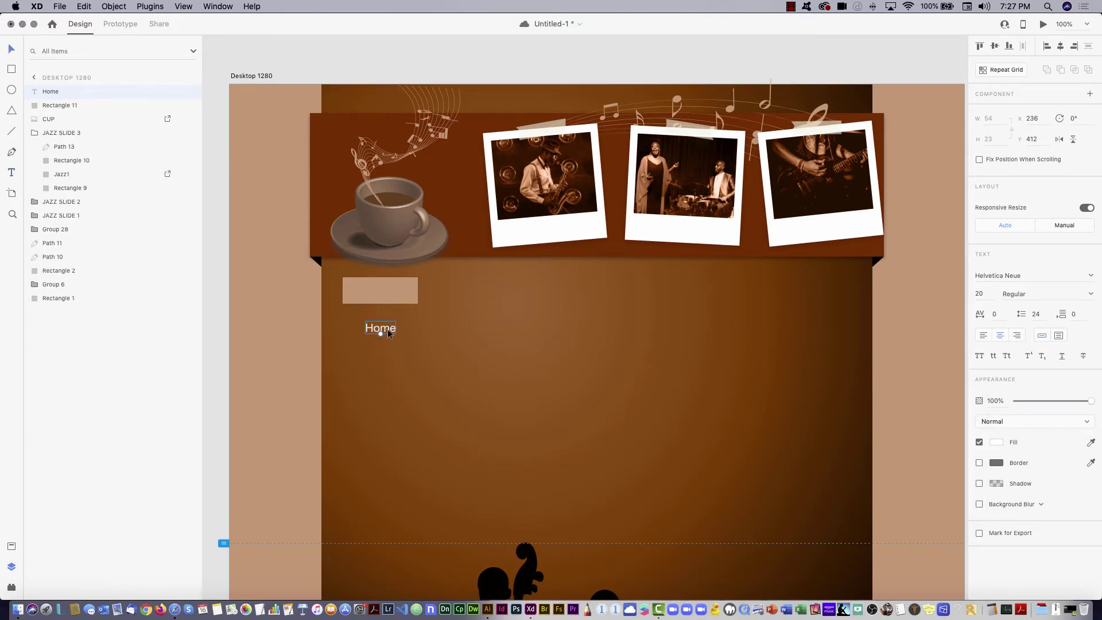
left_click_drag(388, 329, 387, 292)
left_click(409, 297, "shift")
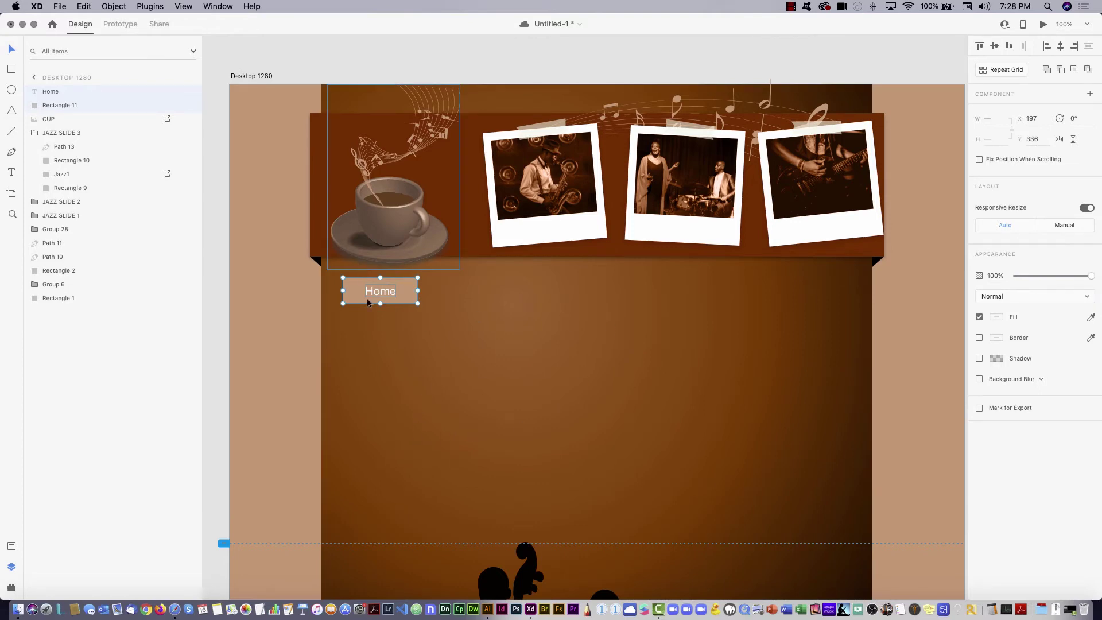
right_click(379, 285)
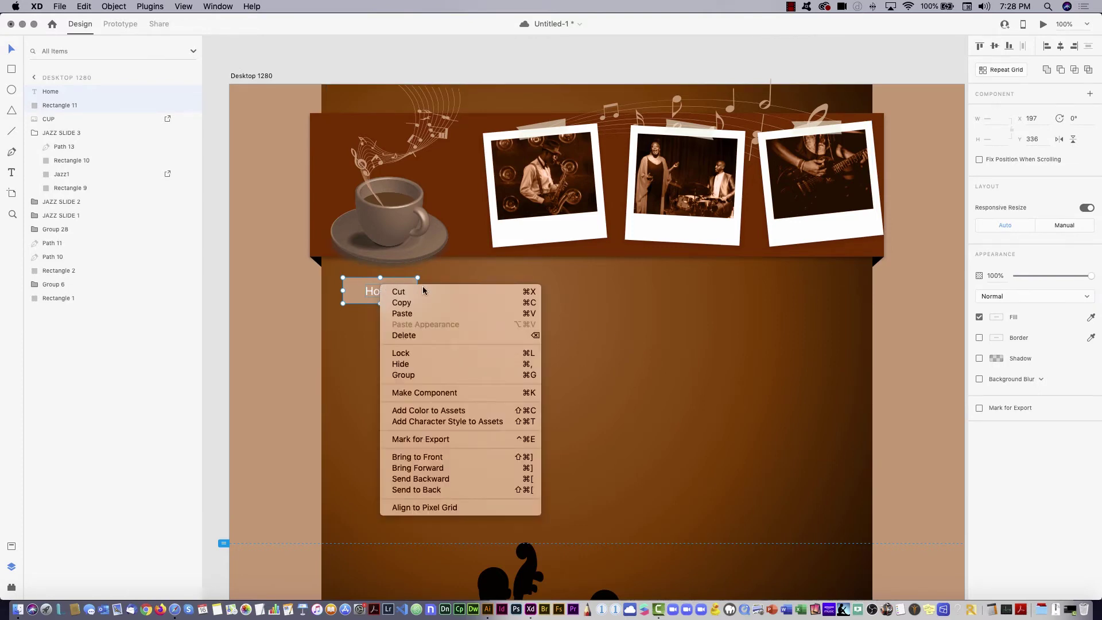
left_click(433, 378)
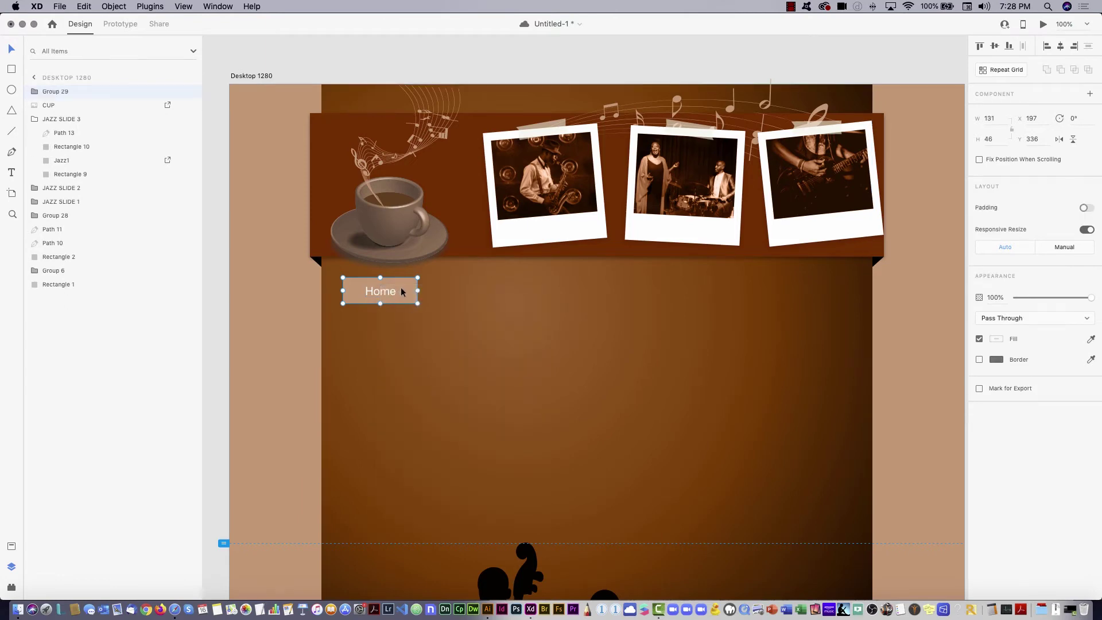
left_click_drag(404, 302, 402, 293)
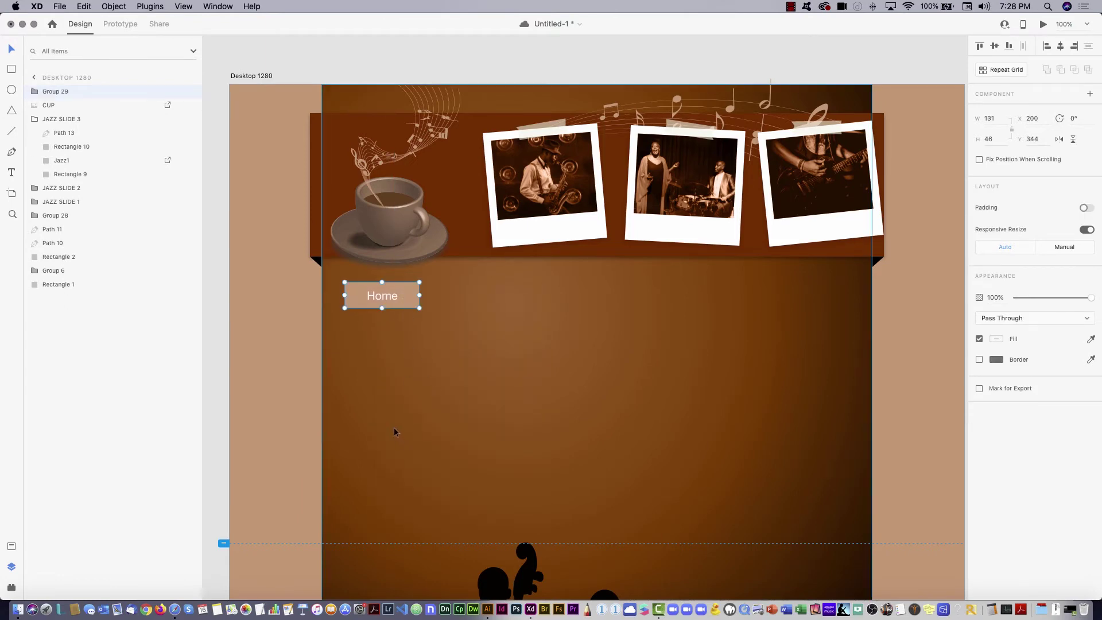
- Rename the Home button group as btn
double_click(53, 91)
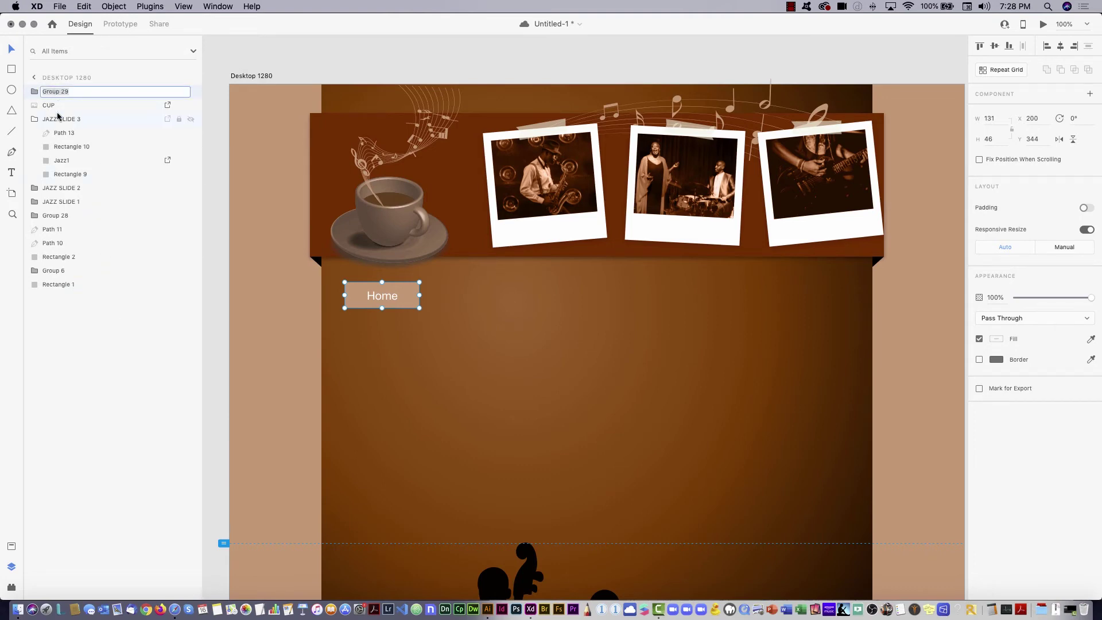
type("btn")
key("Return")
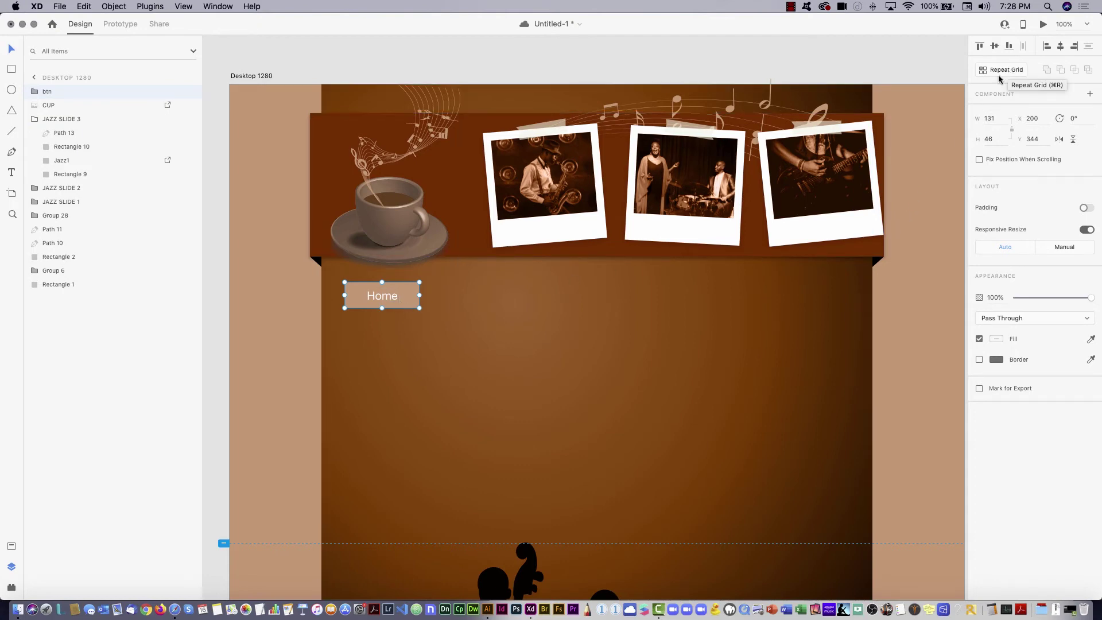
- Repeat the Home button in a horizontal grid of five, widen the gaps, and centre the row beneath the header banner
key("super+Tab")
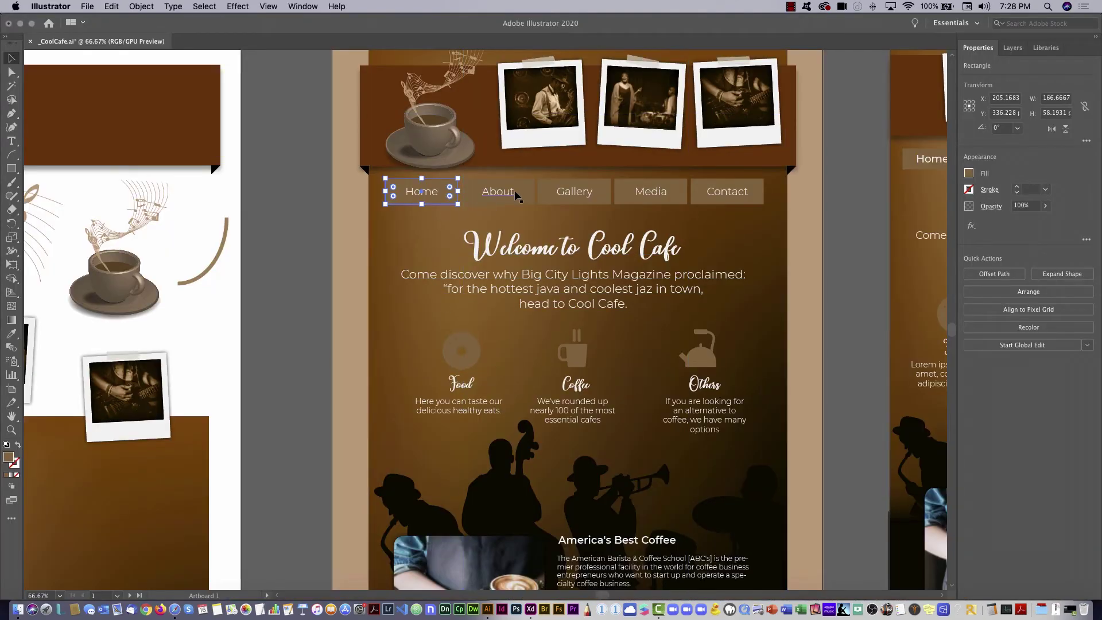
key("super+Tab")
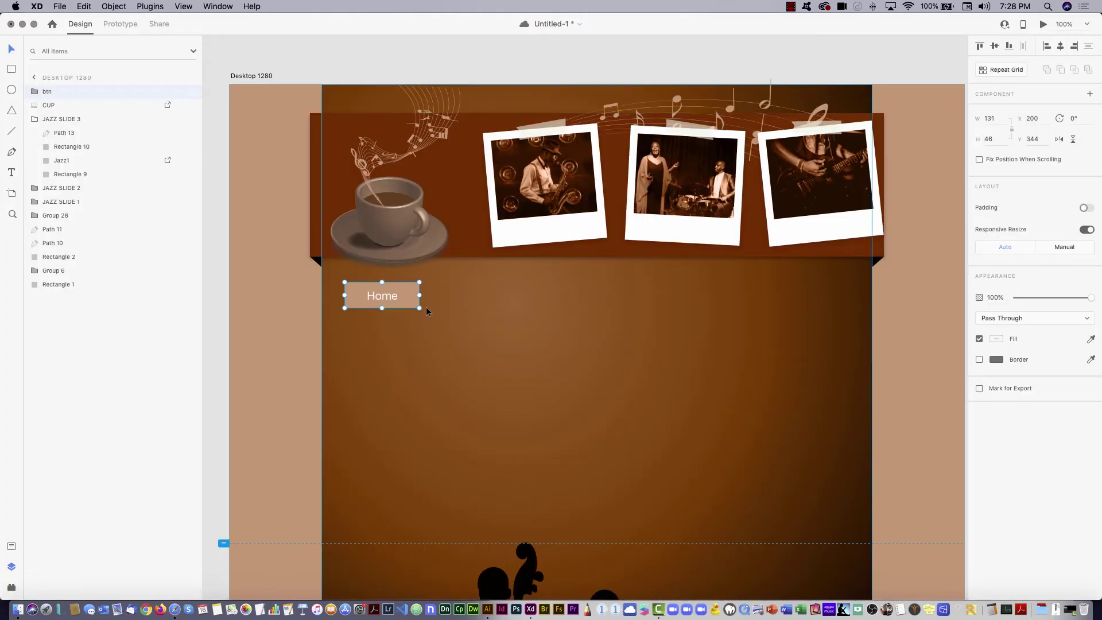
left_click(1003, 71)
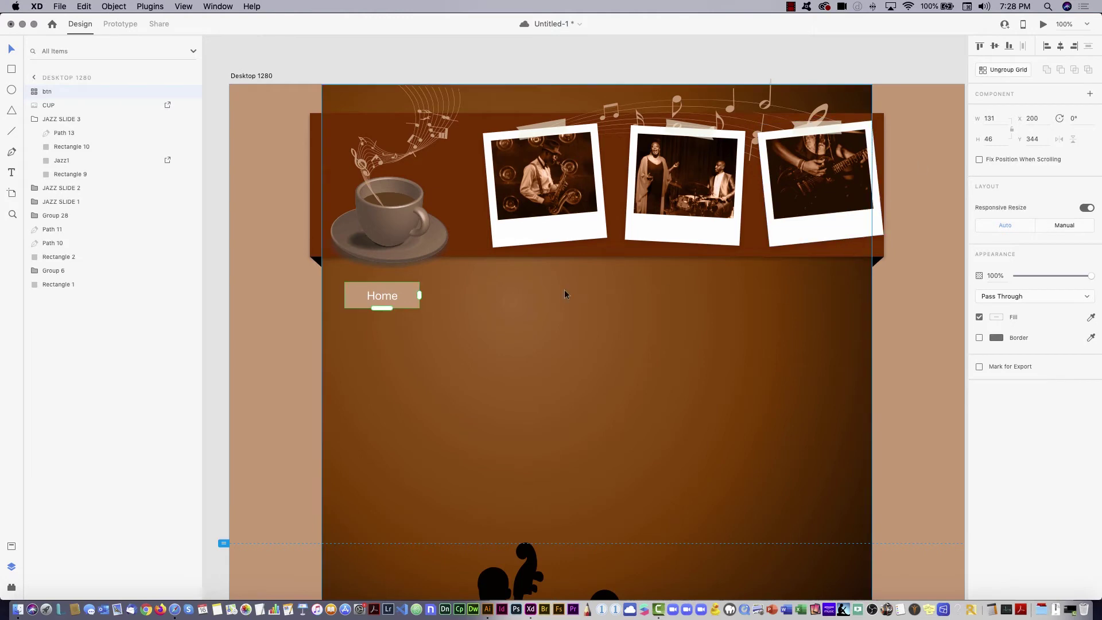
left_click_drag(419, 295, 773, 311)
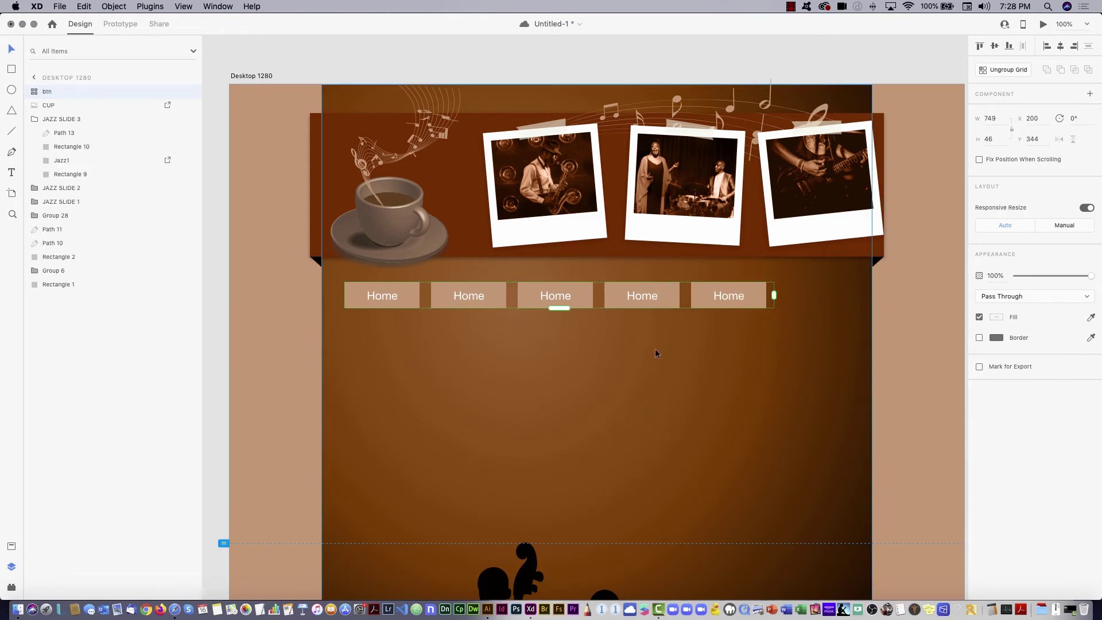
left_click_drag(613, 299, 693, 302)
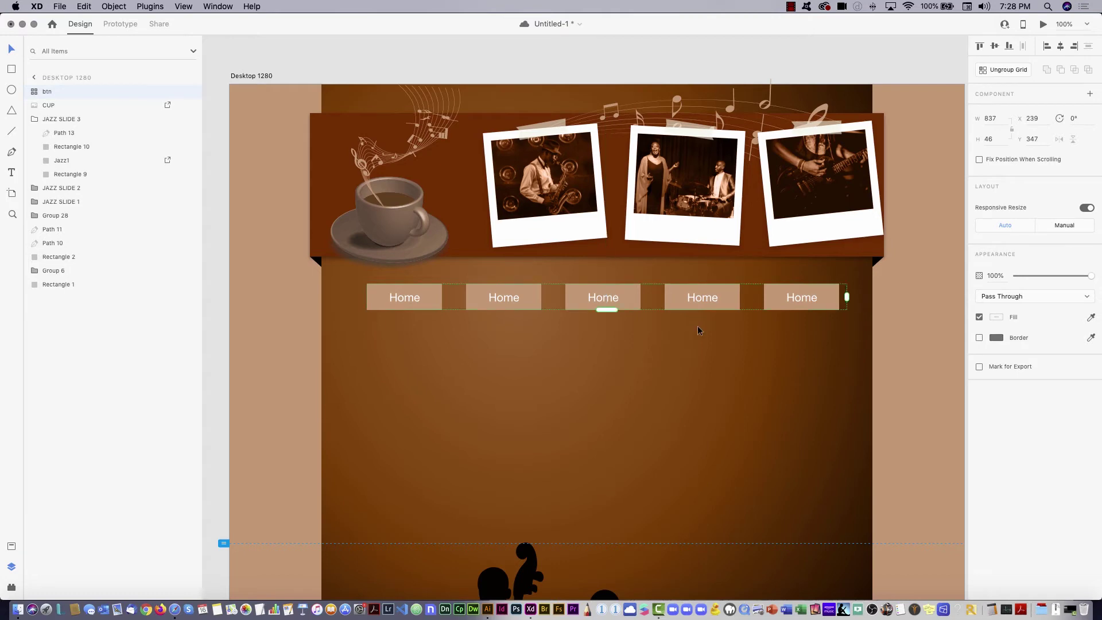
- Relabel the second to fifth navigation buttons as About, Gallery, Media and Contact
left_click(924, 332)
left_click(498, 298)
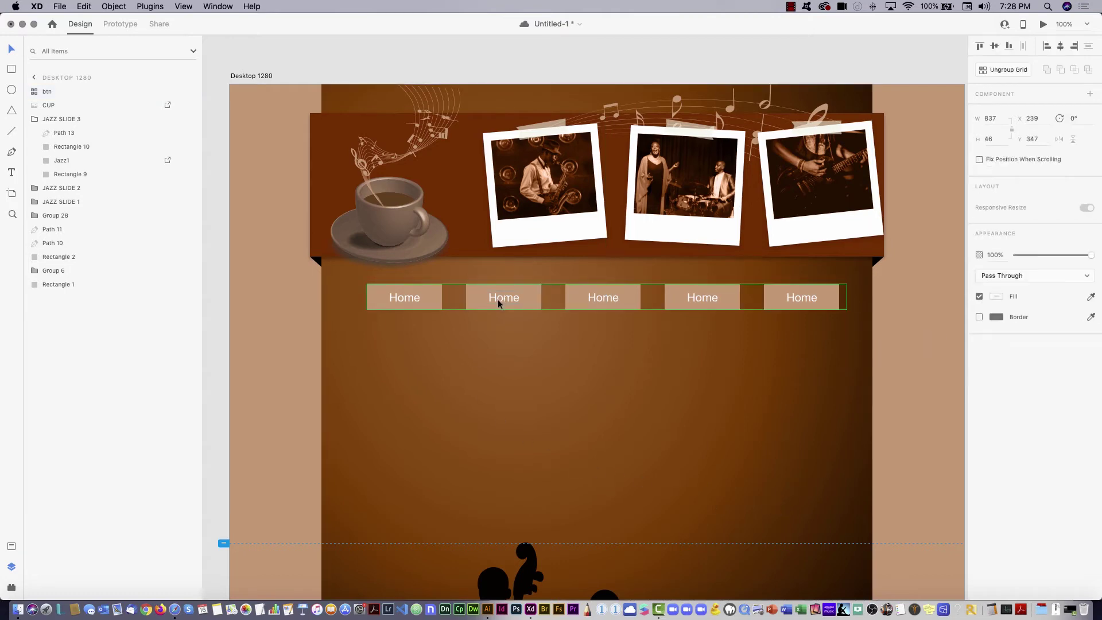
double_click(500, 295)
double_click(501, 294)
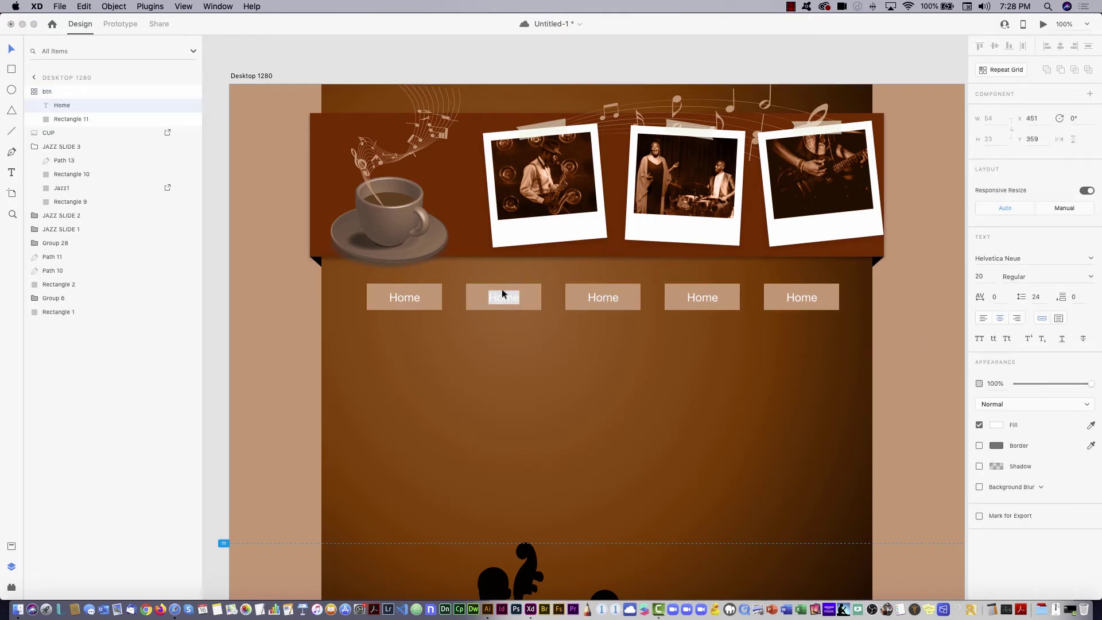
type("About")
type("Gallery")
double_click(711, 292)
type("Media")
type("Contact")
key("Escape")
- Switch to Illustrator and copy the "Welcome to Cool Cafe" heading text
key("super+Tab")
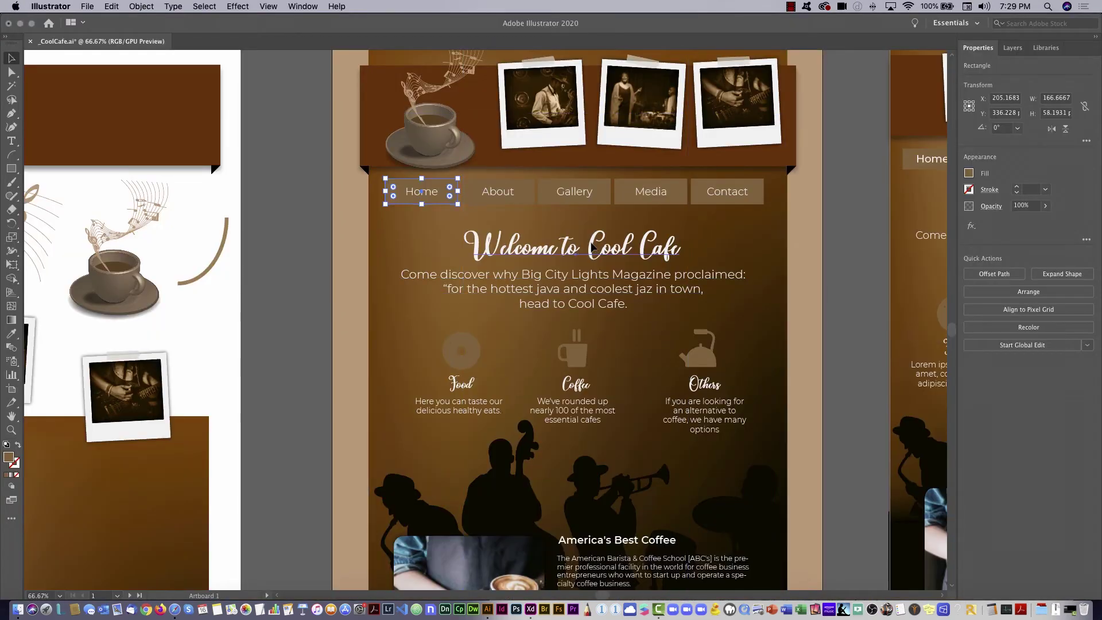
left_click(593, 248)
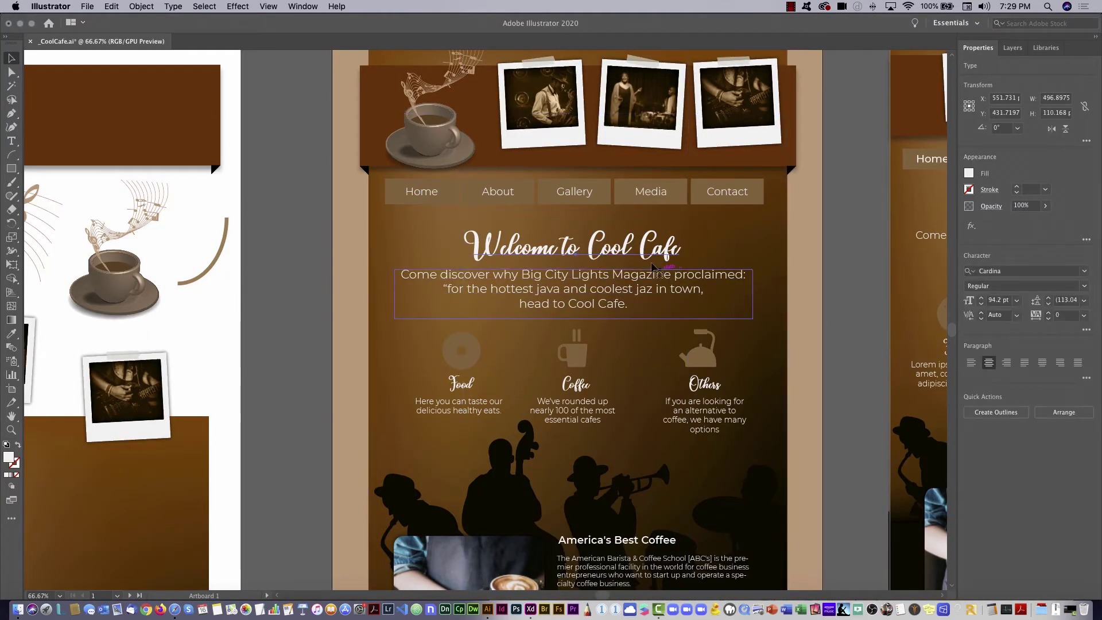
triple_click(626, 247)
key("super+c")
- Switch to Adobe XD and paste the "Welcome to Cool Cafe" heading as new text centred below the navigation buttons
key("super+Tab")
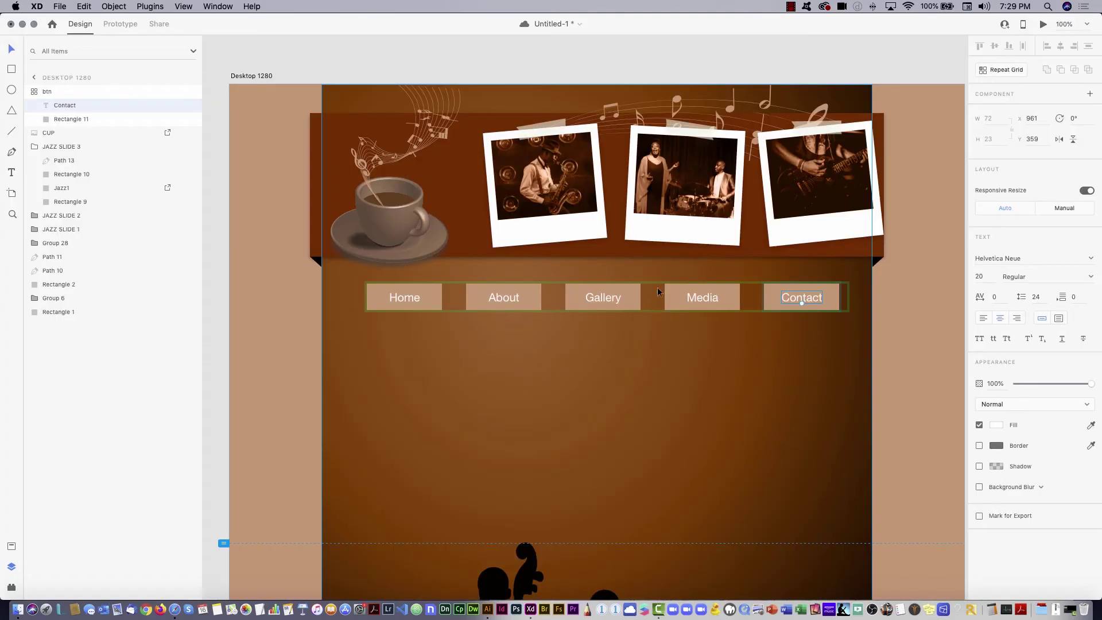
key("t")
left_click(597, 358)
key("super+v")
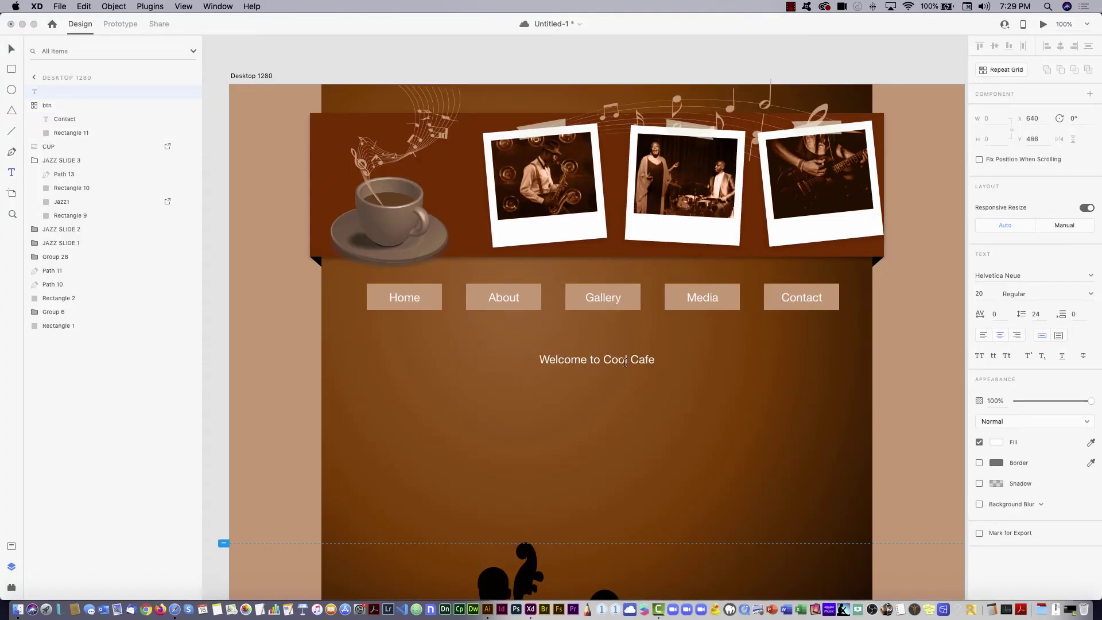
- Set the "Welcome to Cool Cafe" heading in the juliette font at size 48
triple_click(615, 361)
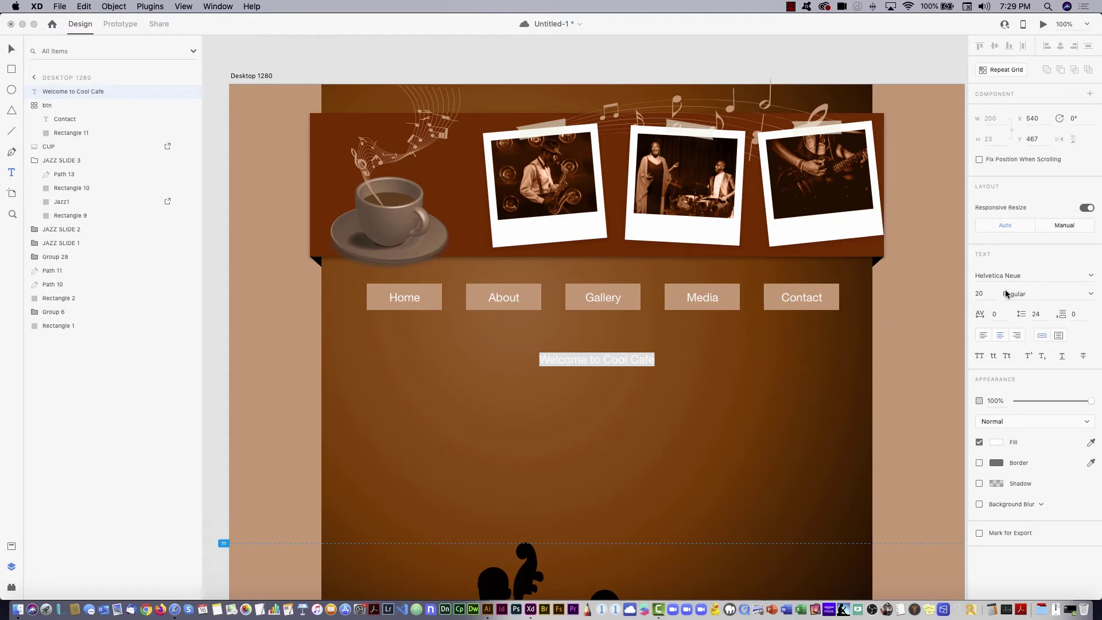
left_click(1090, 276)
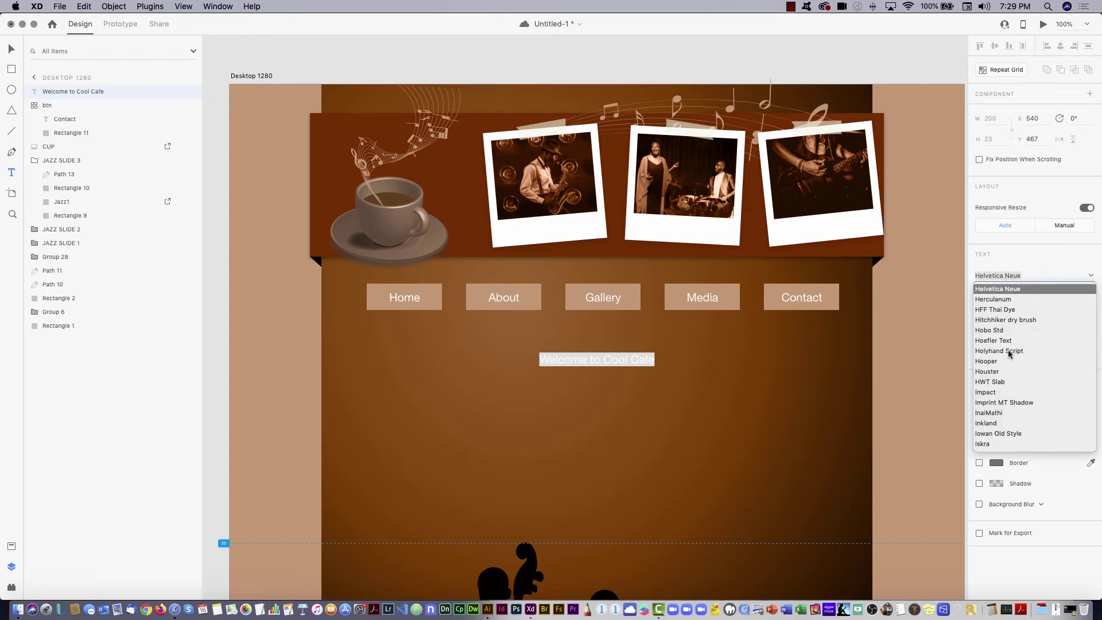
scroll(1010, 349, "down", 10)
scroll(1009, 348, "down", 5)
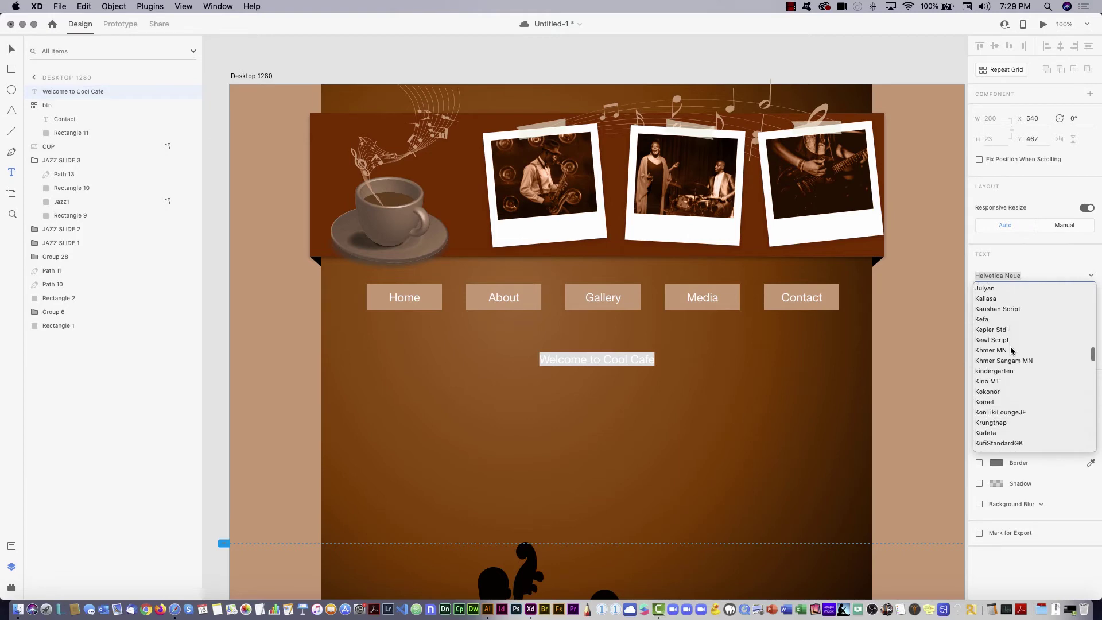
scroll(998, 360, "up", 4)
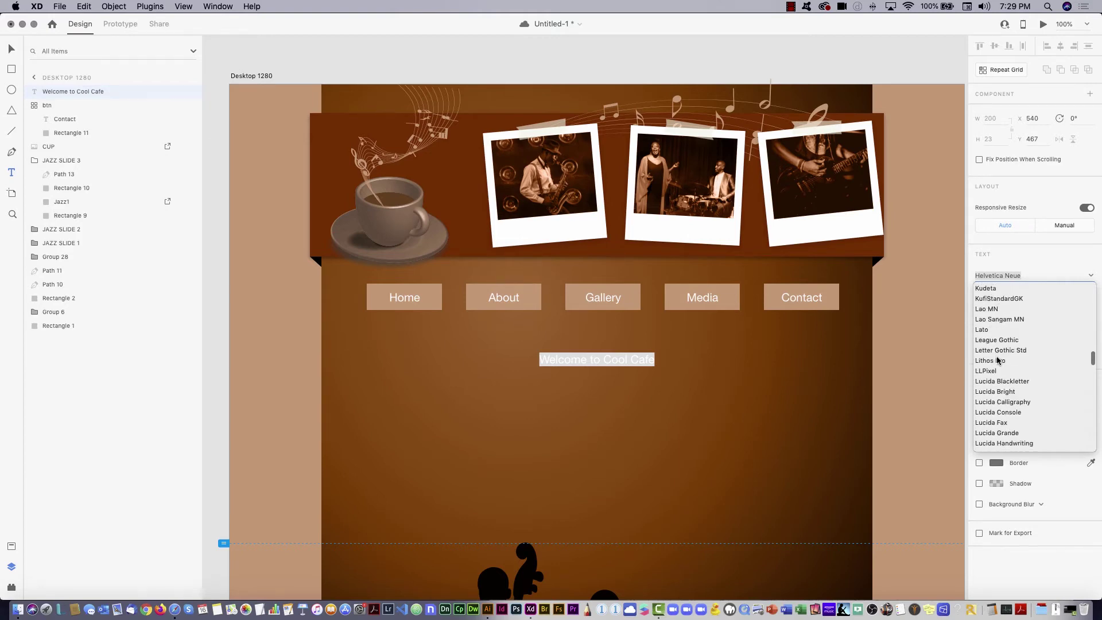
scroll(997, 358, "up", 10)
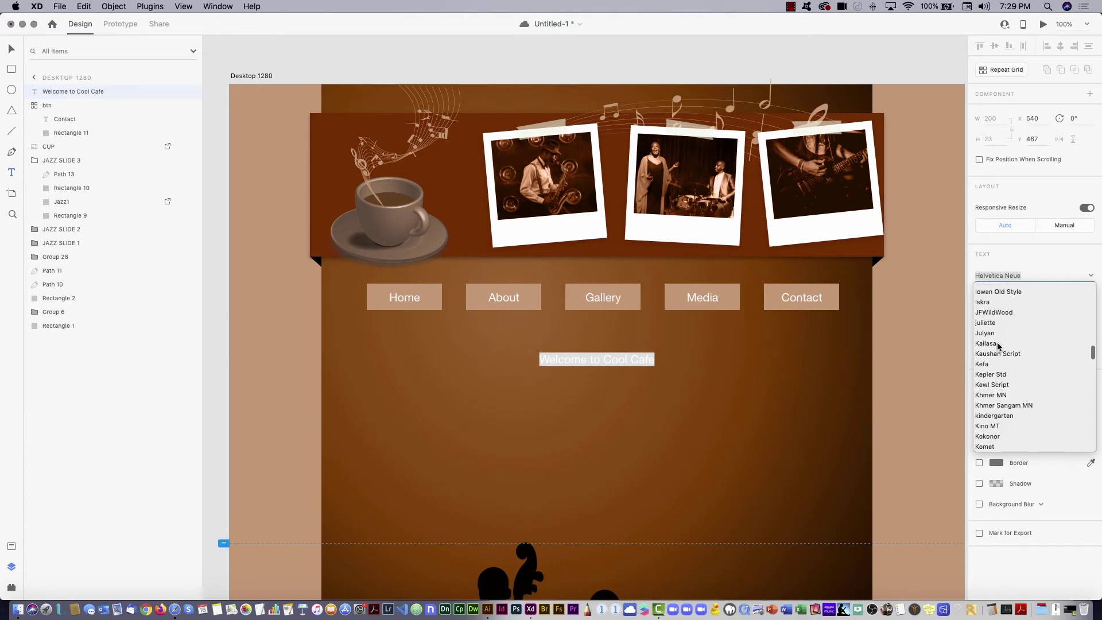
left_click(989, 324)
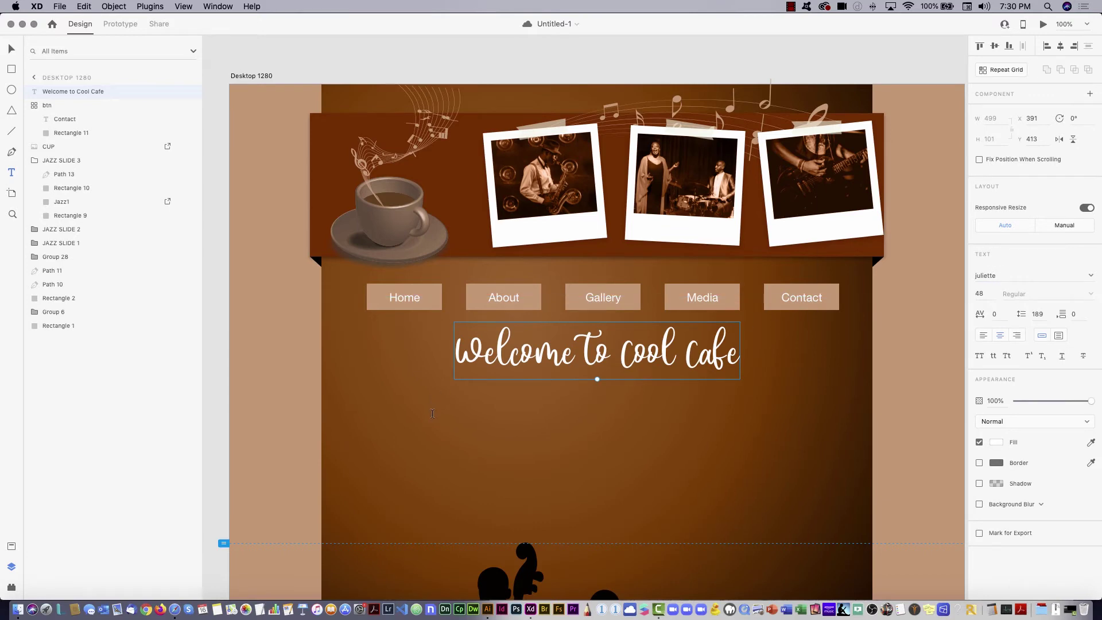
- Switch to Illustrator and copy the intro paragraph beginning "Come discover why Big City Lights Magazine proclaimed"
key("super+Tab")
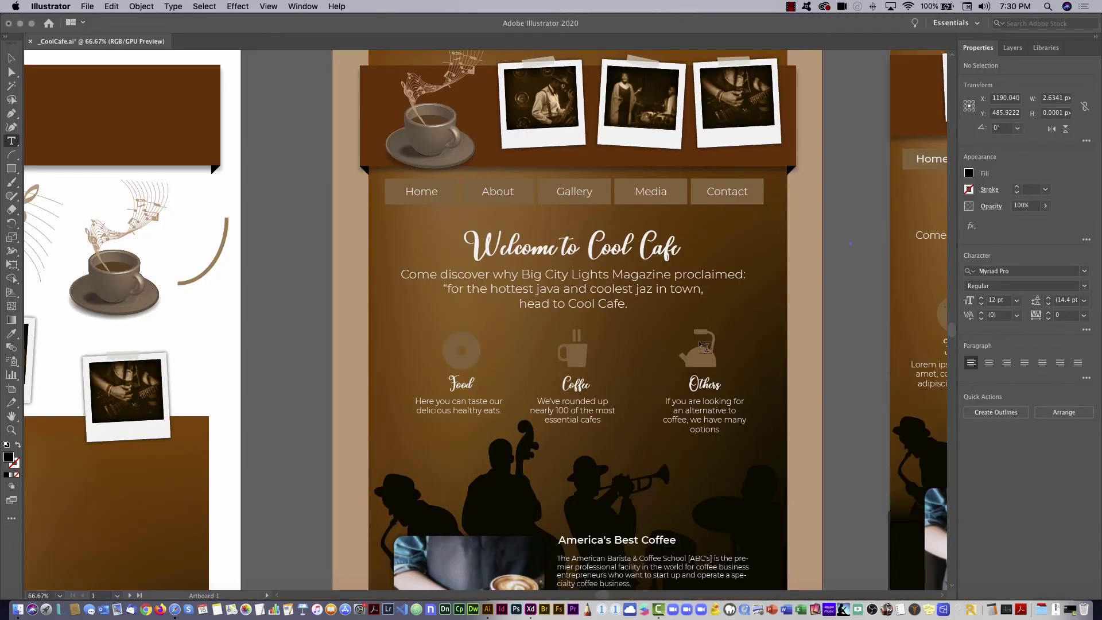
triple_click(538, 280)
key("super+c")
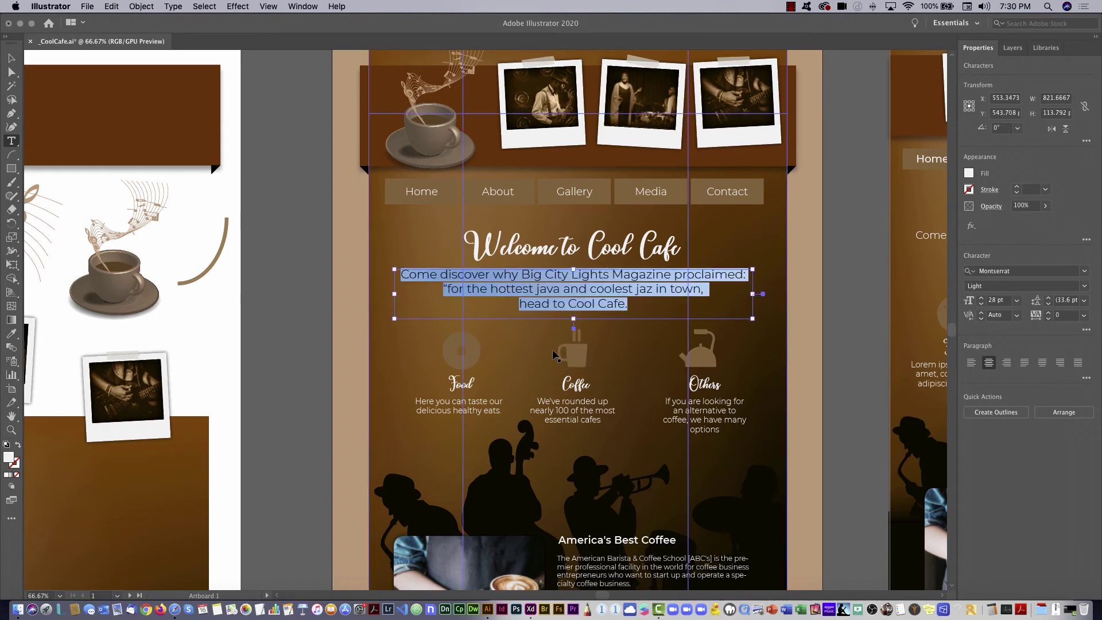
- Switch to Adobe XD, draw a text area about 827 by 101 below the heading, and set it to Montserrat, size 24
key("super+Tab")
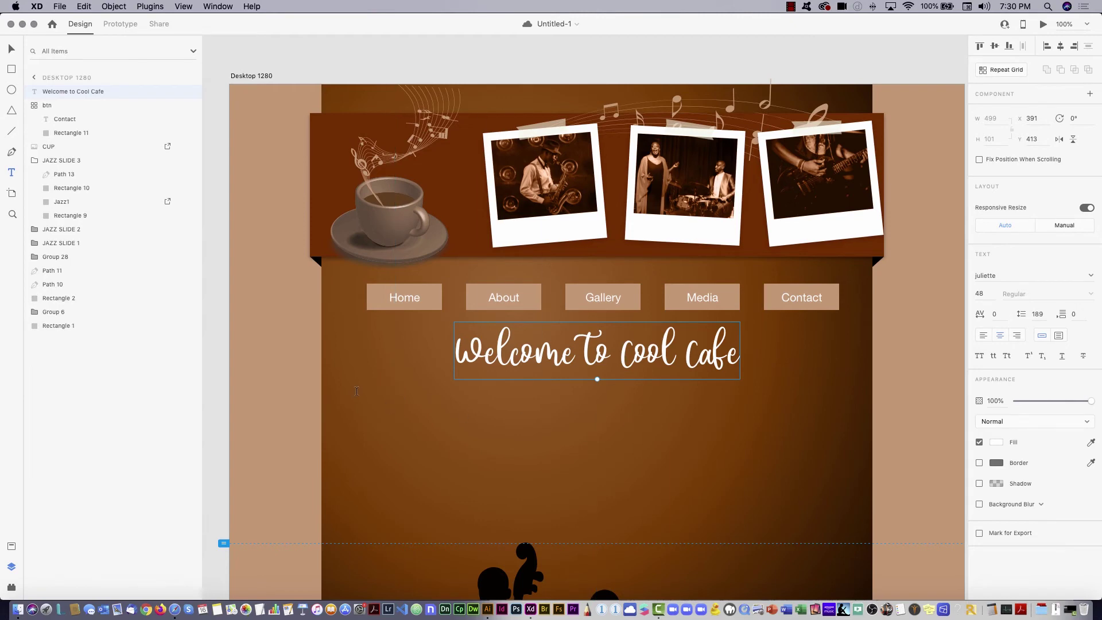
left_click_drag(368, 393, 840, 454)
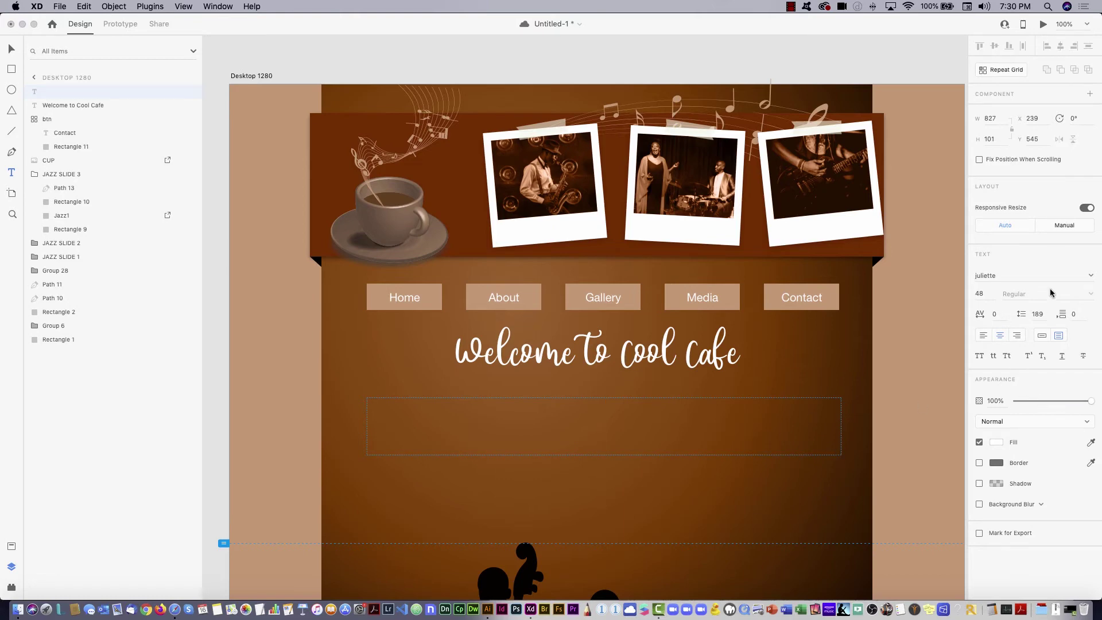
left_click(1004, 275)
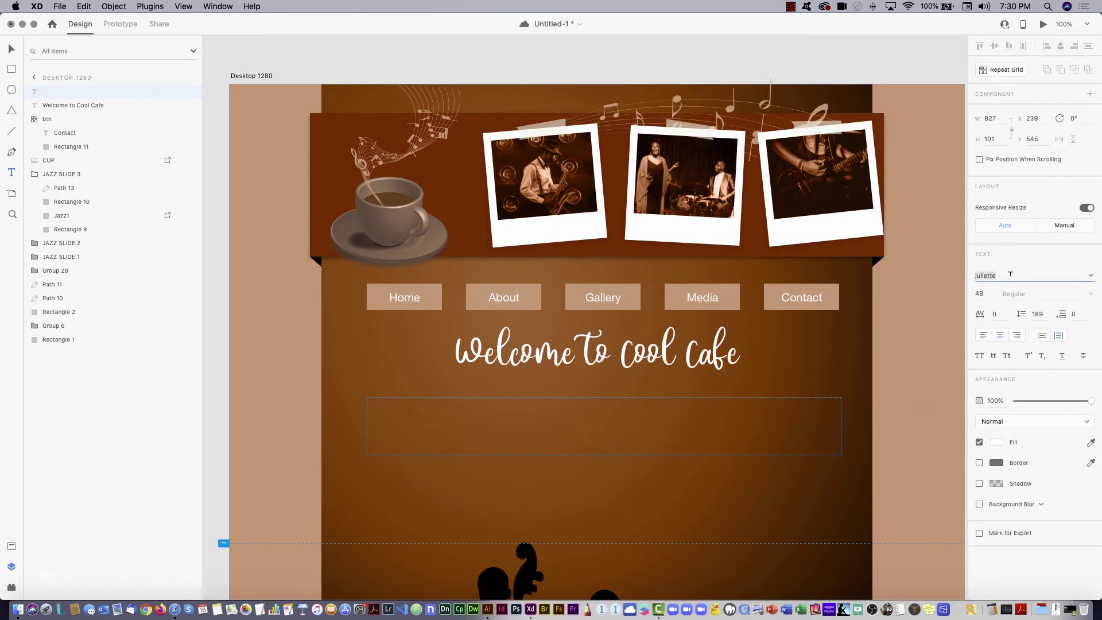
type("Mont")
key("Tab")
key("Tab")
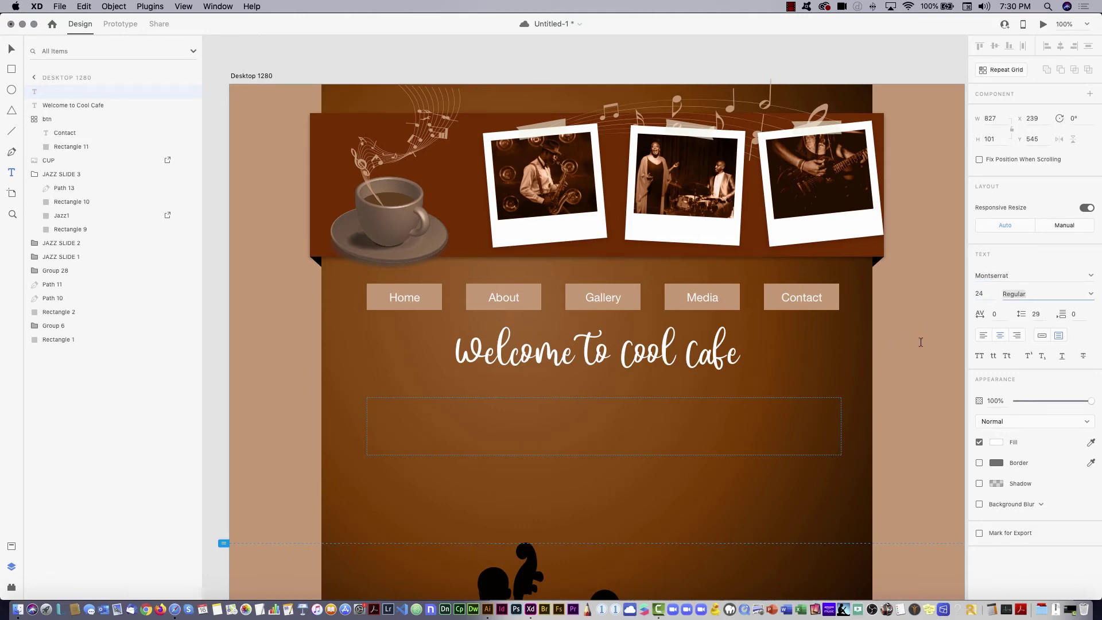
- Paste the copied intro paragraph into the new text area below the heading
left_click(602, 416)
key("super+v")
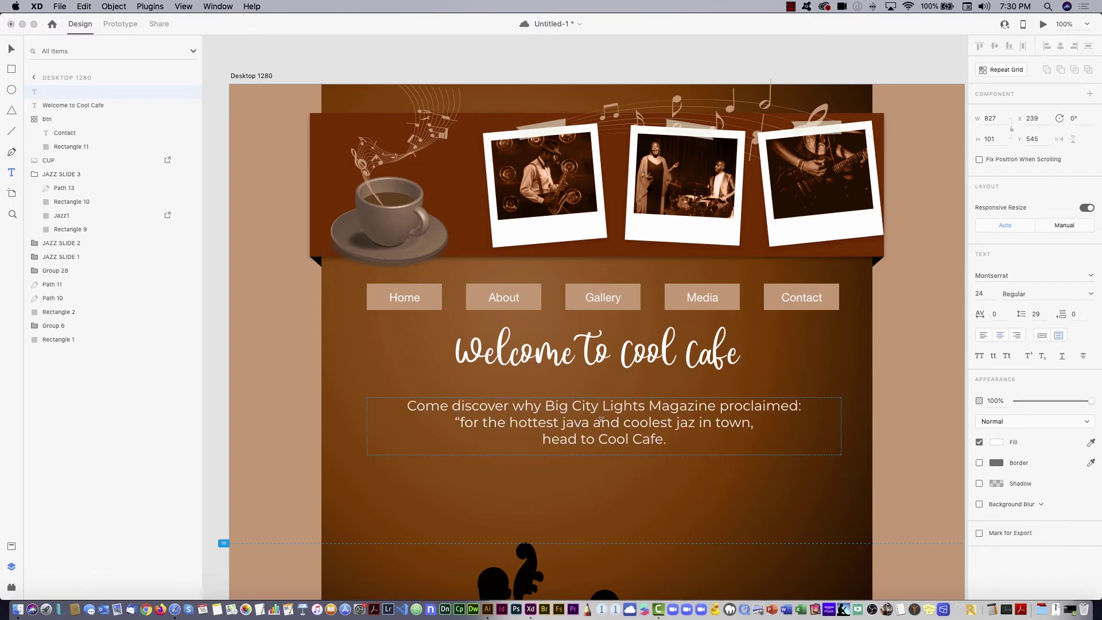
key("Escape")
- Switch to Illustrator and select the donut, coffee mug and kettle icons above Food, Coffee and Others for copying
key("super+Tab")
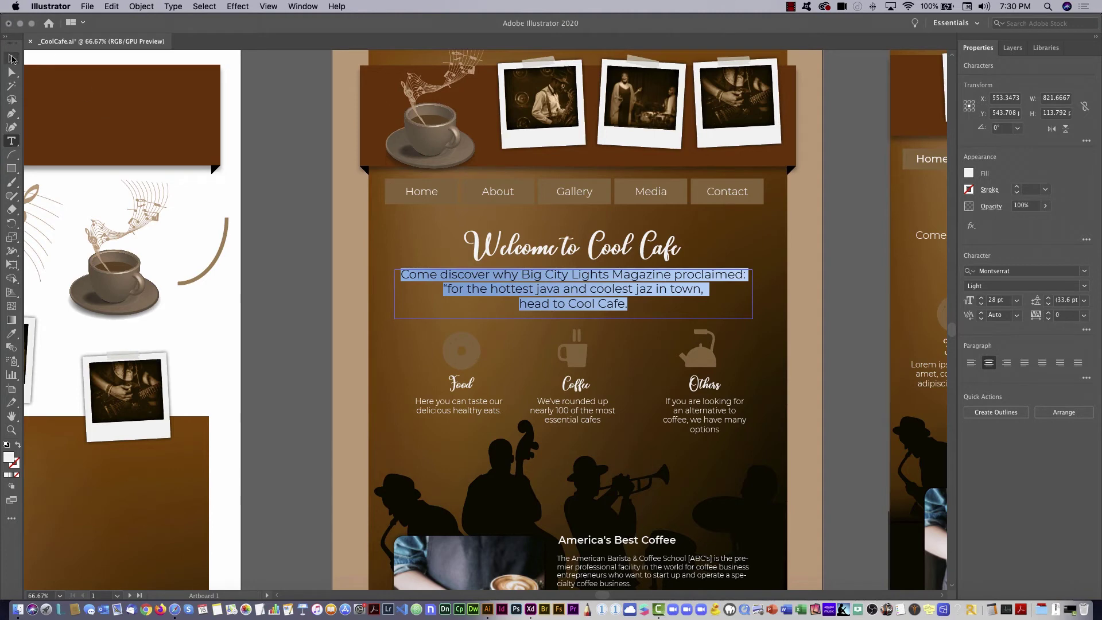
key("Escape")
left_click(320, 225)
left_click(470, 358)
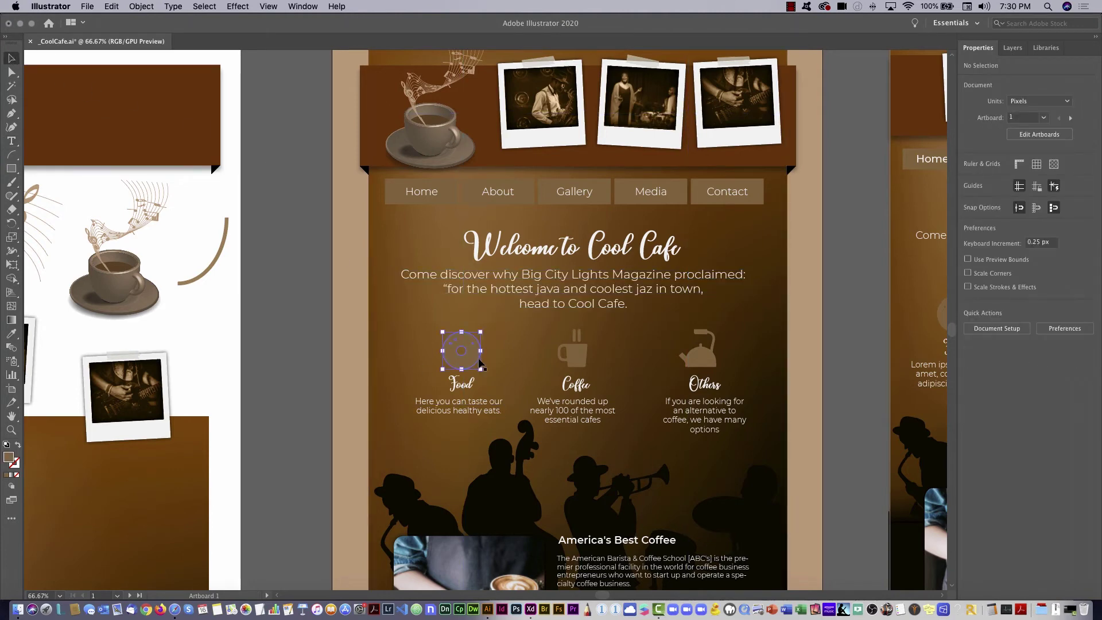
left_click(579, 356, "shift")
left_click(699, 352, "shift")
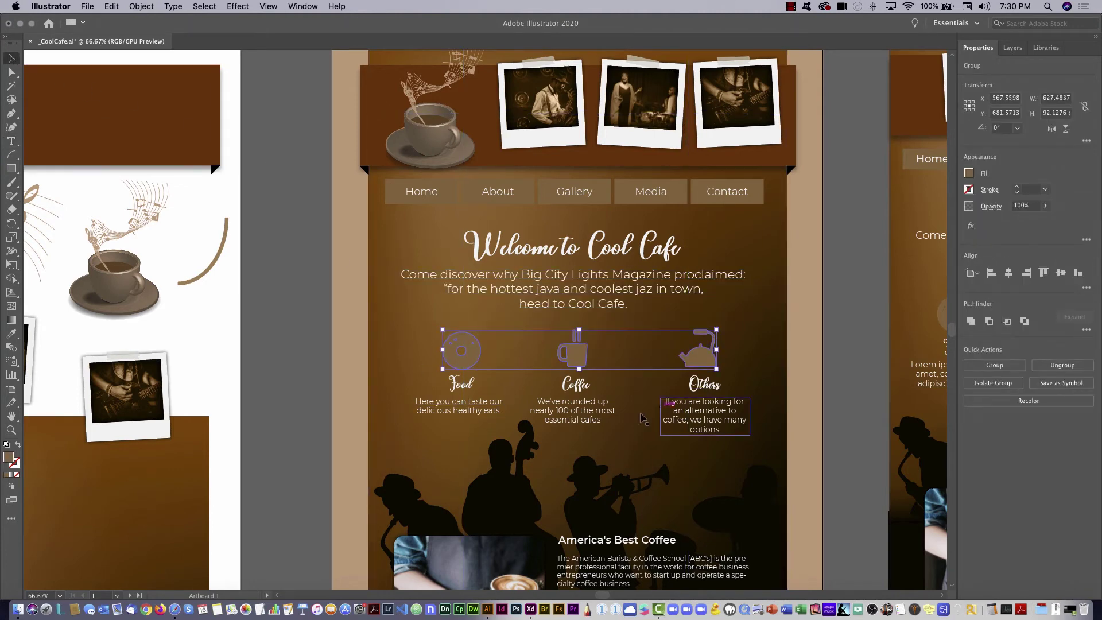
- Switch to Adobe XD and paste the three copied icons onto the empty pasteboard above the Desktop 1280 artboard
key("super+Tab")
left_click_drag(600, 278, 582, 517)
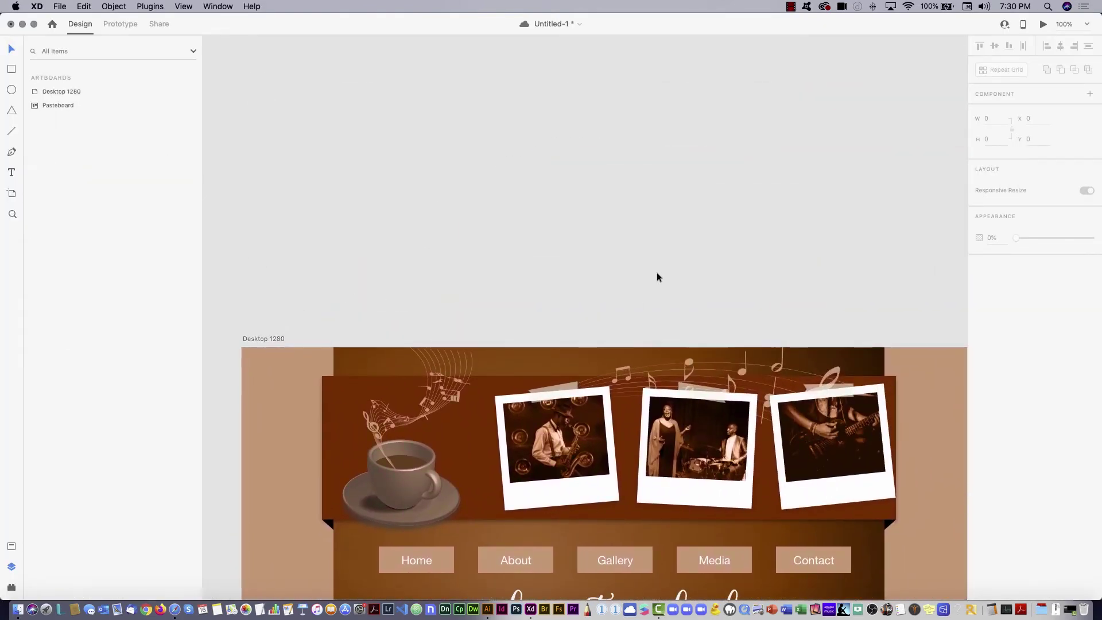
key("super+v")
left_click_drag(583, 321, 578, 216)
left_click(580, 299)
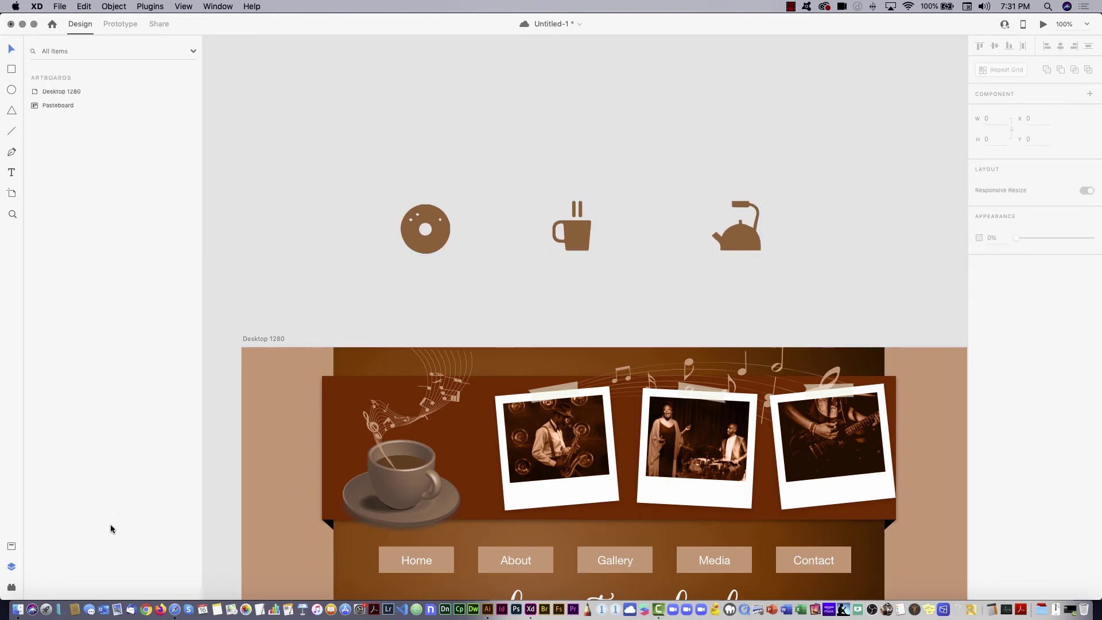
- View the installed plugins and the Discover page of the plugin catalogue, and close the catalogue
left_click(11, 586)
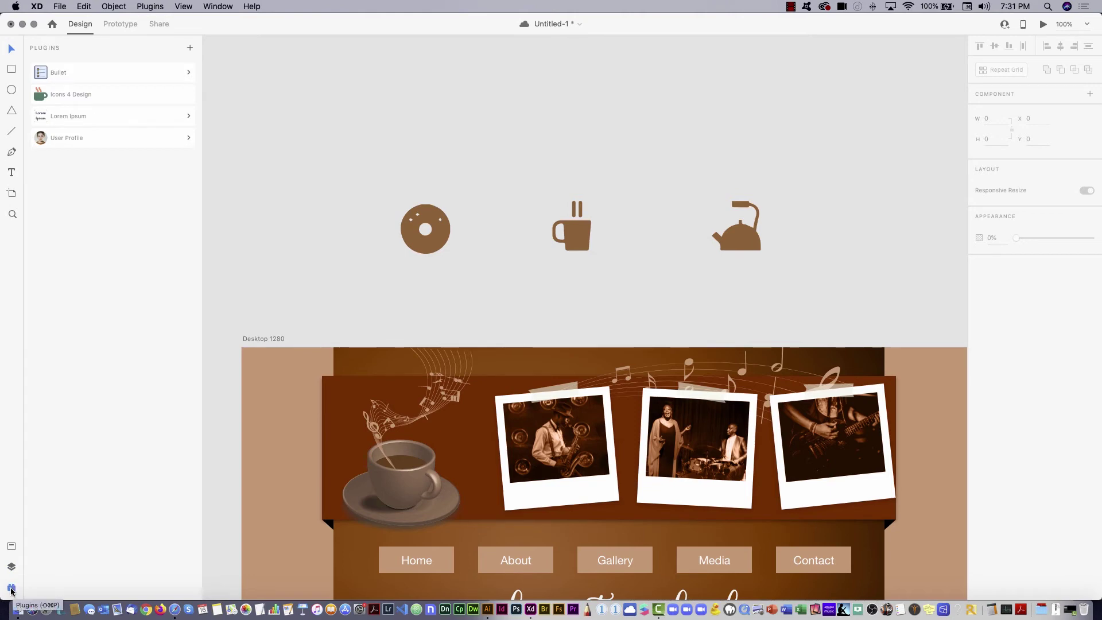
left_click(190, 49)
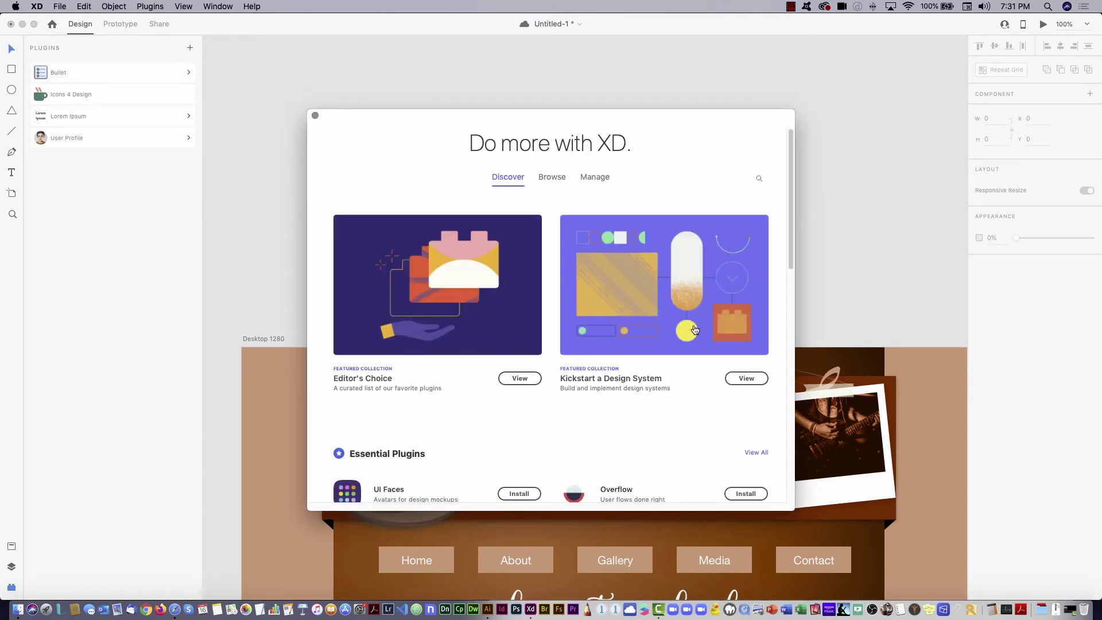
left_click(315, 115)
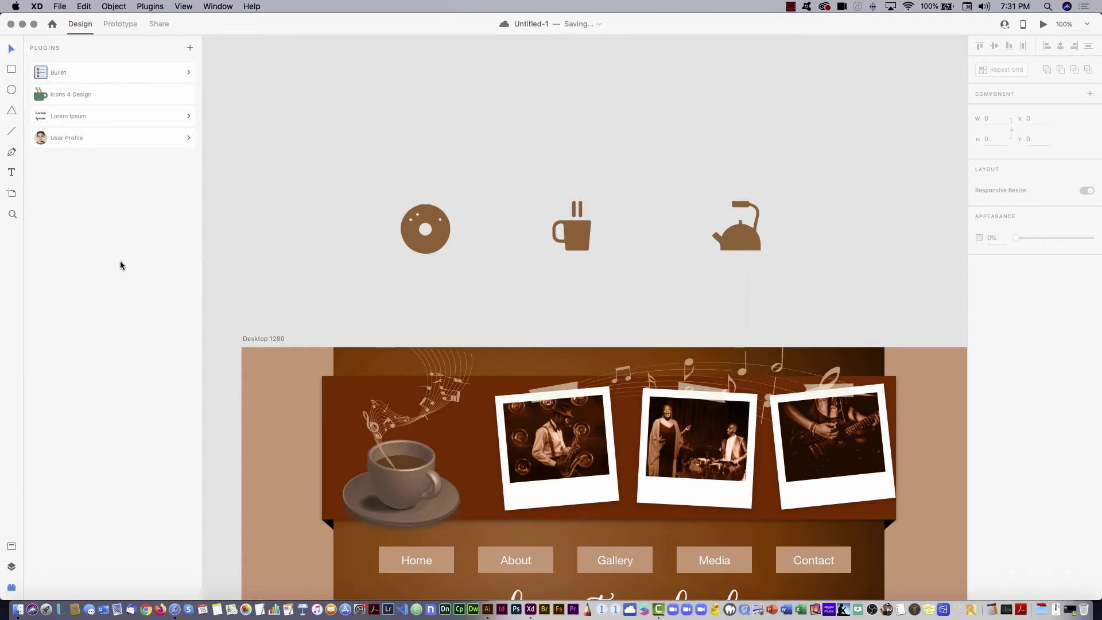
- Search Icons 4 Design for "coffee", insert the Awesome set's coffee icon, and place it enlarged below the brown mug
left_click(76, 95)
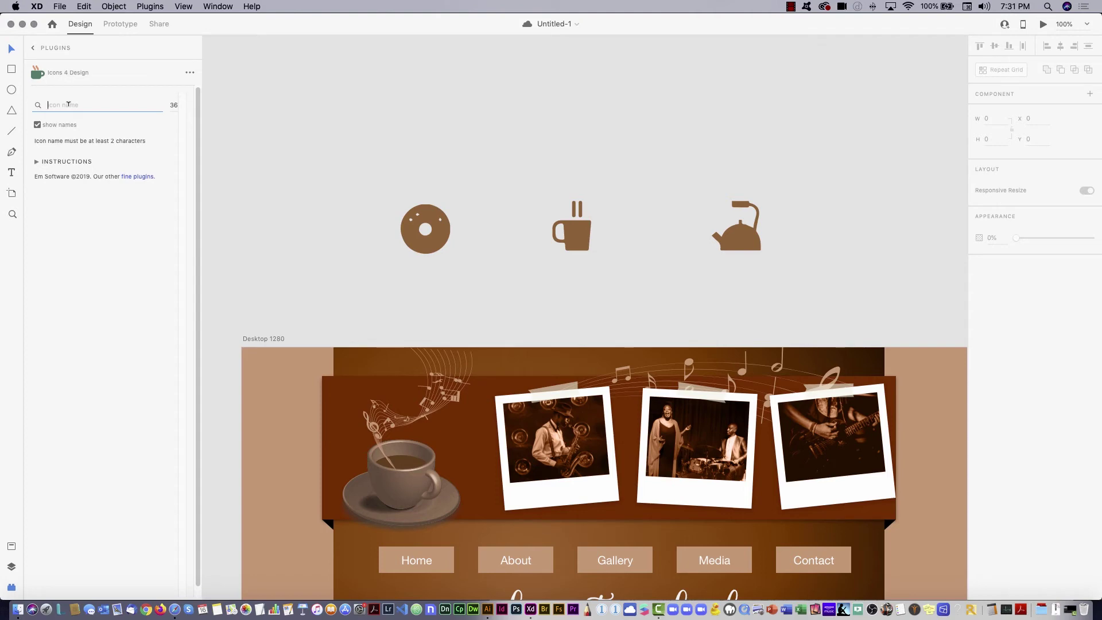
type("coffee")
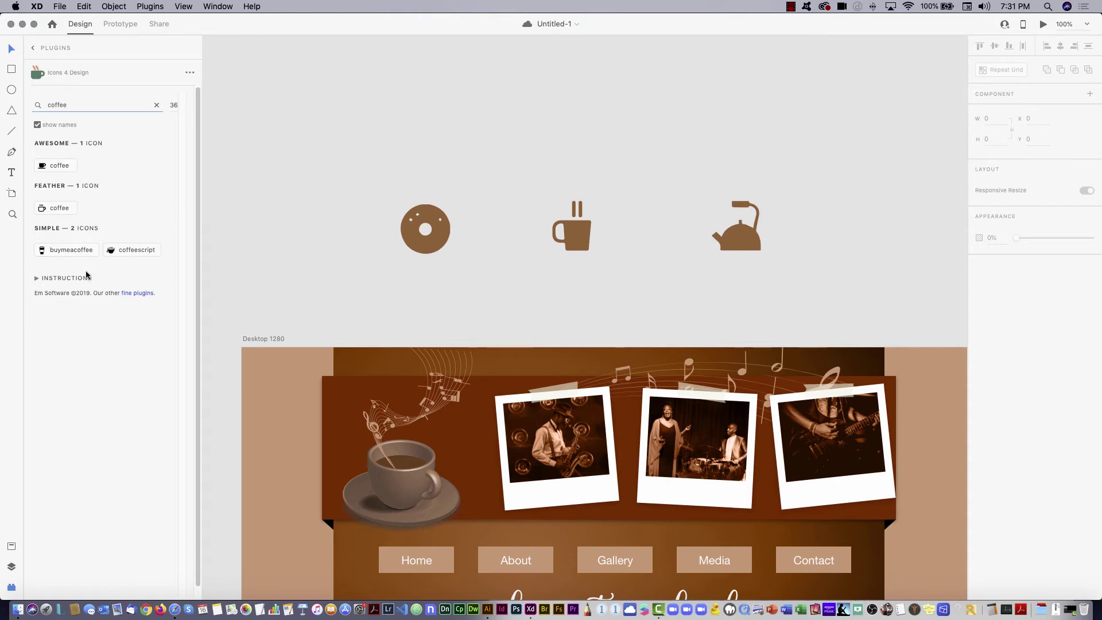
left_click(50, 169)
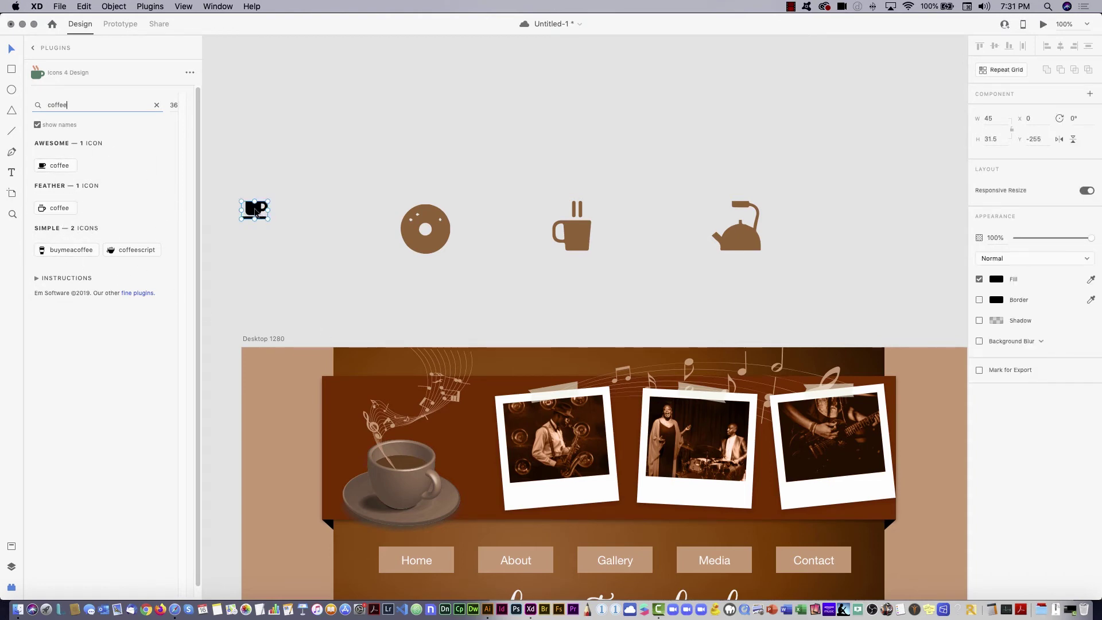
left_click_drag(255, 211, 576, 278)
left_click(590, 205)
left_click(576, 325)
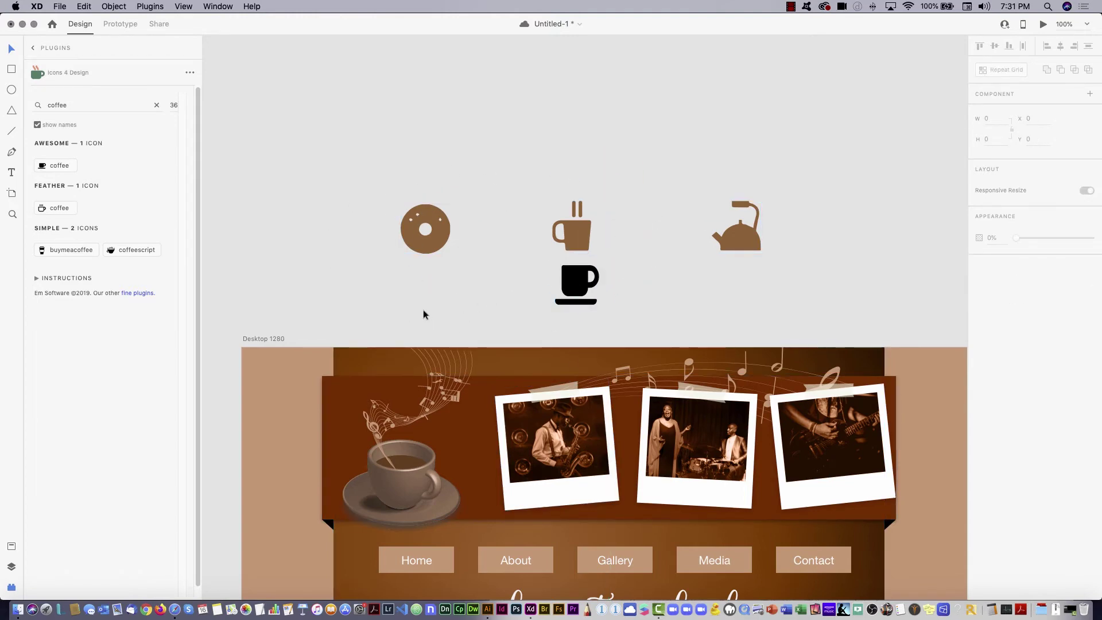
- Draw an 89 by 89 circle below the donut icon and a 24 by 24 circle inside it
left_click_drag(379, 210, 477, 286)
left_click(552, 170)
left_click(499, 350)
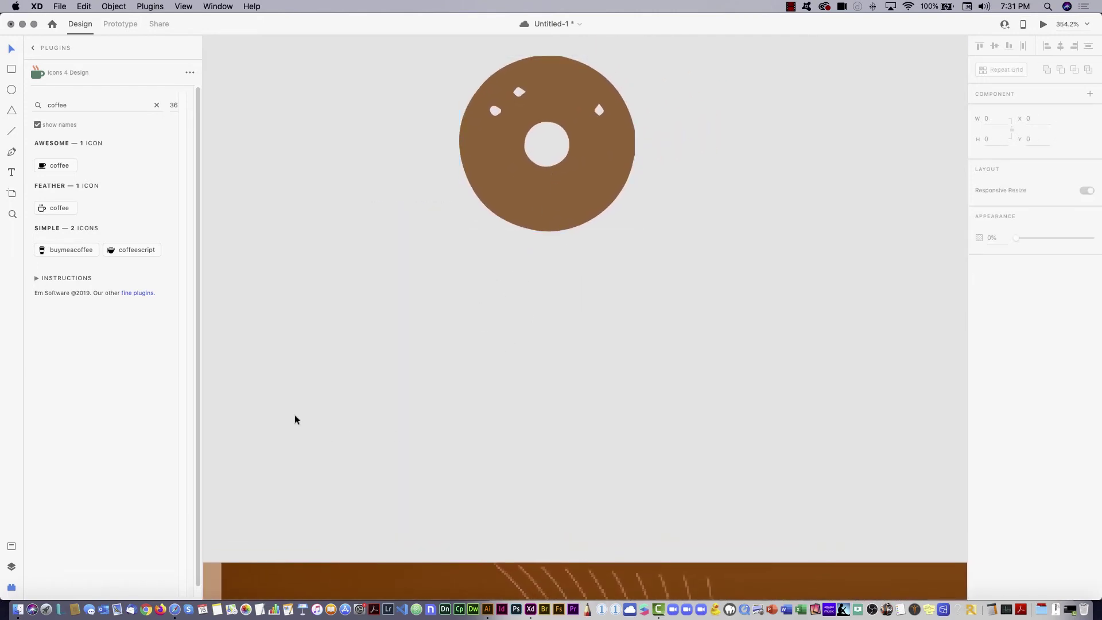
left_click(12, 90)
left_click(35, 48)
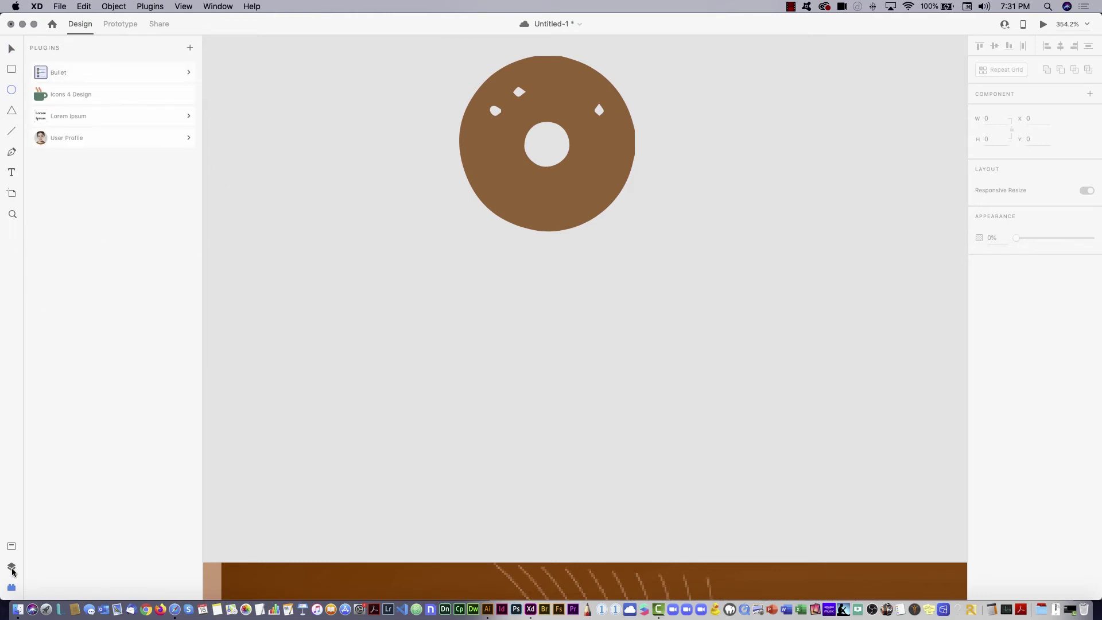
left_click(12, 569)
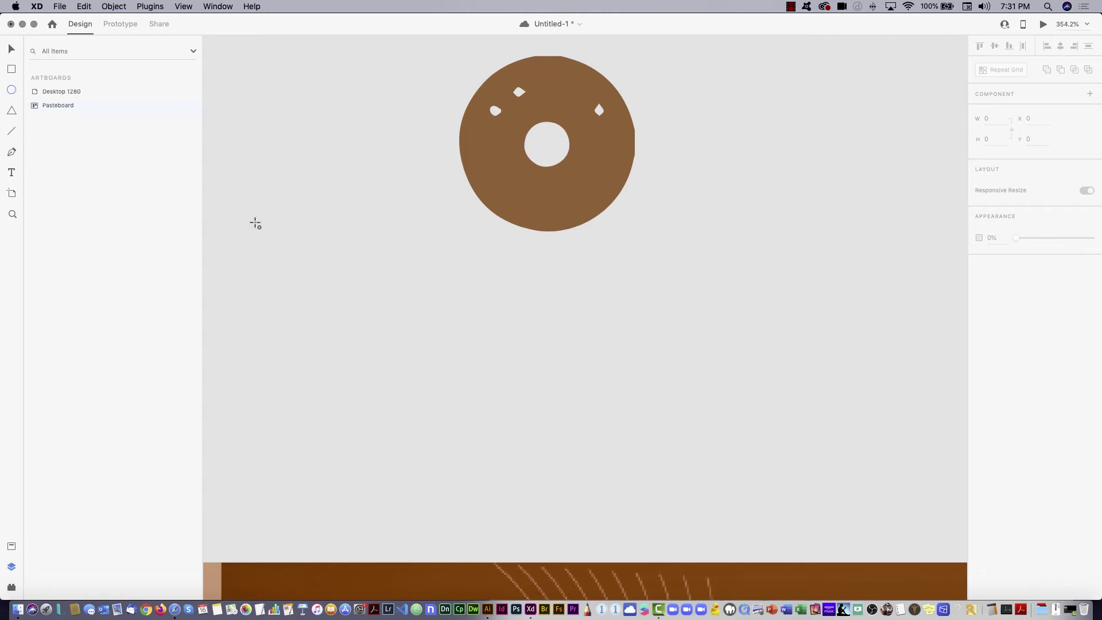
left_click_drag(455, 264, 638, 462)
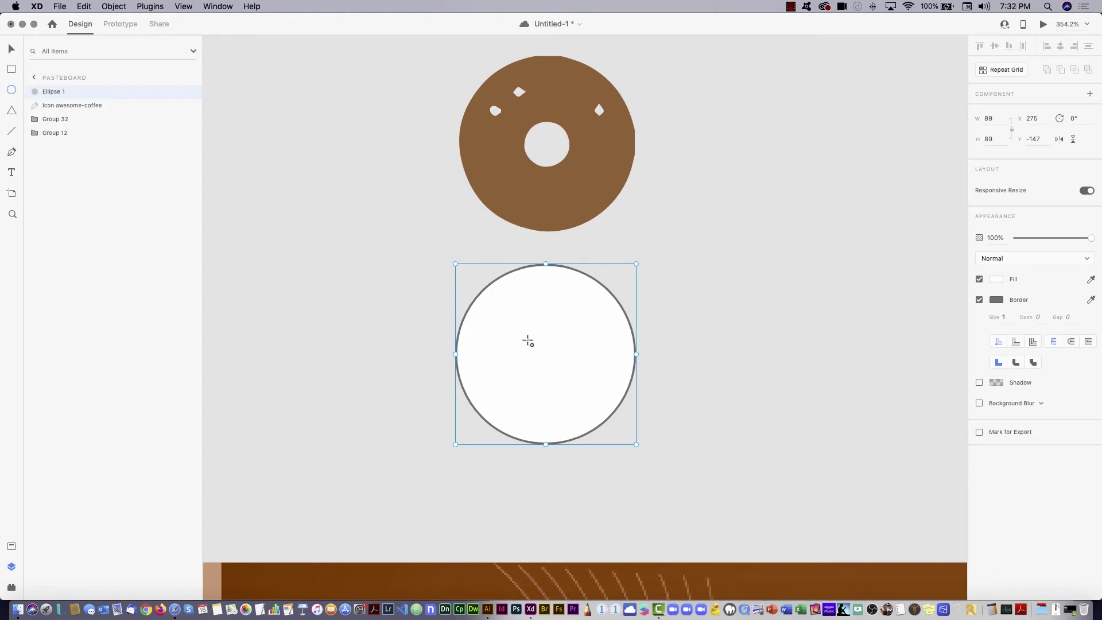
left_click_drag(524, 341, 572, 396)
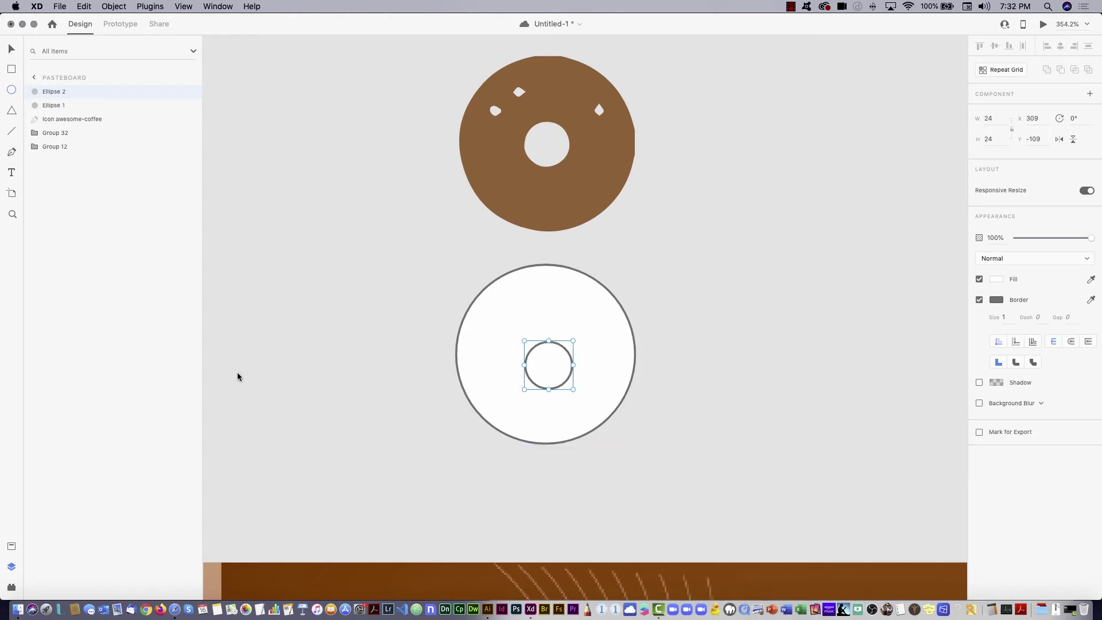
- Center the small circle within the large one in both directions and combine them with Exclude Overlap to cut the donut hole
left_click(12, 49)
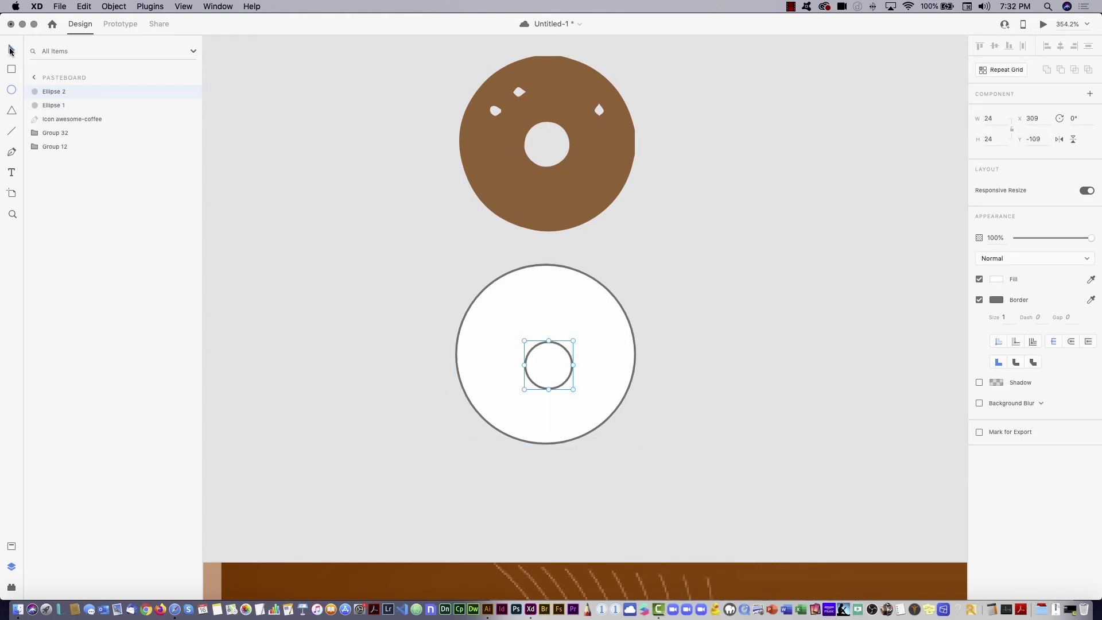
left_click(605, 332, "shift")
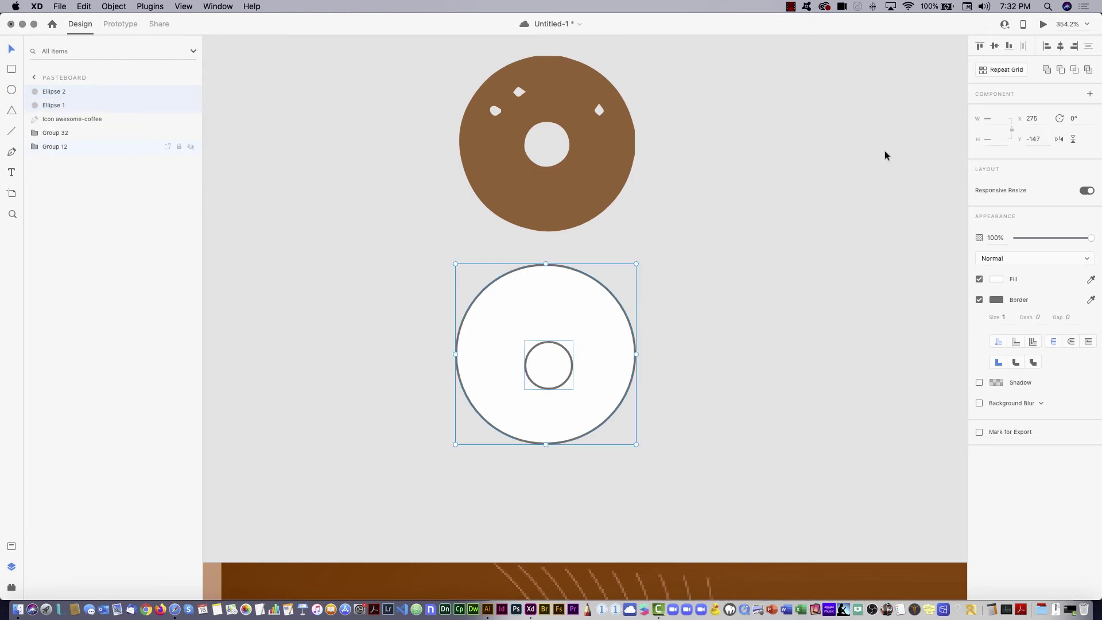
left_click(1061, 47)
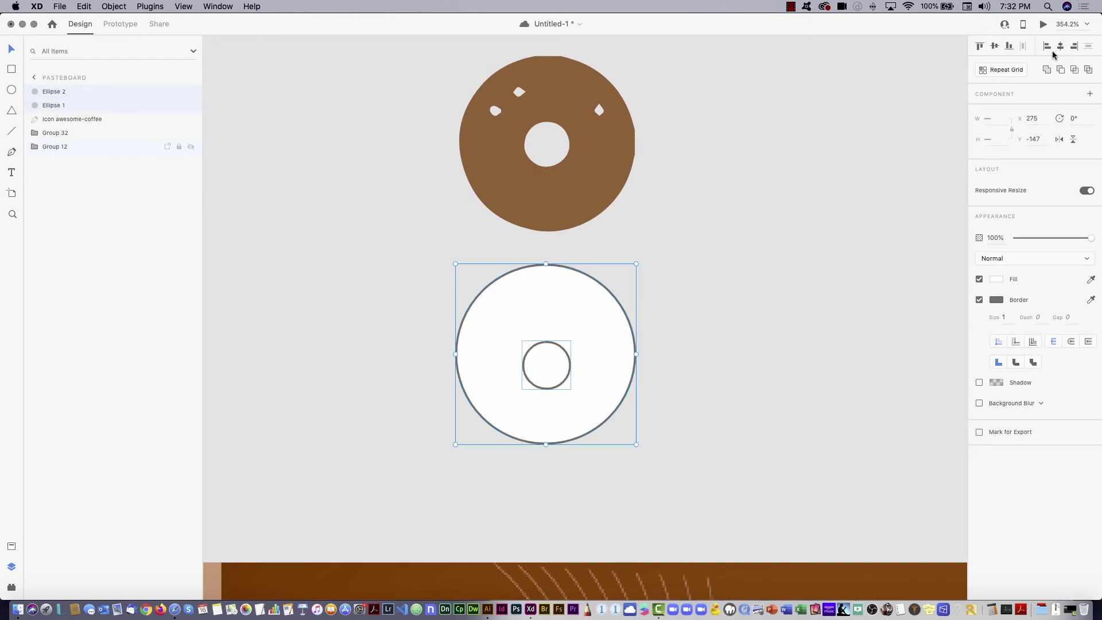
left_click(996, 47)
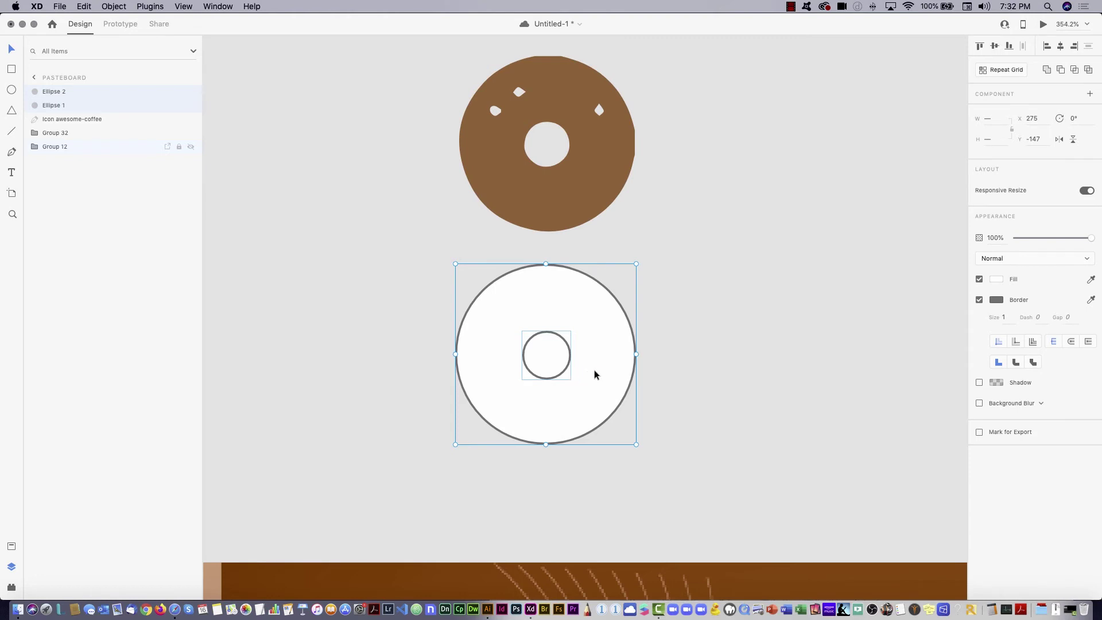
left_click_drag(594, 374, 521, 386)
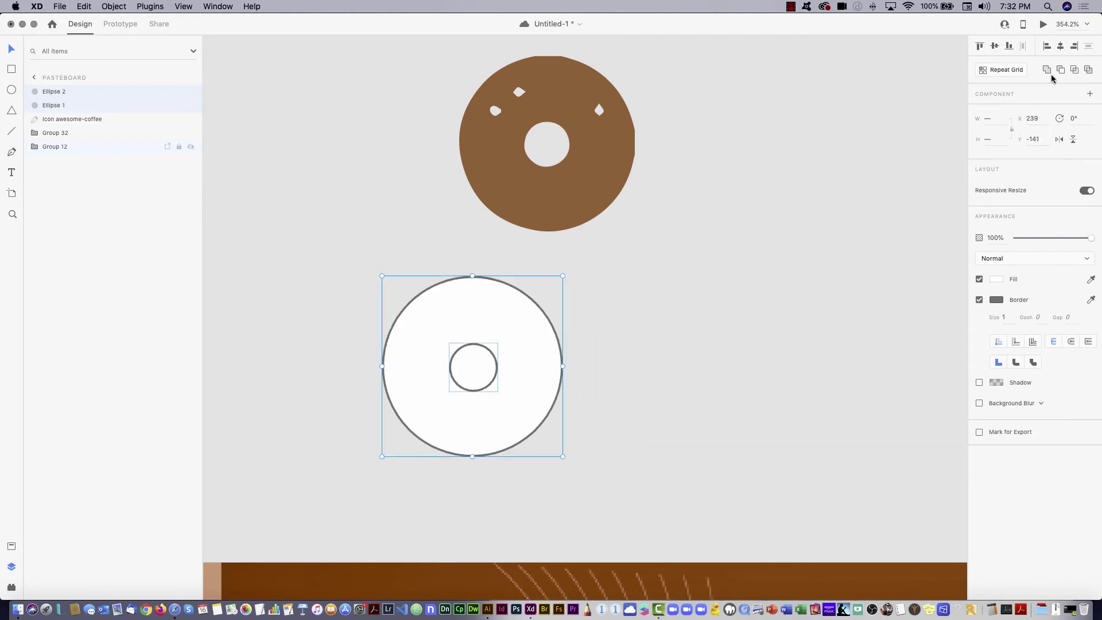
left_click(1088, 70)
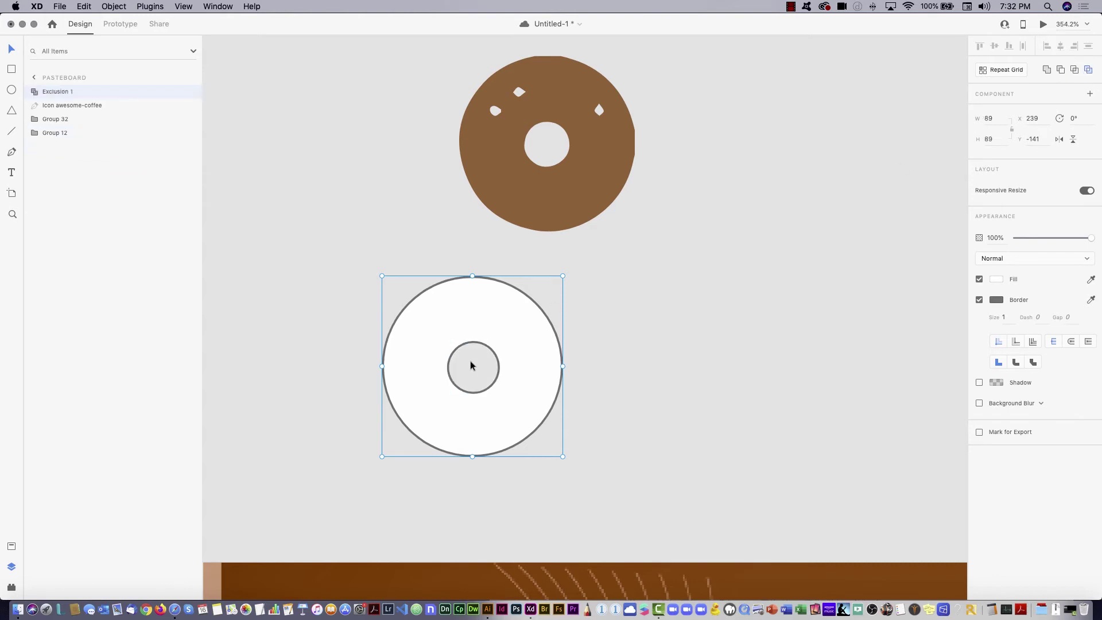
left_click_drag(471, 365, 630, 369)
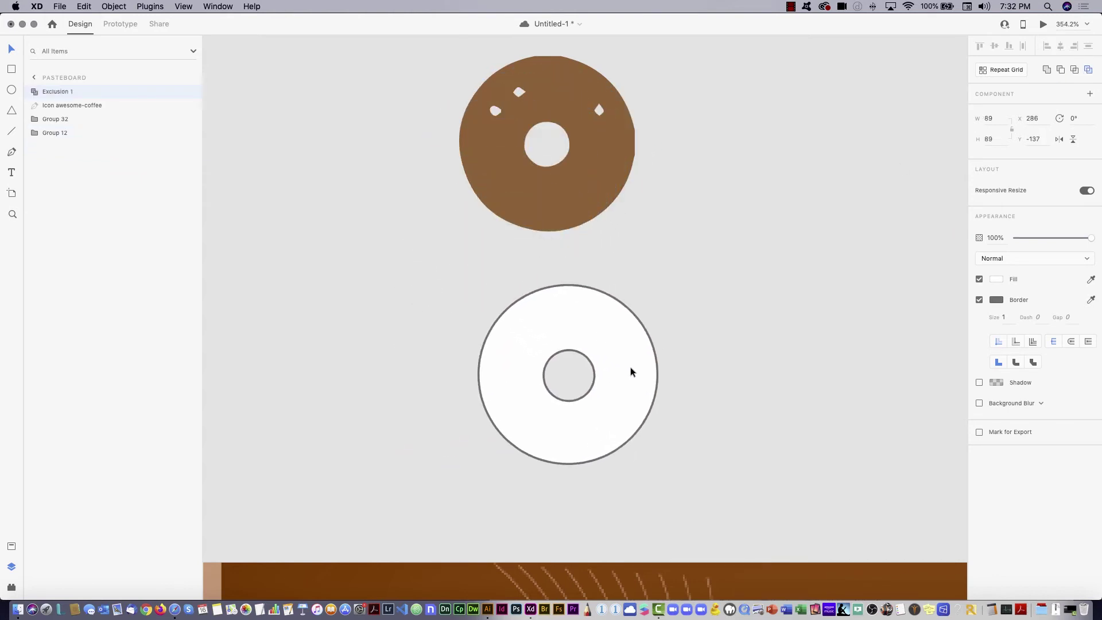
- Draw a 10 by 10 circle and place three copies of it around the hole of the new donut
left_click(12, 90)
left_click_drag(707, 244, 727, 262)
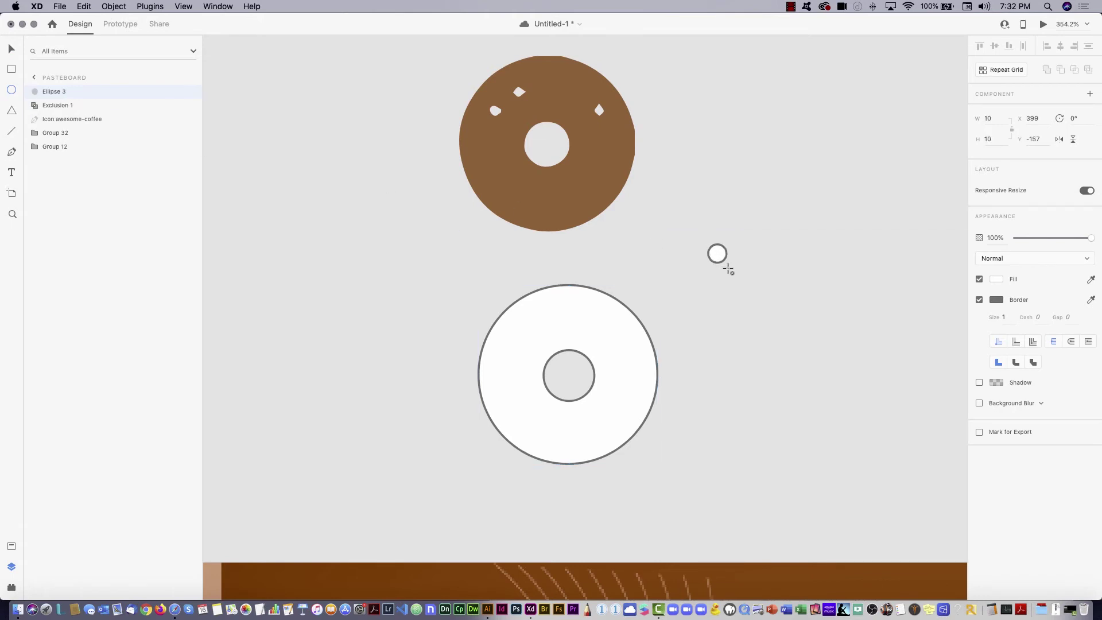
left_click(12, 50)
left_click_drag(716, 253, 629, 379)
left_click(747, 345)
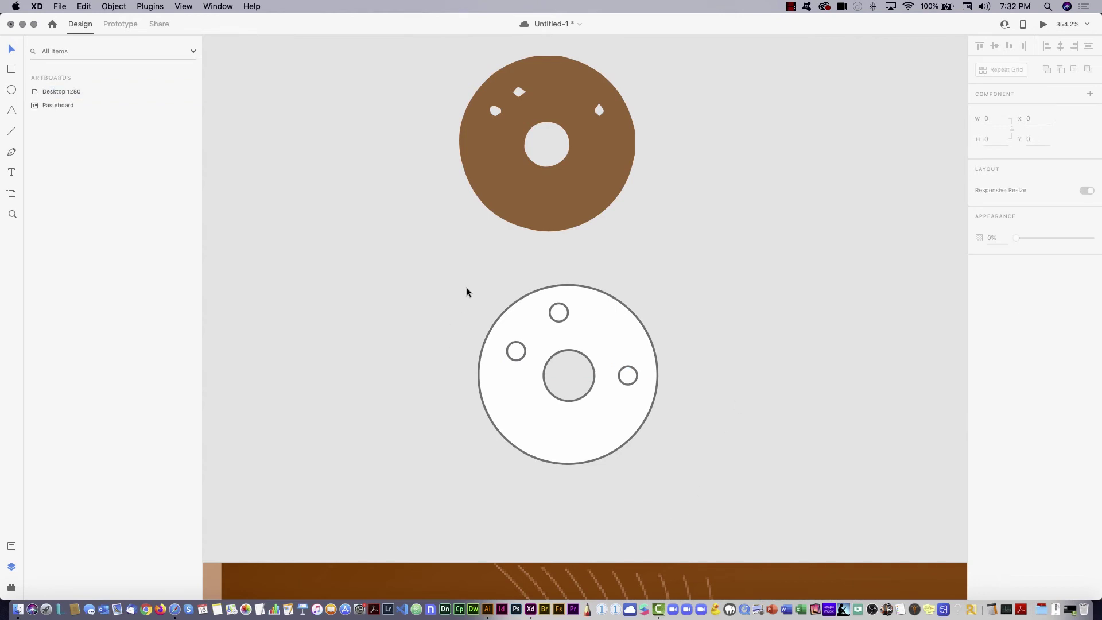
- Combine the three small circles with the donut using Exclude Overlap, and position the shape just below the original donut icon
left_click_drag(466, 292, 711, 487)
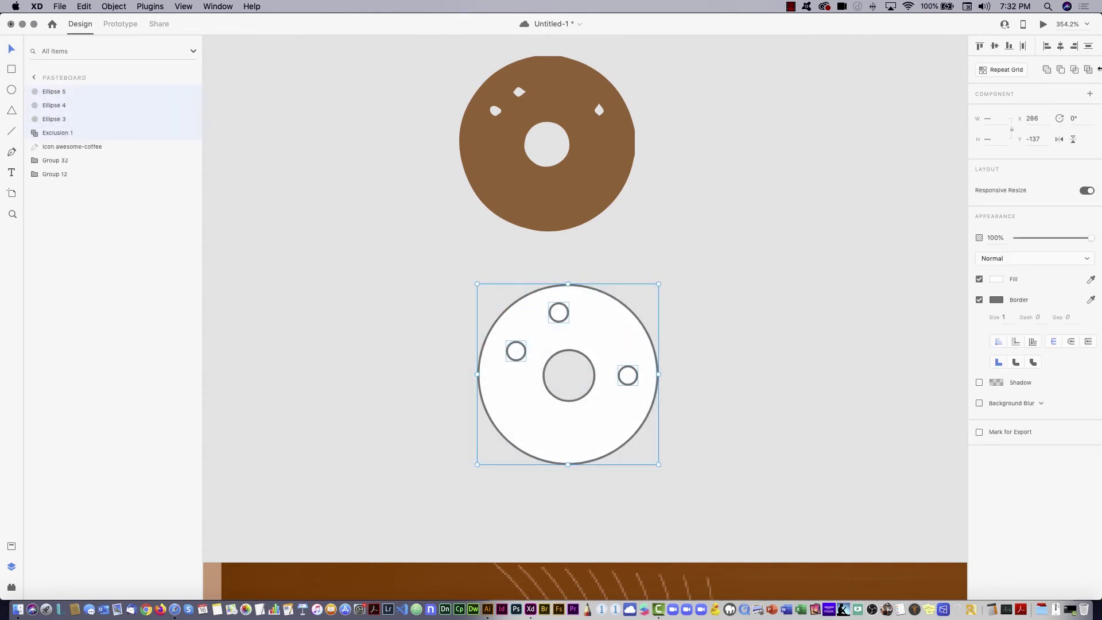
left_click(1088, 70)
left_click(652, 419)
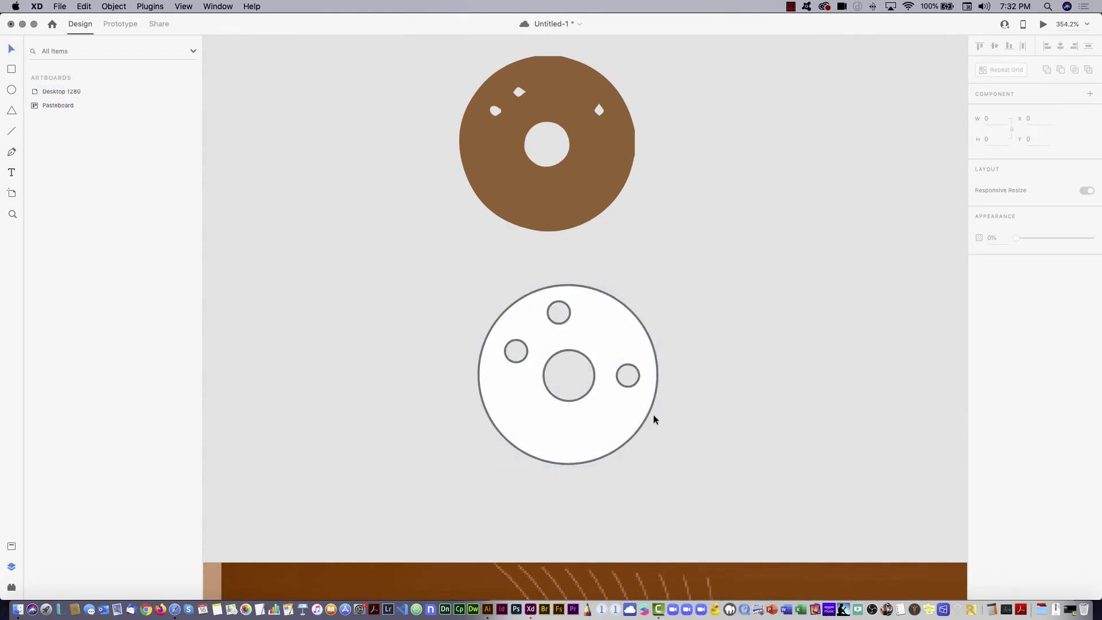
left_click_drag(591, 368, 565, 279)
key("super+z")
key("super+z")
left_click(746, 344)
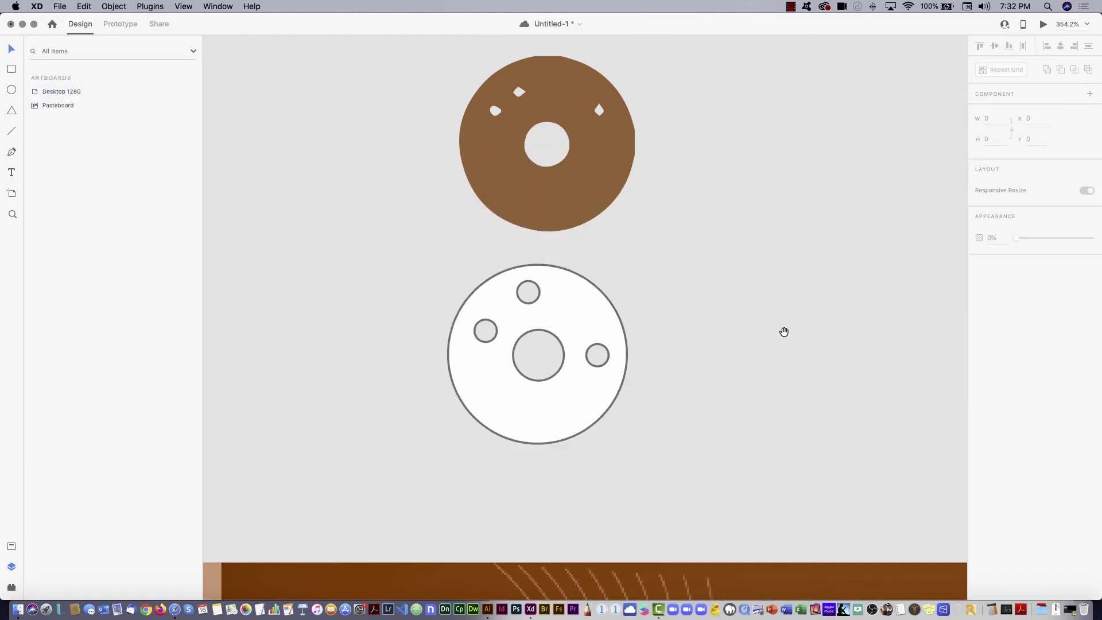
left_click(774, 336, "alt")
- Remove the border of the new donut and fill it with the brown sampled from the original donut icon
left_click(603, 325)
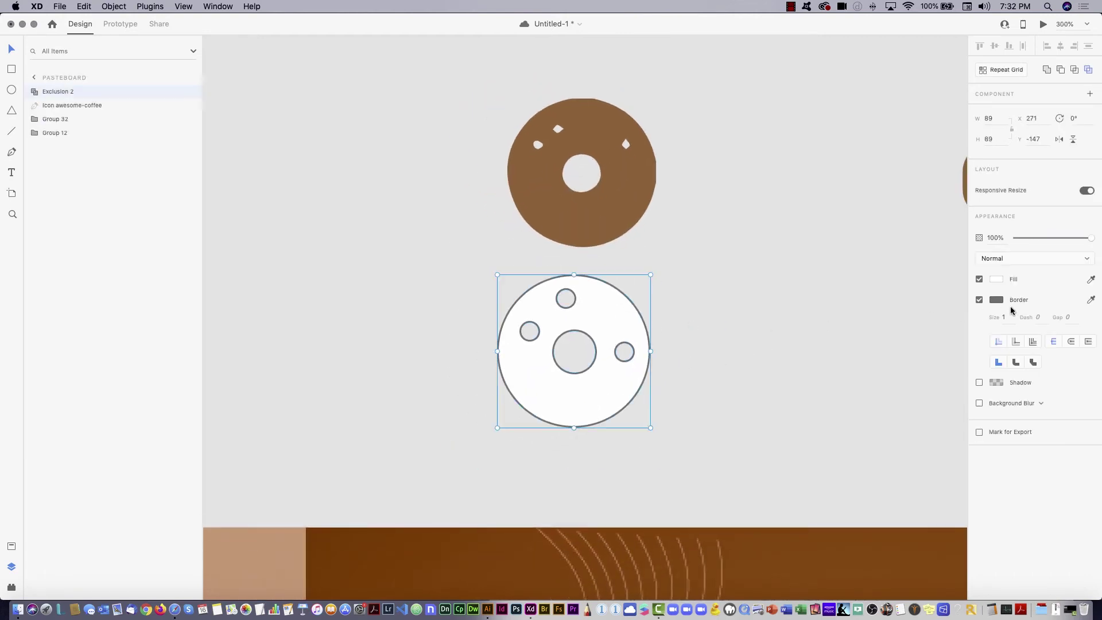
left_click(978, 300)
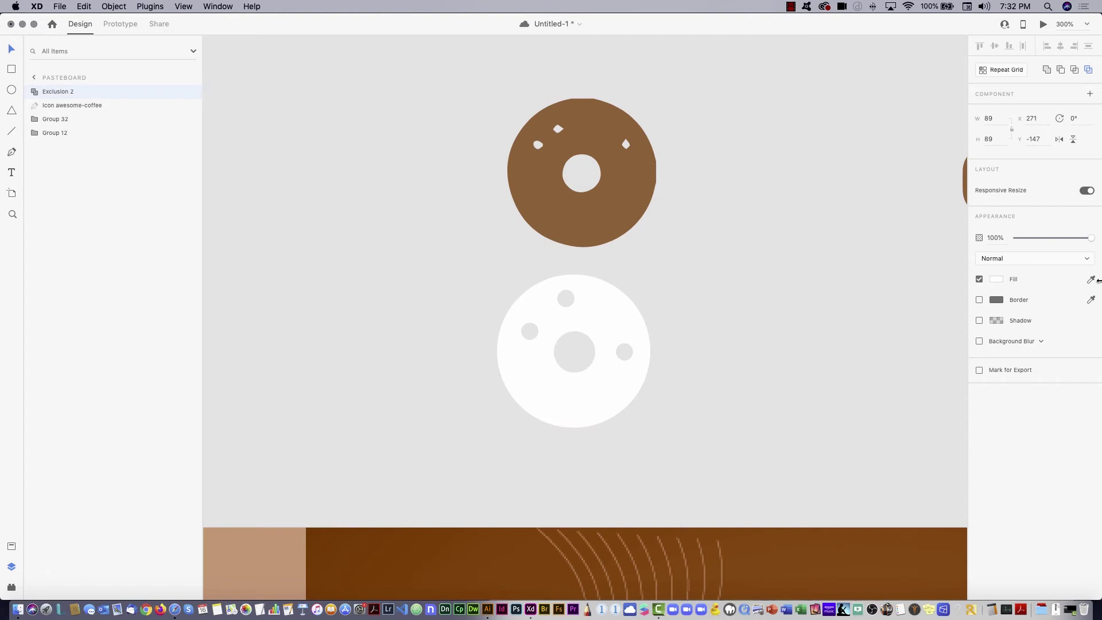
left_click(605, 170)
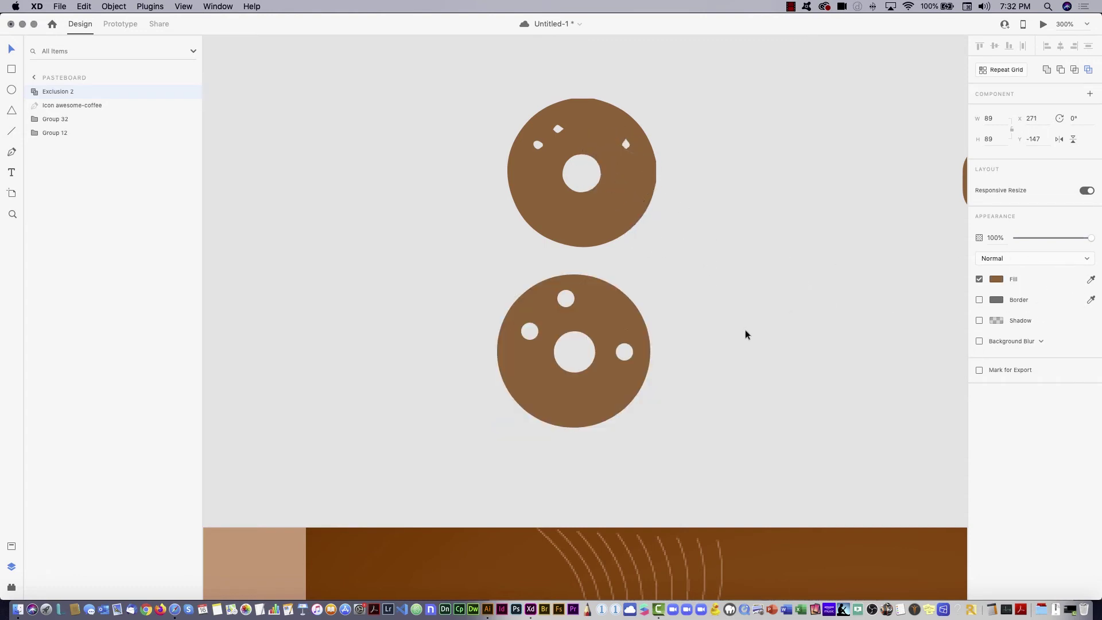
left_click(745, 329)
- Delete the black coffee cup icon below the brown mug
scroll(686, 282, "right", 10)
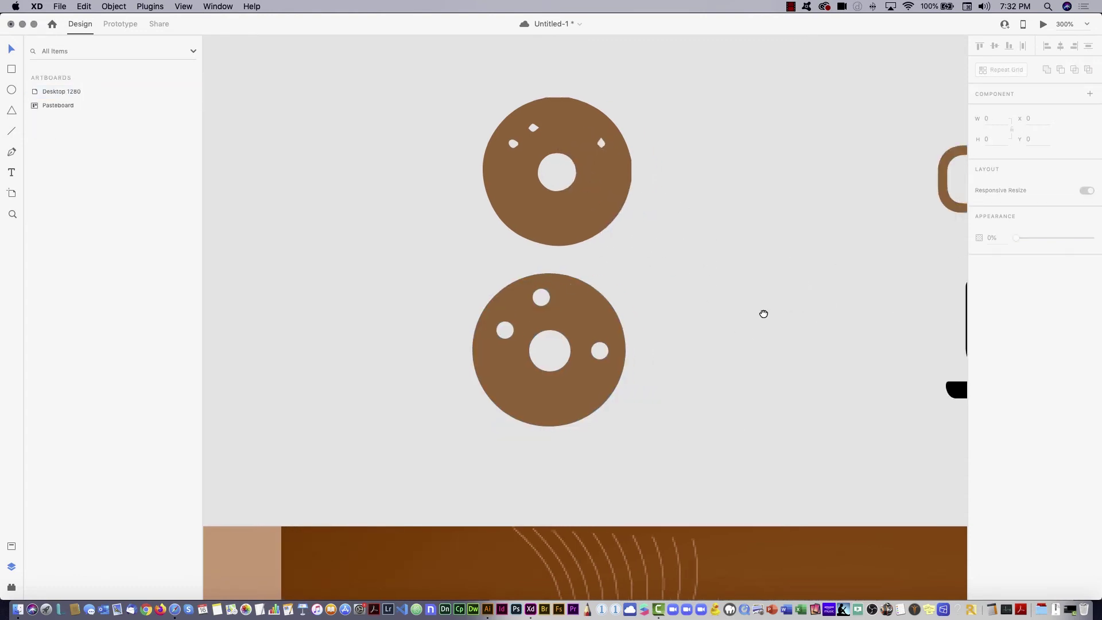
left_click_drag(598, 295, 792, 254)
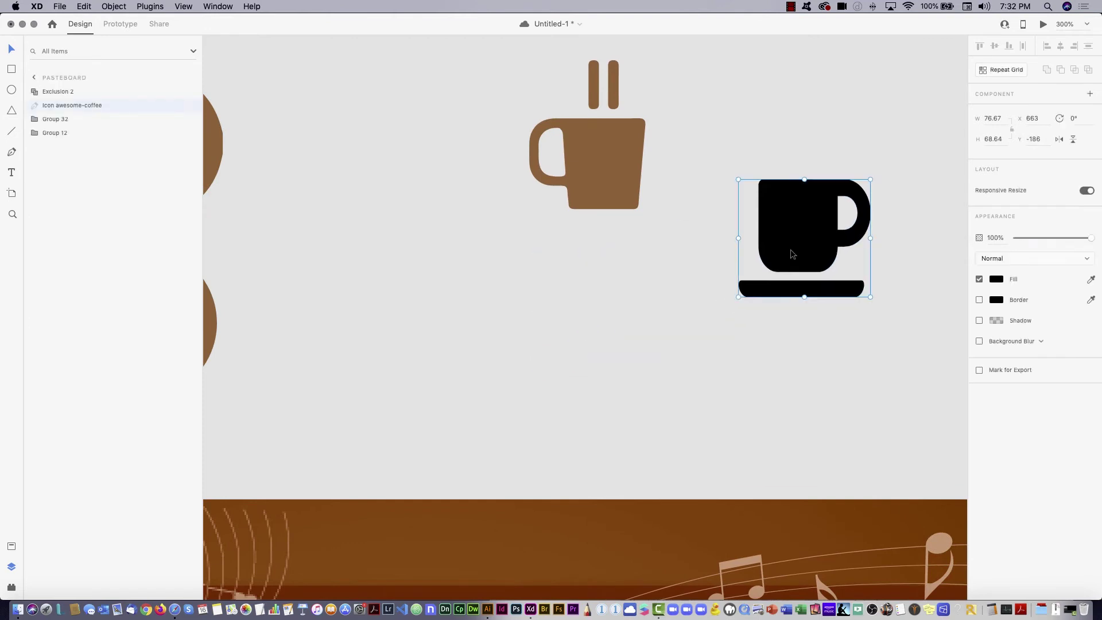
key("Delete")
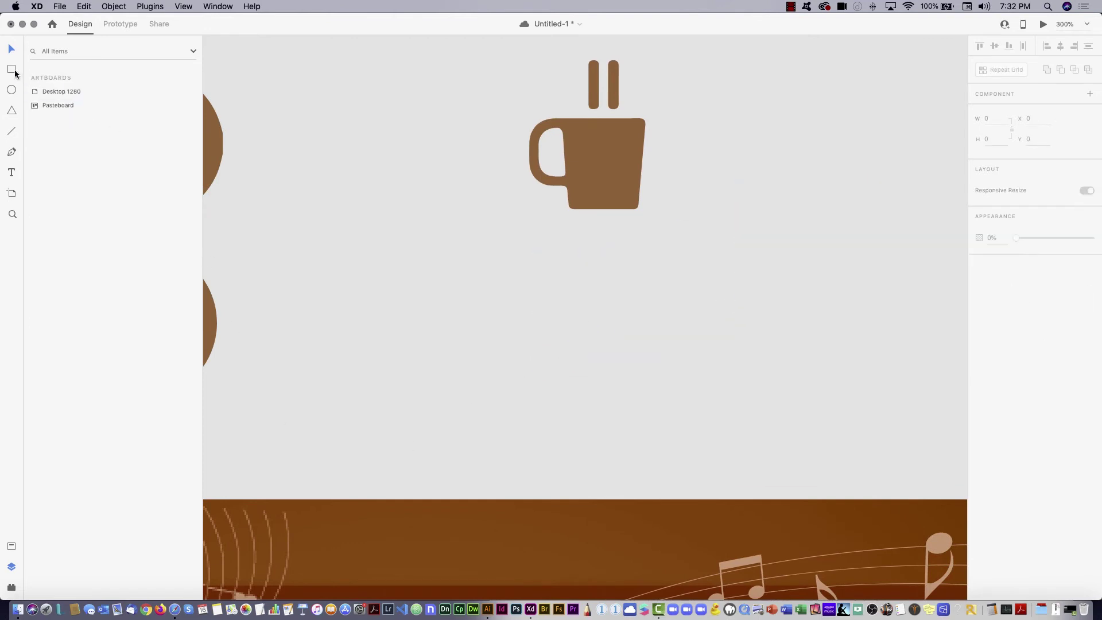
- Draw a rectangle about 42 by 62 just below the brown mug and open its path with the bottom-right corner point selected
left_click(11, 69)
mouse_move(567, 235)
left_mouse_down()
mouse_move(626, 345)
mouse_move(639, 341)
left_mouse_up()
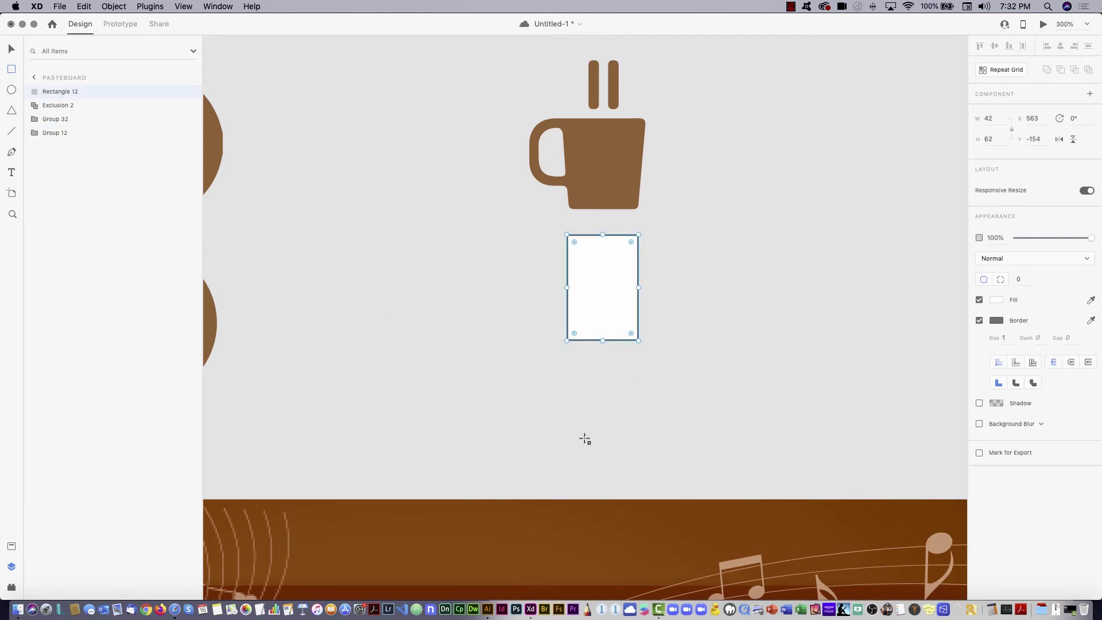
left_click(11, 49)
double_click(604, 292)
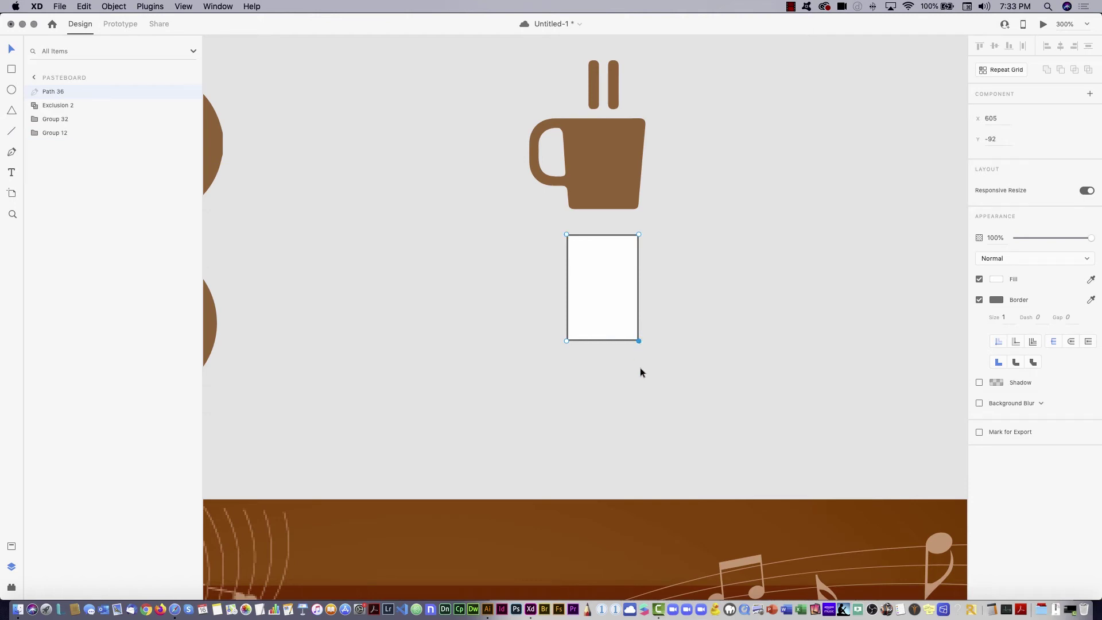
- Show the on-screen keyboard to look at the arrow and modifier keys, and close it
left_click(968, 7)
left_click(987, 34)
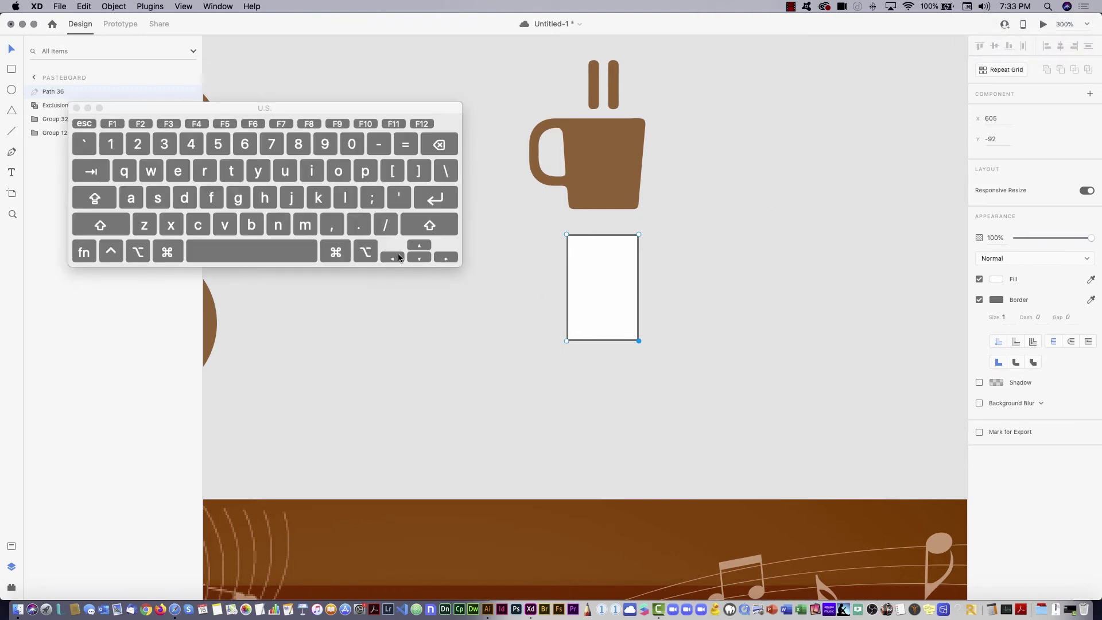
left_click(77, 108)
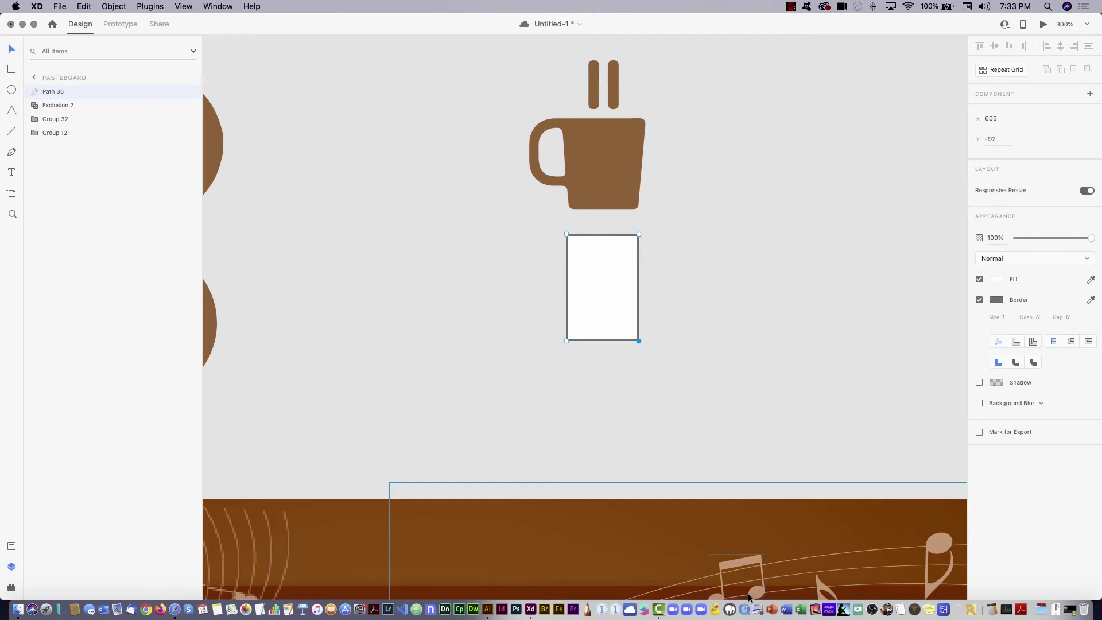
- Try nudging the rectangle's bottom-right corner point 10 px inward, in one jump and in single-pixel steps, and move it back out
key("shift+Left")
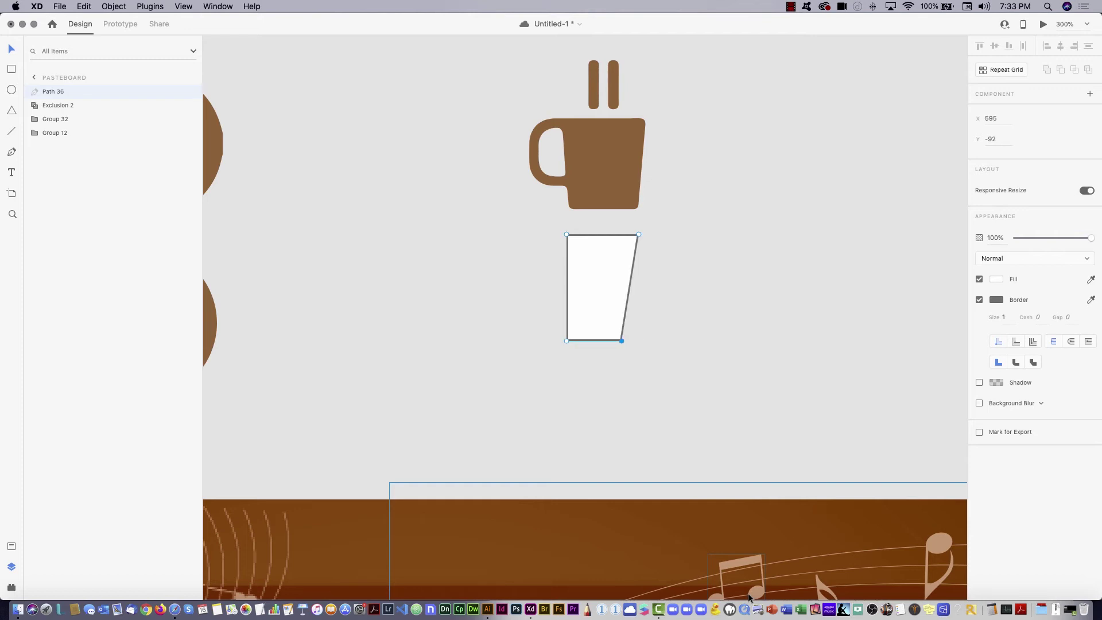
key("shift+Right")
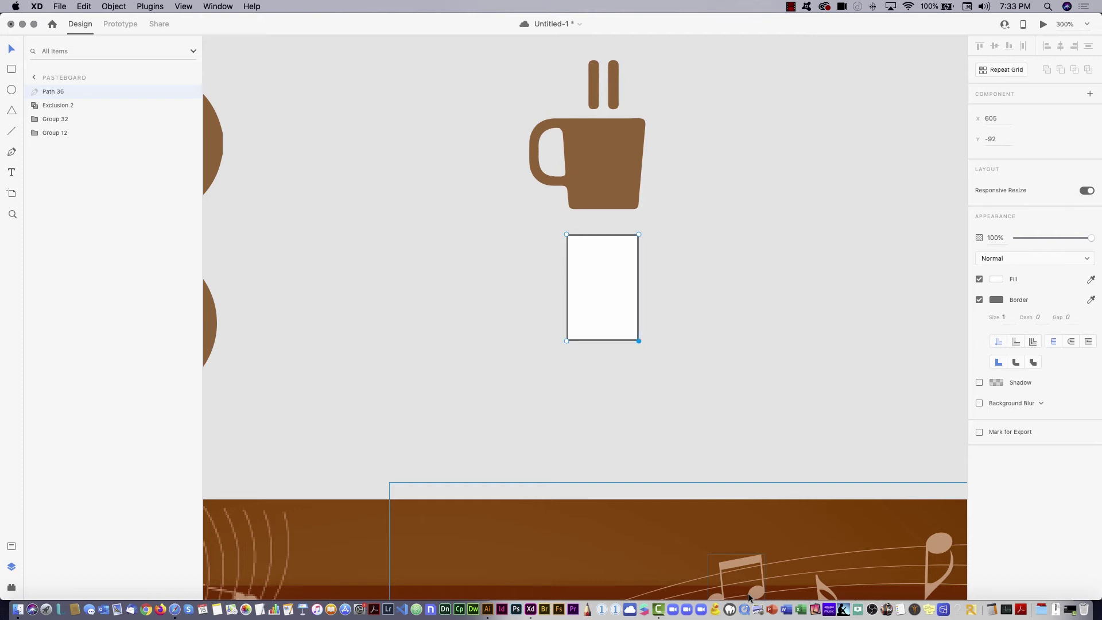
key("shift+Left")
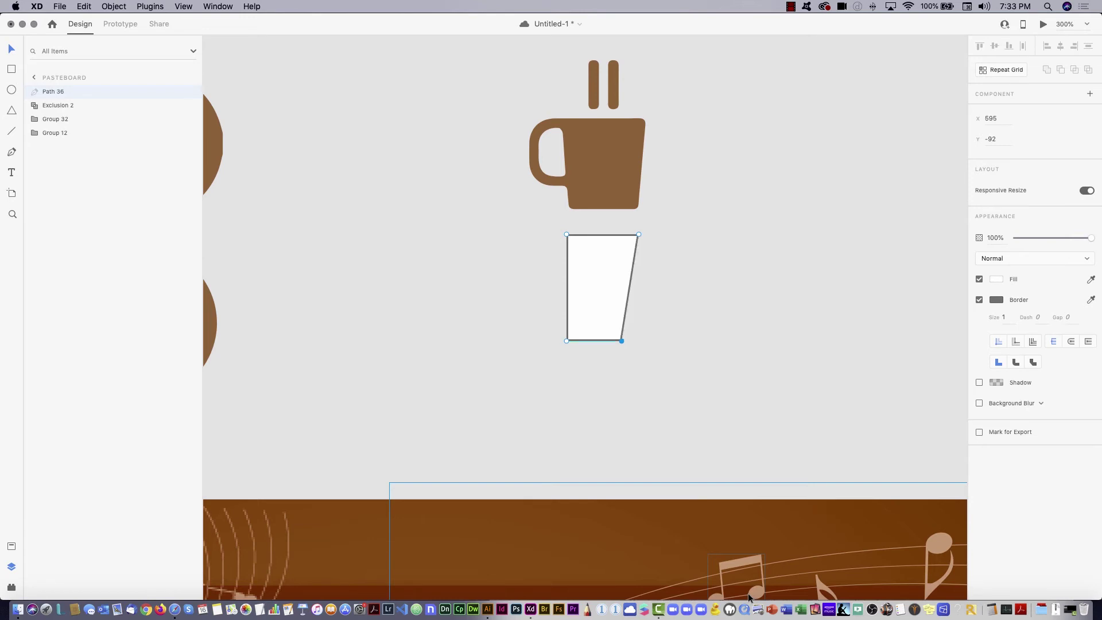
key("shift+Right")
key("Left")
key("Left")
key("Left")
key("Left")
key("Left")
key("Left")
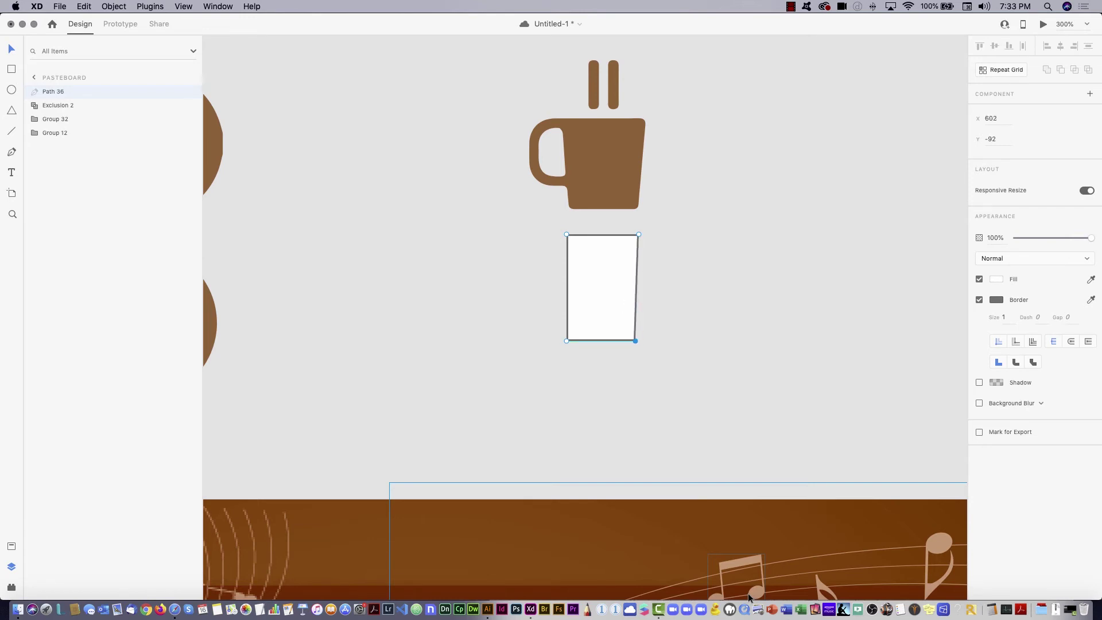
key("Left")
key("Left")
key("Left")
key("Left")
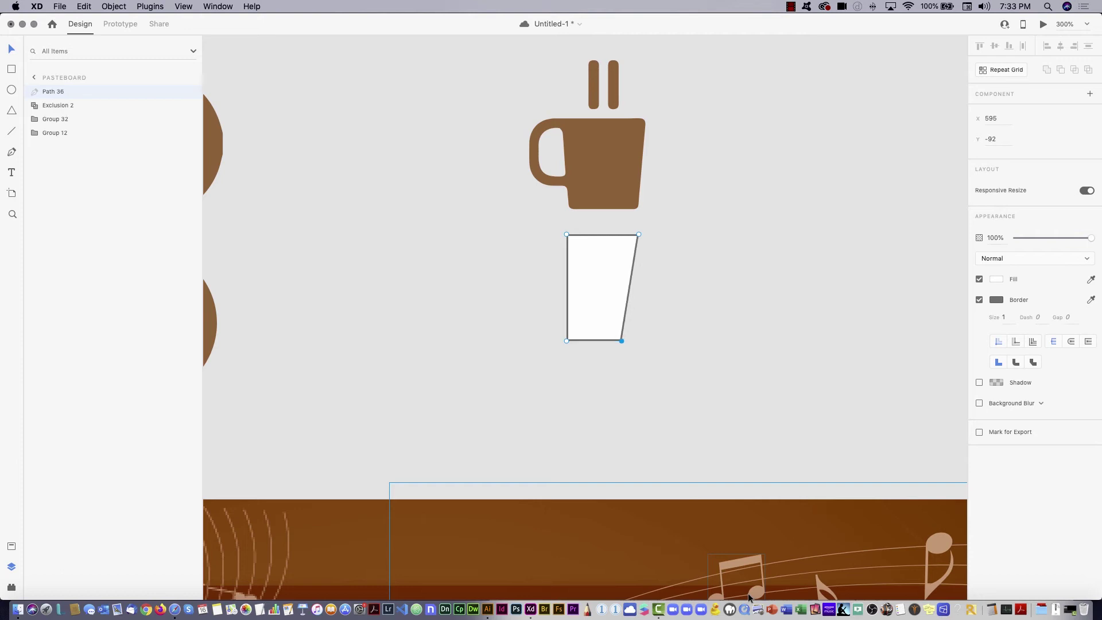
key("shift+Right")
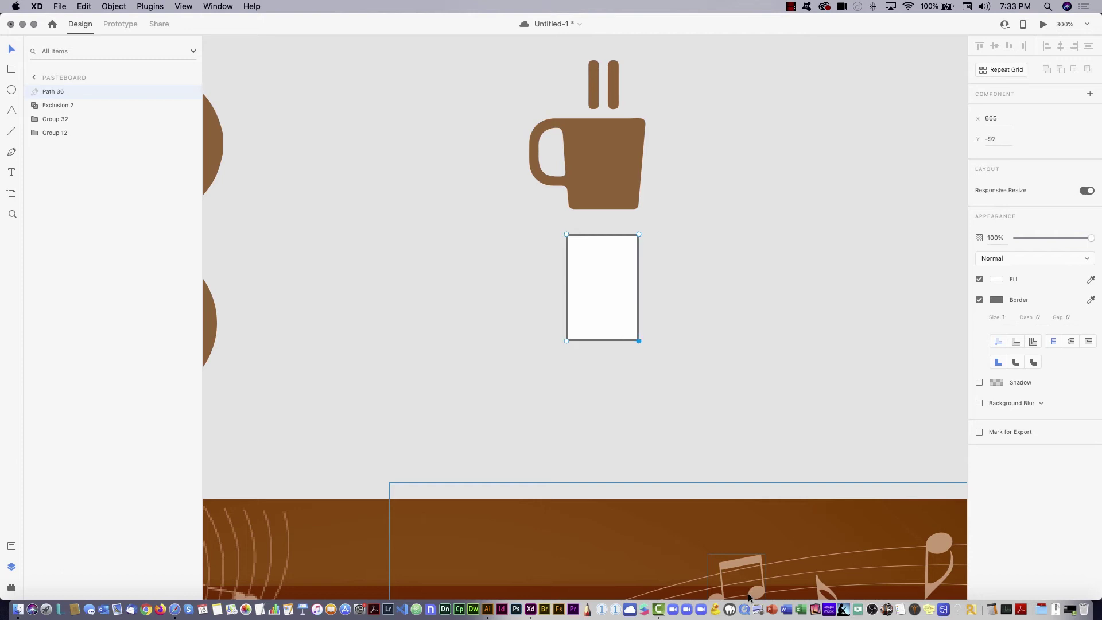
- Taper the rectangle into a cup shape by moving its bottom-right and bottom-left corner points 5 px inward each
key("Left")
key("Left")
key("Left")
key("Left")
key("Left")
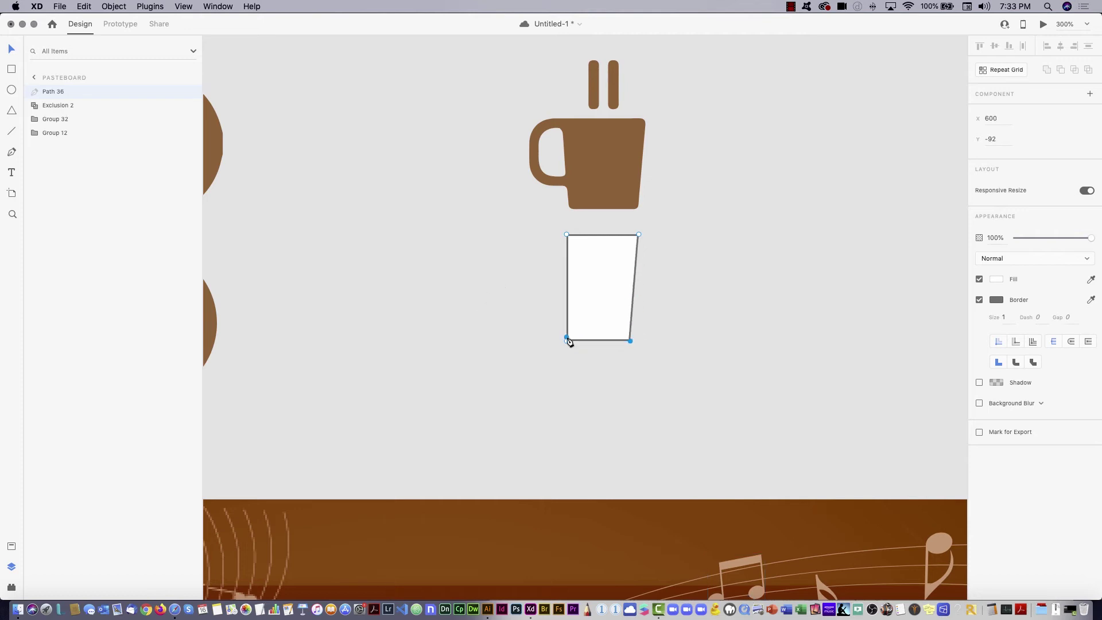
key("Right")
key("Right")
key("Right")
key("Right")
key("Right")
left_click(642, 374)
left_click(615, 341)
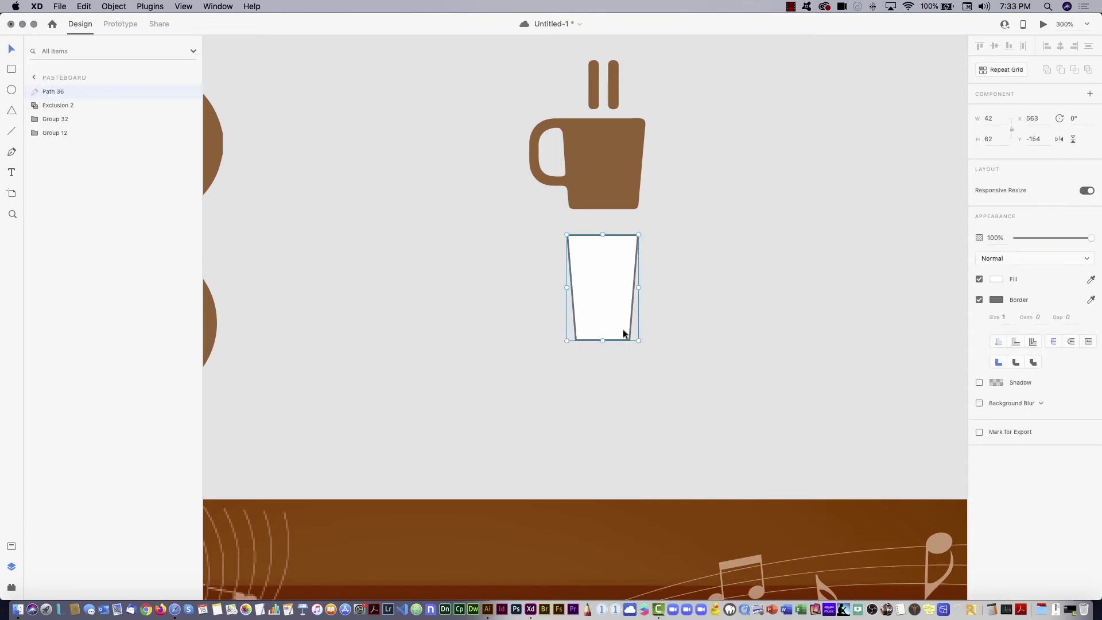
- Move the tapered shape aside on the pasteboard, to the left of the area below the brown mug, at about X 455
left_click_drag(591, 266, 522, 243)
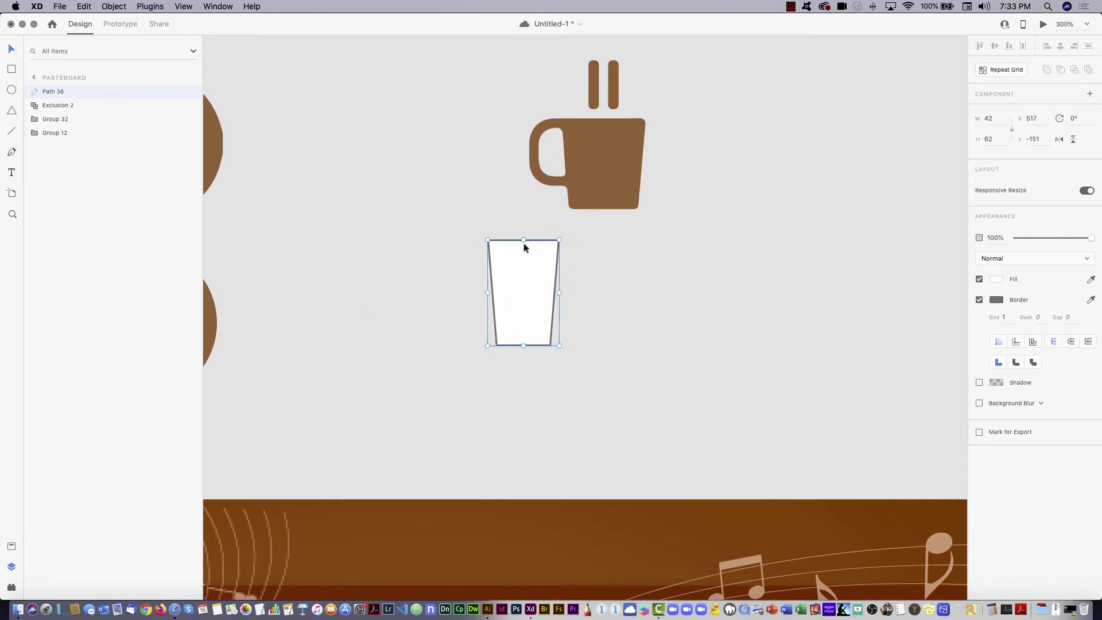
left_click(615, 365)
left_click_drag(495, 291, 423, 293)
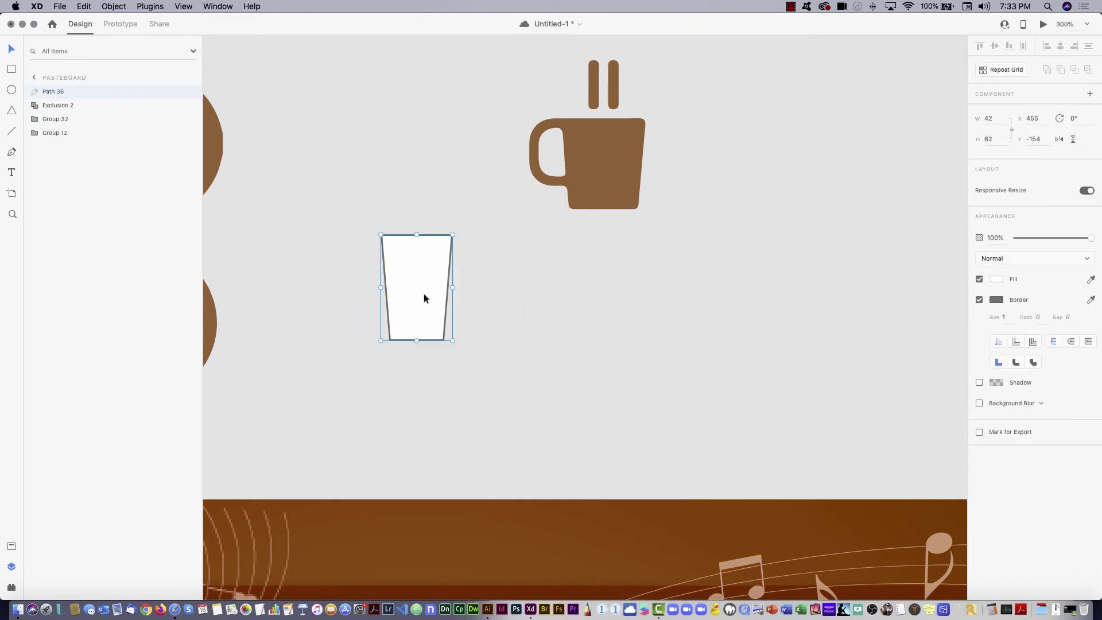
- Draw a 45 by 70 rectangle below the brown mug and round its corners to a radius of 5
left_click(11, 70)
mouse_move(567, 230)
left_mouse_down()
mouse_move(645, 351)
mouse_move(635, 343)
left_mouse_up()
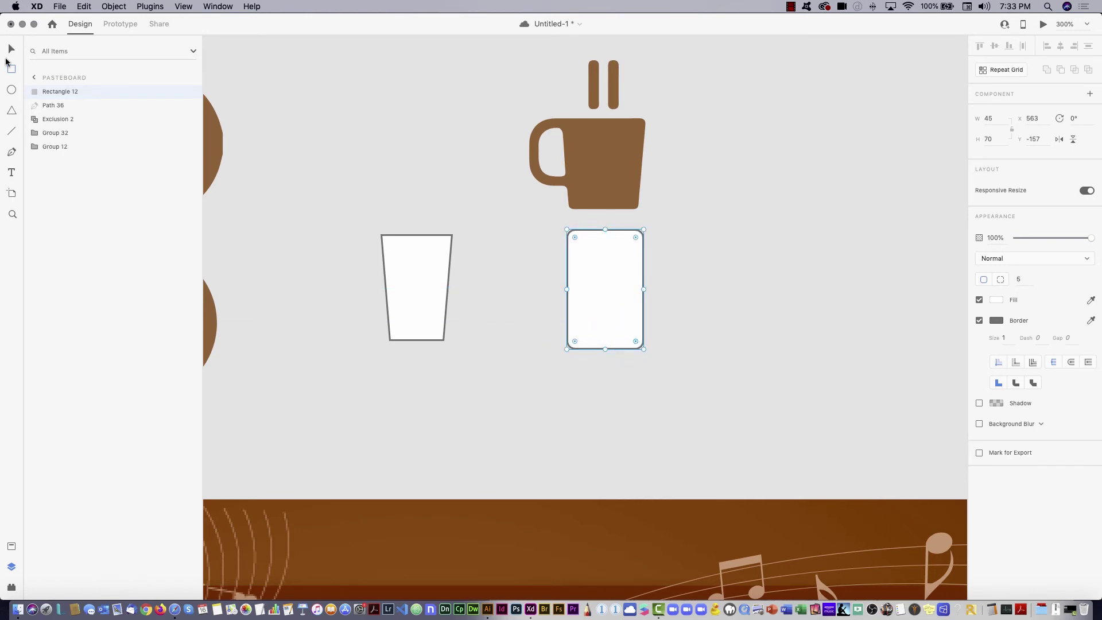
left_click(11, 49)
double_click(611, 272)
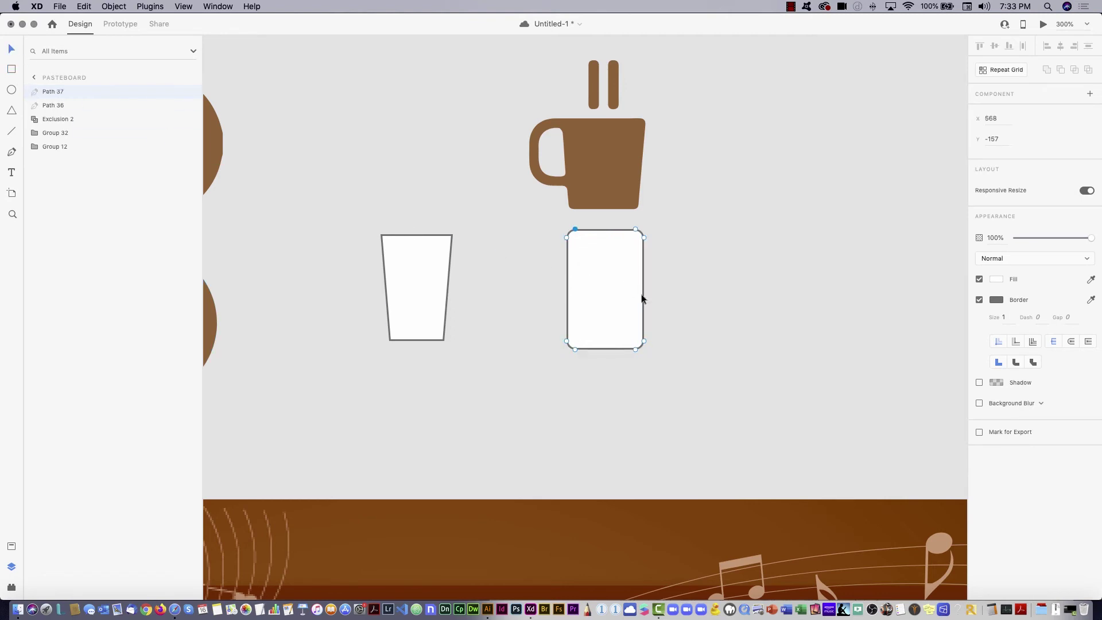
left_click_drag(631, 356, 651, 338)
key("super+z")
left_click_drag(657, 326, 644, 340)
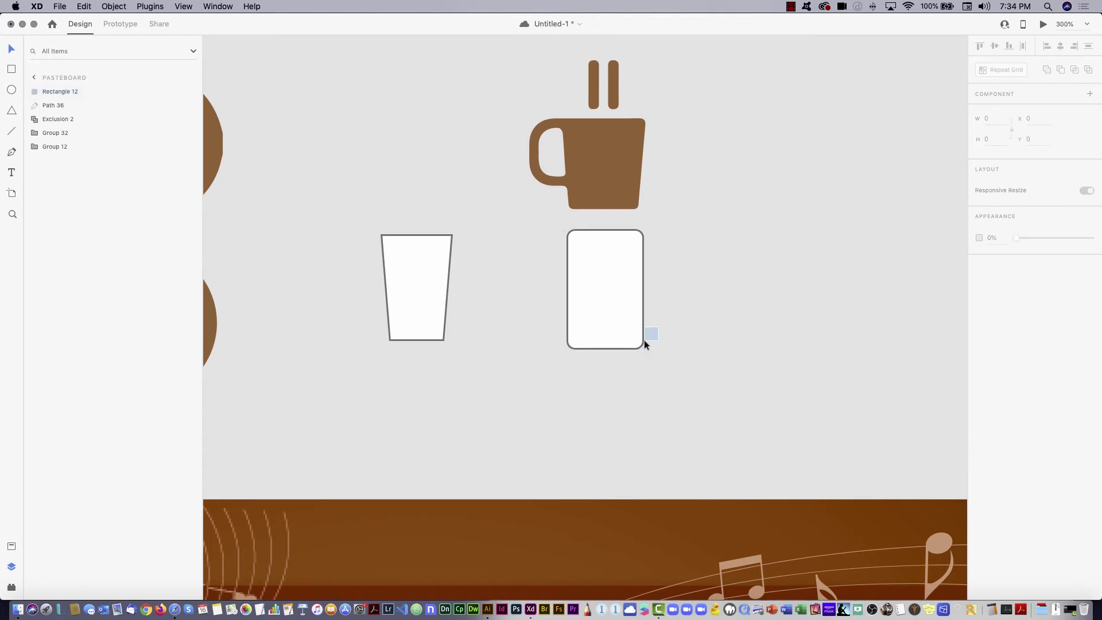
- Taper the rounded rectangle by moving the anchor point pairs of both bottom corners 4 px inward
double_click(606, 300)
left_click_drag(627, 364, 640, 349)
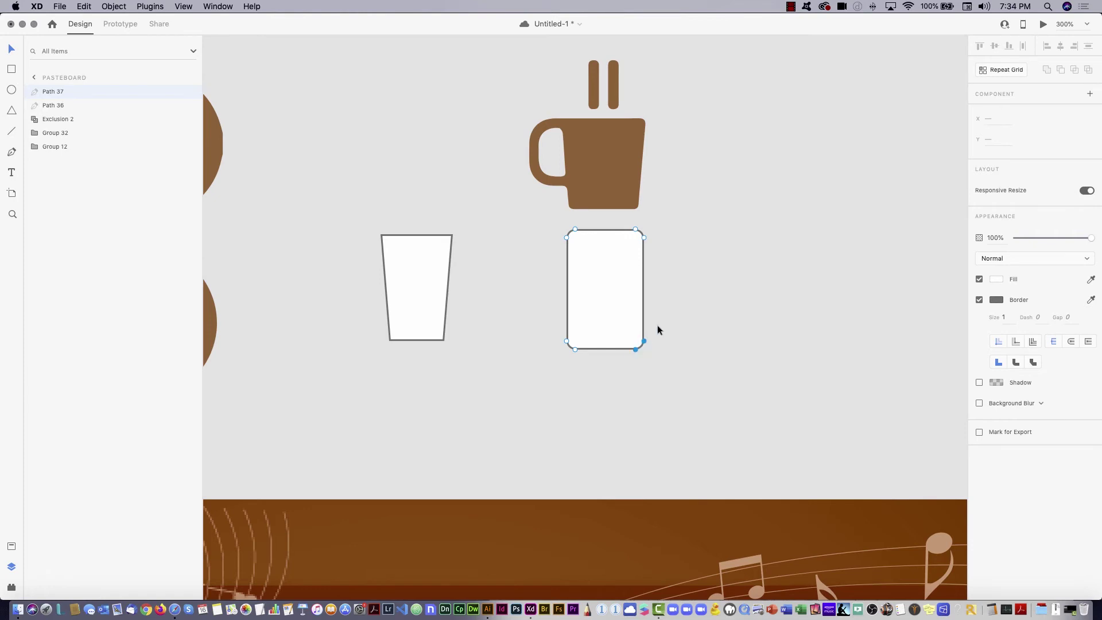
key("Left")
key("Left")
key("Left")
key("Left")
key("Right")
key("Right")
key("Right")
key("Right")
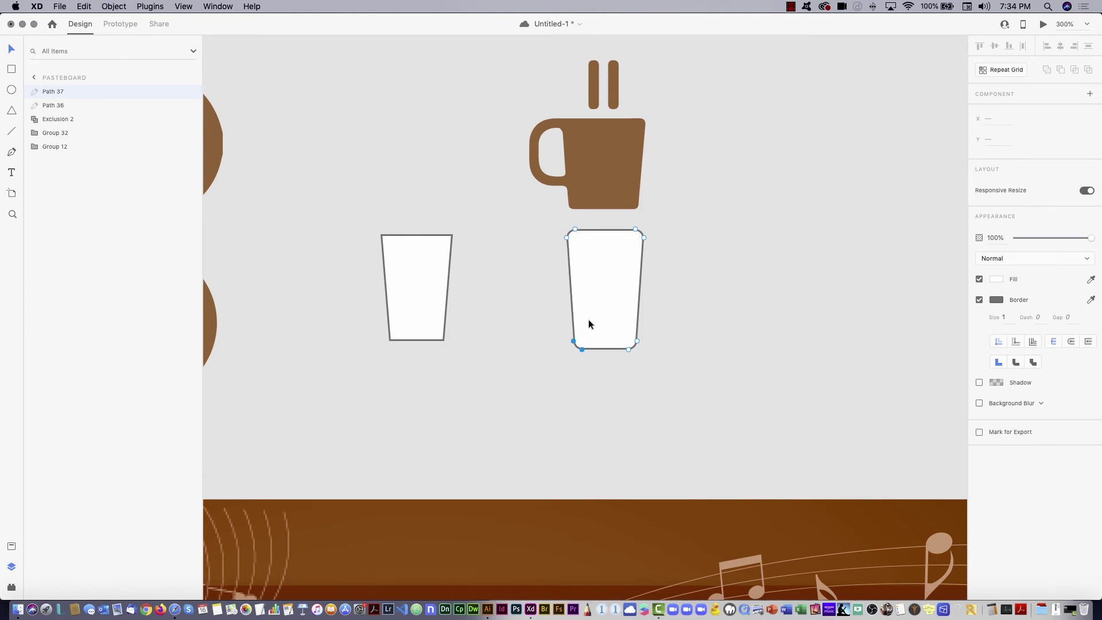
key("Escape")
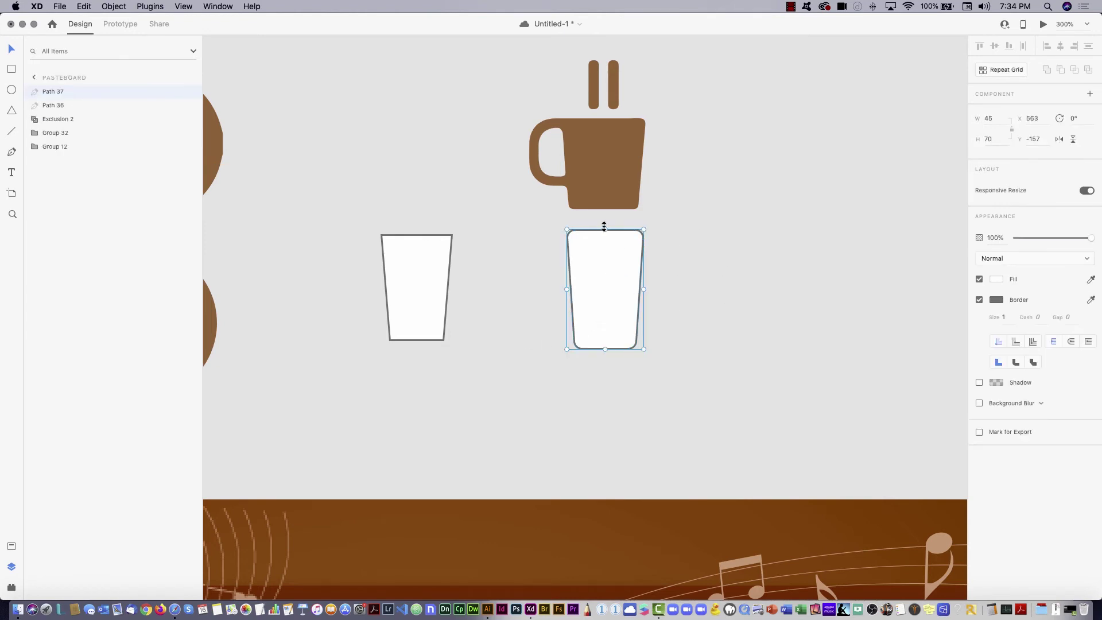
- Shorten the rounded cup shape to about 55 high and move it down to about X 562, Y -125
left_click_drag(605, 230, 605, 256)
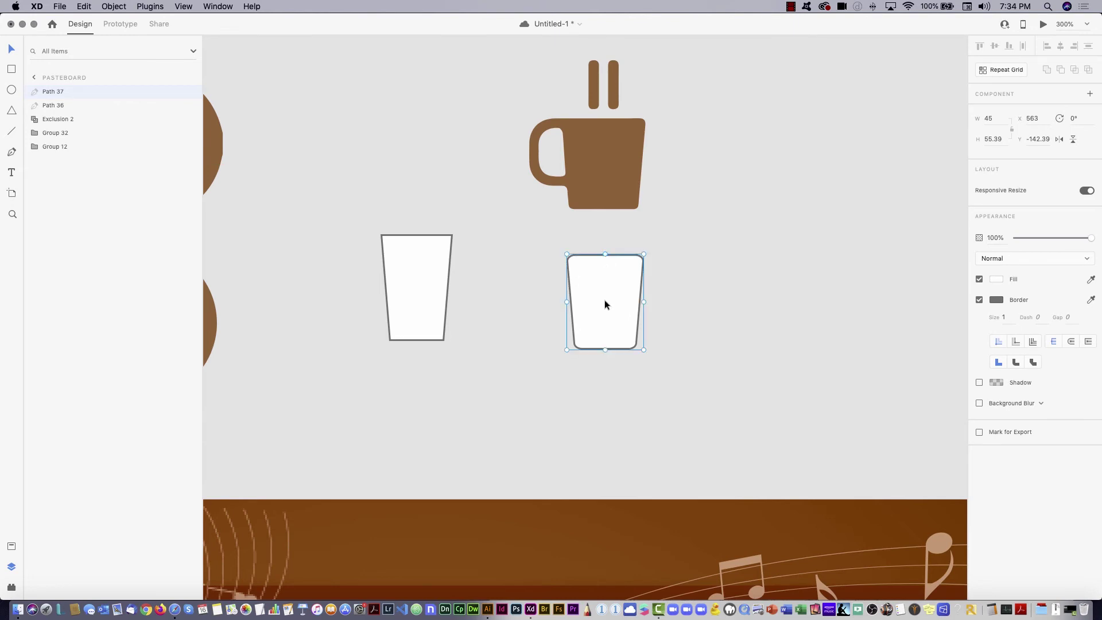
left_click_drag(604, 312, 603, 317)
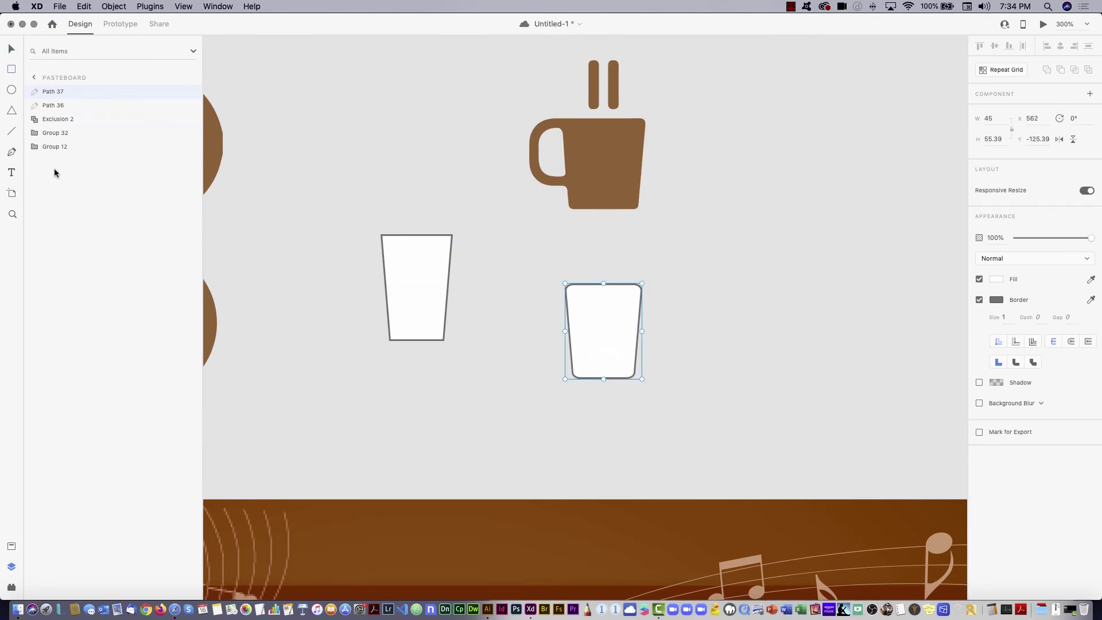
- Draw a narrow upright steam bar above the rounded cup shape, sized 8 by 23 with a corner radius of 4
left_click(11, 70)
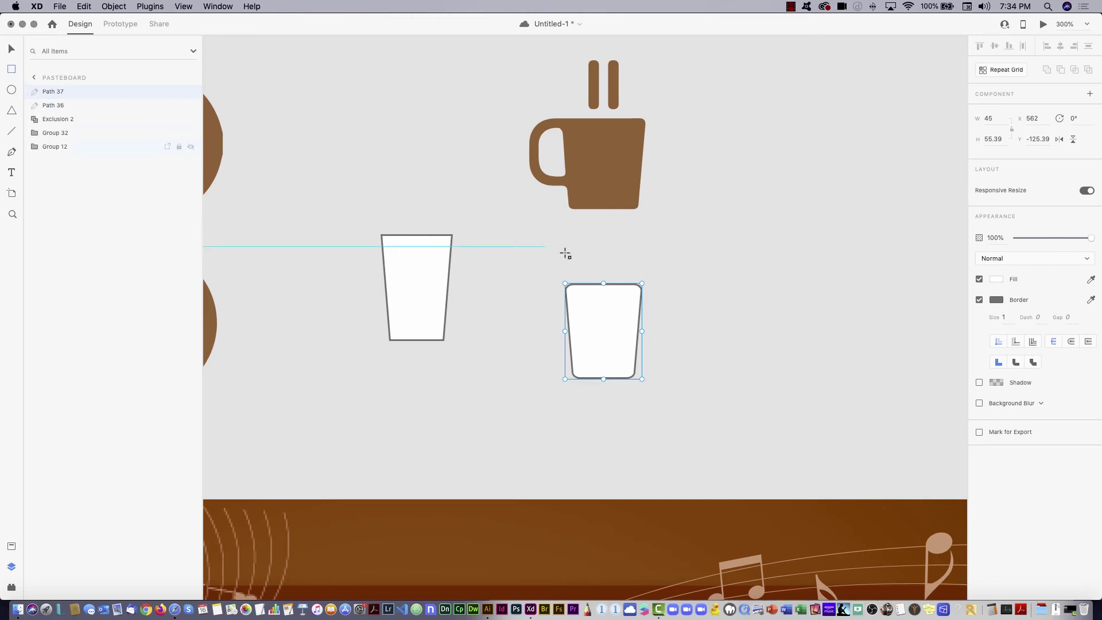
left_click_drag(587, 234, 598, 273)
key("v")
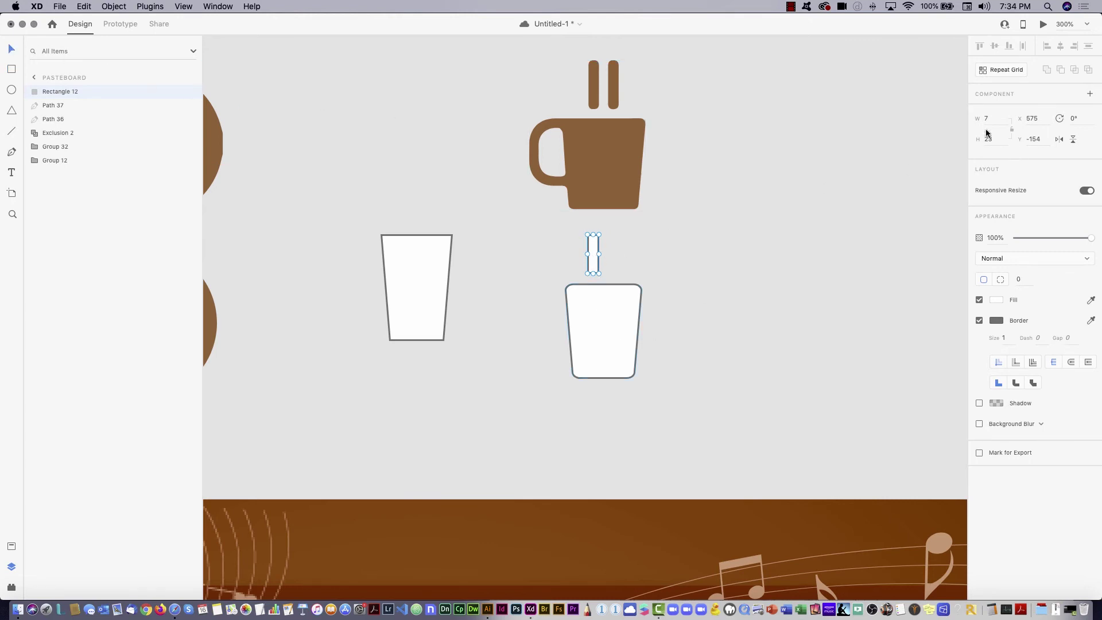
left_click(1002, 281)
left_click_drag(602, 253, 604, 253)
key("Return")
key("Return")
left_click(671, 295)
- Duplicate the rounded steam bar beside the first and centre the pair above the cup shape, starting at X 574
left_click_drag(598, 258, 611, 265)
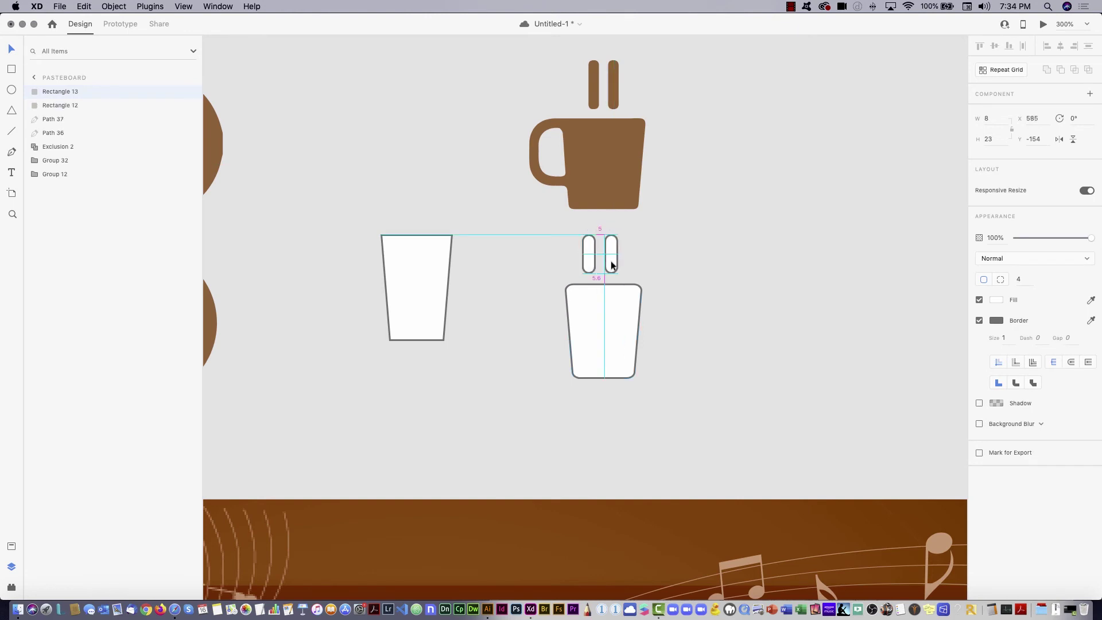
left_click_drag(570, 236, 632, 273)
key("Right")
key("Right")
key("Right")
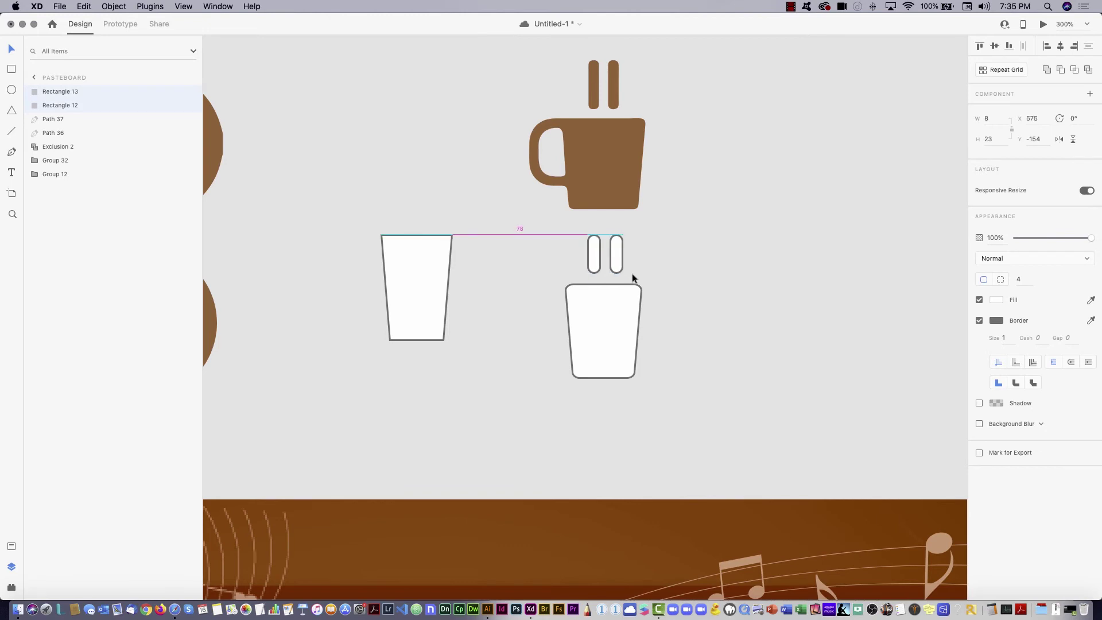
key("Down")
key("Left")
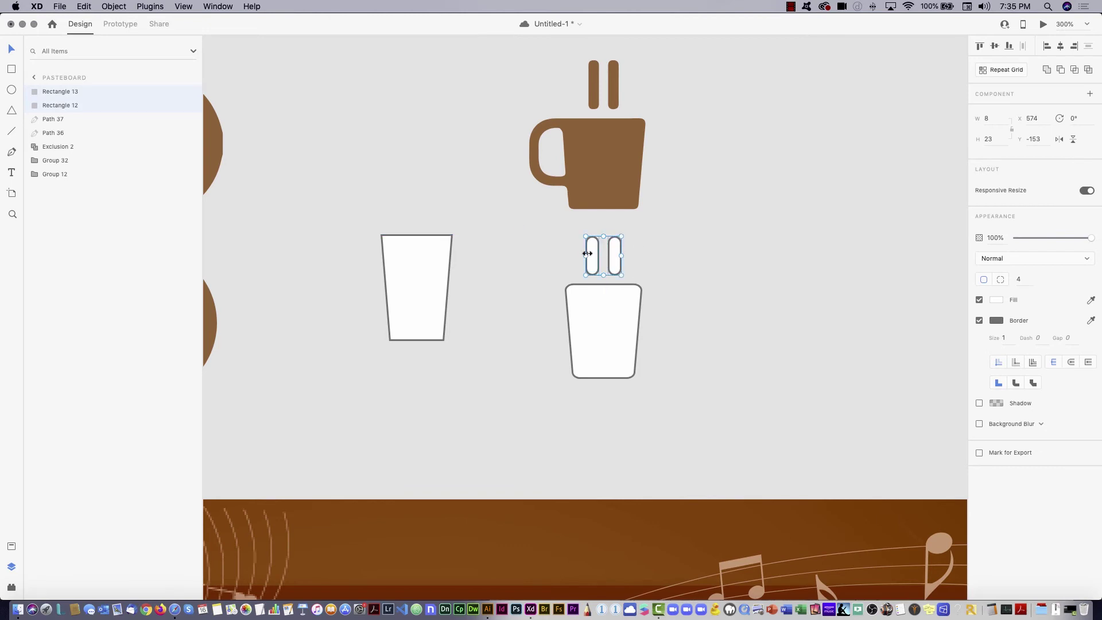
key("Up")
key("Up")
left_click(579, 468)
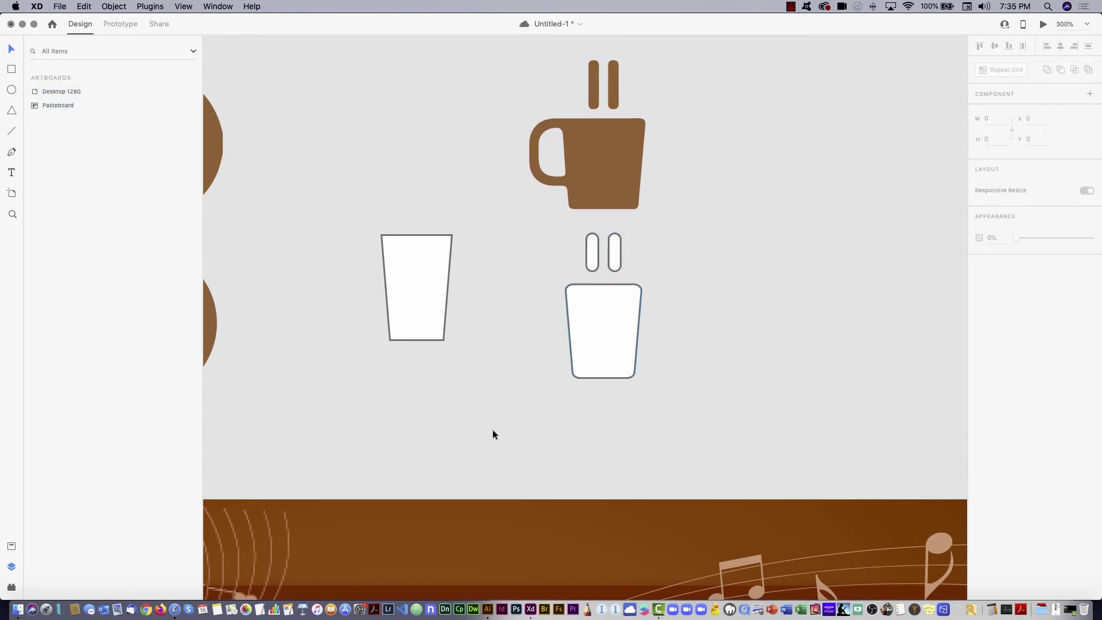
- Draw a rectangle about 41 by 38 overlapping the cup's left side and round its corners to 13
left_click(12, 69)
left_click_drag(593, 286, 522, 349)
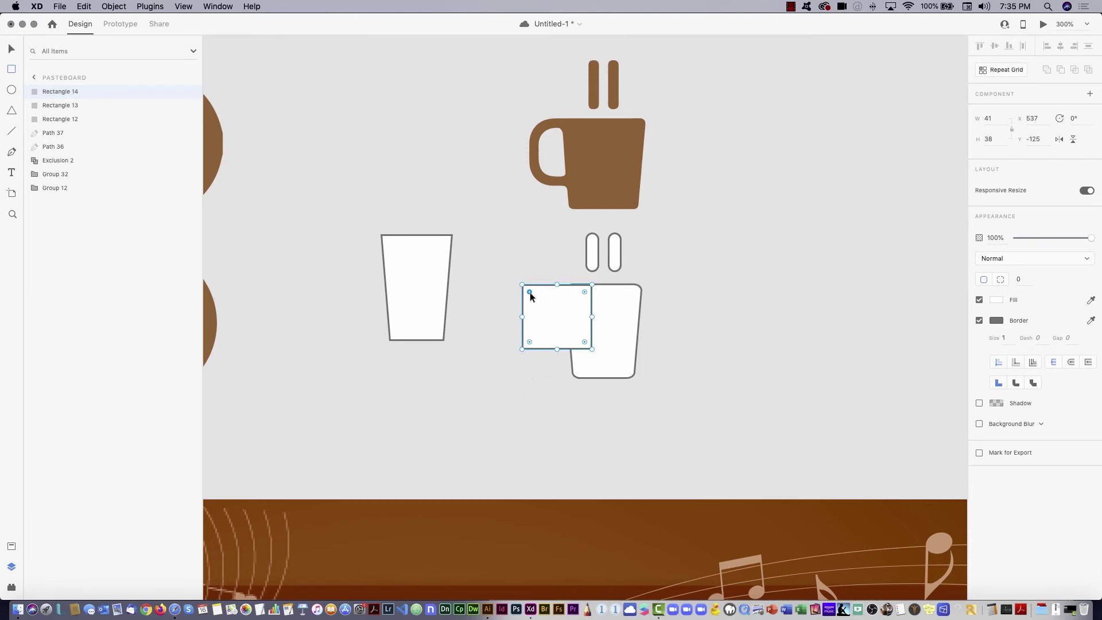
left_click_drag(529, 291, 545, 300)
- Duplicate the rounded handle shape, shrink the copy to about 29 by 27 and place it inside the original
key("super+d")
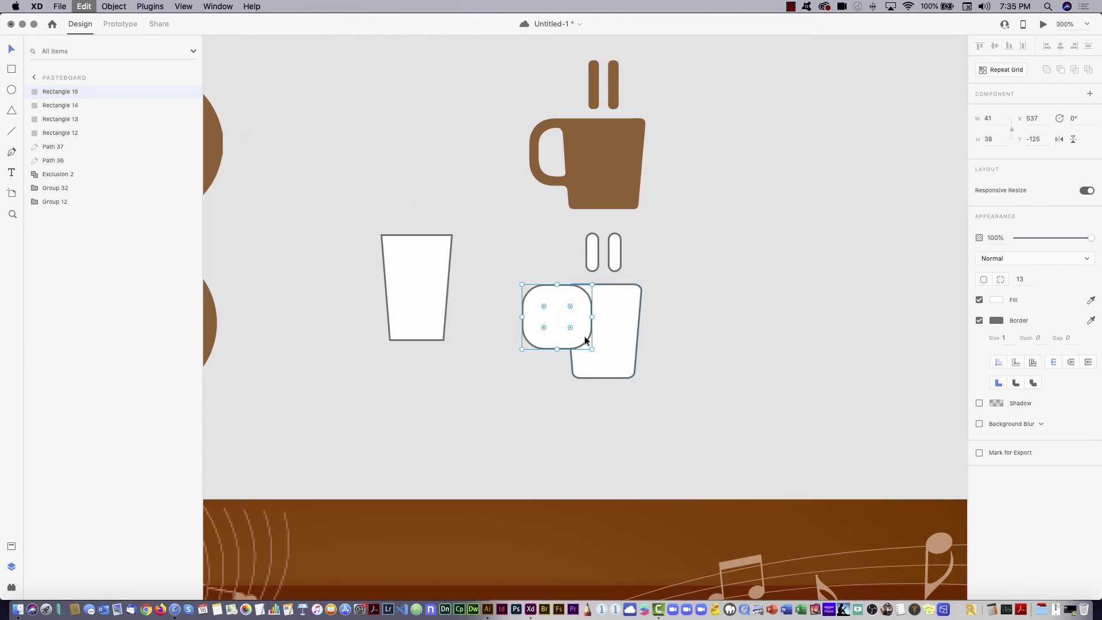
mouse_move(564, 297)
left_mouse_down()
mouse_move(696, 299)
mouse_move(568, 318)
left_mouse_up()
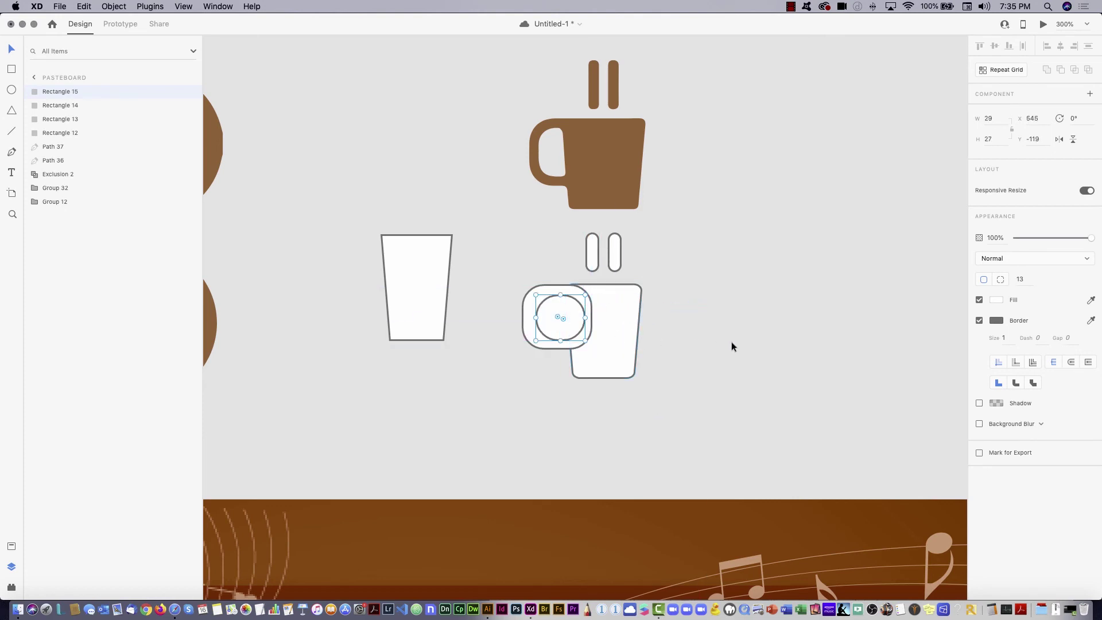
left_click(731, 342)
- Select both handle shapes together and shift their sides further over the cup, so the outer one starts at X 542
left_click(564, 285)
left_click(560, 305, "shift")
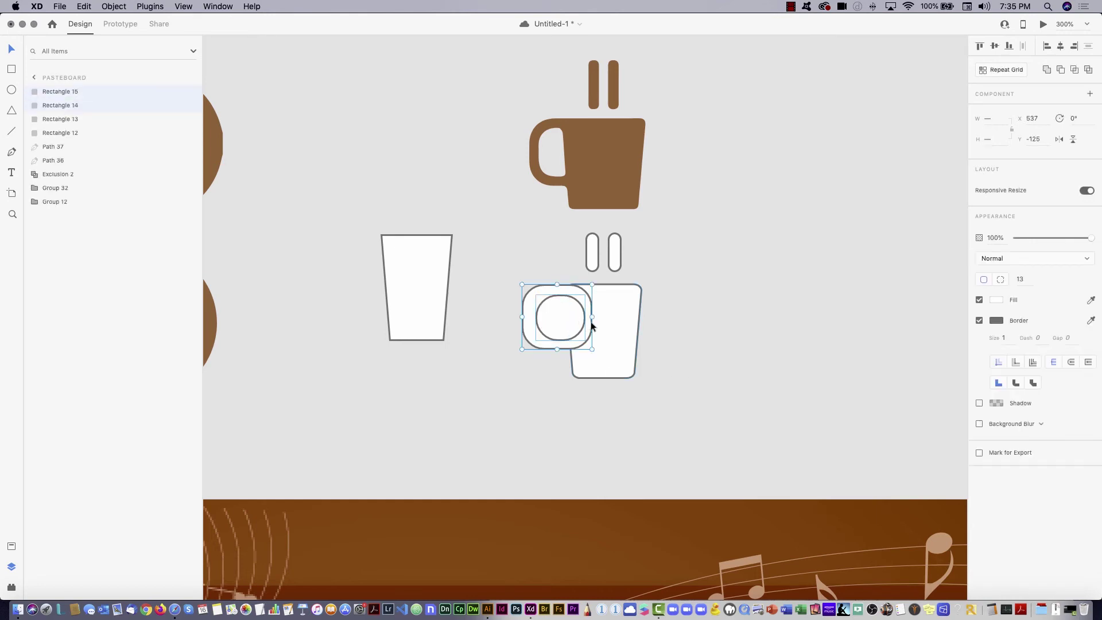
left_click_drag(592, 317, 599, 318)
left_click(532, 318)
left_click_drag(522, 316, 530, 317)
left_click(679, 321)
- Combine the inner and outer handle shapes with Exclude Overlap to cut the hole in the mug handle
left_click(557, 329)
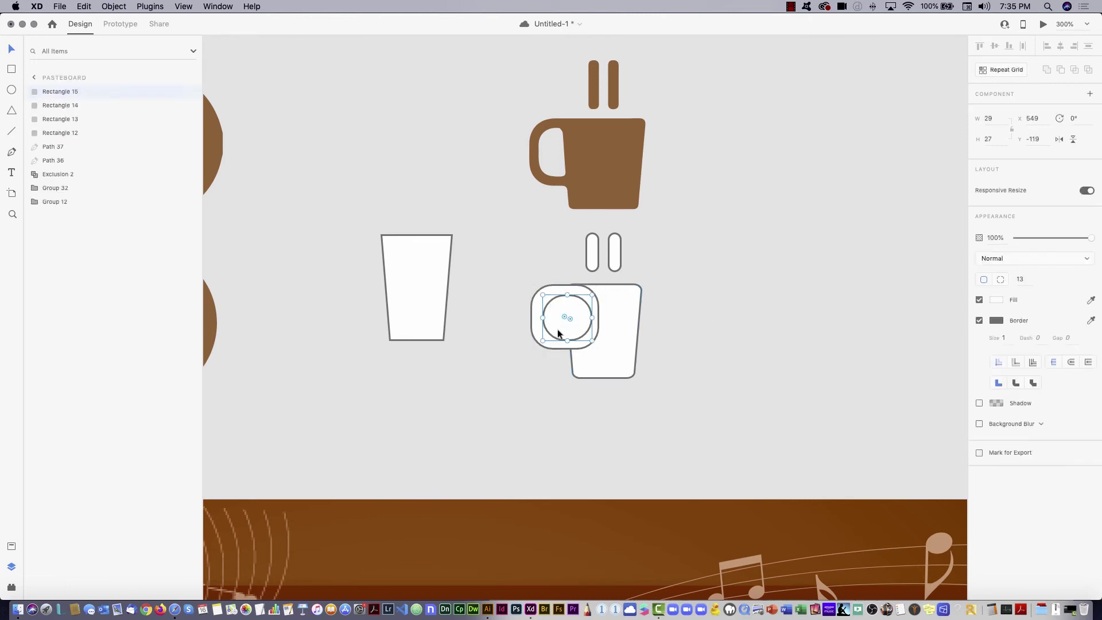
left_click(538, 330, "shift")
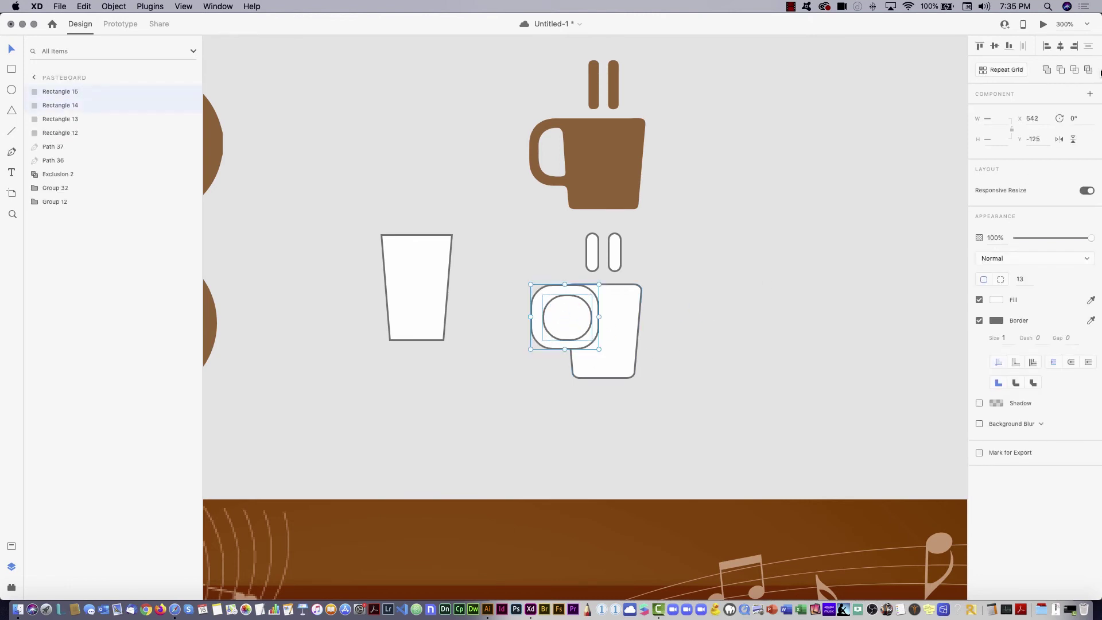
left_click(1088, 69)
left_click(691, 399)
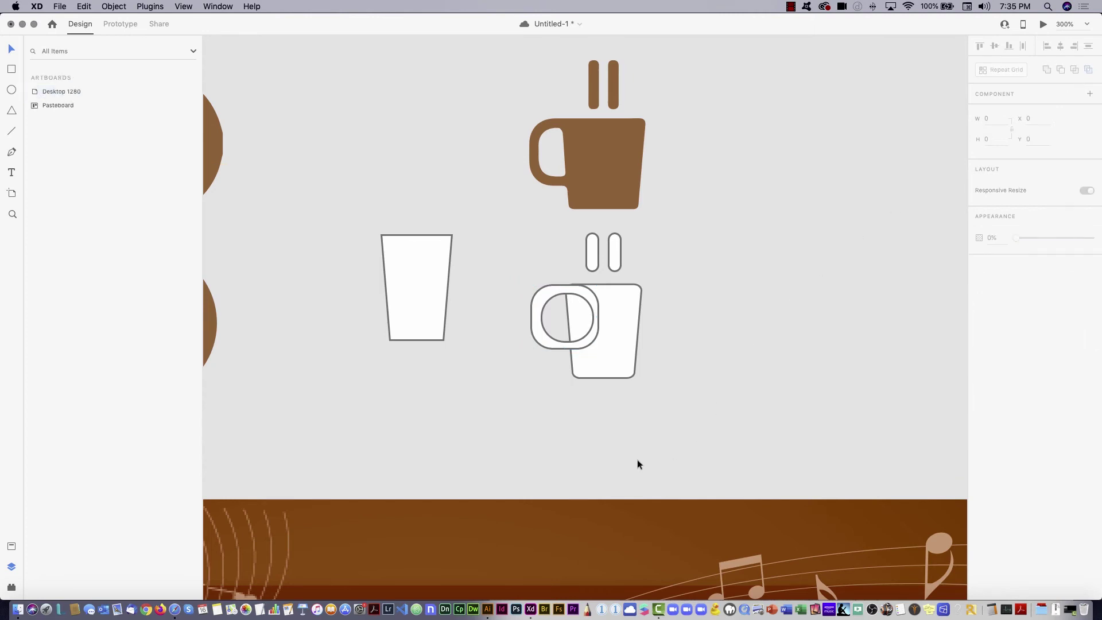
- Merge the cup body and the hollow handle into one mug shape with the Add boolean operation
left_click_drag(499, 406, 682, 281)
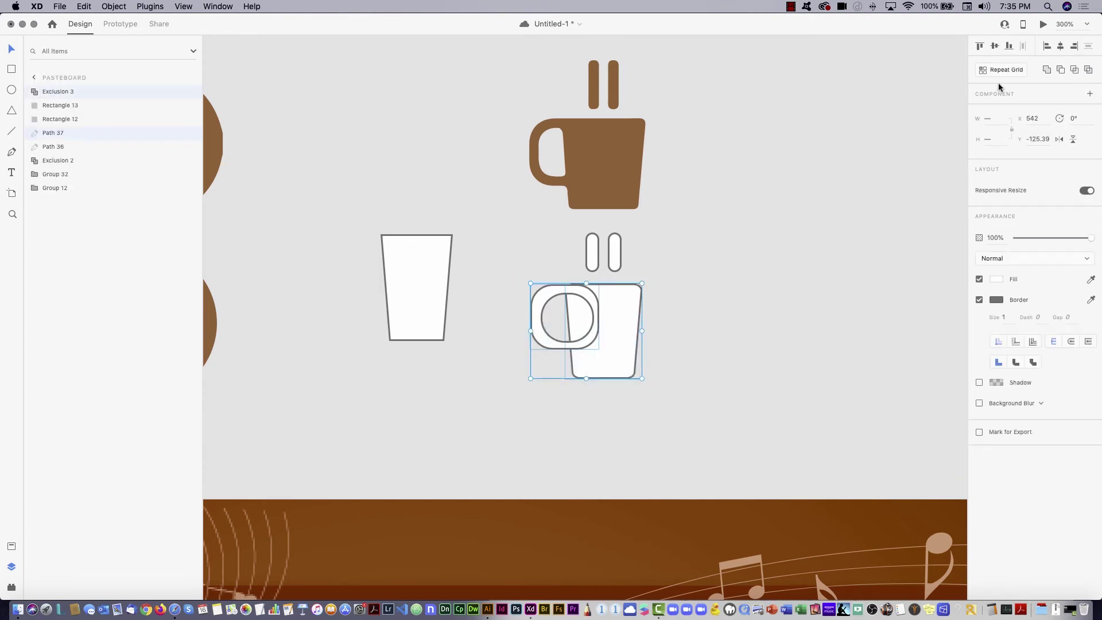
left_click(1047, 69)
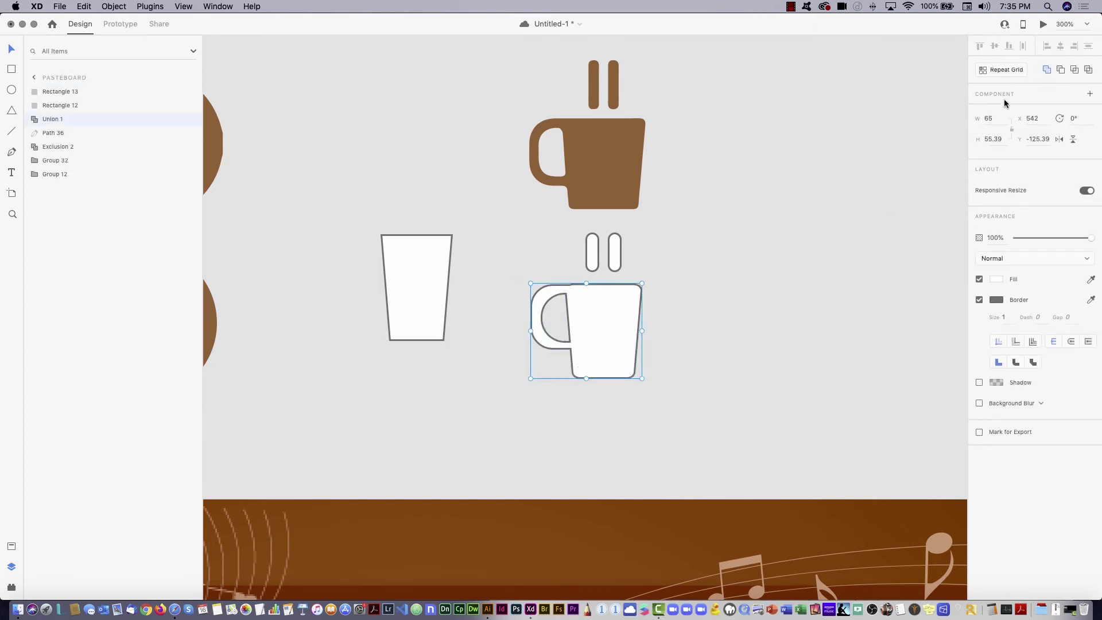
left_click(748, 319)
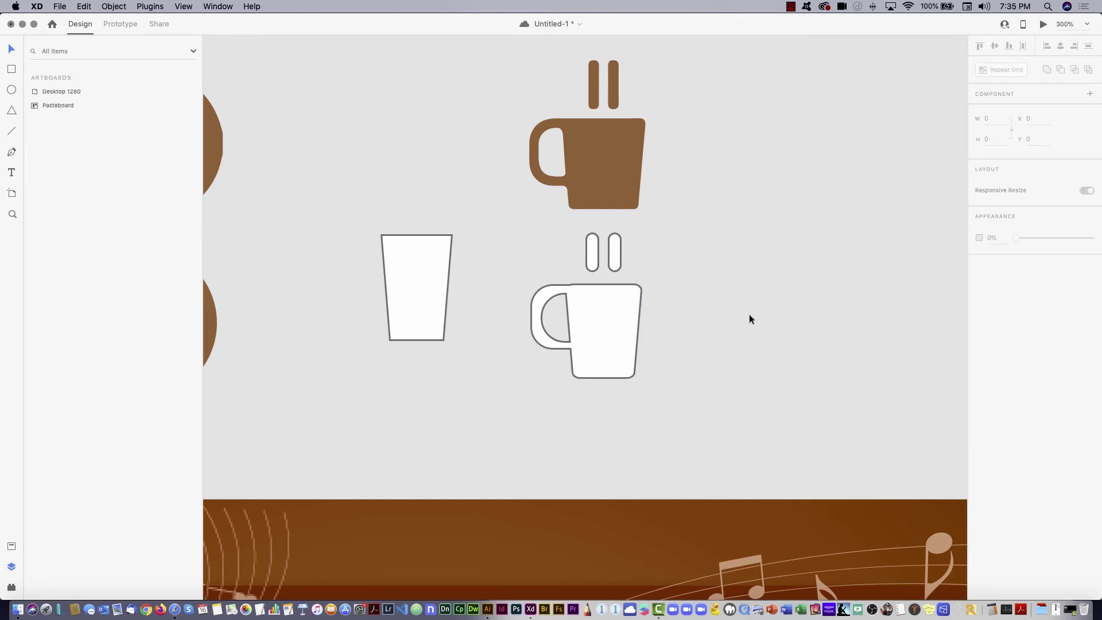
- Open the merged mug down to its inner handle rectangle and reduce that rectangle's corner rounding
left_click(542, 327)
double_click(541, 332)
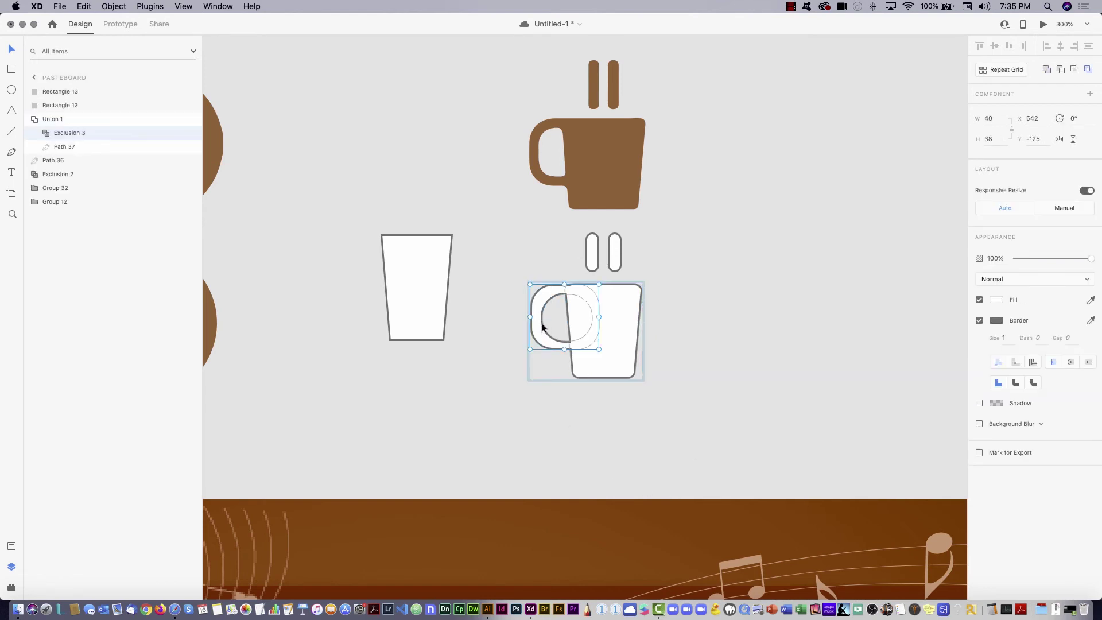
double_click(545, 332)
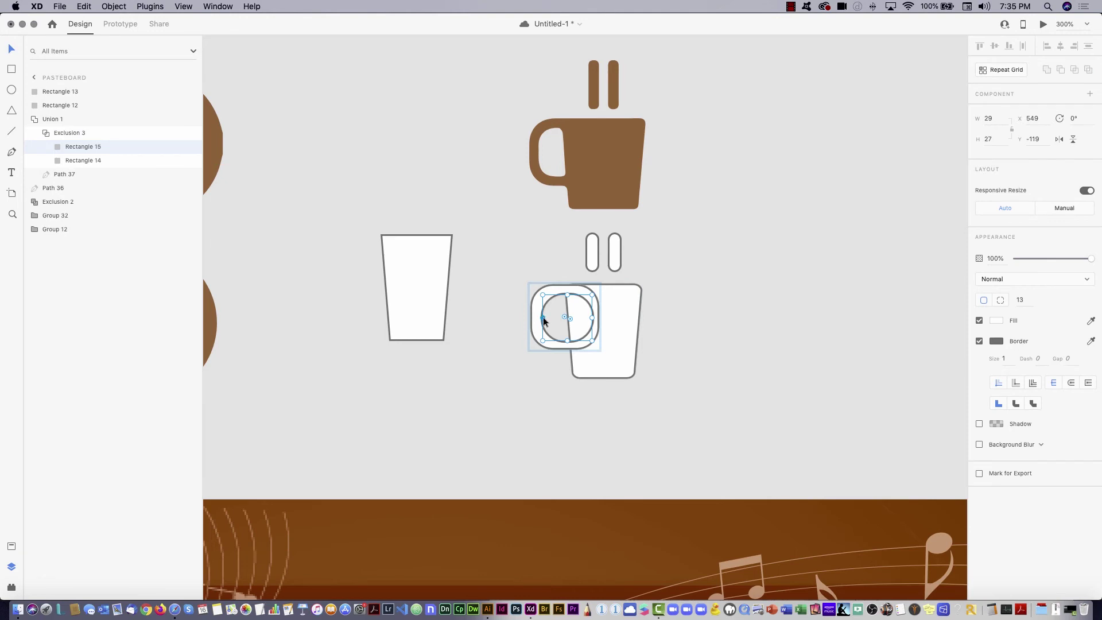
mouse_move(544, 320)
left_mouse_down()
mouse_move(563, 317)
mouse_move(555, 310)
left_mouse_up()
left_click(696, 307)
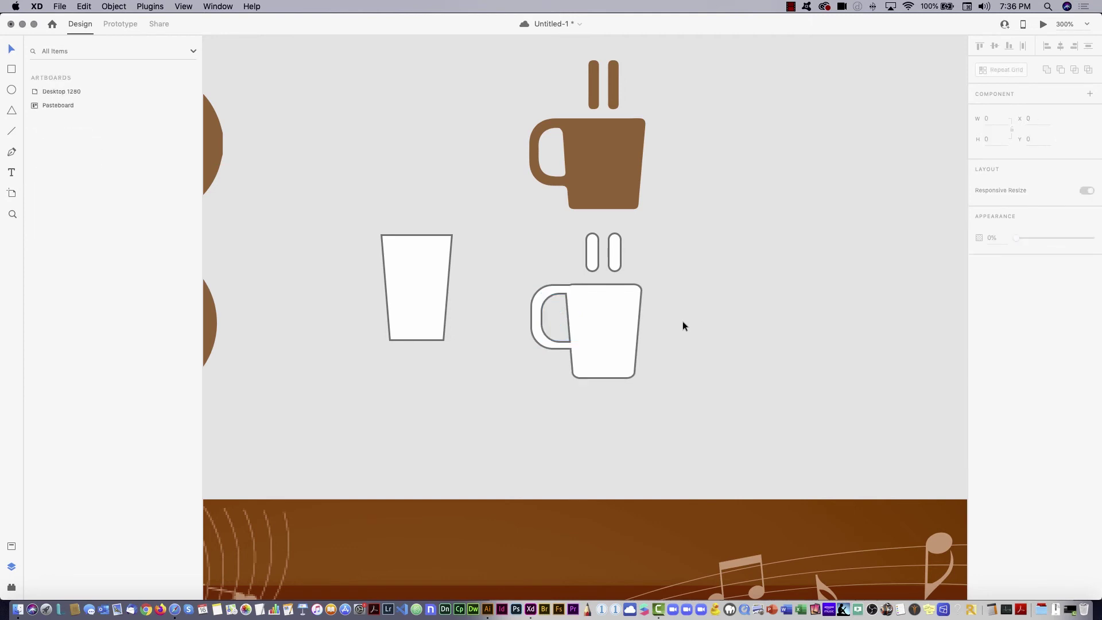
- Select the handle and the cup body inside the merged mug and align their top edges
left_click(549, 297)
double_click(547, 295)
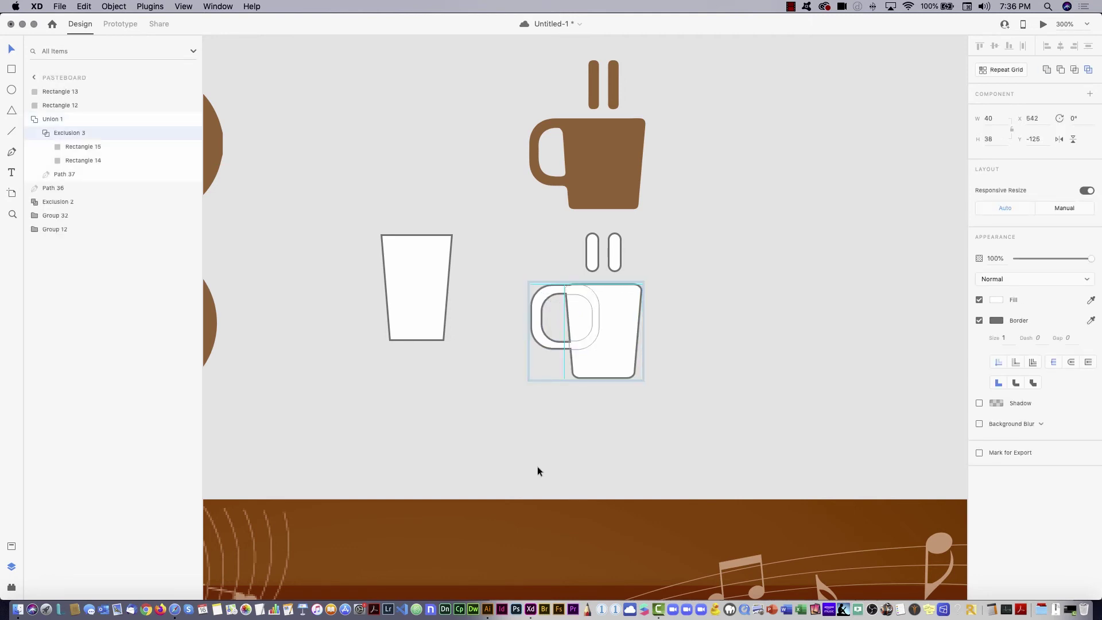
left_click(625, 313, "shift")
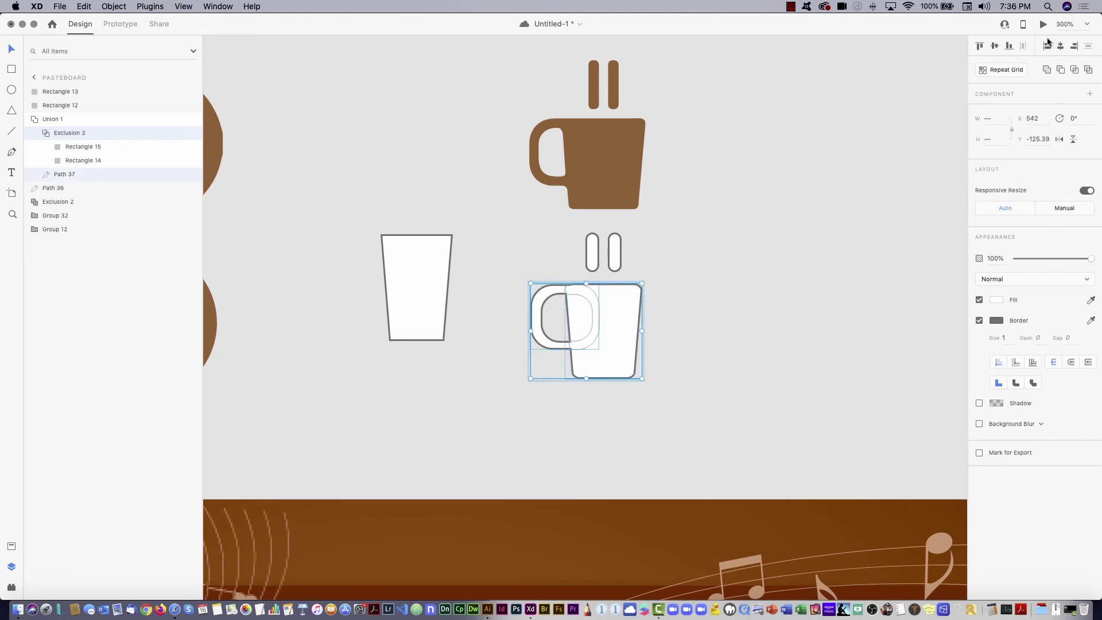
left_click(980, 46)
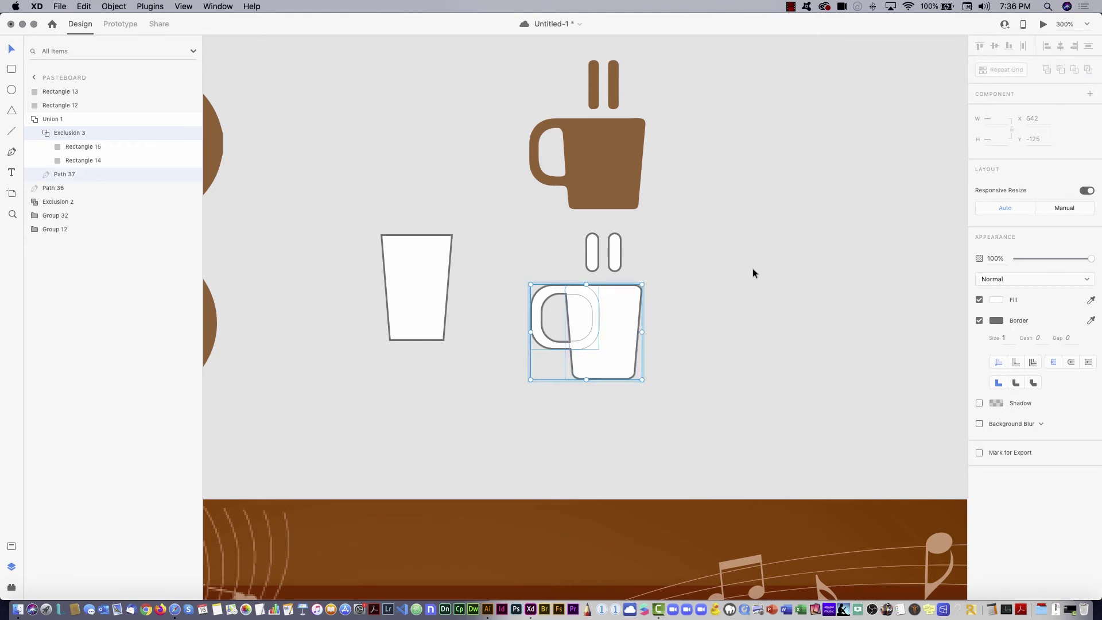
left_click(731, 407)
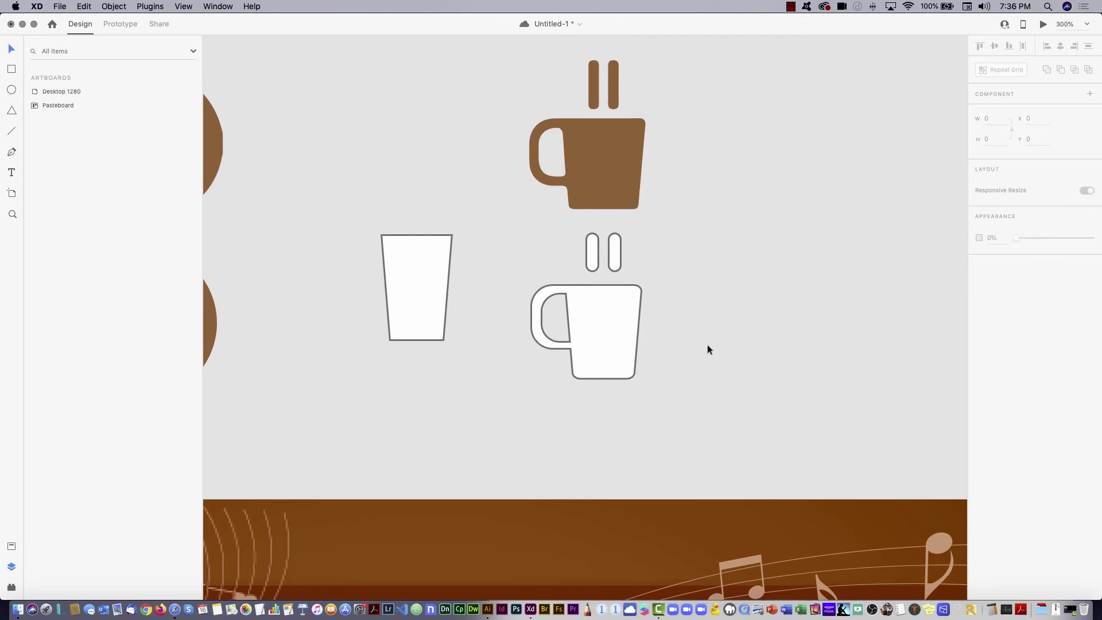
- Remove the merged mug's border and fill it with the brown sampled from the original mug icon
left_click(600, 312)
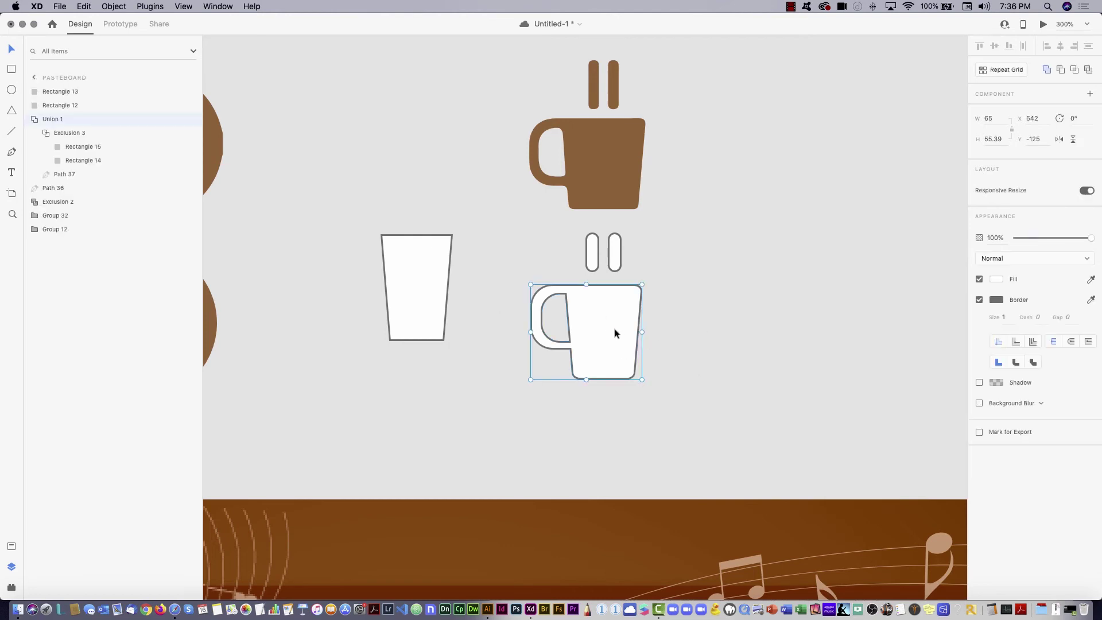
left_click(979, 300)
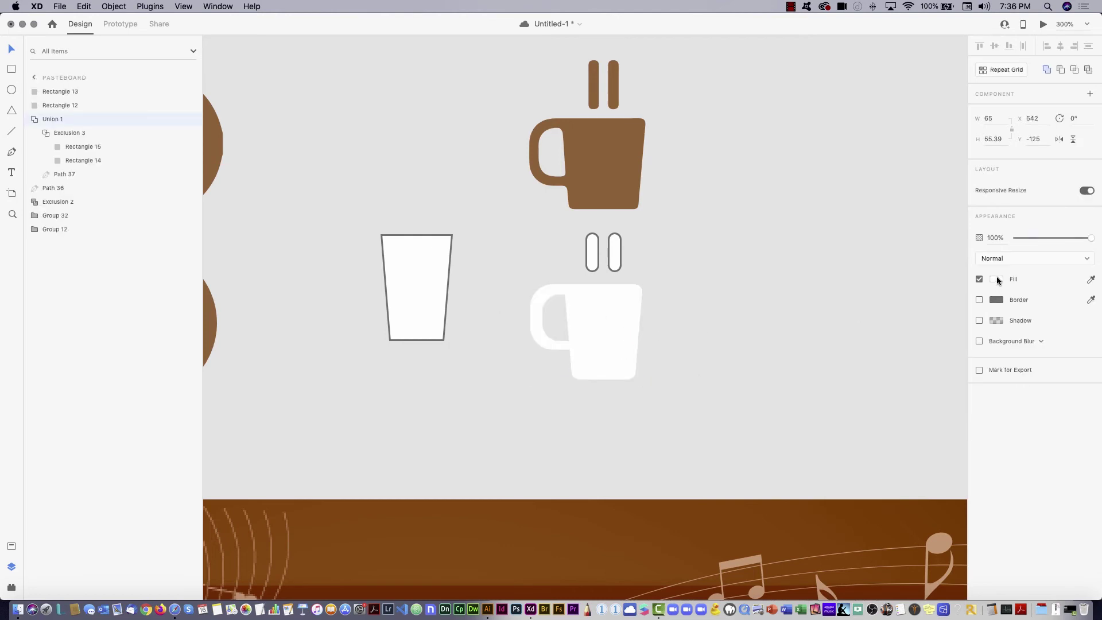
left_click(995, 279)
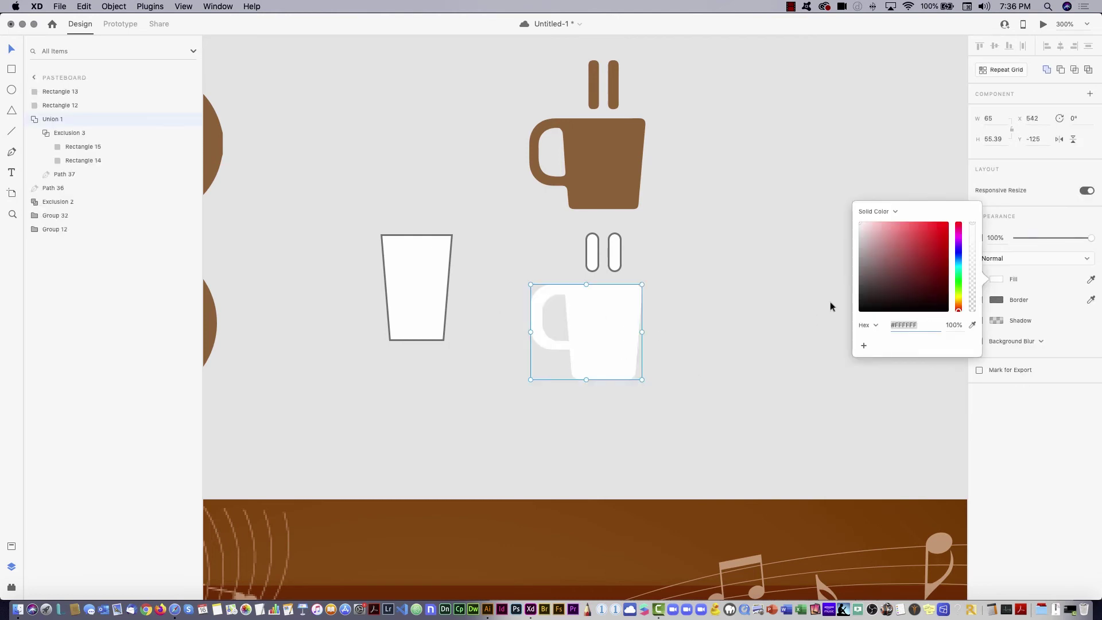
left_click(972, 324)
left_click(638, 161)
- Remove the border from both steam bars and fill them with the brown sampled from the original mug
left_click_drag(659, 239, 564, 267)
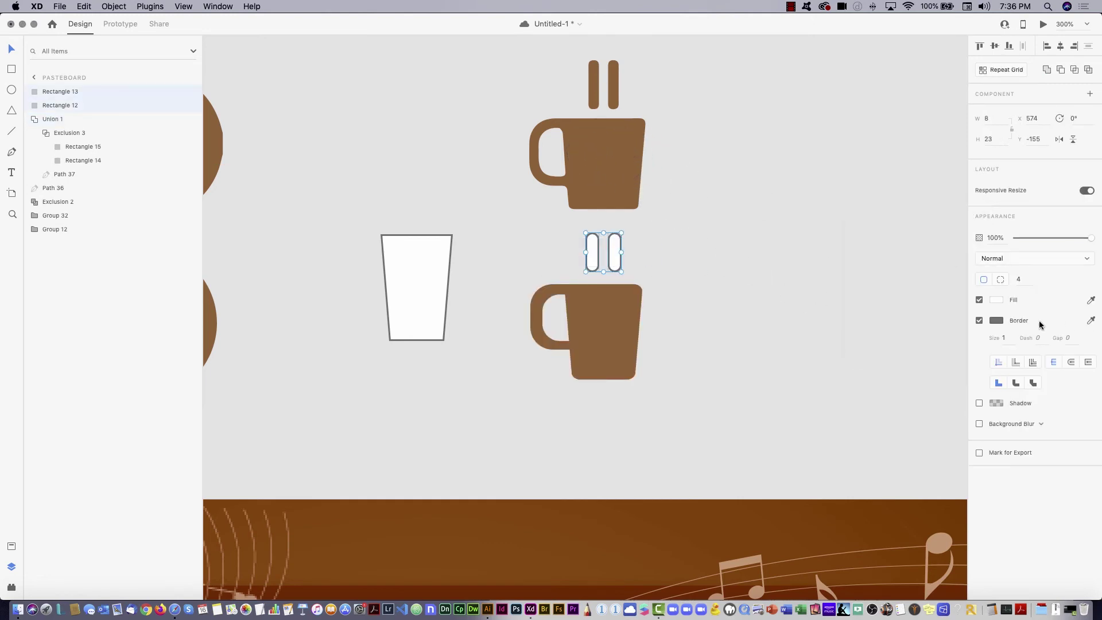
left_click(979, 320)
left_click(1091, 299)
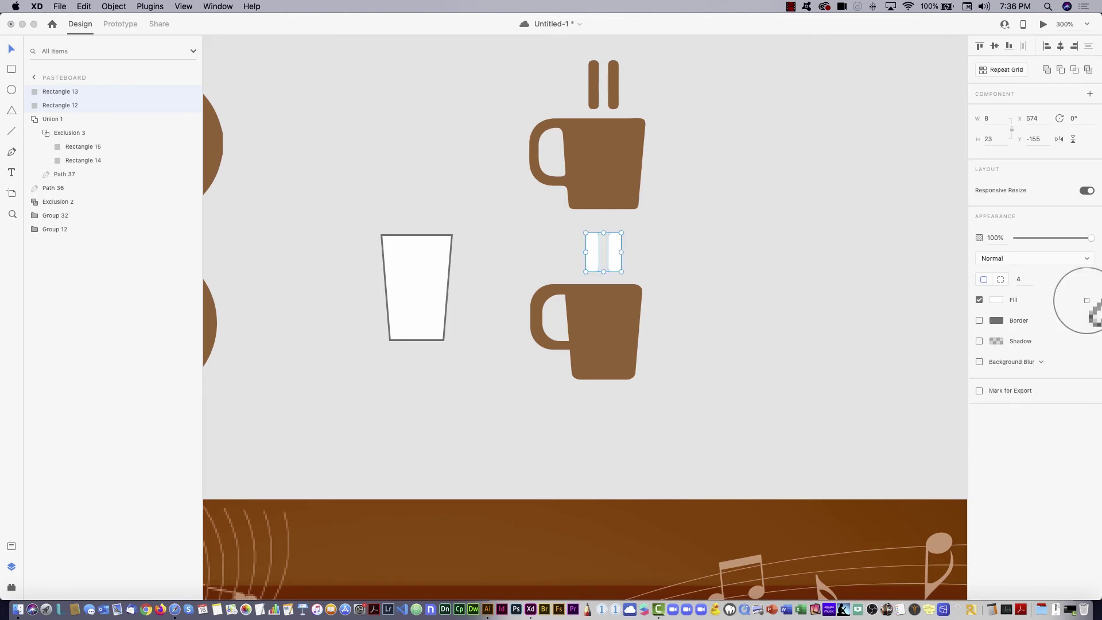
left_click(597, 160)
left_click(715, 288)
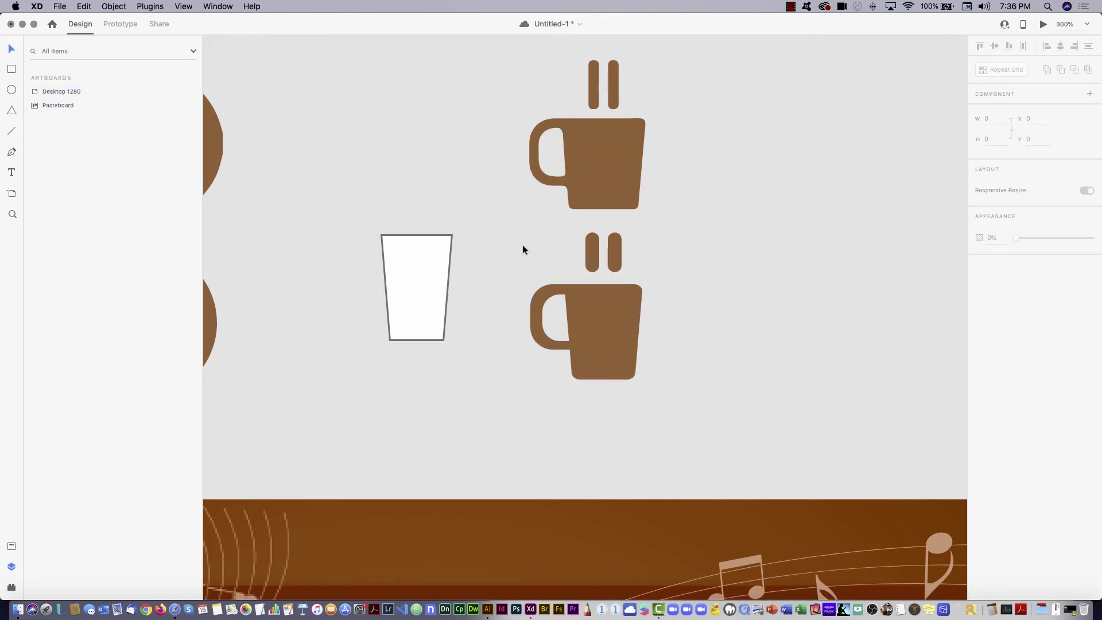
- Group the brown mug with its two steam bars
left_click_drag(523, 250, 695, 408)
right_click(621, 304)
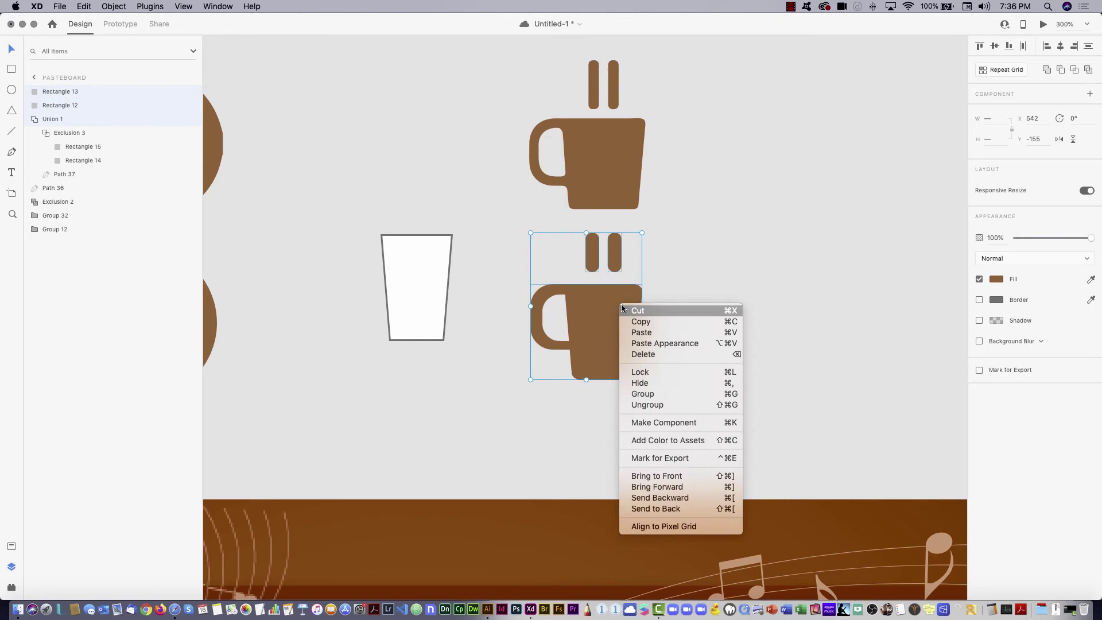
left_click(695, 395)
left_click(707, 378)
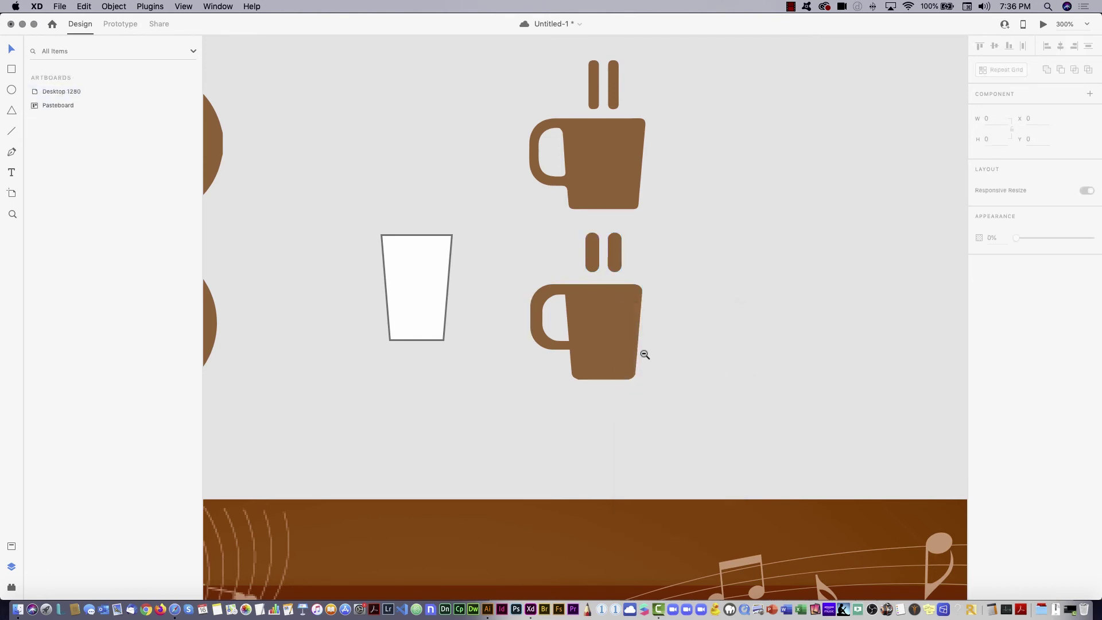
- Draw a rectangle about 68 by 70 below the kettle icon and round all its corners to 34
left_click(644, 355, "alt+super")
left_click(644, 354, "alt+super")
left_click_drag(797, 344, 603, 333)
left_click(679, 258)
left_click(669, 340)
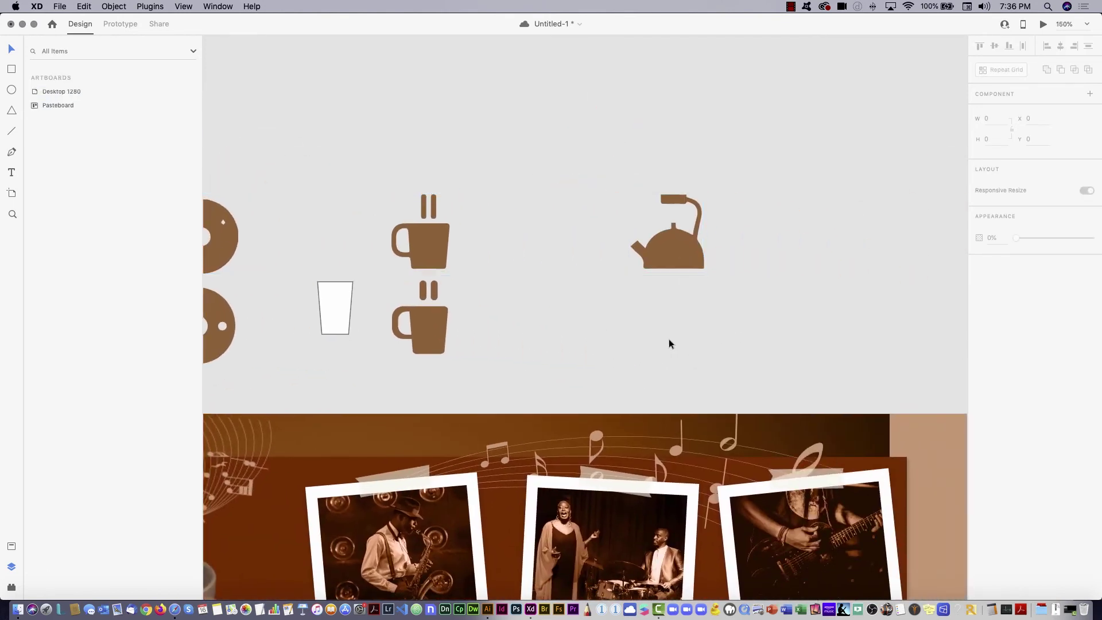
mouse_move(573, 378)
left_mouse_down()
mouse_move(735, 207)
mouse_move(758, 165)
left_mouse_up()
mouse_move(707, 309)
left_mouse_down()
mouse_move(719, 265)
mouse_move(735, 270)
left_mouse_up()
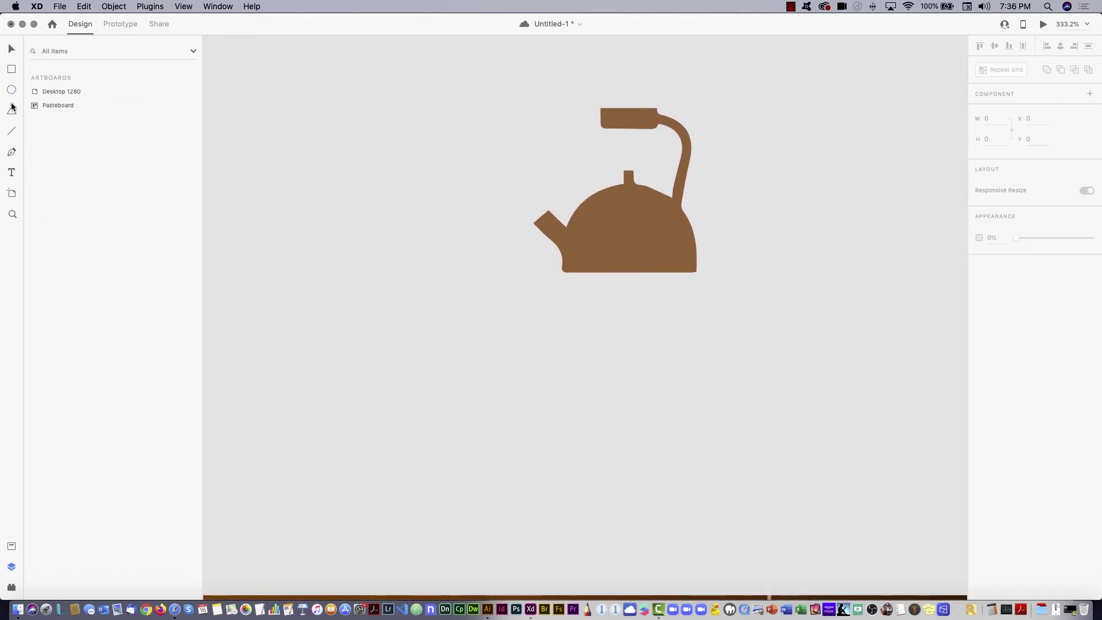
left_click(11, 69)
mouse_move(564, 312)
left_mouse_down()
mouse_move(696, 461)
mouse_move(693, 443)
left_mouse_up()
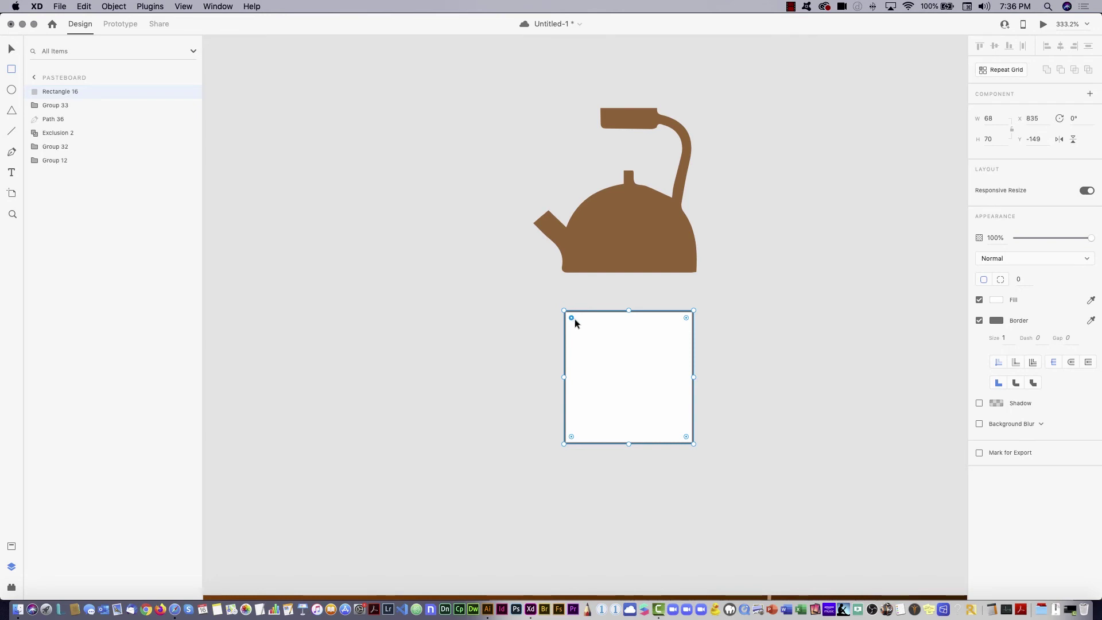
left_click_drag(574, 319, 630, 385)
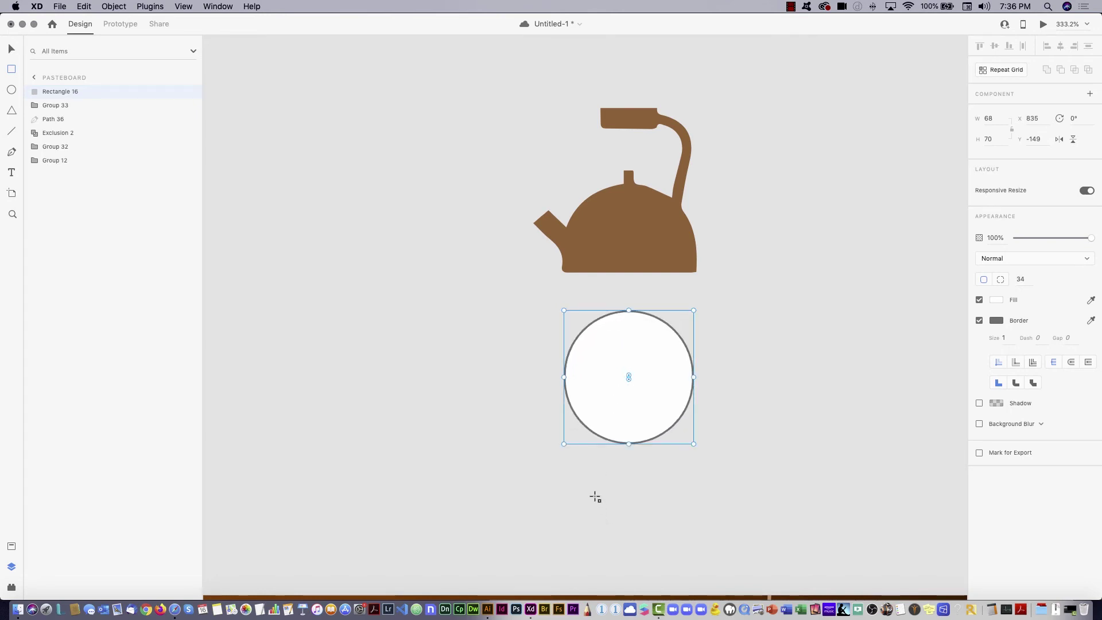
- Switch the rectangle to individual corner radii and set both bottom corners to 0
left_click(1000, 280)
left_click(1062, 279)
left_click(1082, 278)
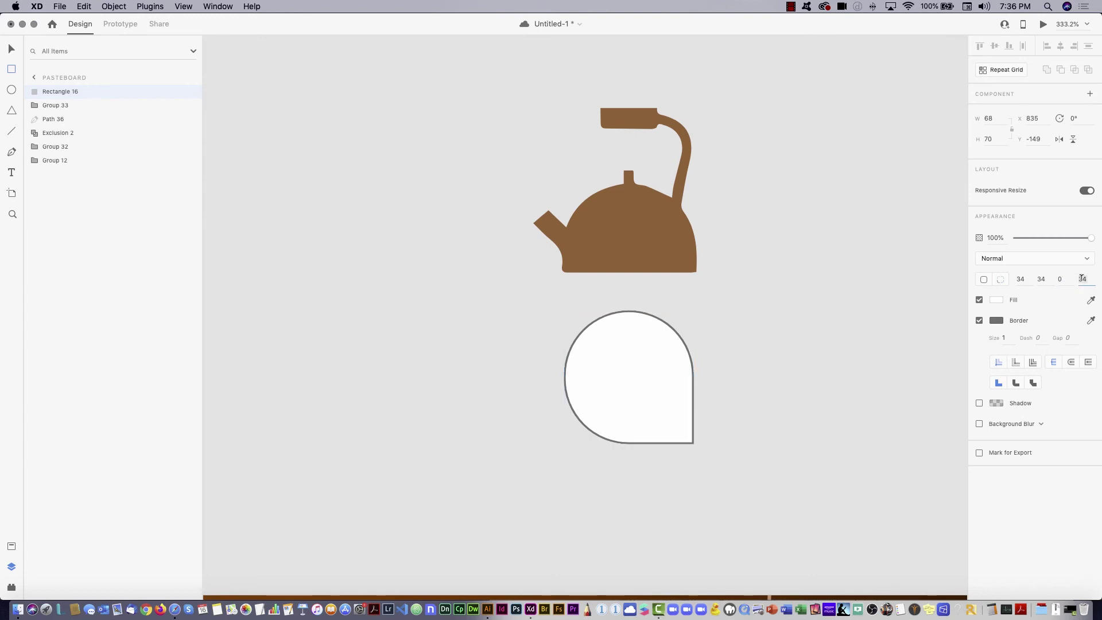
type("0")
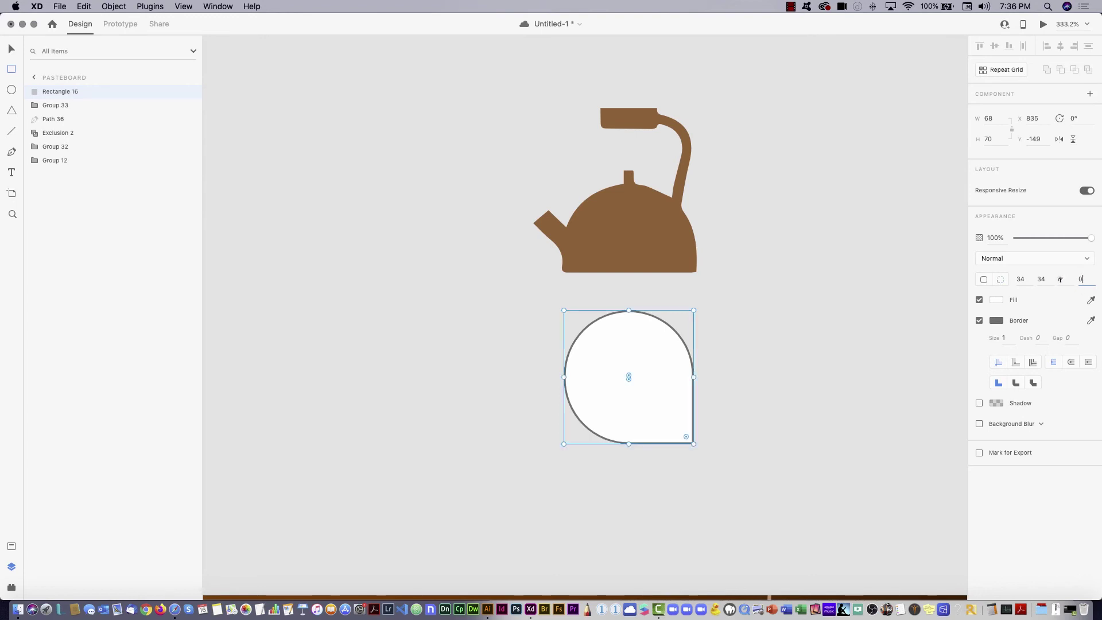
left_click(1061, 279)
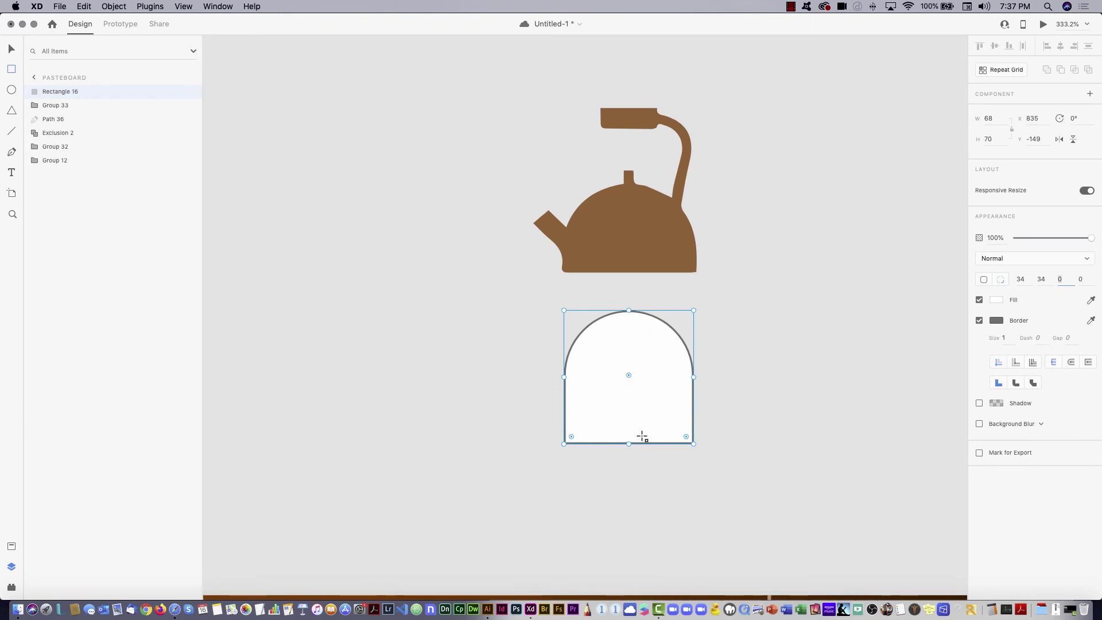
left_click(686, 440)
- Shorten the domed kettle body from its bottom edge to a height of about 57
left_click(10, 50)
left_click_drag(629, 443, 629, 419)
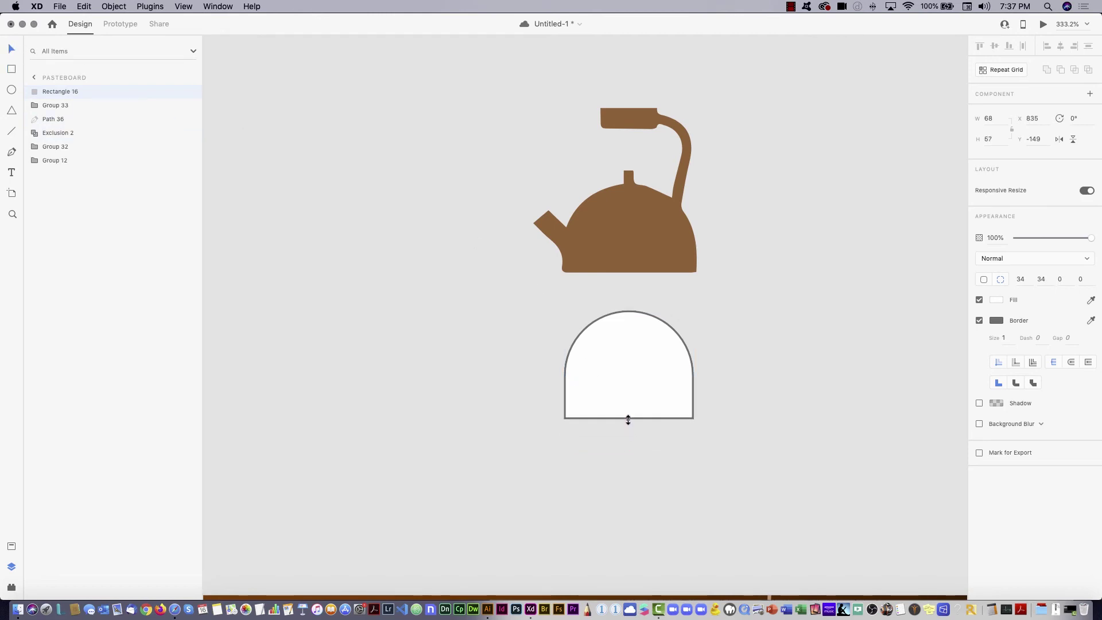
left_click(739, 436)
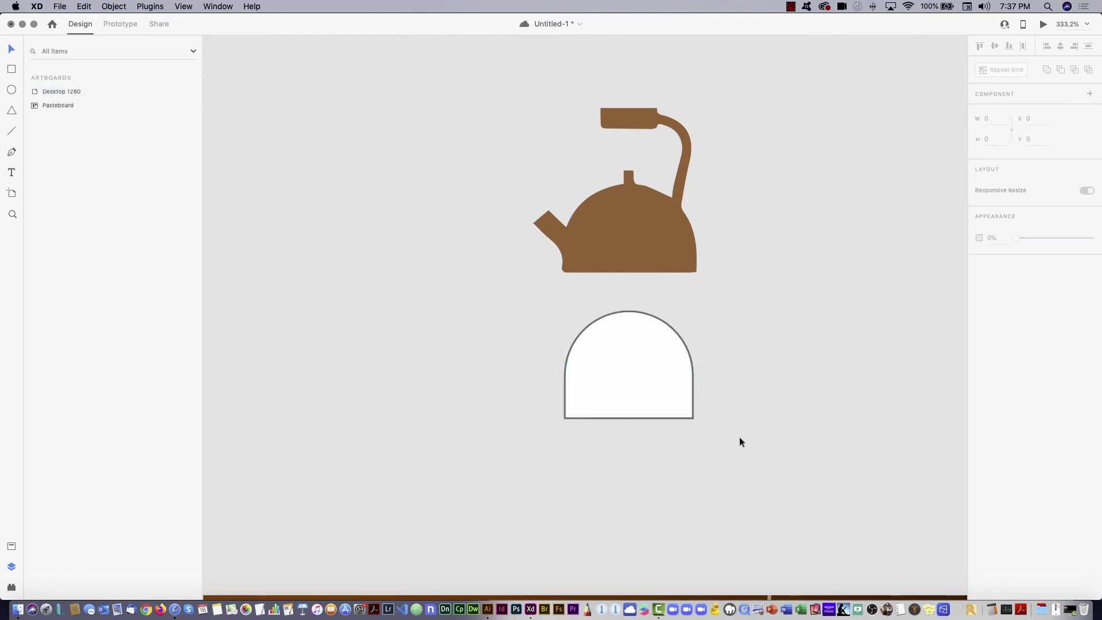
- Draw a spout rectangle about 11 by 21, tilt it diagonally and place it overlapping the kettle body's left side
left_click(11, 70)
left_click_drag(513, 358, 534, 397)
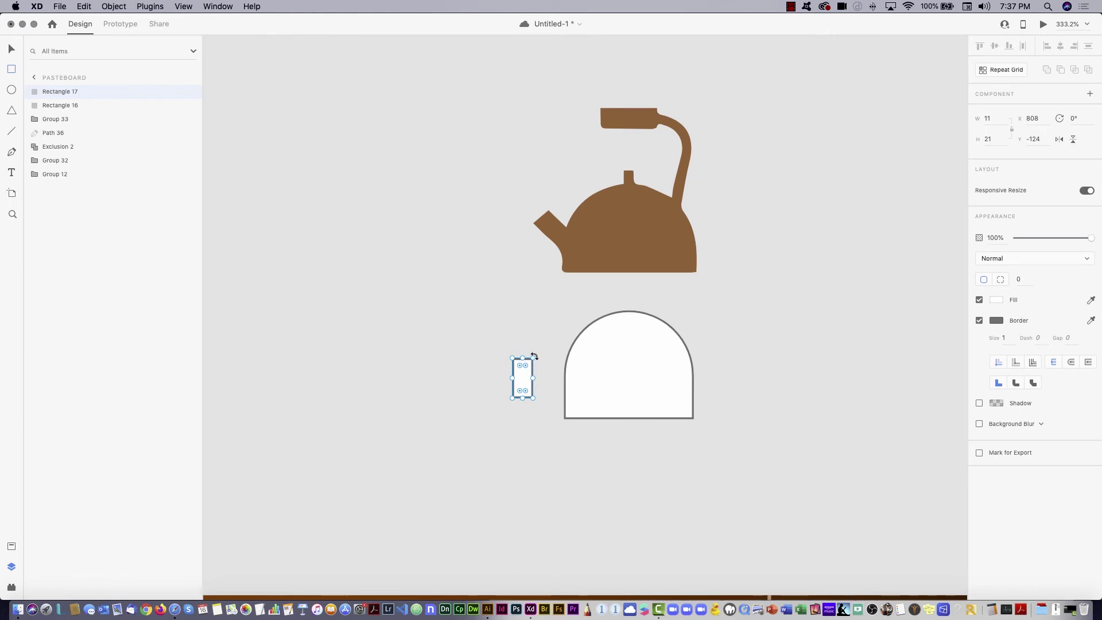
left_click_drag(532, 355, 563, 366)
left_click(11, 49)
left_click(729, 349)
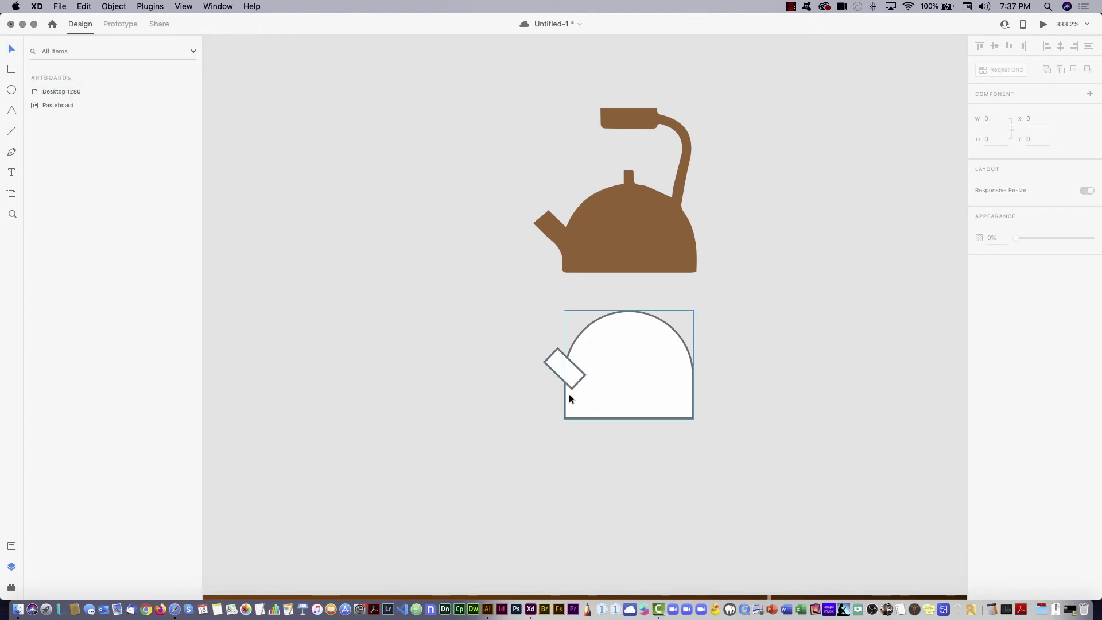
- Move the kettle body and spout further down and draw a lid knob about 8 by 15 across the dome's top
left_click_drag(497, 437, 642, 453)
left_click(447, 347)
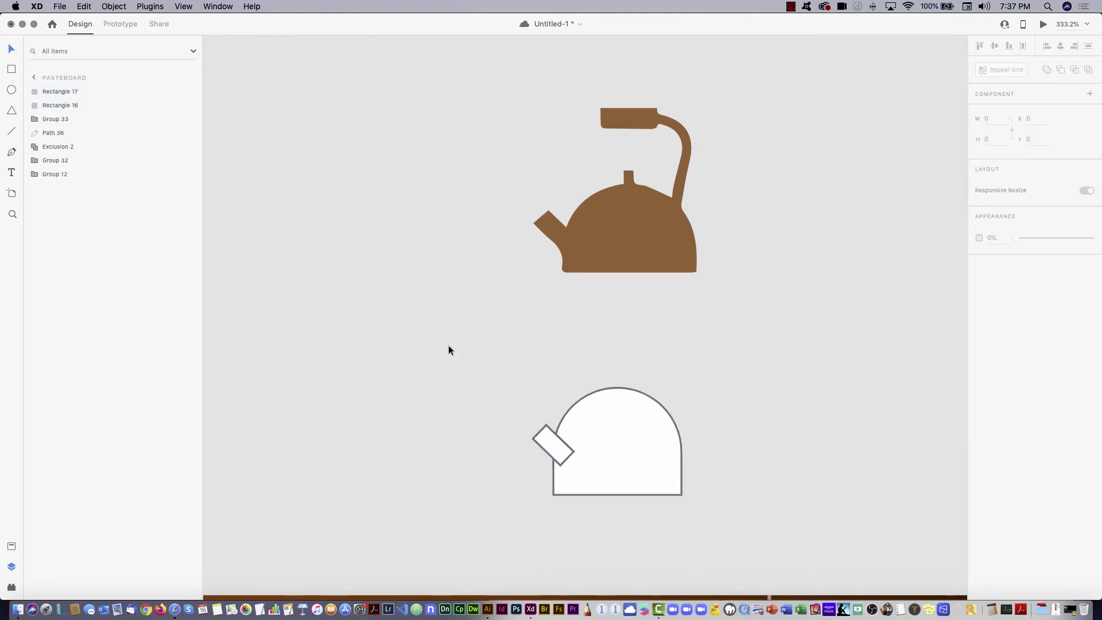
left_click(11, 69)
left_click_drag(612, 375, 627, 404)
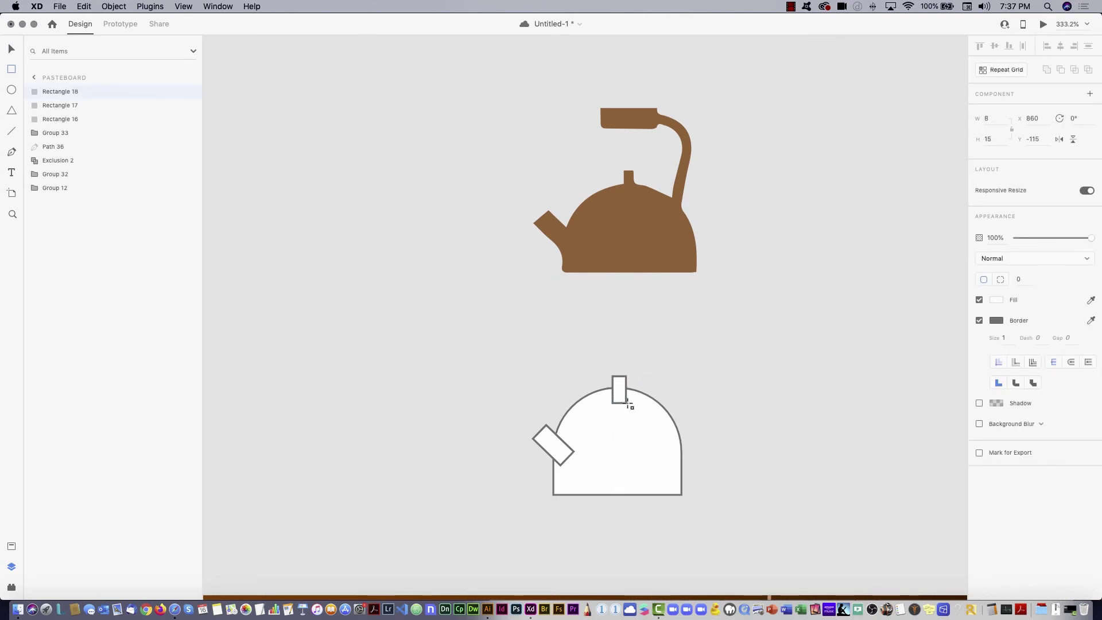
- Draw a wide grip rectangle above the knob and centre the grip, knob and kettle body horizontally on each other
mouse_move(592, 303)
left_mouse_down()
mouse_move(661, 321)
mouse_move(632, 328)
left_mouse_up()
left_click(694, 310)
left_click_drag(696, 311, 615, 430)
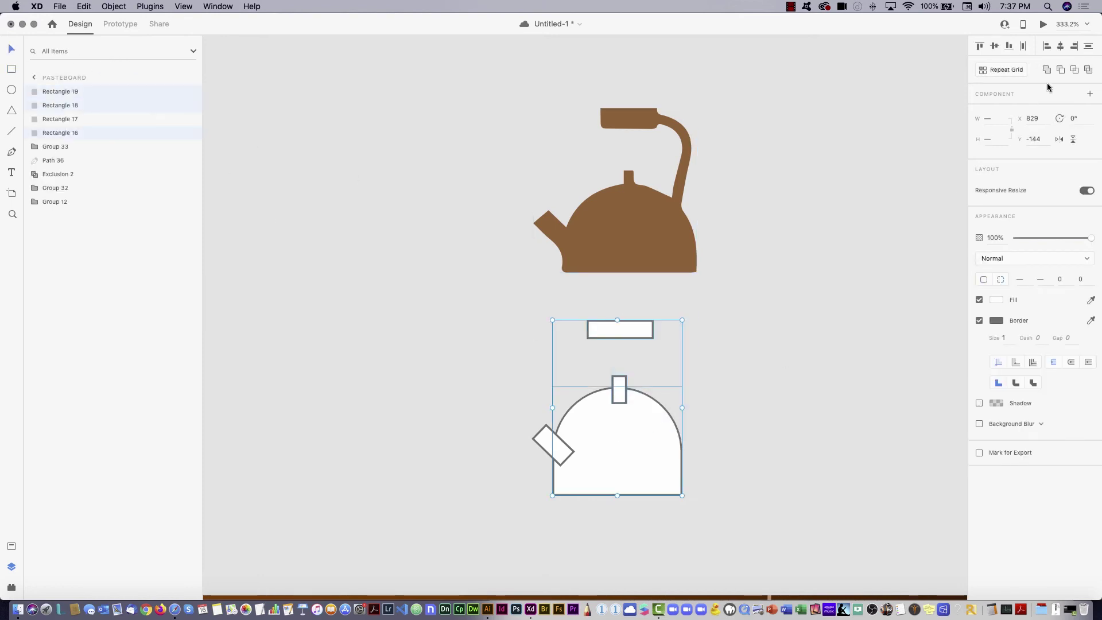
left_click(1060, 46)
left_click(738, 476)
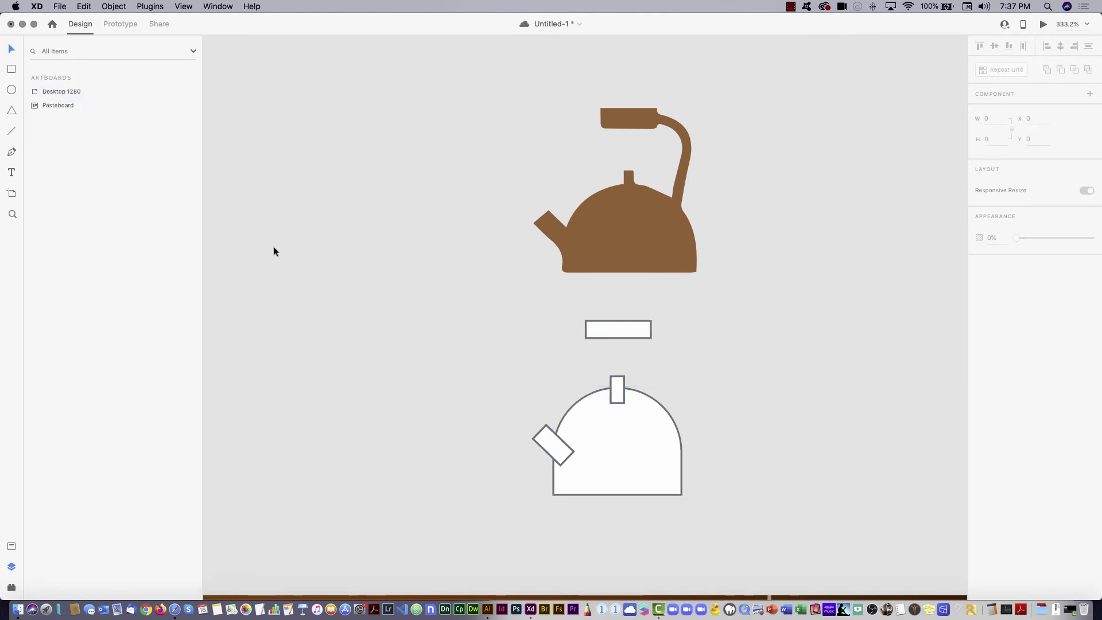
- Draw a handle path with the Pen tool from the grip's centre into the kettle body and reshape it into a smooth curve
left_click(12, 153)
left_click(618, 329)
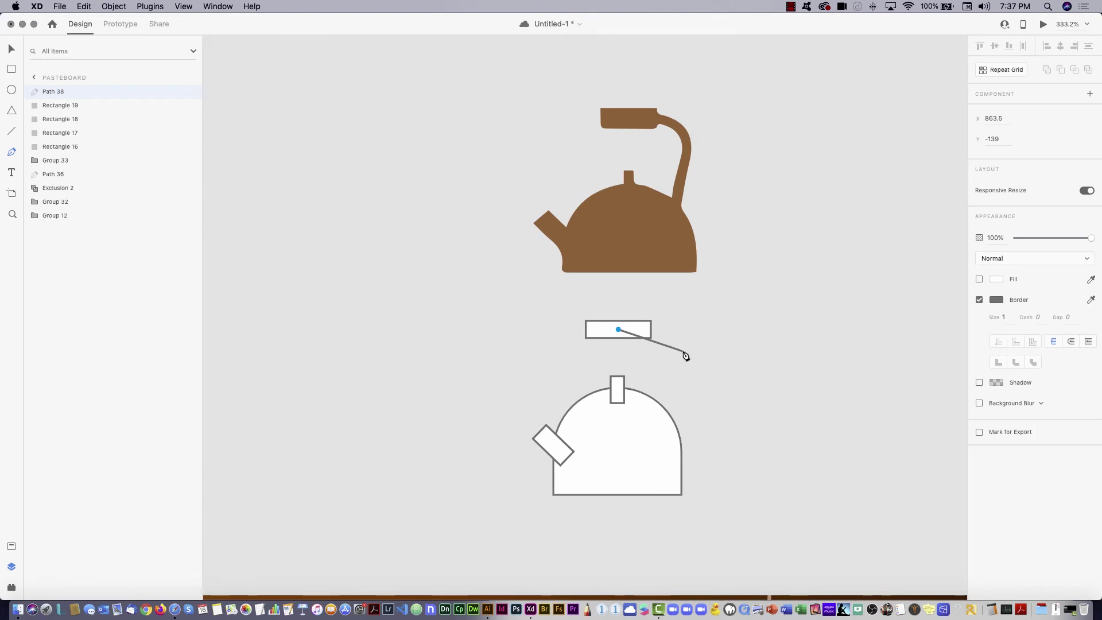
left_click_drag(686, 349, 683, 374)
left_click(655, 447)
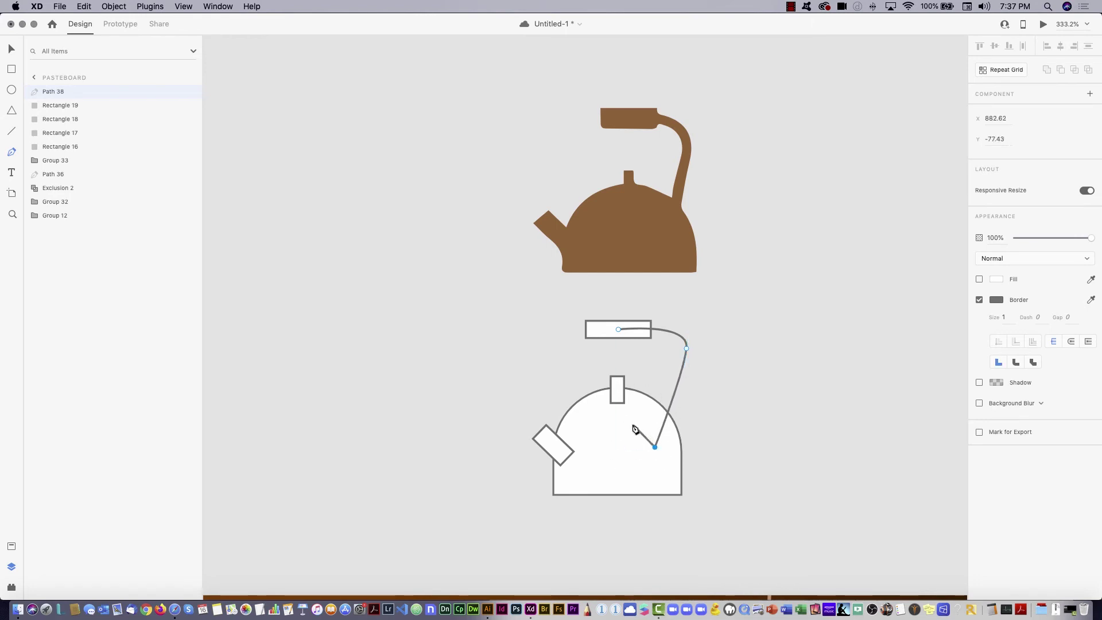
key("Escape")
mouse_move(683, 373)
left_mouse_down()
mouse_move(710, 411)
mouse_move(692, 401)
mouse_move(691, 378)
left_mouse_up()
left_click_drag(686, 350, 716, 321)
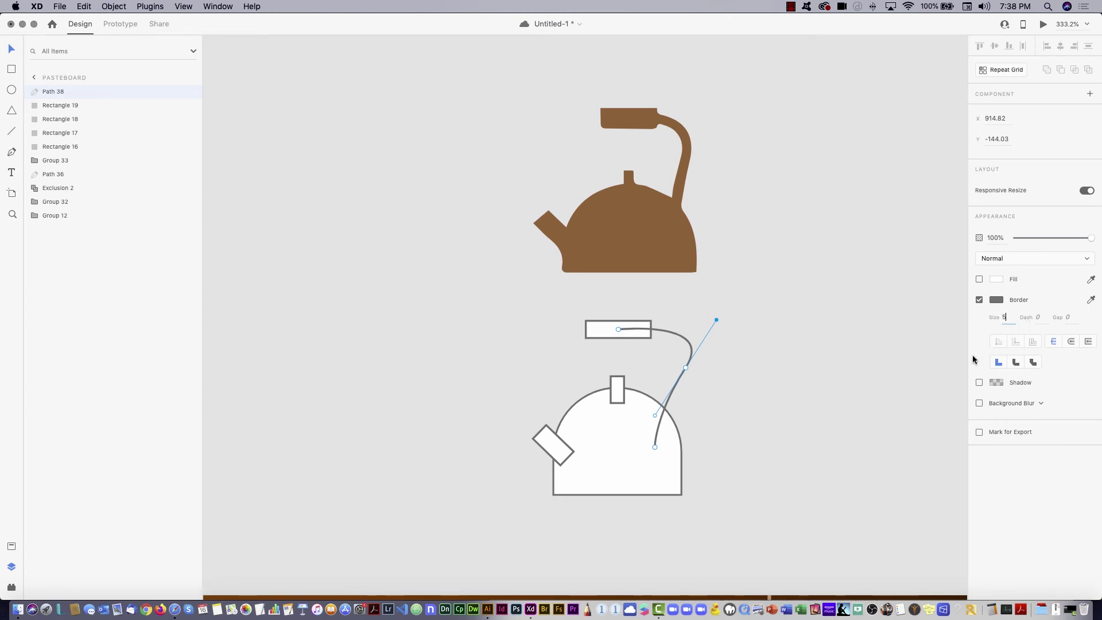
- Set the handle's border size to 5, and colour the handle and borderless kettle shapes with the reference kettle's brown
key("Tab")
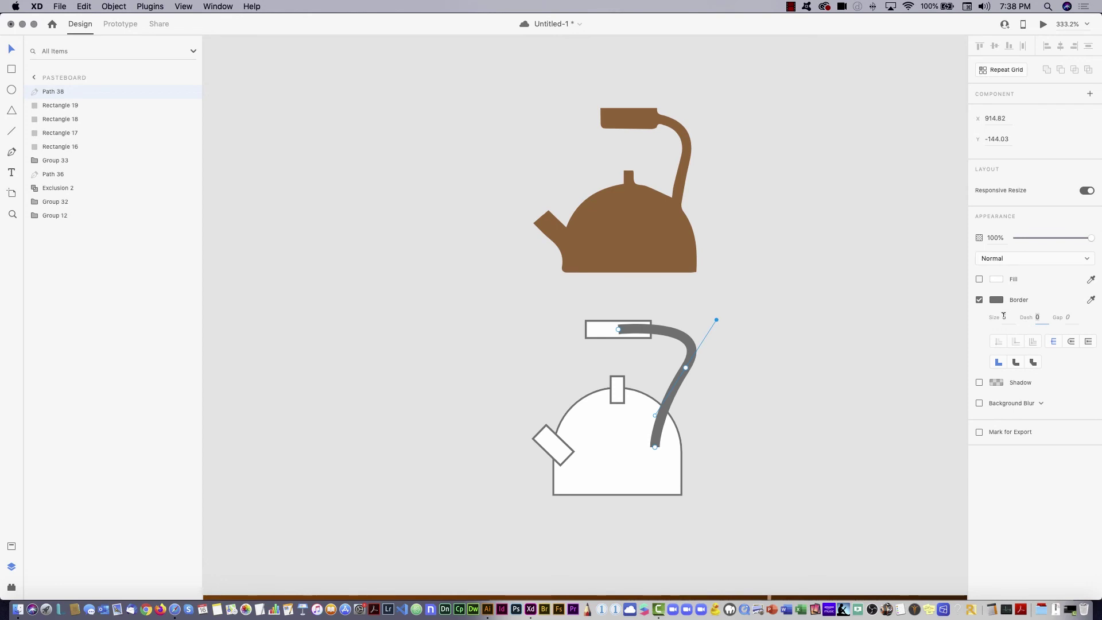
key("Escape")
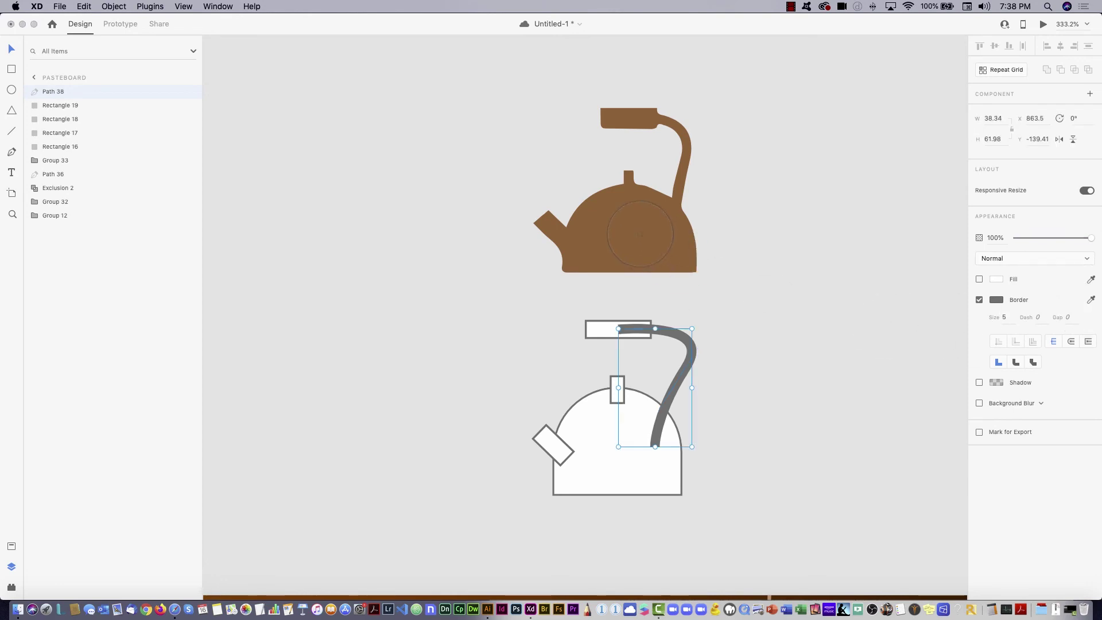
left_click_drag(521, 321, 616, 475)
left_click(979, 320)
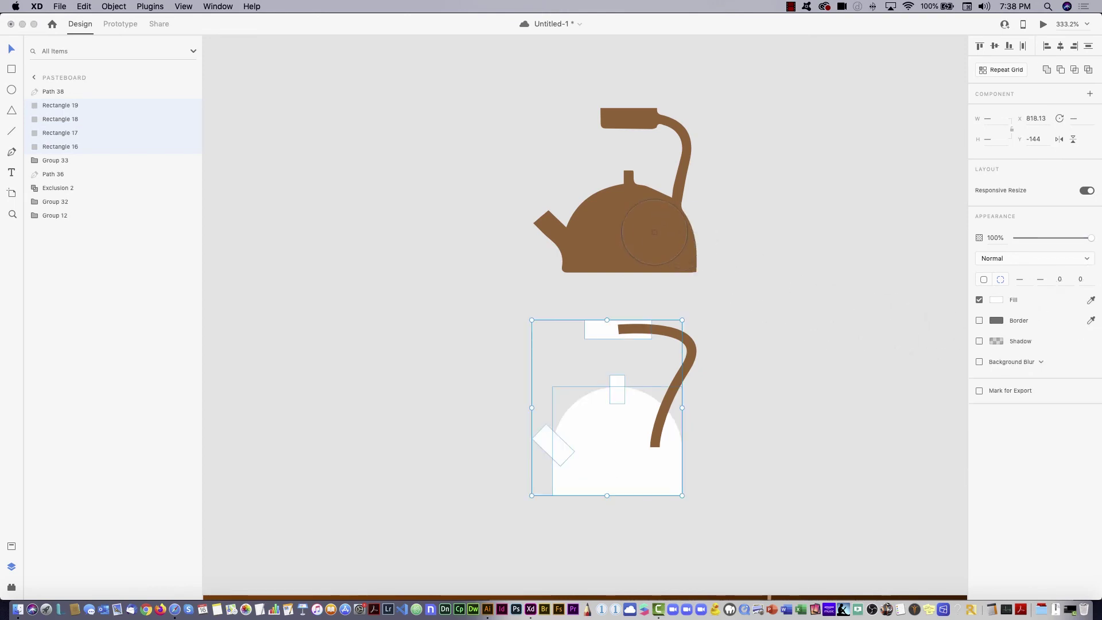
left_click(654, 233)
left_click(497, 538)
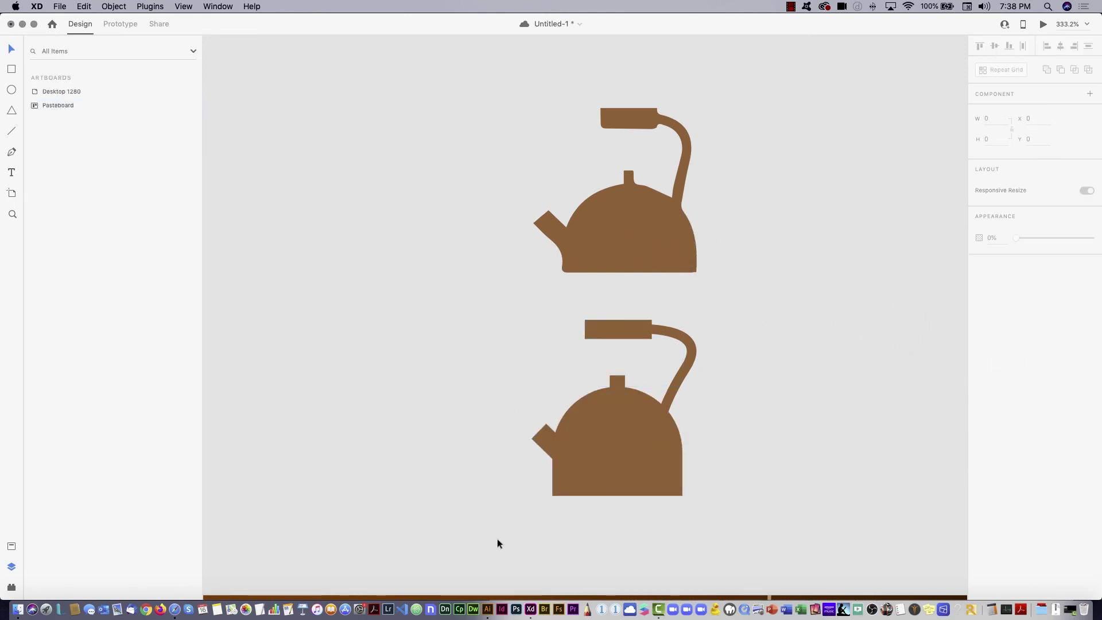
- Group the handle, grip, knob, spout and body of the new kettle
left_click_drag(483, 315, 772, 527)
right_click(639, 428)
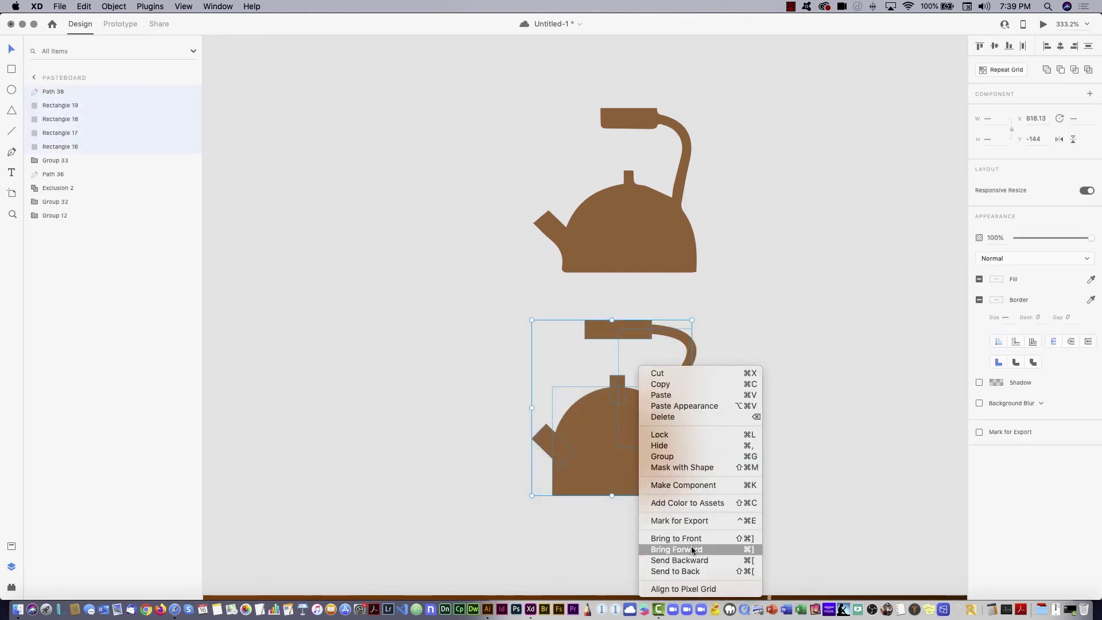
left_click(692, 455)
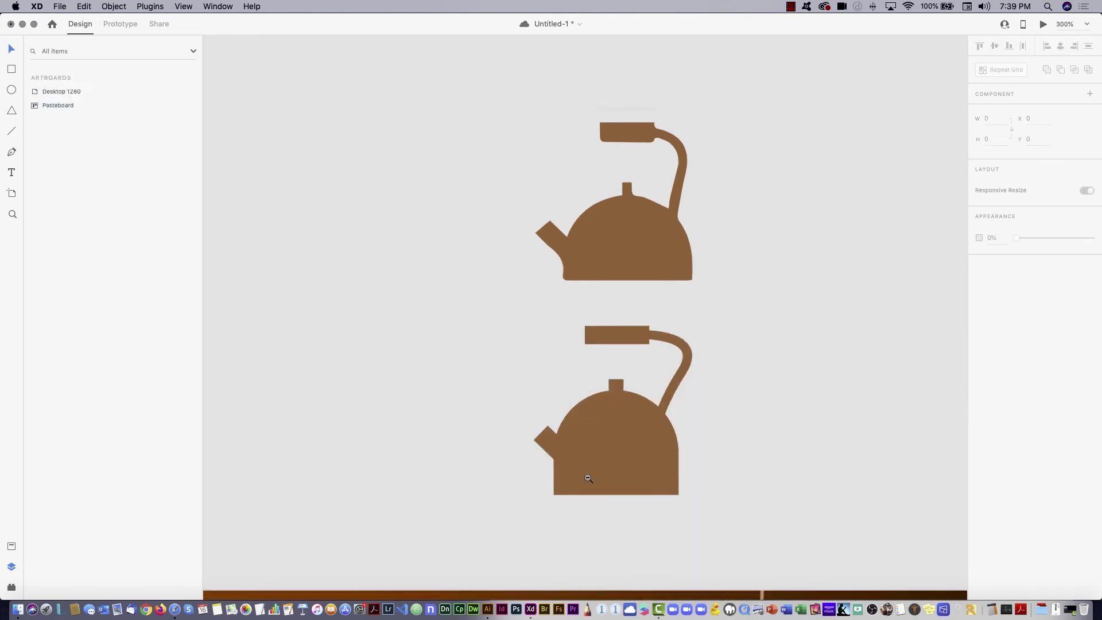
- Delete the original reference icon group and the leftover white cup shape from the pasteboard
left_click(587, 478, "alt+super")
left_click(587, 478, "alt+super")
left_click(587, 478, "alt+super")
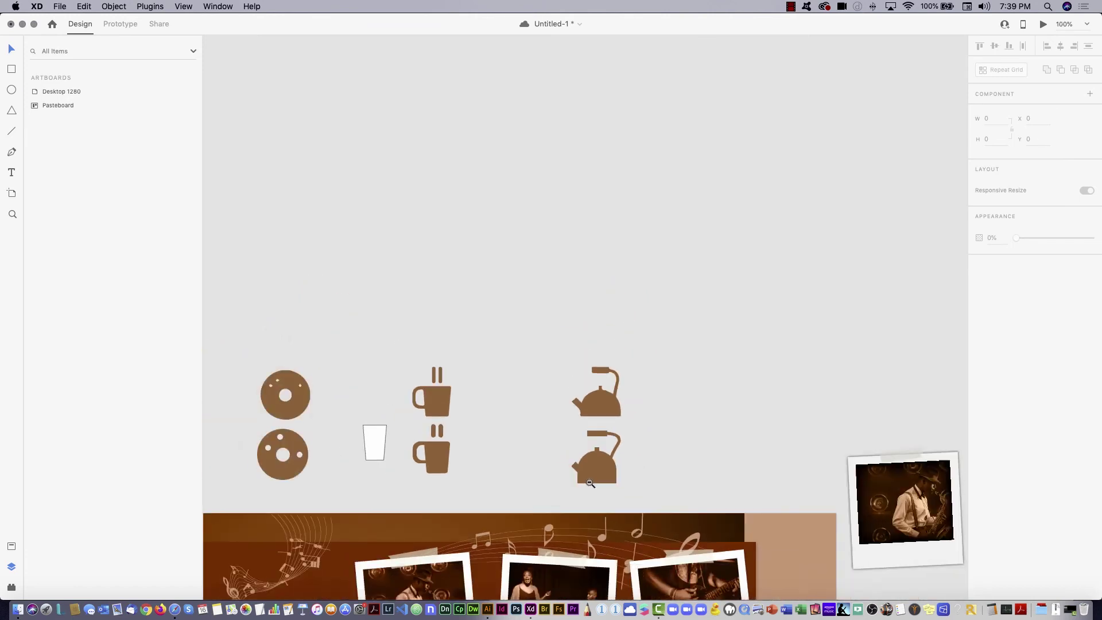
left_click_drag(562, 487, 700, 424)
left_click(550, 333)
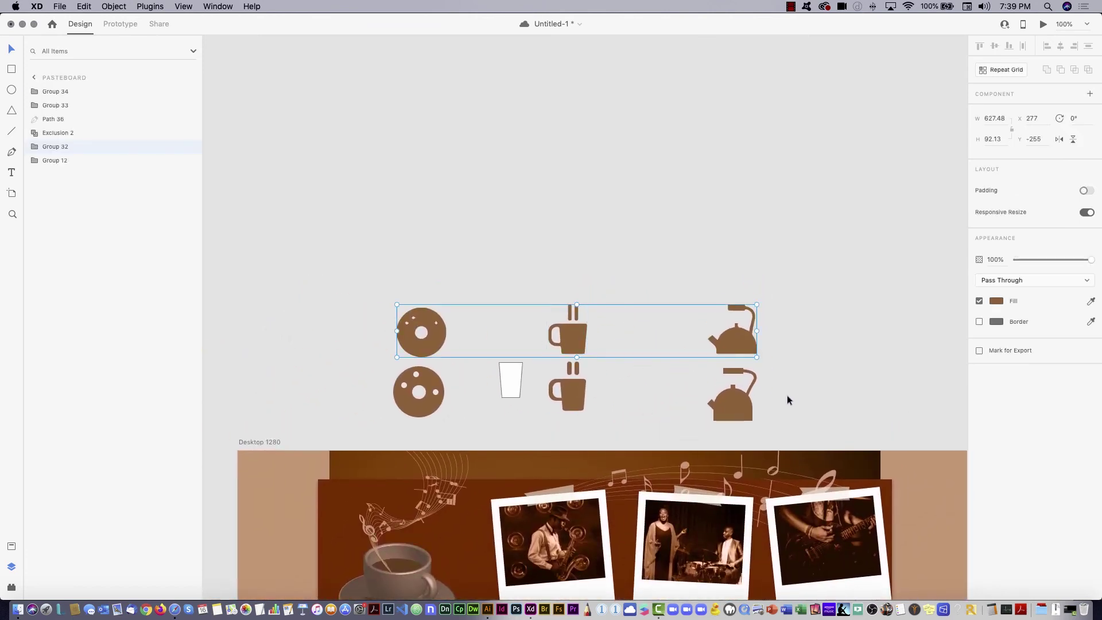
key("Delete")
left_click(509, 390)
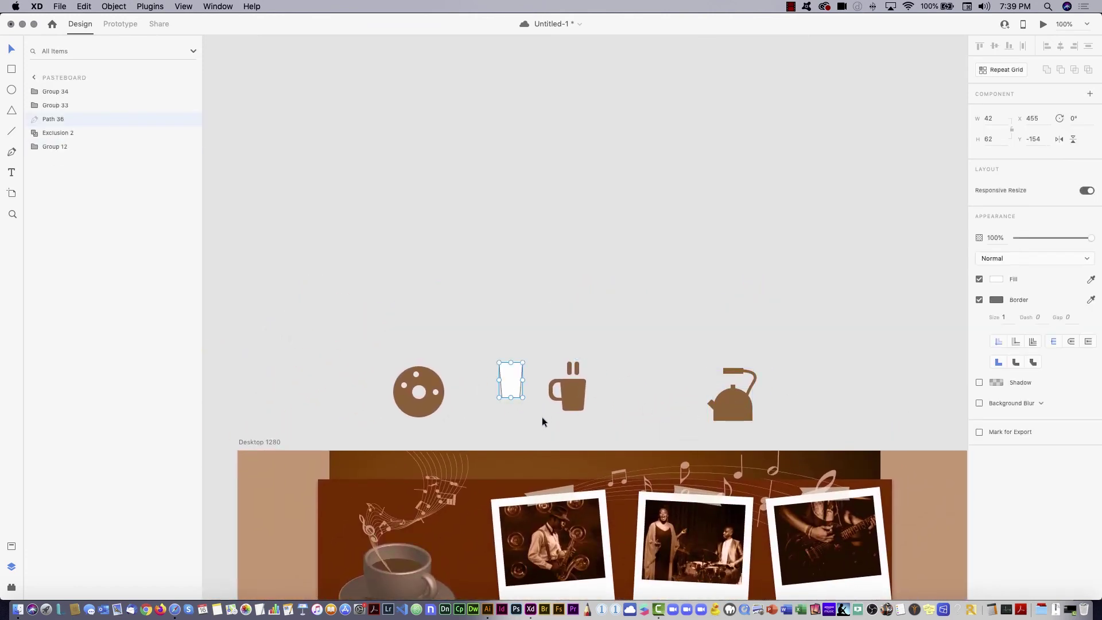
key("Delete")
- Reposition the donut at about X 297, Y -141, the mug at X 553, Y -152 and the kettle at X 815, Y -152
left_click(583, 403)
left_click(423, 412)
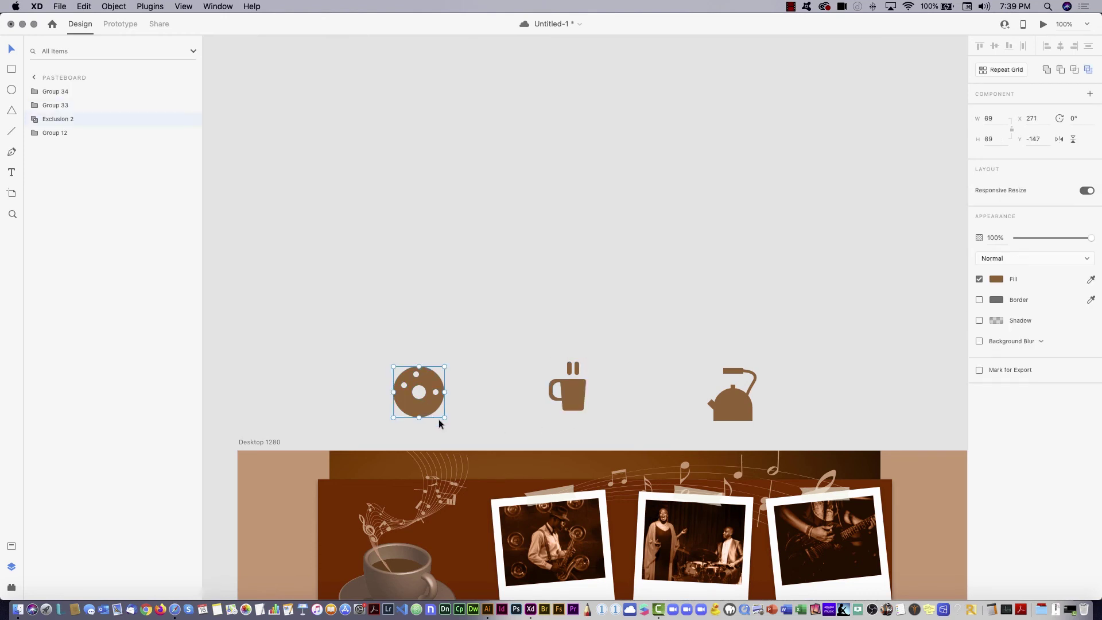
left_click_drag(439, 409, 453, 412)
left_click(578, 396)
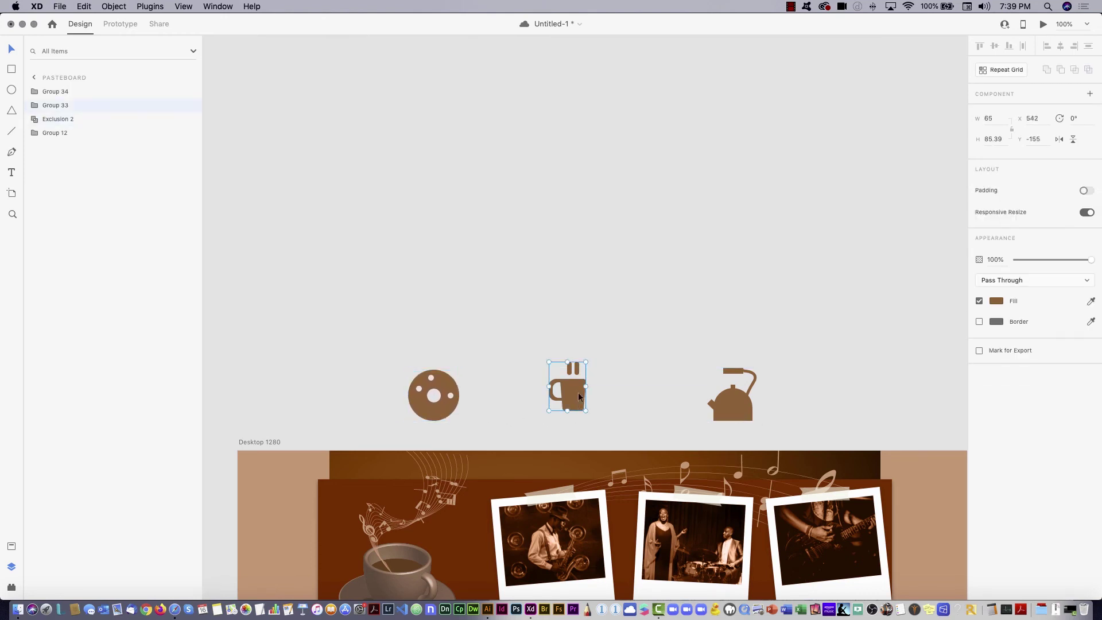
left_click_drag(579, 400, 585, 399)
left_click_drag(747, 412, 746, 407)
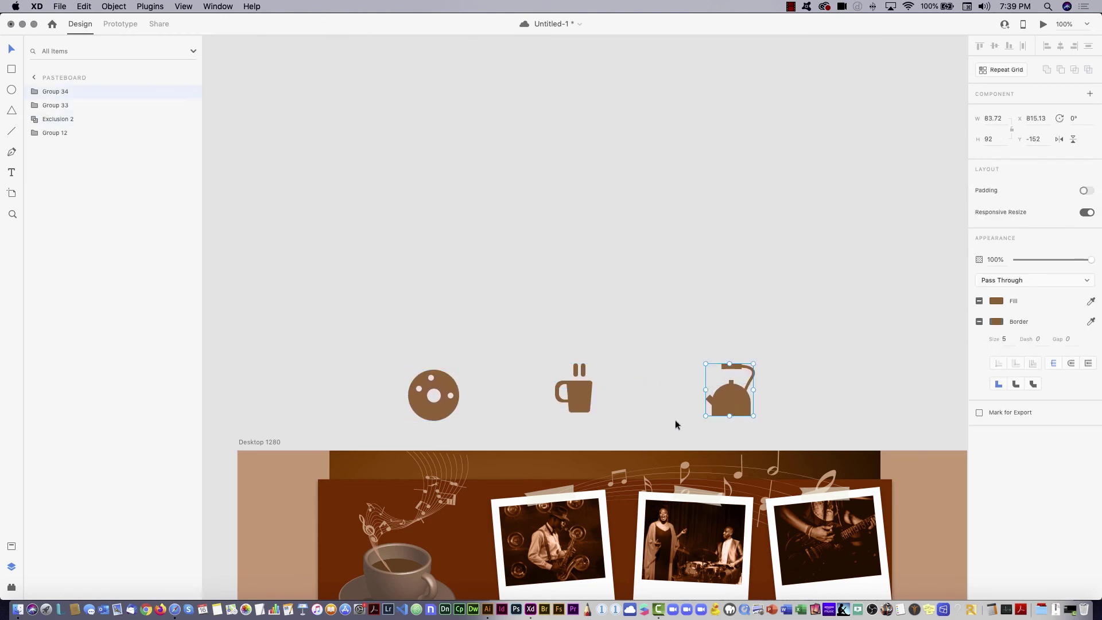
left_click(674, 420)
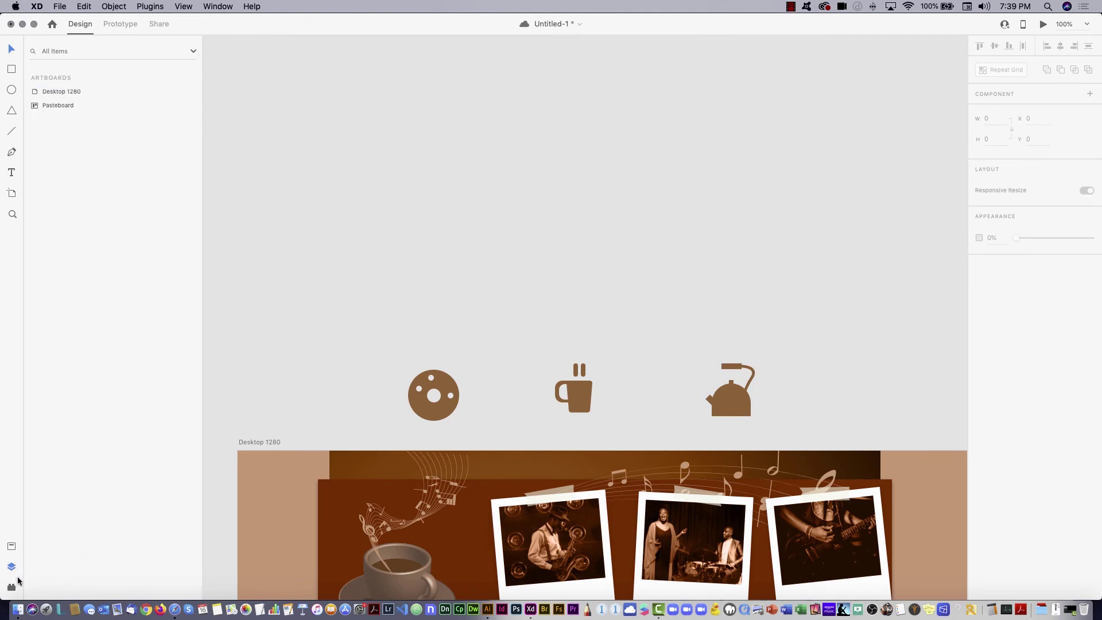
- Add the donut, mug and kettle icons to the document assets as three separate components
left_click(11, 546)
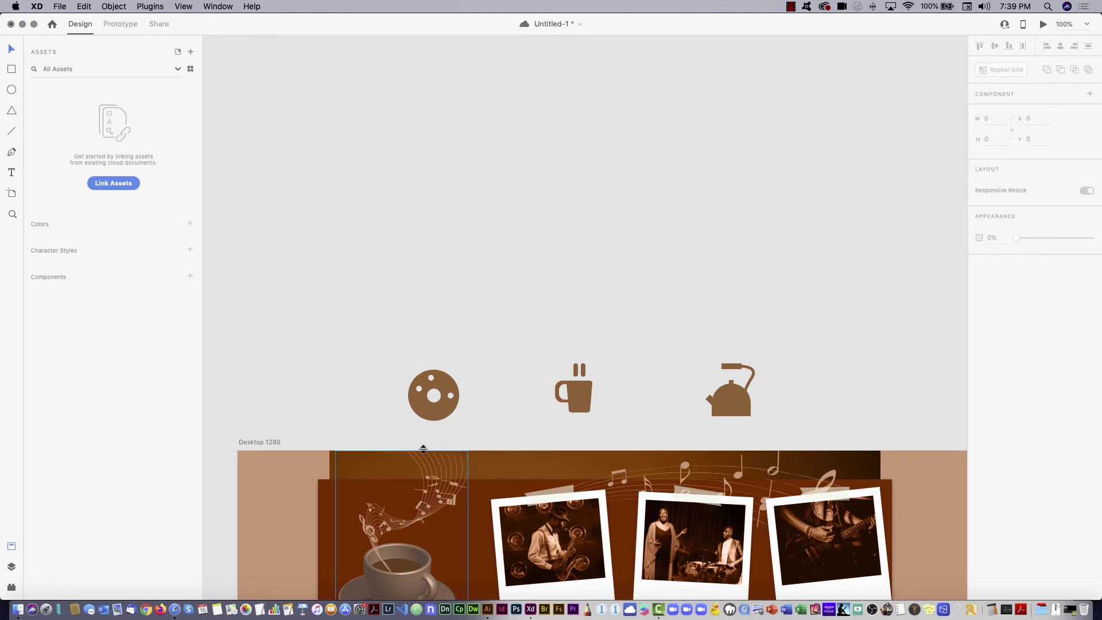
left_click(427, 418)
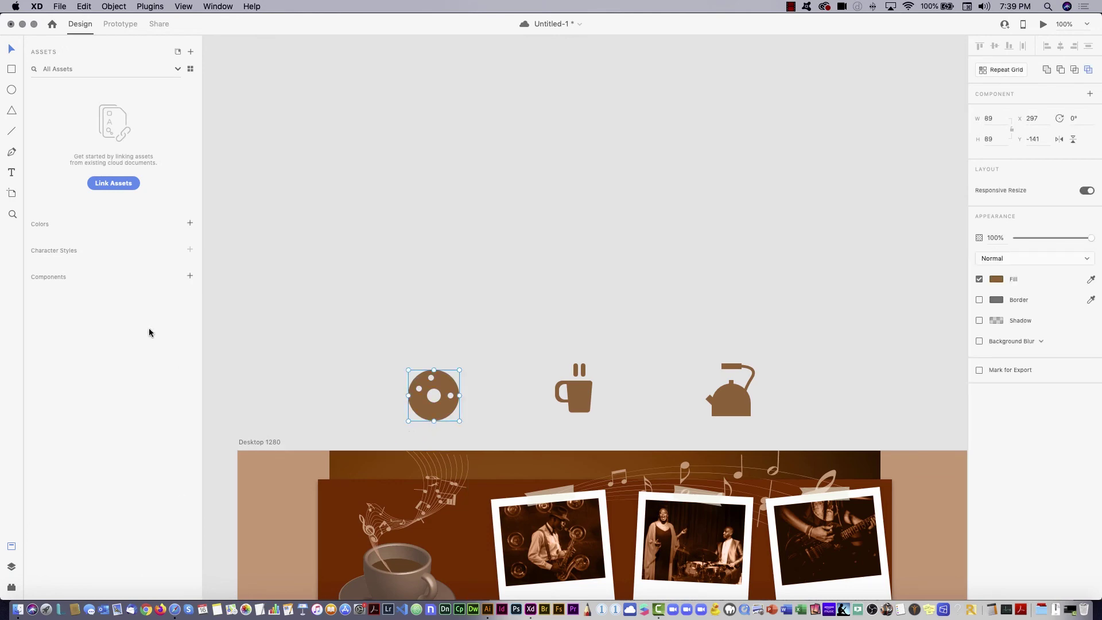
left_click(190, 278)
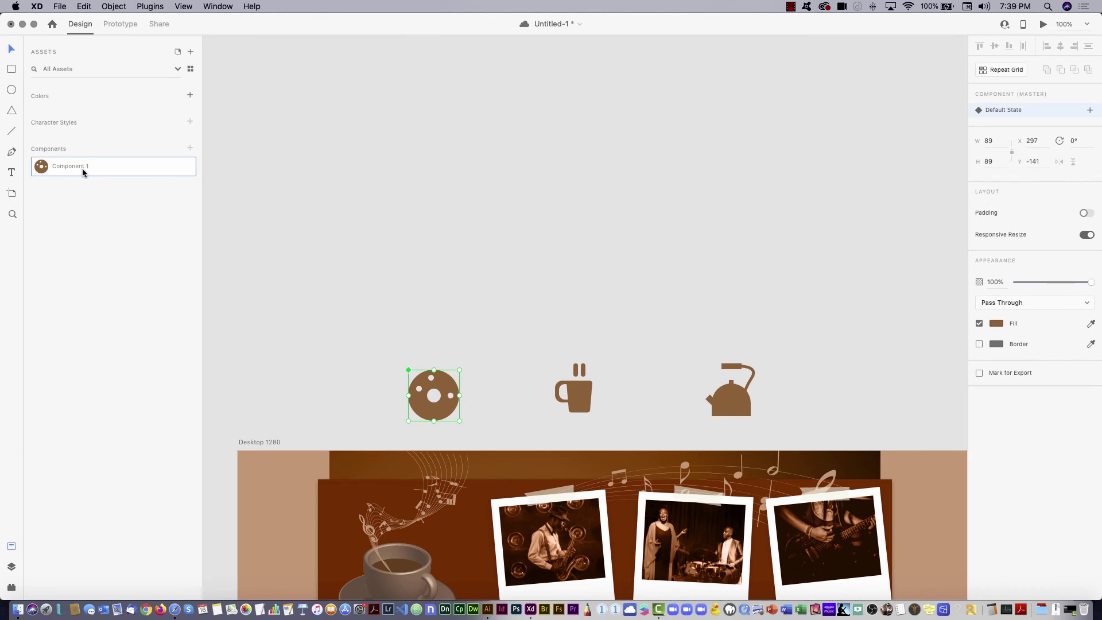
left_click(572, 399)
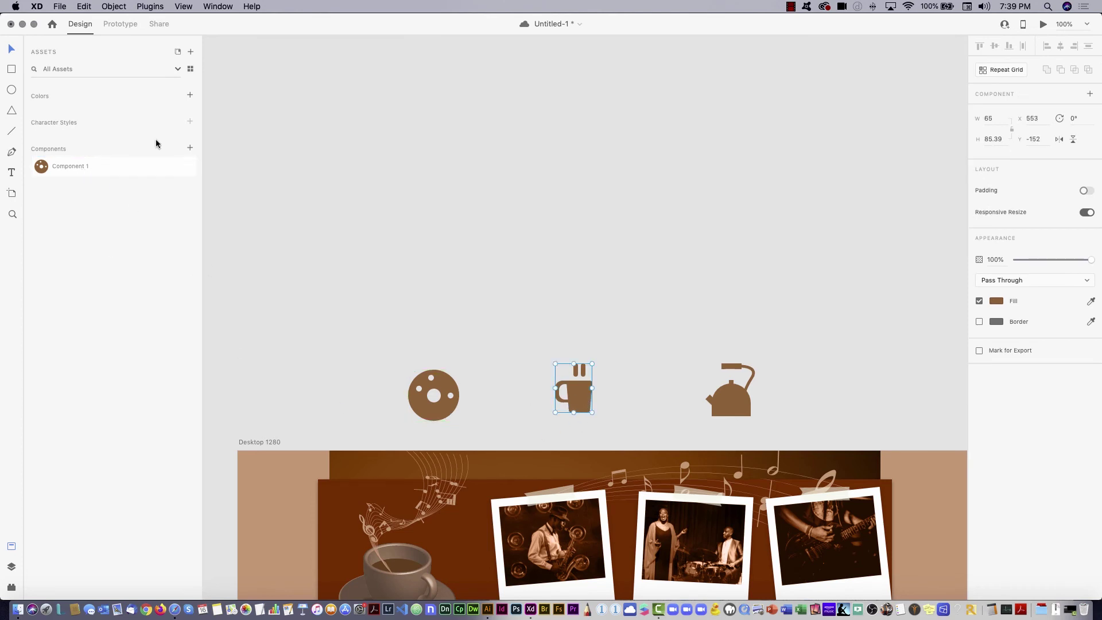
left_click(189, 149)
left_click(738, 395)
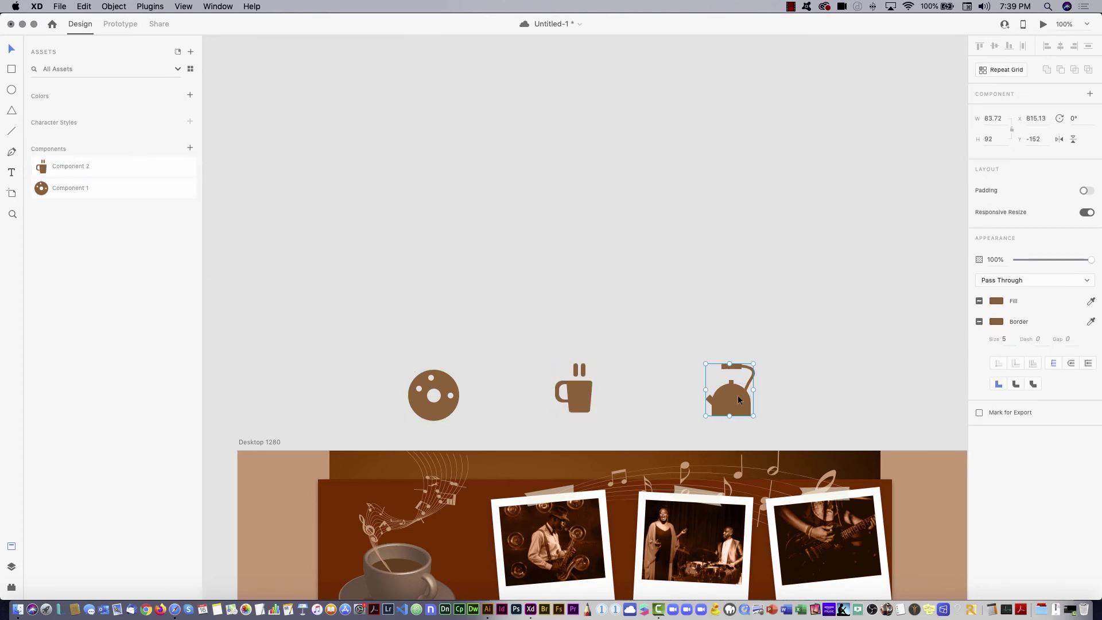
left_click(190, 149)
left_click(465, 283)
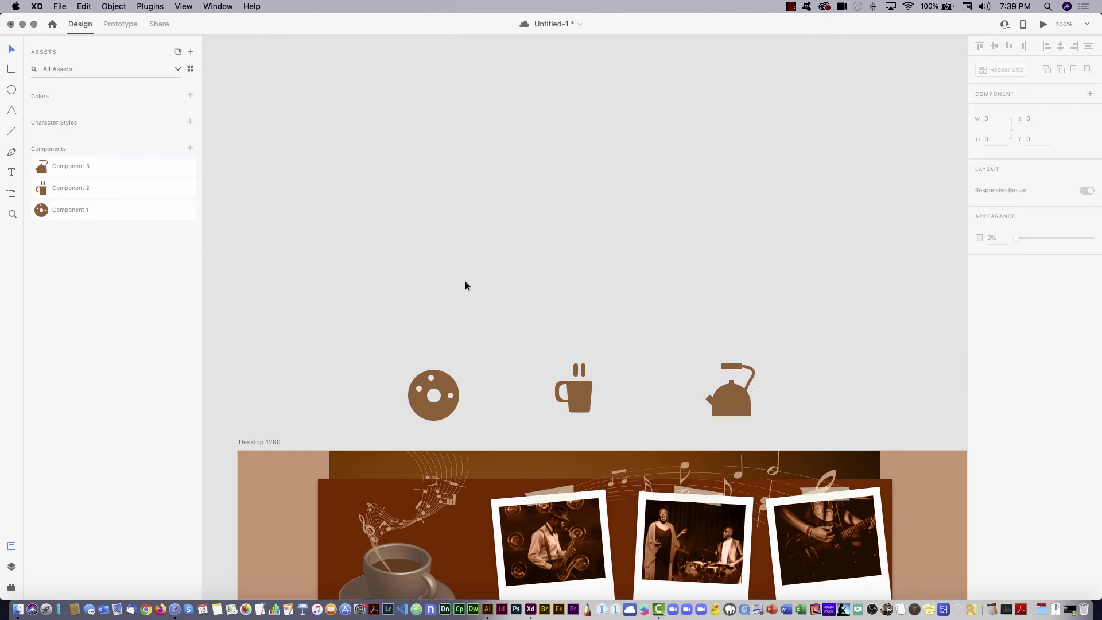
- Move the three icons together onto the artboard, just below the intro paragraph at about X 352, Y 640
scroll(619, 419, "down", 10)
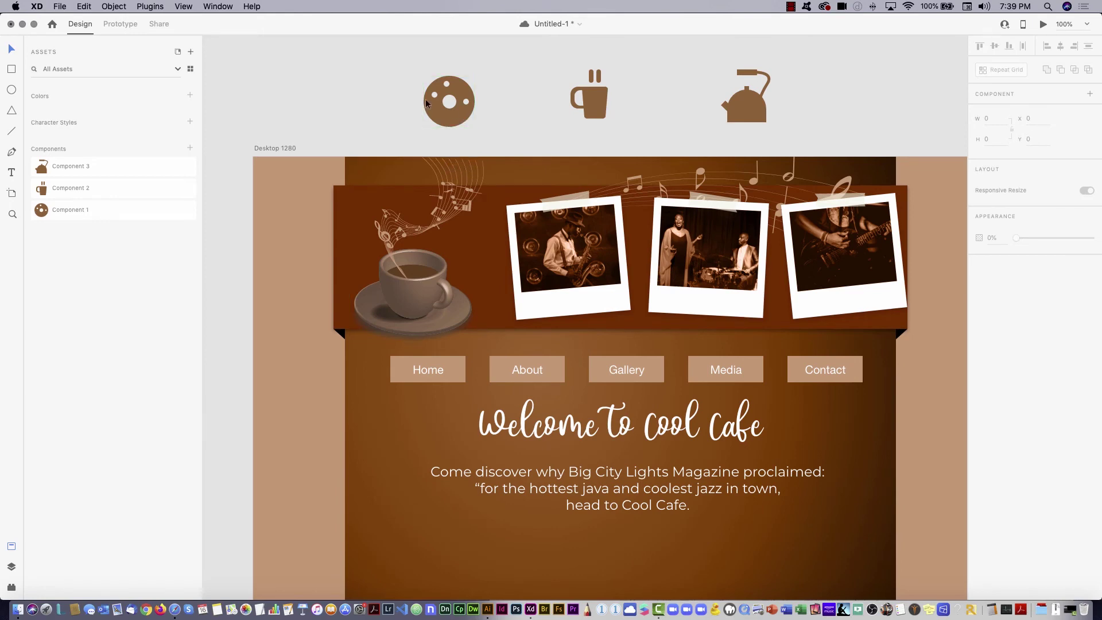
left_click_drag(373, 69, 795, 147)
left_click_drag(749, 115, 786, 575)
scroll(768, 317, "down", 5)
scroll(767, 317, "down", 5)
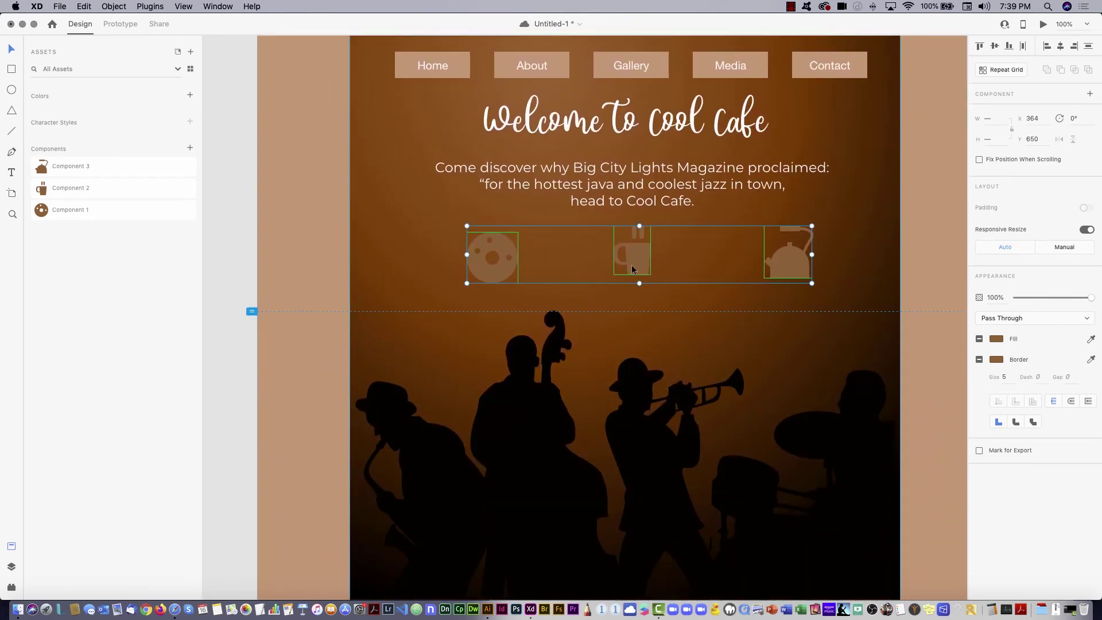
left_click_drag(631, 264, 627, 258)
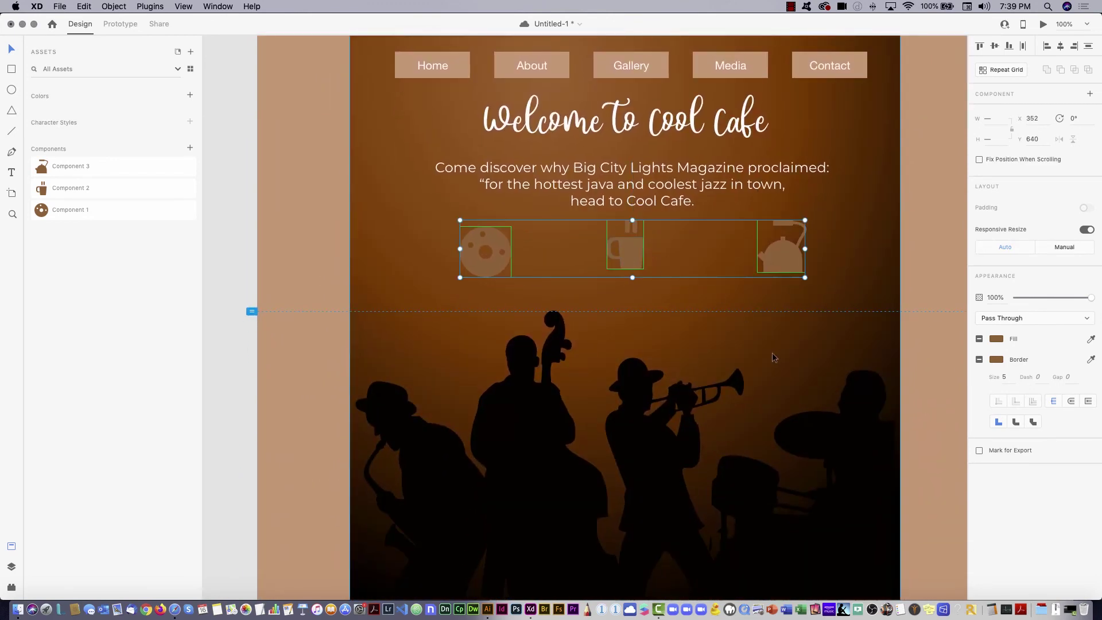
- Widen the icon row by moving the kettle outward to about X 890 and the donut outward to about X 313
left_click(773, 354)
left_click_drag(794, 255, 801, 258)
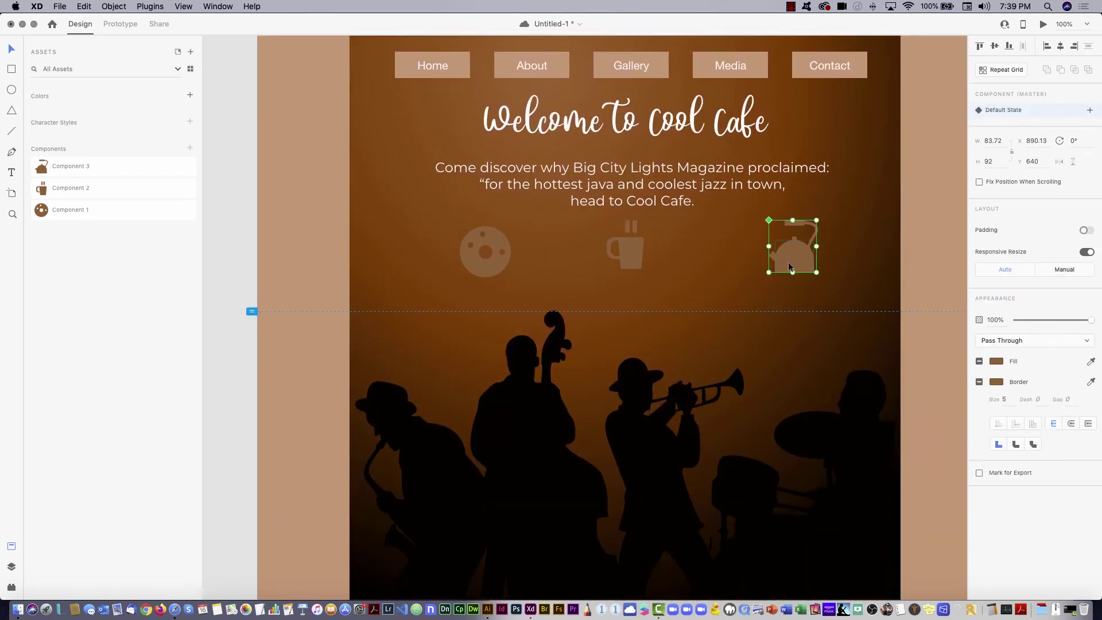
left_click_drag(485, 261, 467, 261)
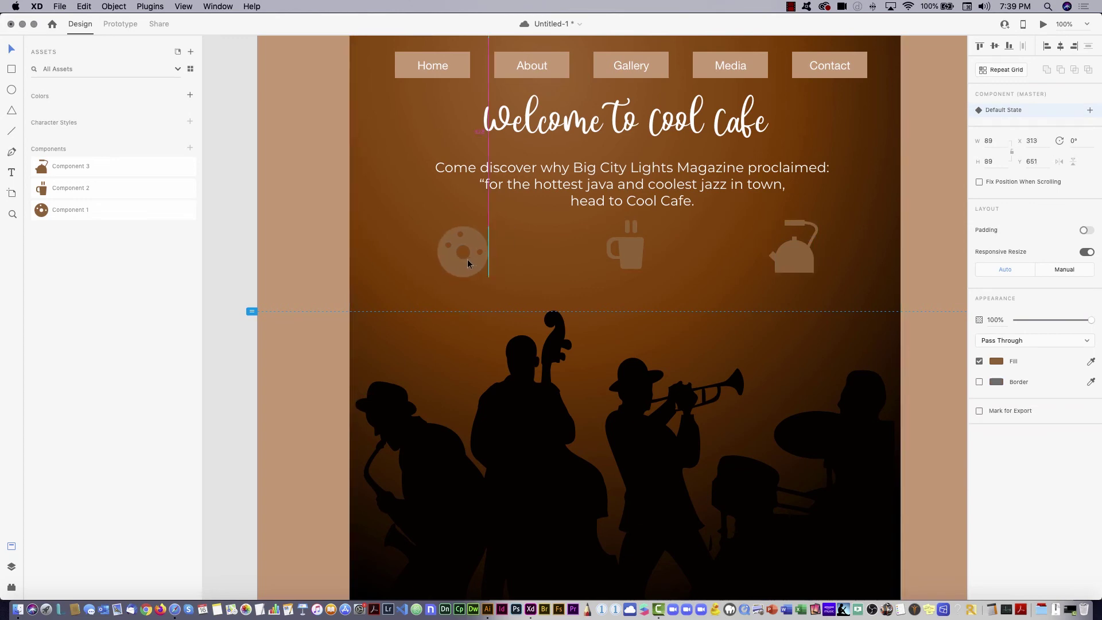
left_click(268, 356)
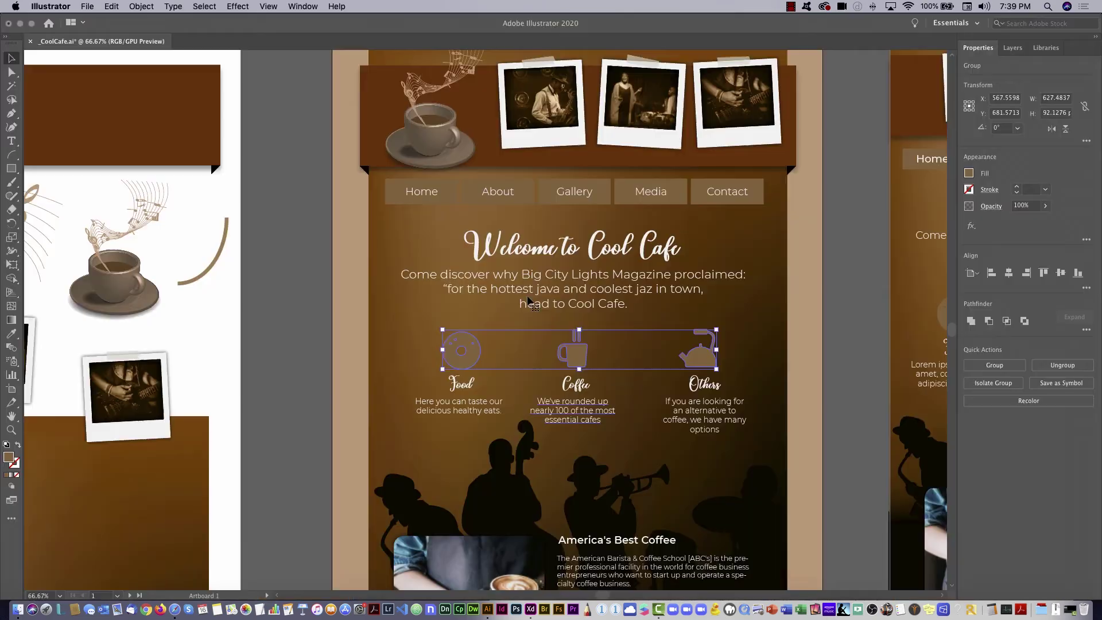
- Check the Food caption in the Illustrator design and duplicate XD's "Welcome to Cool Cafe" heading below the donut icon
double_click(459, 384)
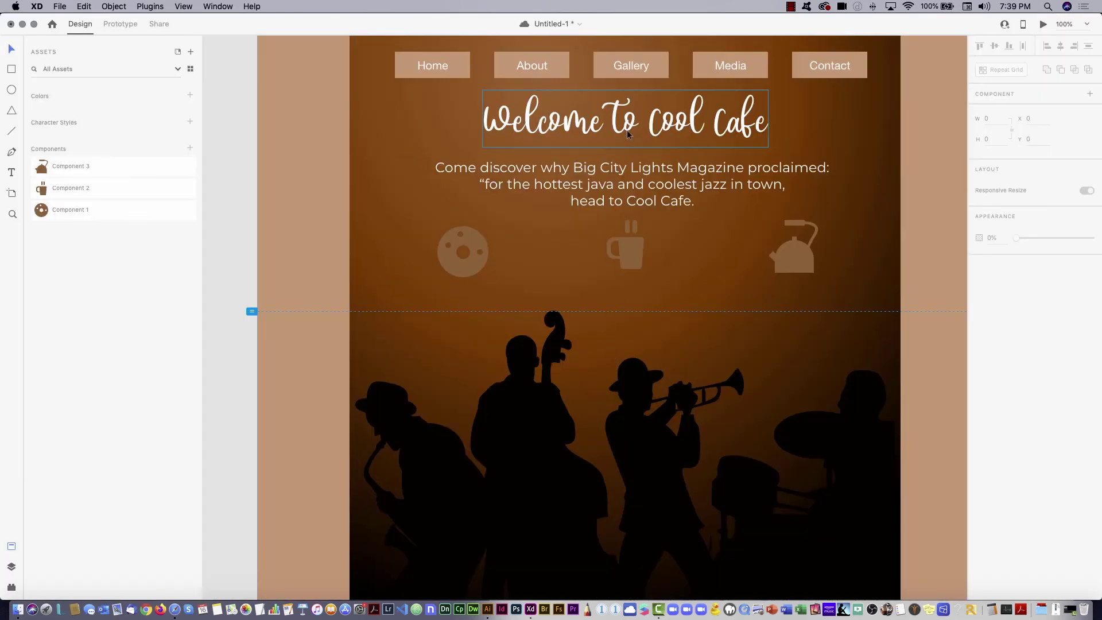
left_click(627, 132)
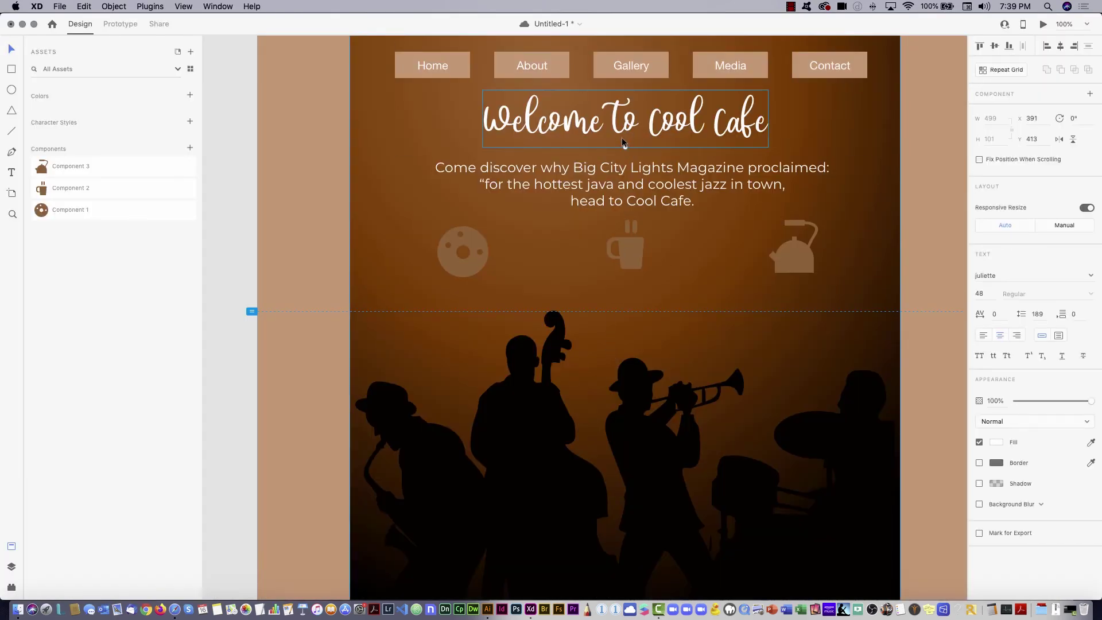
key("super+c")
key("super+v")
left_click_drag(628, 126, 487, 331)
- Reduce the duplicated heading's font size to 22
left_click(980, 292)
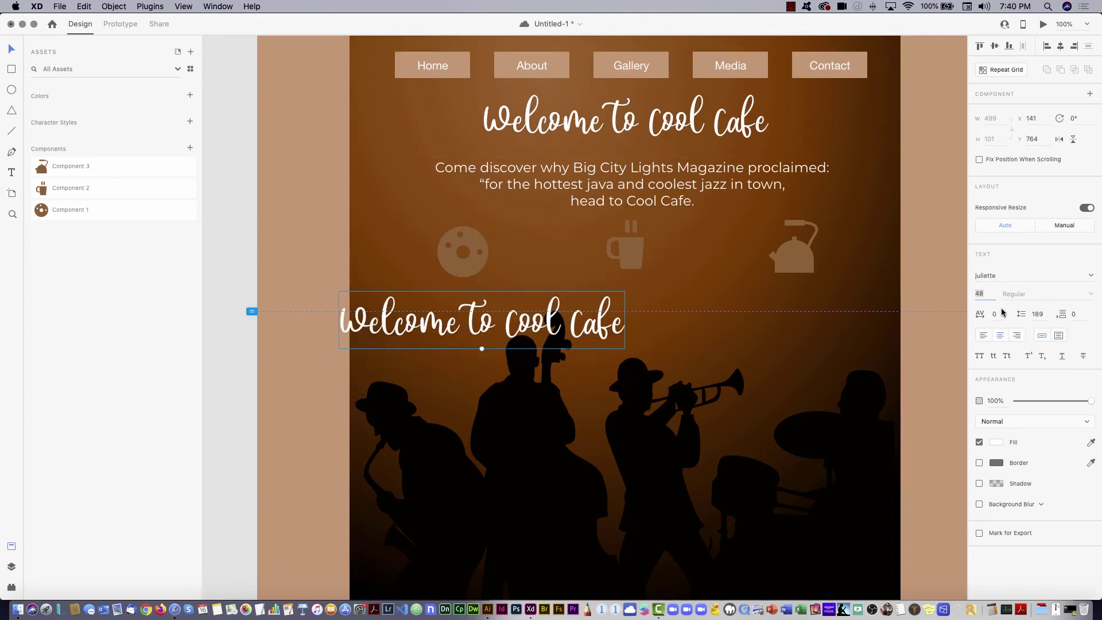
type("18")
key("Return")
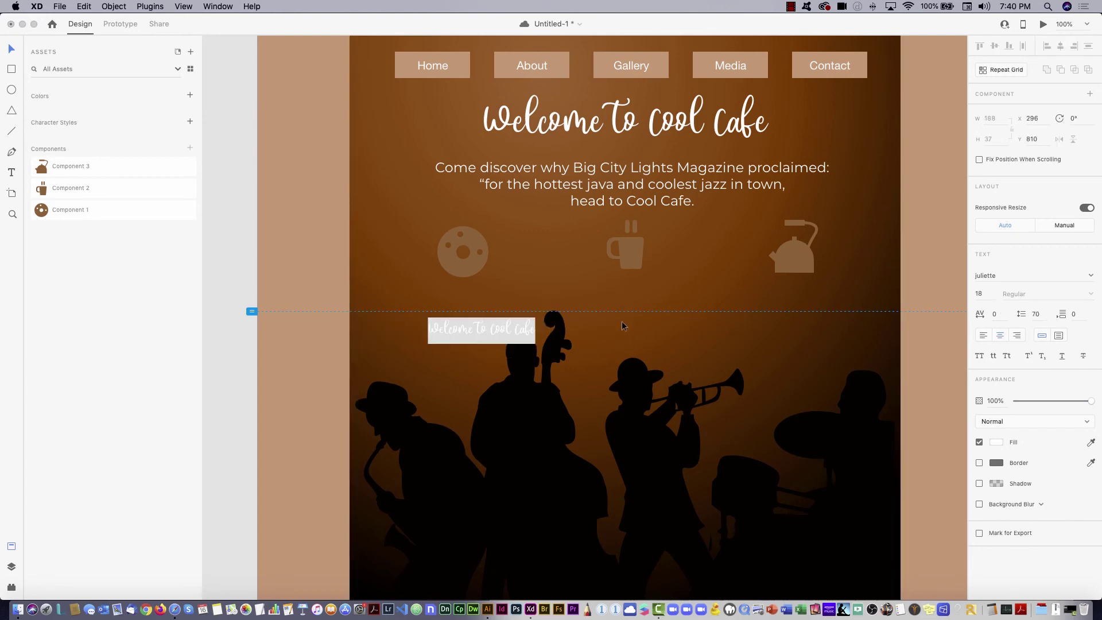
left_click(981, 293)
type("22")
key("Return")
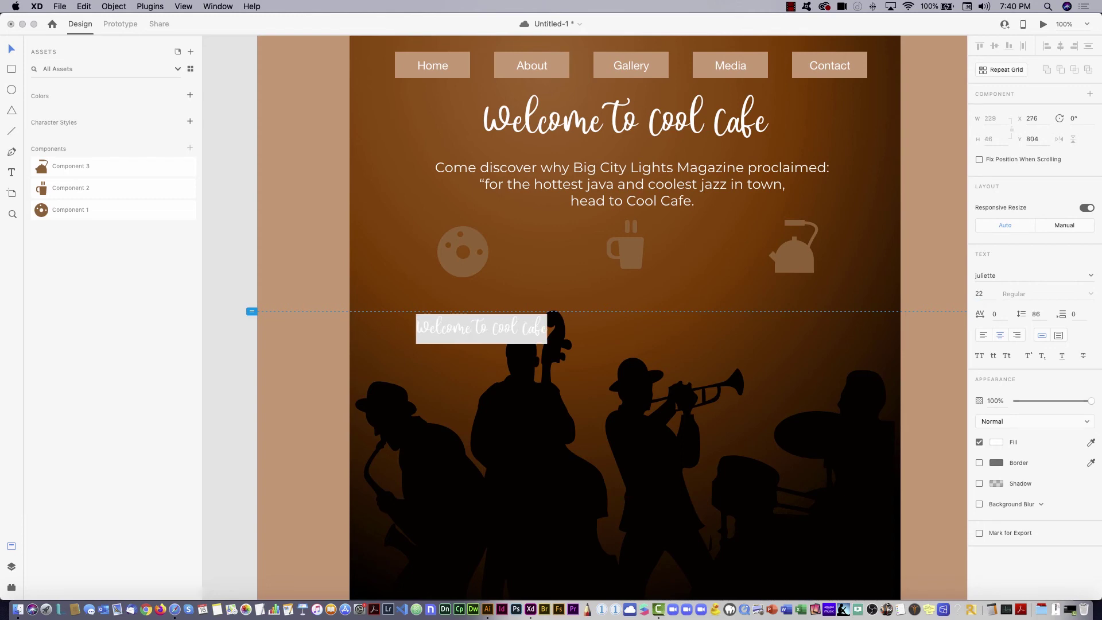
- Replace the duplicated heading's text with "Food" and centre it beneath the donut icon
type("Food")
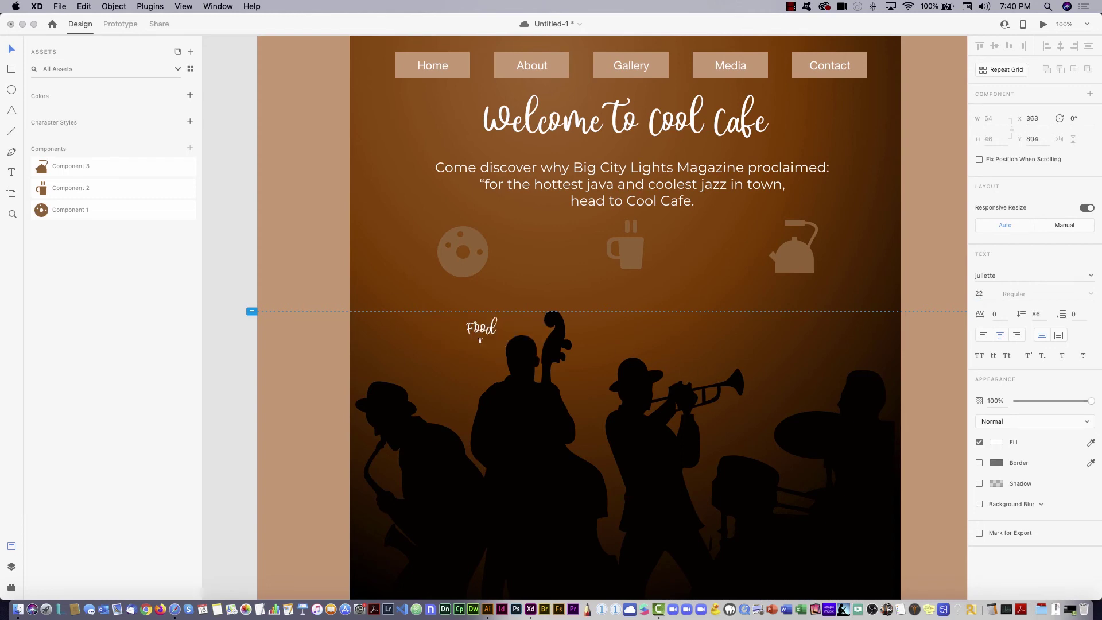
left_click_drag(480, 328, 469, 332)
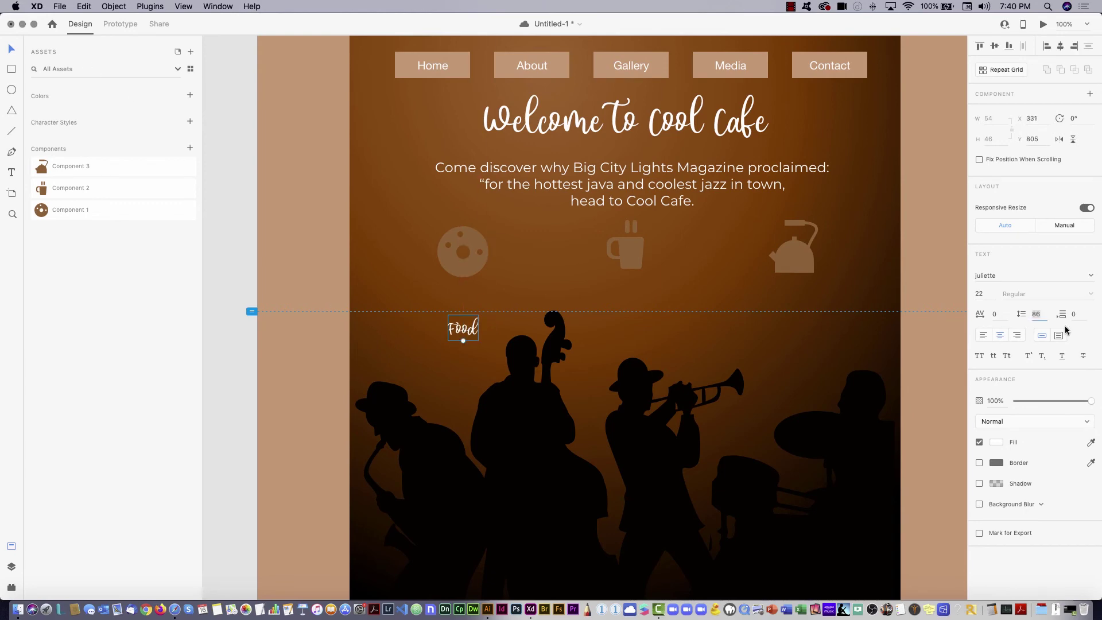
- Set the Food heading's line spacing to 24, and copy the description below Food from the Illustrator design
key("Return")
key("super+Tab")
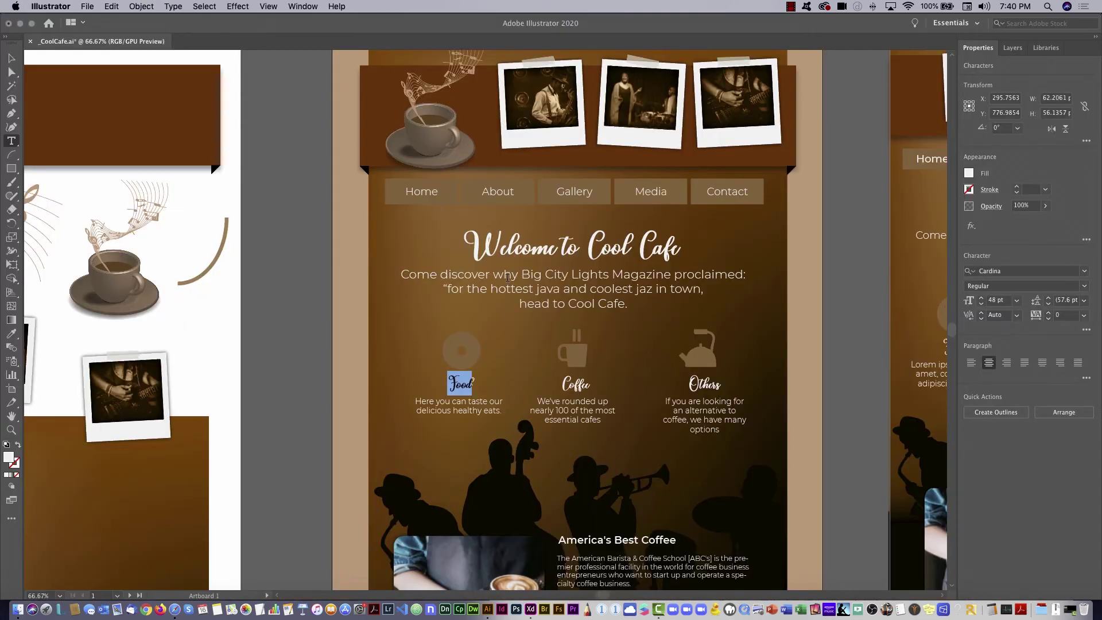
triple_click(471, 403)
key("super+Tab")
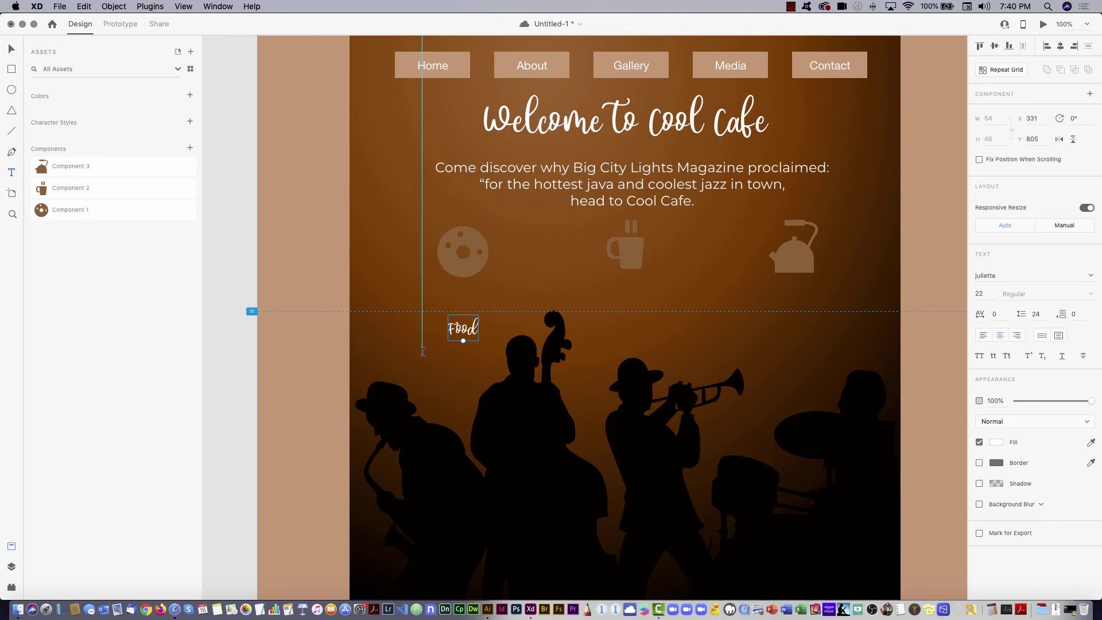
- Add a text box about 137 by 64 below the Food heading, formatted in Montserrat, size 18, line spacing 22
left_click_drag(422, 354, 504, 389)
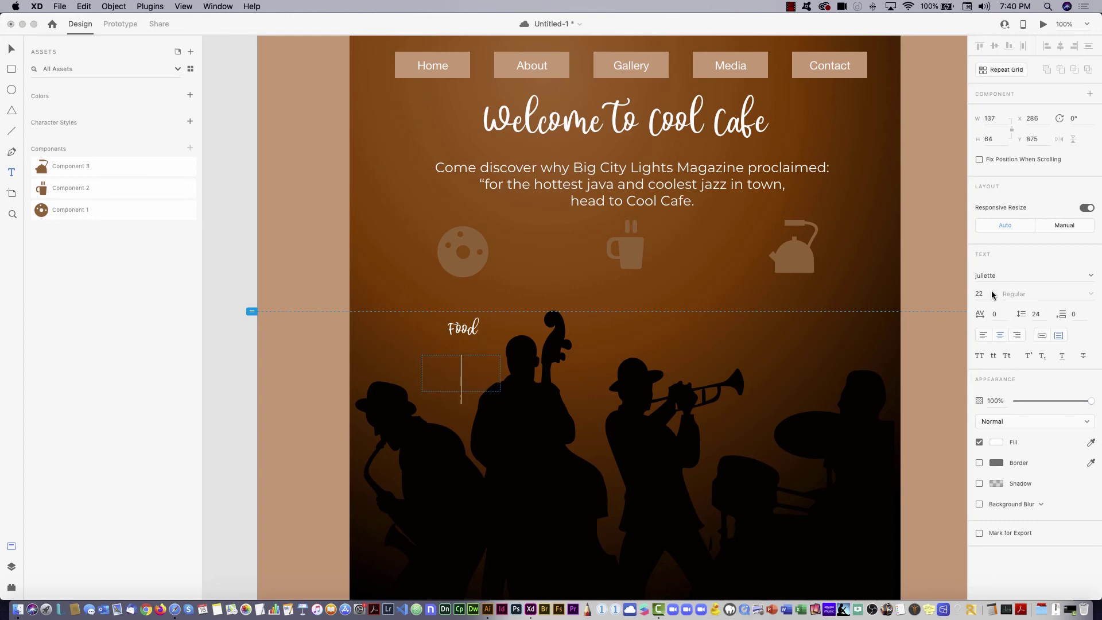
left_click(999, 272)
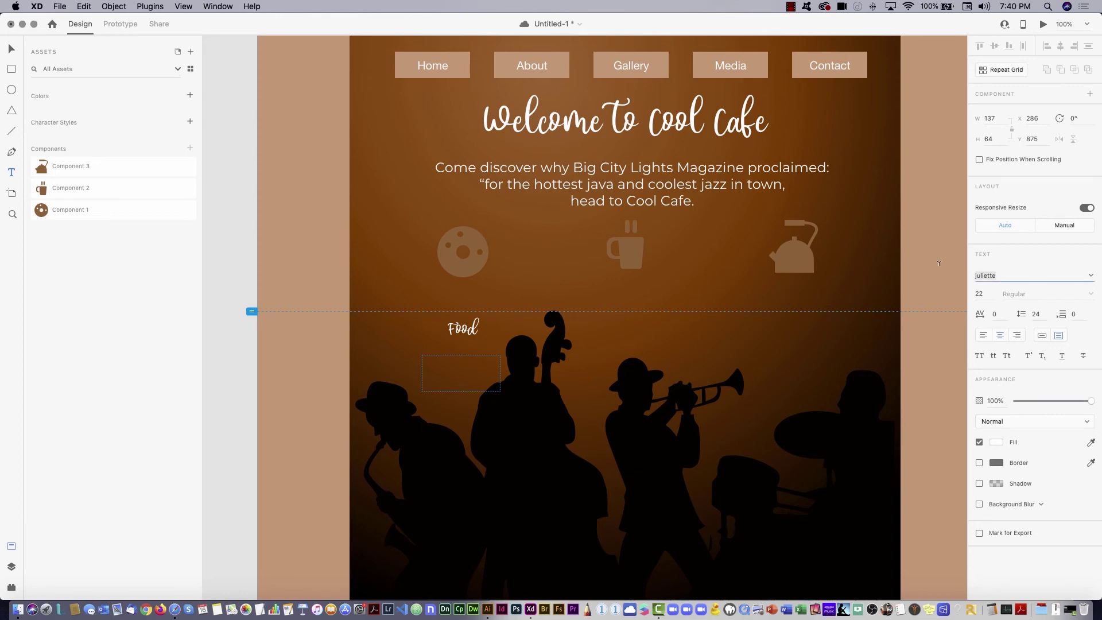
type("Montserrat")
key("Tab")
type("18")
key("Tab")
key("Tab")
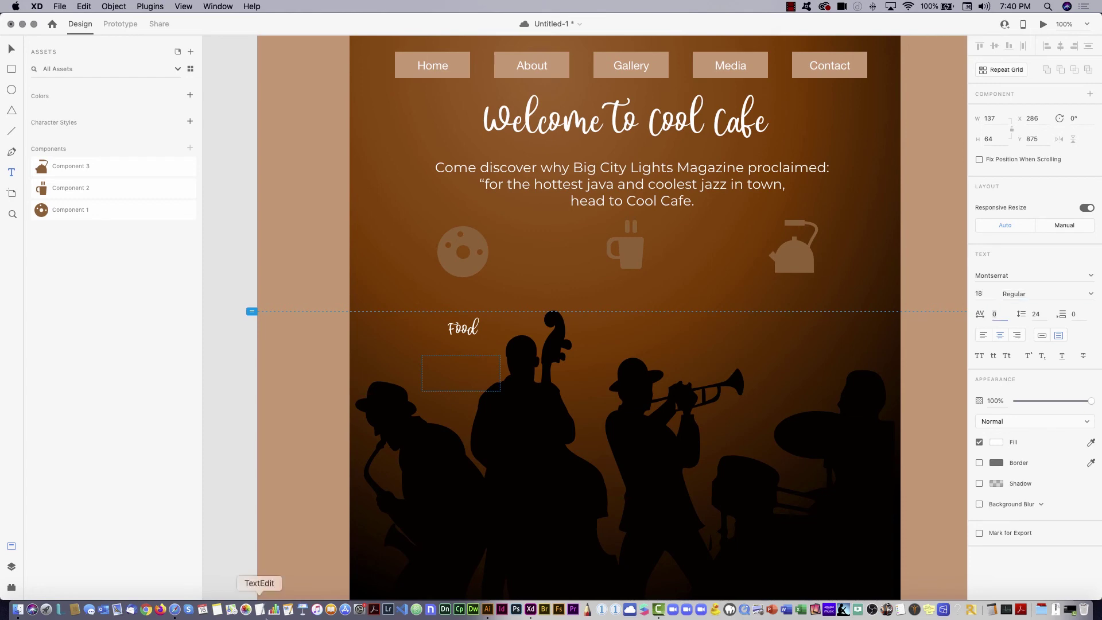
key("Tab")
type("22")
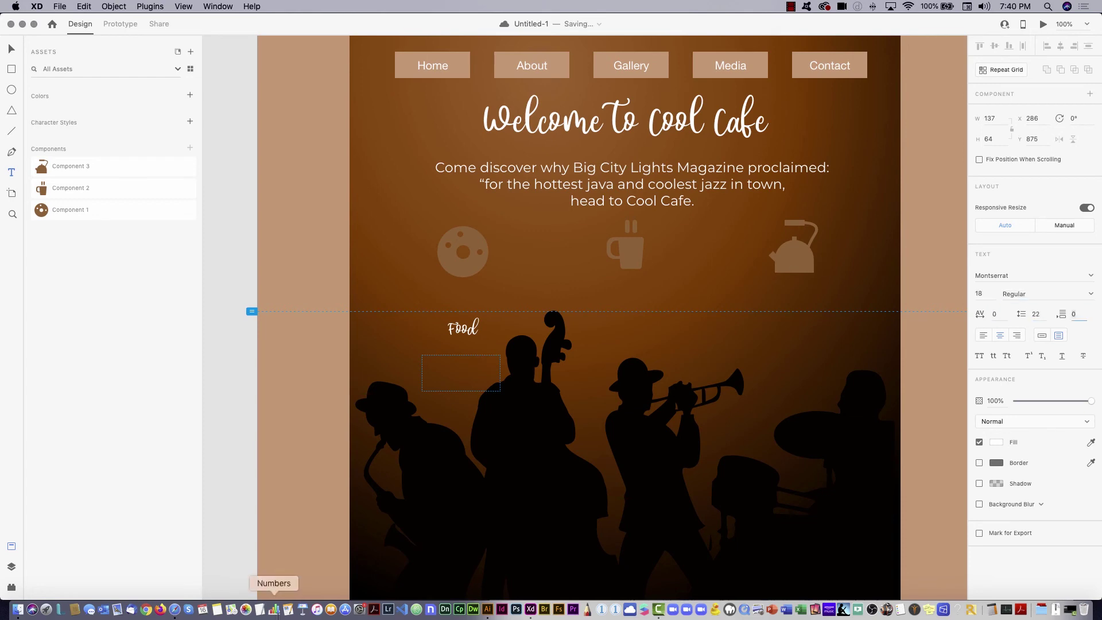
- Paste "Here you can taste our delicious healthy eats." into the text box and fit it, about 147 high, closely beneath the Food heading
left_click(457, 369)
key("super+v")
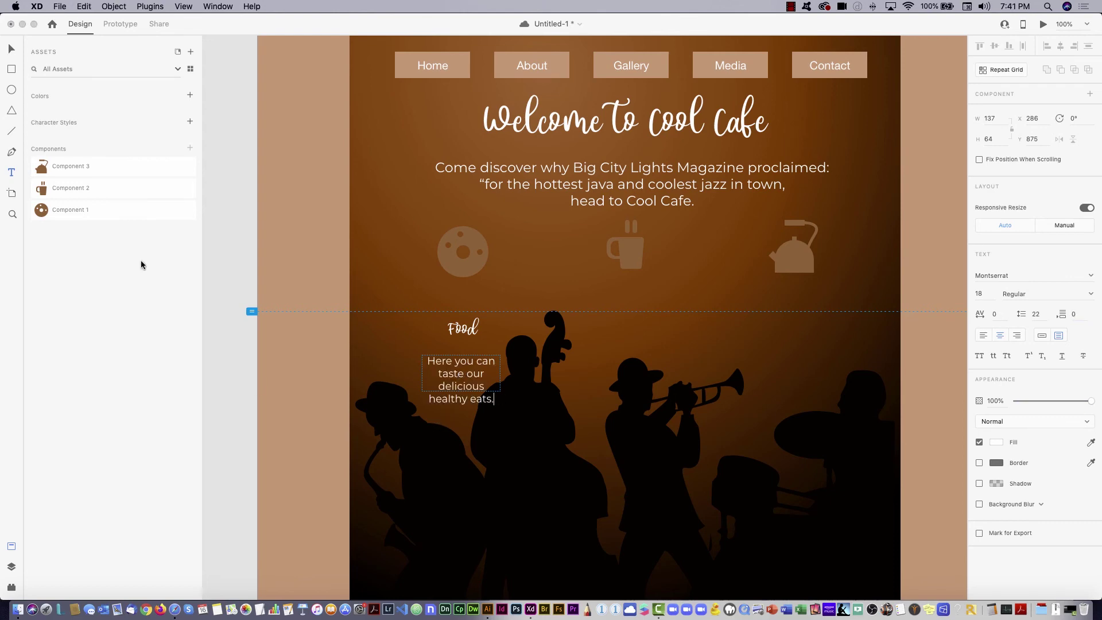
left_click(11, 48)
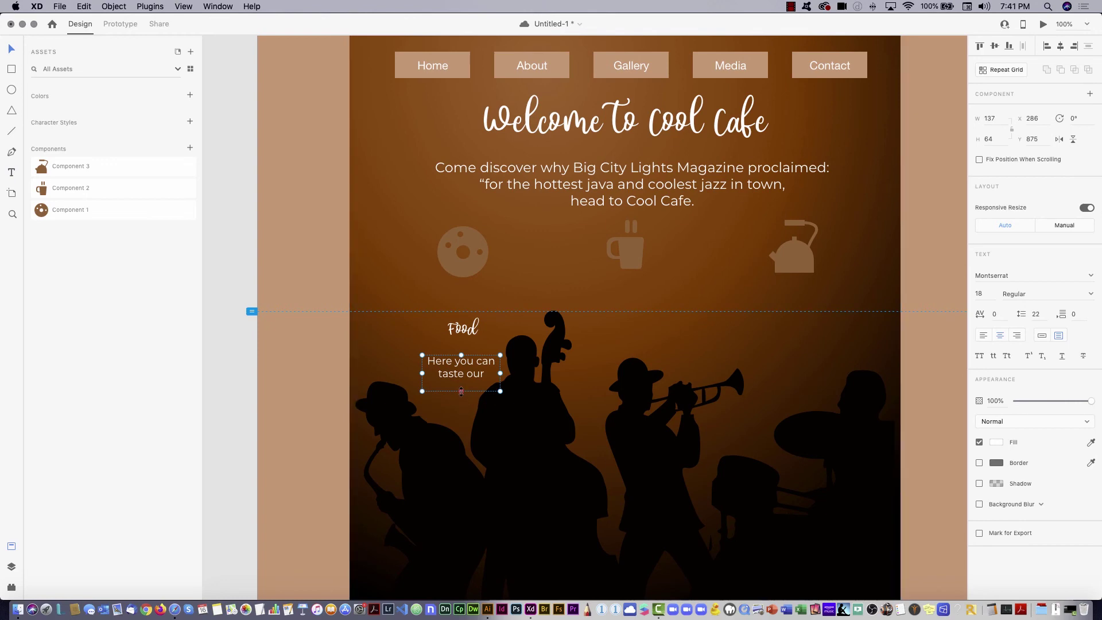
left_click_drag(460, 391, 462, 439)
left_click_drag(470, 360, 474, 293)
- Duplicate the Food heading and its description beneath both the cup and the kettle icons
left_click(474, 322, "shift")
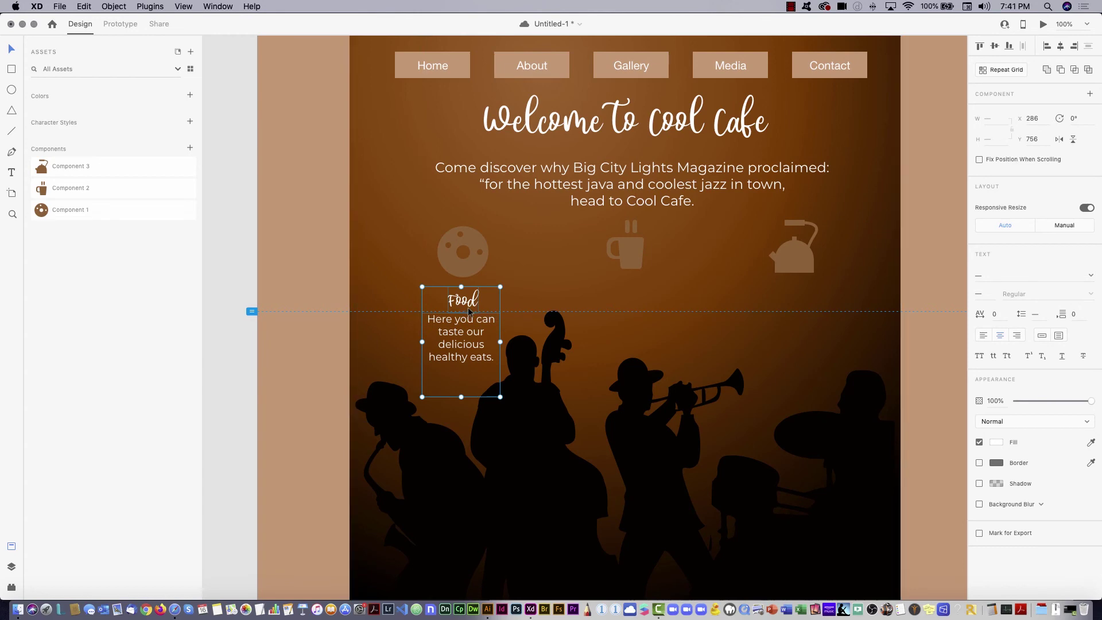
key("alt")
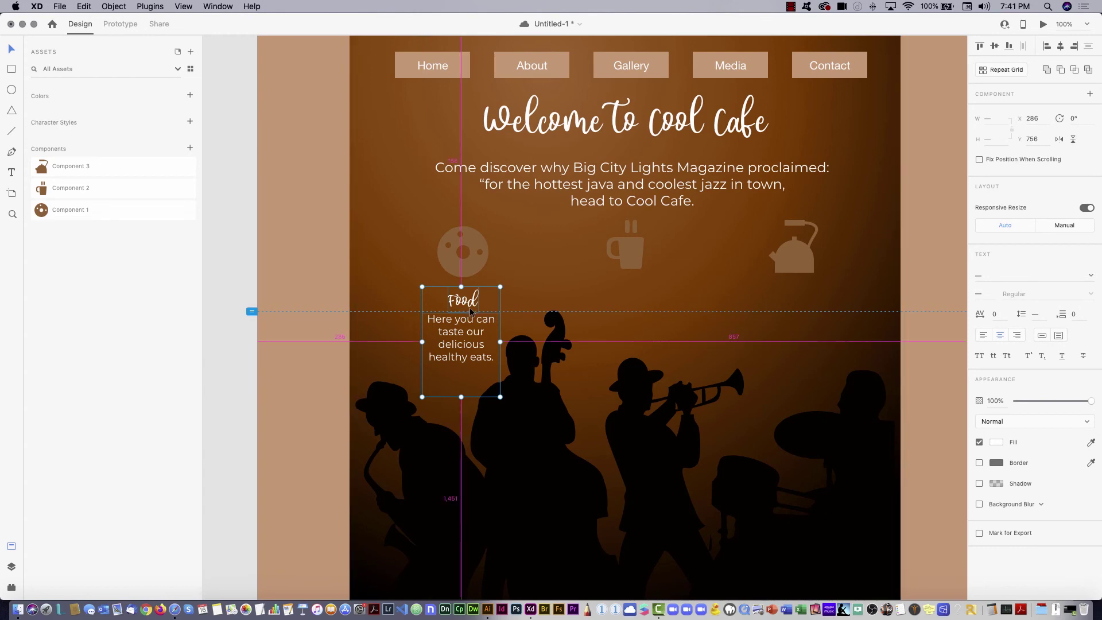
left_click_drag(470, 307, 801, 306)
key("alt")
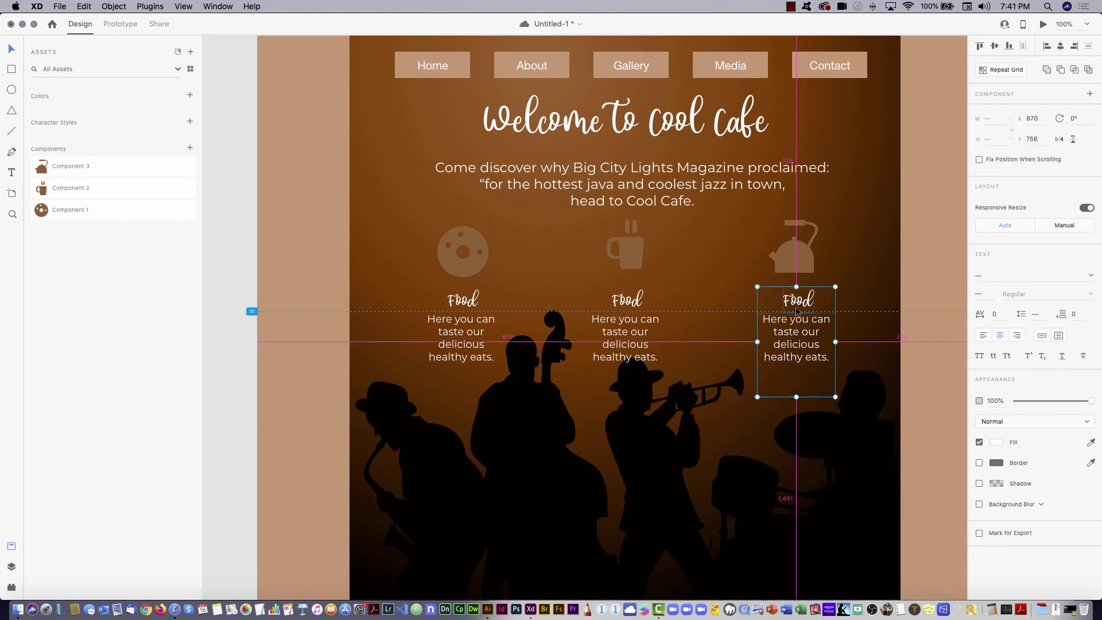
- Check the middle caption in the Illustrator design and change XD's heading beneath the cup icon to "Coffee"
key("super+Tab")
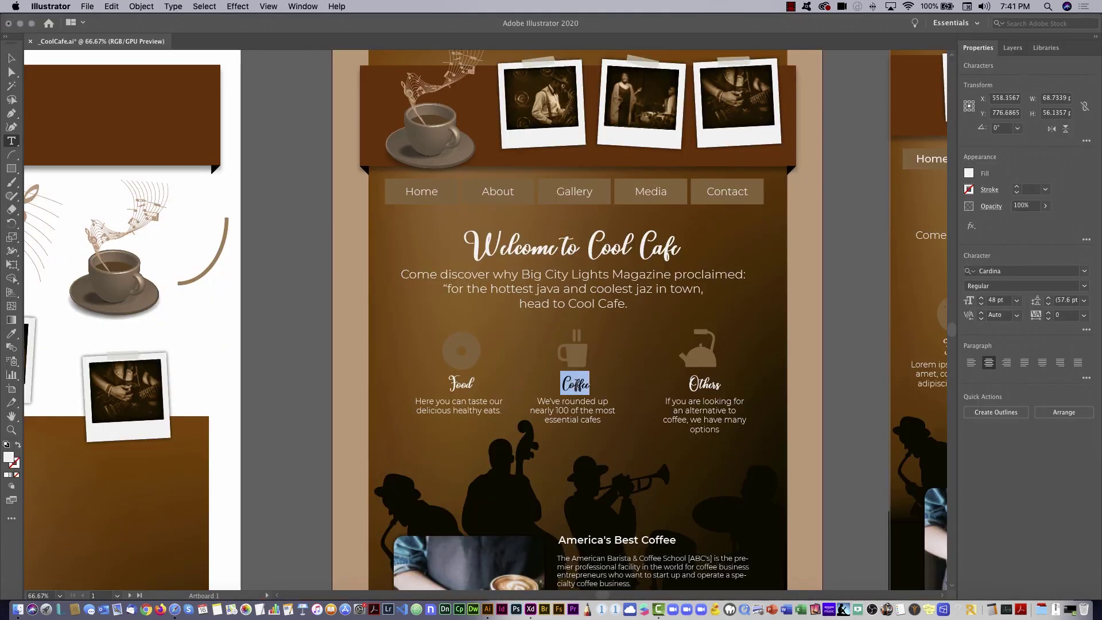
key("super+Tab")
double_click(630, 302)
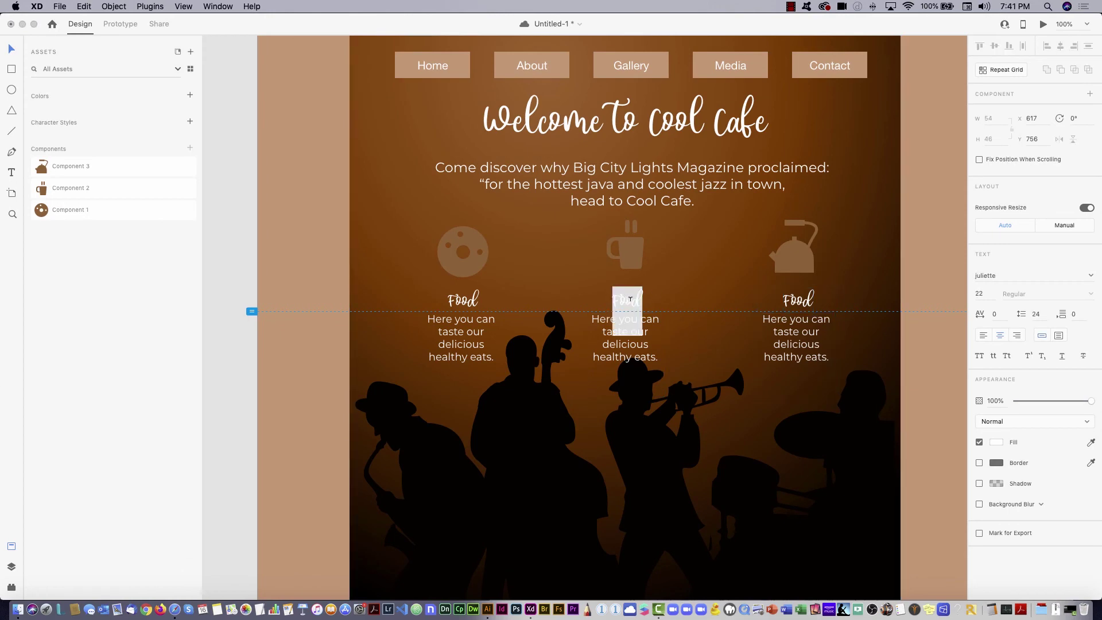
type("Coffee")
- Copy the description below the Coffee heading in the Illustrator design
key("super+Tab")
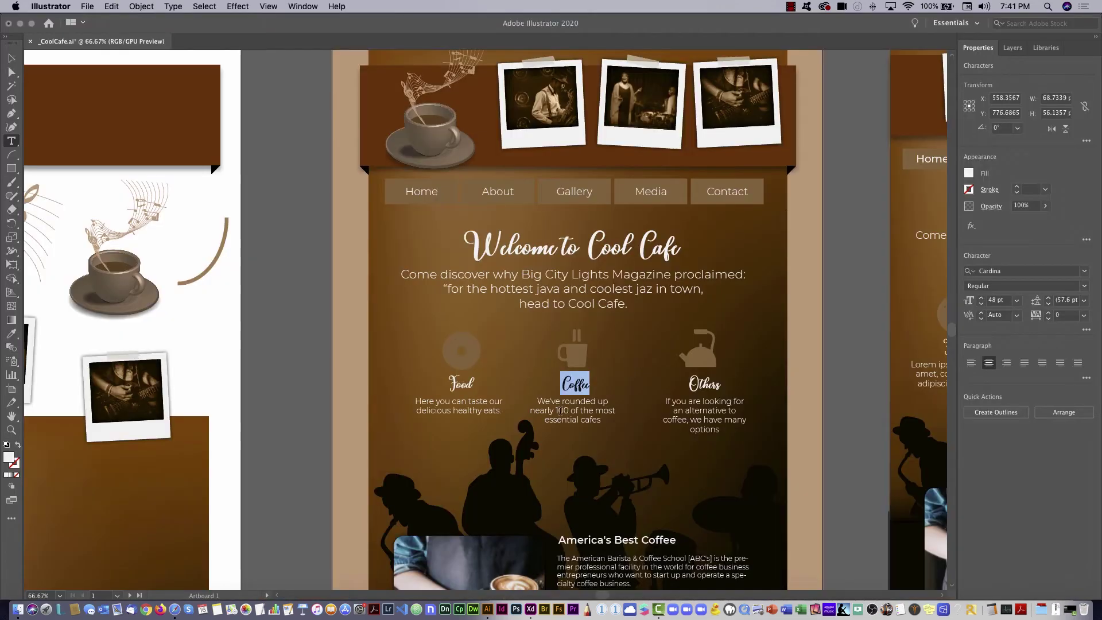
triple_click(559, 411)
key("super+c")
- Try pasting the copied description in XD while the cup's heading is being edited, and undo the heading's text changes
key("super+Tab")
key("super+v")
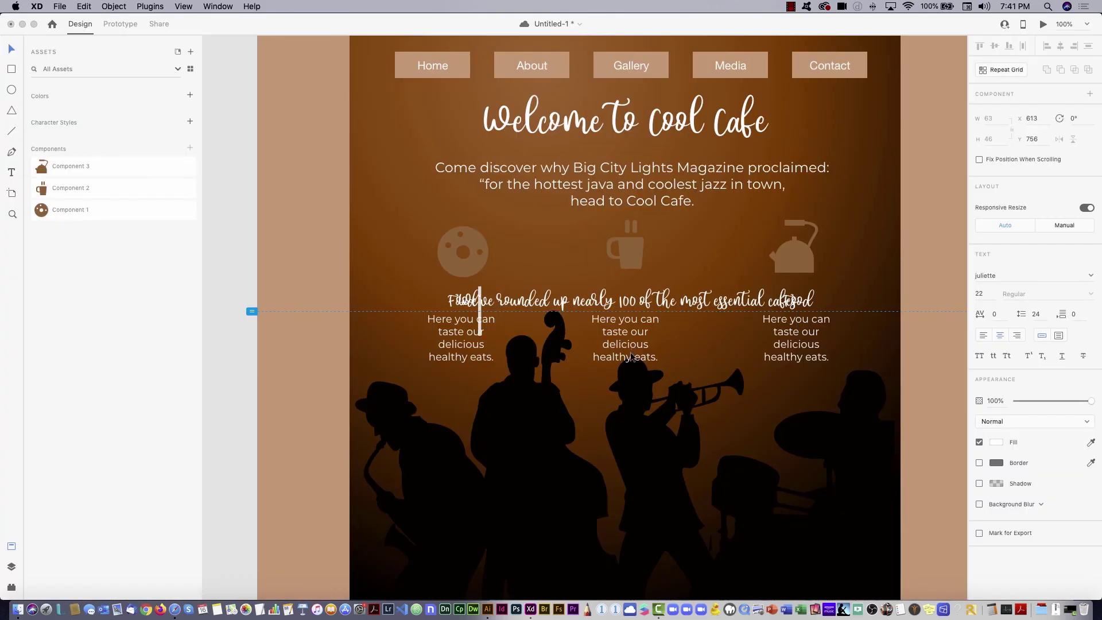
key("Escape")
key("super+z")
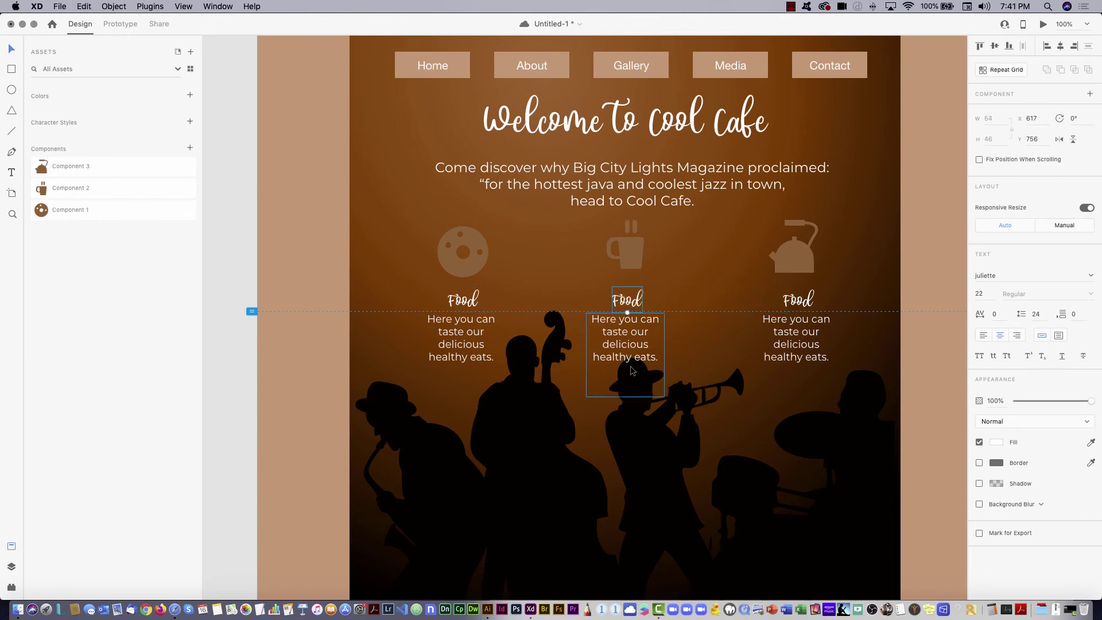
- Replace the "Food" heading beneath the cup icon with "Coffee", checking the spelling
double_click(629, 299)
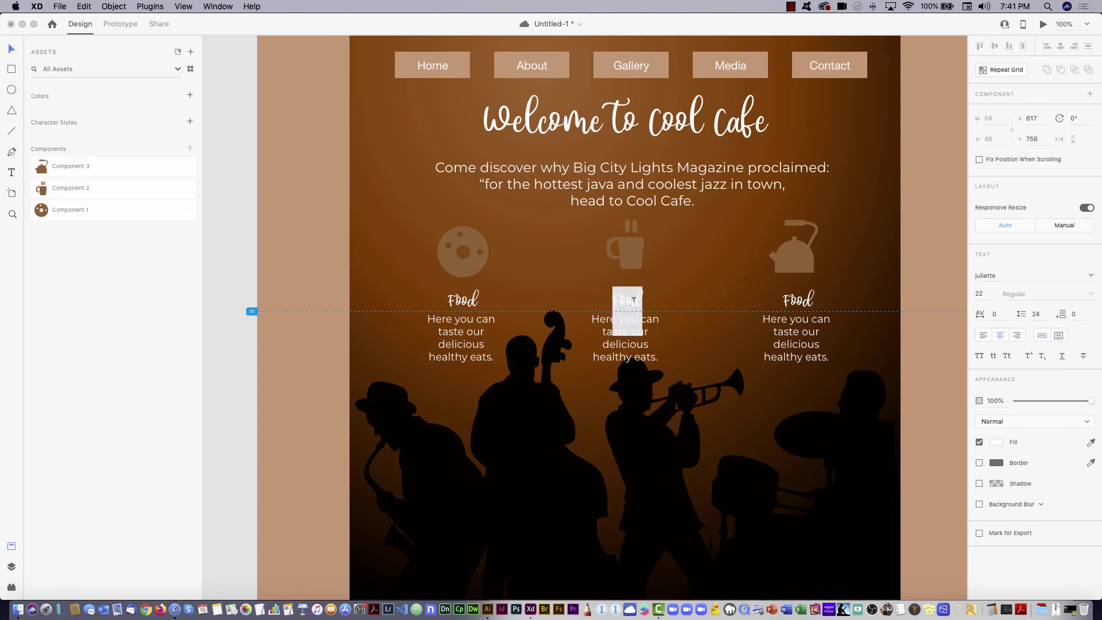
type("Coffe")
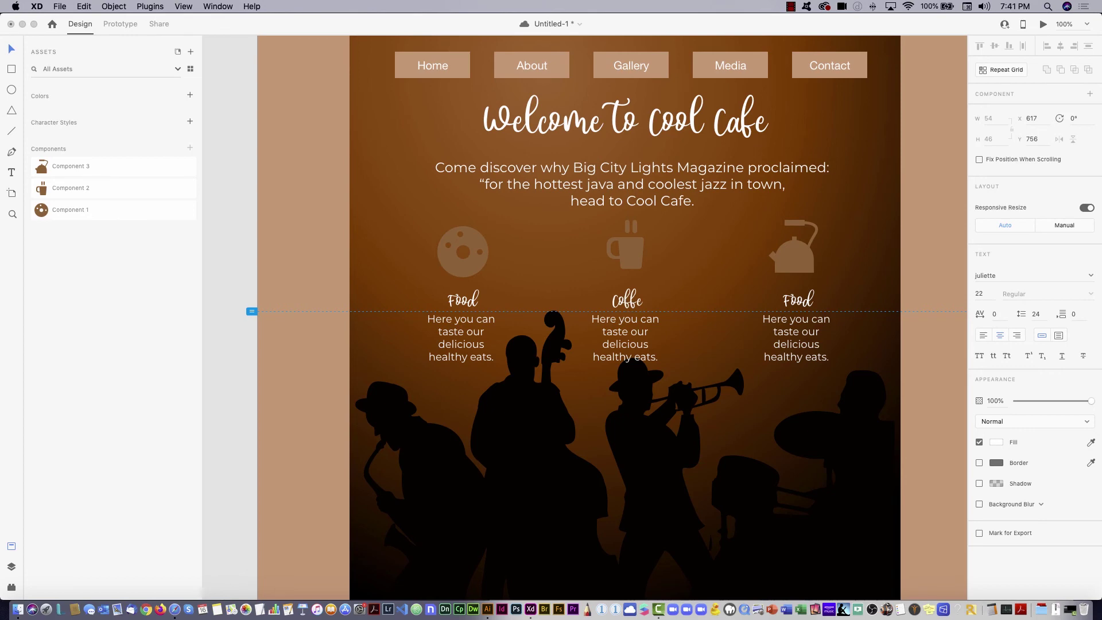
key("super+Tab")
key("super+Tab")
type("e")
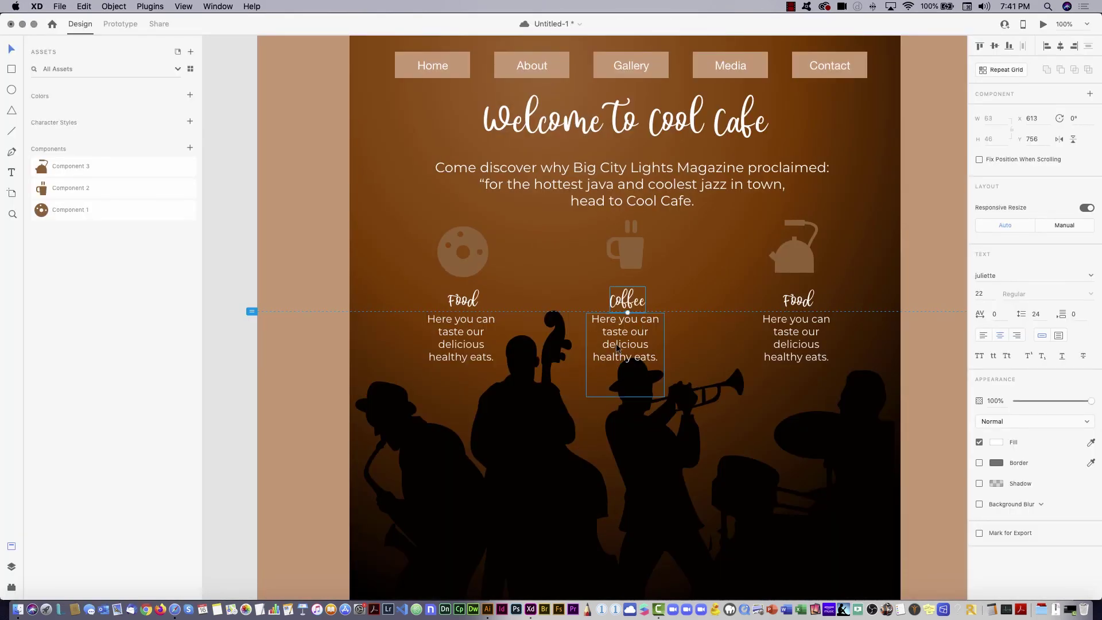
- Switch to Finder, preview the text file in the CoolCafe folder, and return to XD
left_click(618, 348)
key("super+Tab")
key("super+Tab")
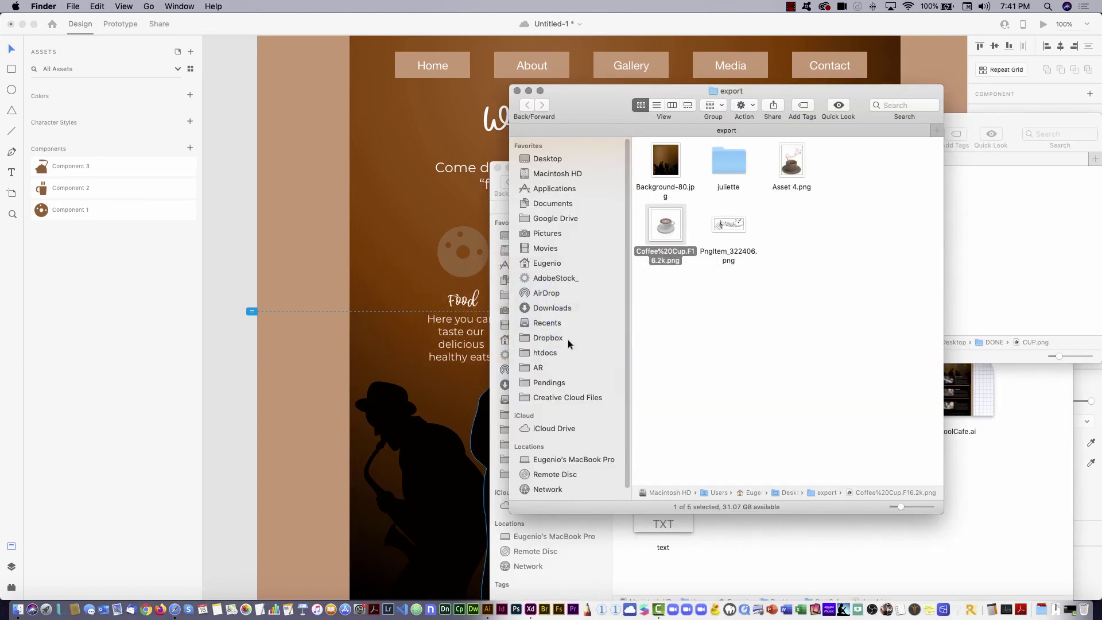
left_click(970, 550)
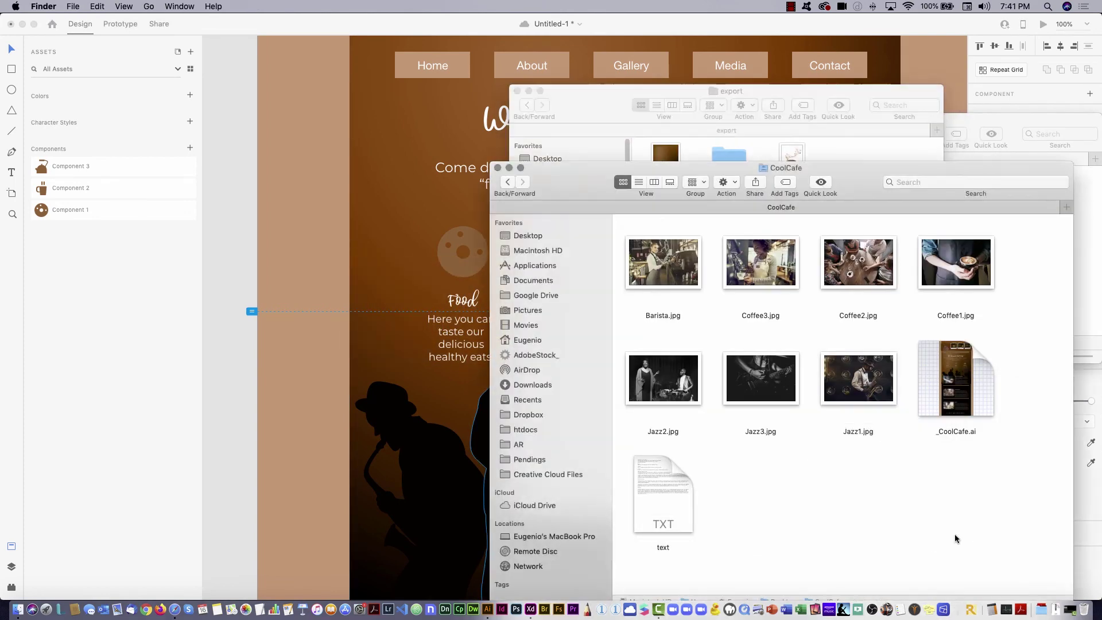
left_click(673, 494)
key("space")
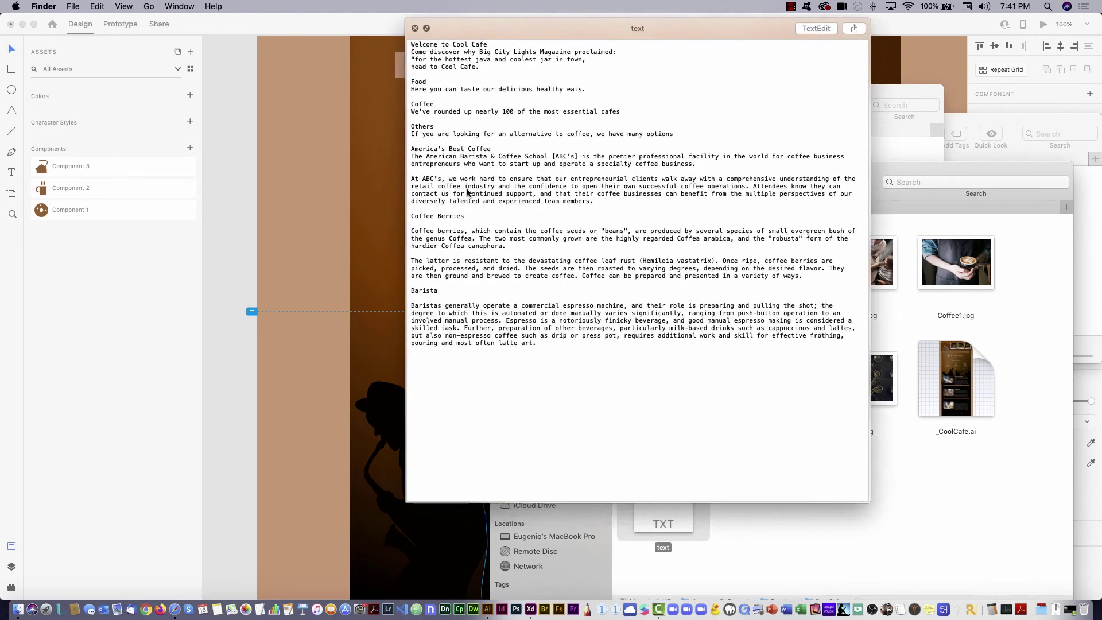
key("space")
left_click(421, 411)
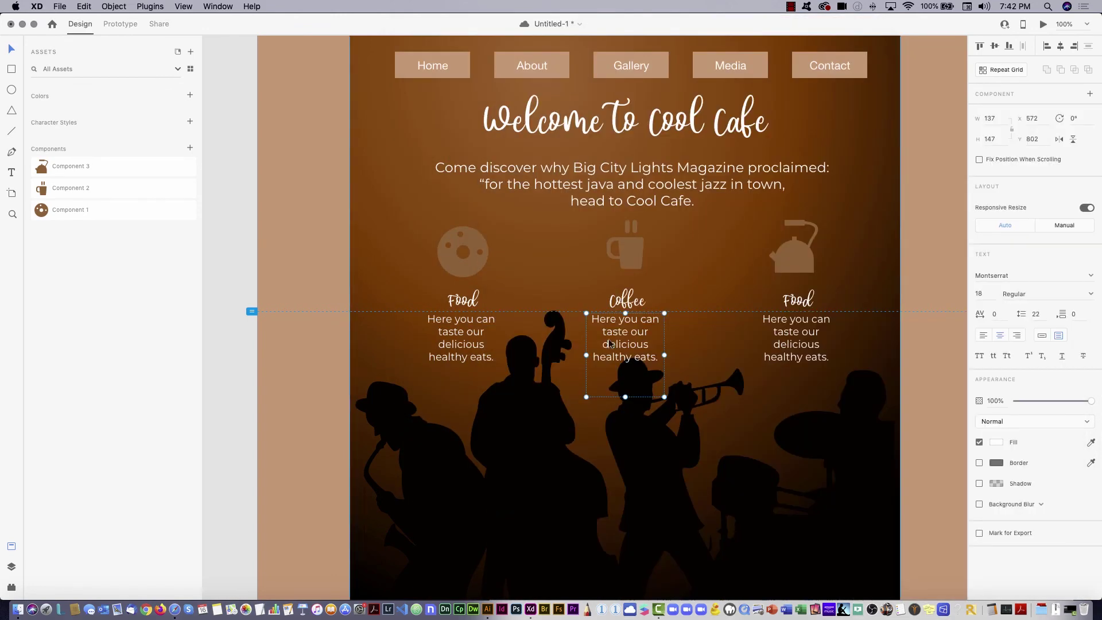
- Replace the description beneath the Coffee heading with "We've rounded up nearly 100 of the most essential cafes"
triple_click(613, 335)
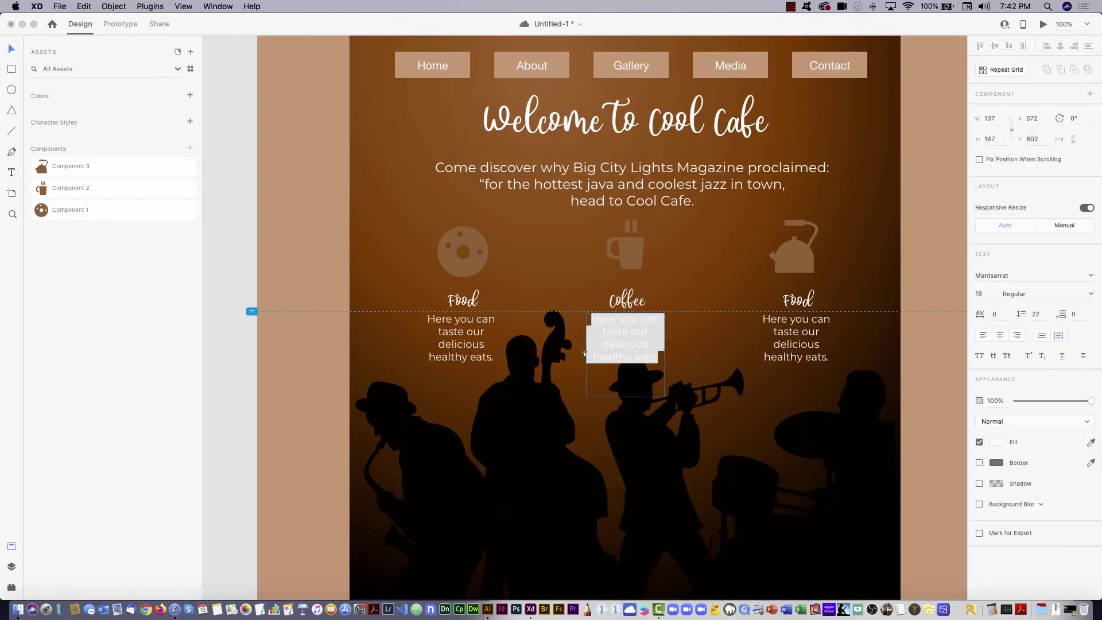
key("super+v")
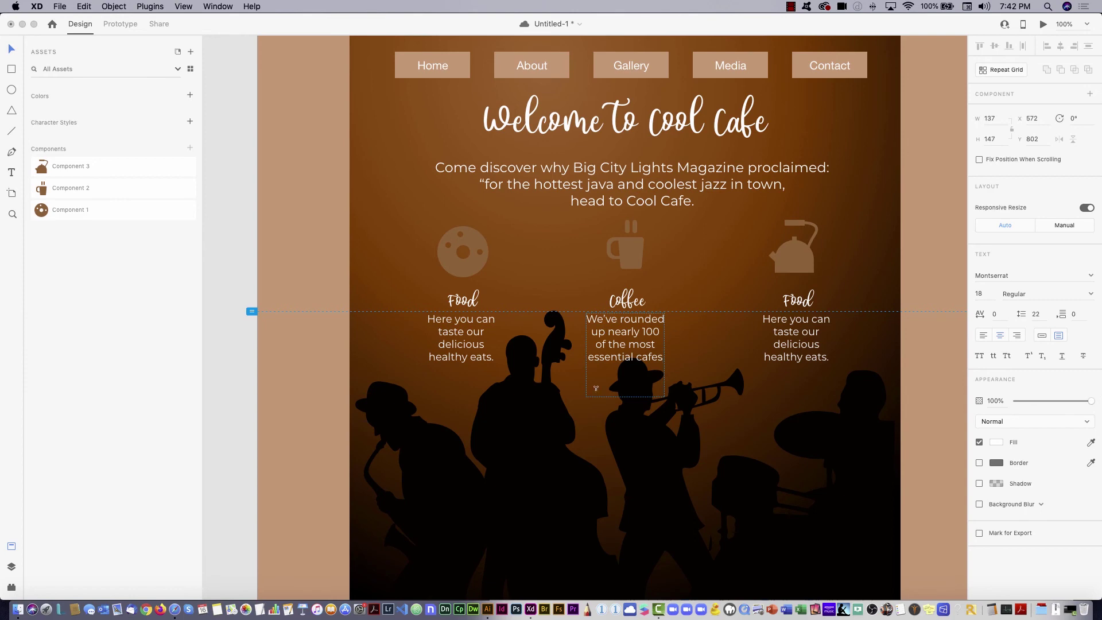
key("Escape")
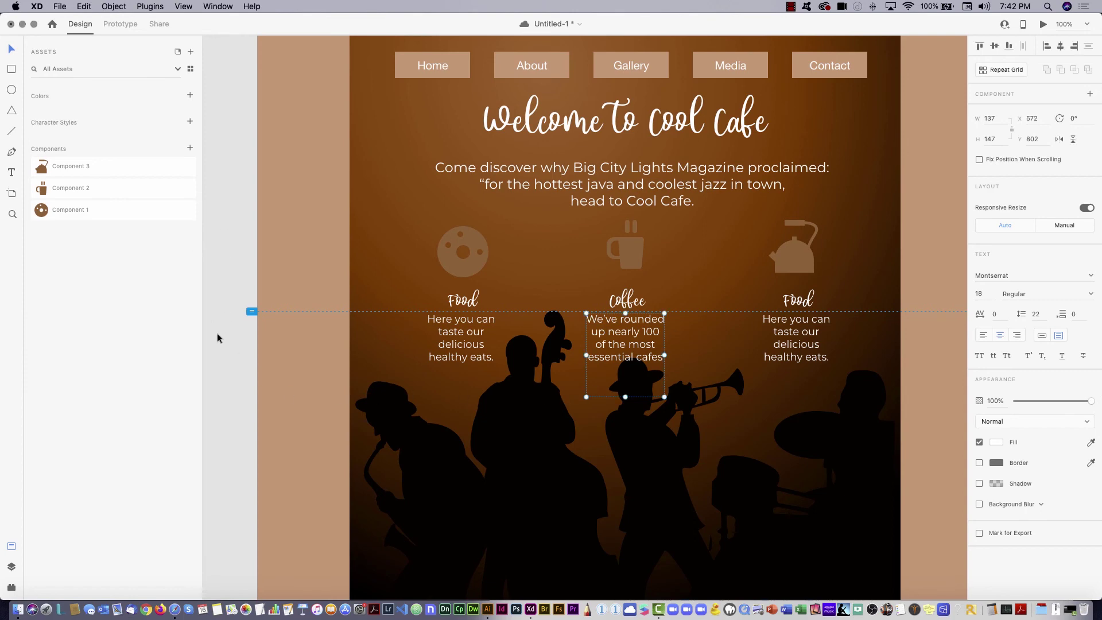
- Show the list of installed plugins
left_click(12, 588)
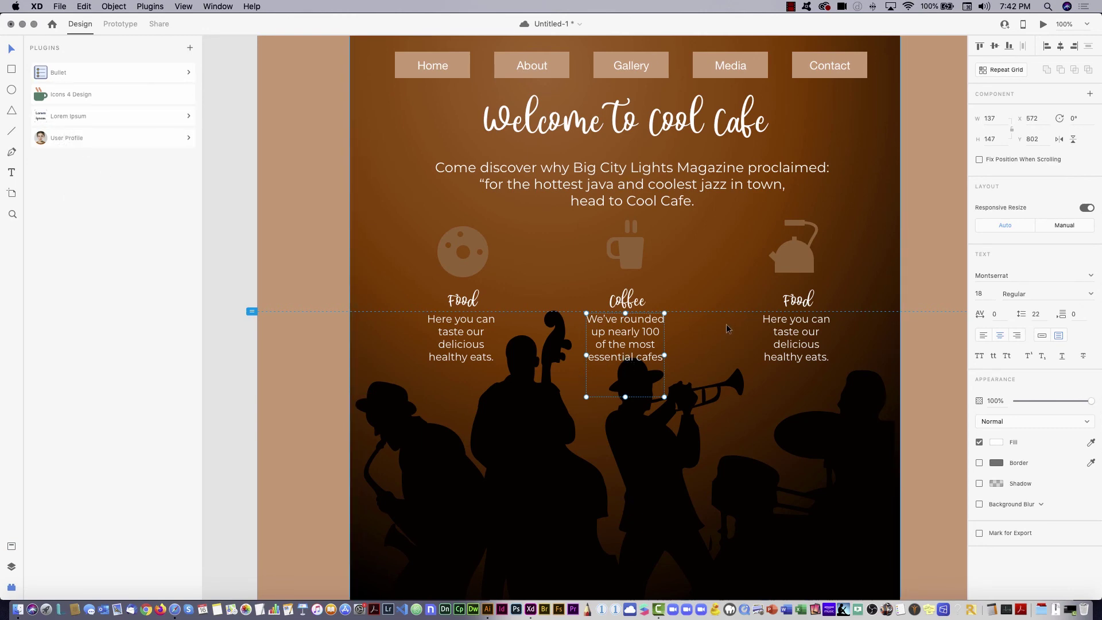
key("super+Tab")
key("super+Tab")
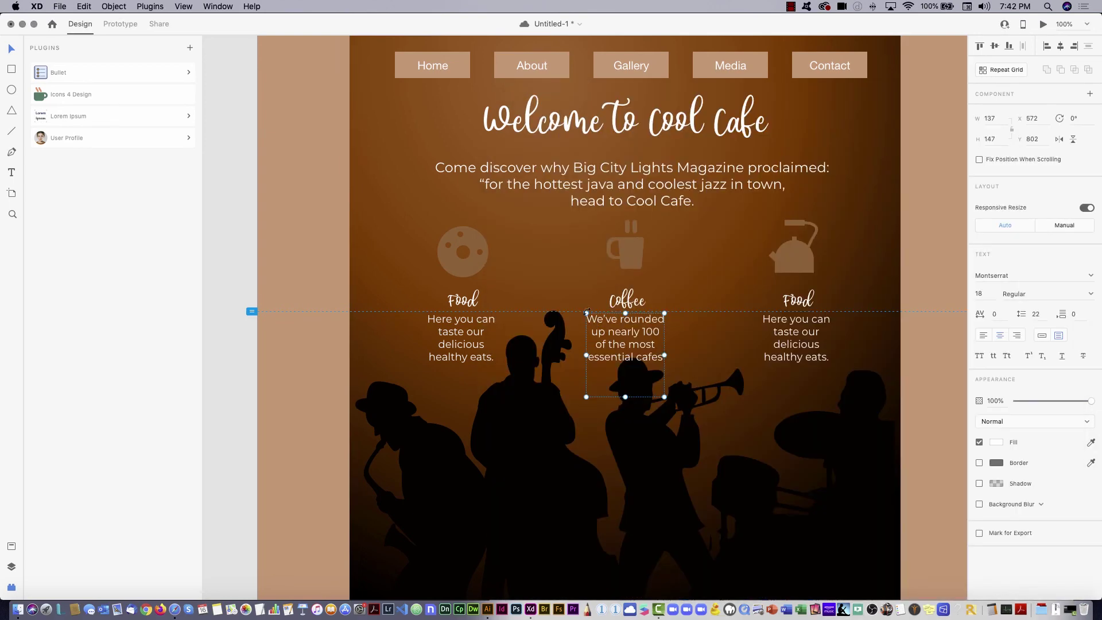
- Check the third caption in the Illustrator design and replace XD's heading beneath the kettle icon with "Others"
key("super+Tab")
left_click(555, 328)
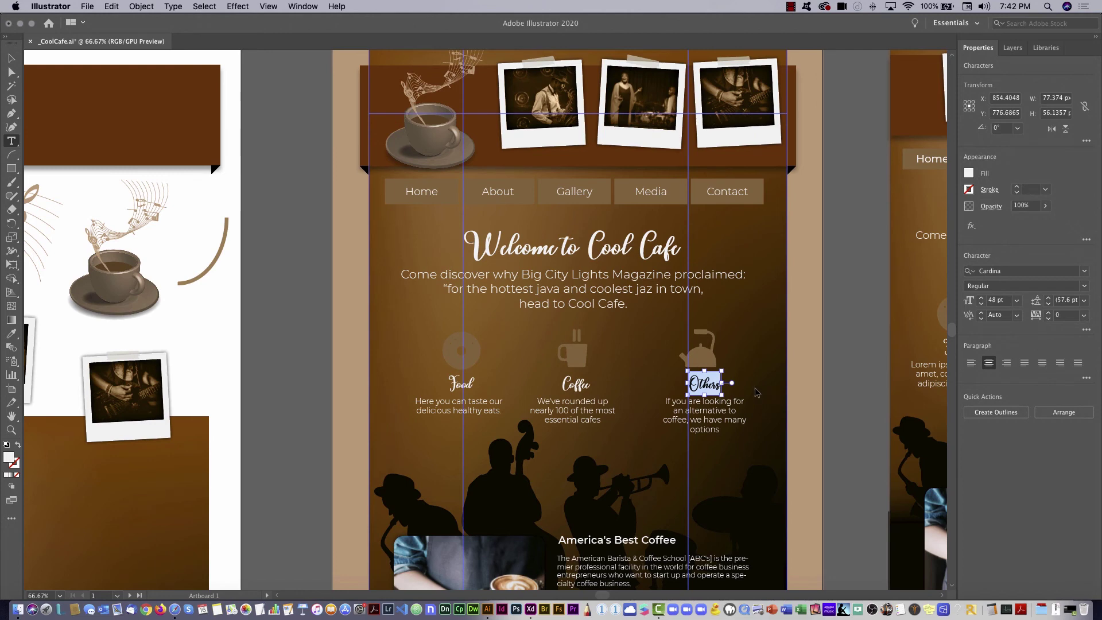
key("super+Tab")
double_click(801, 297)
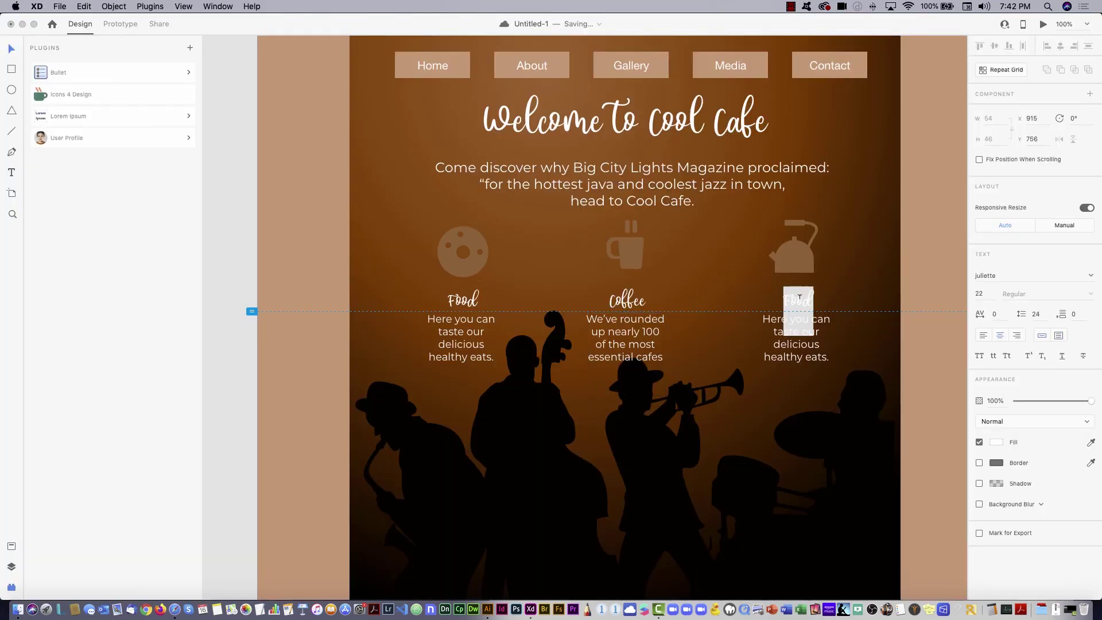
type("Others")
- Copy "If you are looking for an alternative to coffee, we have many options" from Illustrator over XD's description beneath the Others heading
key("super+Tab")
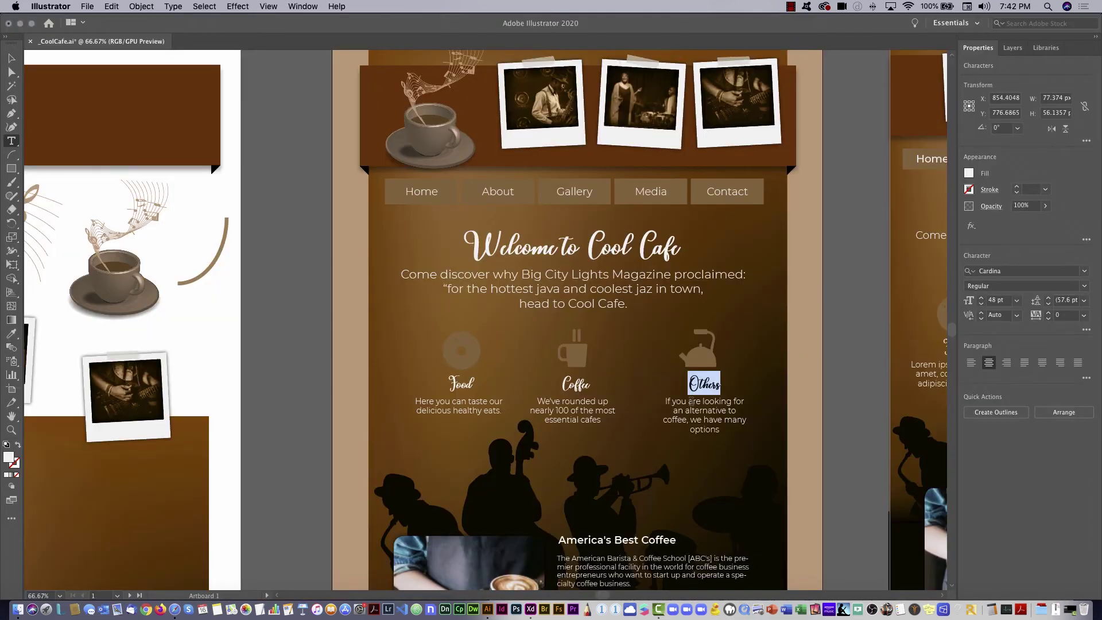
double_click(705, 410)
key("super+a")
key("super+c")
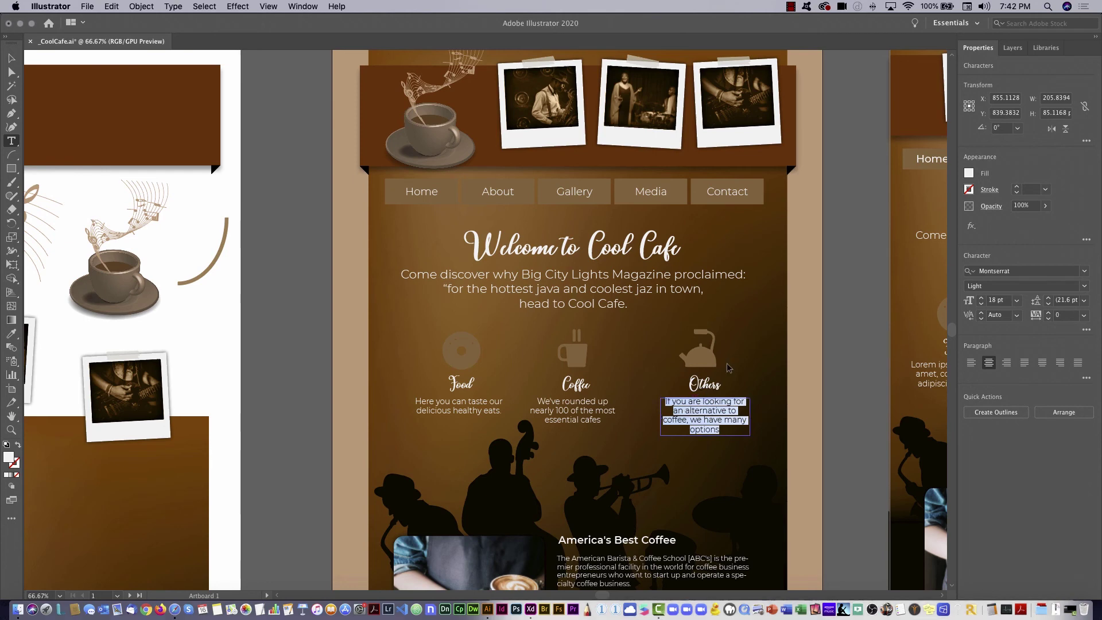
key("super+Tab")
double_click(800, 345)
key("super+v")
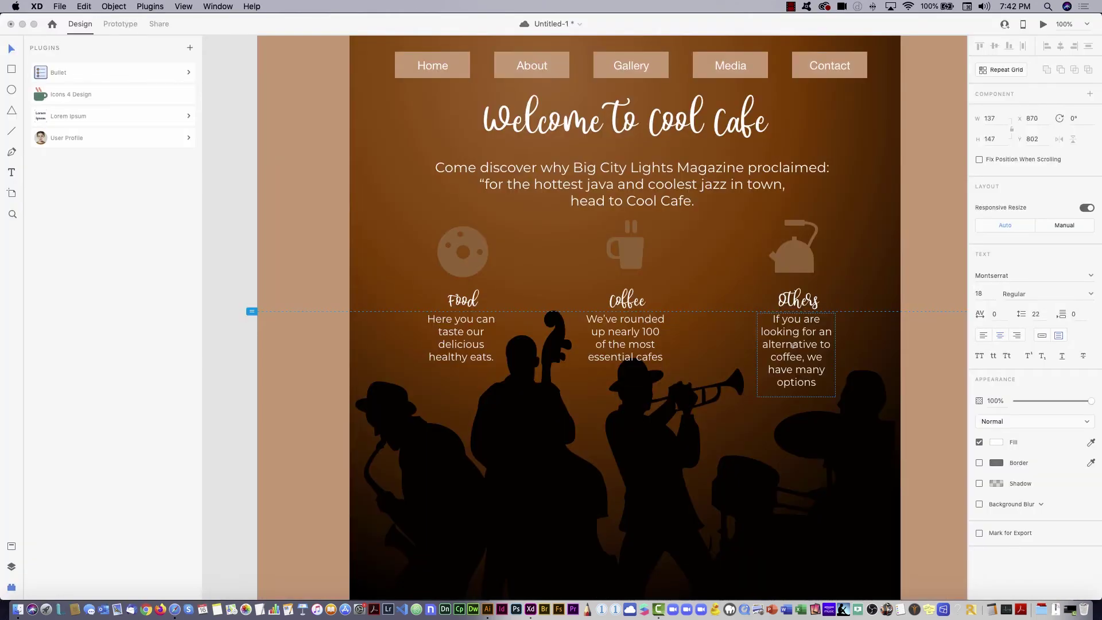
key("Escape")
left_click(276, 165)
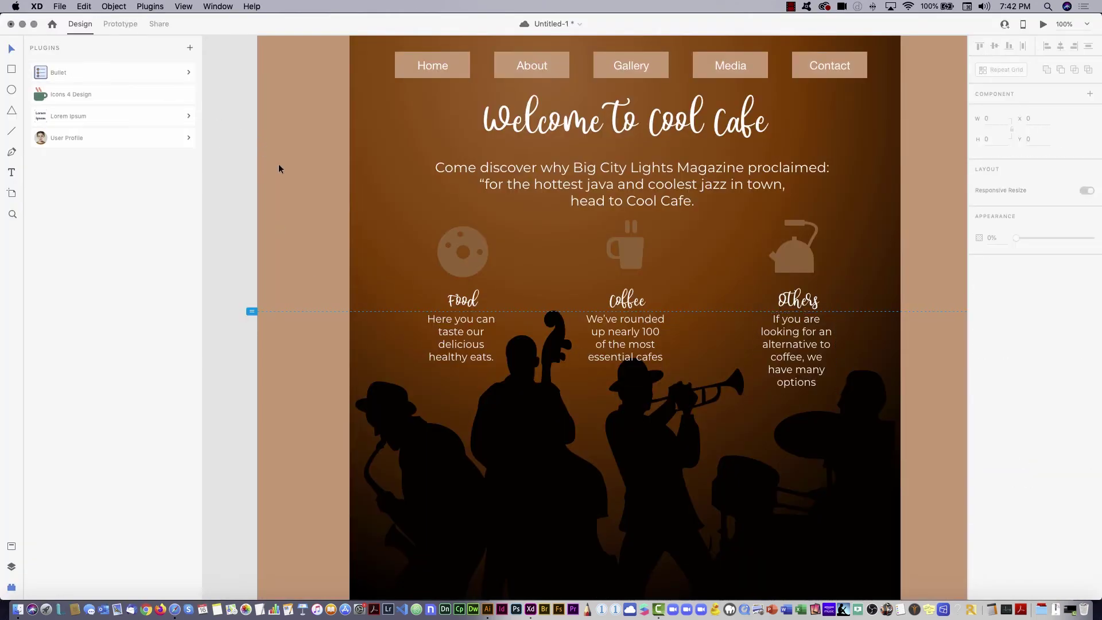
- Examine the photo and text layout of the America's Best Coffee section in the Illustrator design, and return to XD
scroll(731, 290, "down", 5)
left_click(740, 295, "alt")
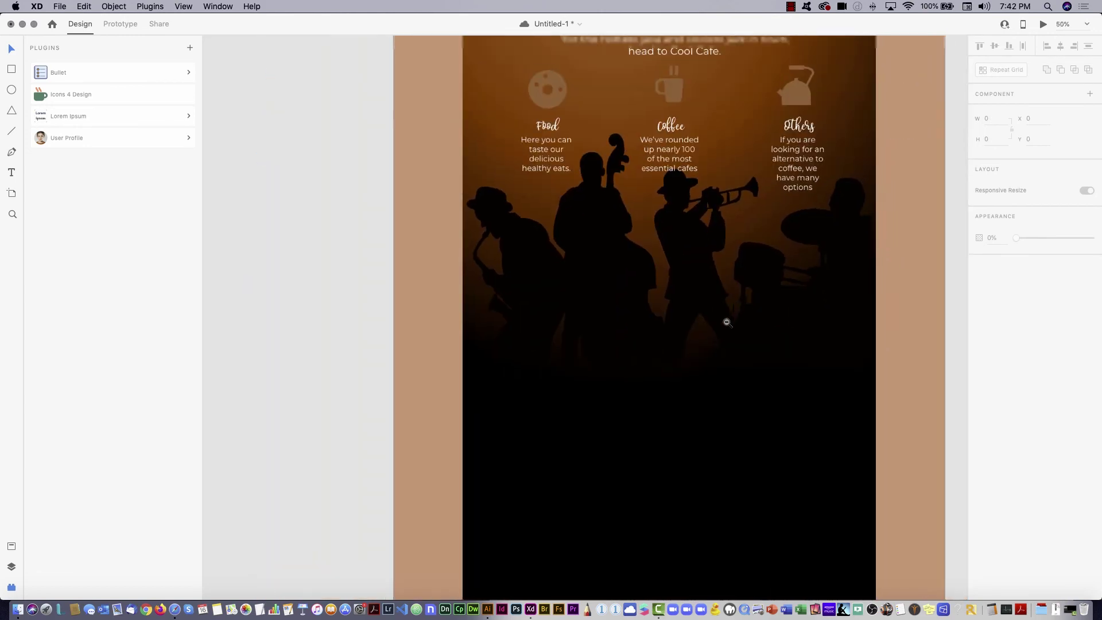
scroll(632, 308, "up", 1)
key("super+Tab")
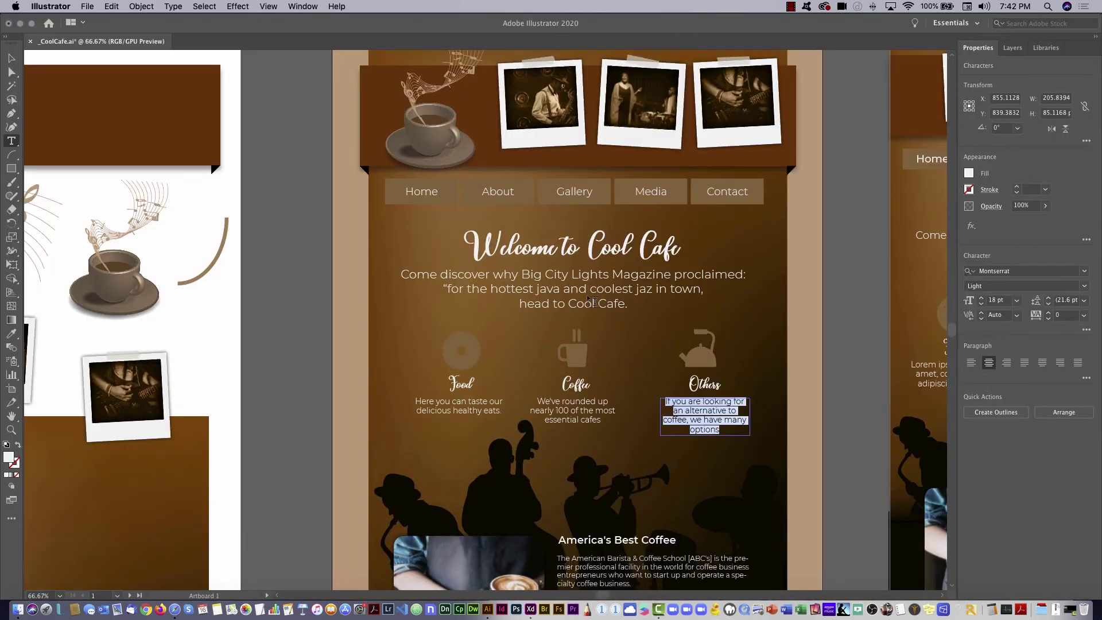
left_click(295, 408, "super")
scroll(531, 302, "down", 6)
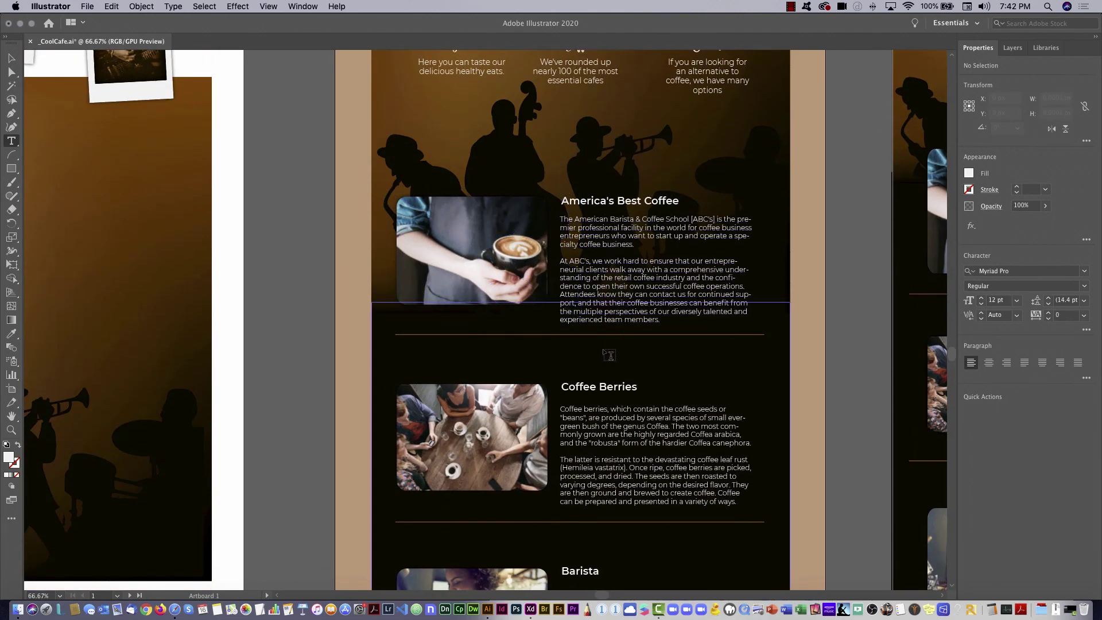
key("v")
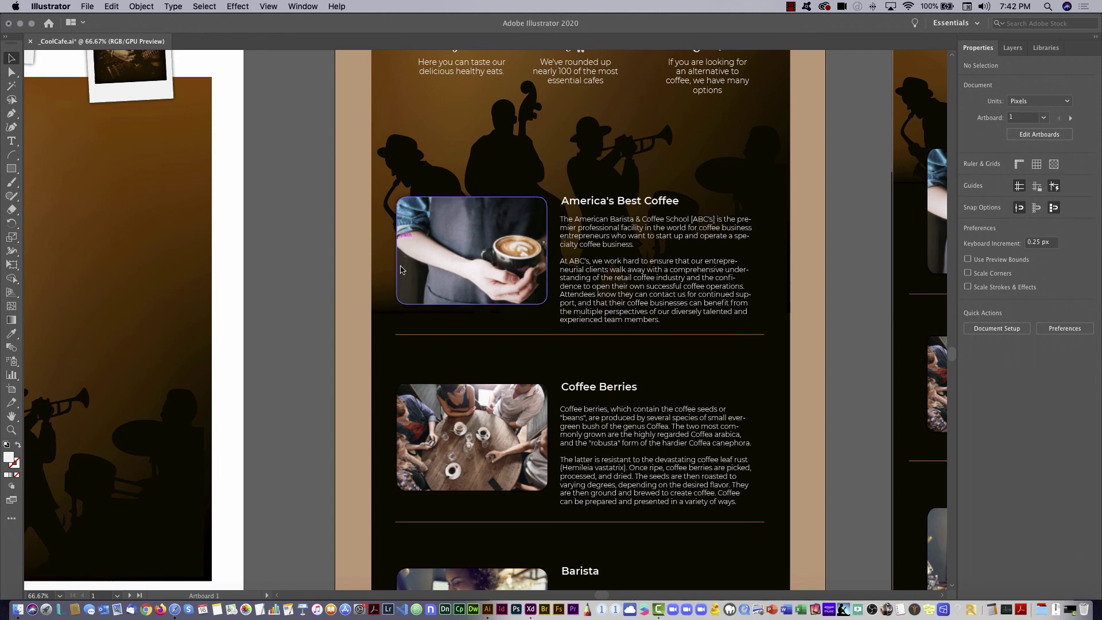
key("super+Tab")
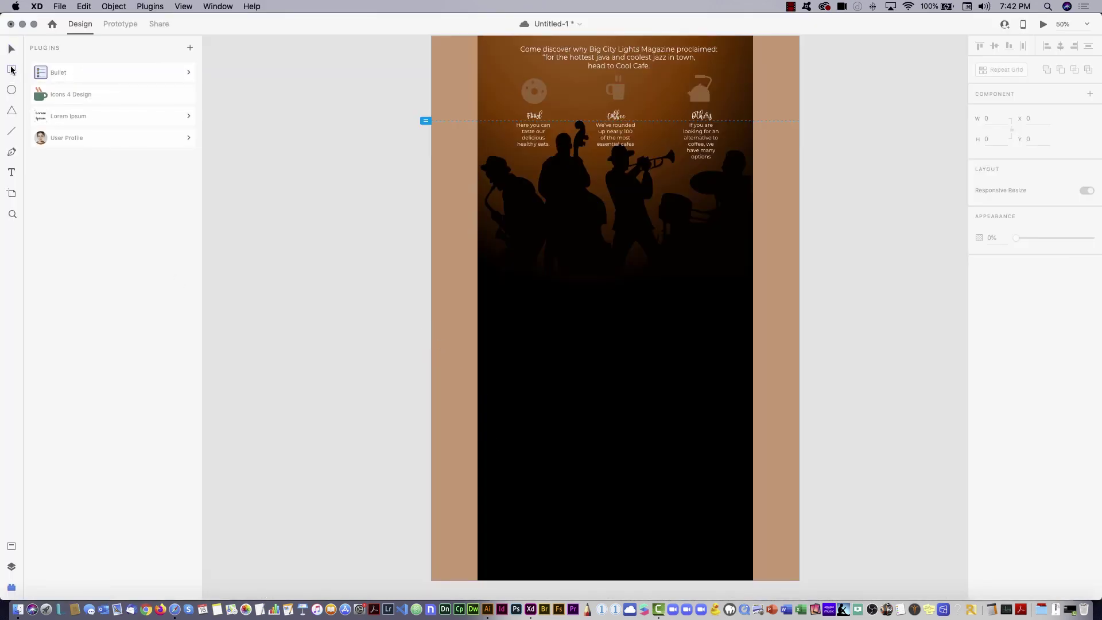
- Draw a rectangle about 397 × 247 below the band silhouettes and round its corners to a radius of about 26
left_click(11, 69)
mouse_move(493, 256)
left_mouse_down()
mouse_move(598, 331)
mouse_move(607, 325)
left_mouse_up()
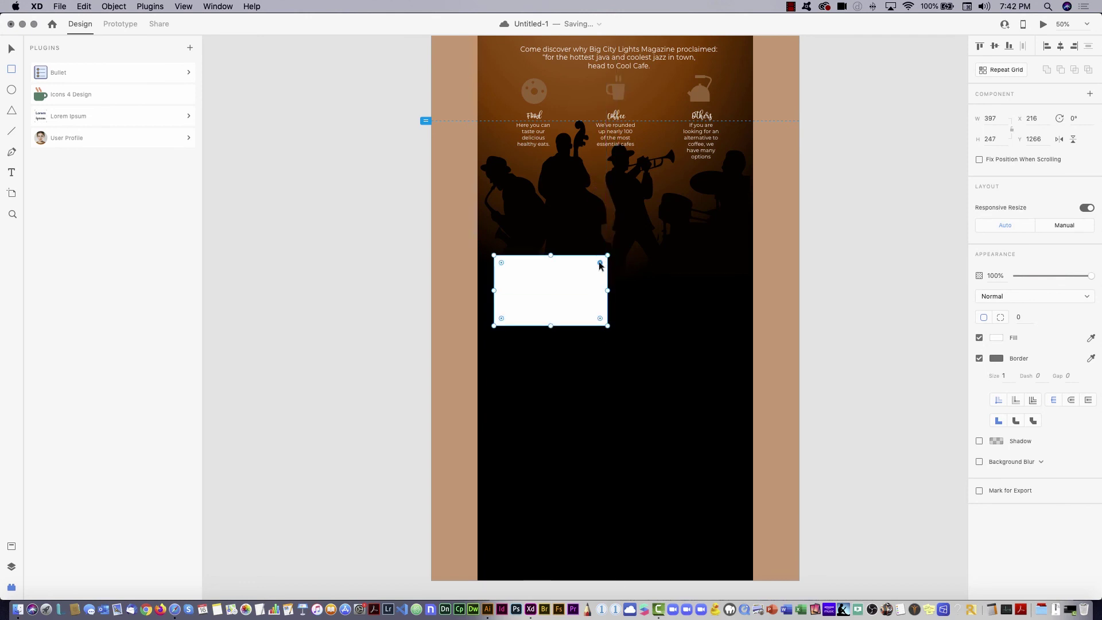
mouse_move(600, 263)
left_mouse_down()
mouse_move(595, 273)
mouse_move(597, 259)
left_mouse_up()
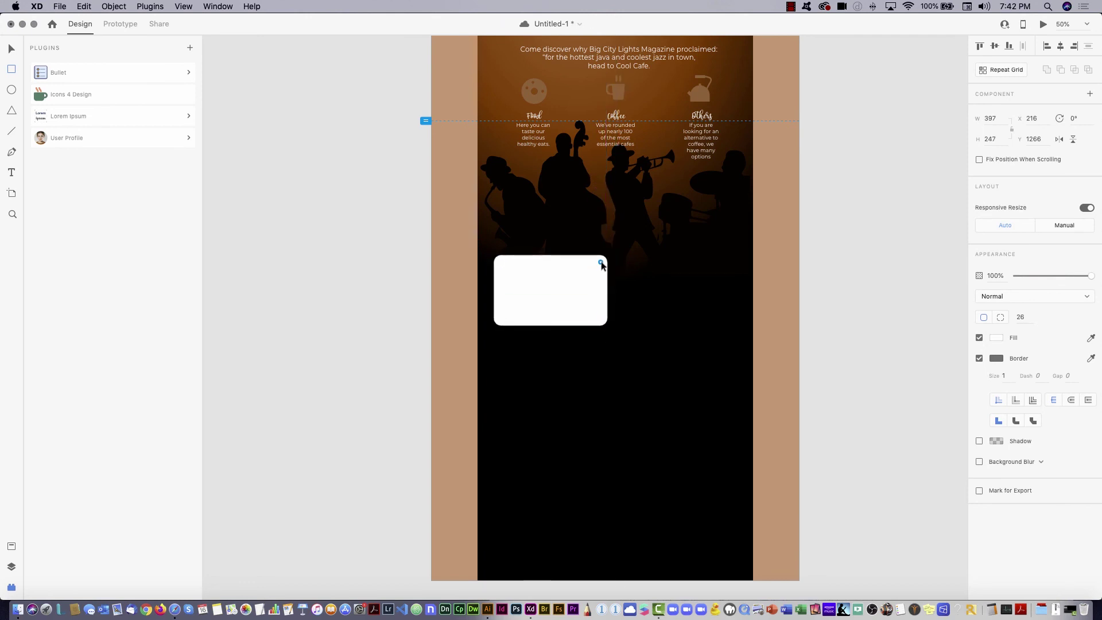
- Fill the rounded rectangle with the Coffee1.jpg image from the CoolCafe folder in Finder
key("super+Tab")
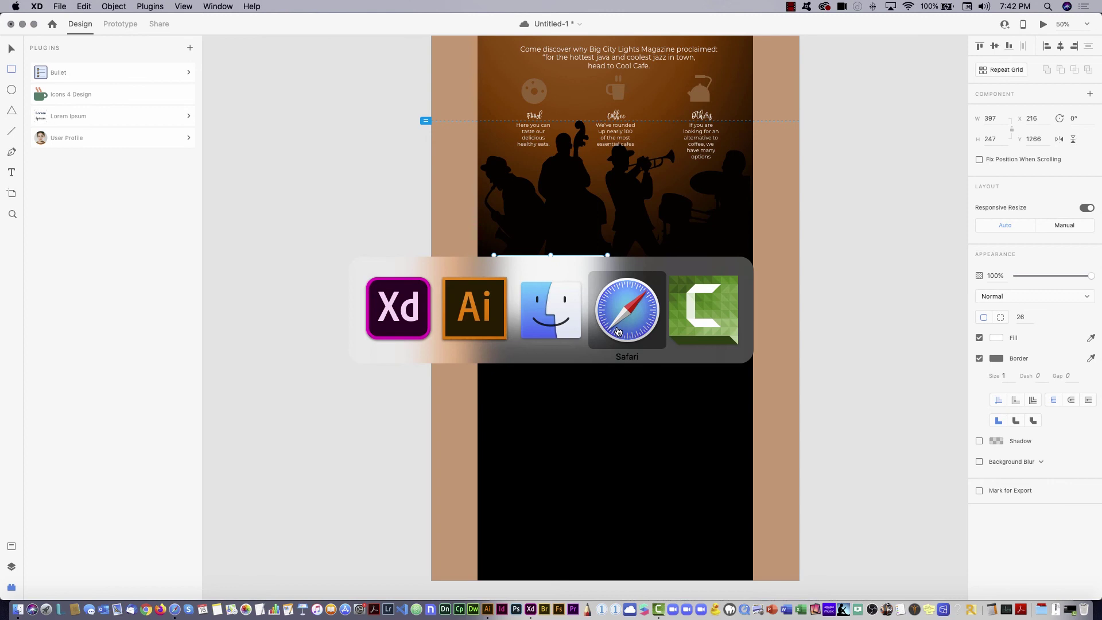
left_click(573, 314)
left_click_drag(592, 176, 789, 157)
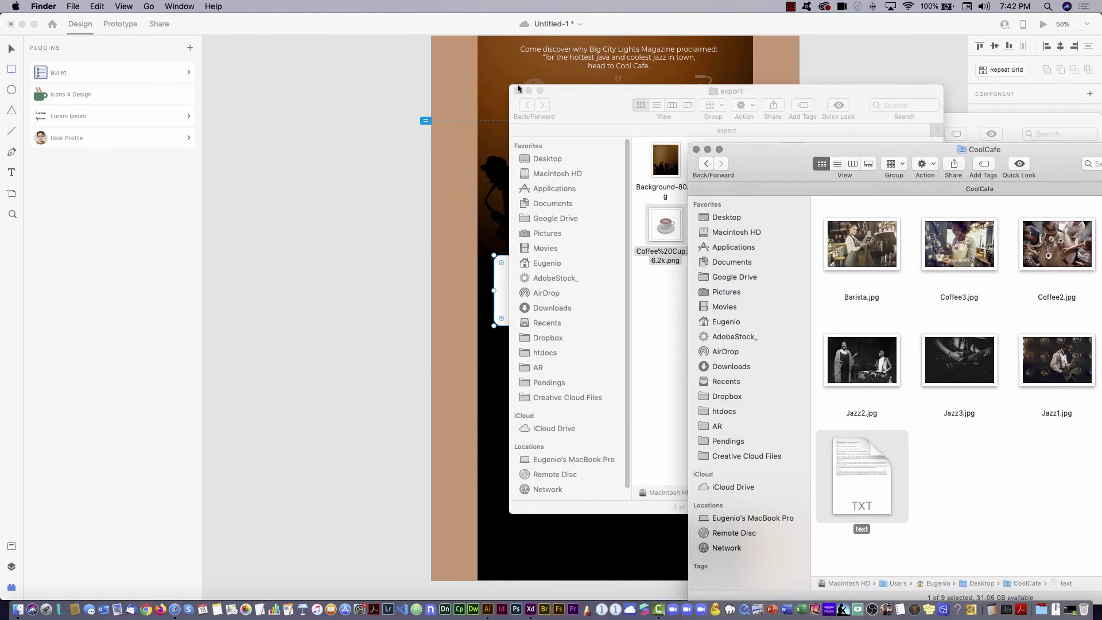
left_click(517, 91)
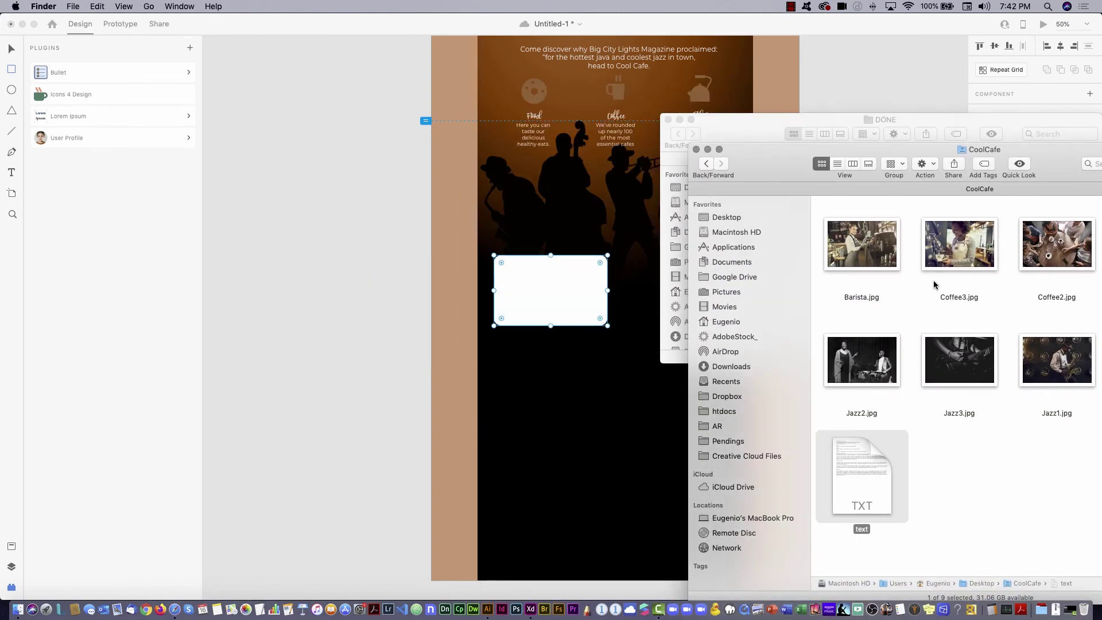
key("super+Tab")
key("Escape")
left_click_drag(1060, 175, 915, 419)
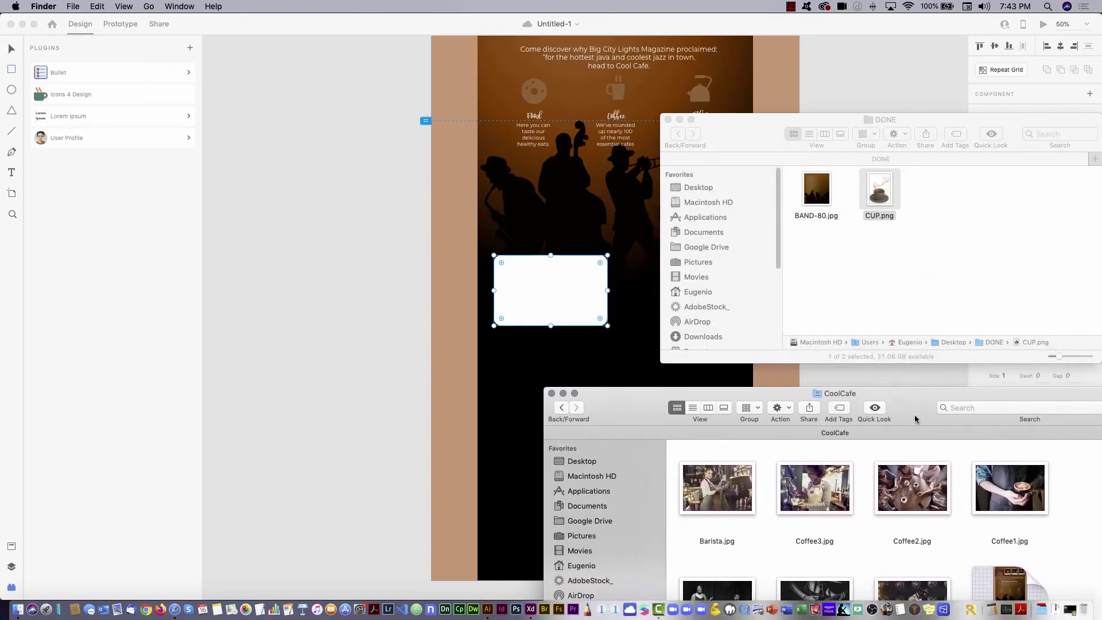
left_click_drag(1011, 484, 551, 287)
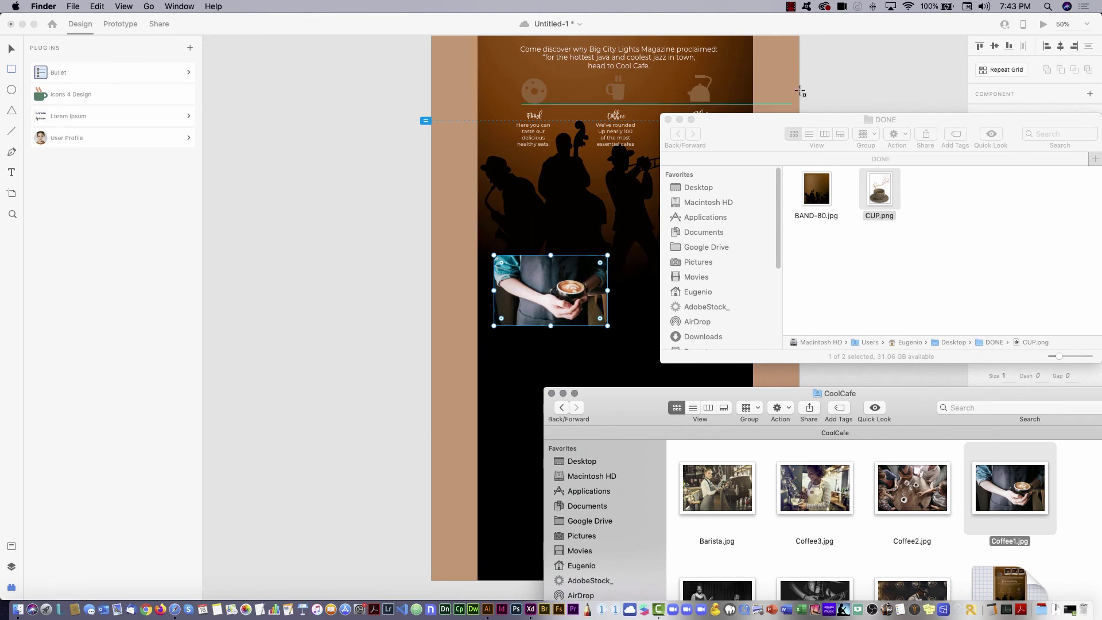
- Add a shadow to the coffee photo and remove its border
left_click(11, 49)
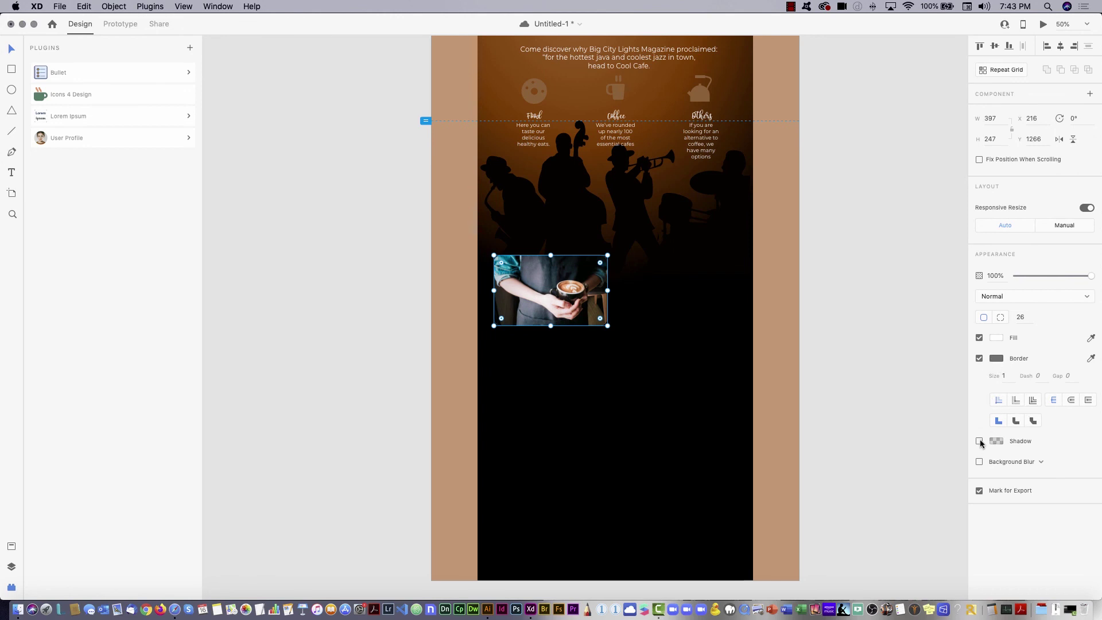
left_click(979, 441)
left_click(979, 358)
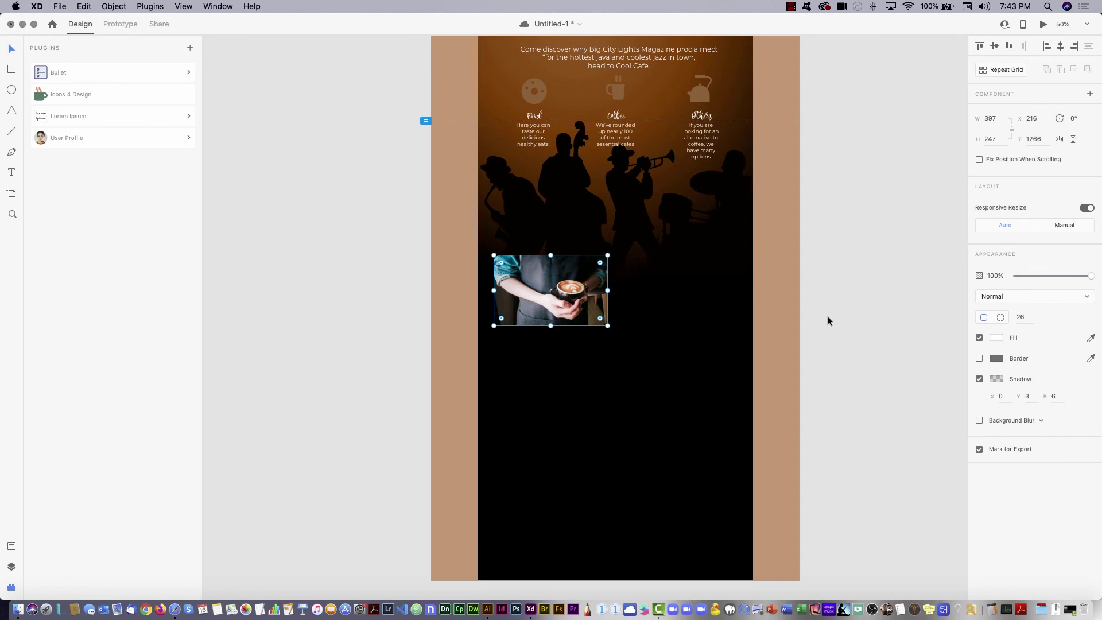
left_click(819, 328)
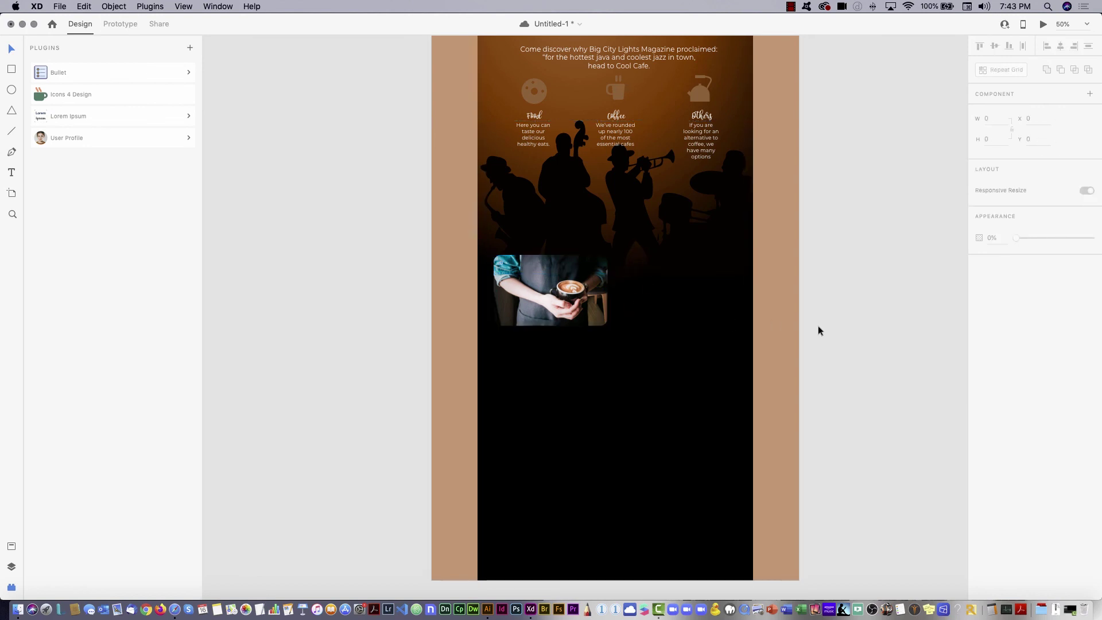
- Delete the spare polaroid photo lying outside the artboard
left_click_drag(606, 152, 603, 326)
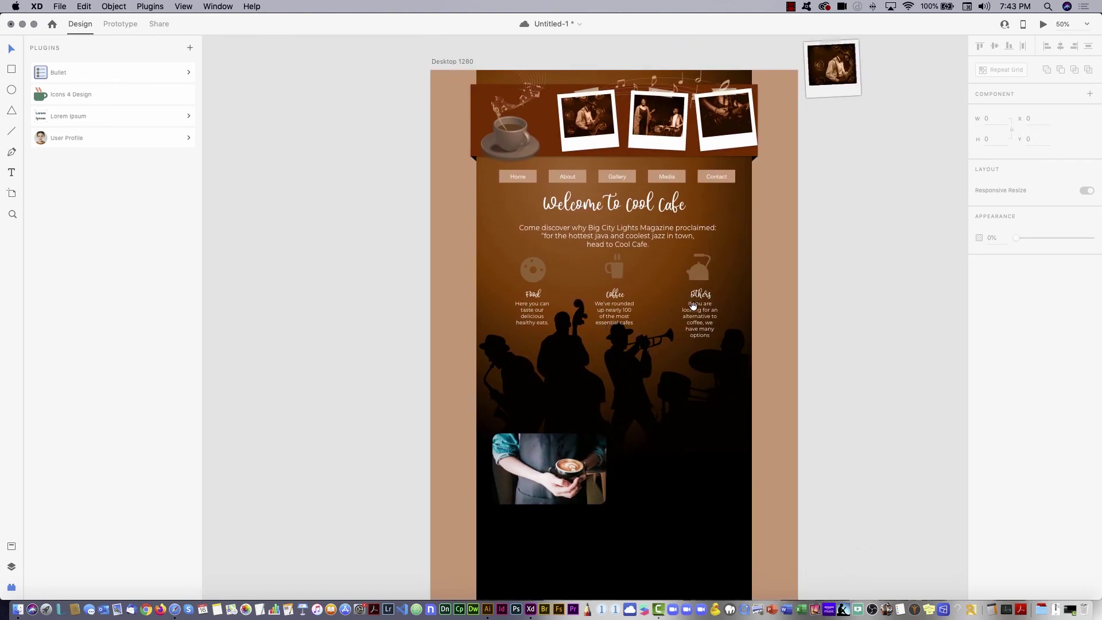
left_click(840, 88)
key("Delete")
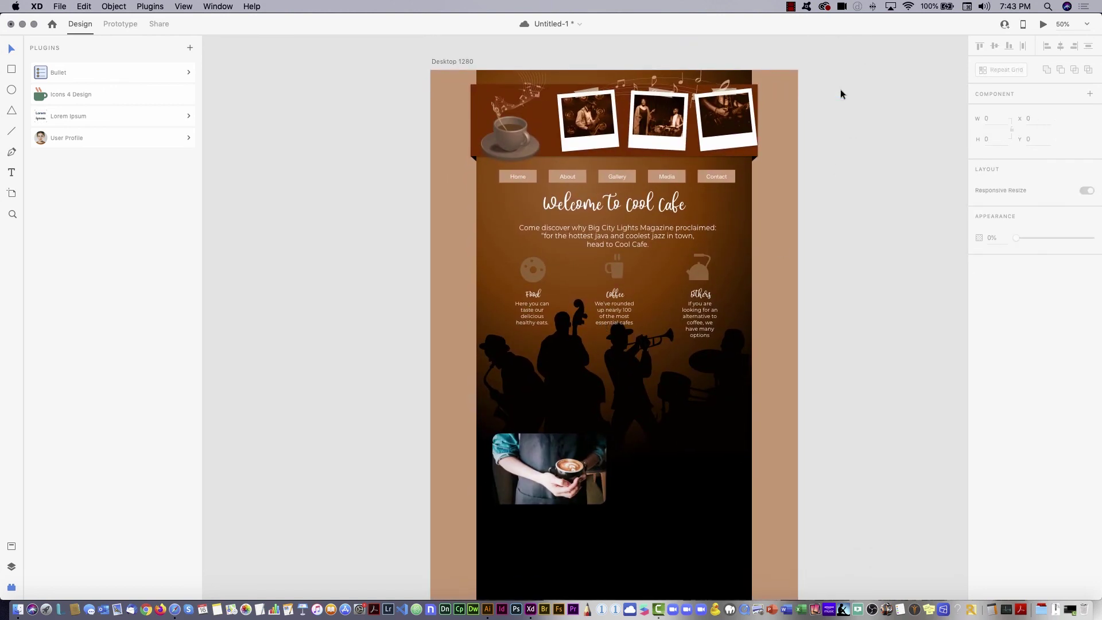
- Turn on the column layout grid for the Desktop 1280 artboard
scroll(738, 344, "down", 3)
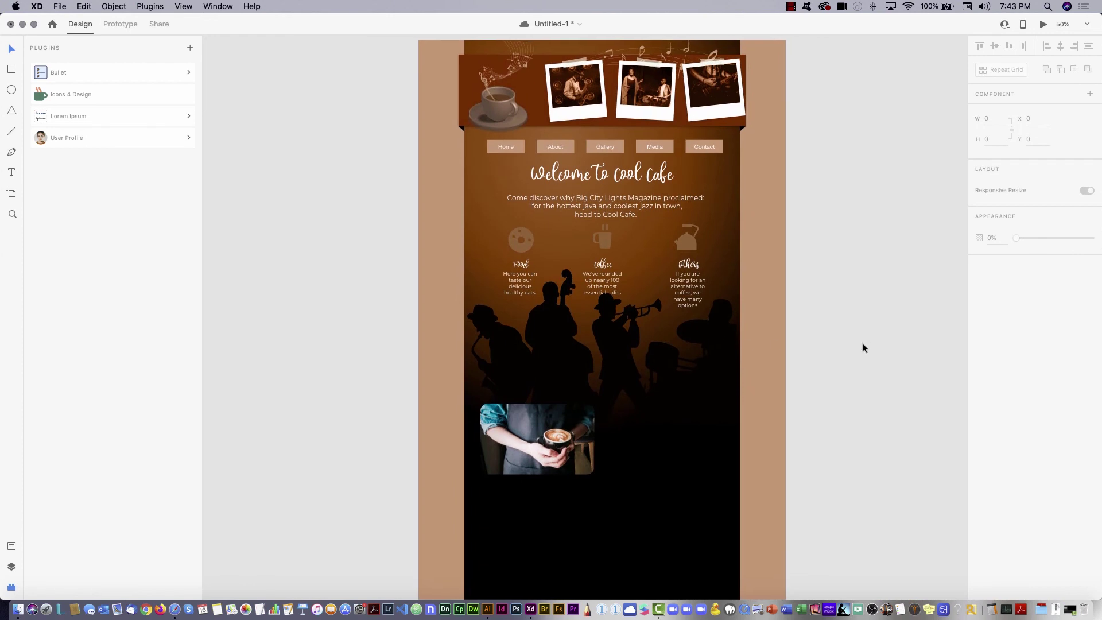
scroll(712, 329, "up", 5)
left_click(431, 136)
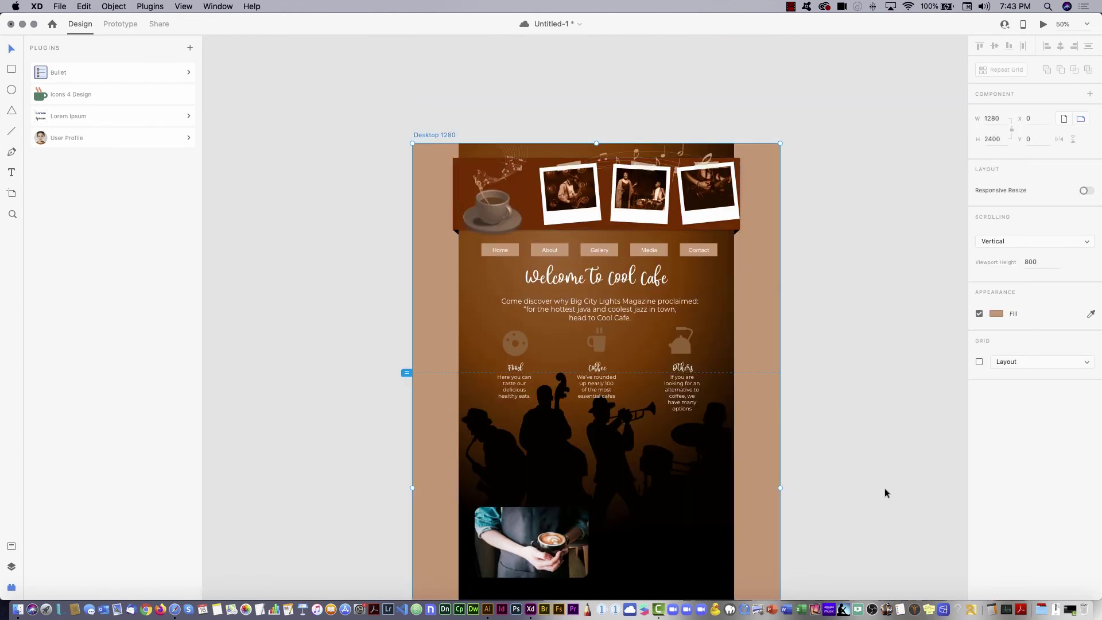
left_click(979, 362)
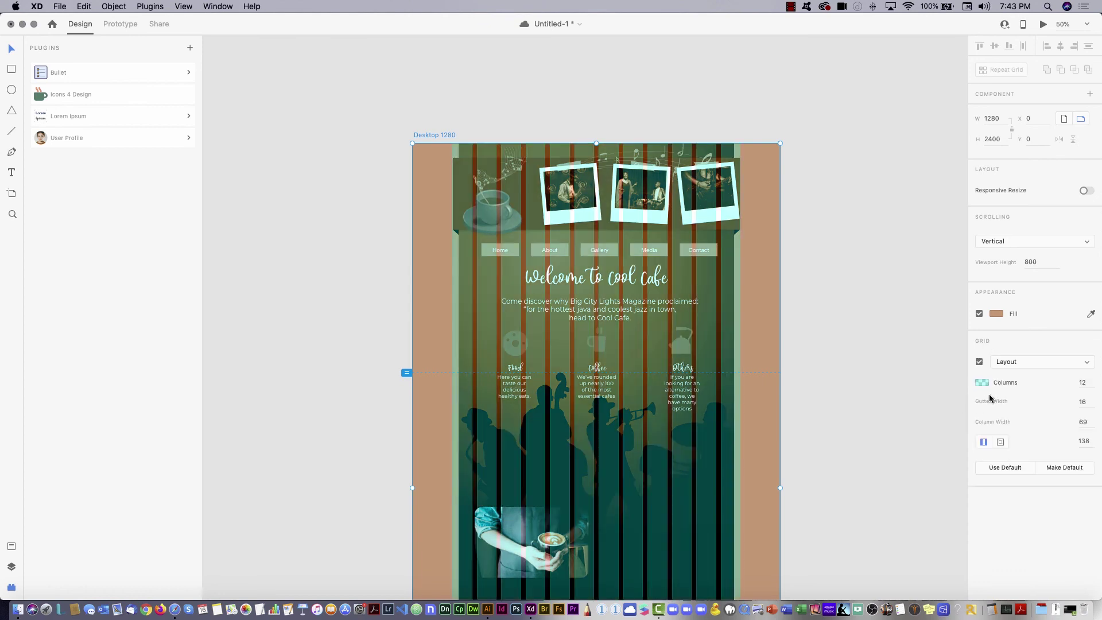
- Align the coffee photo with the grid columns and enlarge it to about 409 × 316
left_click_drag(805, 441, 811, 371)
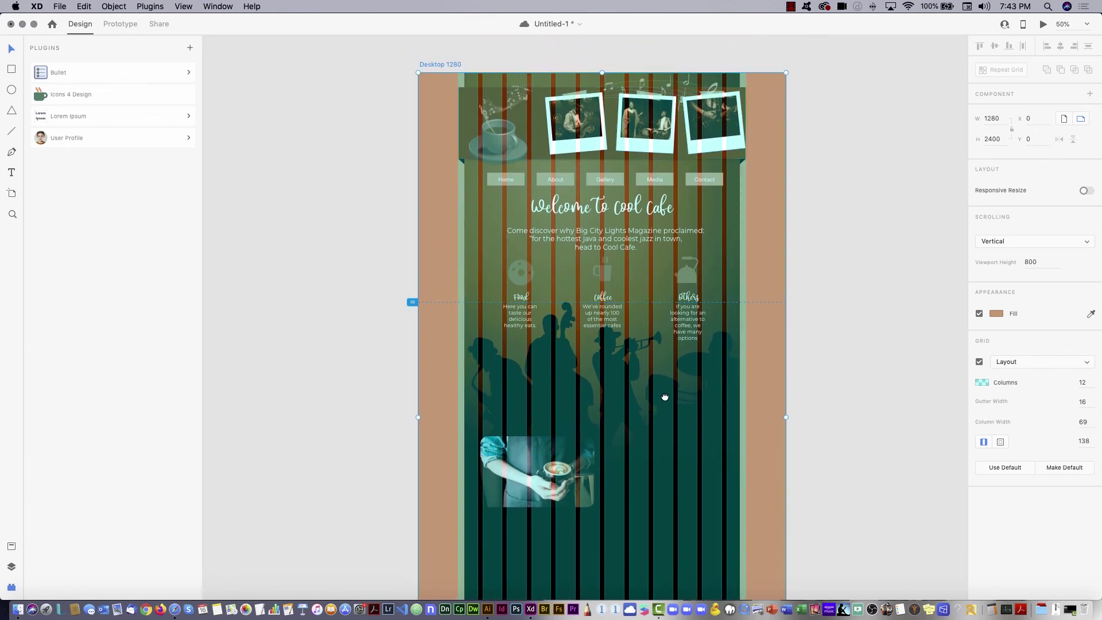
left_click_drag(664, 394, 671, 237)
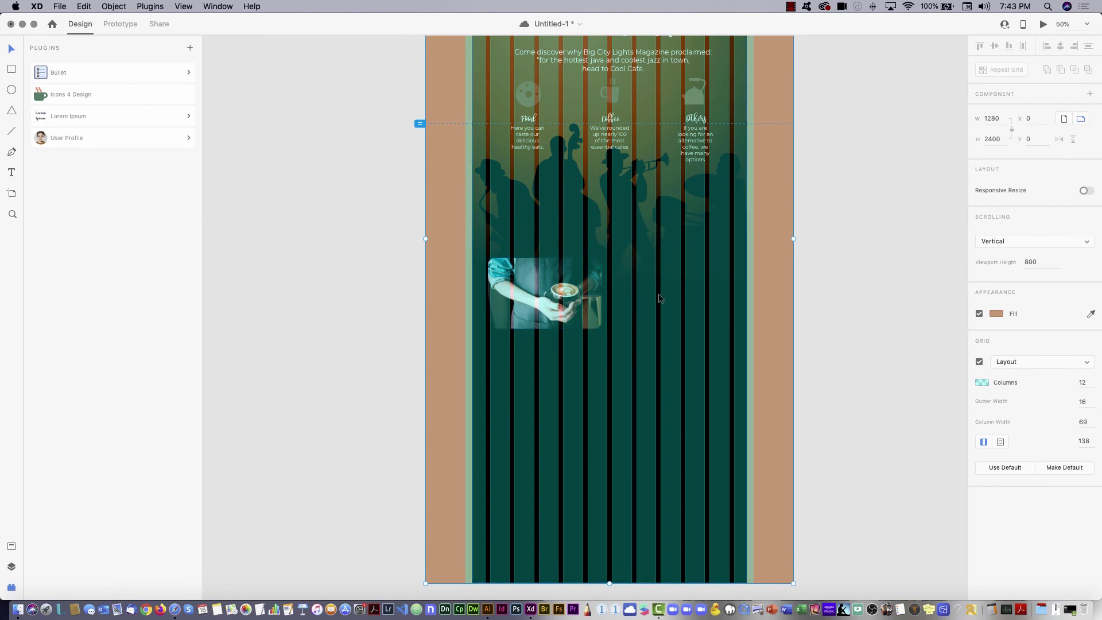
left_click(629, 306)
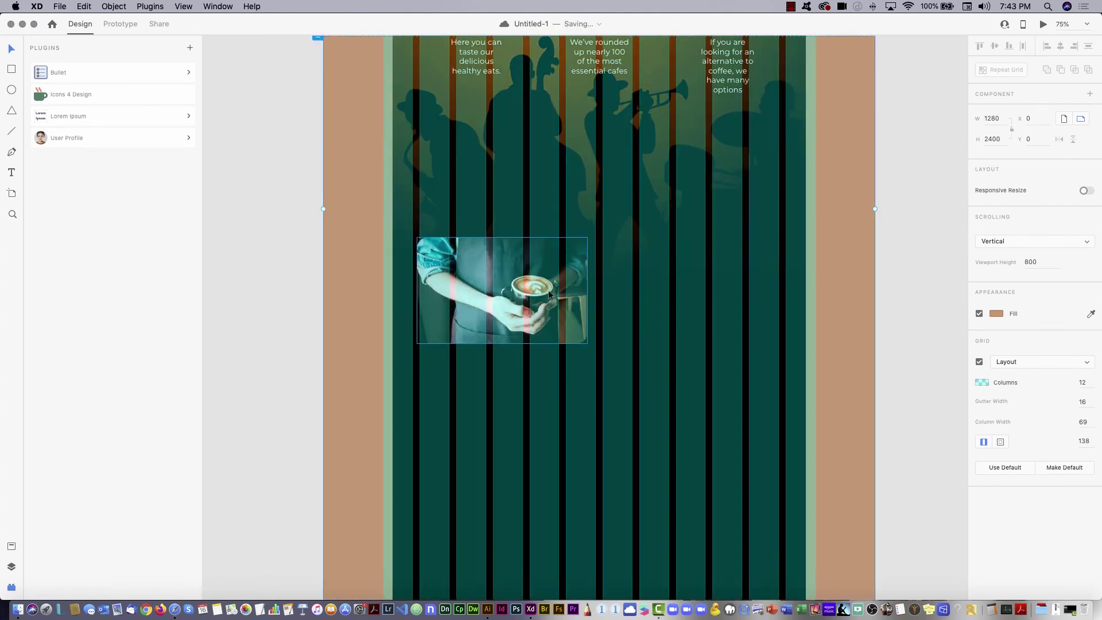
left_click(572, 270)
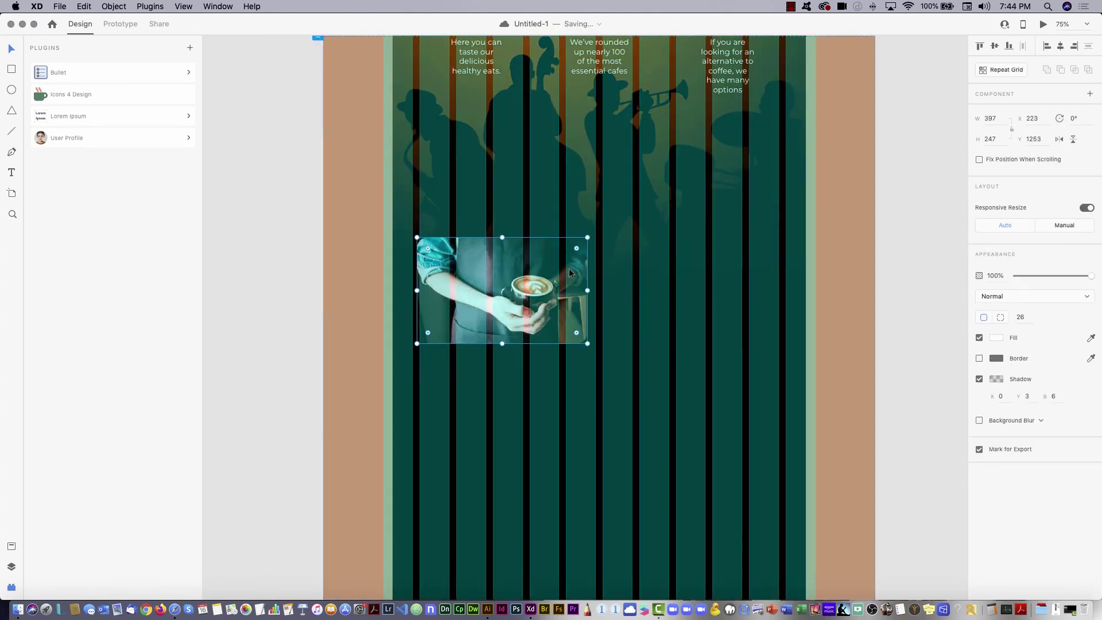
left_click_drag(570, 272, 595, 289)
left_click_drag(517, 342, 517, 370)
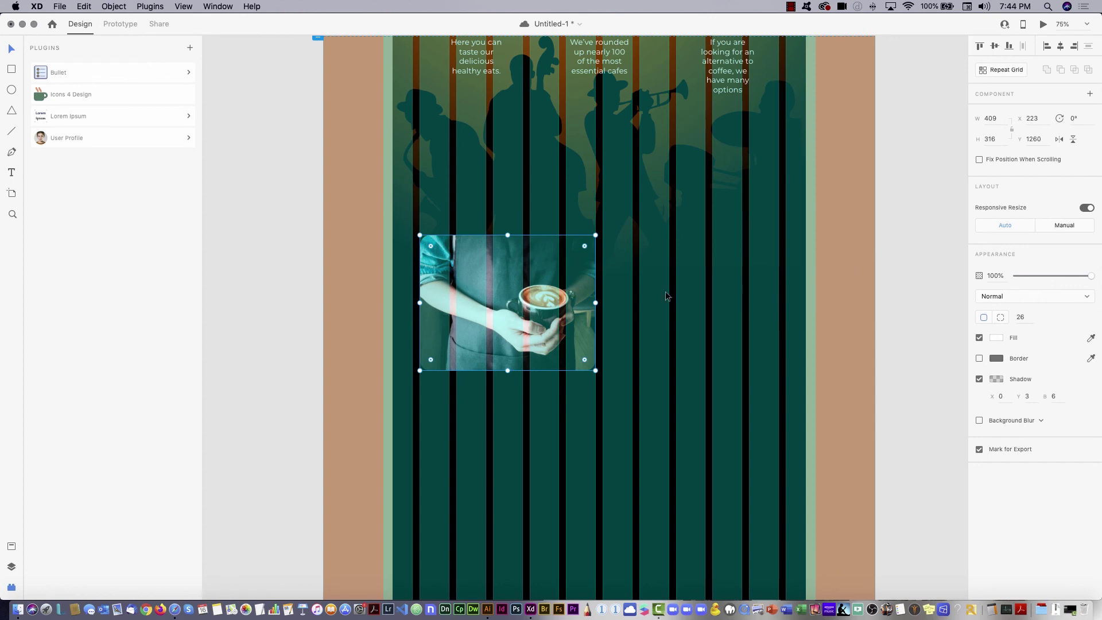
- Draw a text area about 425 × 444 beside the coffee photo and paste in "America's Best Coffee" copied from Illustrator
left_click(11, 172)
left_click_drag(603, 237, 788, 439)
key("super+Tab")
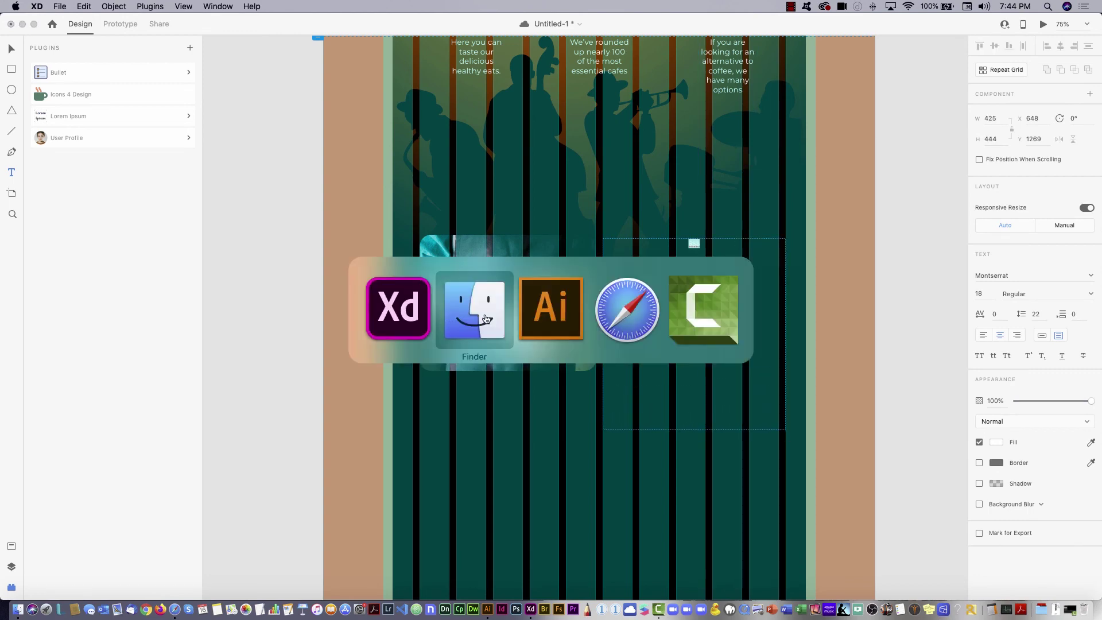
left_click(570, 309)
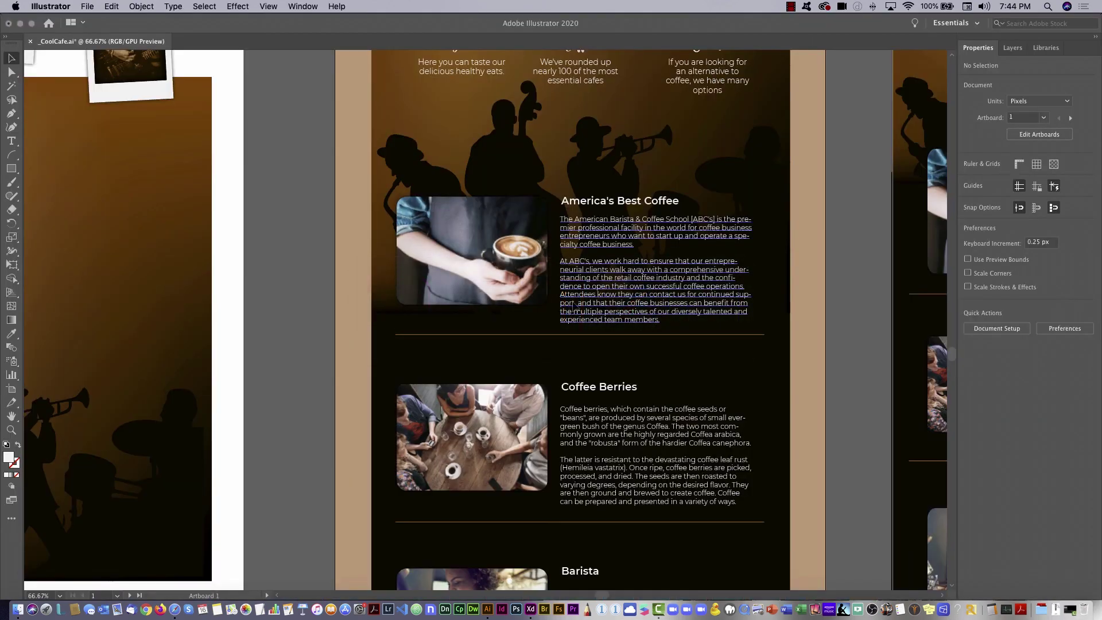
triple_click(593, 204)
key("super+c")
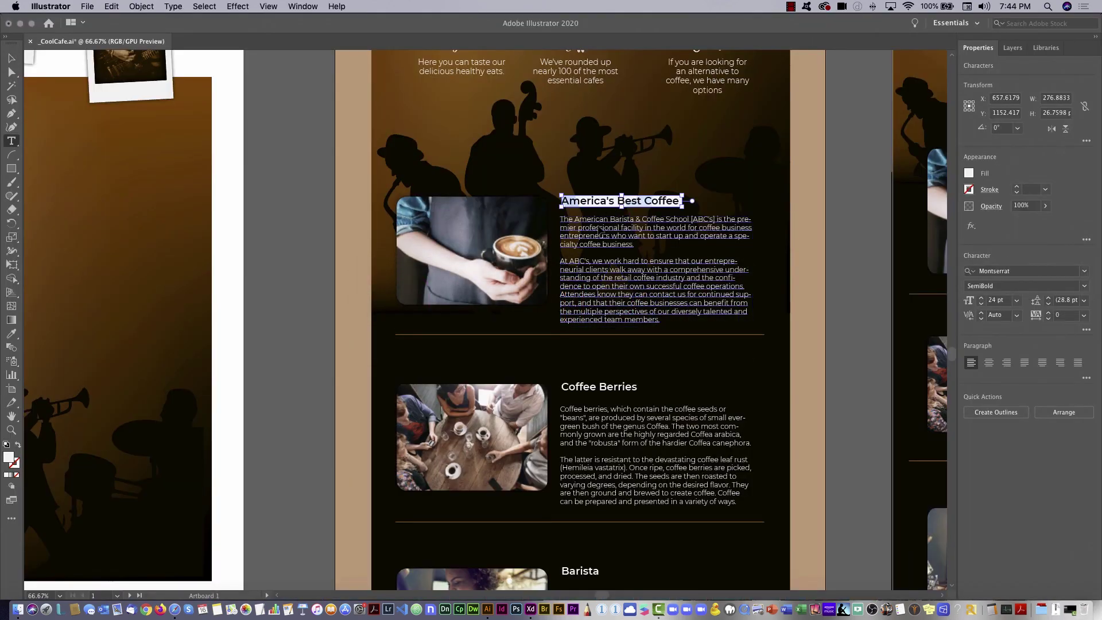
key("super+Tab")
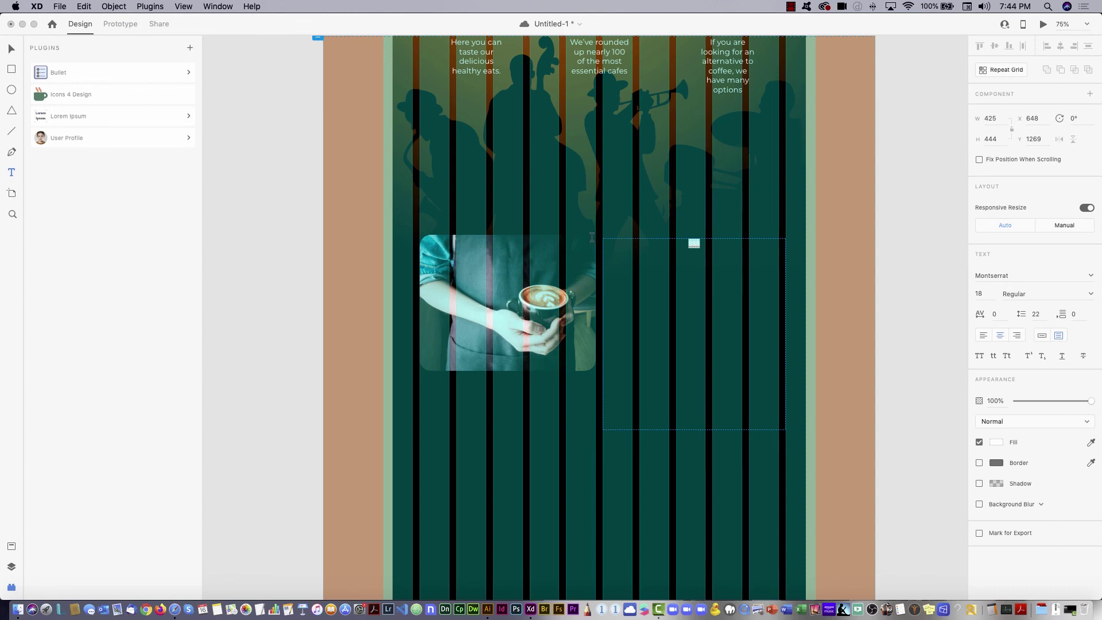
key("super+v")
- Format the "America's Best Coffee" heading as left-aligned Montserrat Bold at size 24
key("super+a")
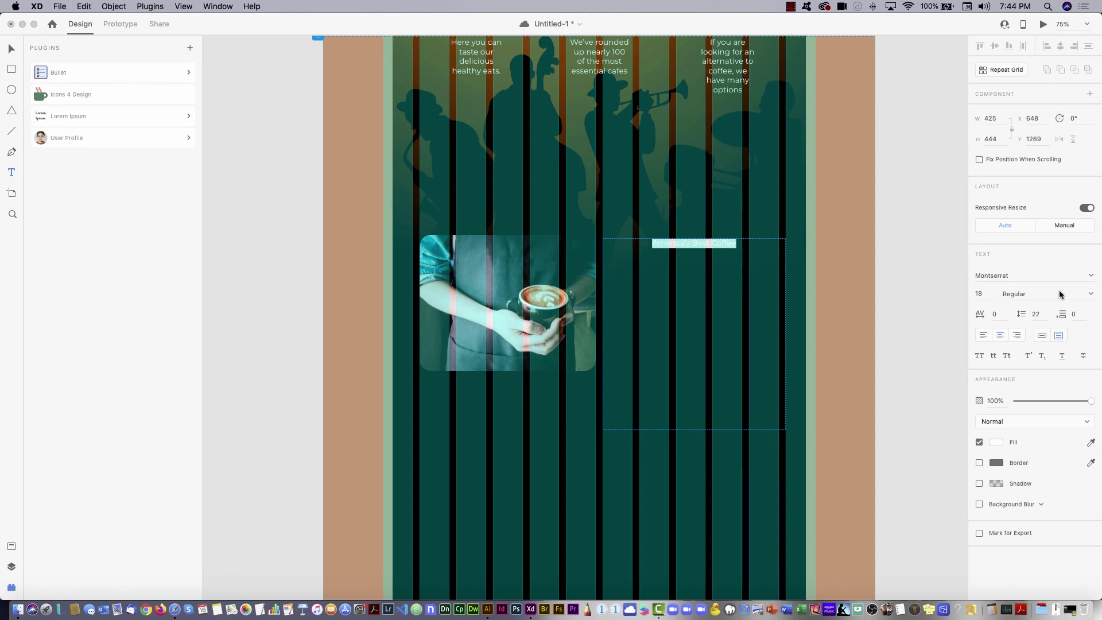
left_click(983, 337)
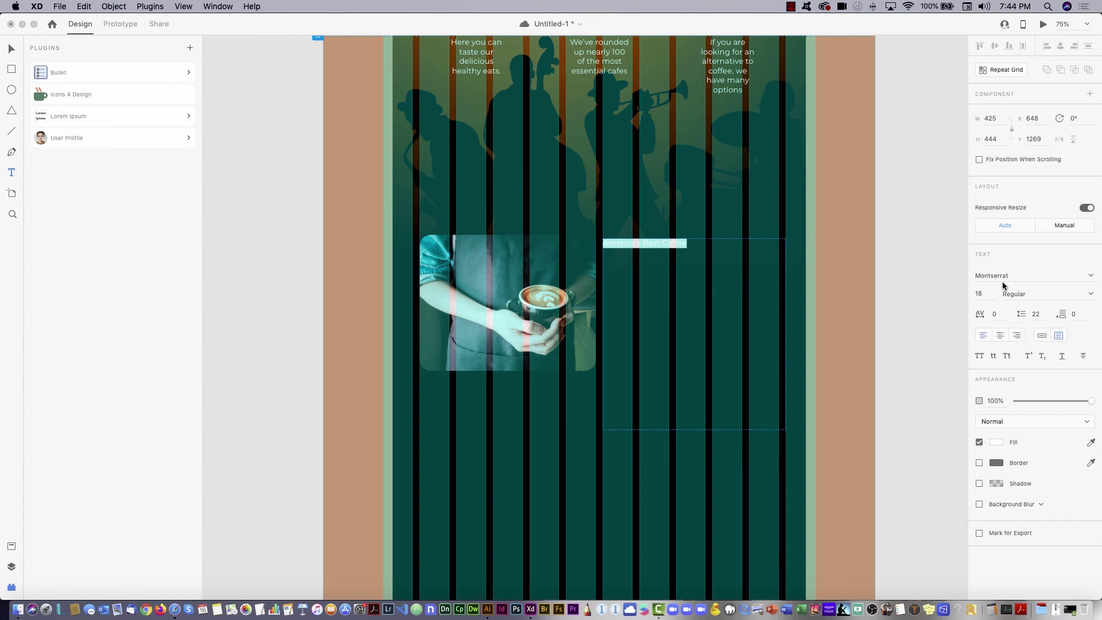
left_click(1090, 295)
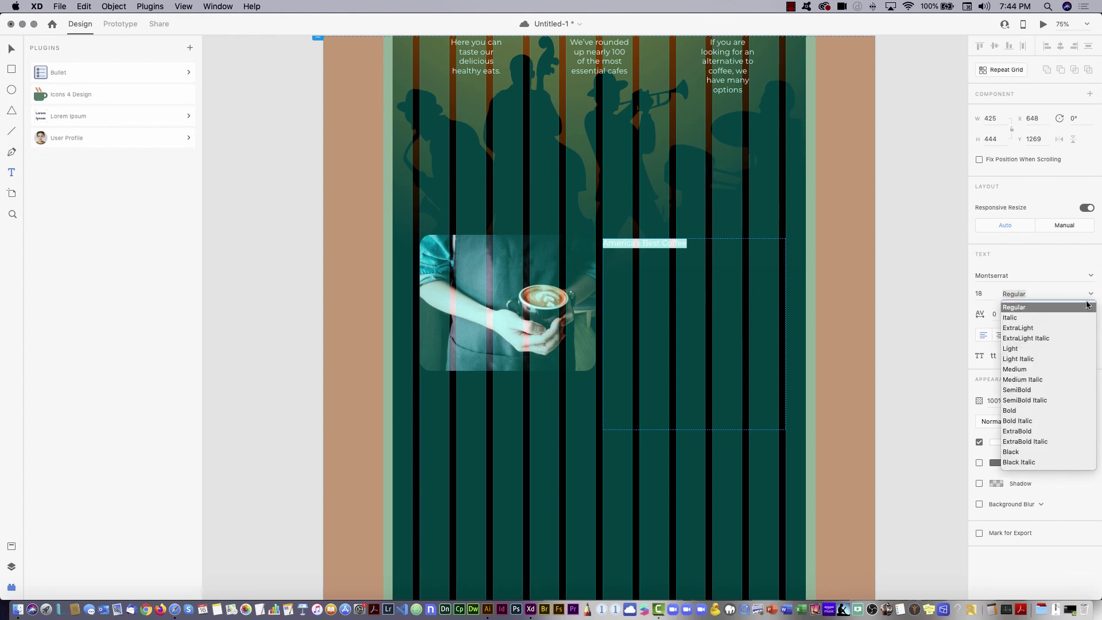
left_click(1010, 411)
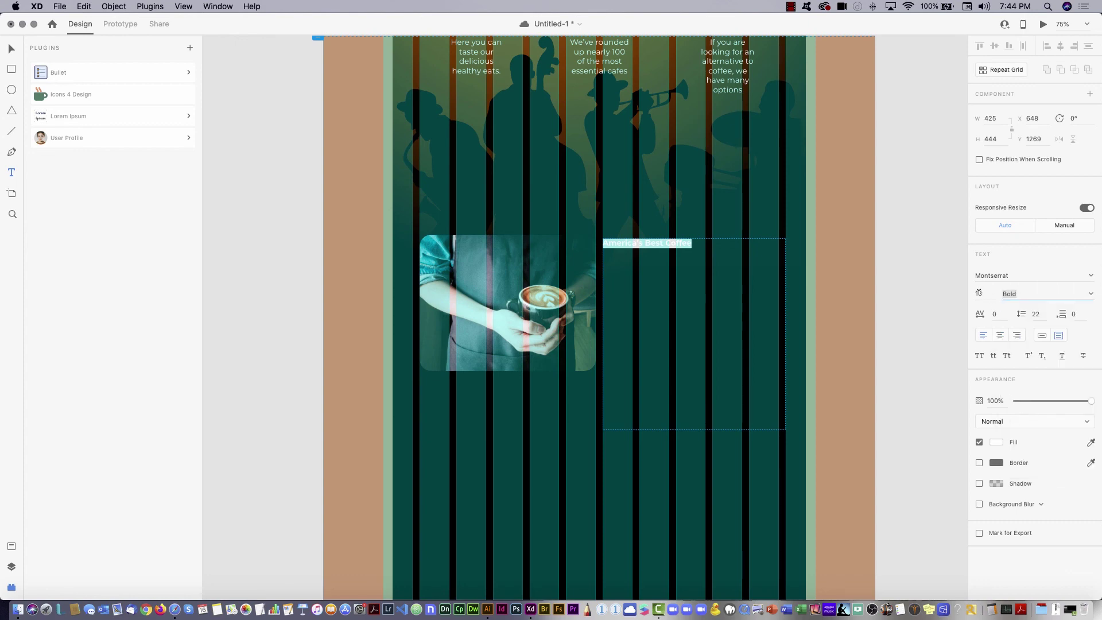
left_click(978, 293)
key("Return")
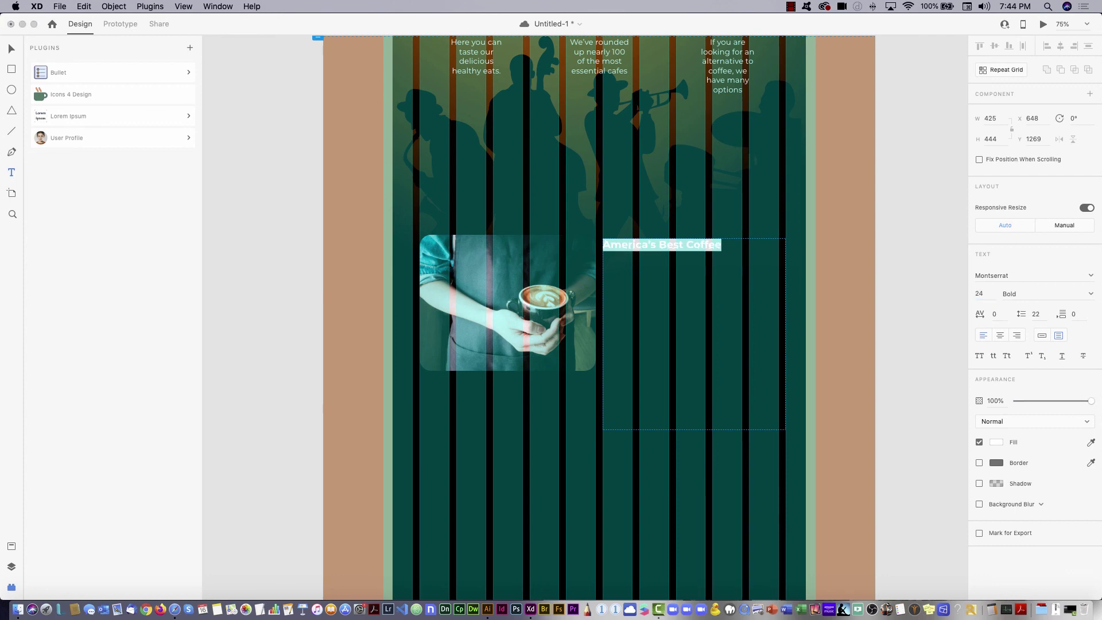
left_click(731, 244)
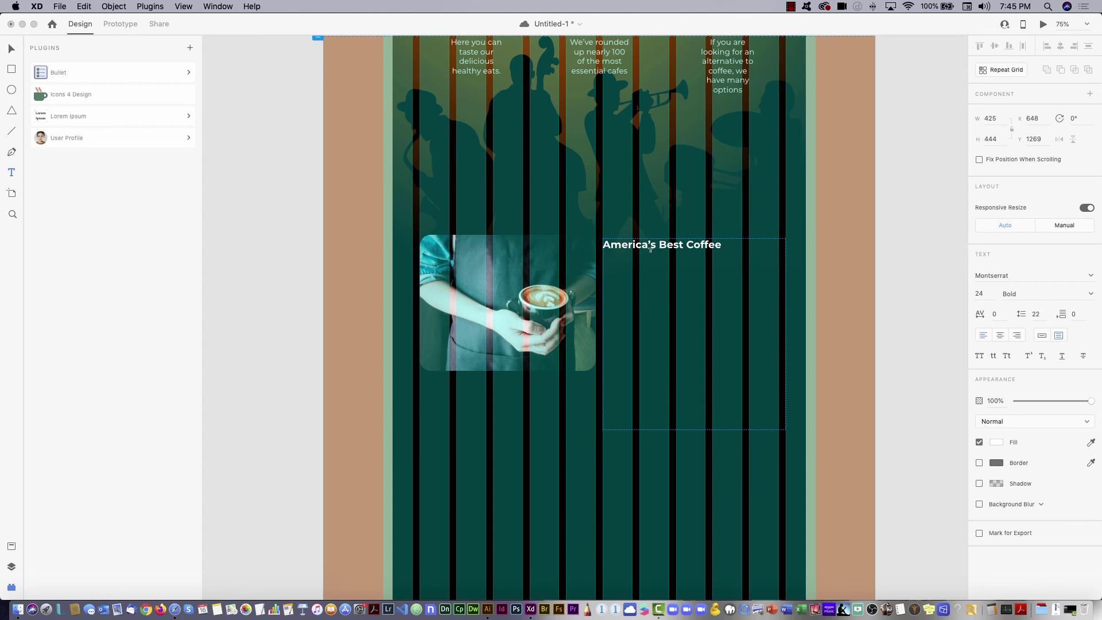
- Copy the American Barista & Coffee School paragraphs from Illustrator and paste them below the heading in Montserrat Medium, size 18
left_click(1089, 294)
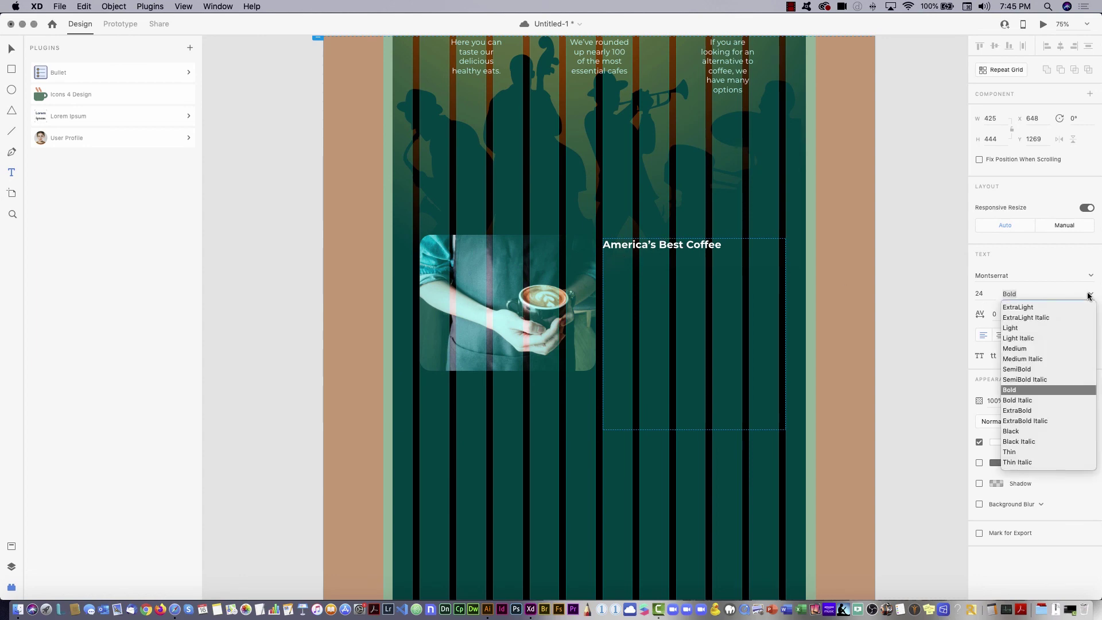
left_click(1019, 349)
key("super+Tab")
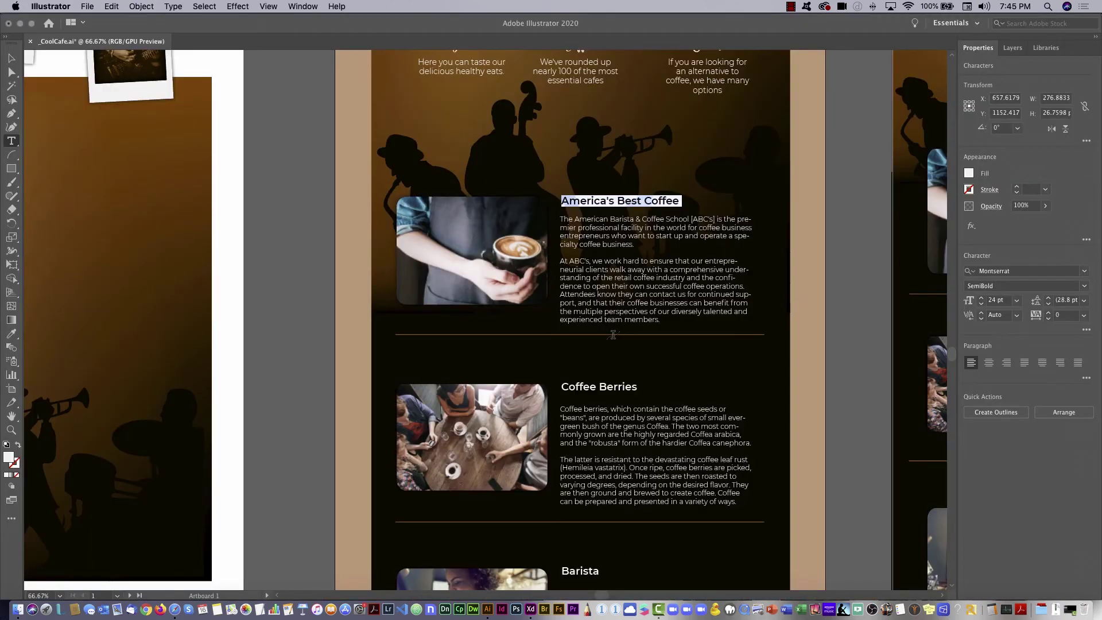
left_click(574, 221)
key("super+a")
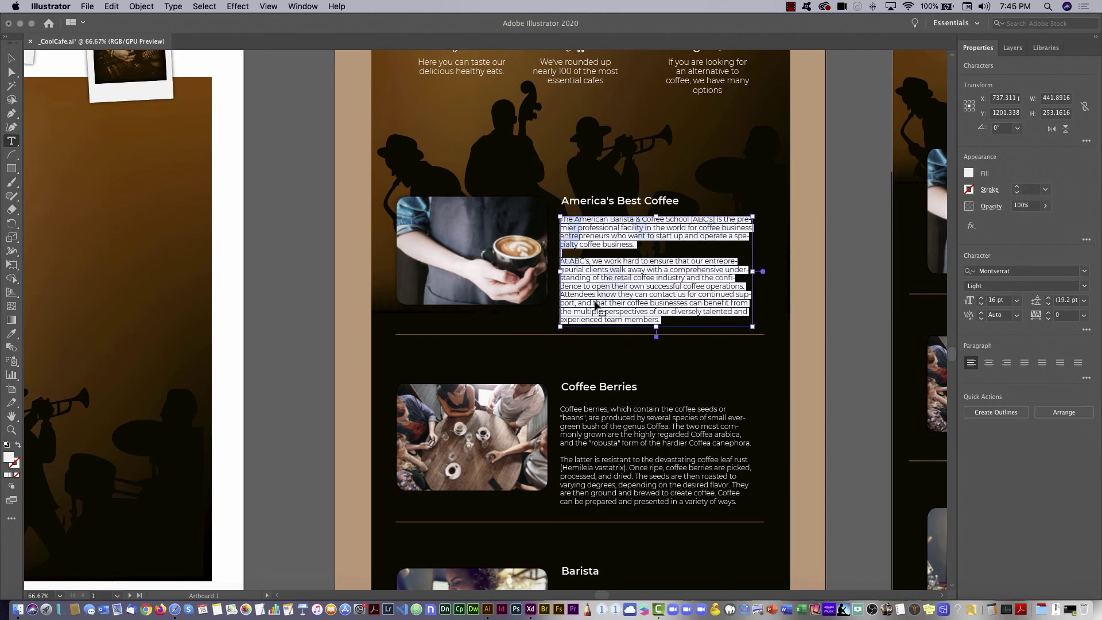
key("super+Tab")
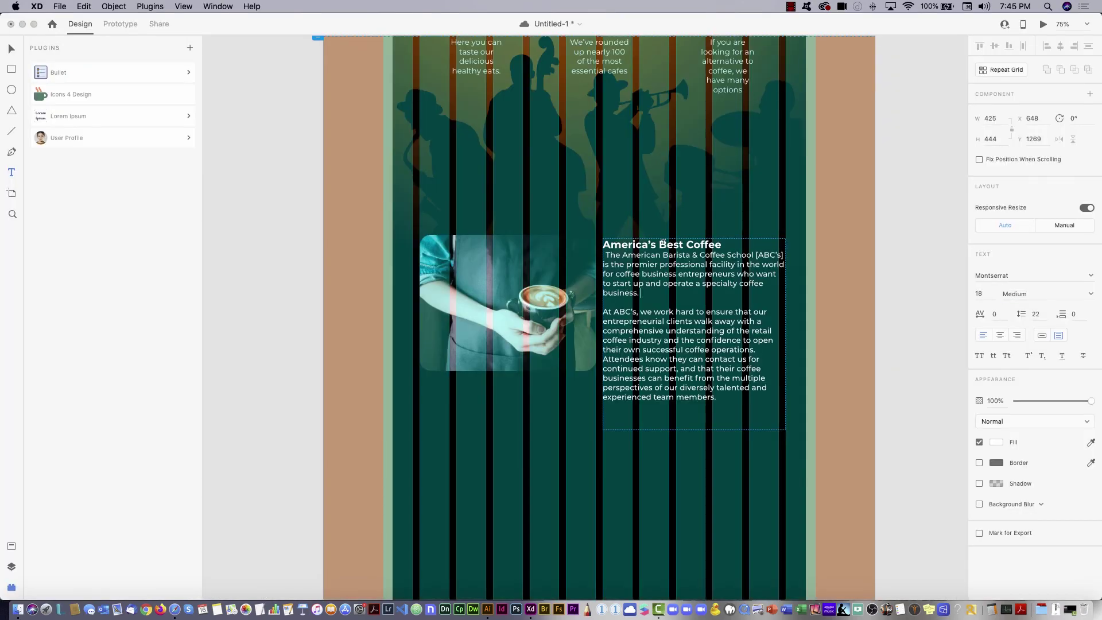
- Set the text block's paragraph spacing to 12 and remove the blank line between the two body paragraphs
double_click(662, 242)
left_click(1071, 315)
key("Return")
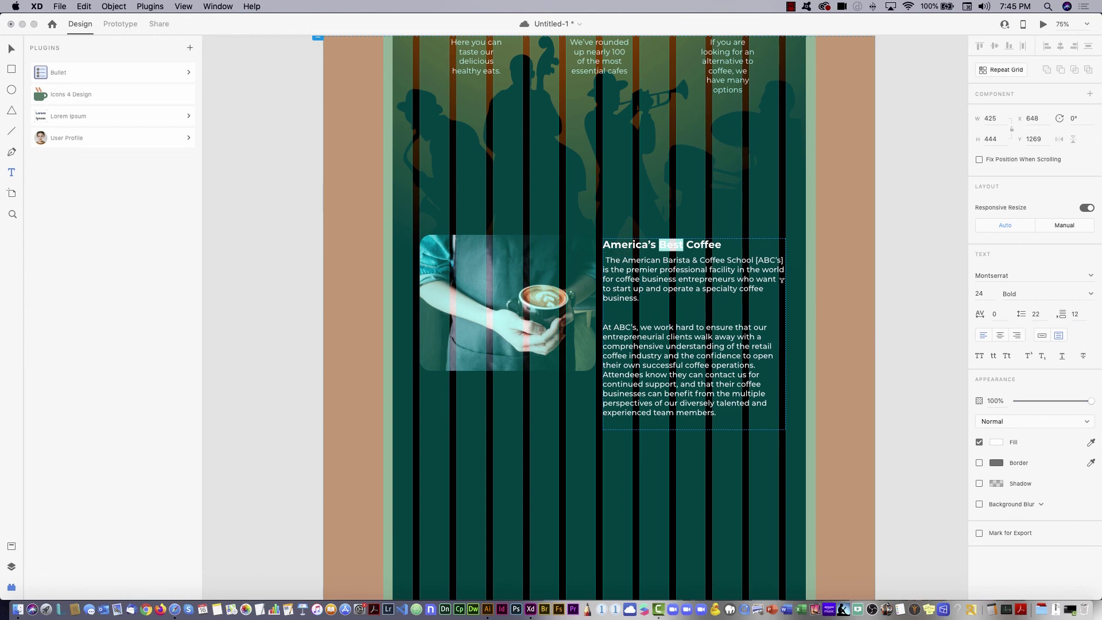
left_click(681, 250)
left_click(633, 315)
key("BackSpace")
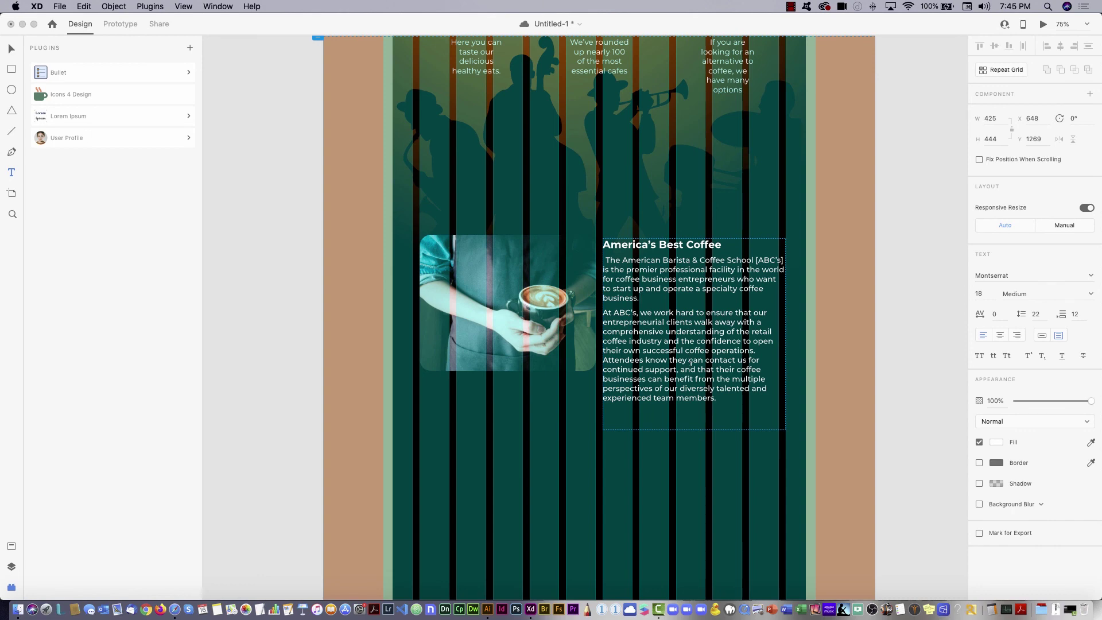
left_click(11, 51)
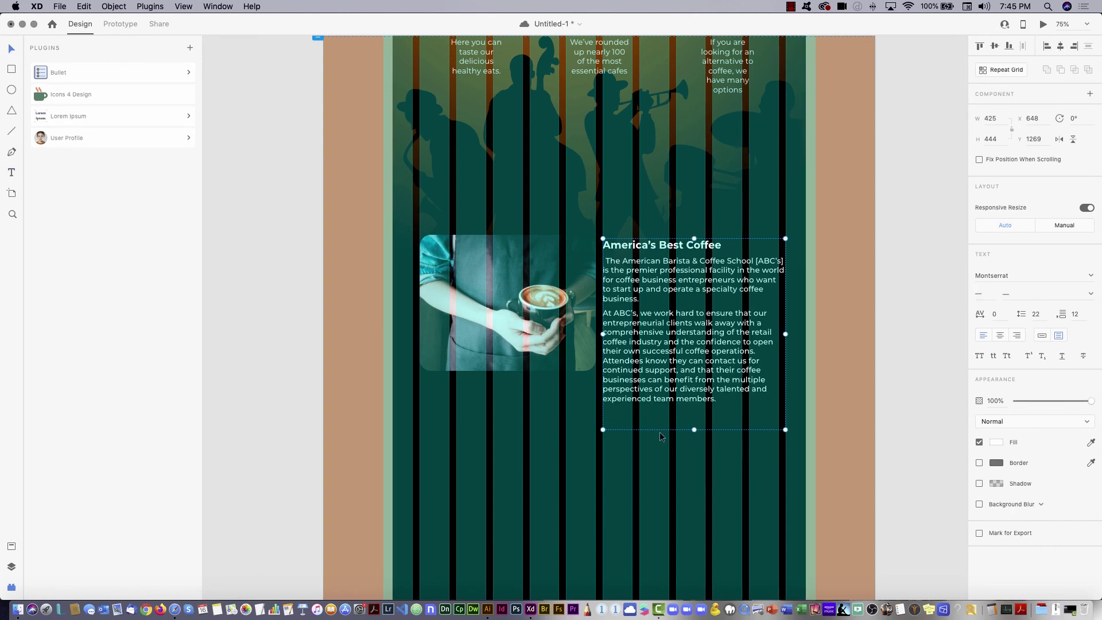
- Turn off the column layout grid for the Desktop 1280 artboard
left_click_drag(545, 311, 540, 340)
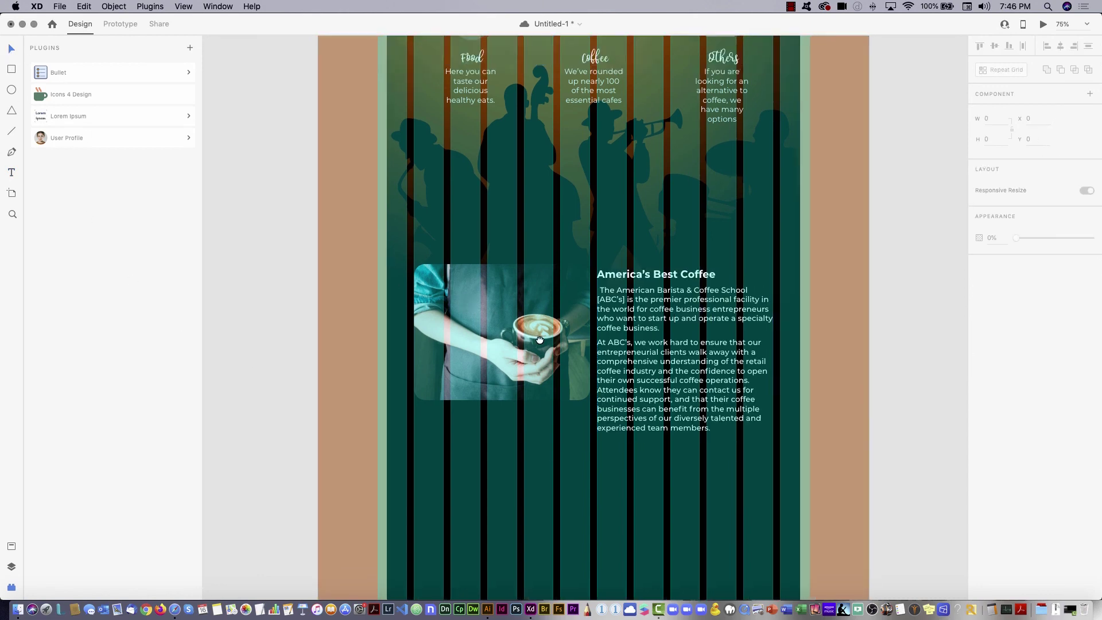
scroll(539, 340, "up", 10)
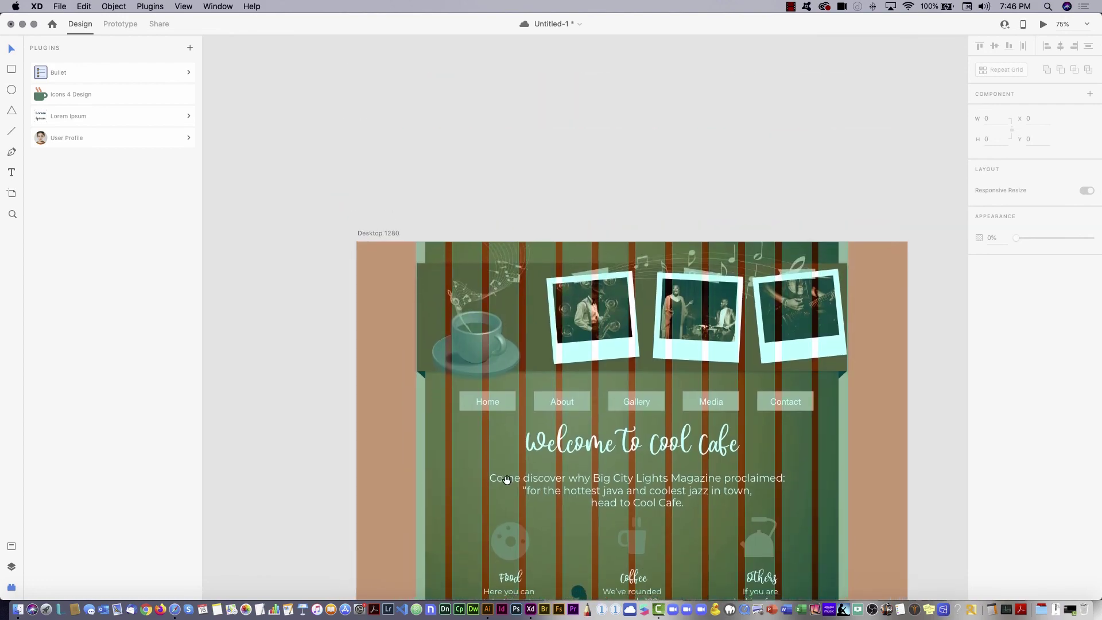
left_click(374, 233)
scroll(640, 226, "down", 10)
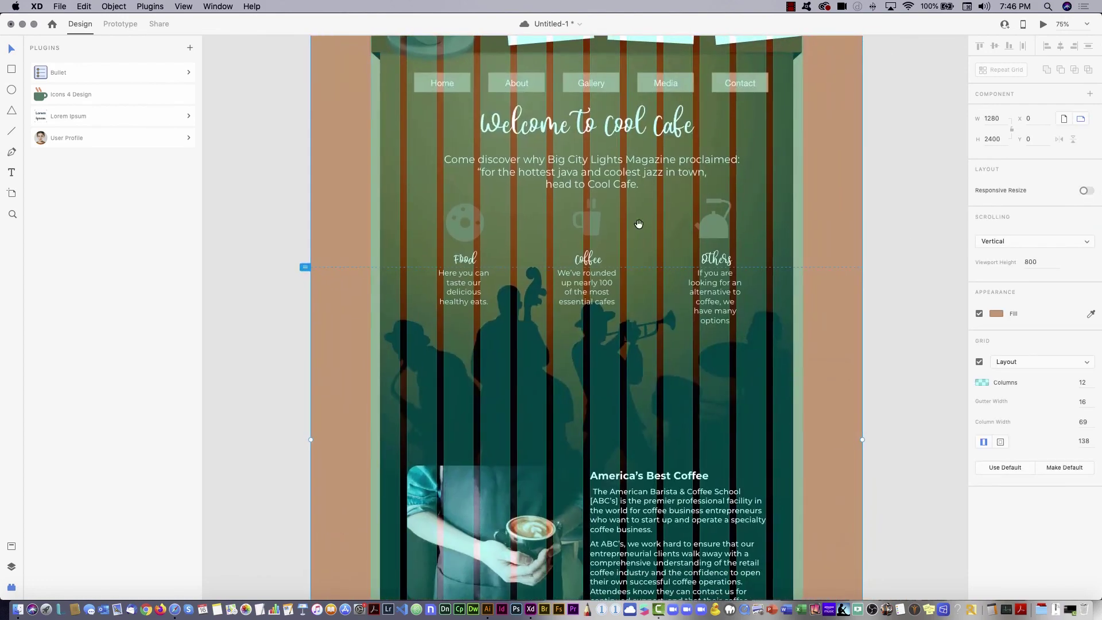
scroll(717, 161, "up", 1)
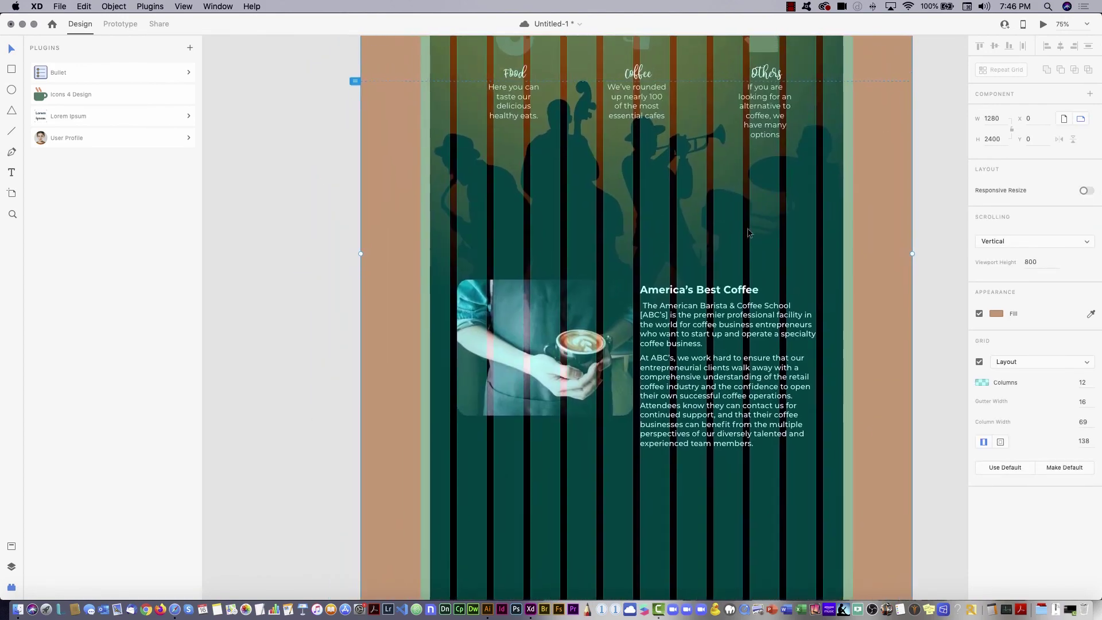
left_click(979, 362)
left_click(944, 409)
scroll(644, 288, "down", 4)
scroll(651, 332, "up", 1)
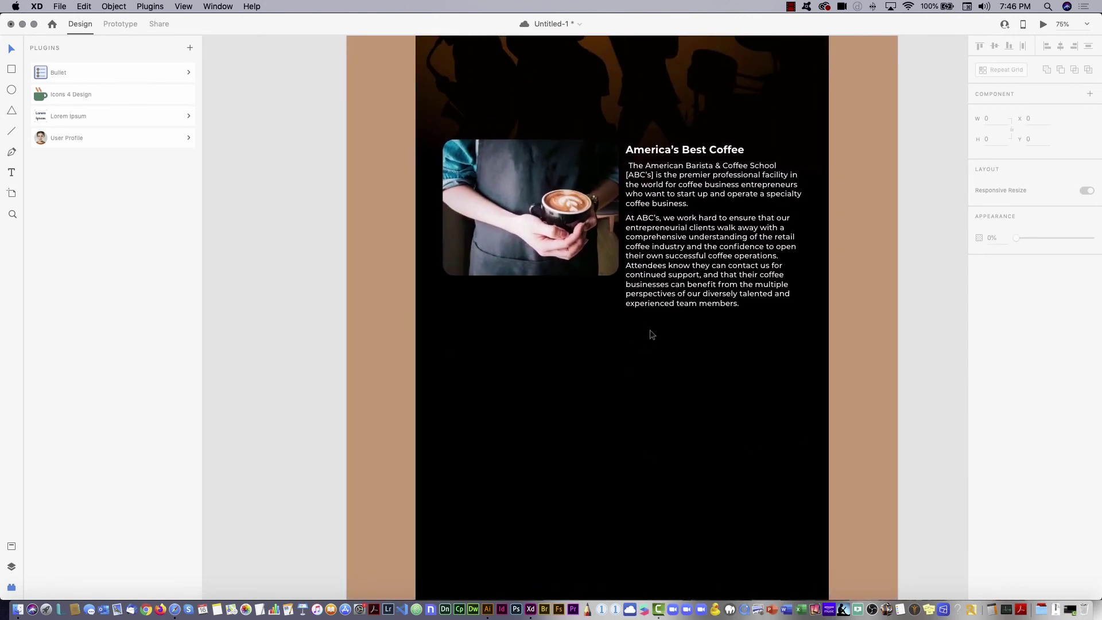
- Draw a horizontal divider about 834 wide below the section, with a size 2 border in the brown sampled from the coffee mug icon
left_click(11, 132)
mouse_move(442, 336)
left_mouse_down()
mouse_move(813, 335)
mouse_move(791, 336)
mouse_move(801, 336)
left_mouse_up()
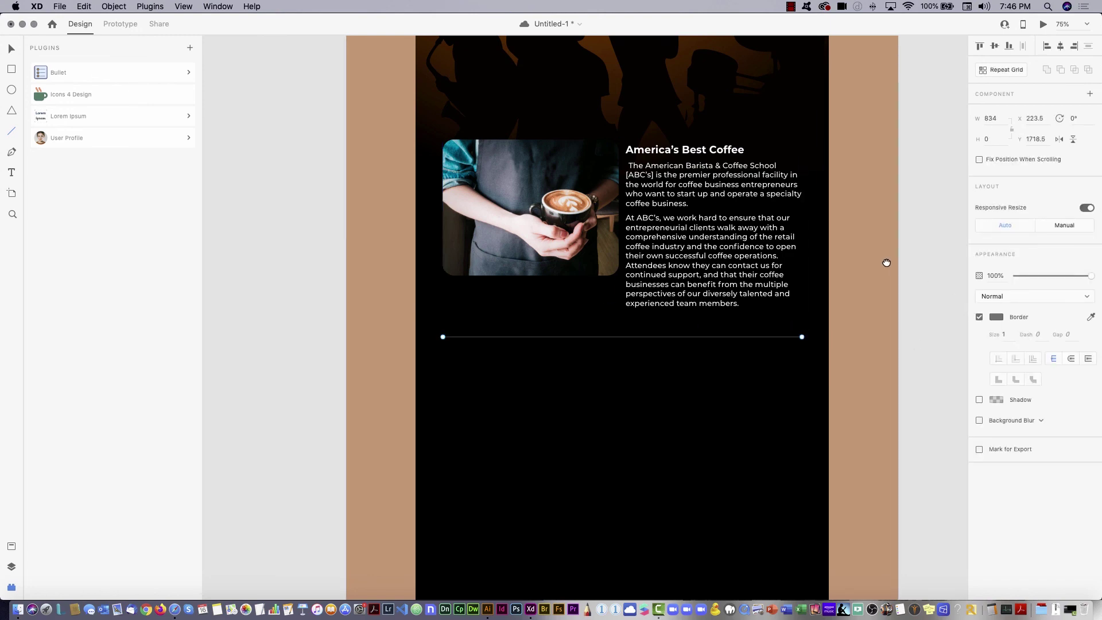
scroll(858, 504, "up", 10)
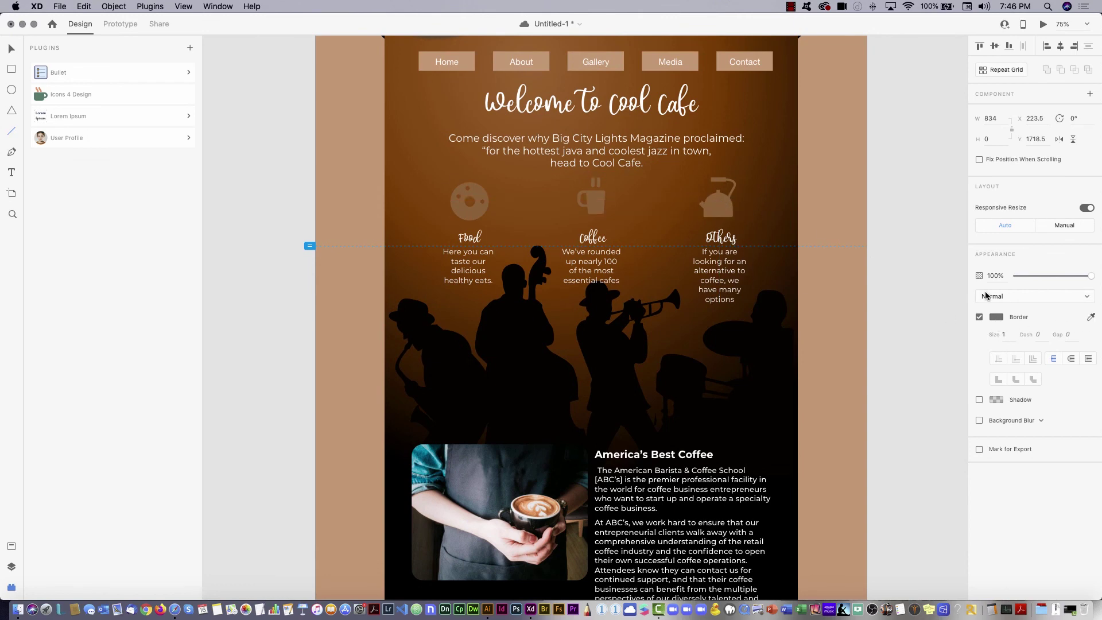
left_click(1090, 316)
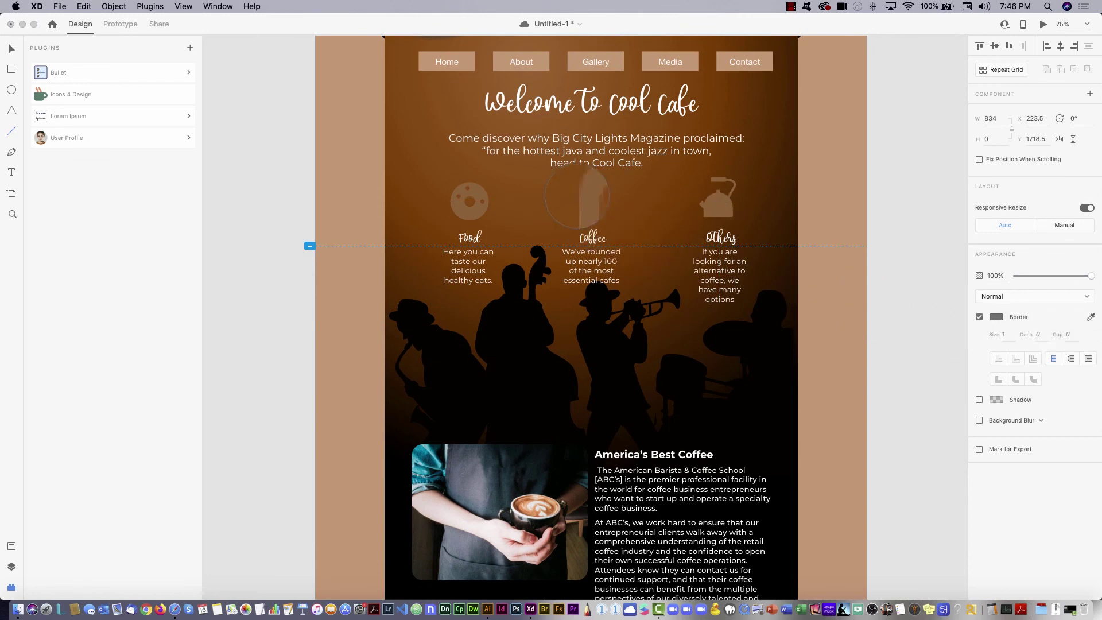
left_click(592, 199)
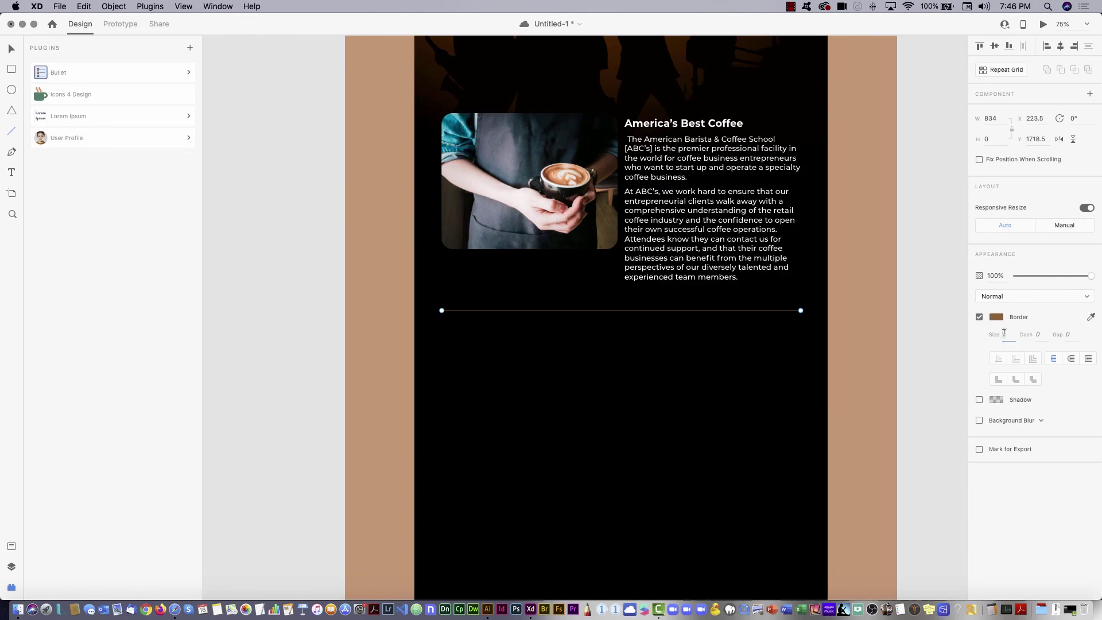
key("Return")
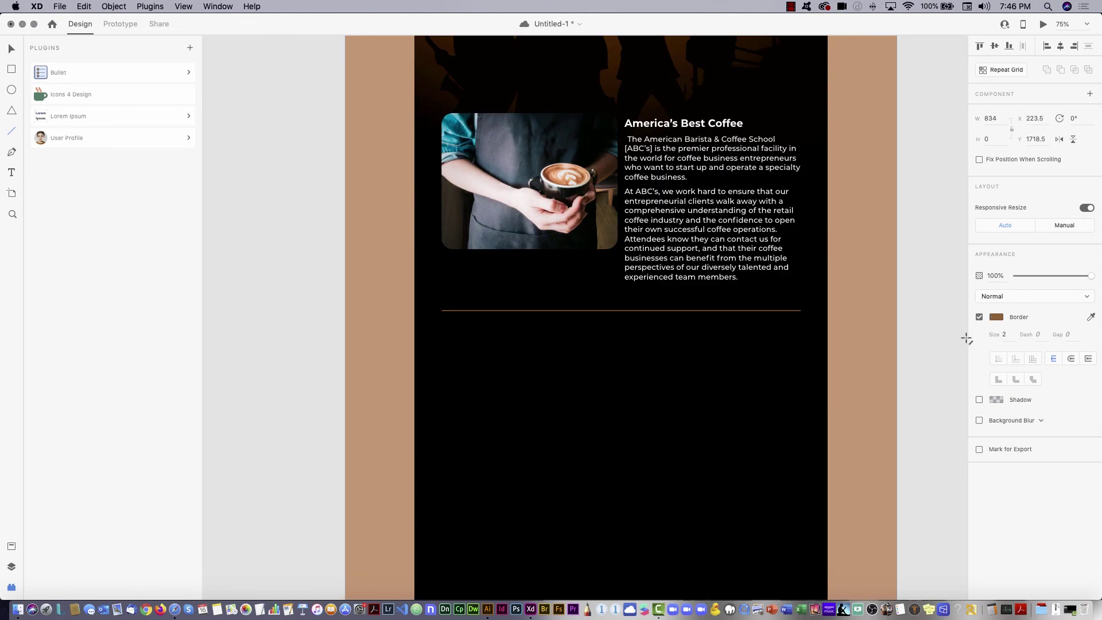
key("v")
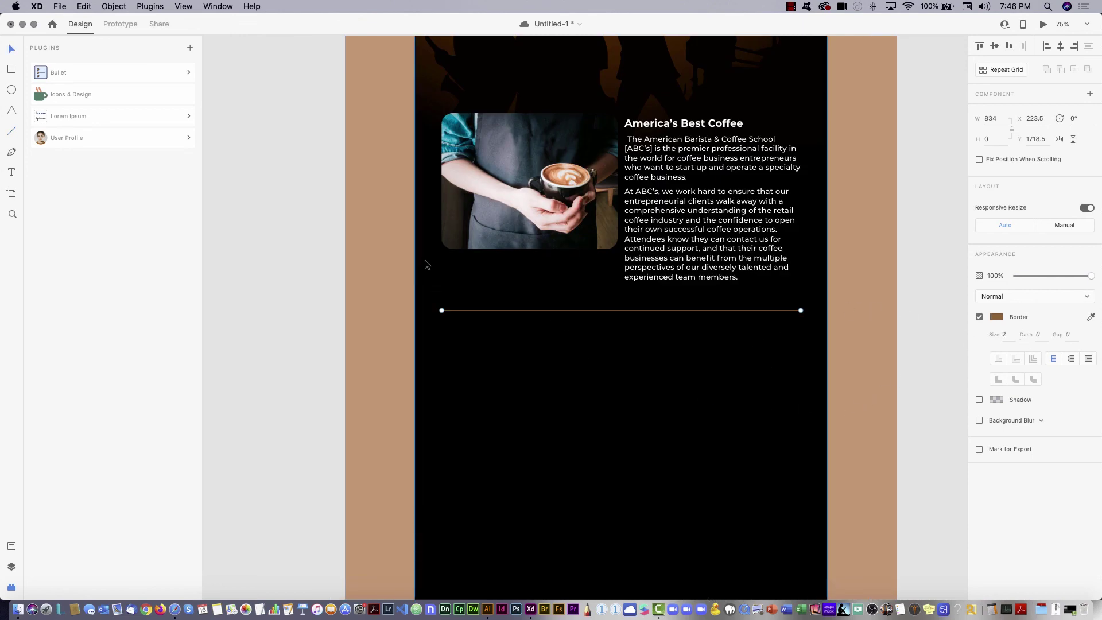
left_click(381, 243)
- Move the divider line up so it sits closer beneath the America's Best Coffee text
left_click(745, 338, "alt+super")
left_click(745, 361, "alt+super")
left_click_drag(677, 401, 633, 406)
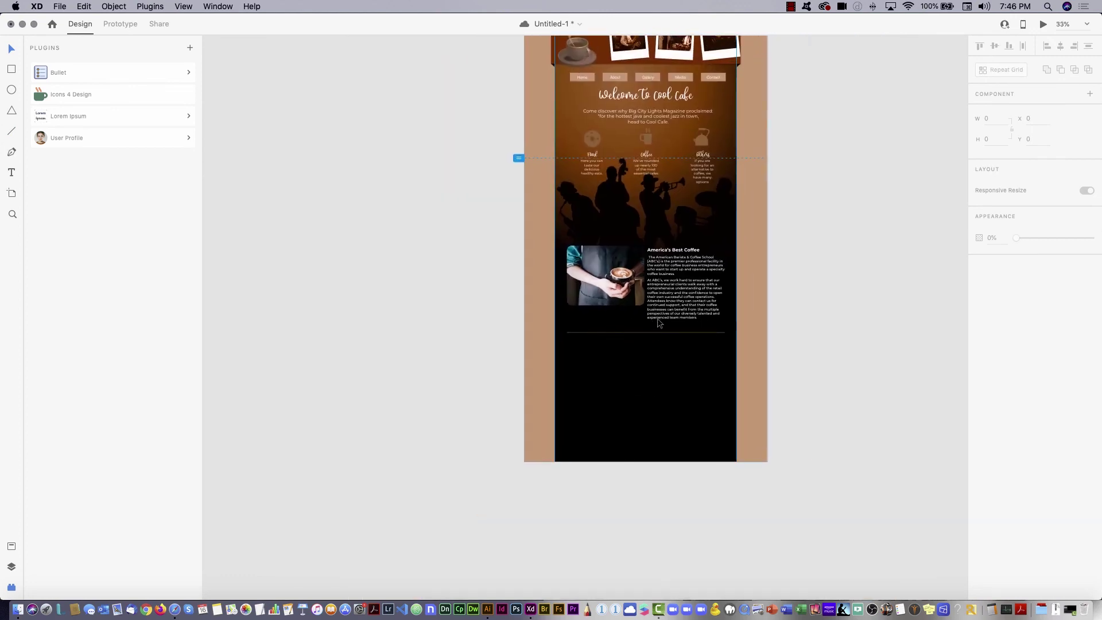
left_click_drag(656, 333, 656, 327)
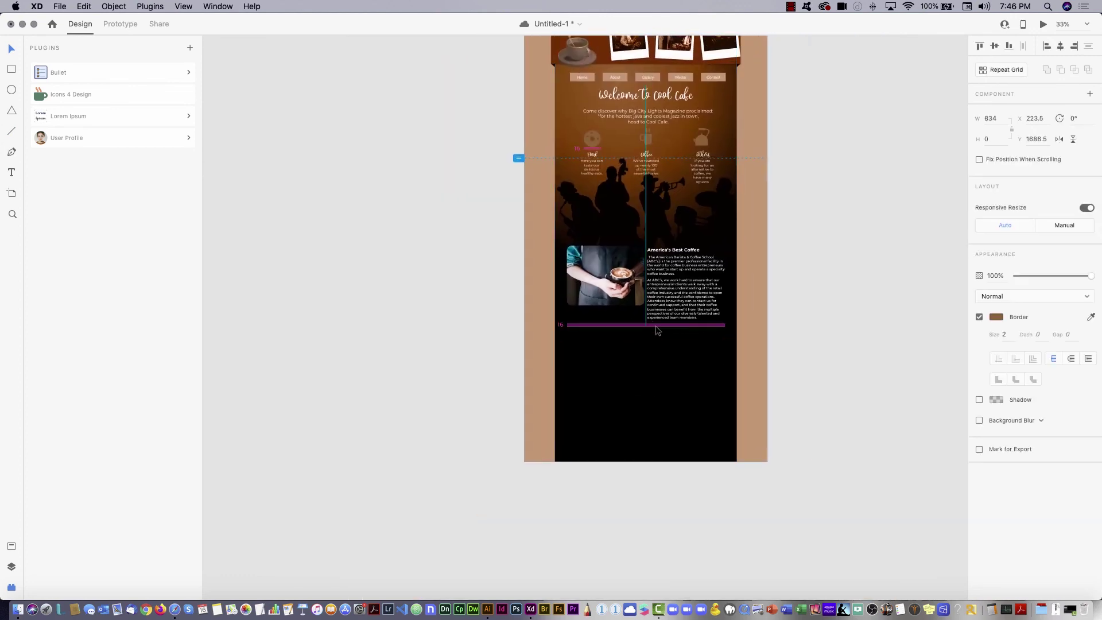
- Select the coffee photo, its text and the divider together and move them up to Y 1150
left_click(667, 271, "shift")
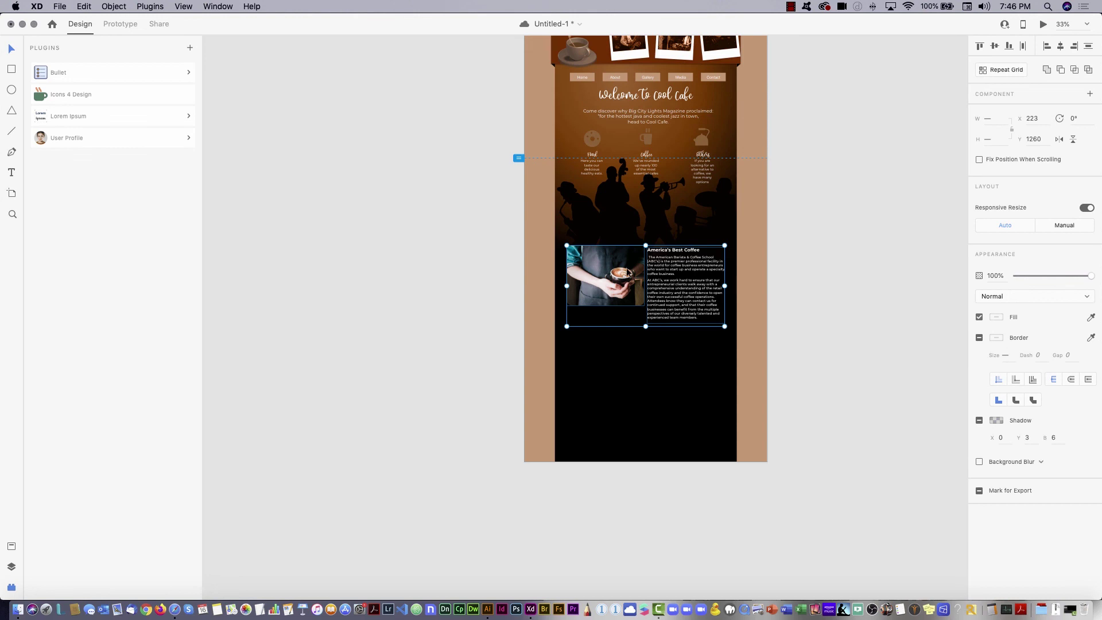
key("shift+Up")
key("shift+Up")
key("shift+Up")
key("shift+Up")
key("shift+Up")
key("shift+Up")
key("shift+Up")
key("shift+Up")
key("shift+Up")
key("shift+Up")
key("shift+Up")
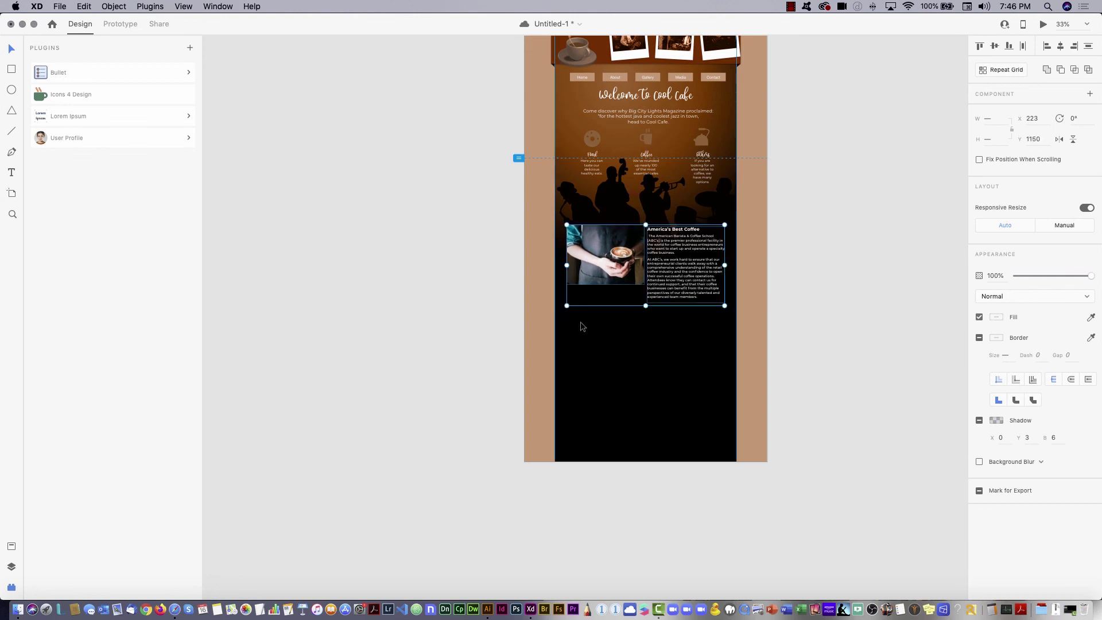
- Turn the photo, text and divider into a Repeat Grid extended downward to three stacked sections
left_click(1003, 69)
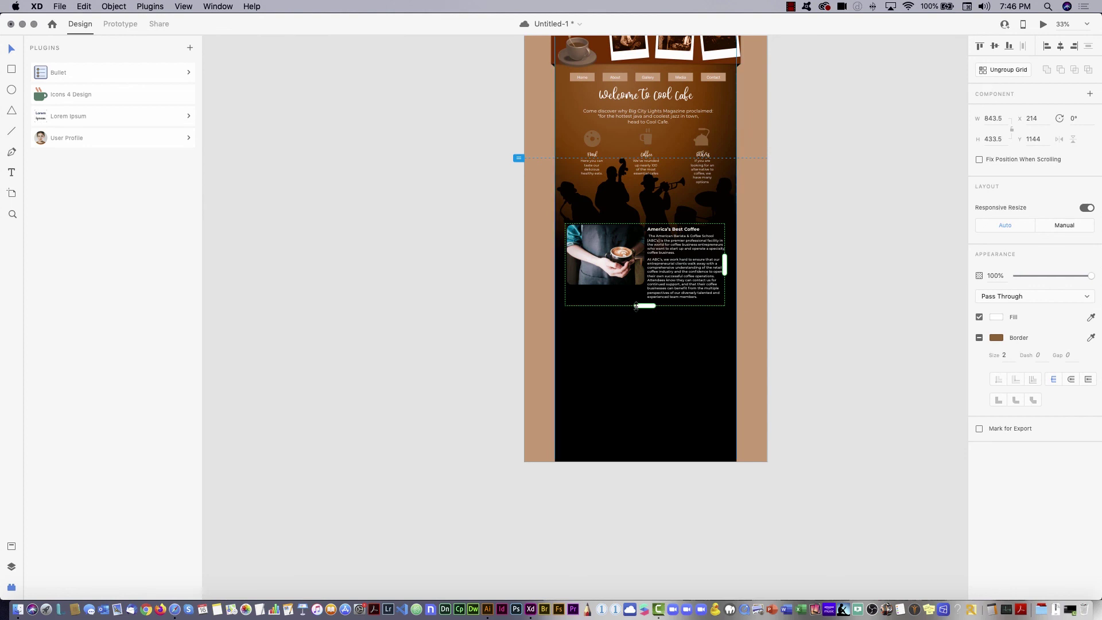
left_click_drag(636, 306, 655, 467)
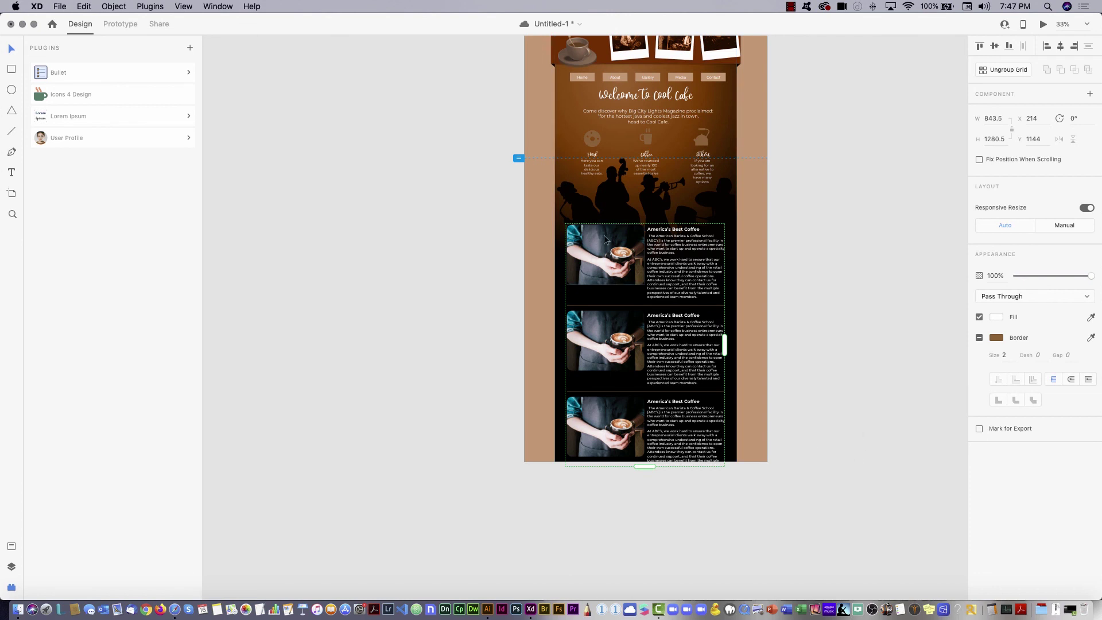
left_click_drag(603, 243, 604, 225)
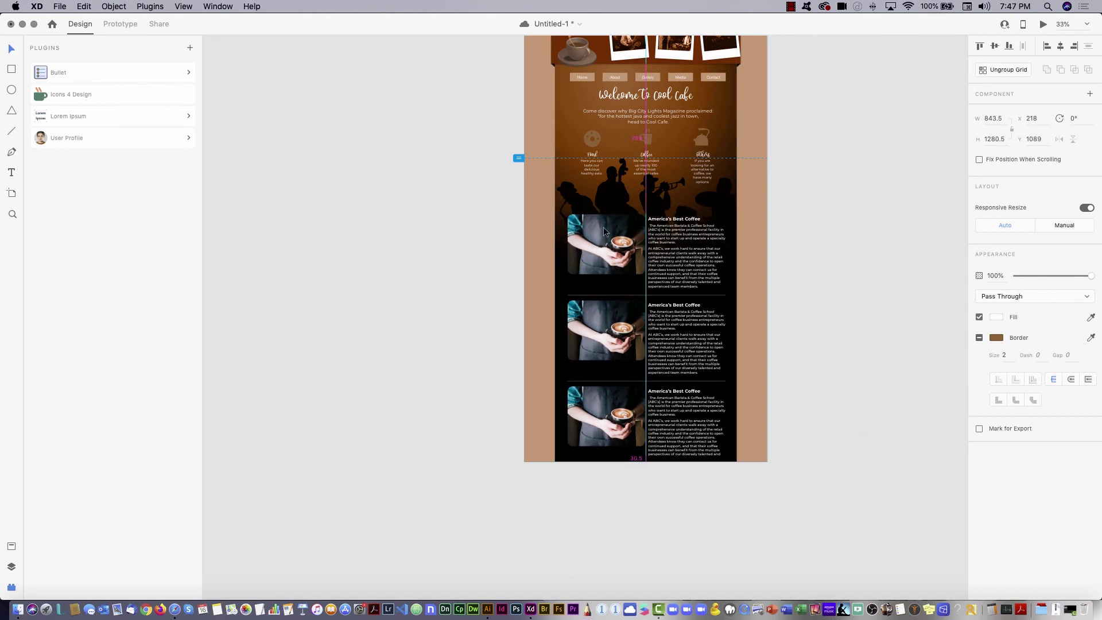
left_click(841, 360)
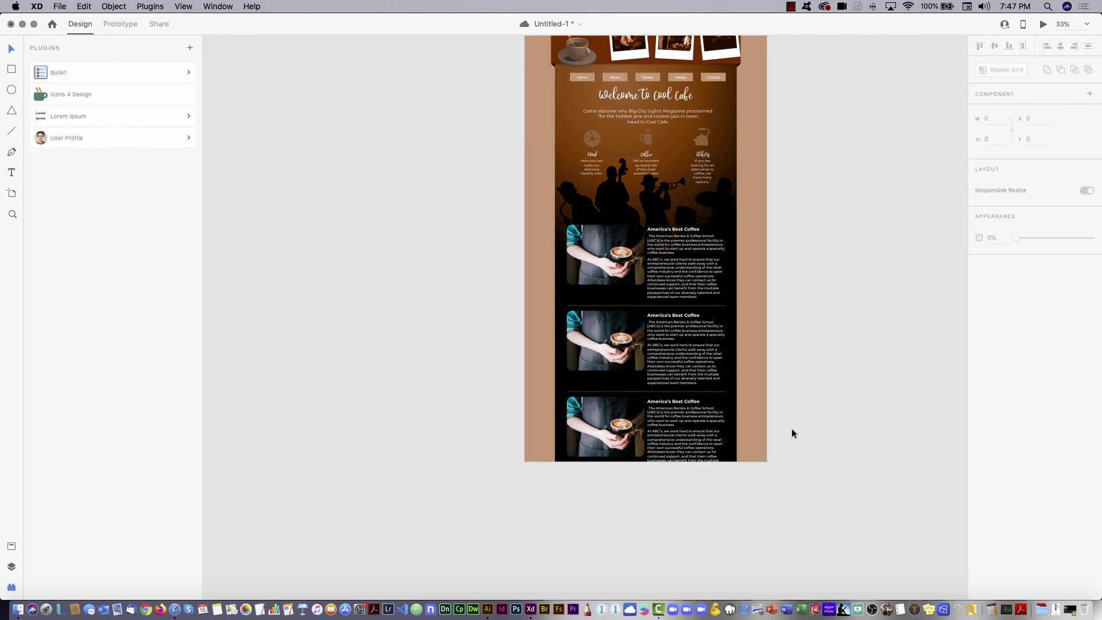
- Extend the Desktop 1280 artboard and its dark background rectangle downward to the same depth, below the third section
left_click_drag(521, 167, 527, 359)
left_click(554, 188)
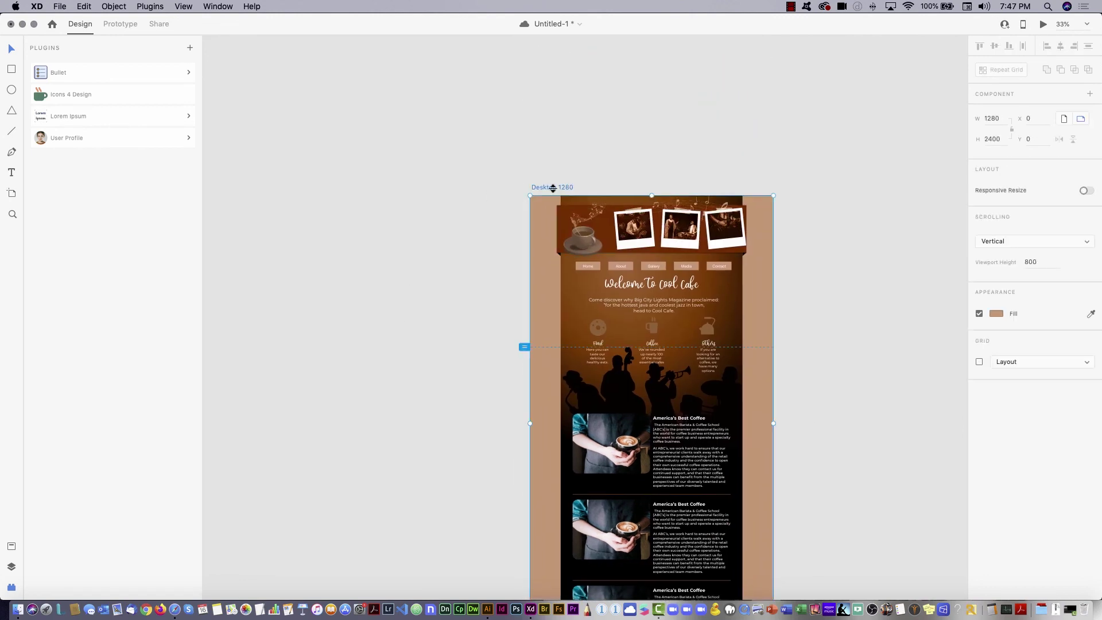
scroll(735, 246, "down", 5)
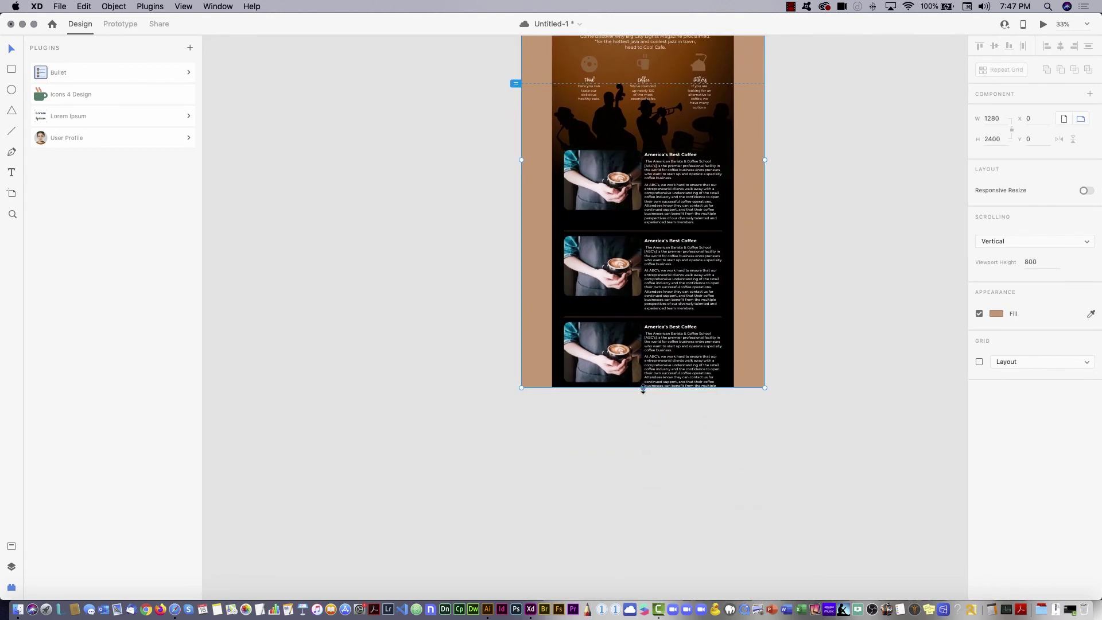
left_click_drag(643, 390, 643, 424)
left_click(558, 211)
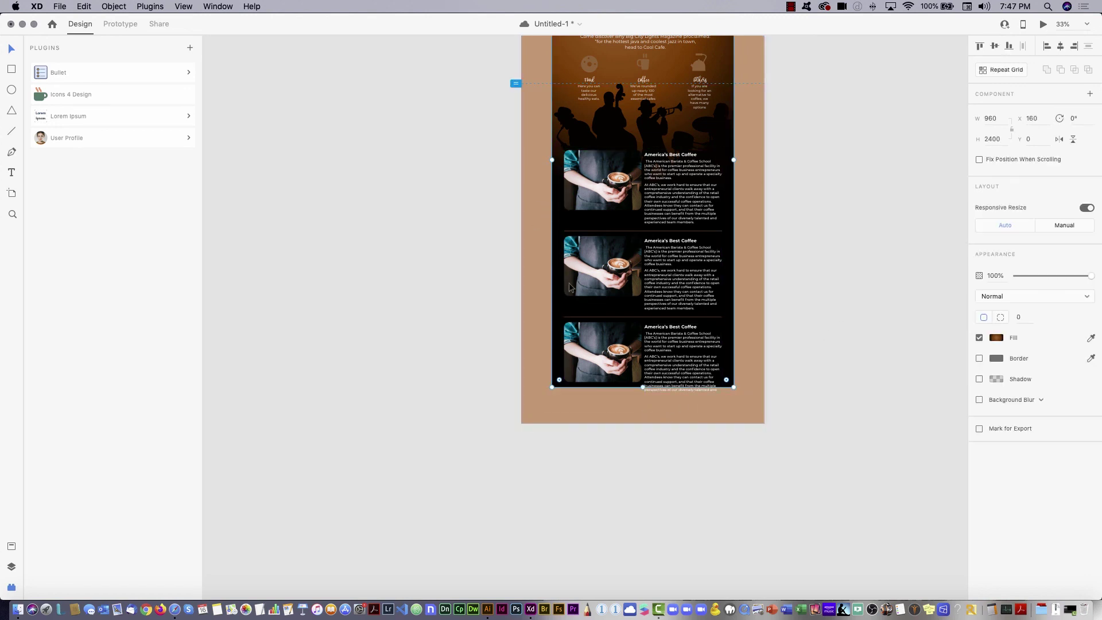
left_click_drag(643, 388, 644, 424)
left_click(798, 391)
- Replace the second section's photo with Coffee3.jpg and the third section's with Coffee2.jpg from the CoolCafe folder
scroll(798, 391, "up", 2)
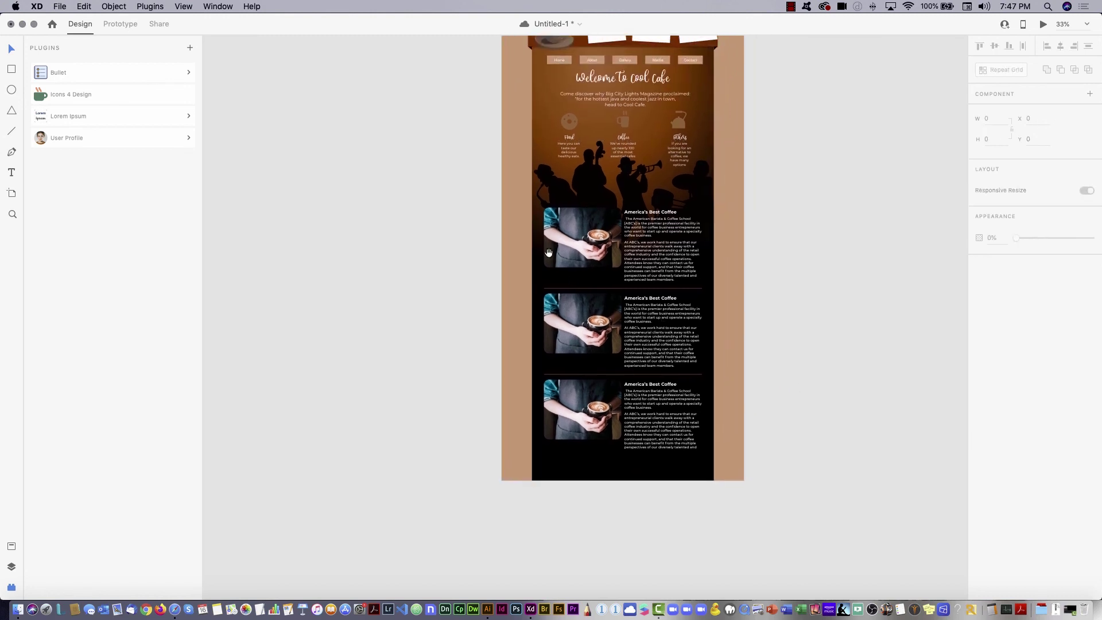
left_click_drag(500, 495, 781, 156)
left_click(490, 322)
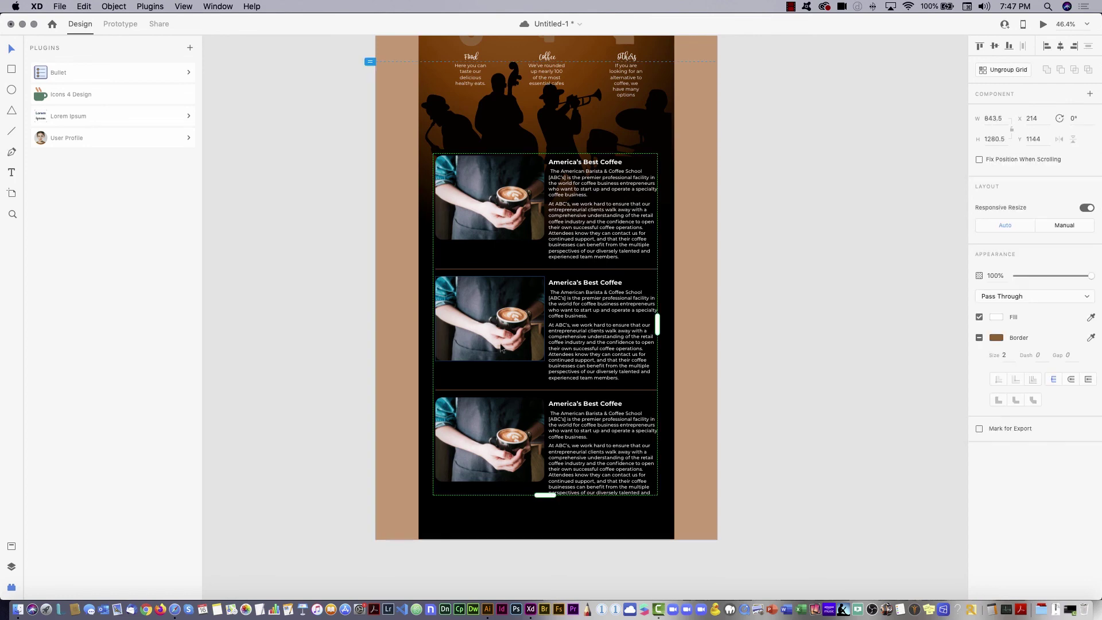
double_click(496, 324)
key("super+Tab")
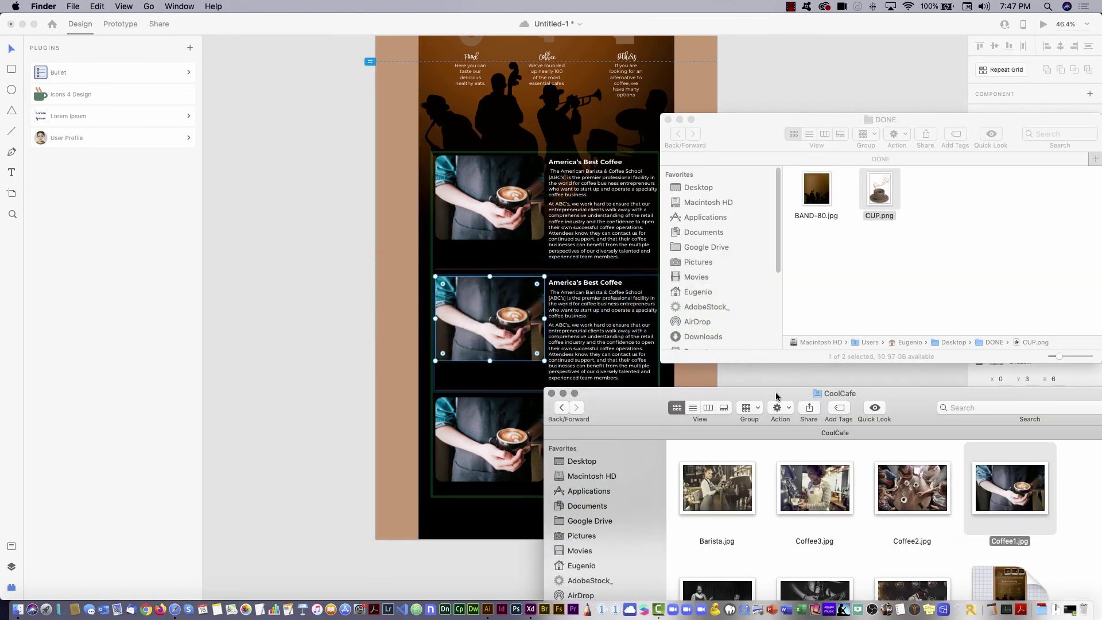
left_click_drag(777, 396, 844, 149)
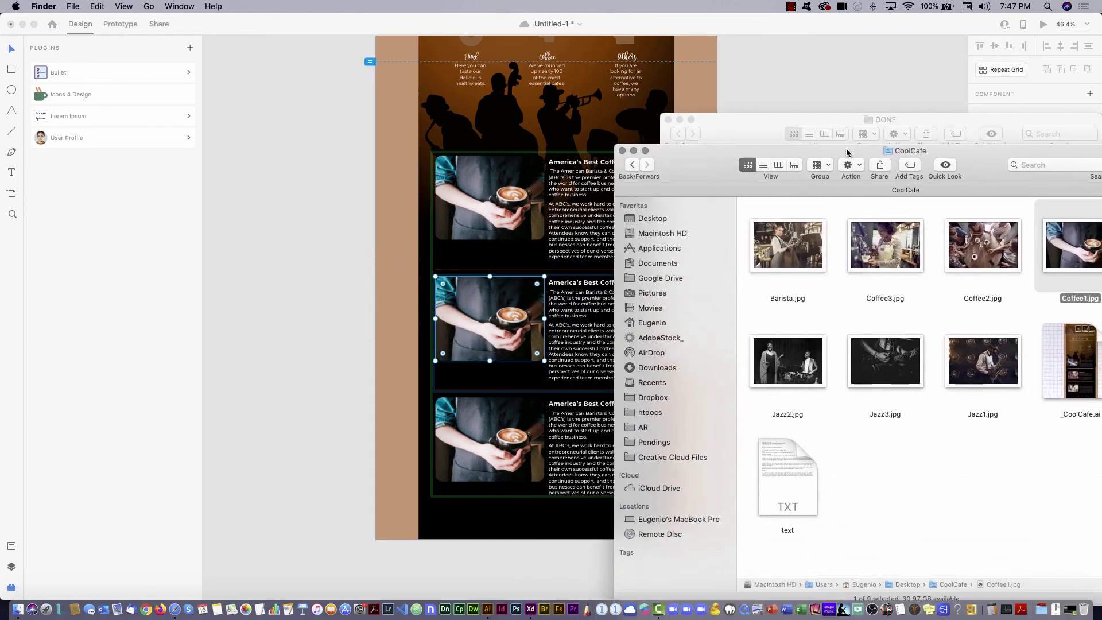
left_click(883, 230)
left_click_drag(883, 230, 491, 319)
left_click_drag(978, 241, 491, 439)
- Select the second section's text block, then switch to Illustrator and copy the "Coffee Berries" heading from the design
left_click(601, 335)
left_click(601, 334)
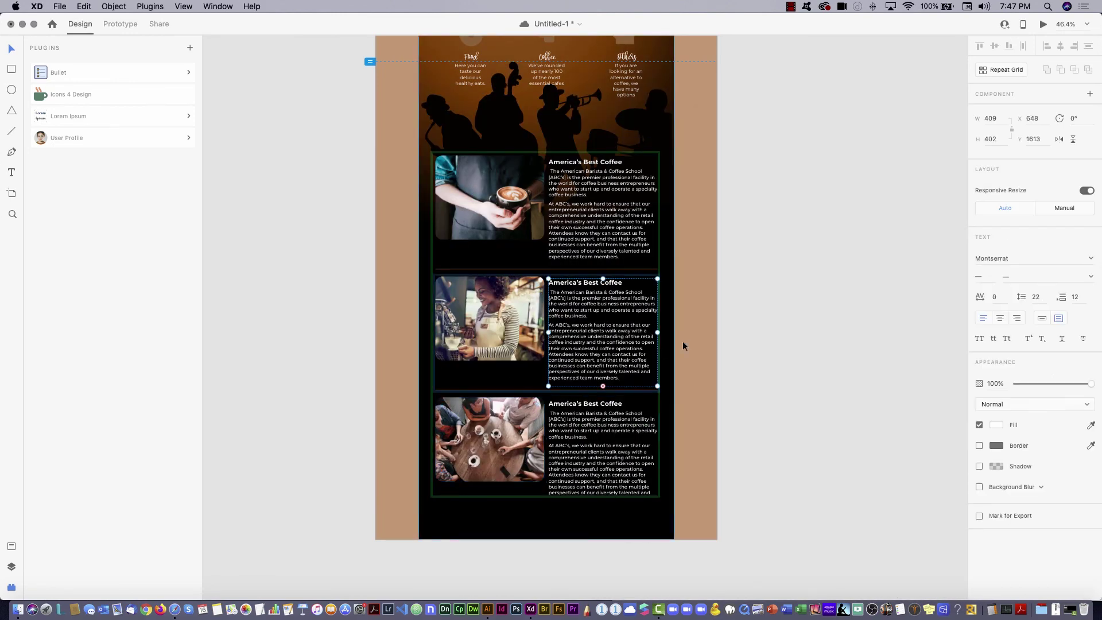
key("super+Tab")
key("super+Tab")
key("super+Tab")
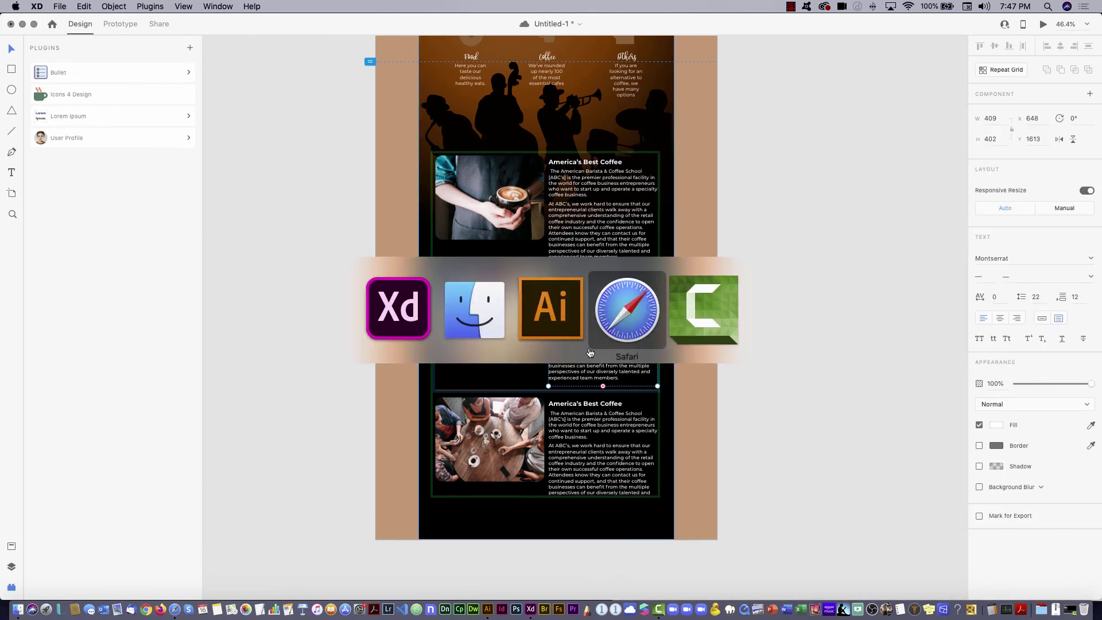
left_click(577, 312)
triple_click(595, 380)
key("super+c")
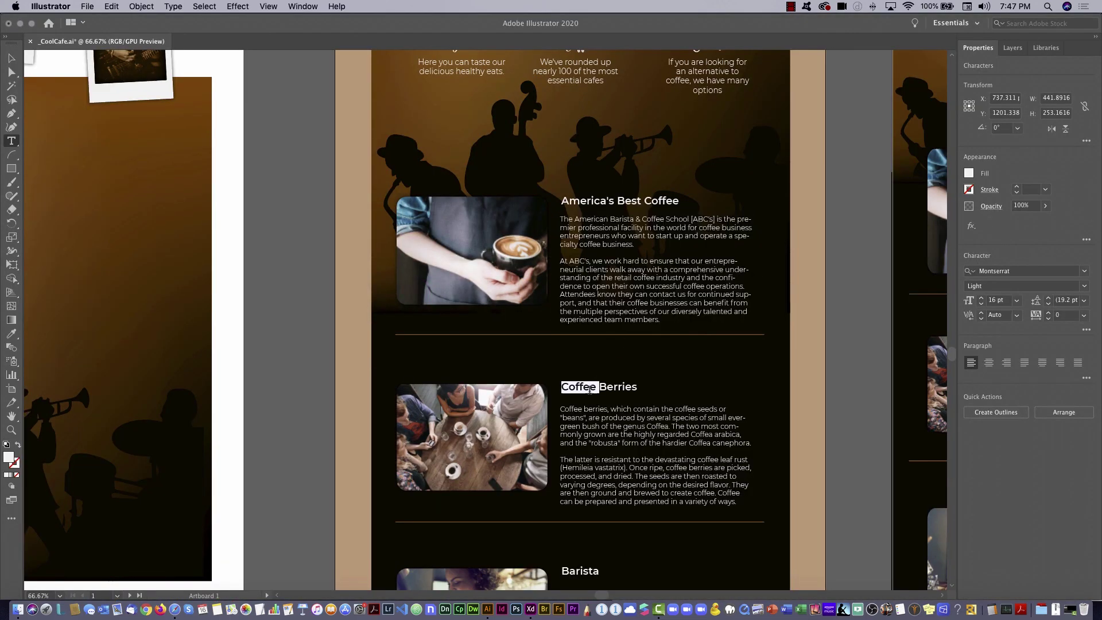
- Back in XD, replace the second section's heading with "Coffee Berries", keeping the body text on its own line below
key("super+Tab")
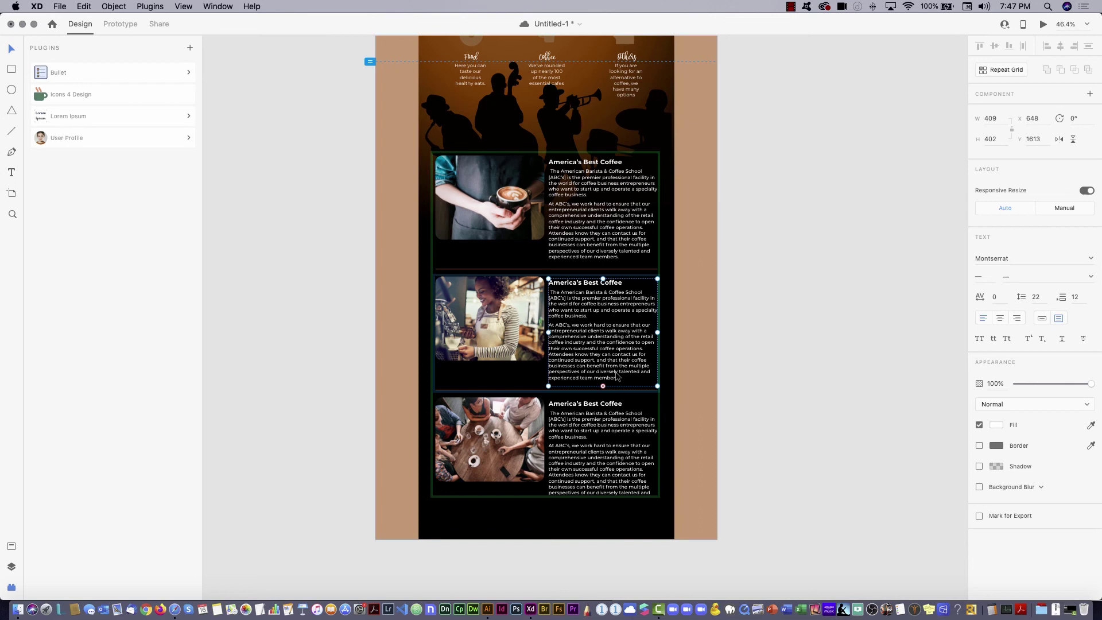
double_click(585, 283)
triple_click(585, 283)
key("super+v")
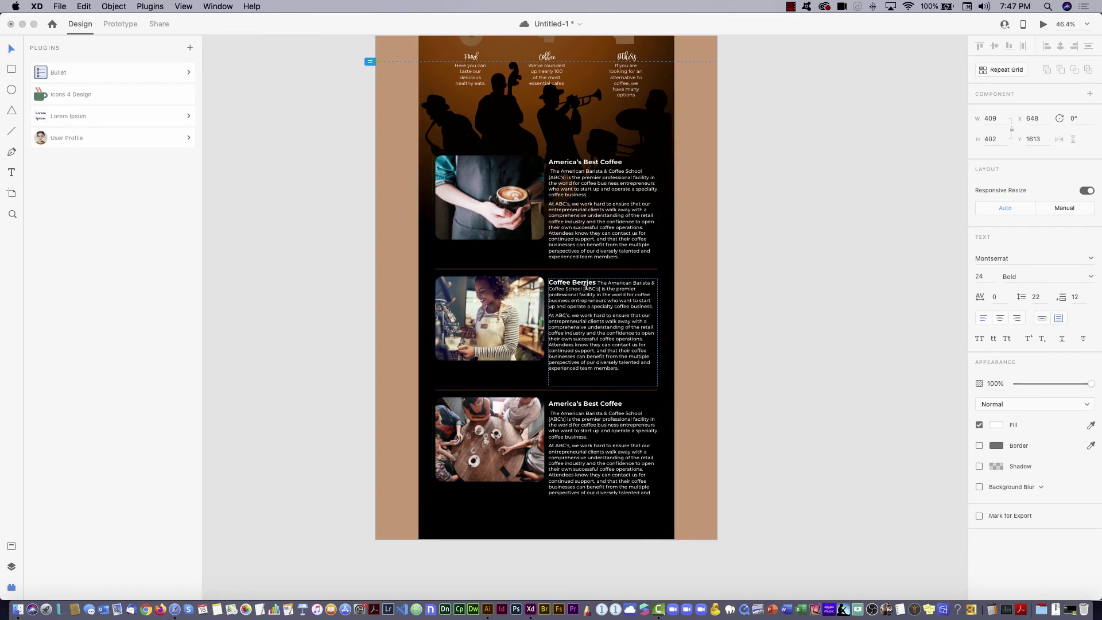
key("super+z")
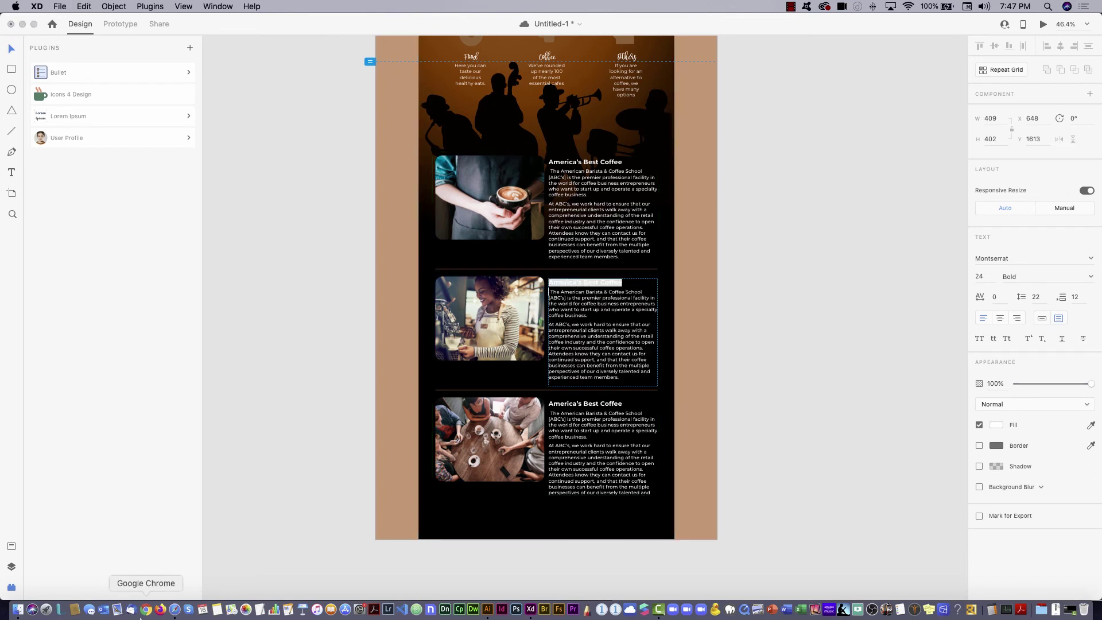
key("super+z")
key("shift+super+Left")
key("super+v")
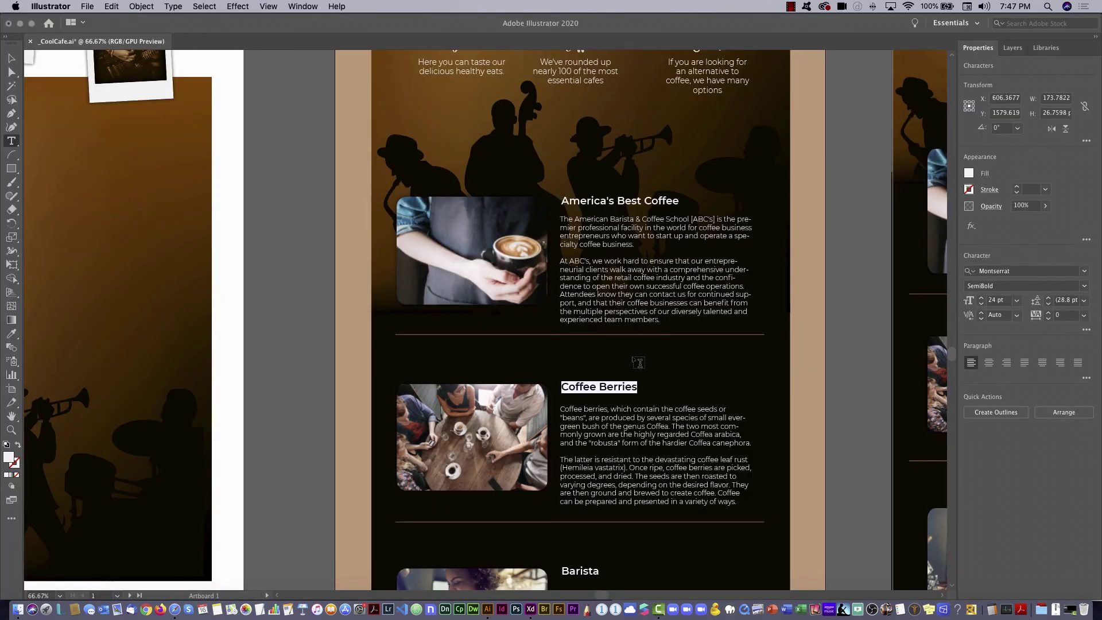
- Copy the Coffee Berries paragraphs from the Illustrator design and paste them over the second section's body text in XD
key("super+Tab")
double_click(604, 417)
key("super+a")
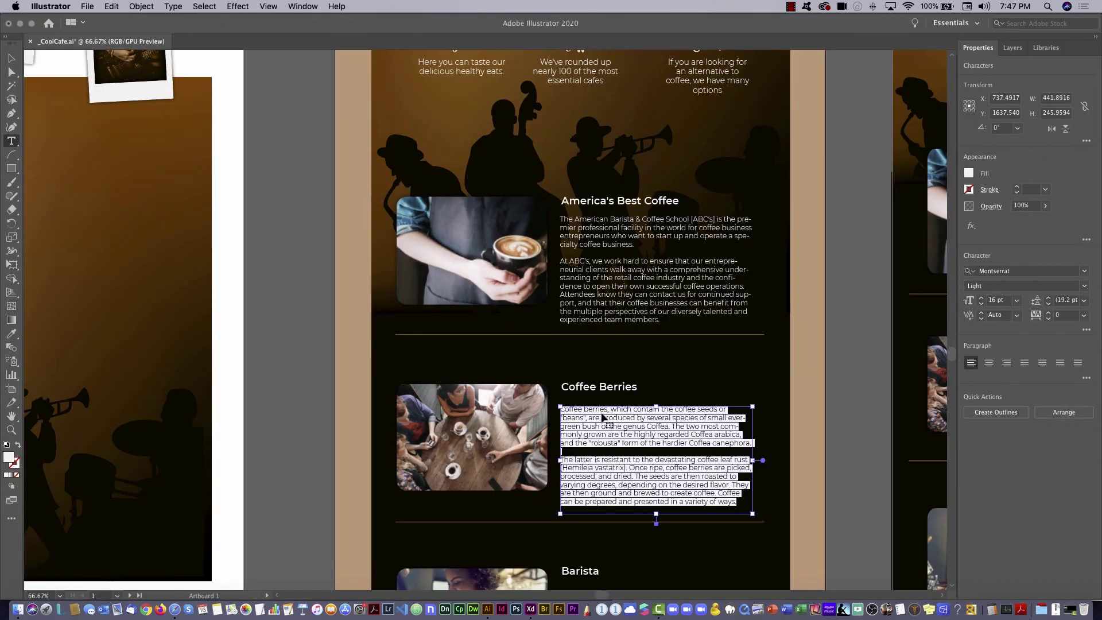
key("super+Tab")
key("Escape")
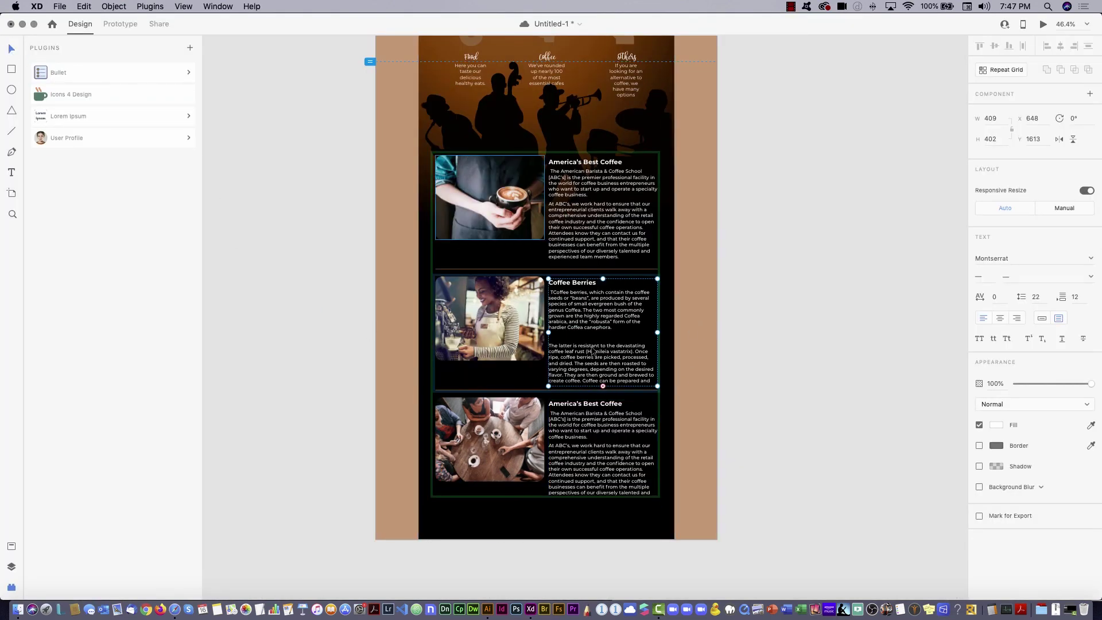
- Try to extend the Repeat Grid sideways beyond the artboard to add more columns of sections
left_click(619, 459)
key("Escape")
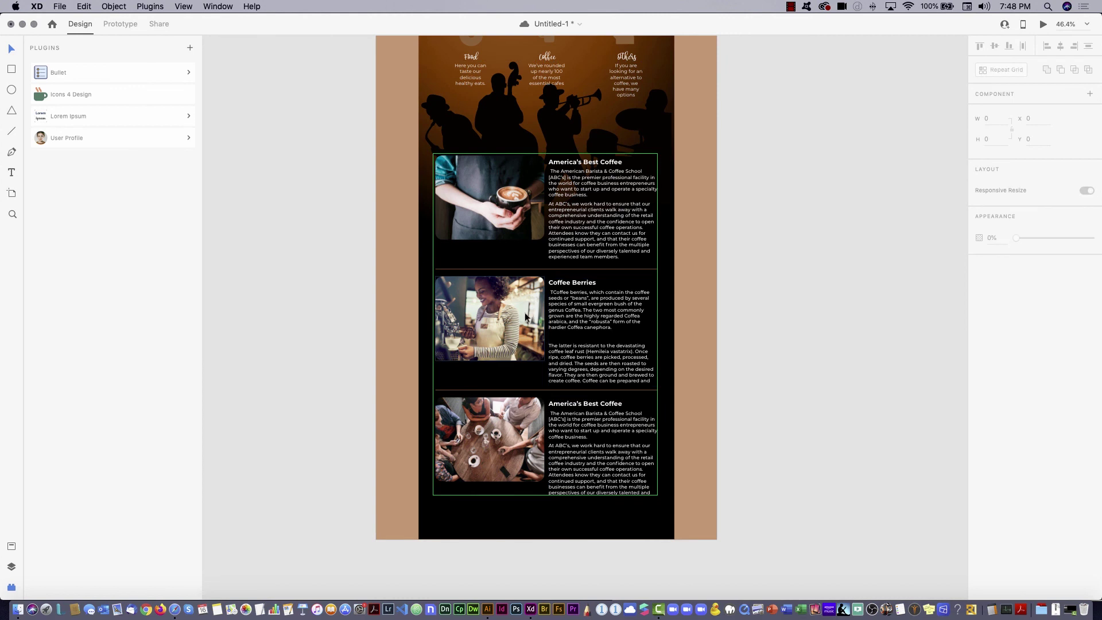
key("Escape")
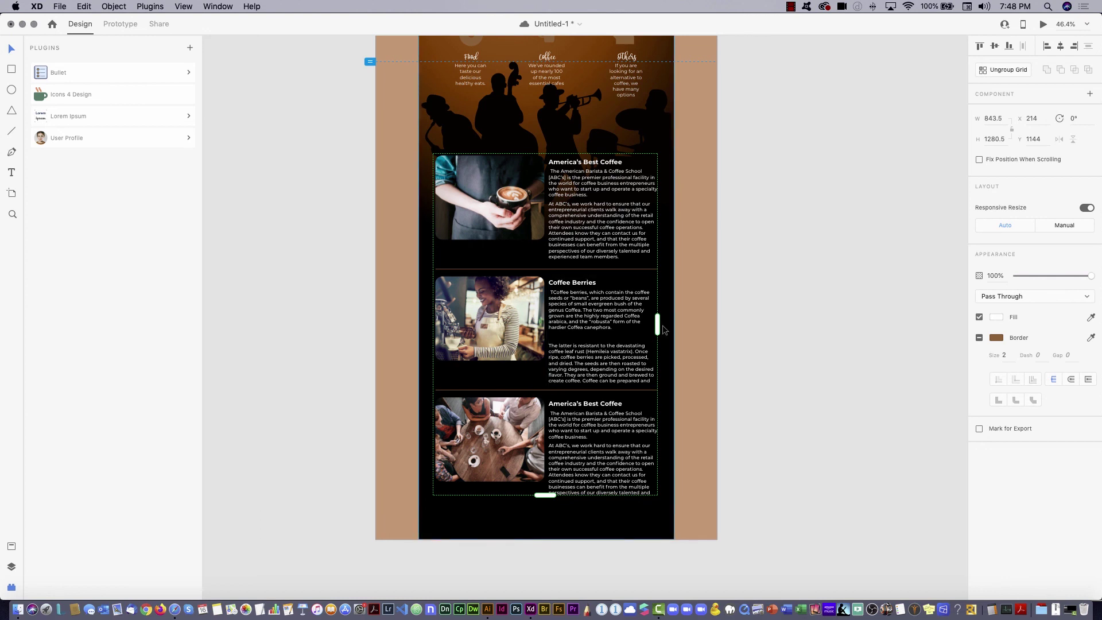
left_click_drag(658, 324, 923, 320)
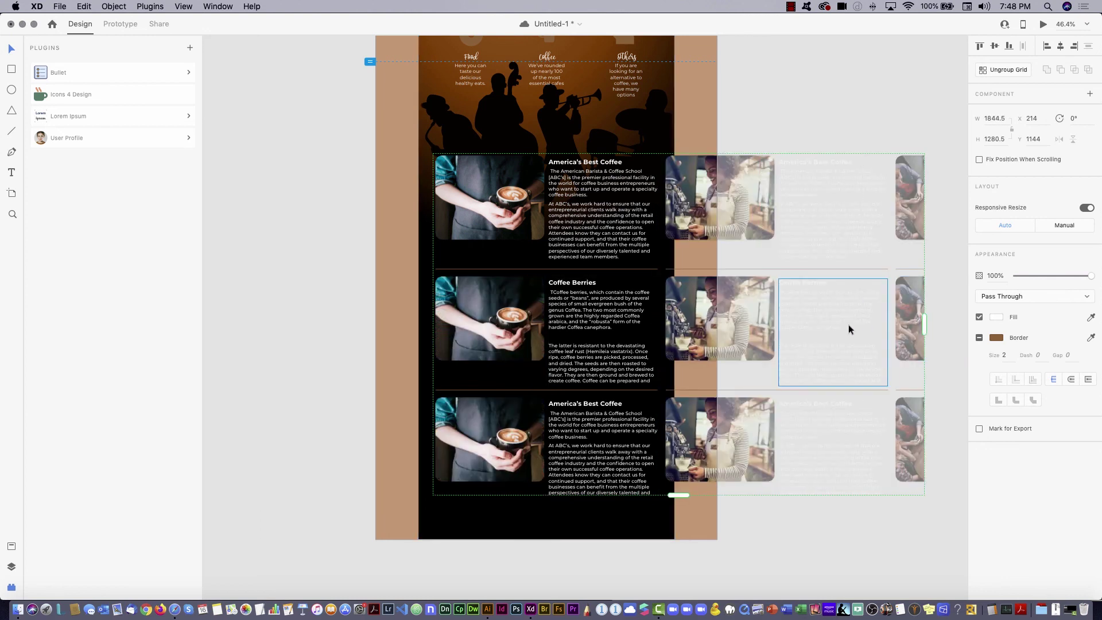
key("super+z")
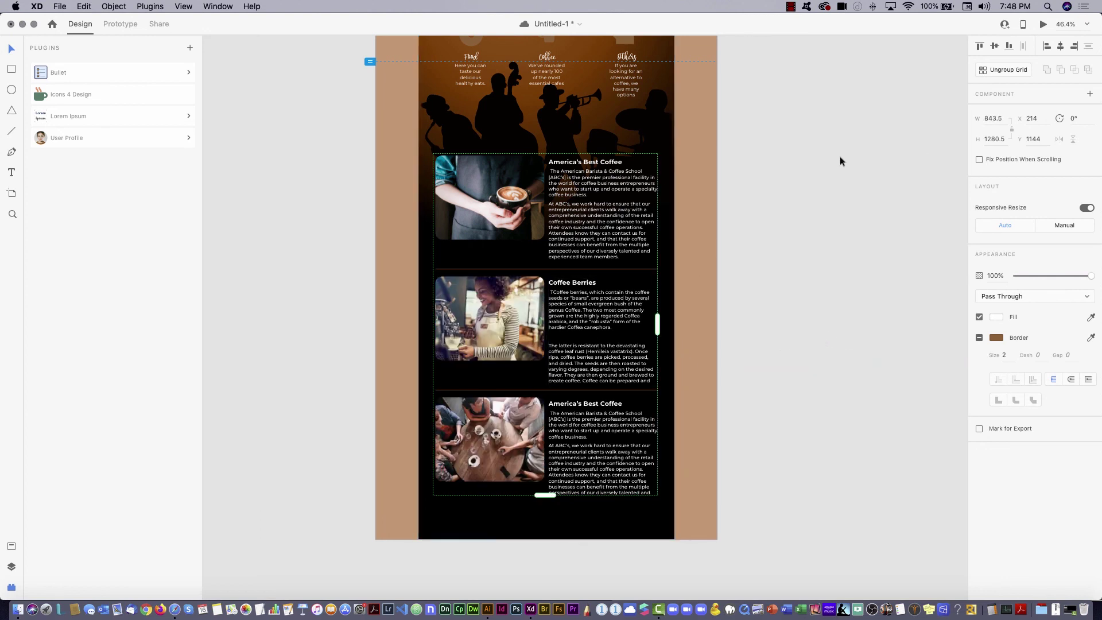
- Ungroup the Repeat Grid and delete the divider line below the third section
left_click(1011, 70)
left_click(864, 200)
left_click_drag(662, 364, 690, 245)
left_click(579, 373)
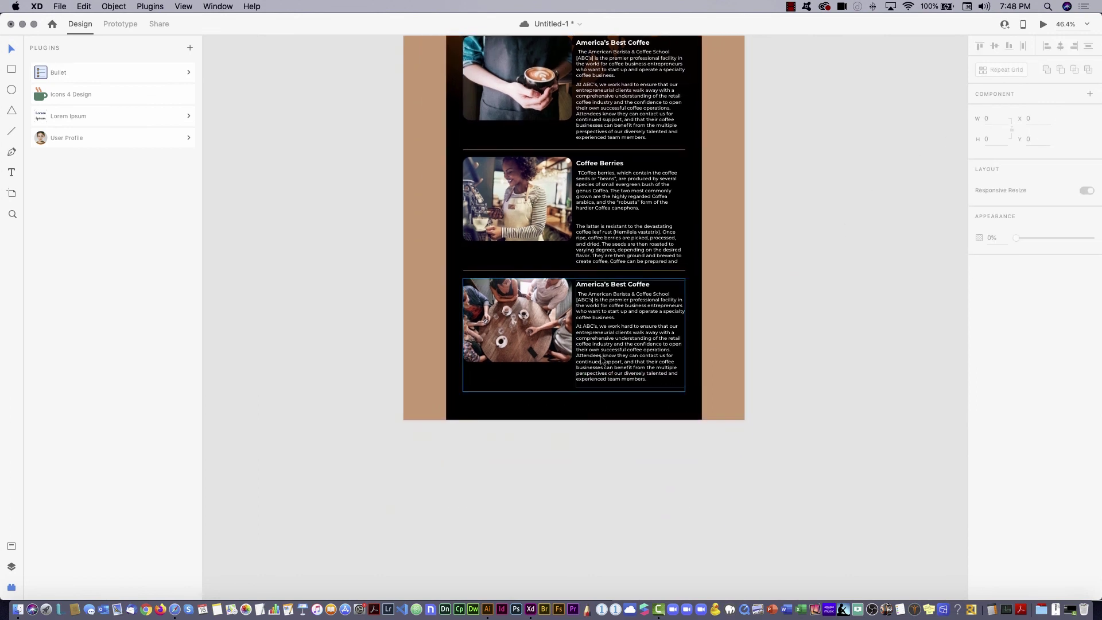
left_click(665, 404)
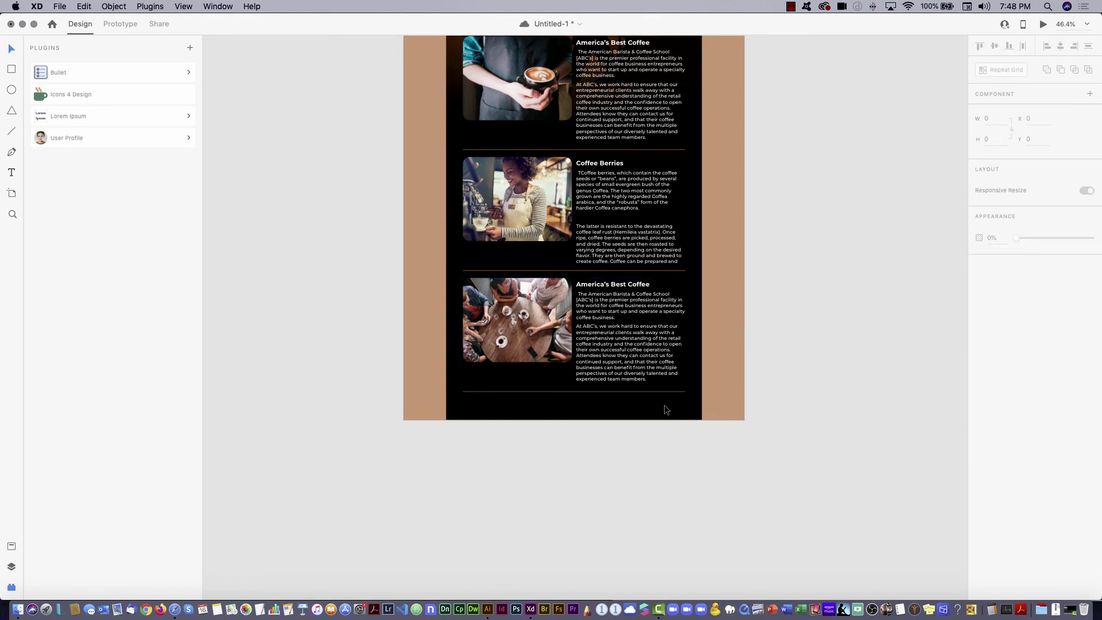
left_click(609, 394)
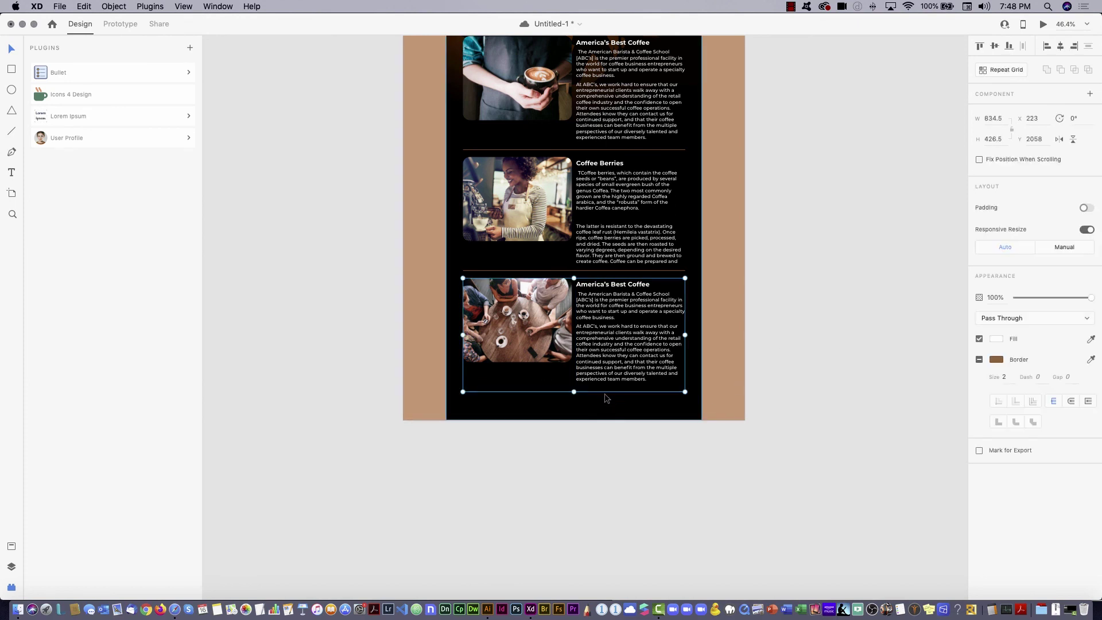
left_click(573, 395)
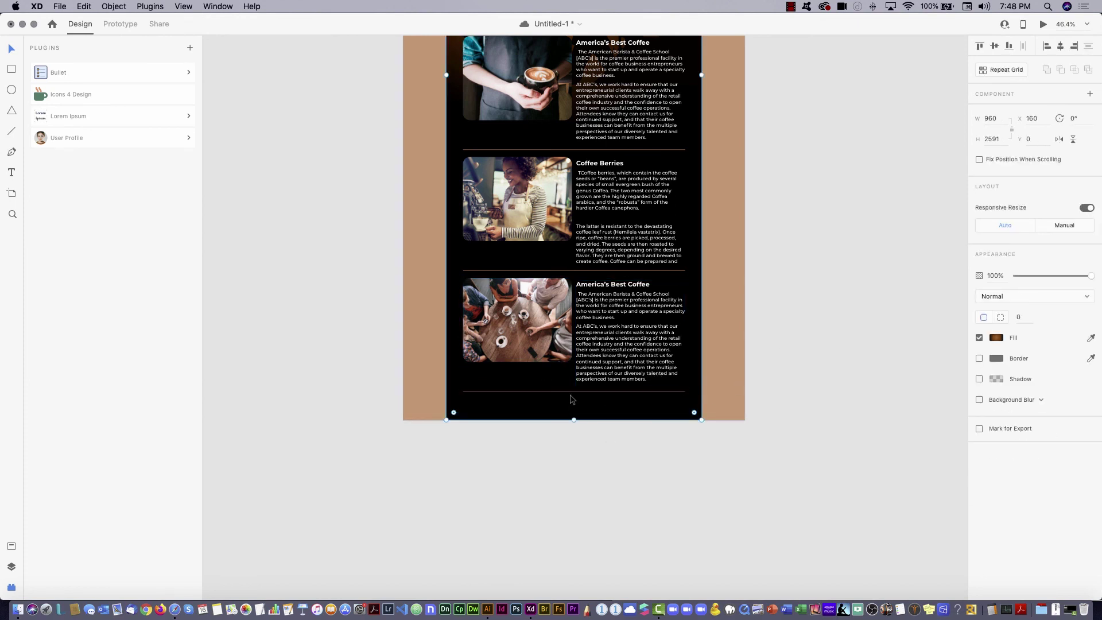
left_click(573, 391)
key("Delete")
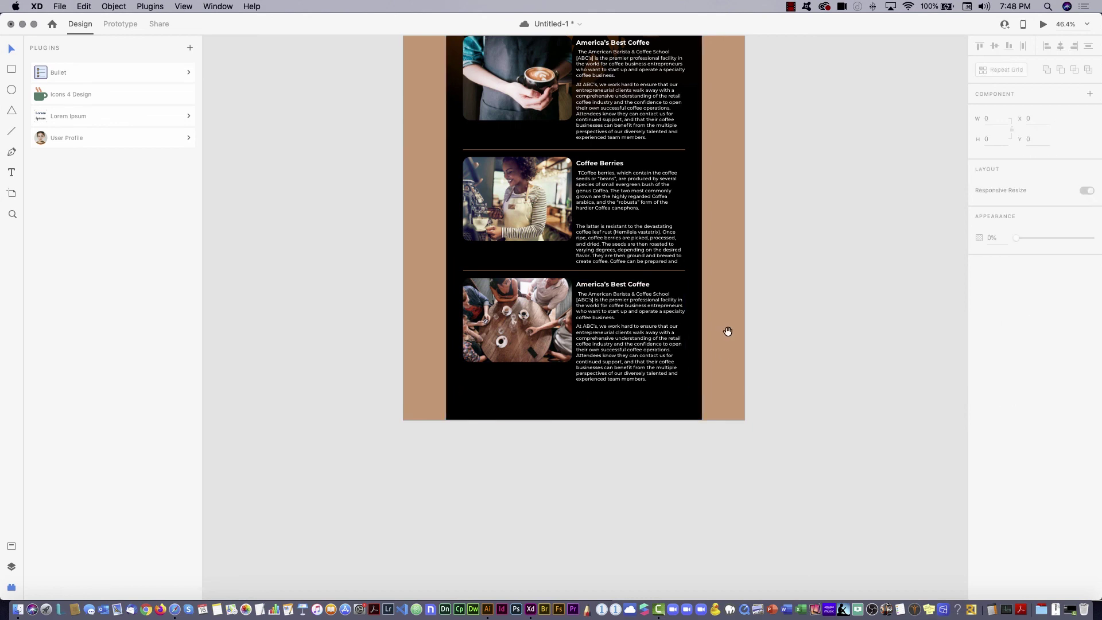
- Switch to Illustrator and copy the grouped footer links Home, About Us, Menu, Coffee Shot and Contact Us
scroll(544, 325, "up", 4)
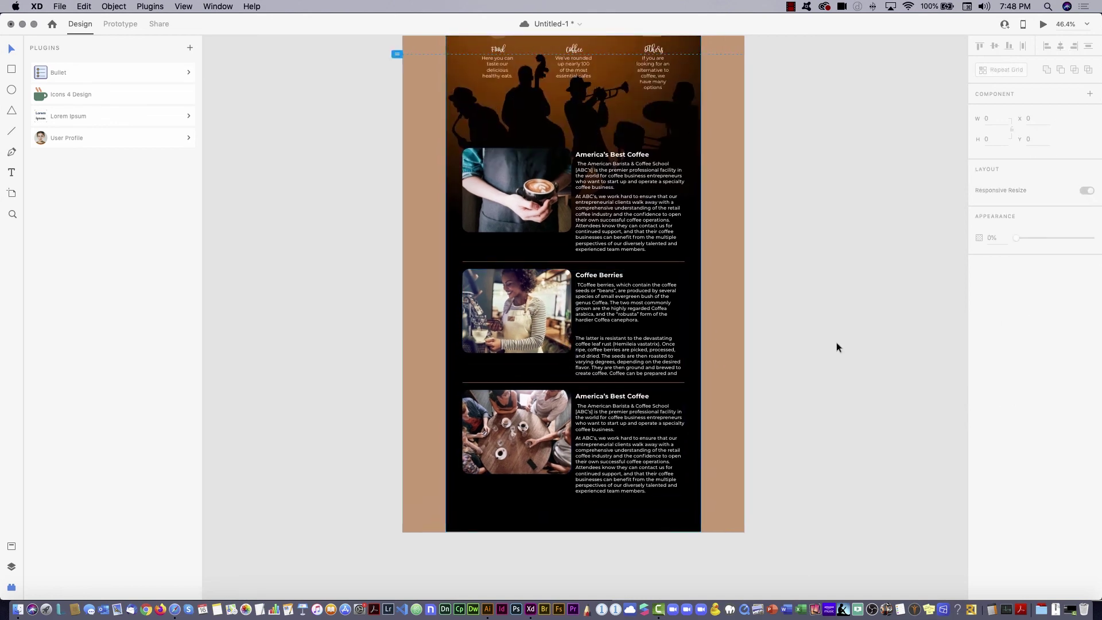
key("super+Tab")
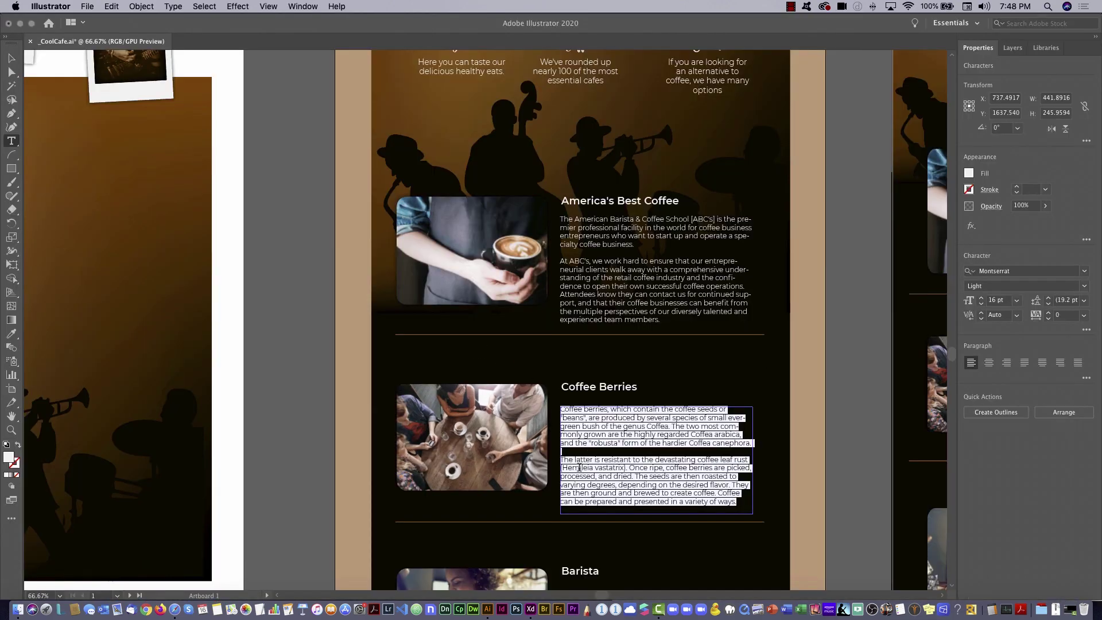
scroll(579, 468, "down", 10)
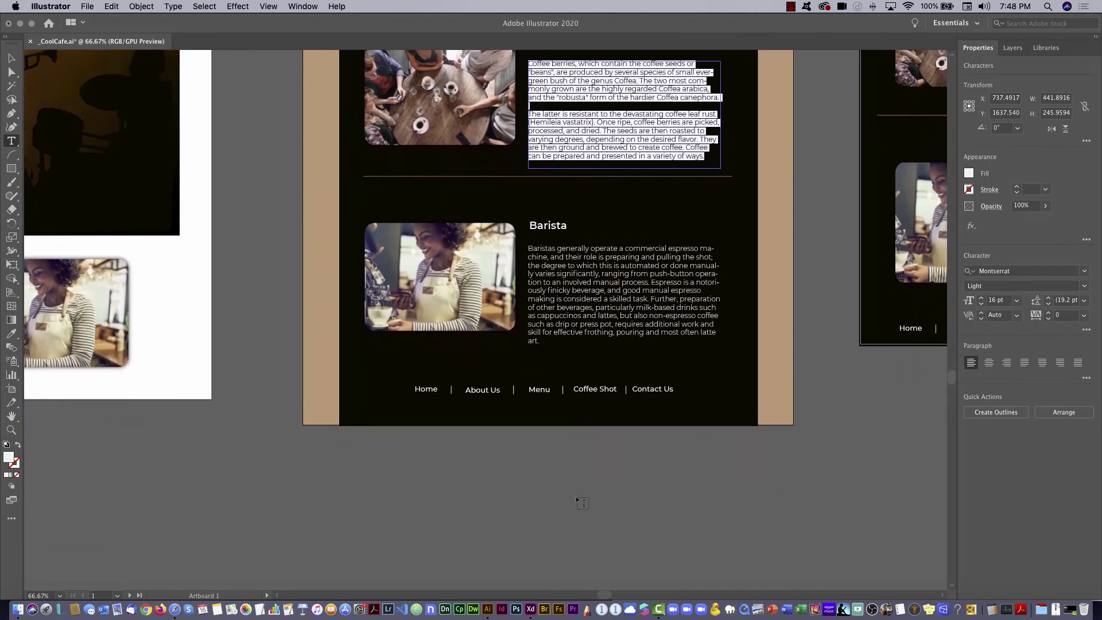
key("Escape")
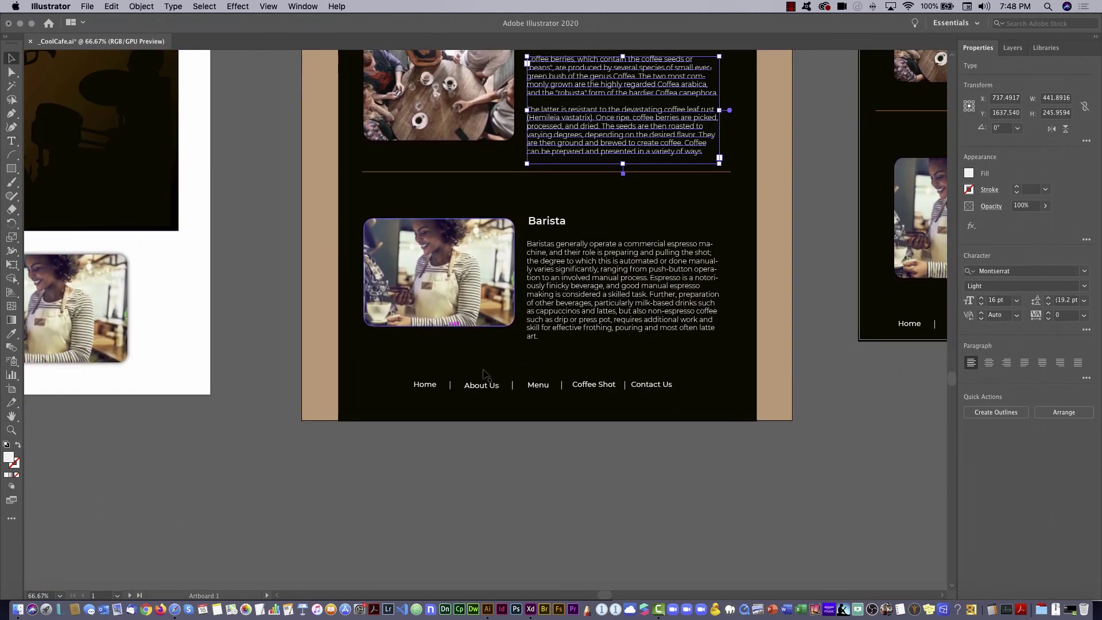
left_click(484, 382)
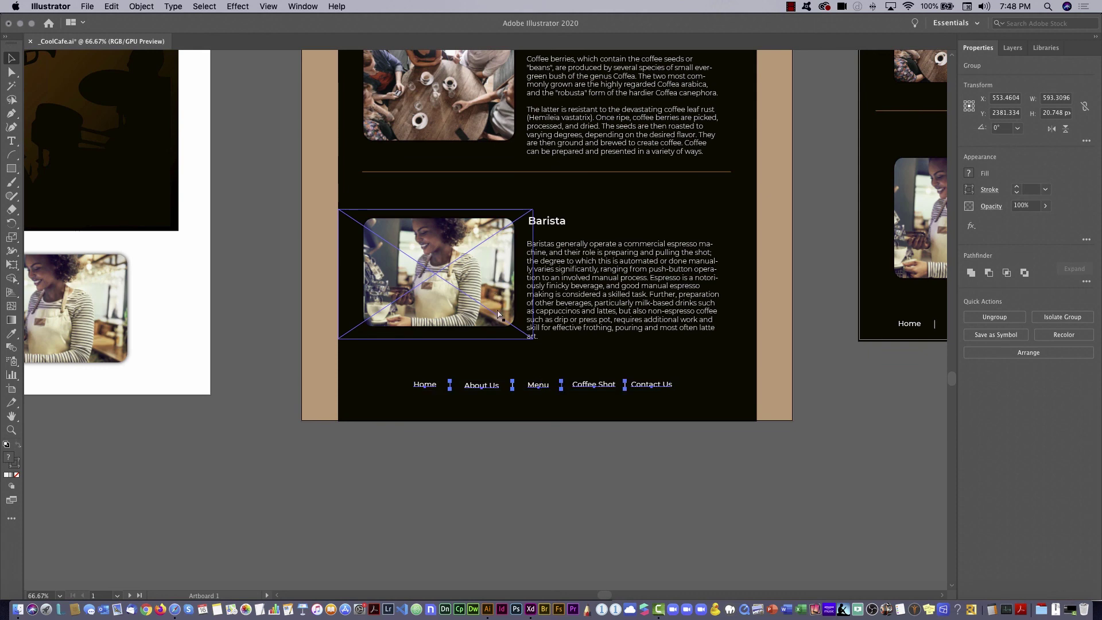
- Paste the footer links into the XD artboard and place them below the third section, near the page's bottom edge
key("super+Tab")
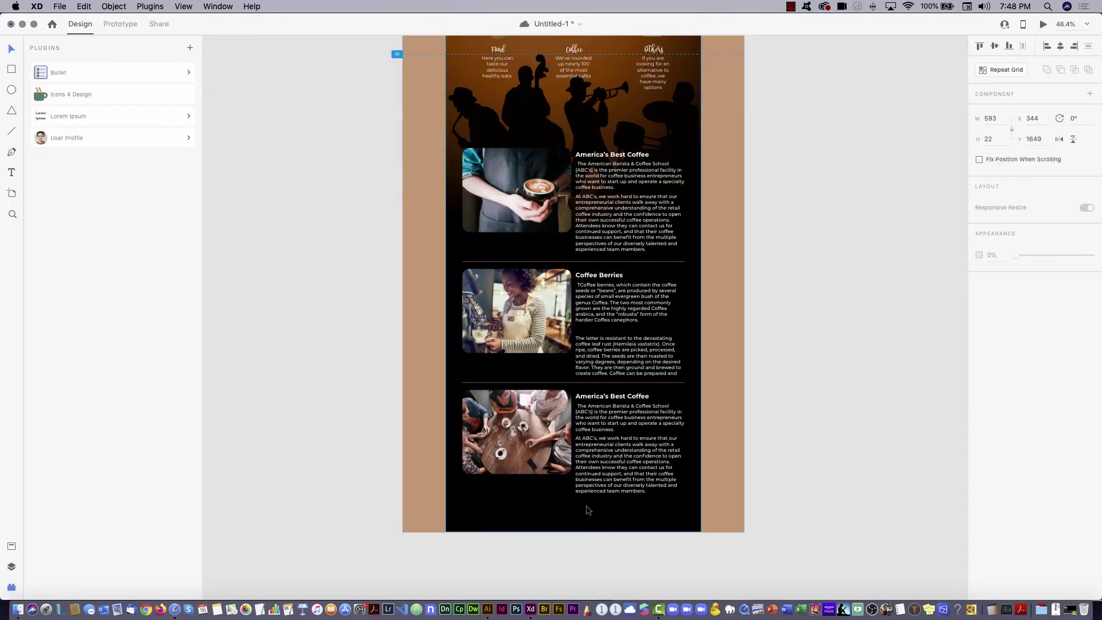
key("super+v")
left_click_drag(589, 284, 591, 516)
left_click(609, 563)
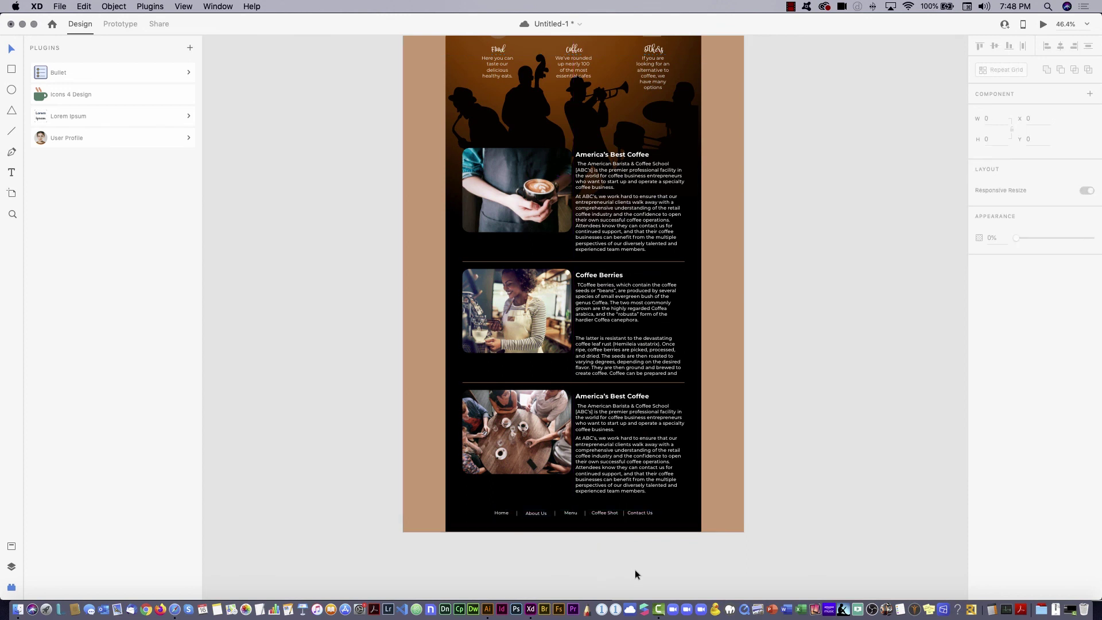
- Save the document to the computer under the name CoolCafe Website
key("super+0")
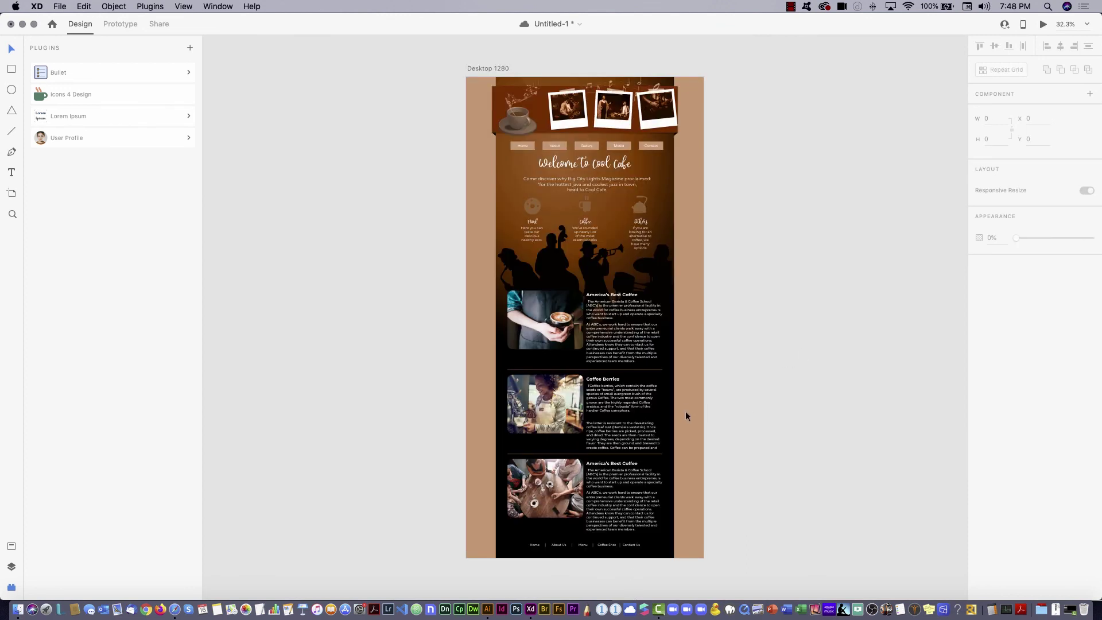
double_click(552, 25)
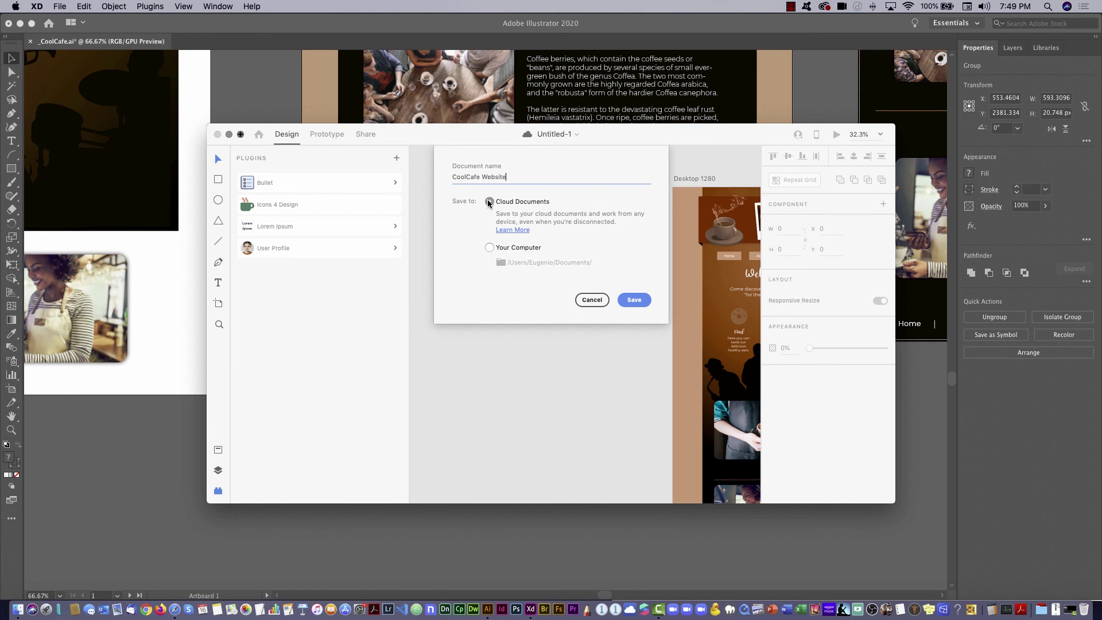
left_click(490, 248)
left_click(634, 299)
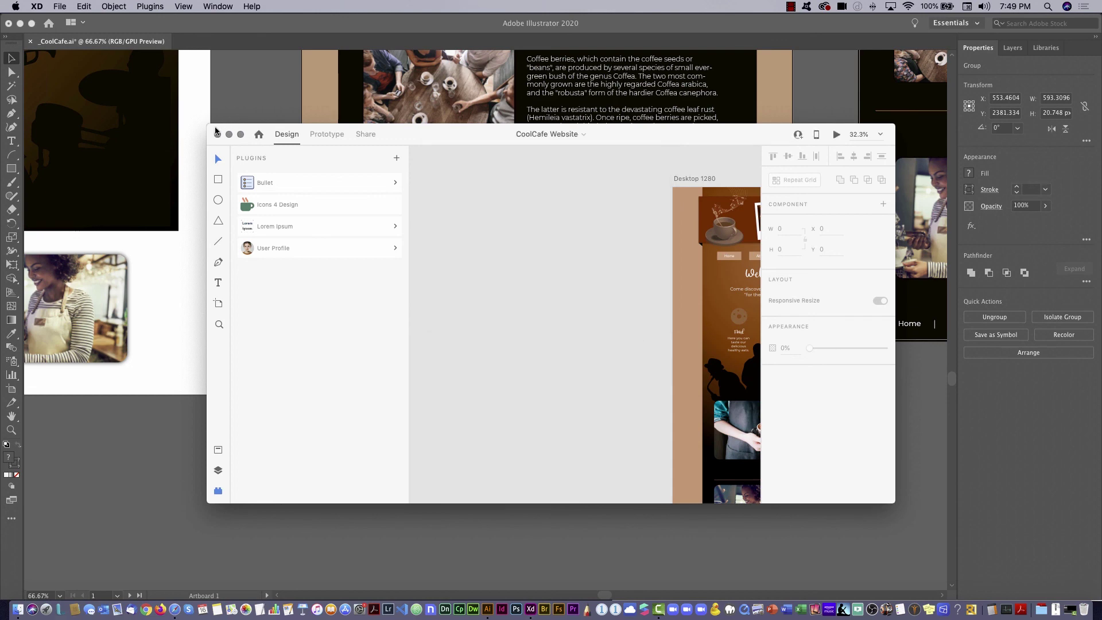
- Move the document window to the corner of the screen and enlarge it to nearly full screen
left_click_drag(215, 153, 16, 41)
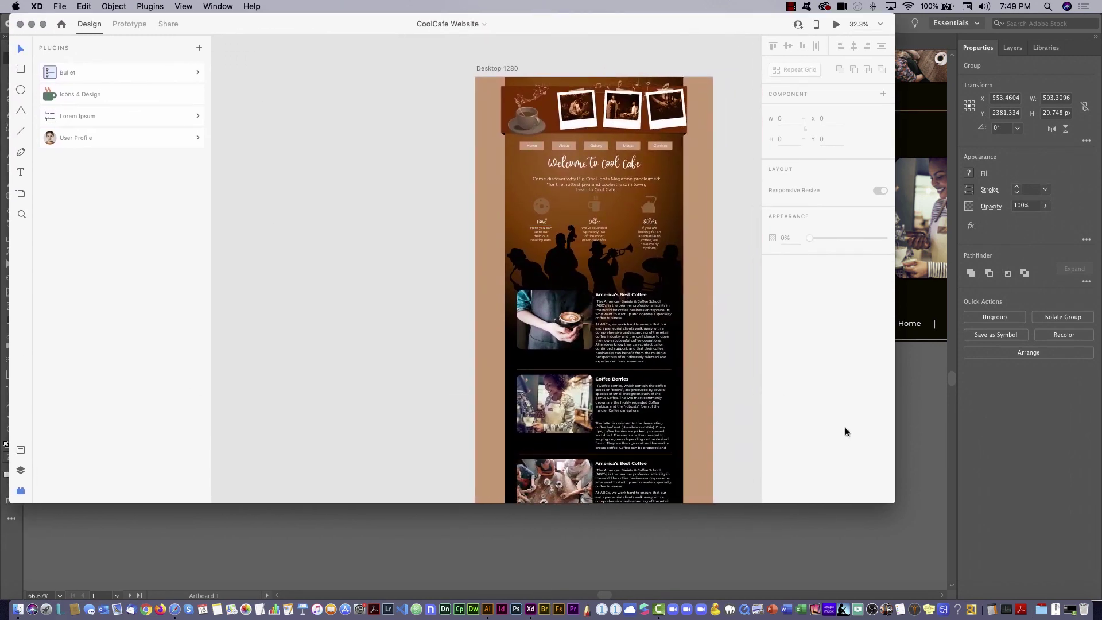
left_click_drag(893, 498, 1078, 598)
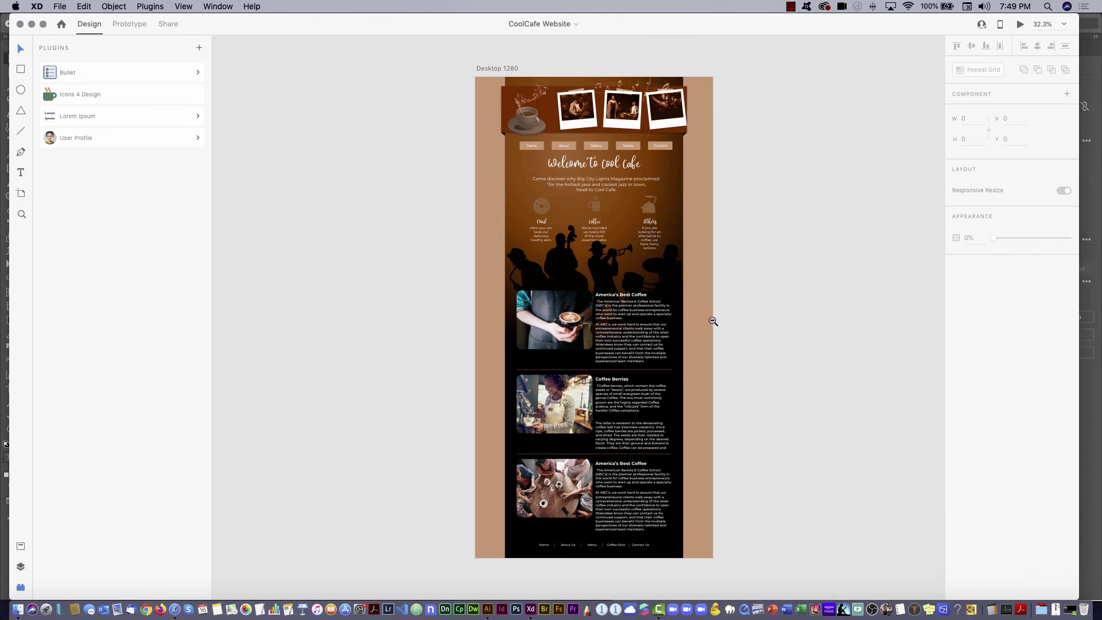
scroll(710, 319, "down", 3)
left_click_drag(711, 319, 626, 292)
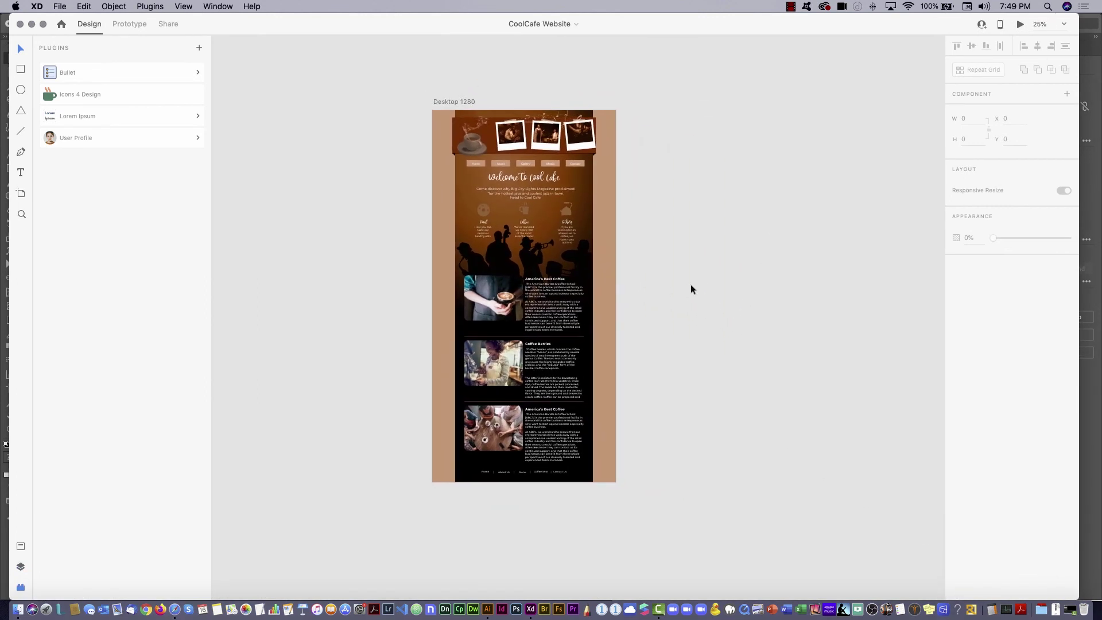